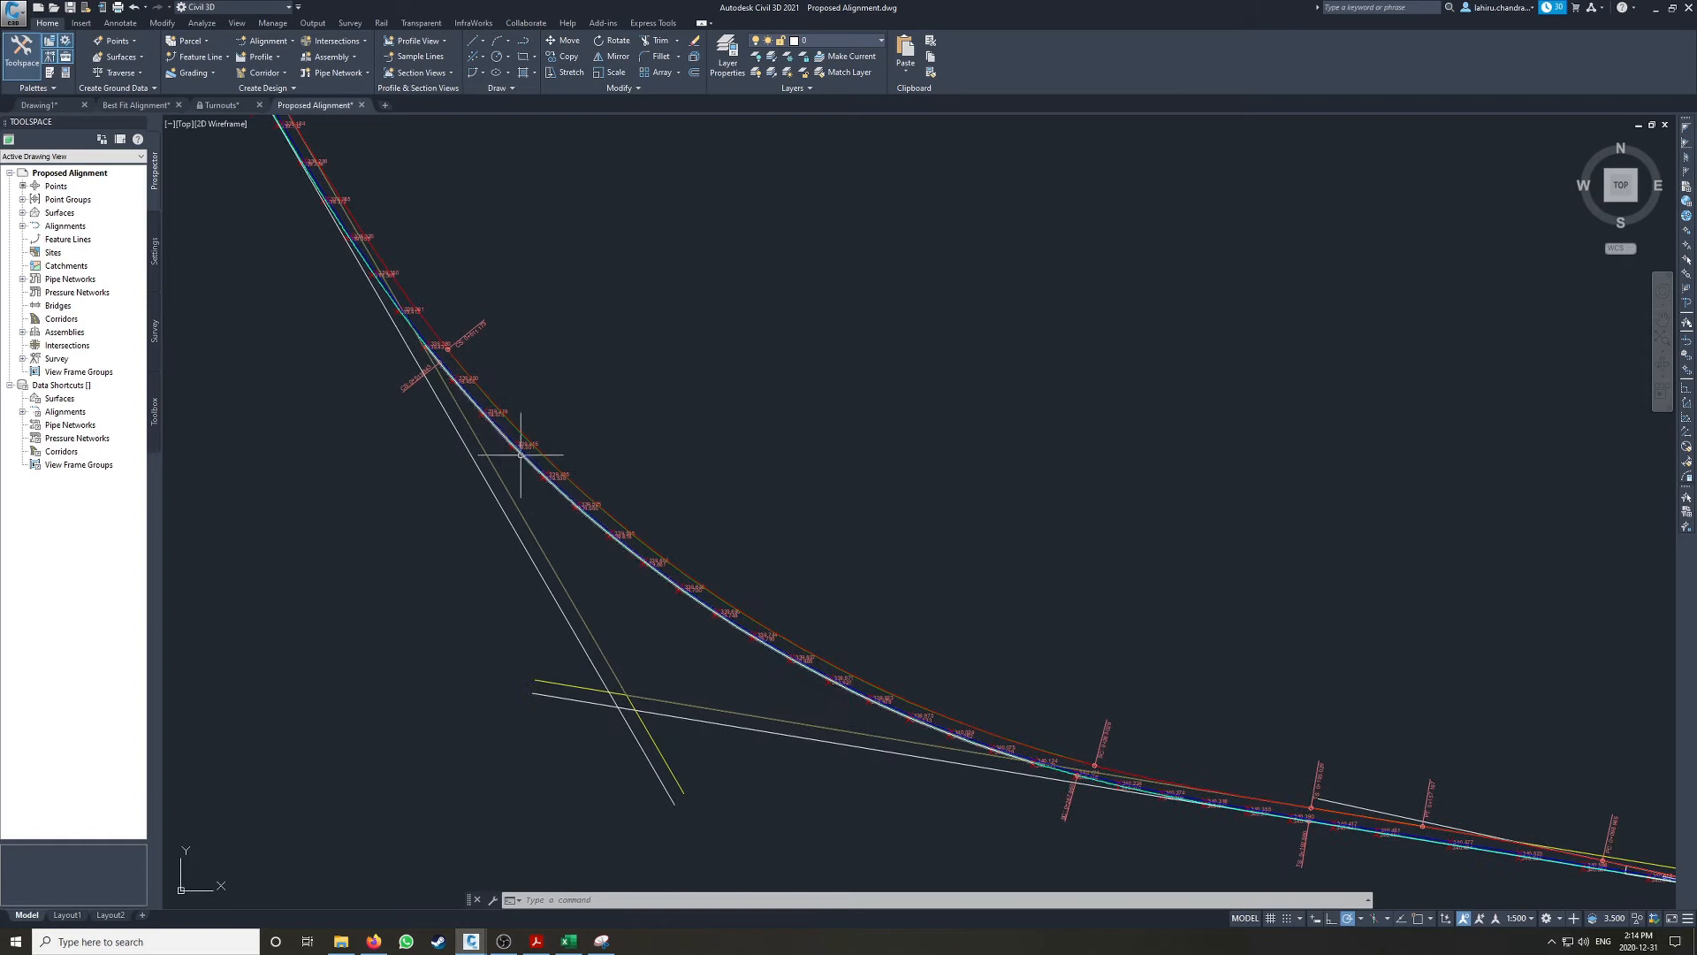
Step: Examine the curved stretch of the proposed alignment, its station labels and the elevation points along both rails
{"action": "mouse_move", "coordinate": [1137, 769]}
{"action": "middle_mouse_down"}
{"action": "mouse_move", "coordinate": [689, 618]}
{"action": "mouse_move", "coordinate": [596, 606]}
{"action": "middle_mouse_up"}
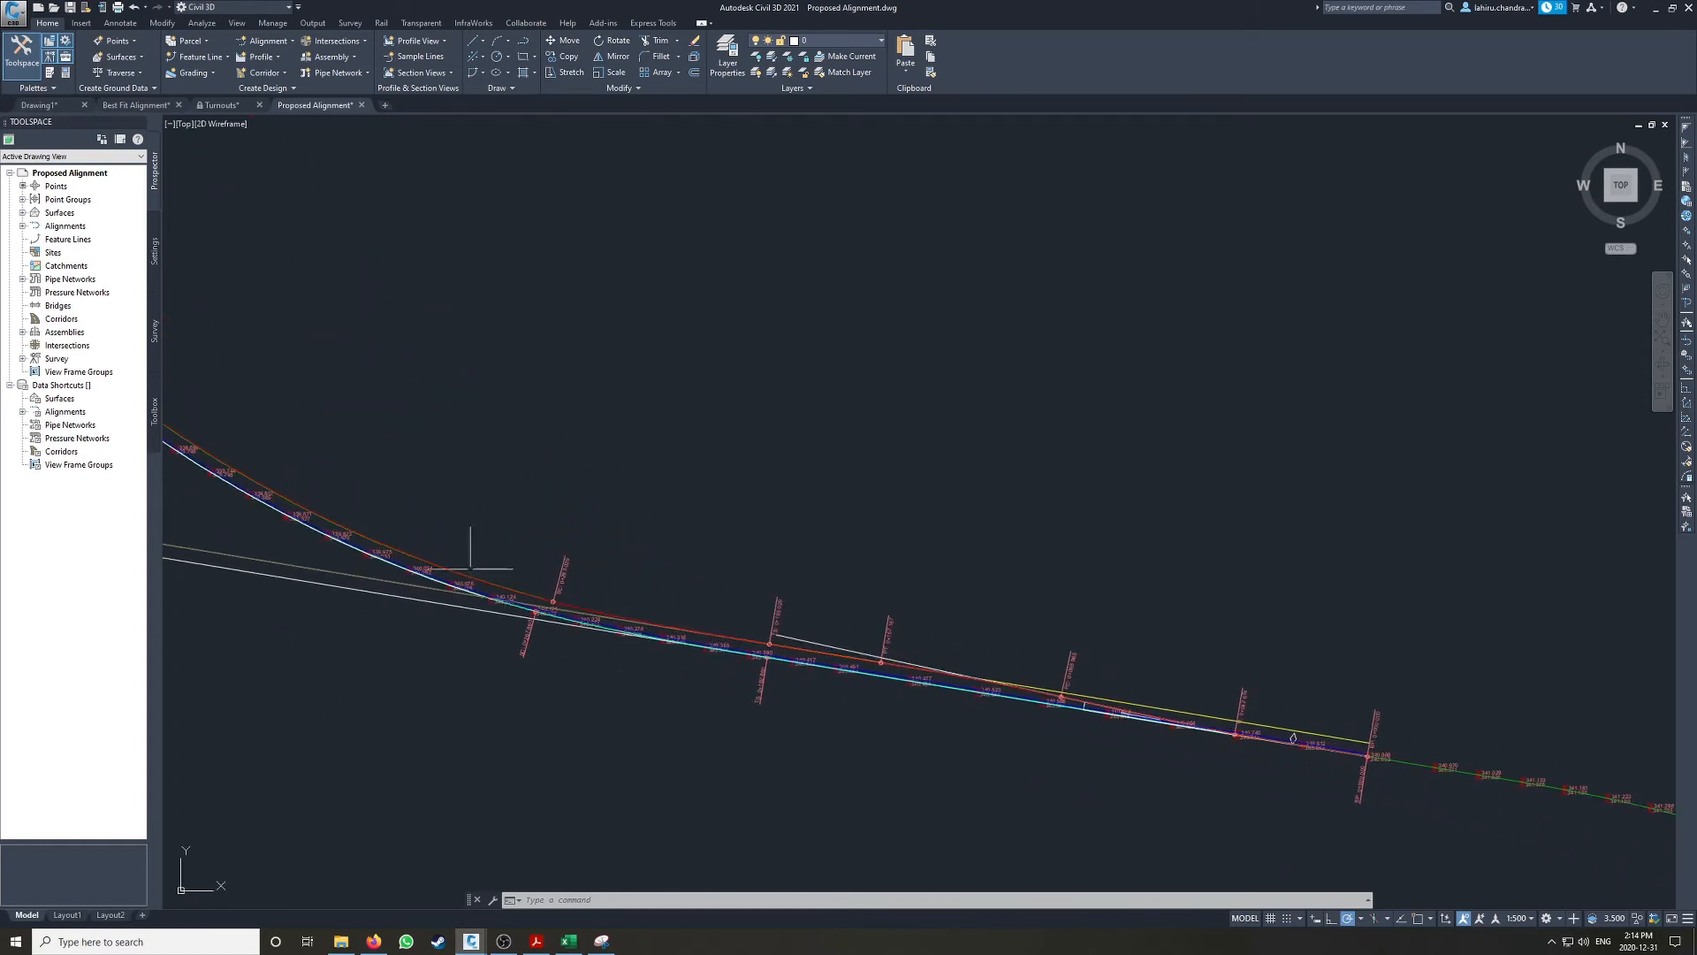
{"action": "middle_click_drag", "start_coordinate": [340, 520], "coordinate": [841, 649]}
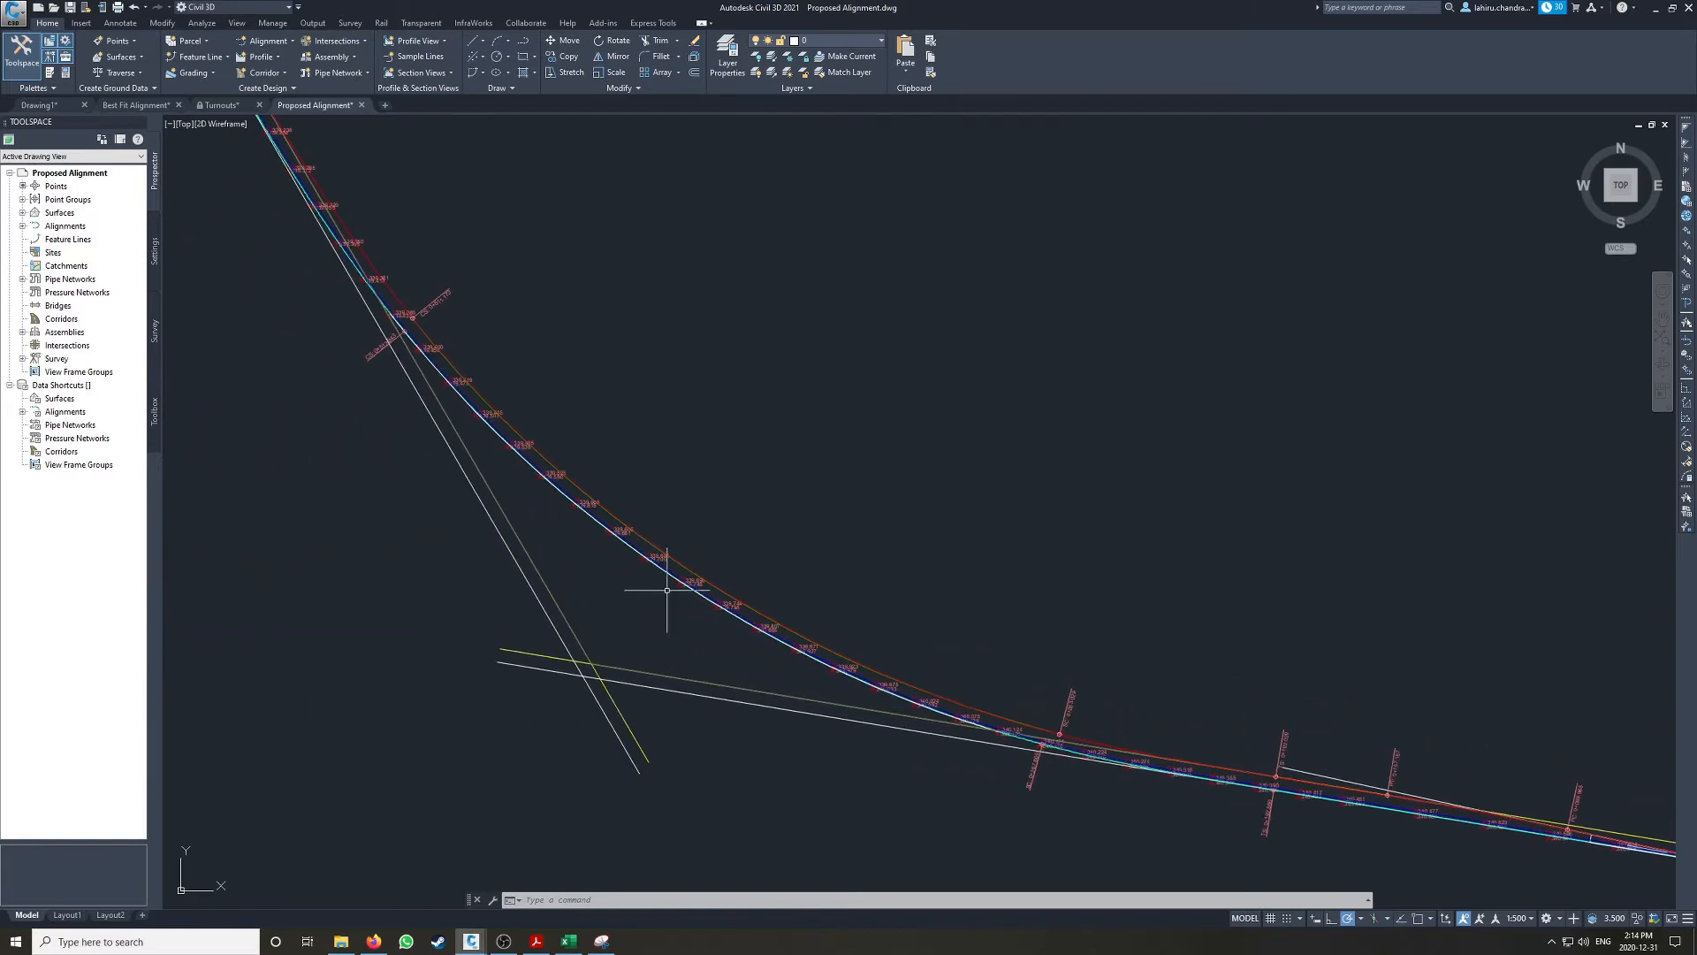
{"action": "scroll", "coordinate": [749, 613], "scroll_direction": "up", "scroll_amount": 4}
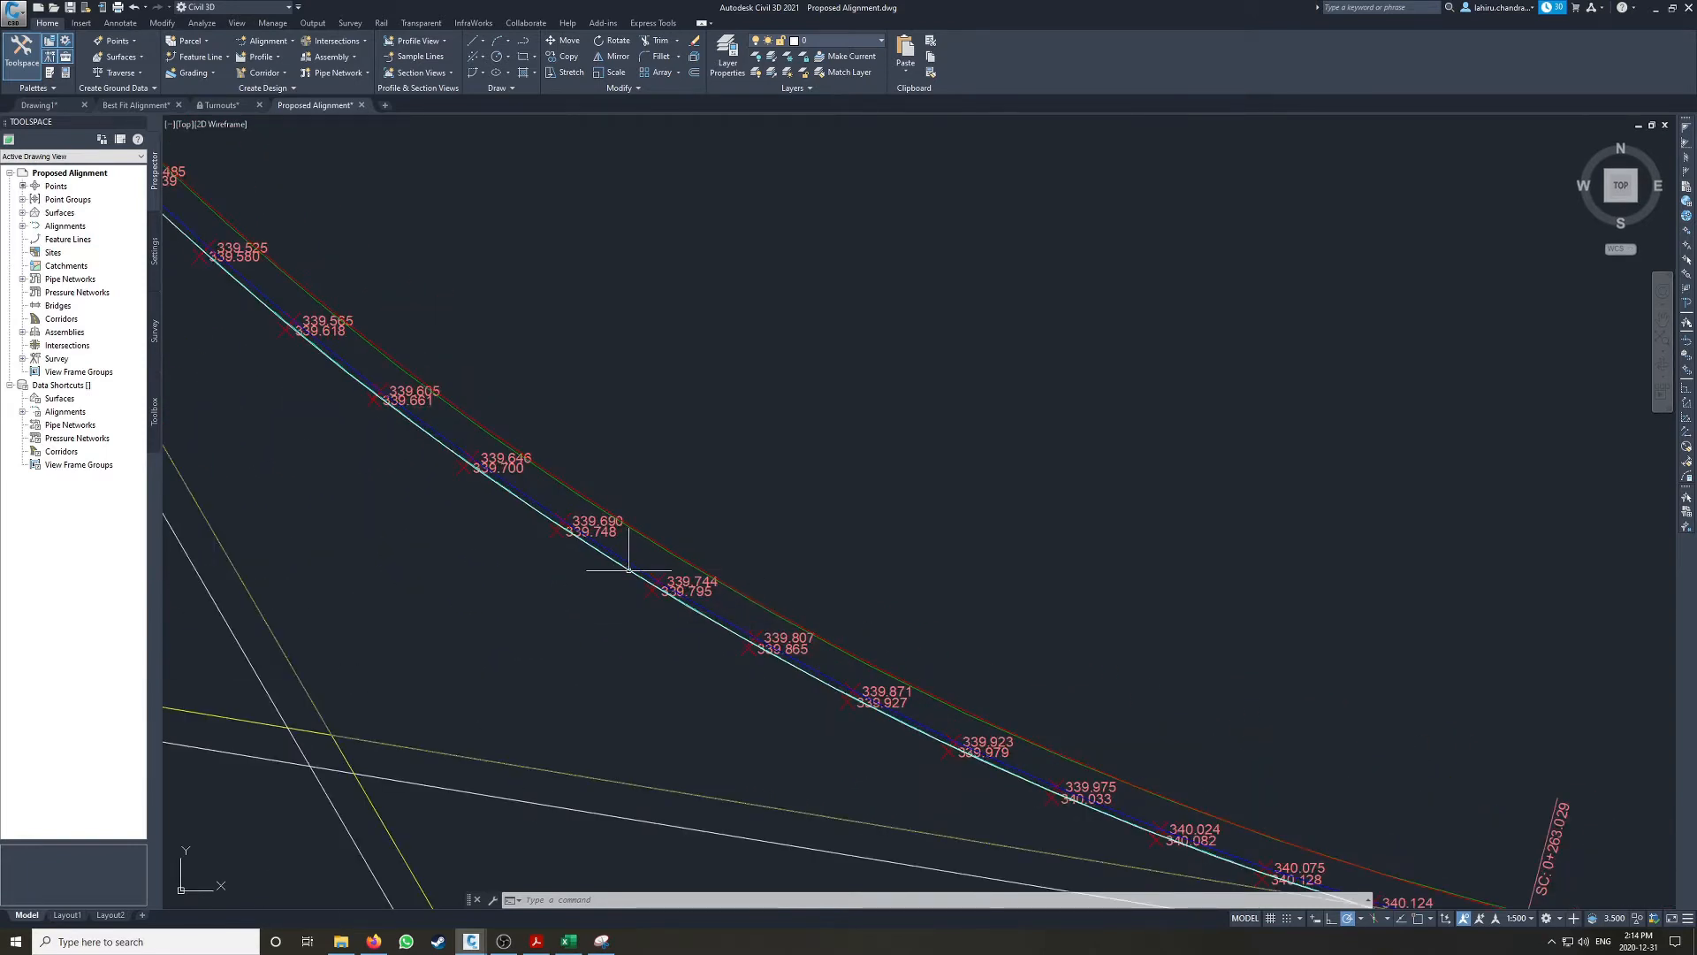
{"action": "scroll", "coordinate": [628, 586], "scroll_direction": "down", "scroll_amount": 4}
{"action": "middle_click_drag", "start_coordinate": [905, 677], "coordinate": [640, 546]}
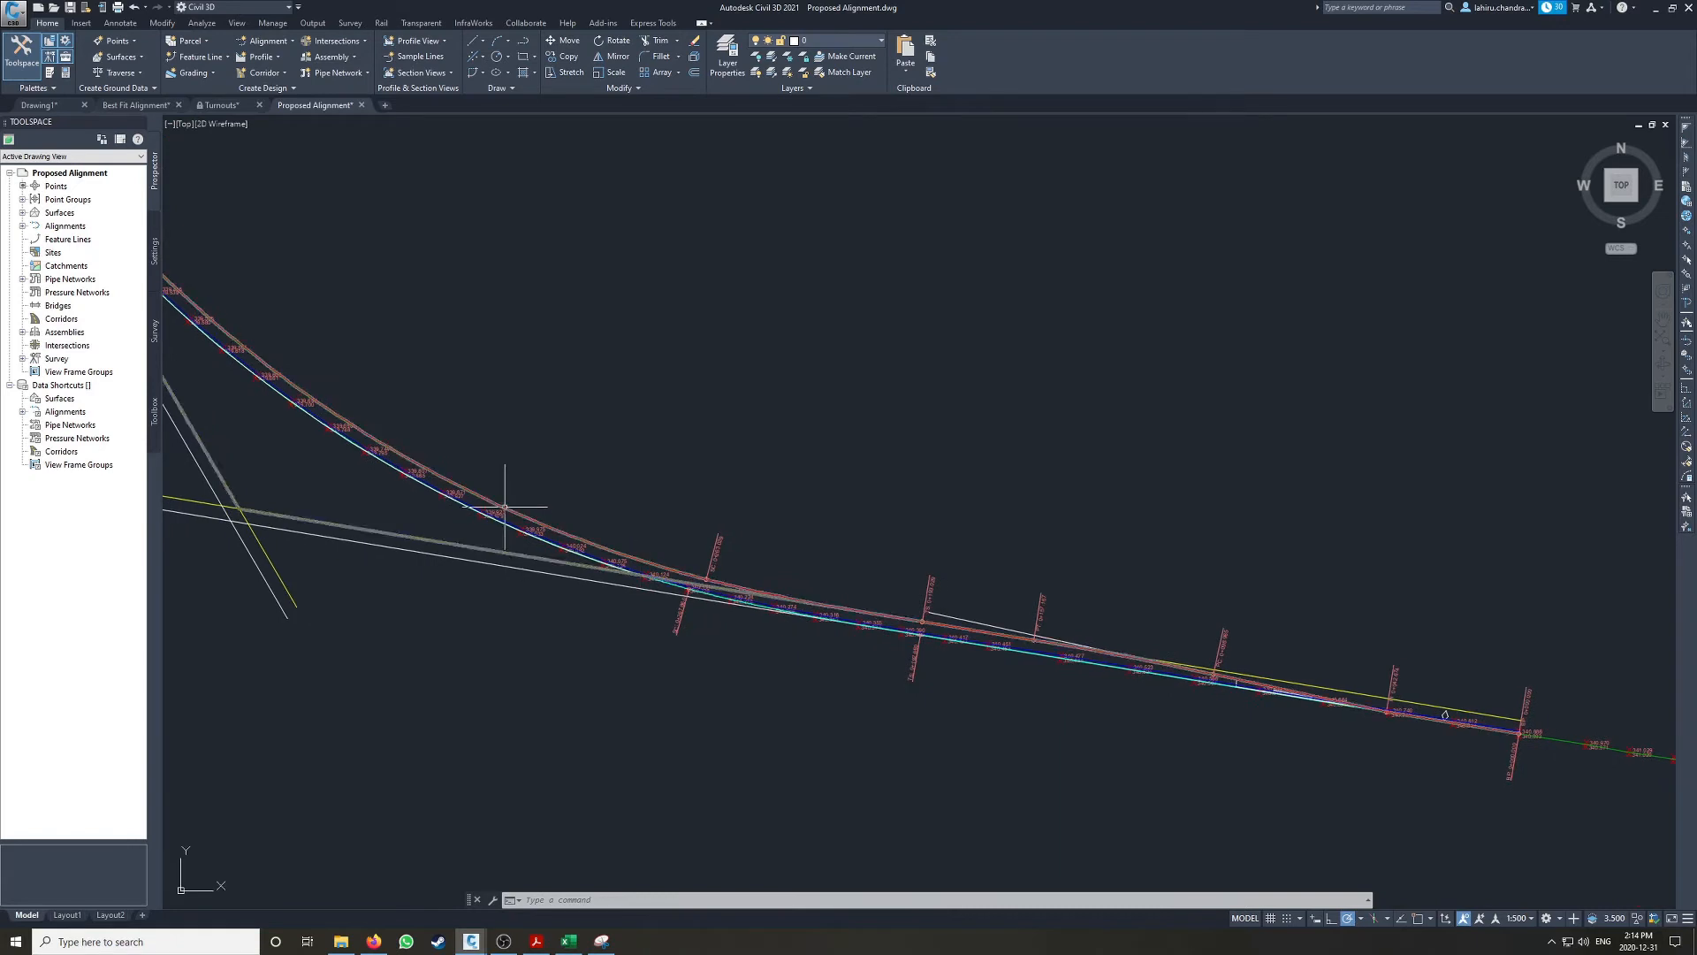
{"action": "scroll", "coordinate": [459, 504], "scroll_direction": "up", "scroll_amount": 4}
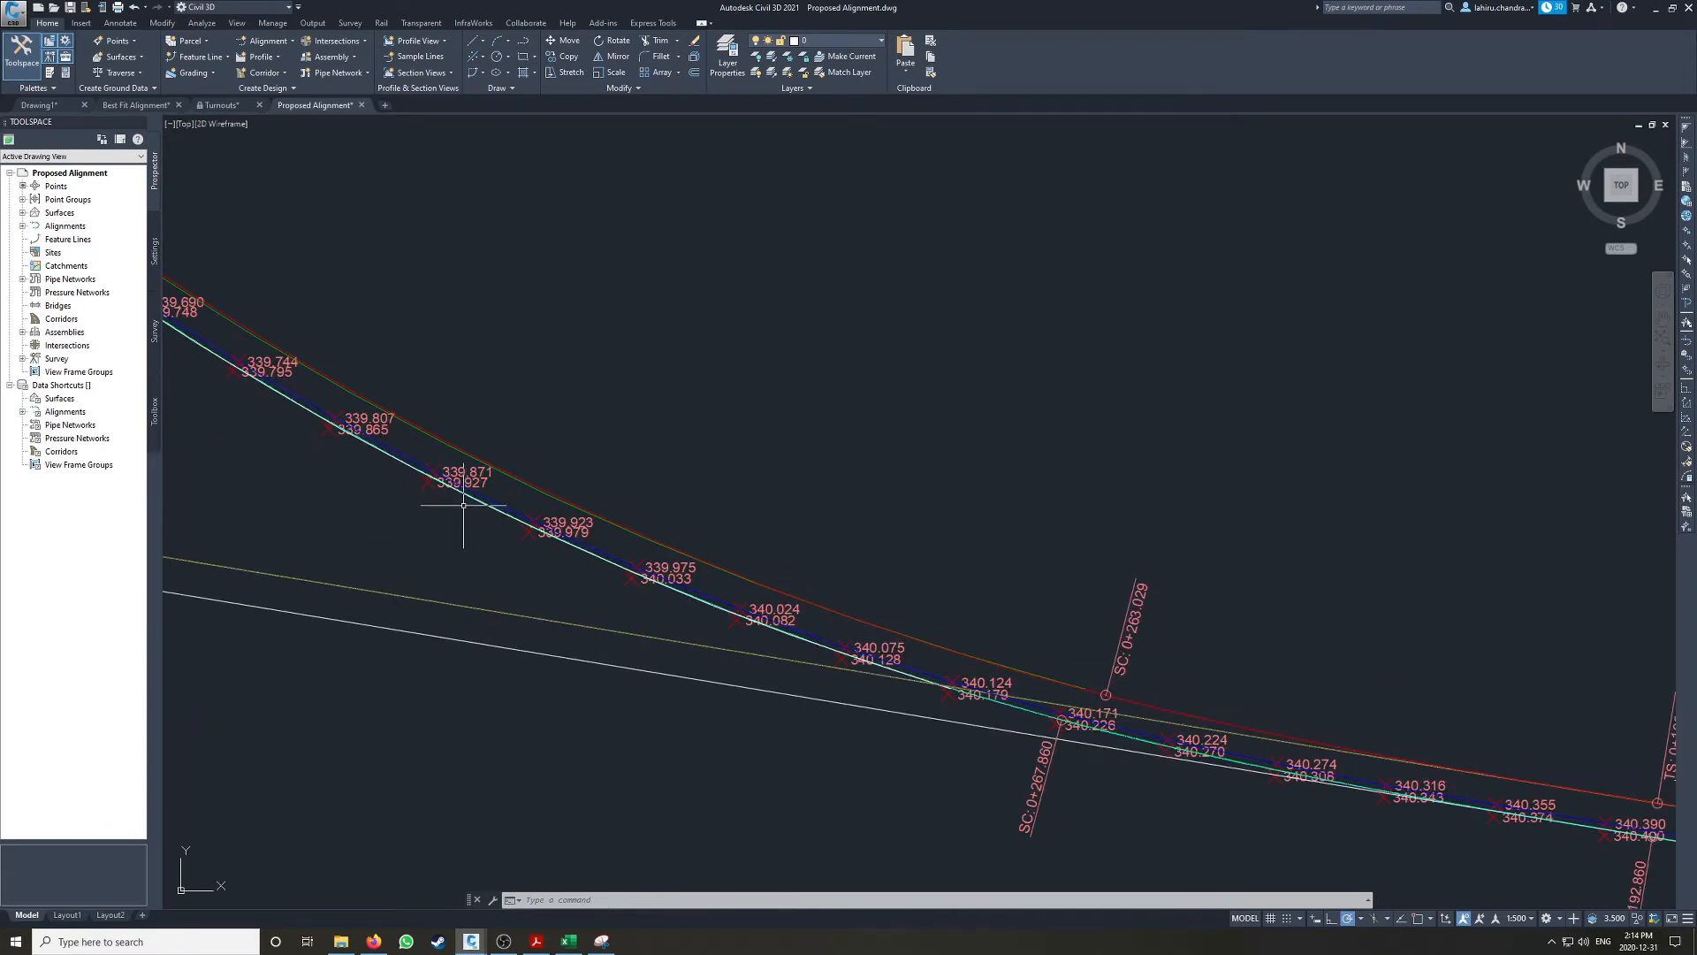
{"action": "scroll", "coordinate": [600, 524], "scroll_direction": "down", "scroll_amount": 4}
{"action": "scroll", "coordinate": [1072, 606], "scroll_direction": "up", "scroll_amount": 2}
{"action": "scroll", "coordinate": [883, 588], "scroll_direction": "up", "scroll_amount": 4}
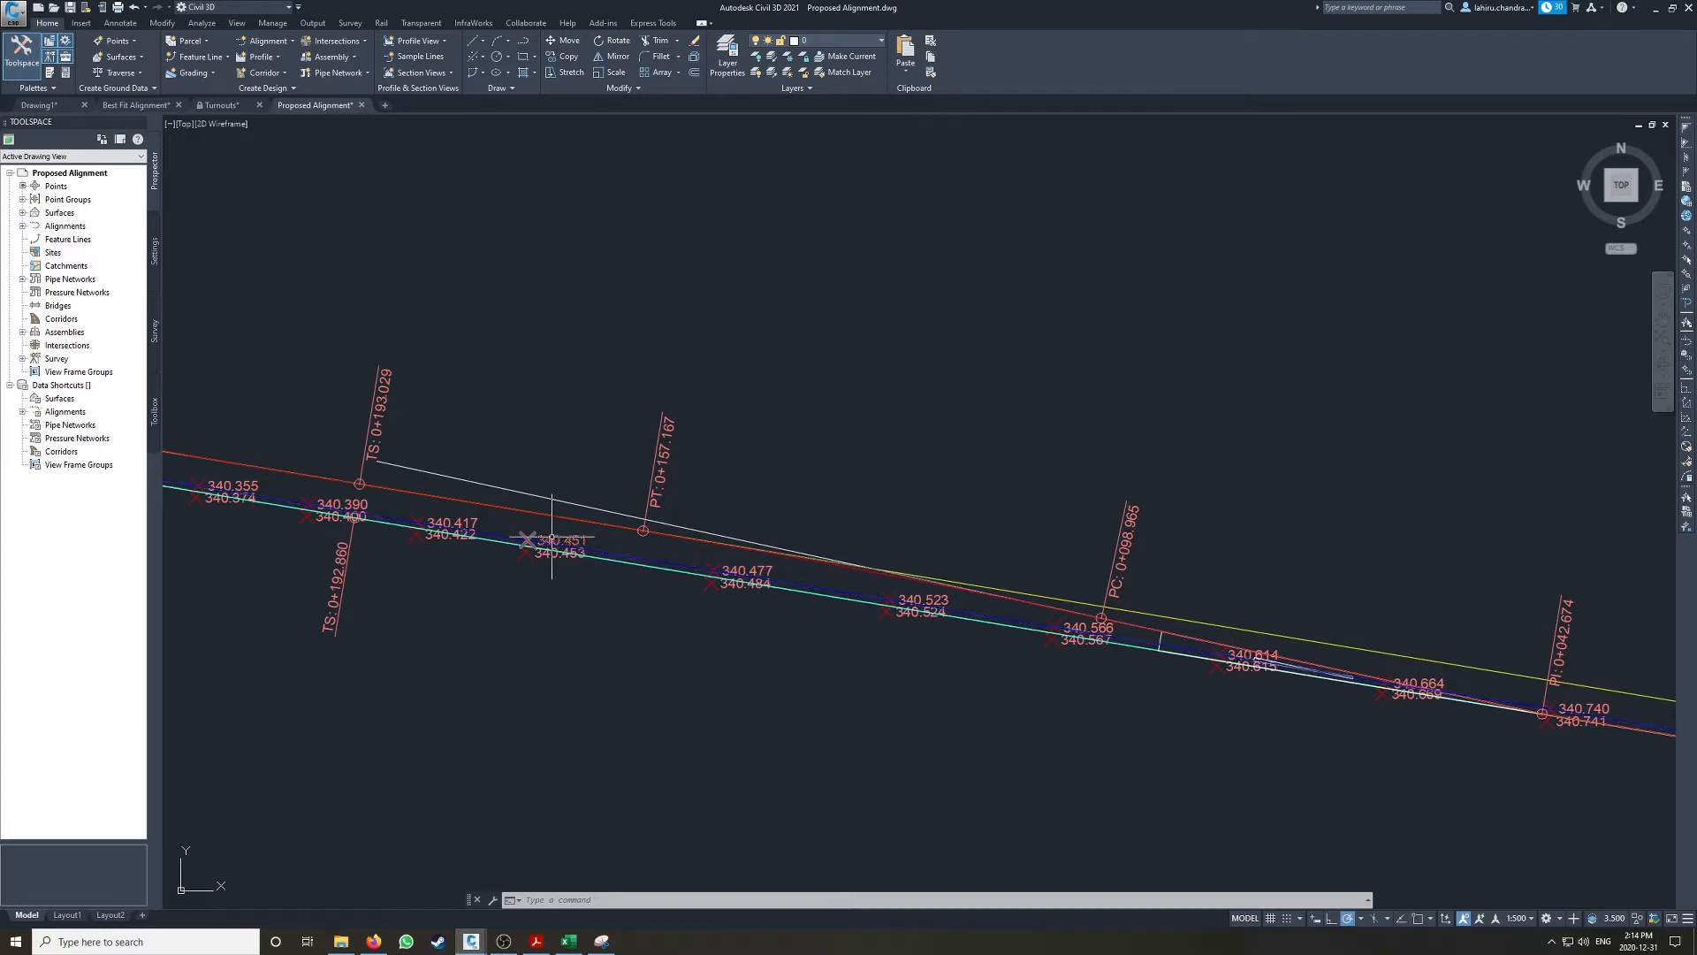
{"action": "scroll", "coordinate": [807, 598], "scroll_direction": "down", "scroll_amount": 5}
{"action": "scroll", "coordinate": [555, 416], "scroll_direction": "up", "scroll_amount": 4}
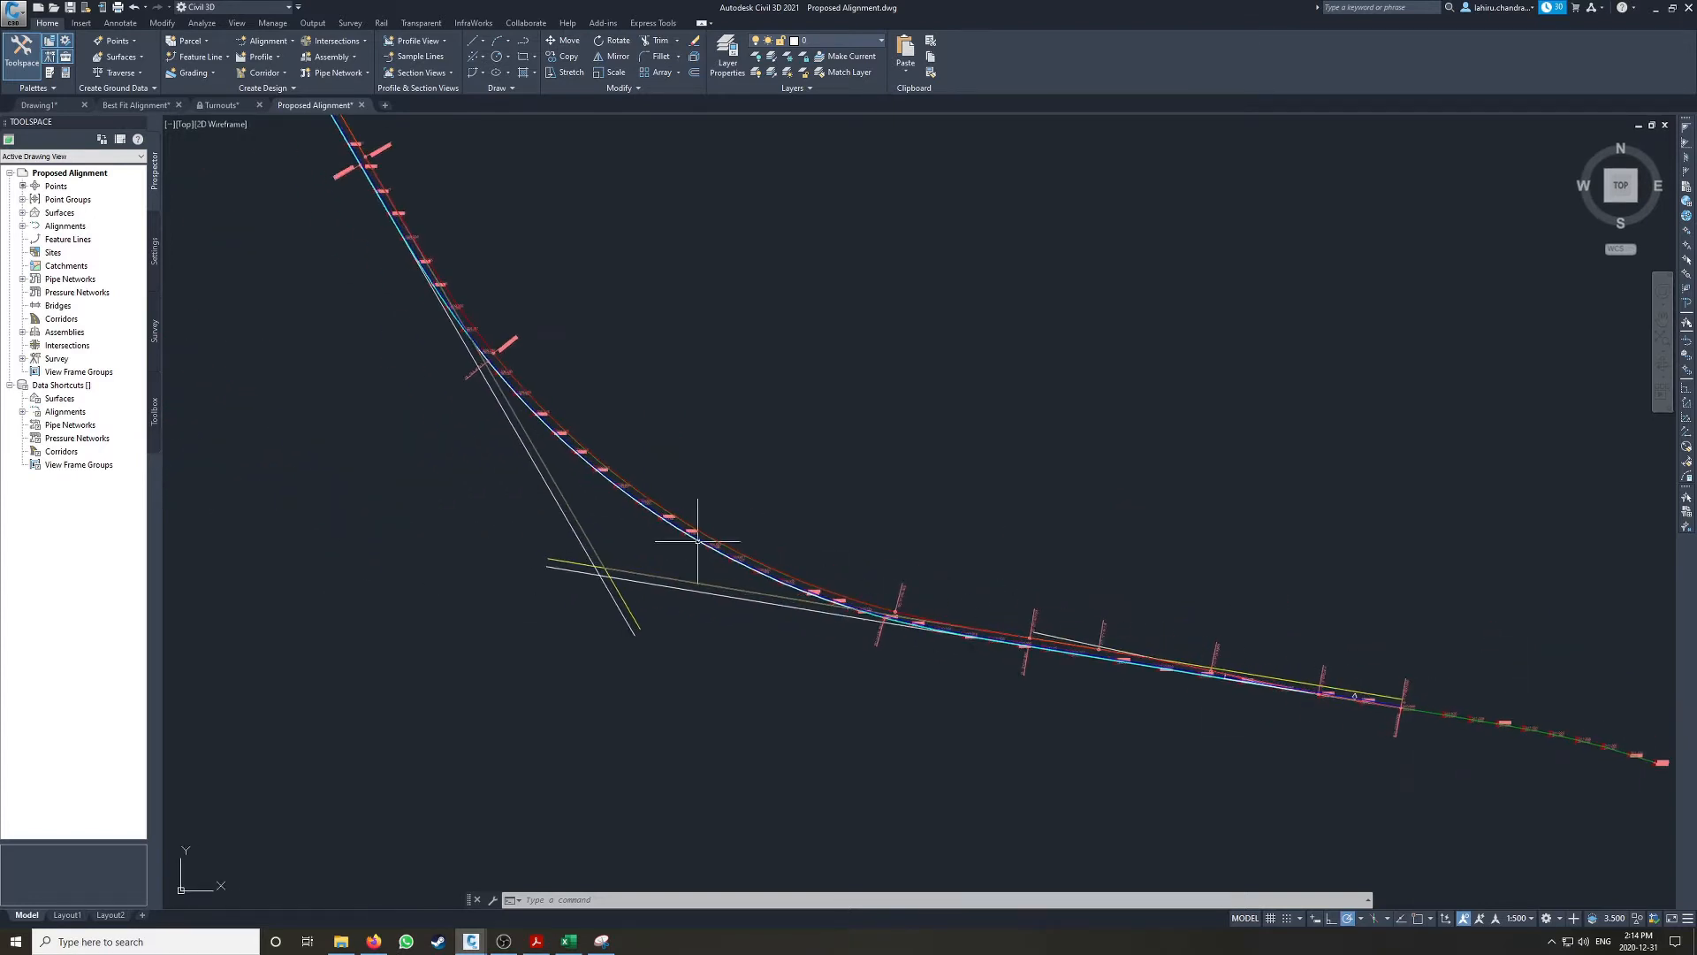
{"action": "scroll", "coordinate": [555, 417], "scroll_direction": "down", "scroll_amount": 5}
{"action": "scroll", "coordinate": [510, 435], "scroll_direction": "up", "scroll_amount": 3}
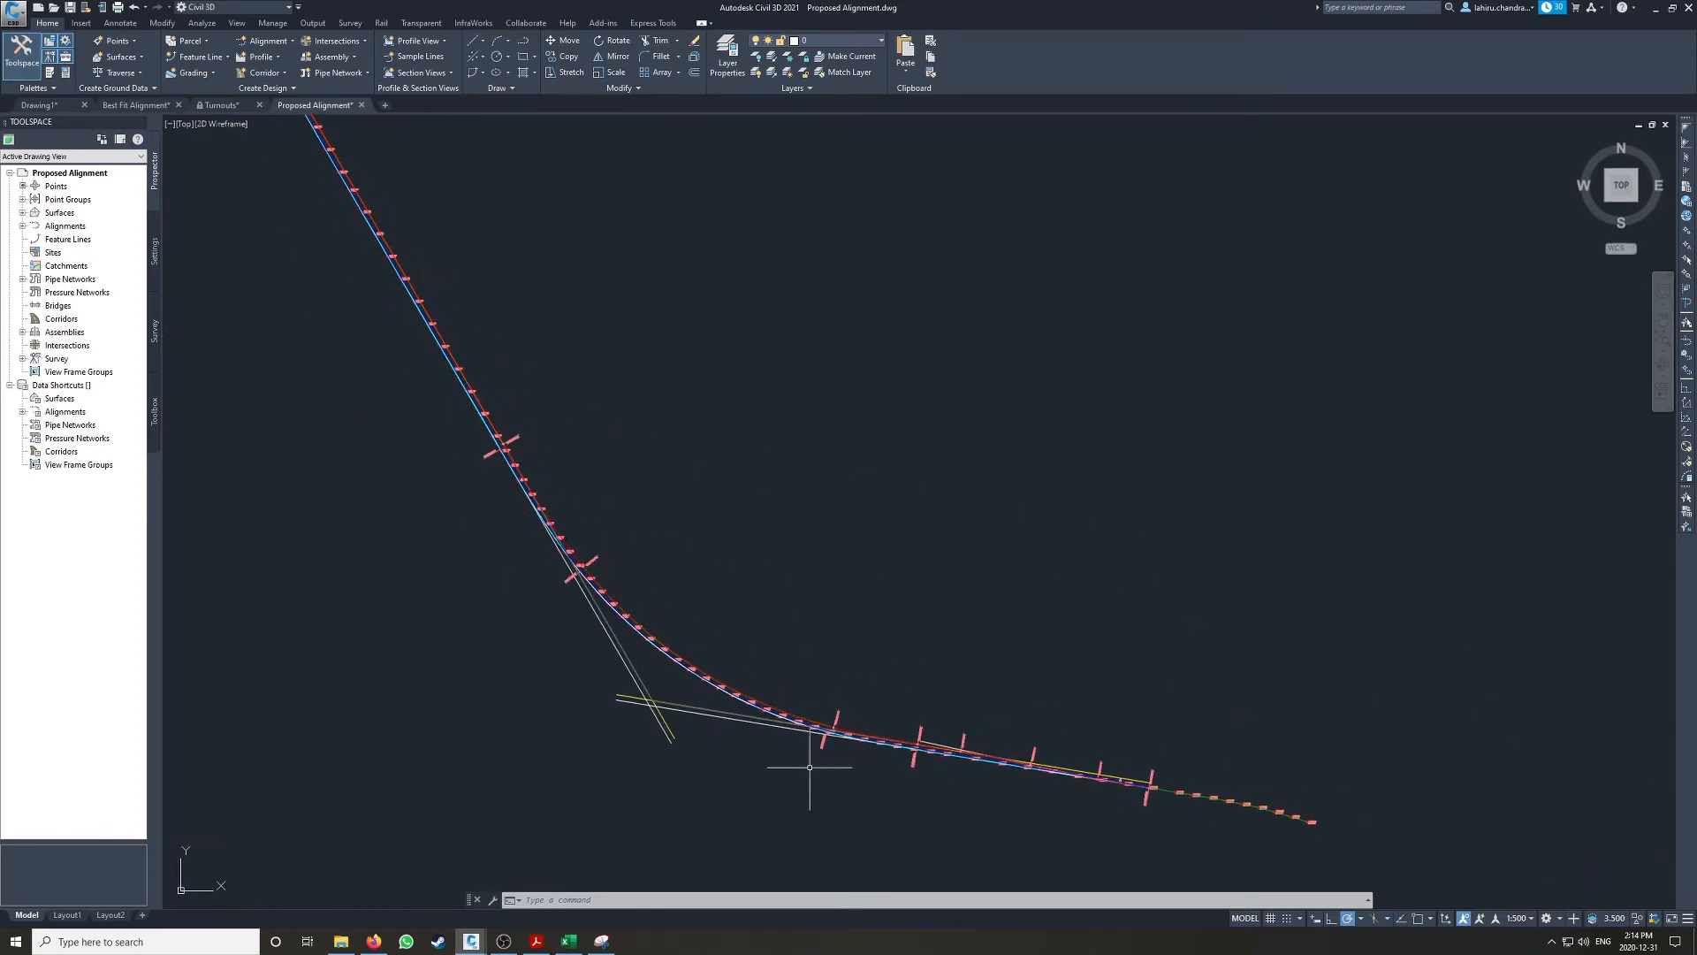
Step: Examine the rail elevation points from the straight section past station 0+000.000 to the last surveyed pair
{"action": "scroll", "coordinate": [803, 707], "scroll_direction": "up", "scroll_amount": 5}
{"action": "middle_click_drag", "start_coordinate": [1061, 711], "coordinate": [183, 496]}
{"action": "middle_click_drag", "start_coordinate": [976, 653], "coordinate": [268, 497]}
{"action": "scroll", "coordinate": [1007, 606], "scroll_direction": "down", "scroll_amount": 4}
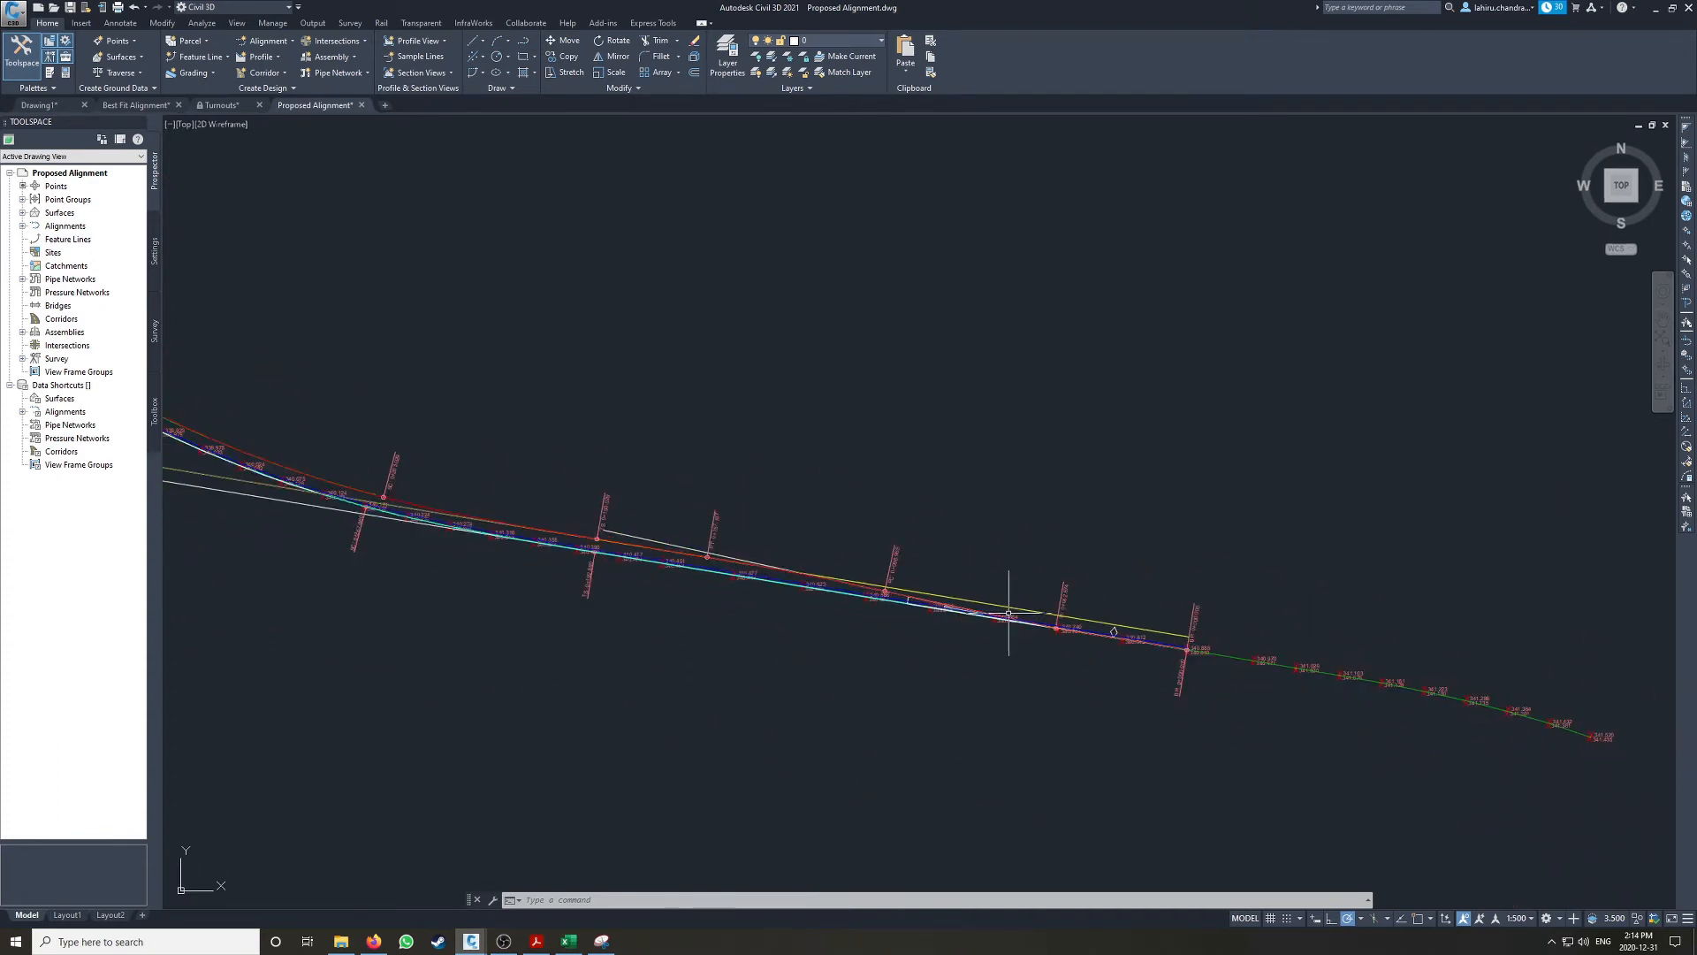
{"action": "scroll", "coordinate": [1149, 632], "scroll_direction": "up", "scroll_amount": 2}
{"action": "scroll", "coordinate": [1184, 643], "scroll_direction": "up", "scroll_amount": 2}
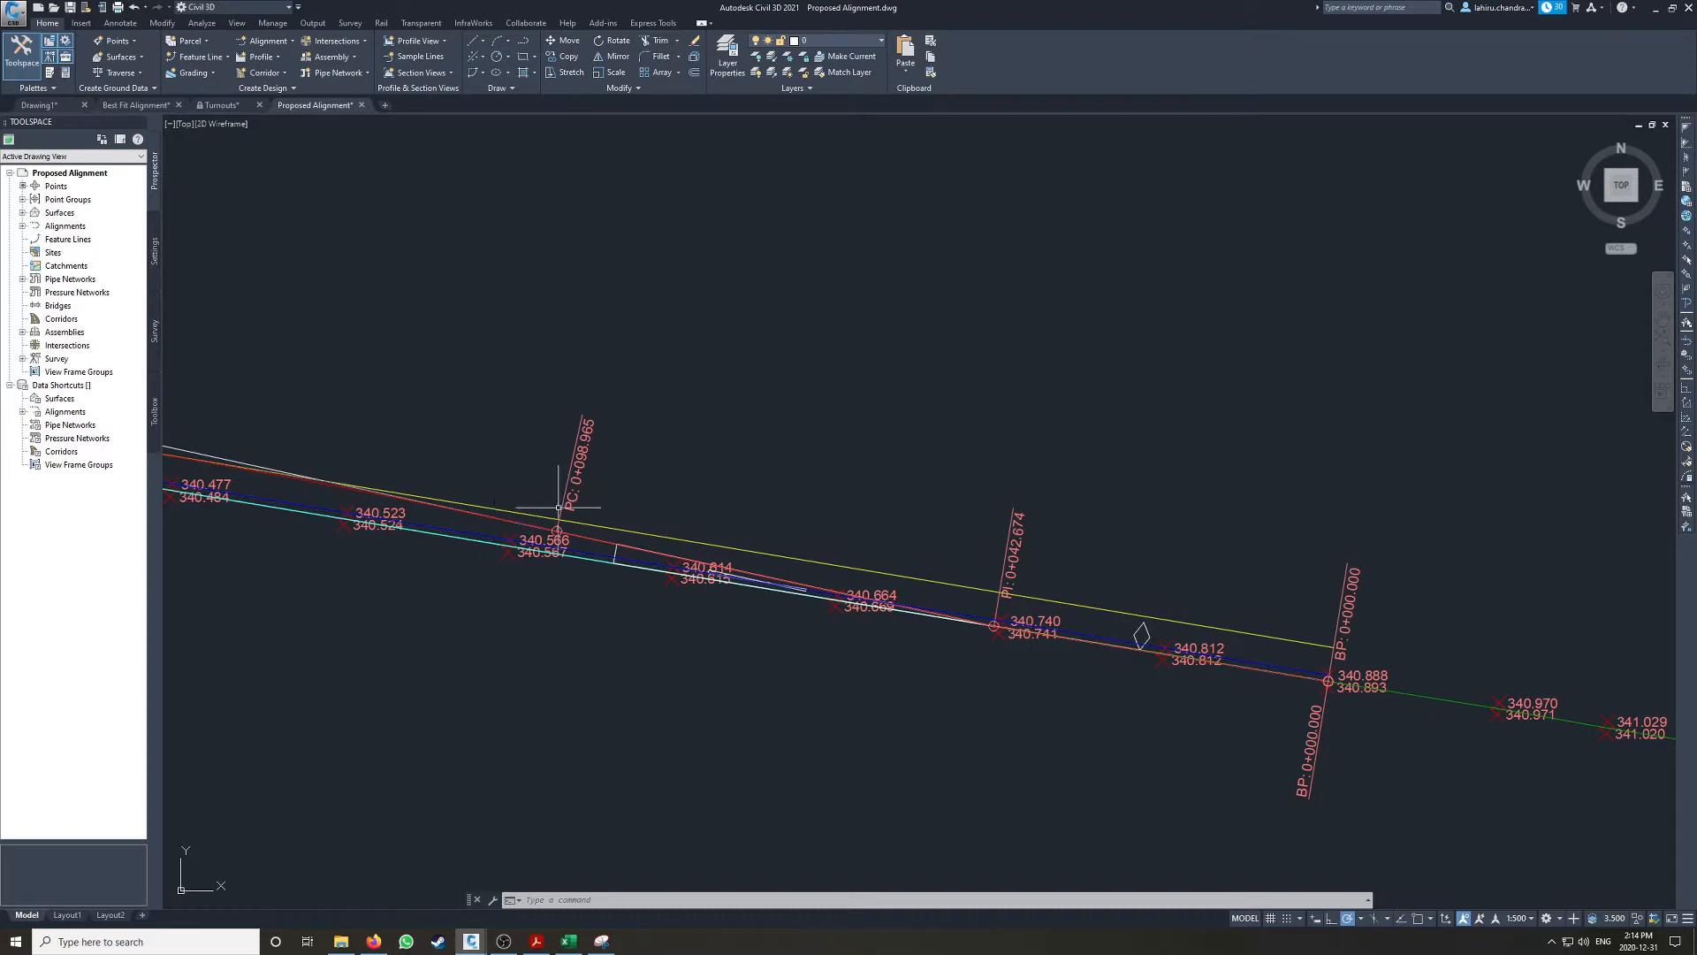
{"action": "middle_click_drag", "start_coordinate": [1399, 678], "coordinate": [551, 503]}
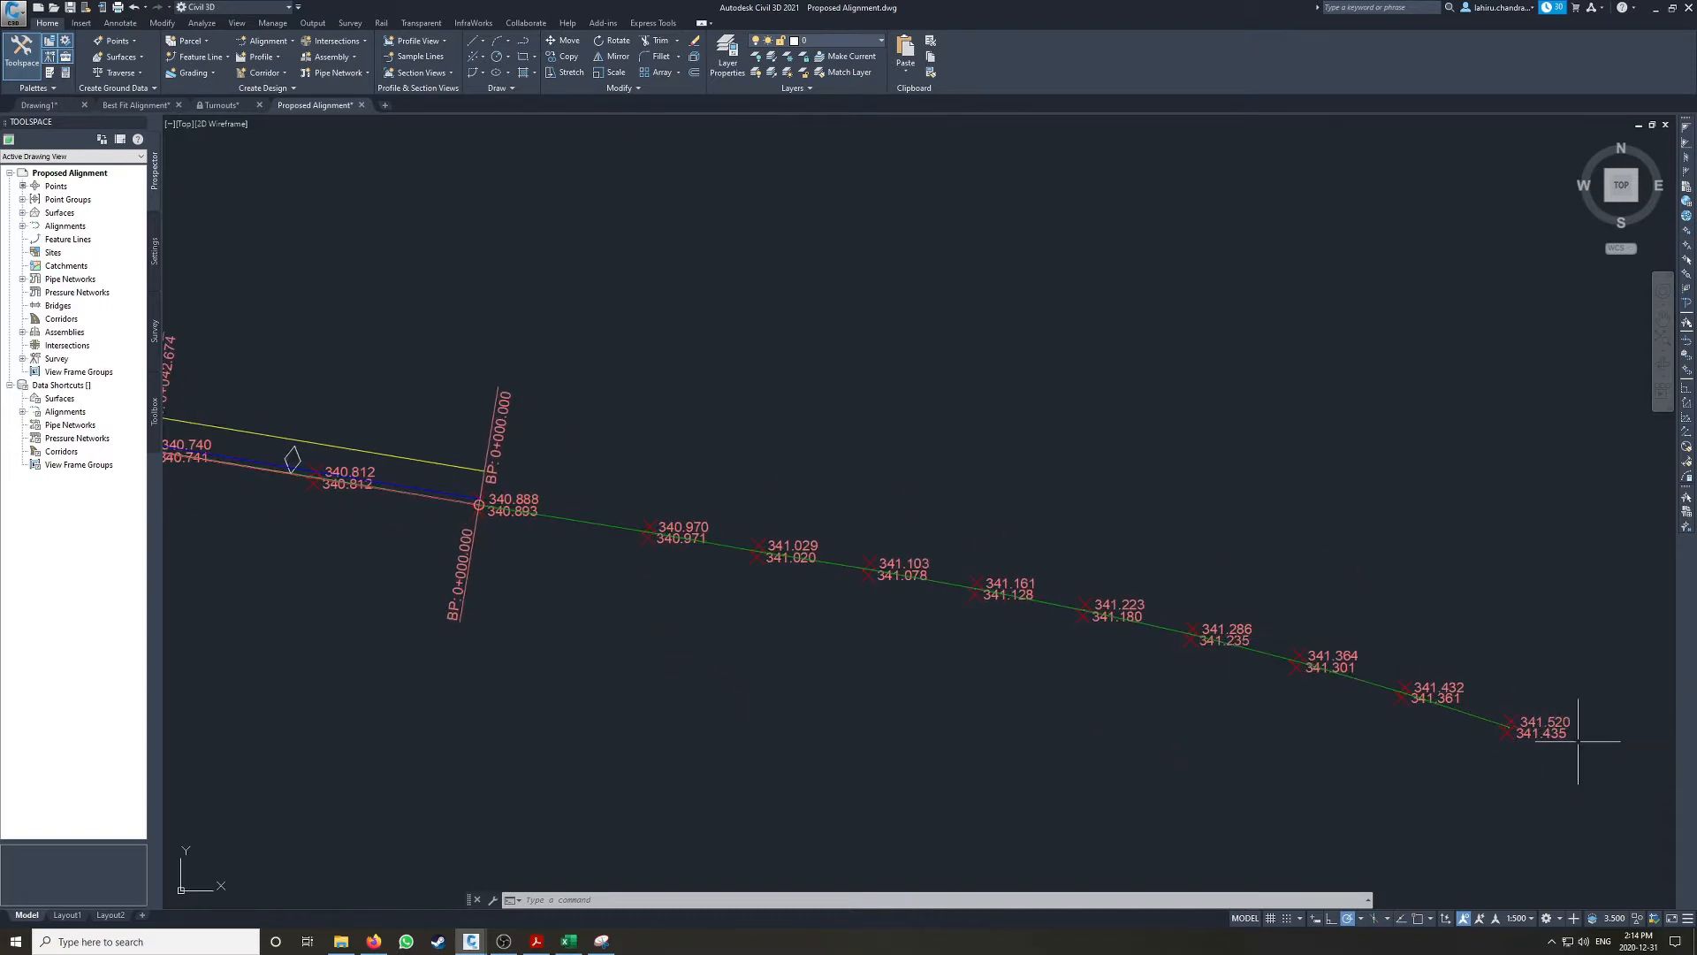
Step: Draw a polyline with Node object snap through the lower-row rail points, from the 341.435 point to the 341.078 point
{"action": "scroll", "coordinate": [1573, 744], "scroll_direction": "up", "scroll_amount": 2}
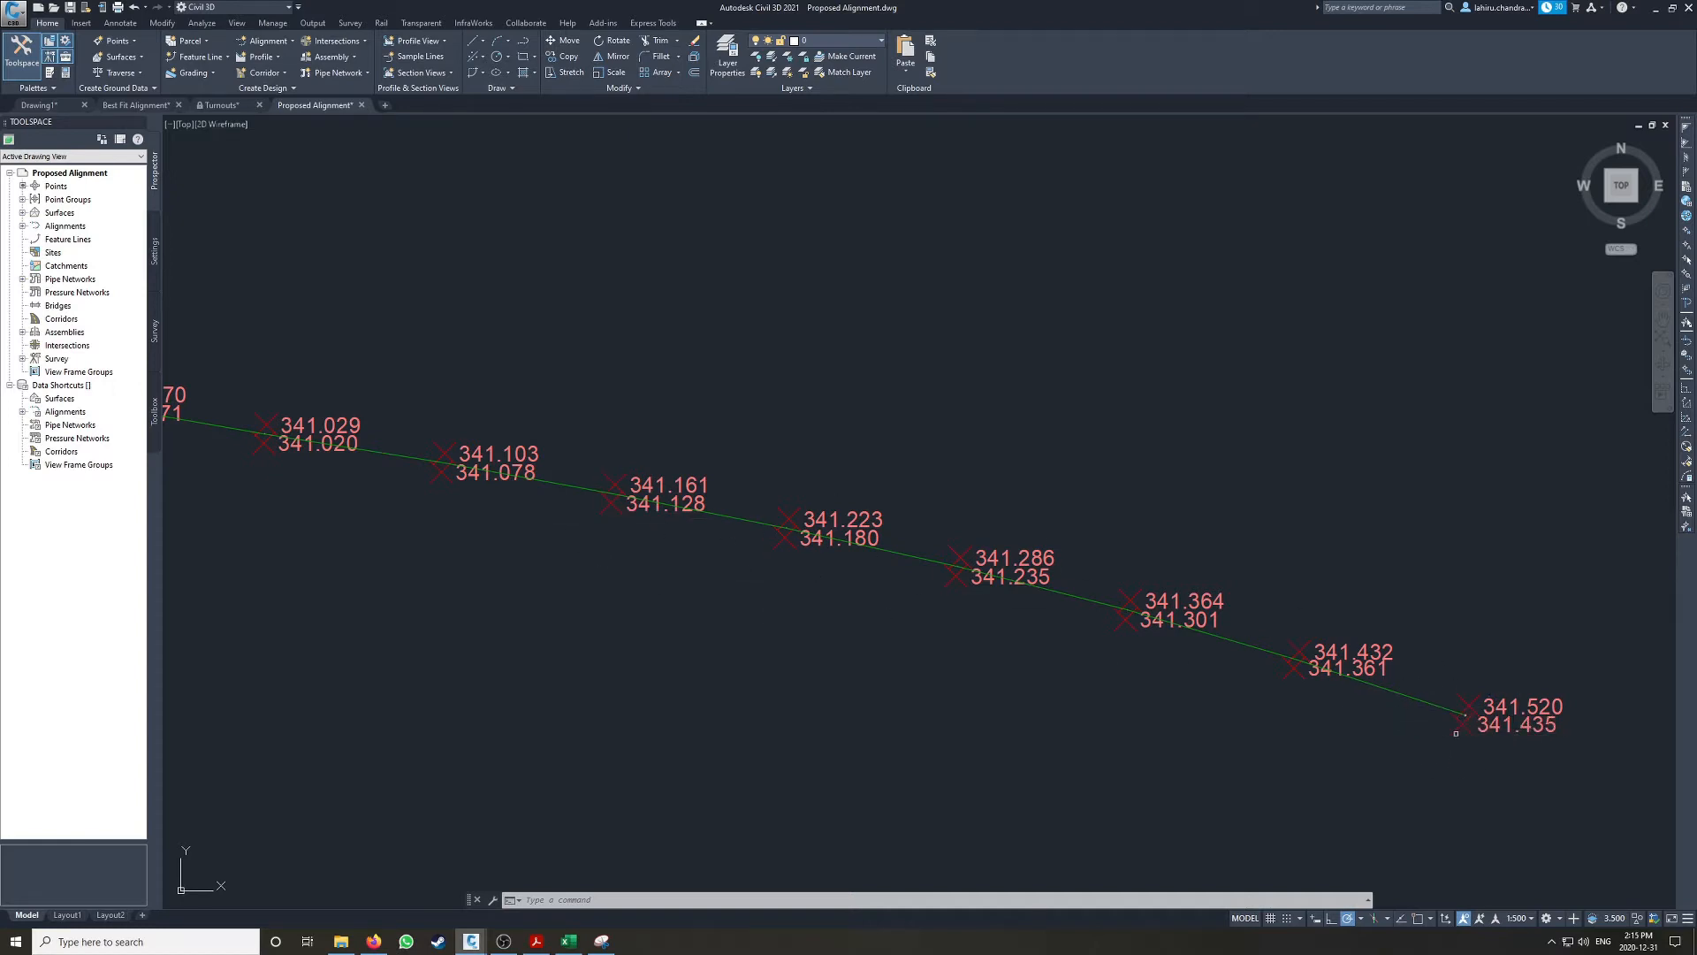
{"action": "type", "text": "pl"}
{"action": "key", "text": "Return"}
{"action": "left_click", "coordinate": [1418, 918]}
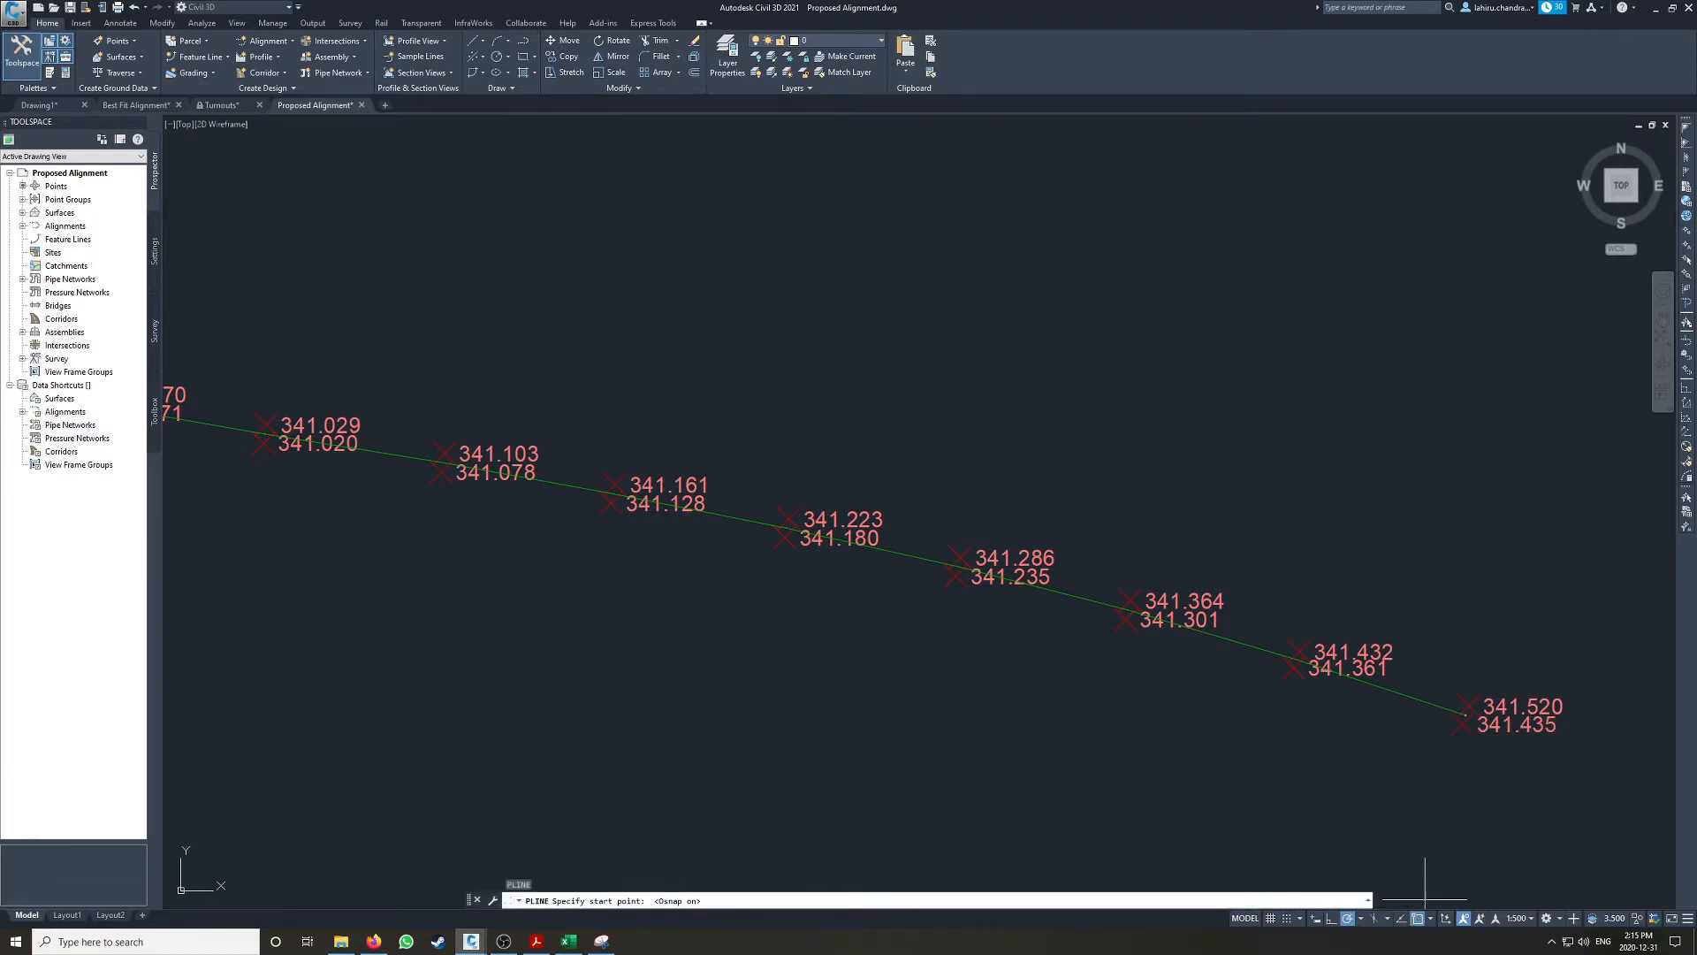
{"action": "left_click", "coordinate": [1432, 923]}
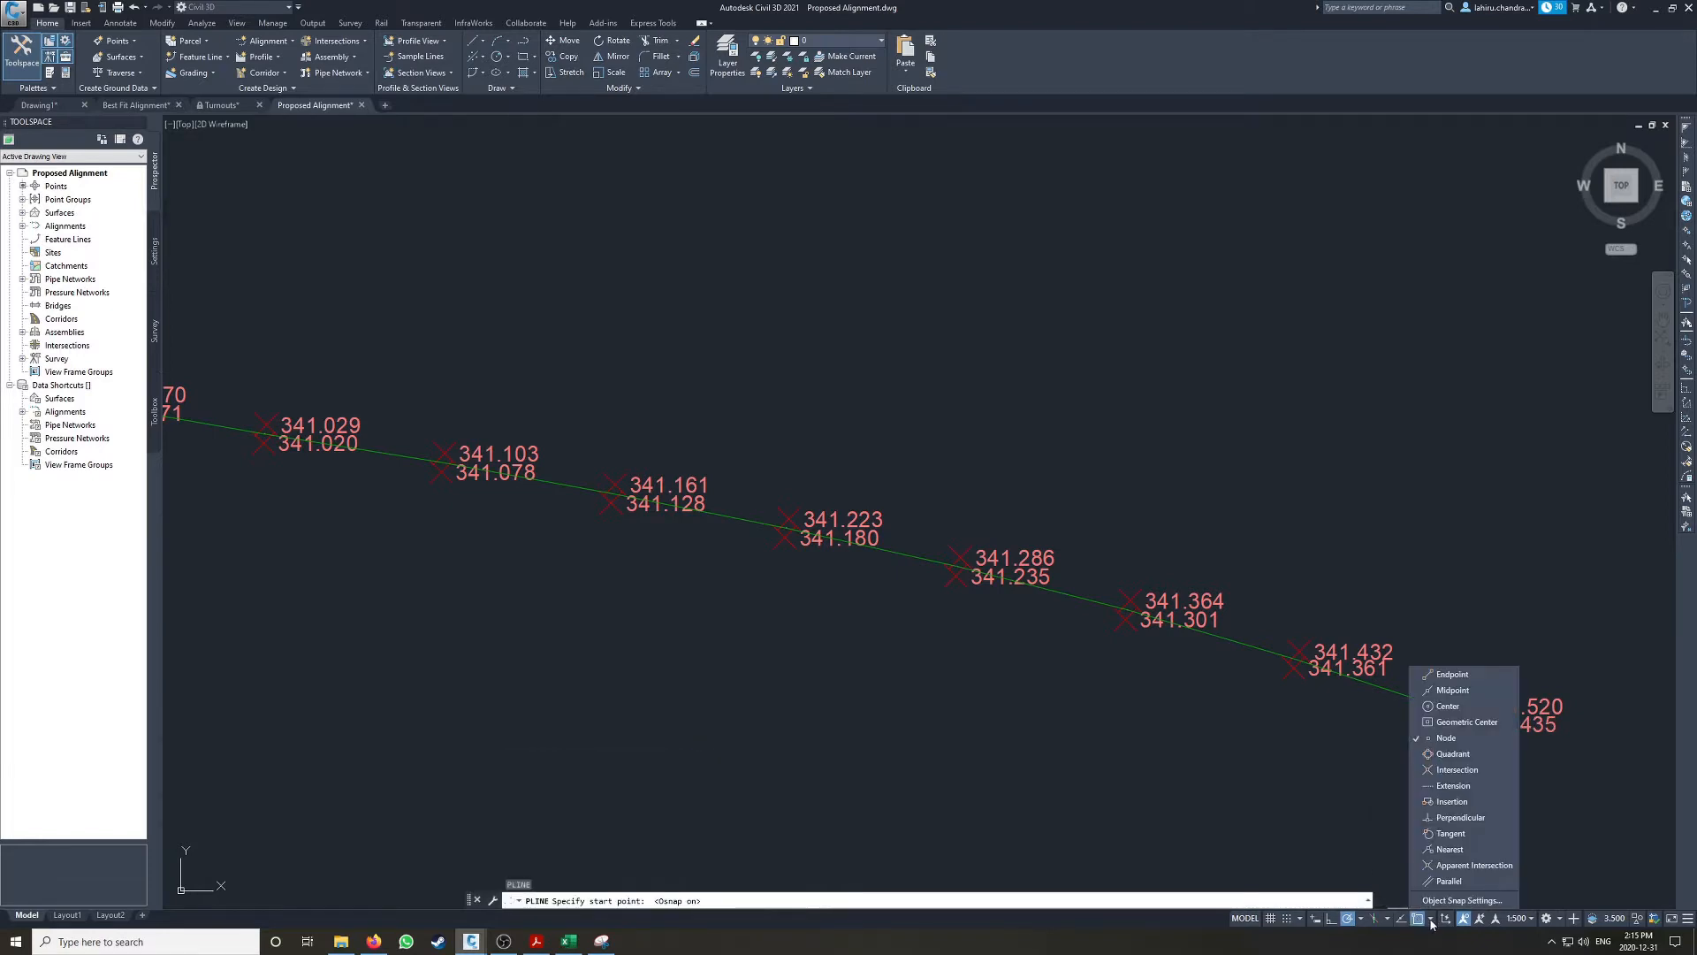
{"action": "left_click", "coordinate": [1463, 720]}
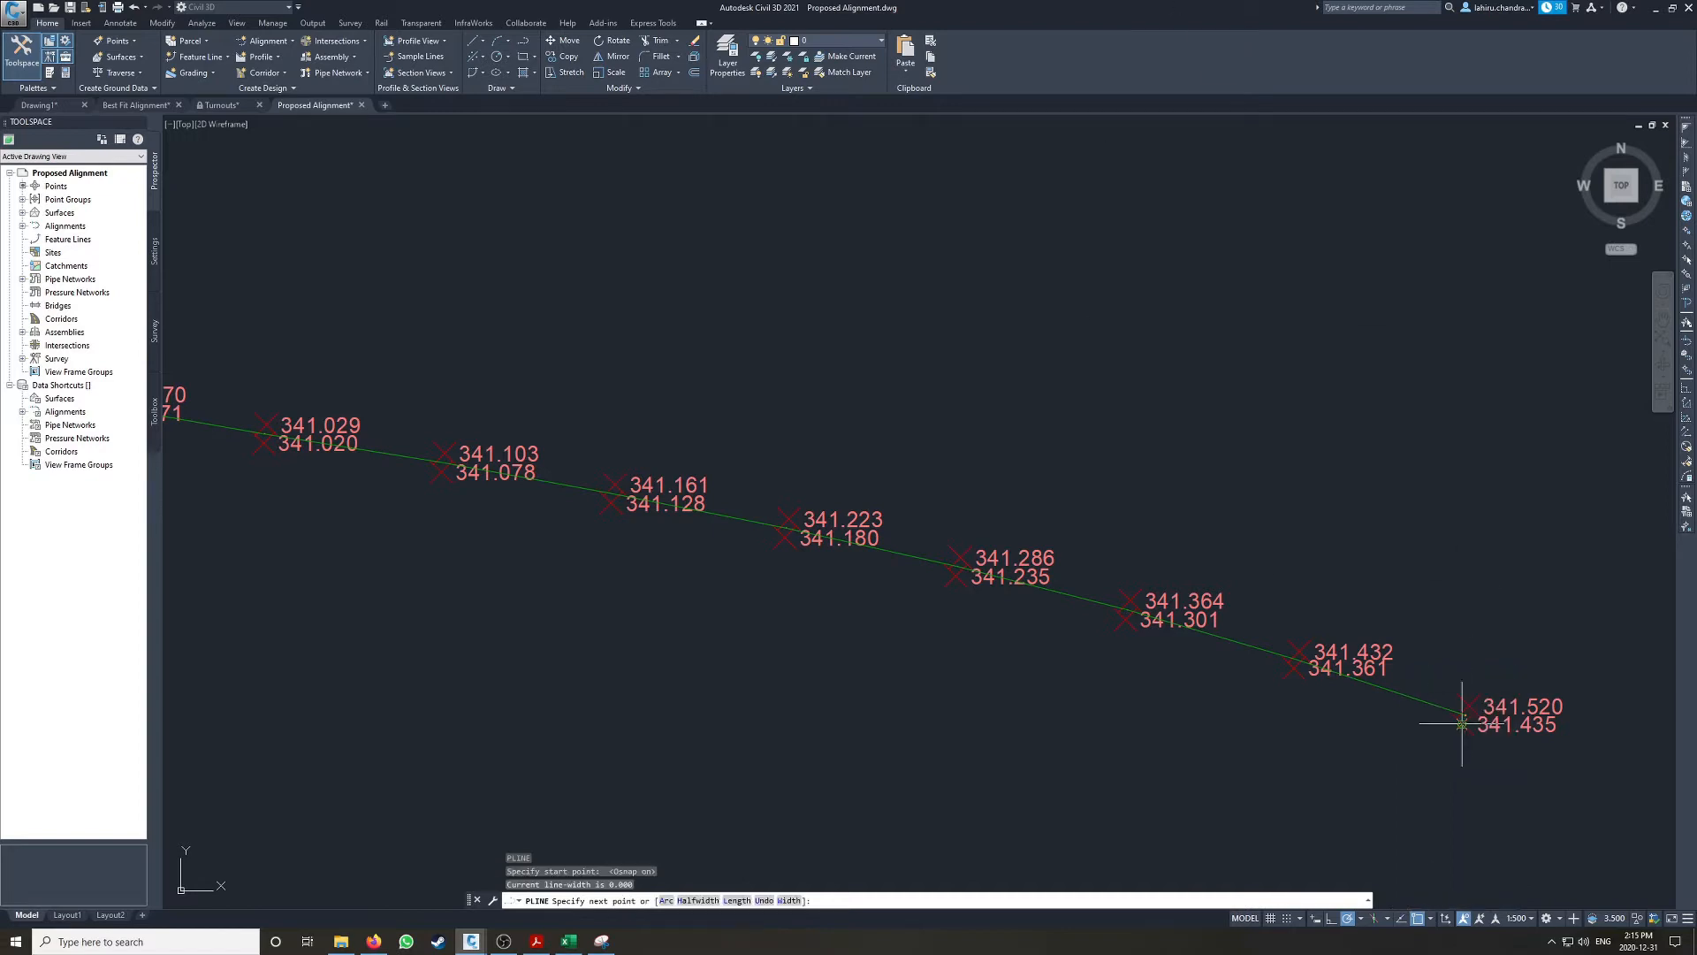
{"action": "left_click", "coordinate": [1131, 621]}
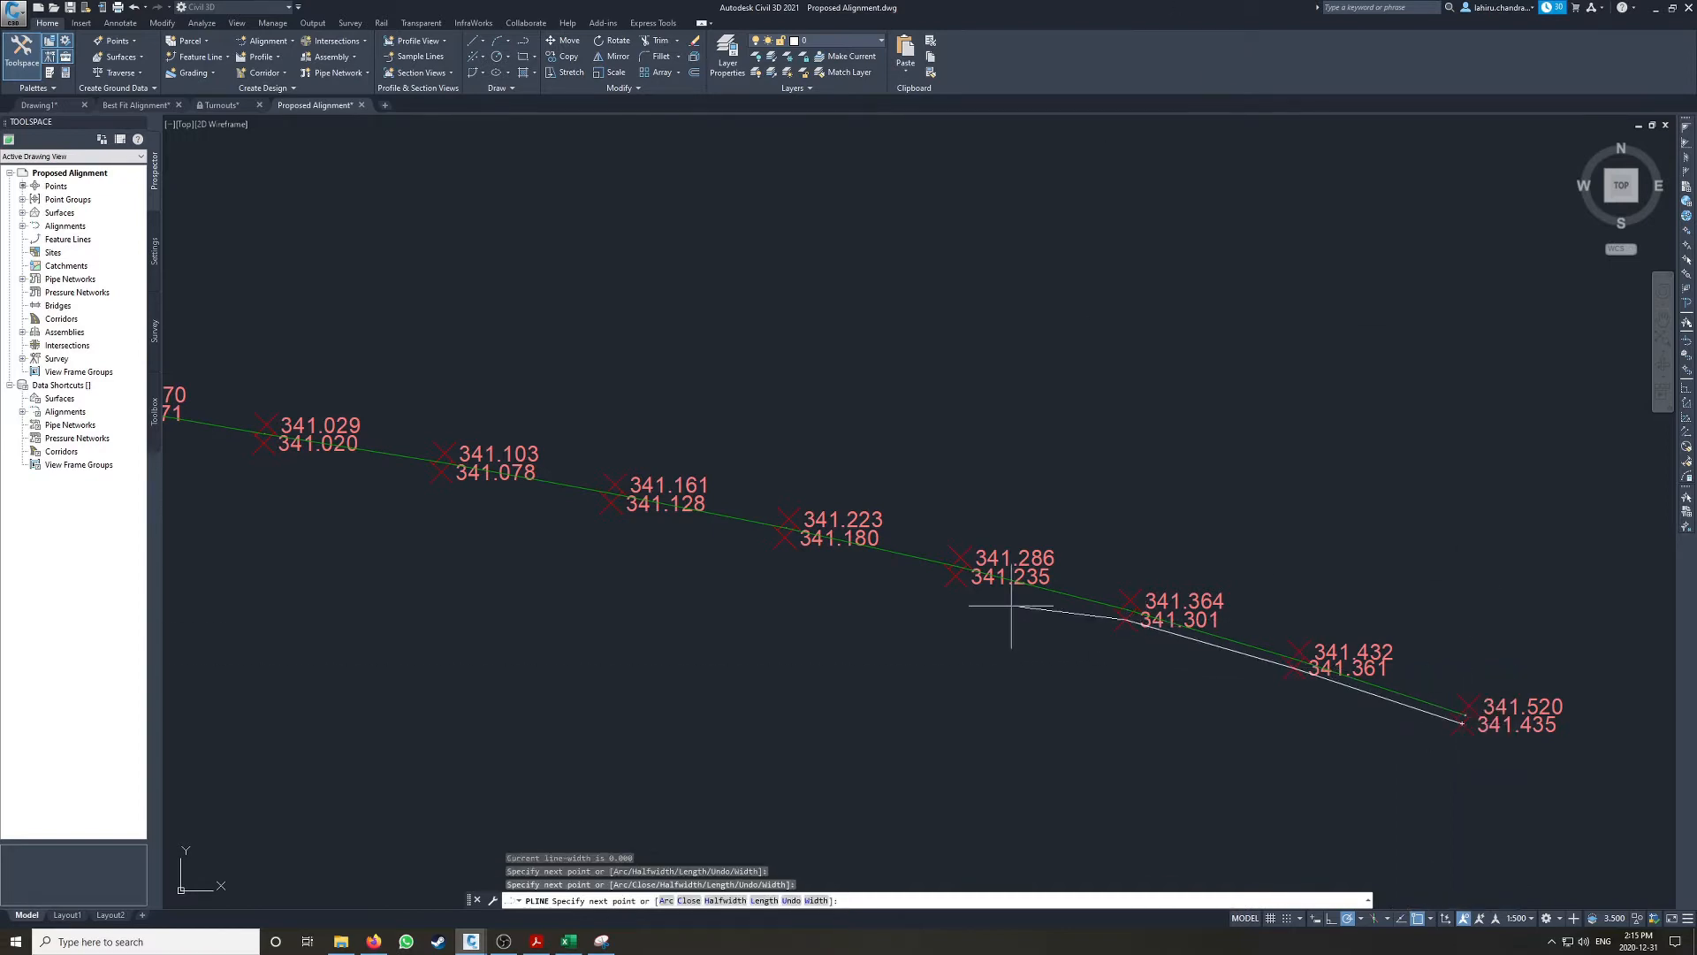
{"action": "left_click", "coordinate": [956, 576]}
{"action": "left_click", "coordinate": [784, 538]}
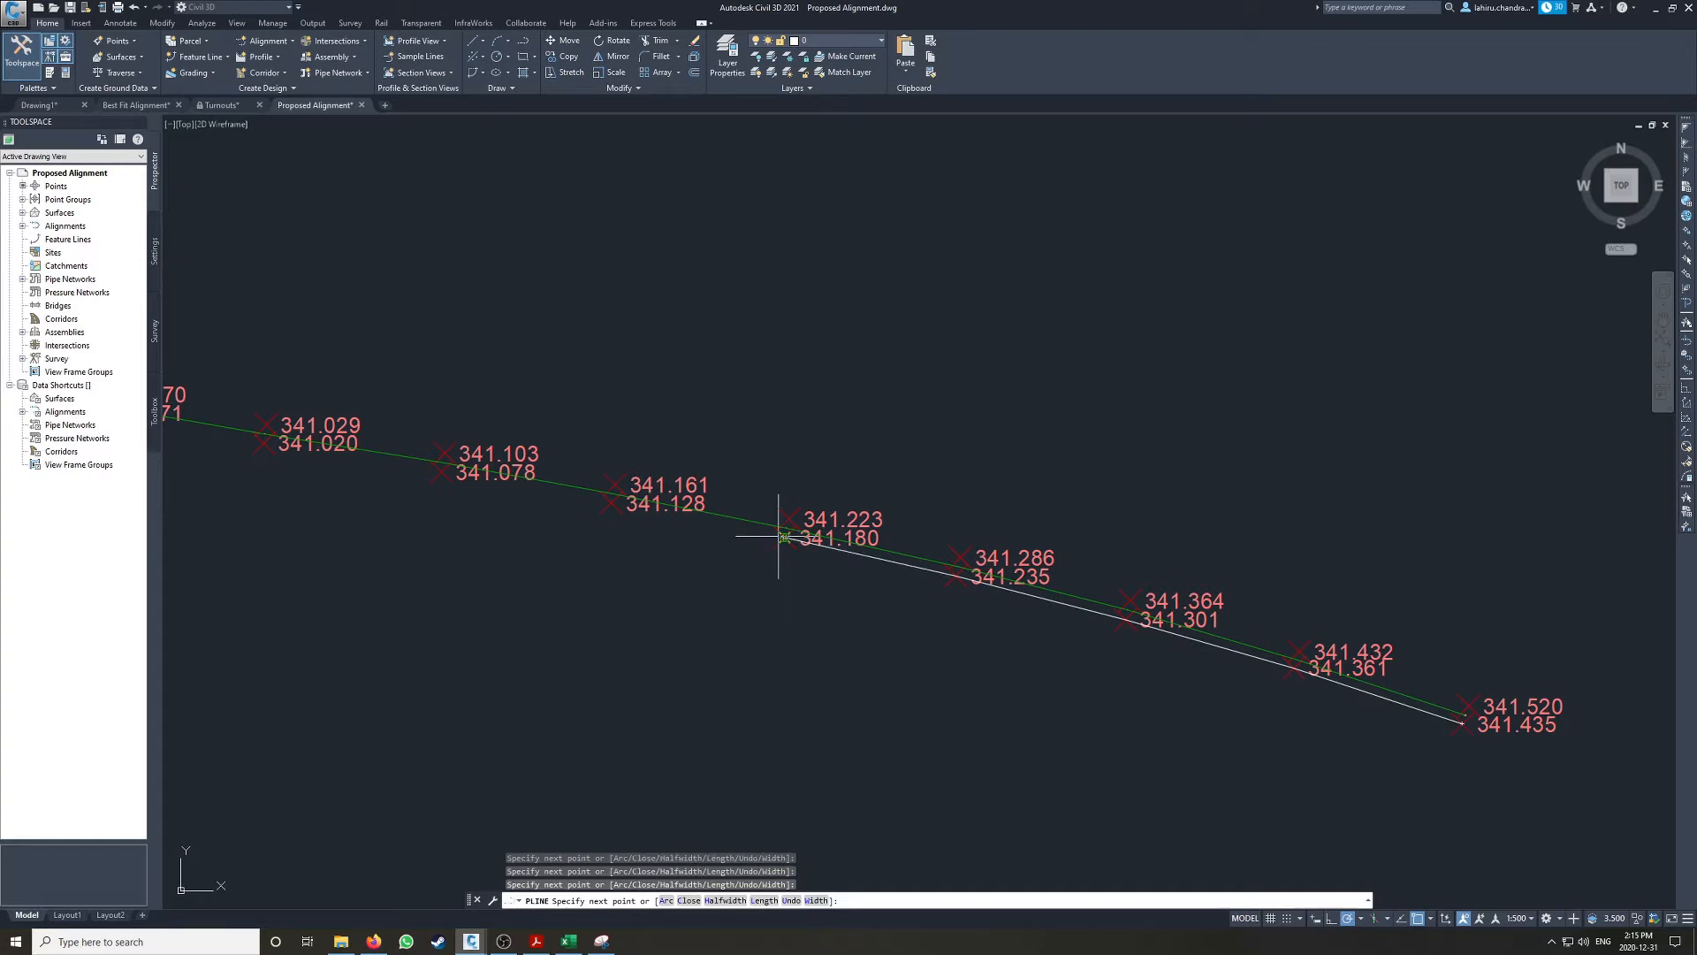
{"action": "left_click", "coordinate": [610, 502]}
{"action": "left_click", "coordinate": [440, 475]}
Step: Extend the polyline through the remaining rail points to the alignment start at 0+000.000, and delete it
{"action": "middle_click_drag", "start_coordinate": [381, 465], "coordinate": [954, 591]}
{"action": "left_click", "coordinate": [833, 568]}
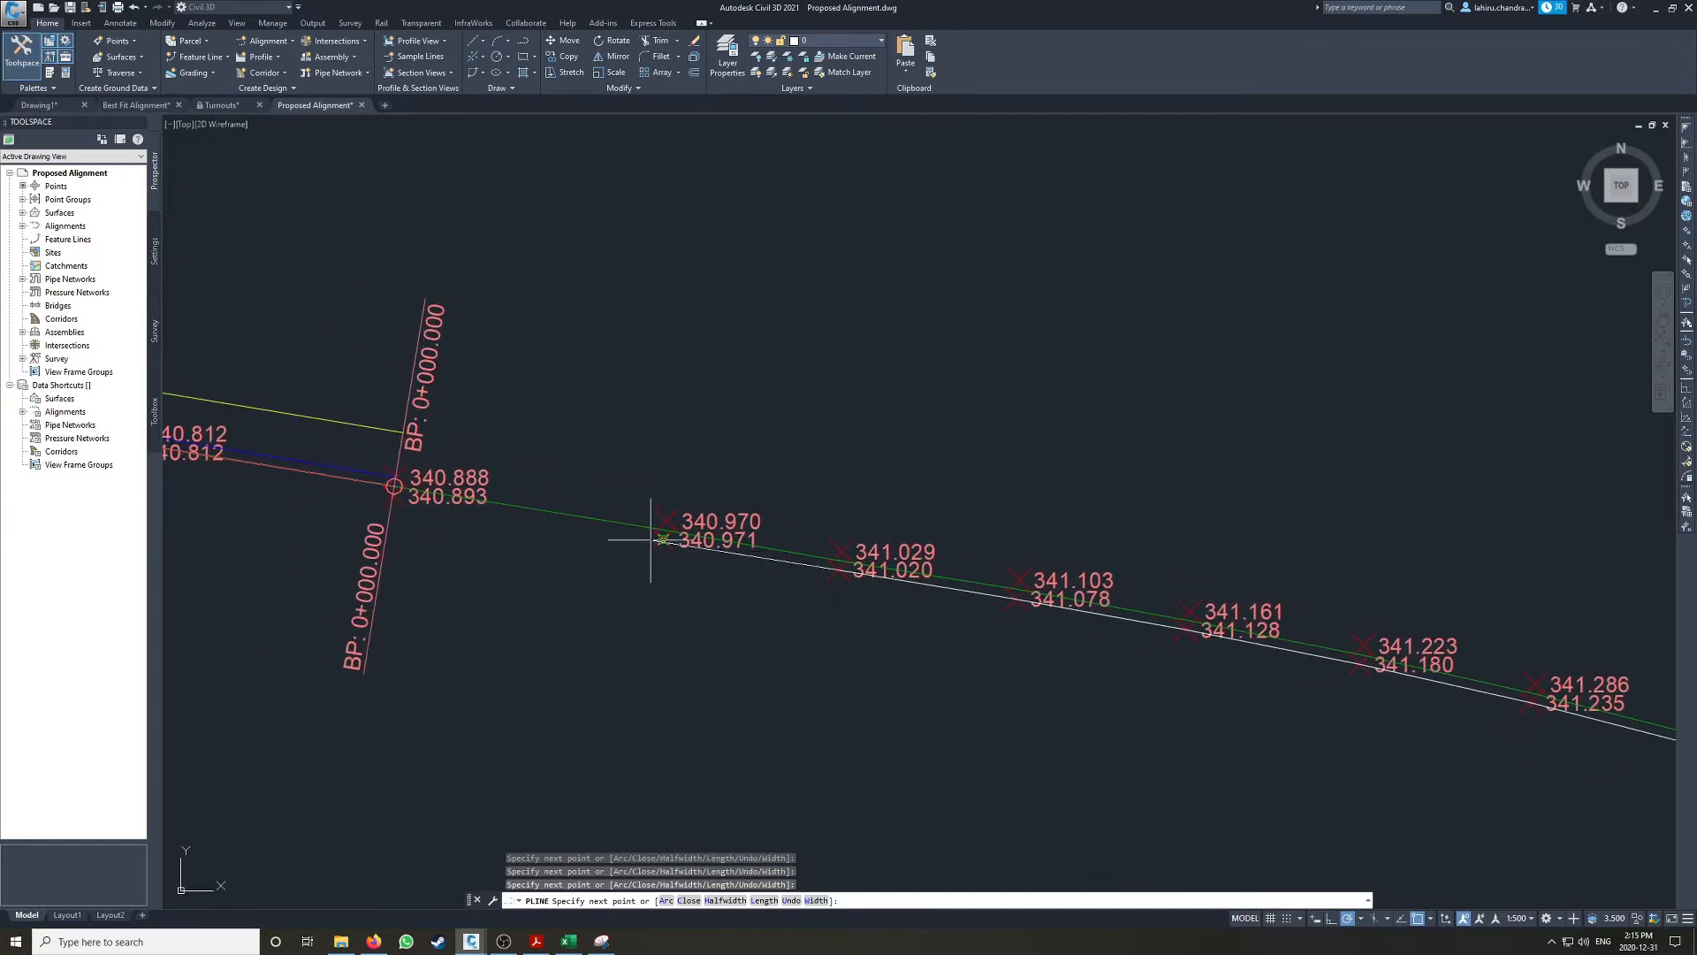
{"action": "left_click", "coordinate": [663, 540]}
{"action": "left_click", "coordinate": [393, 484]}
{"action": "key", "text": "Escape"}
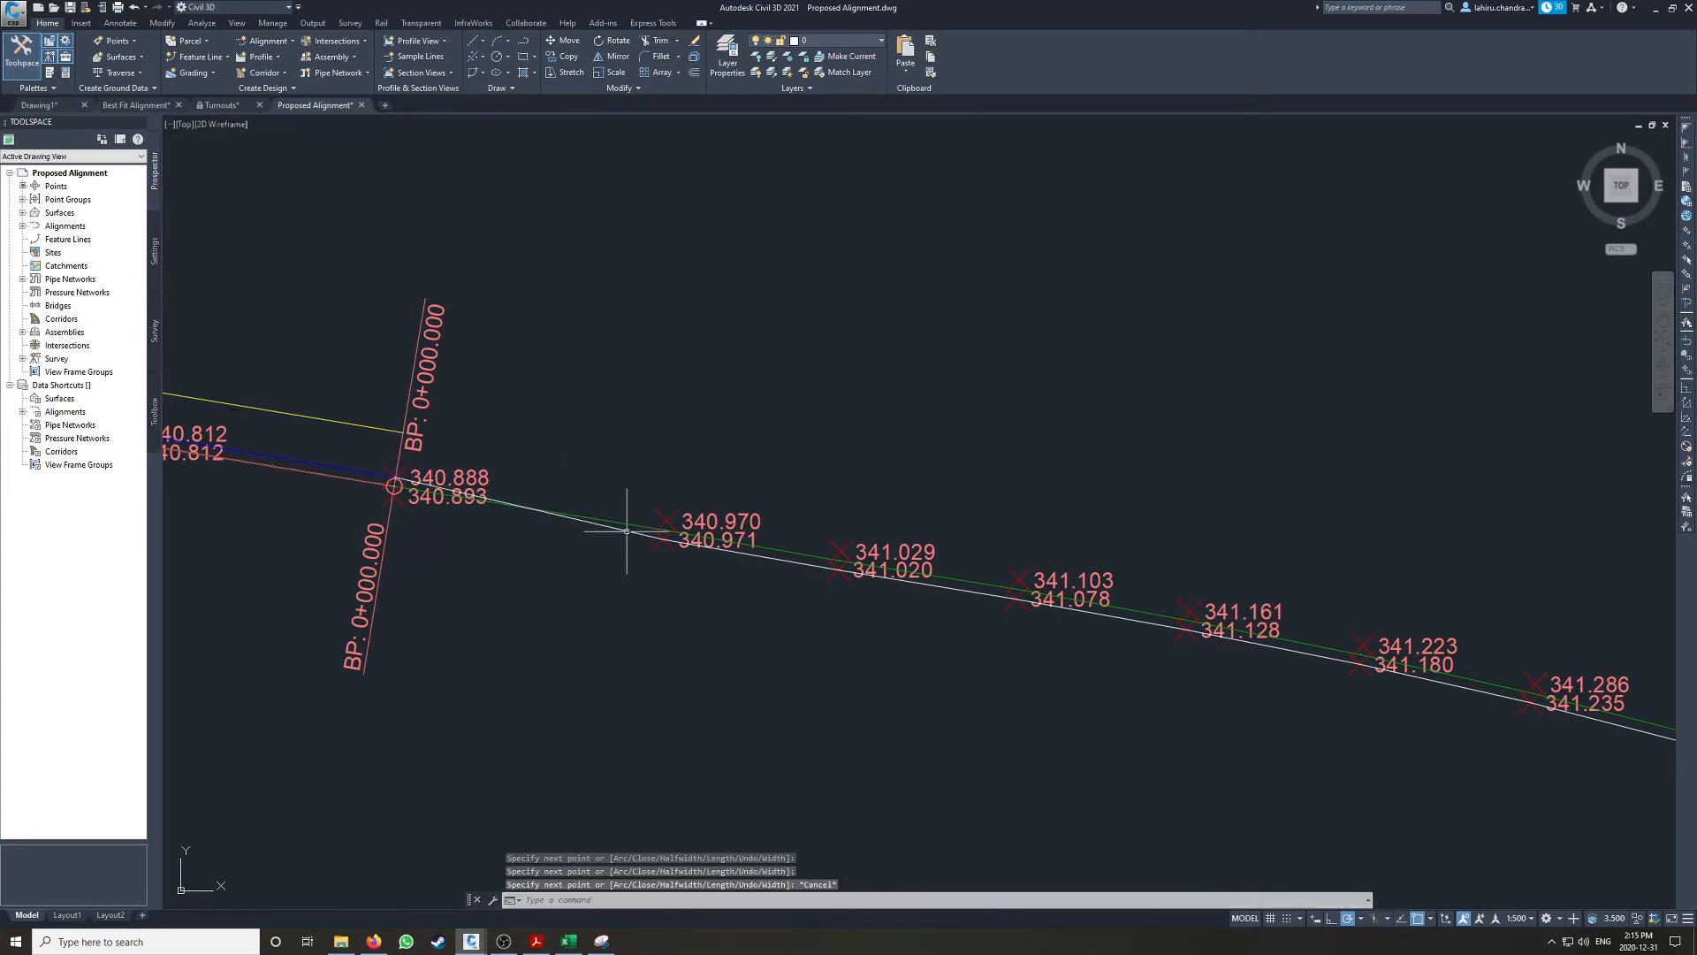
{"action": "left_click", "coordinate": [626, 531]}
{"action": "key", "text": "Delete"}
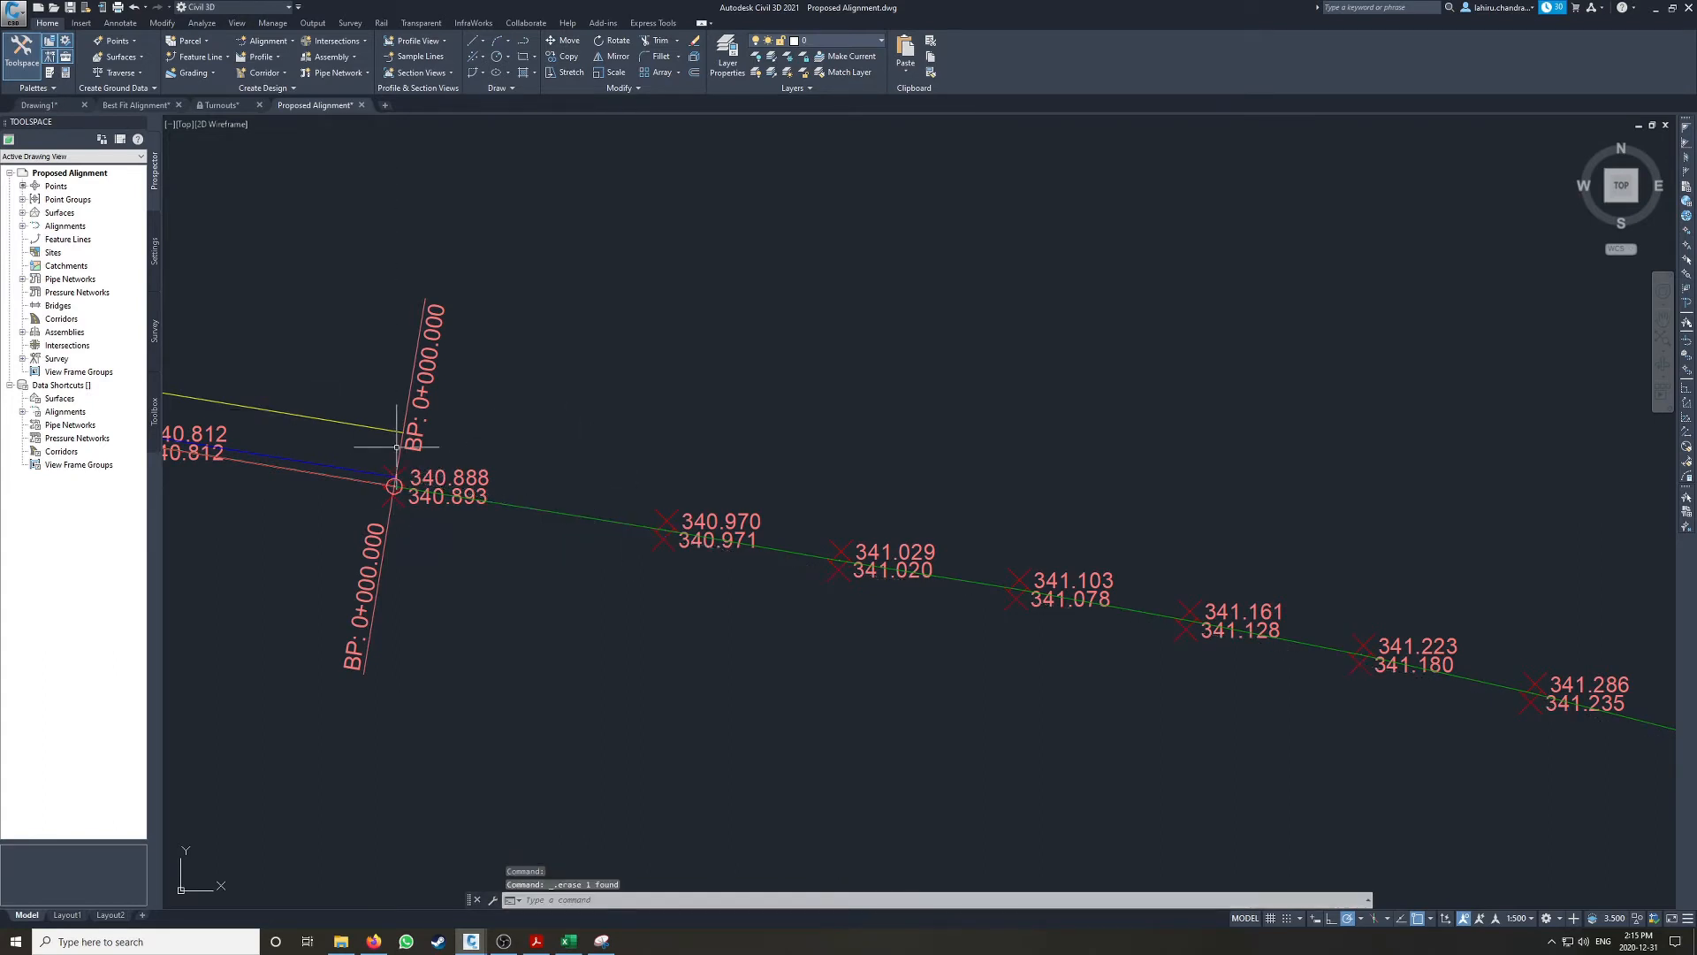
Step: Select the existing Low Rail polyline and inspect its vertices along the curve near station 0+511.173
{"action": "middle_click_drag", "start_coordinate": [397, 447], "coordinate": [867, 504]}
{"action": "left_click", "coordinate": [792, 520]}
{"action": "scroll", "coordinate": [534, 449], "scroll_direction": "down", "scroll_amount": 4}
{"action": "scroll", "coordinate": [547, 455], "scroll_direction": "up", "scroll_amount": 6}
{"action": "middle_click_drag", "start_coordinate": [485, 296], "coordinate": [643, 430]}
{"action": "scroll", "coordinate": [556, 394], "scroll_direction": "up", "scroll_amount": 5}
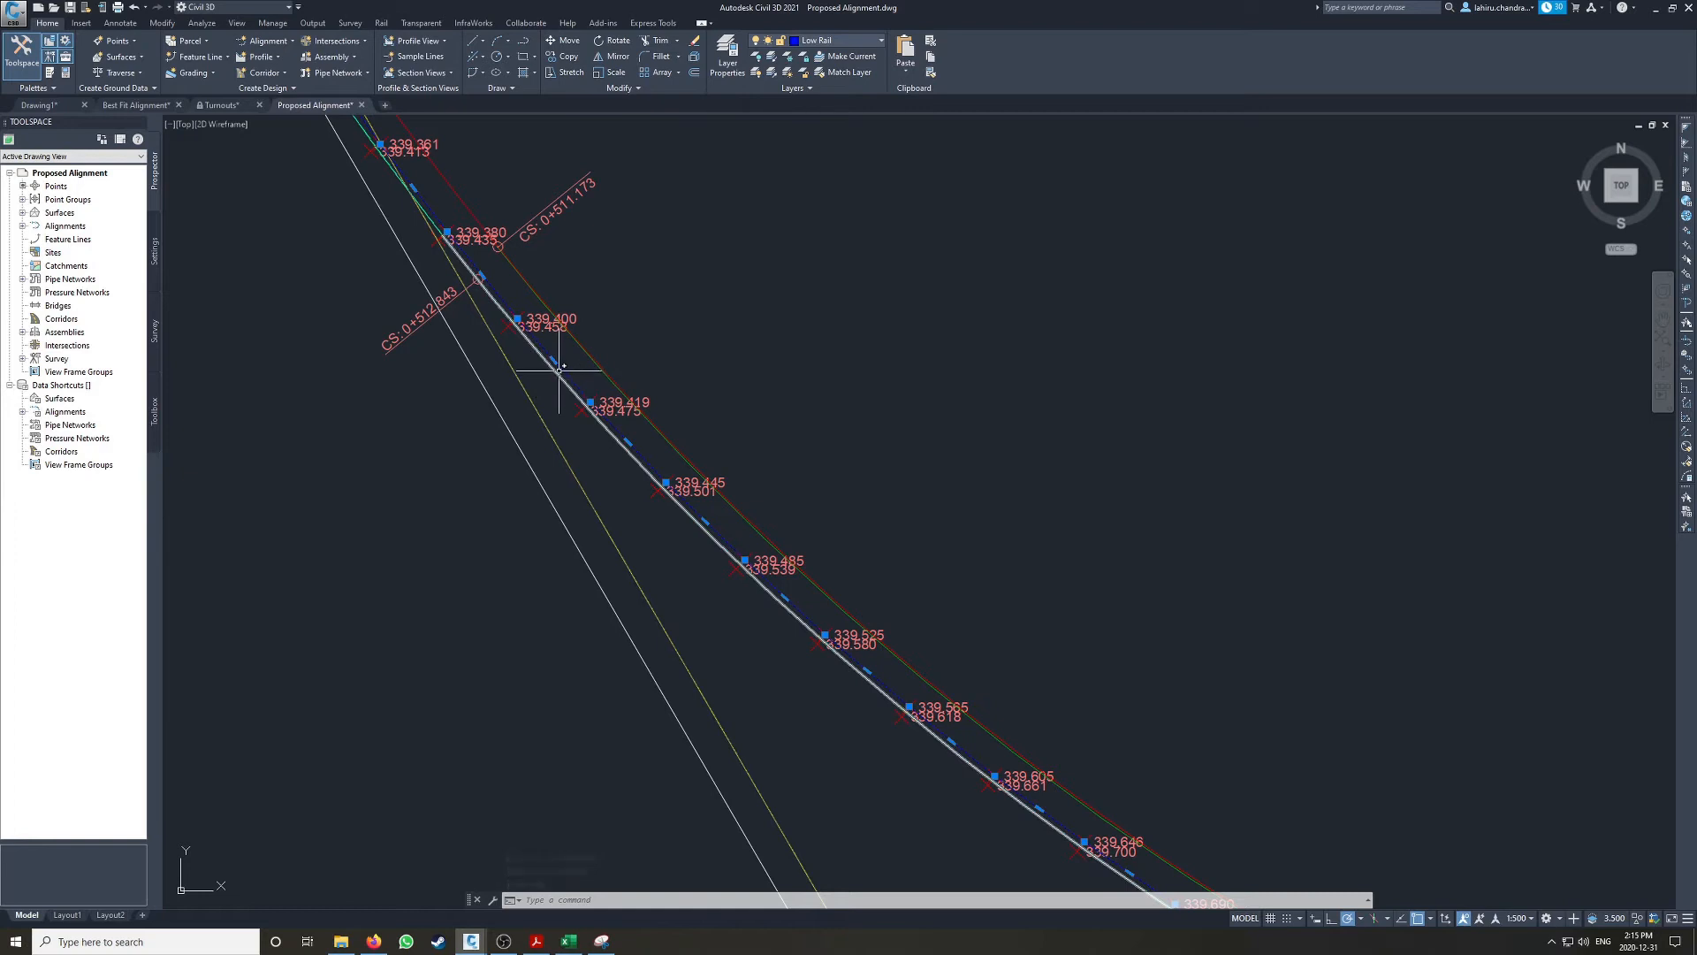
{"action": "key", "text": "Escape"}
{"action": "key", "text": "Escape"}
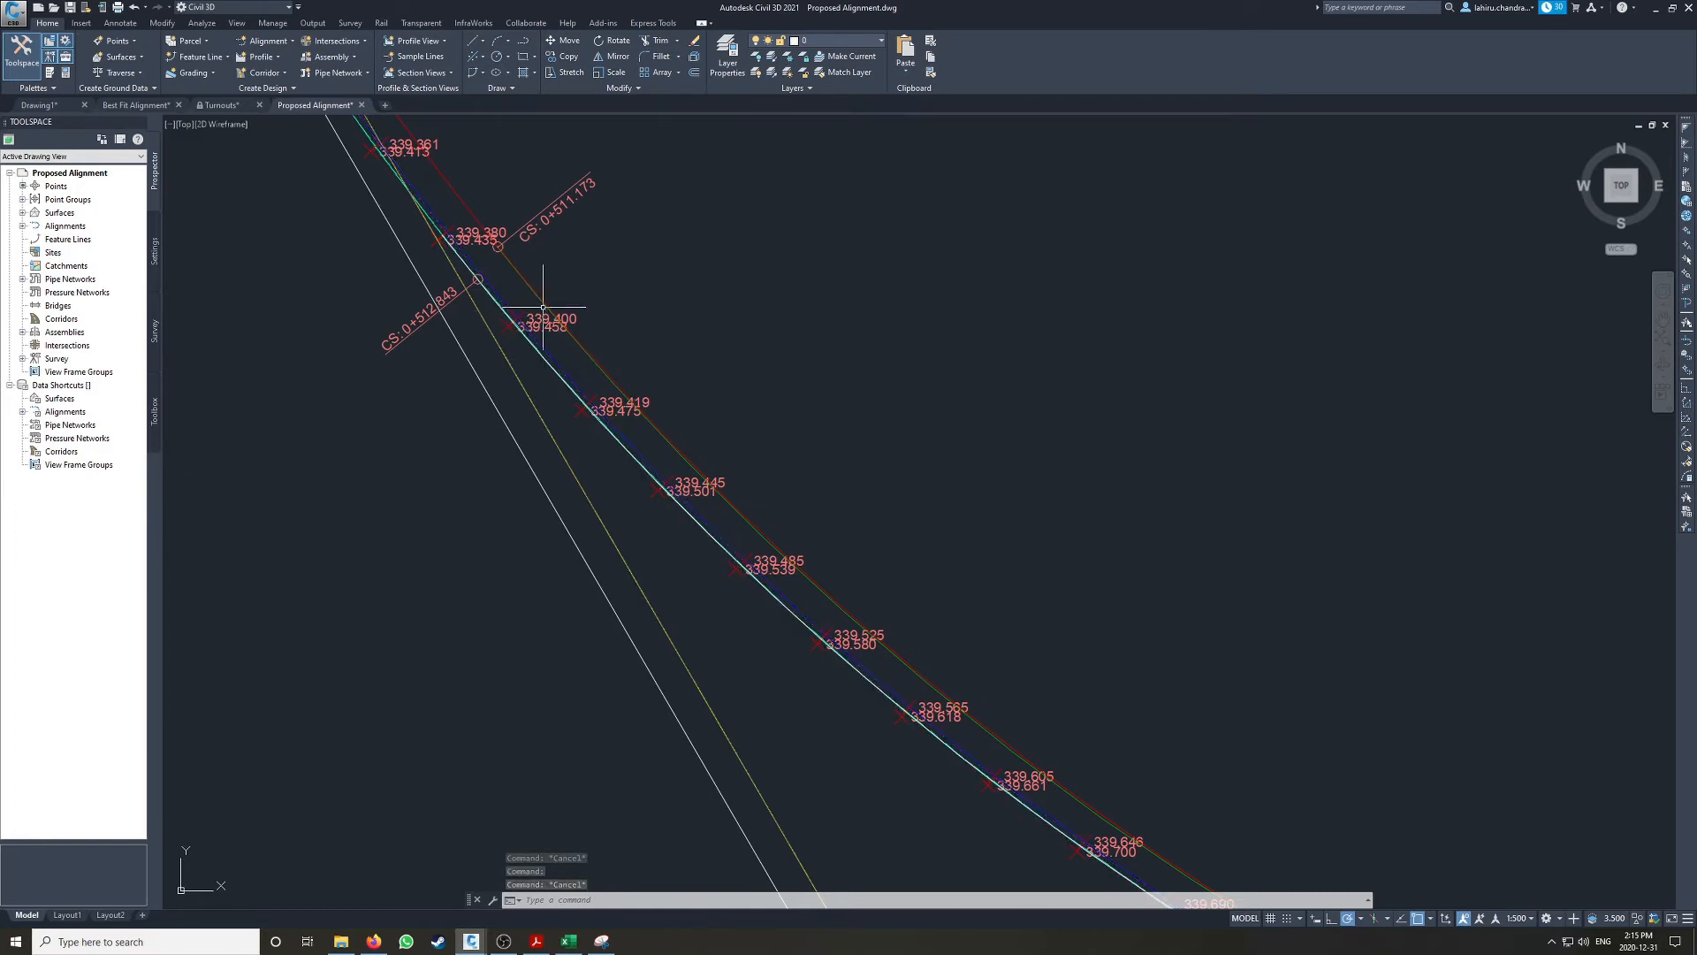
Step: Begin creating a new TIN surface named TOR Surface
{"action": "left_click", "coordinate": [23, 213]}
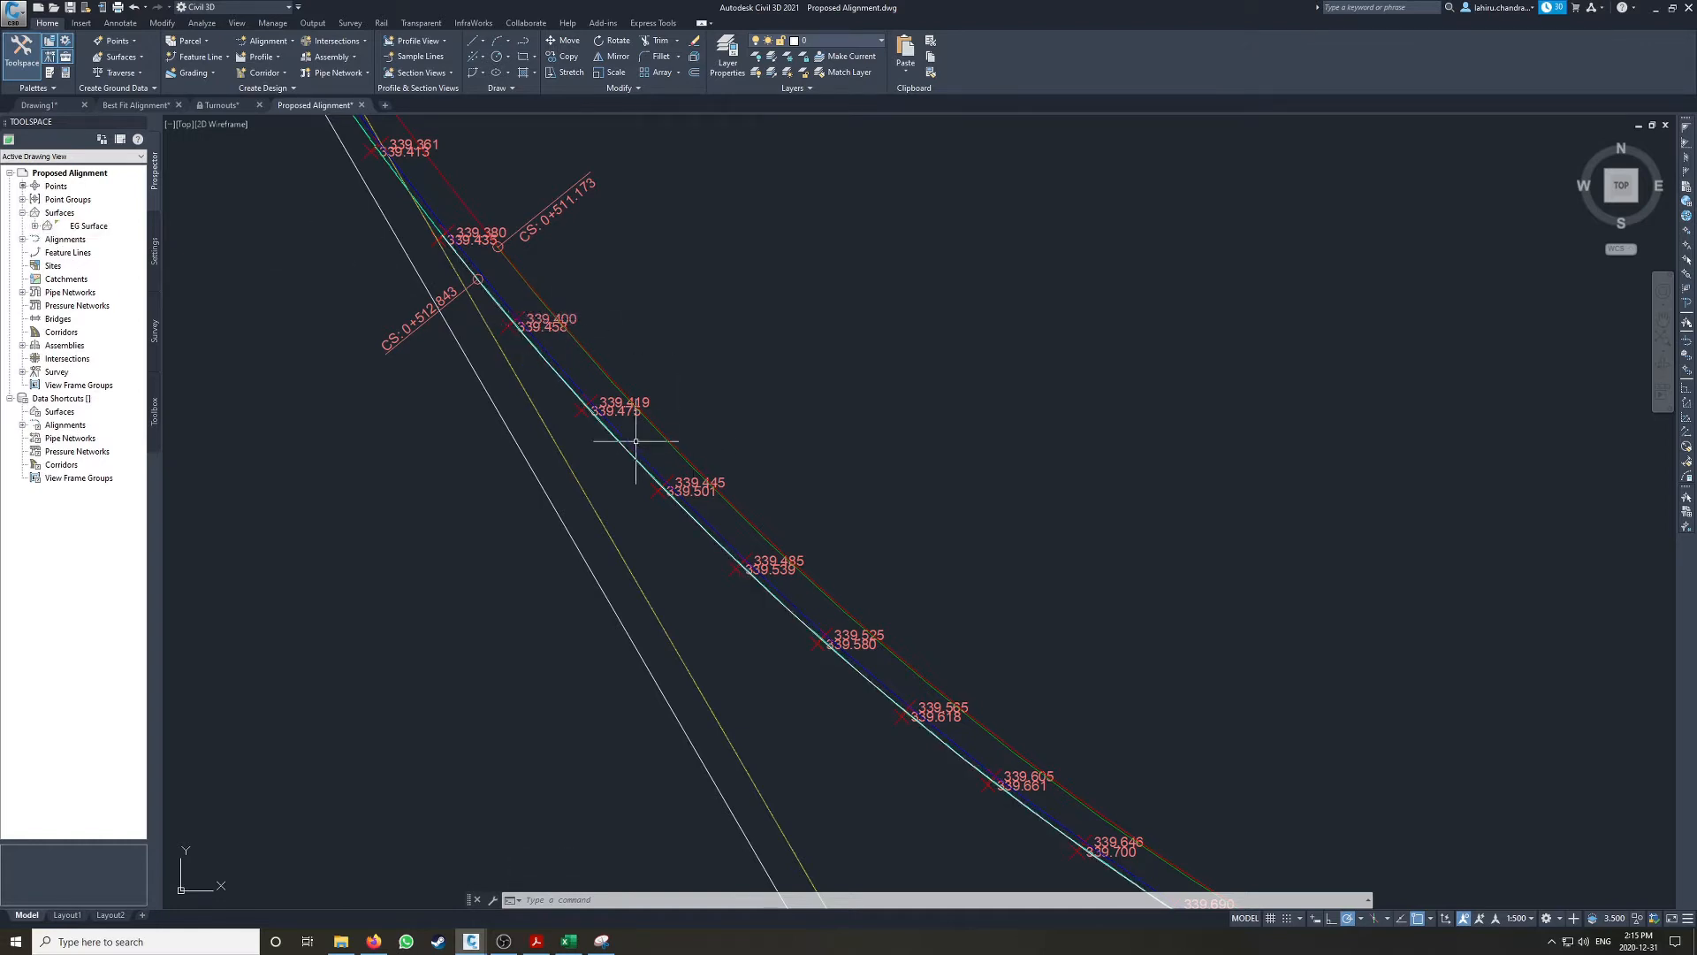
{"action": "right_click", "coordinate": [59, 214]}
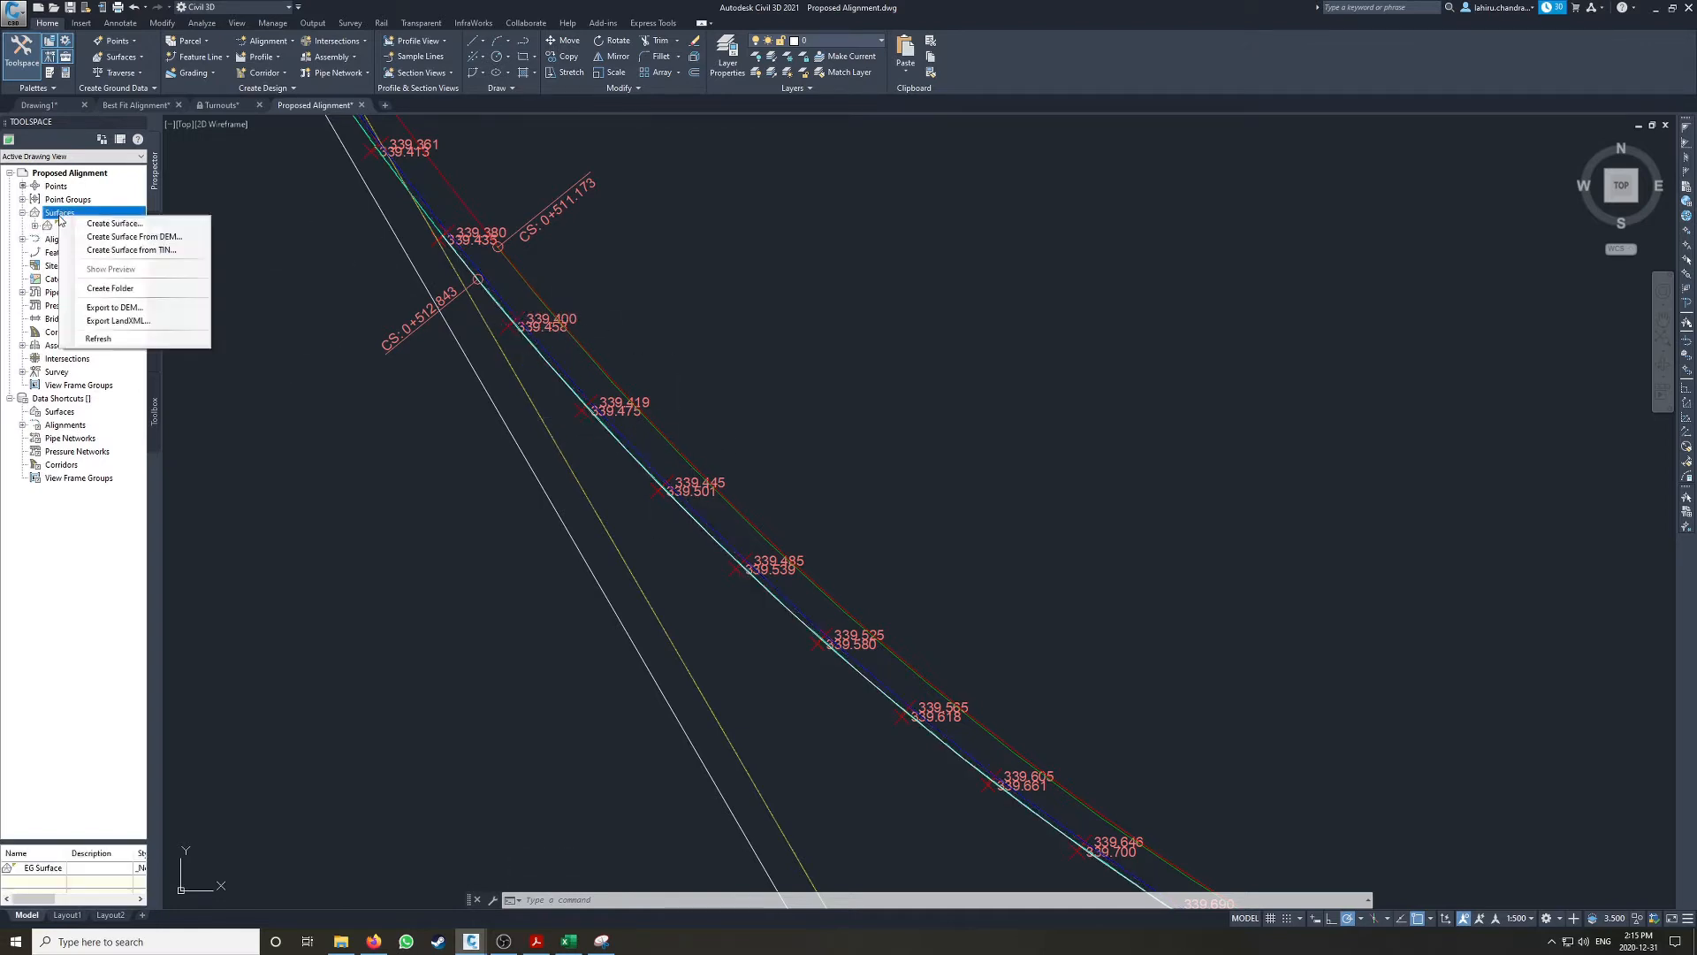
{"action": "left_click", "coordinate": [88, 227]}
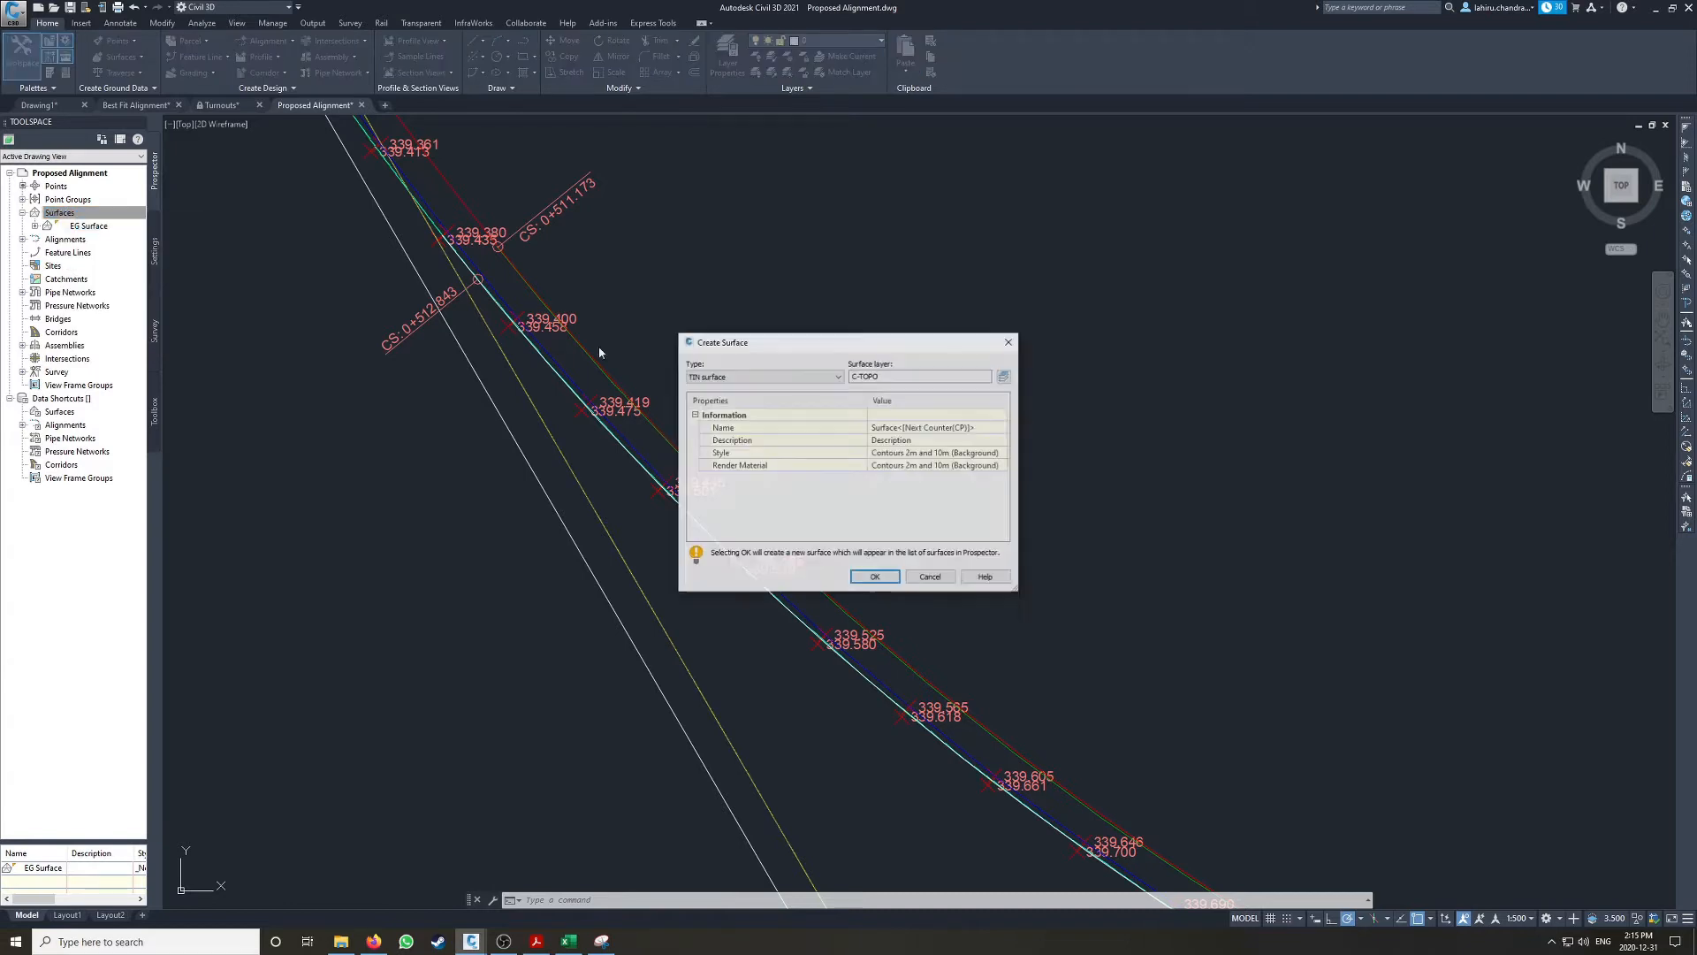
{"action": "left_click", "coordinate": [976, 429]}
{"action": "type", "text": "T"}
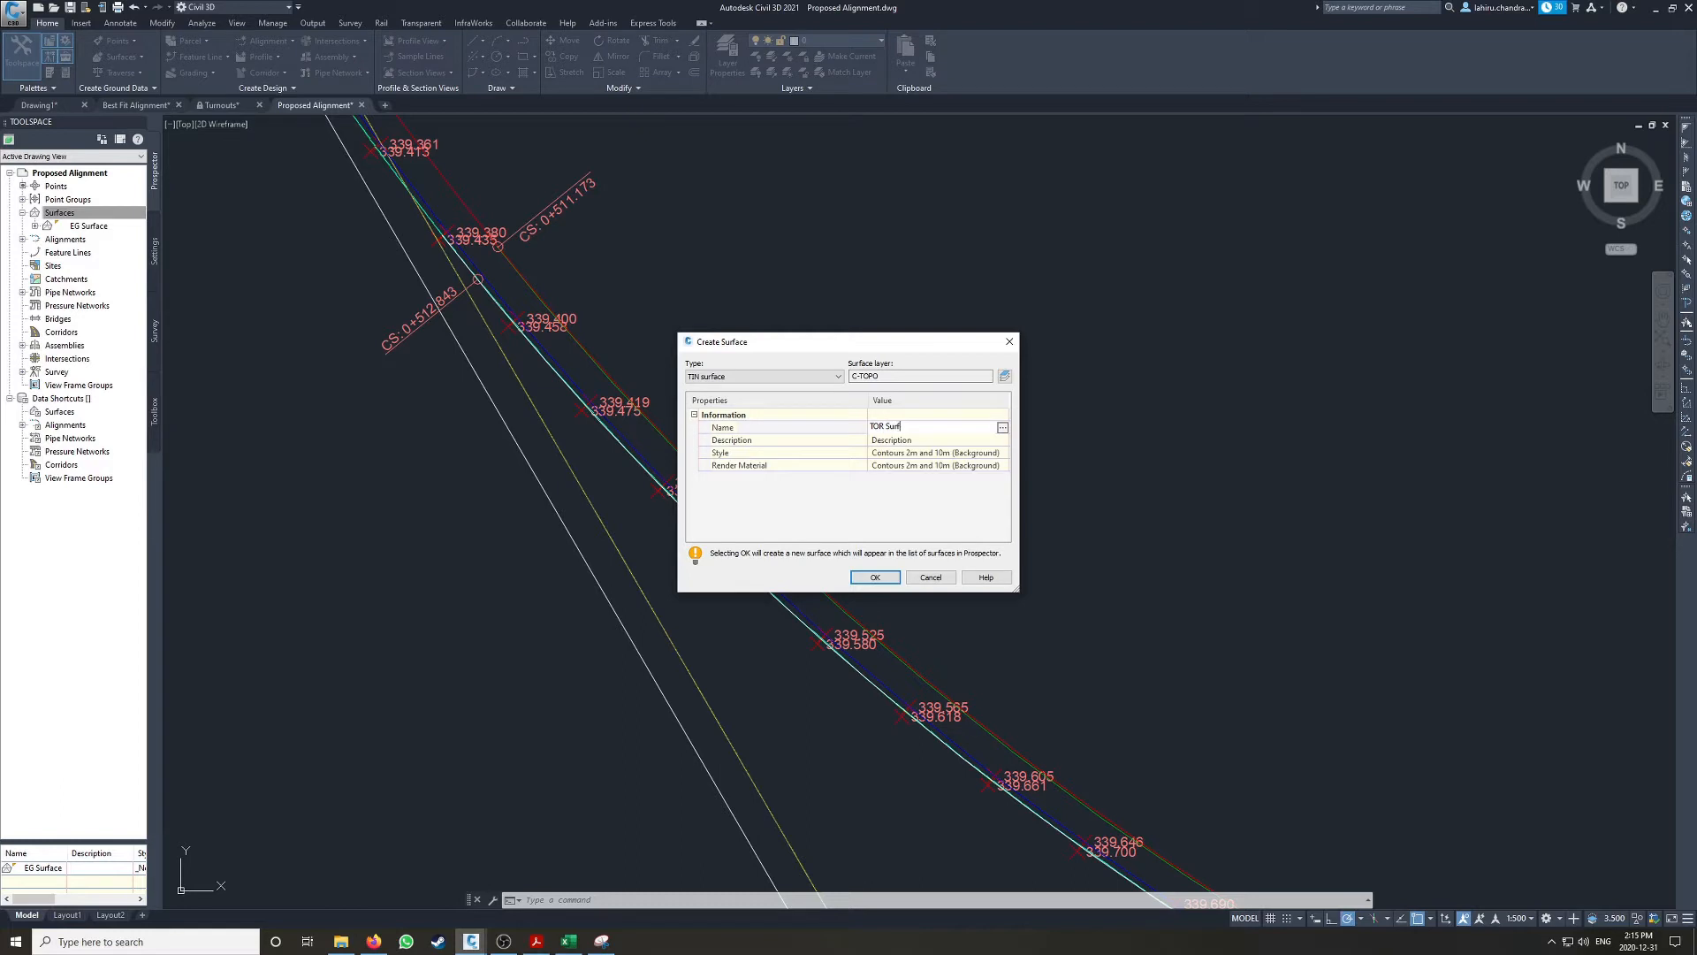
Step: Set the new surface's style to Contours and Triangles and create the surface
{"action": "left_click", "coordinate": [981, 452]}
{"action": "left_click", "coordinate": [1003, 452]}
{"action": "left_click", "coordinate": [626, 336]}
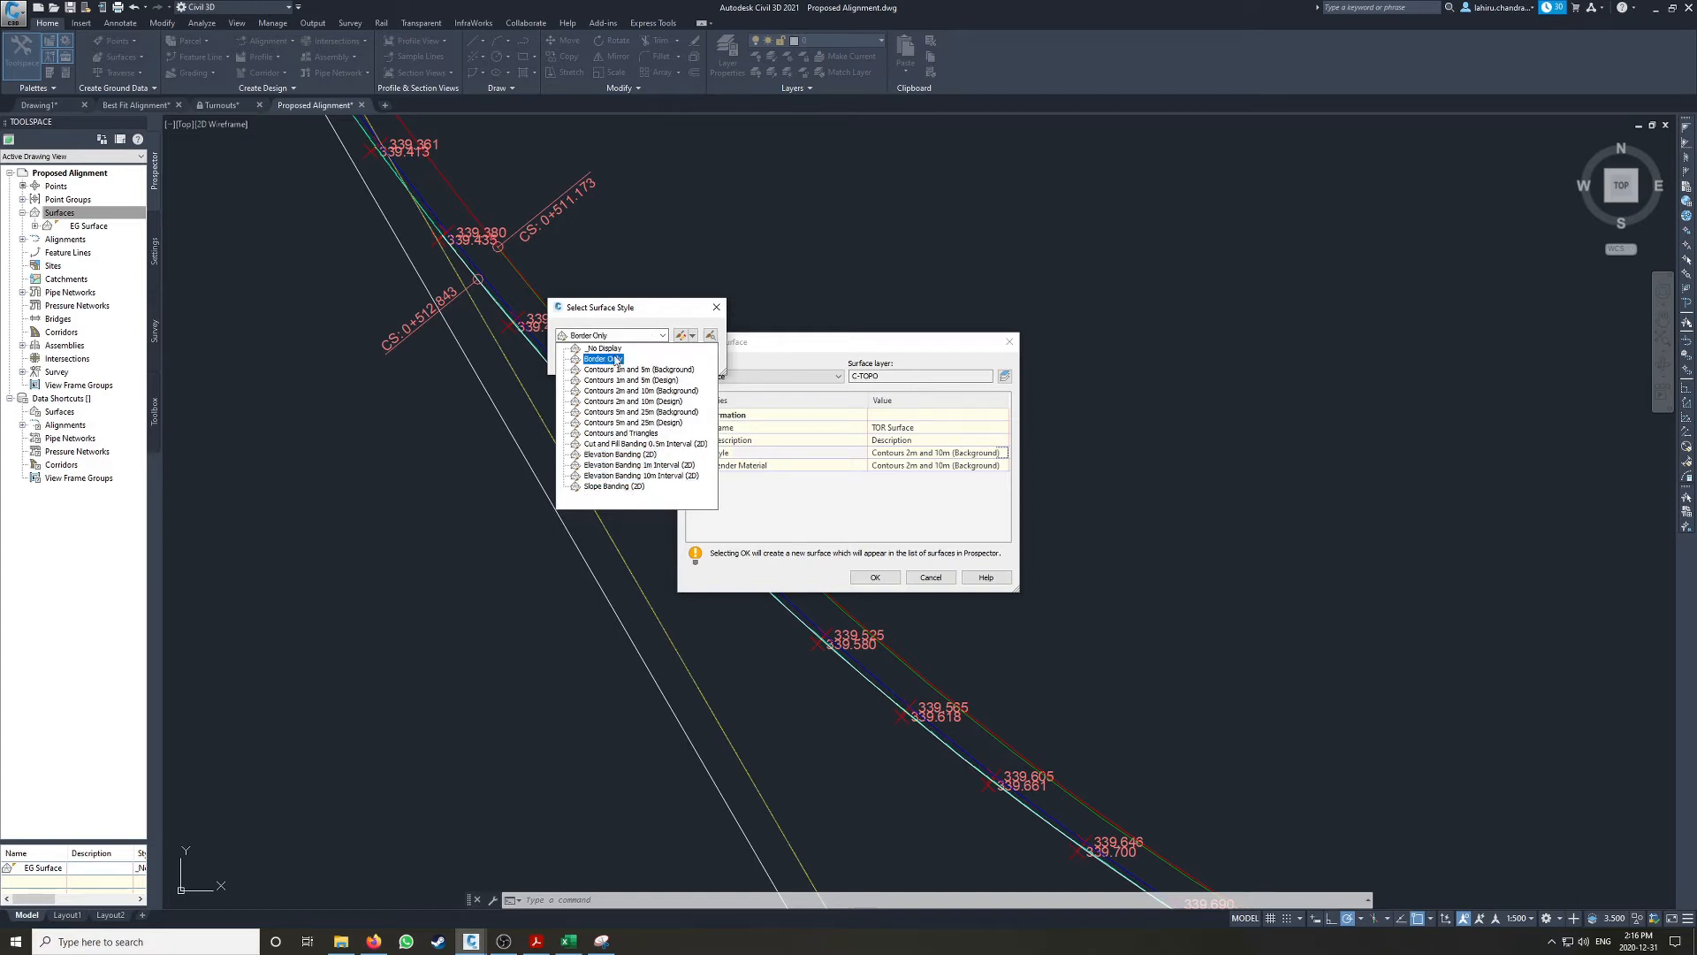
{"action": "left_click", "coordinate": [642, 433]}
{"action": "left_click", "coordinate": [593, 361]}
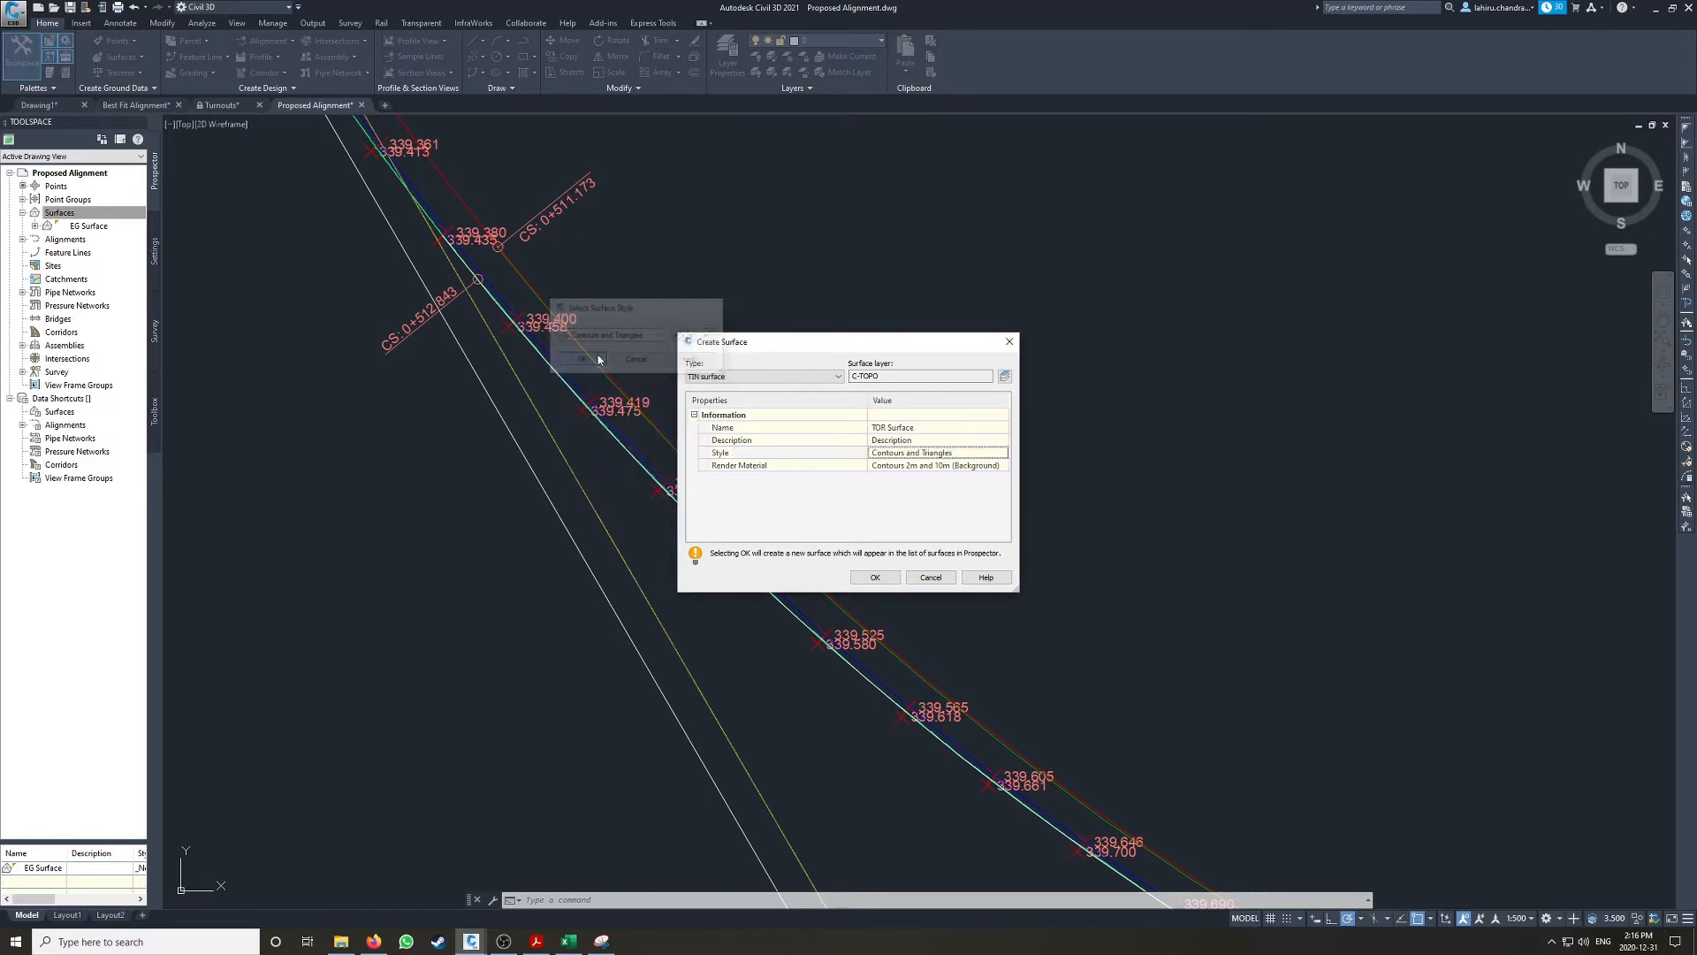
{"action": "left_click", "coordinate": [994, 467]}
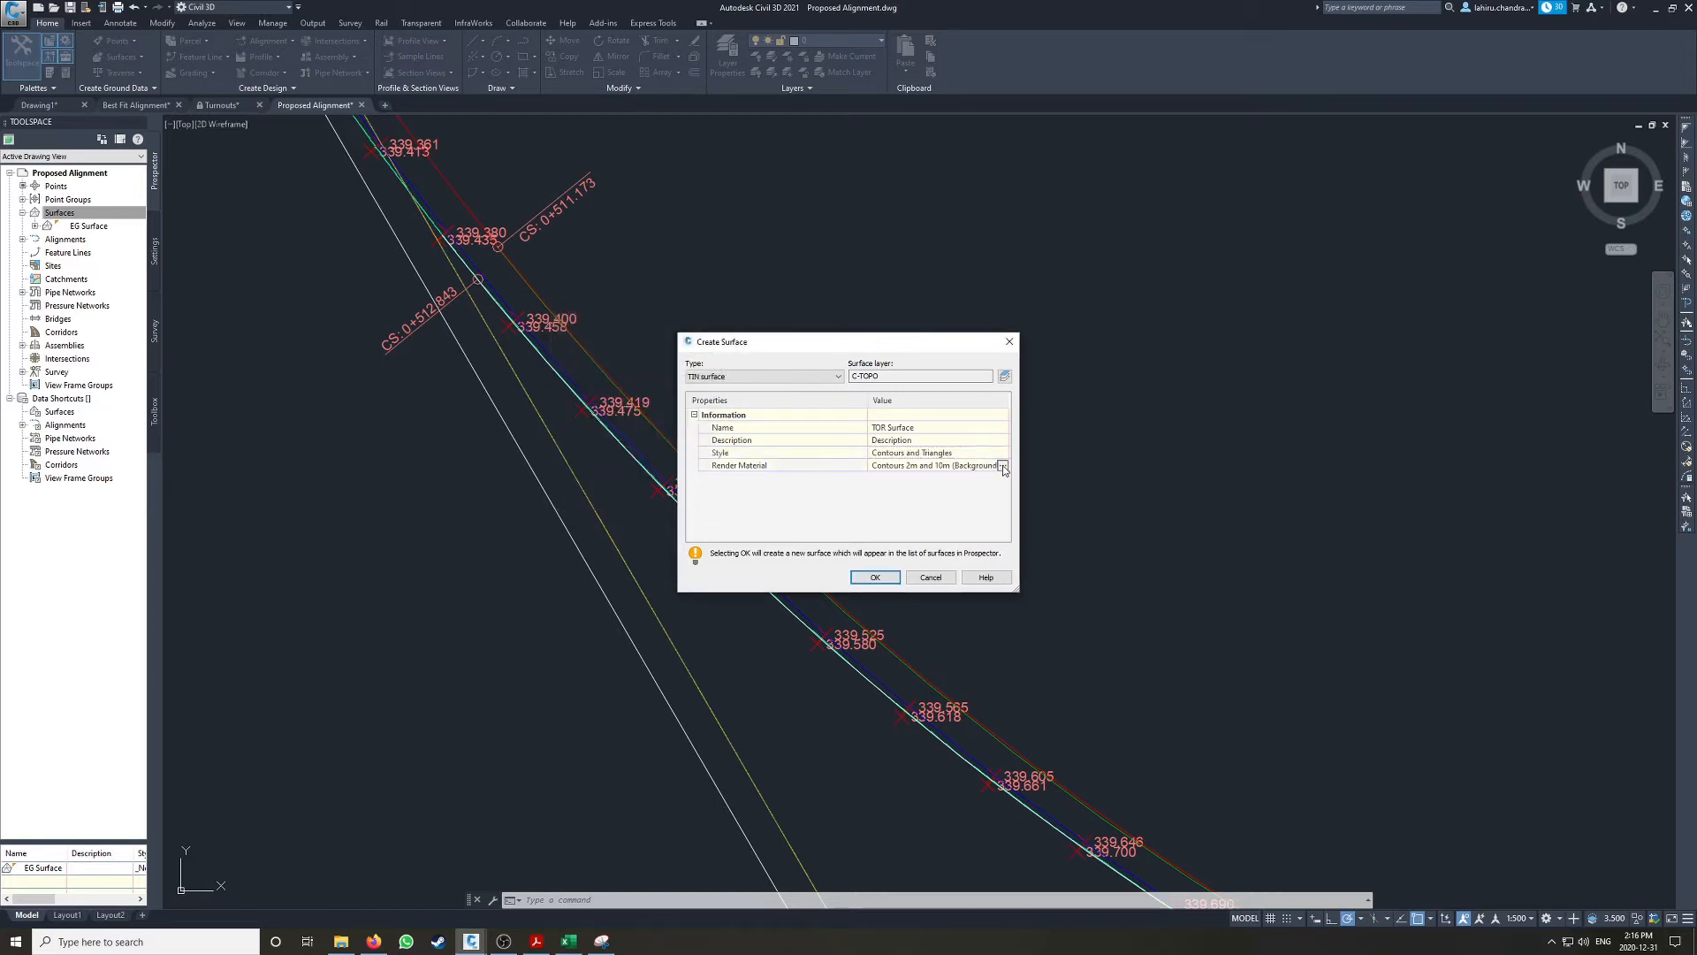
{"action": "left_click", "coordinate": [875, 577]}
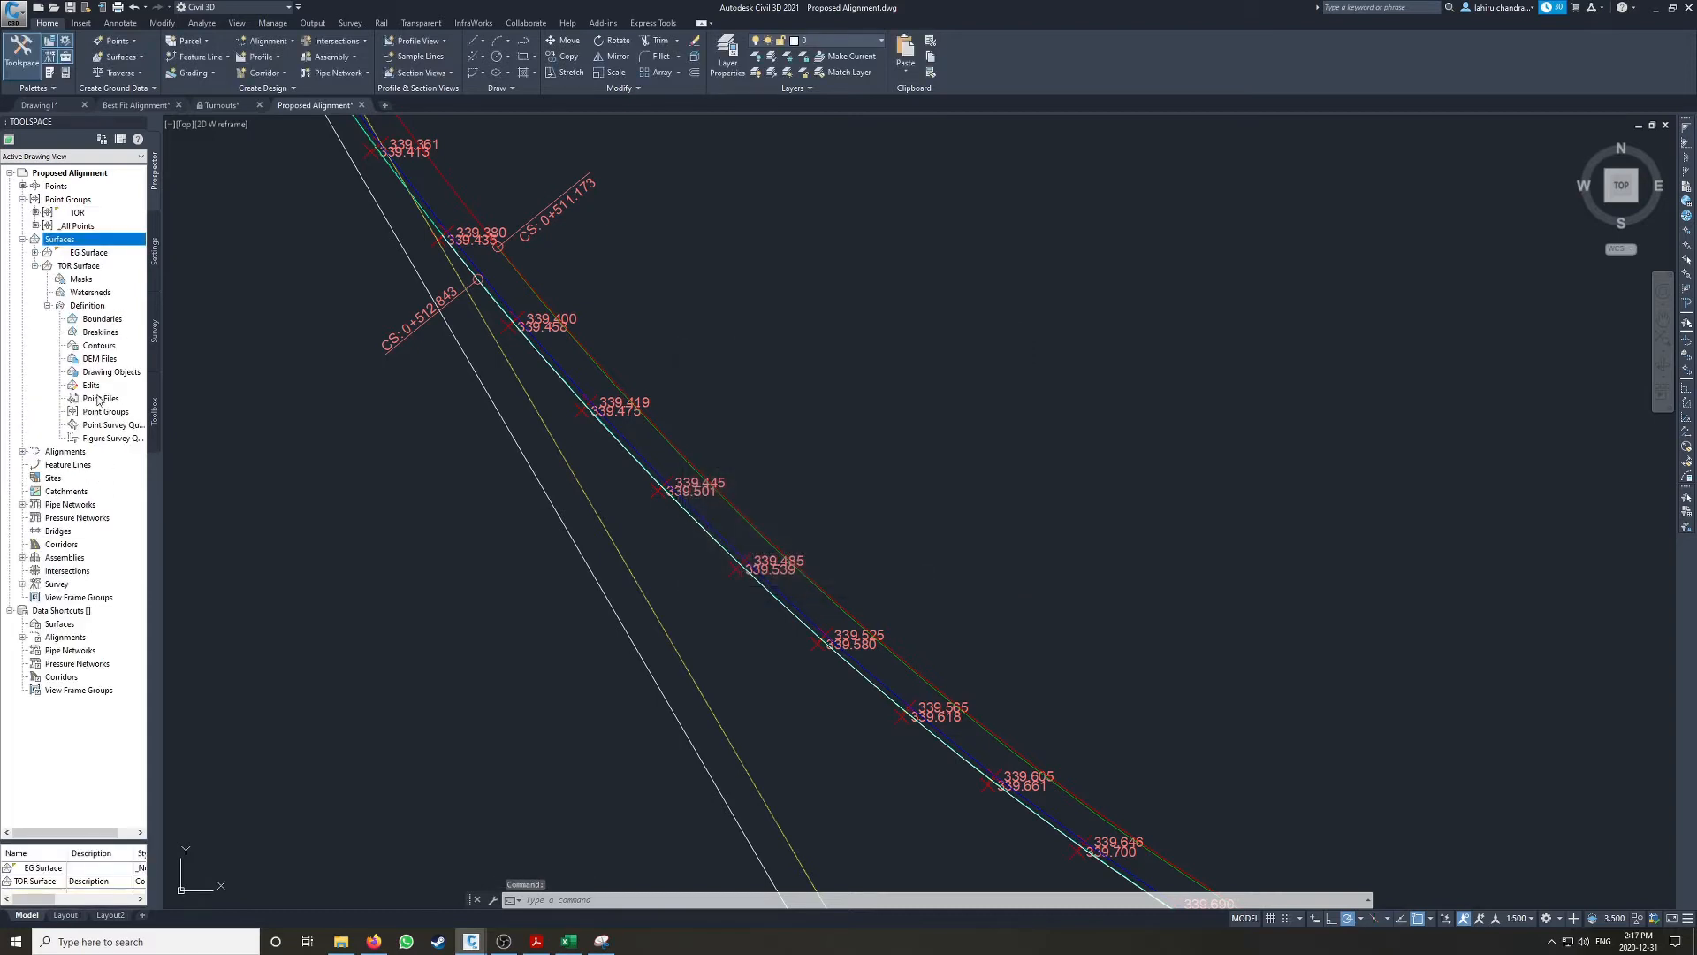
{"action": "left_click", "coordinate": [99, 399]}
{"action": "right_click", "coordinate": [102, 403]}
{"action": "left_click", "coordinate": [128, 405]}
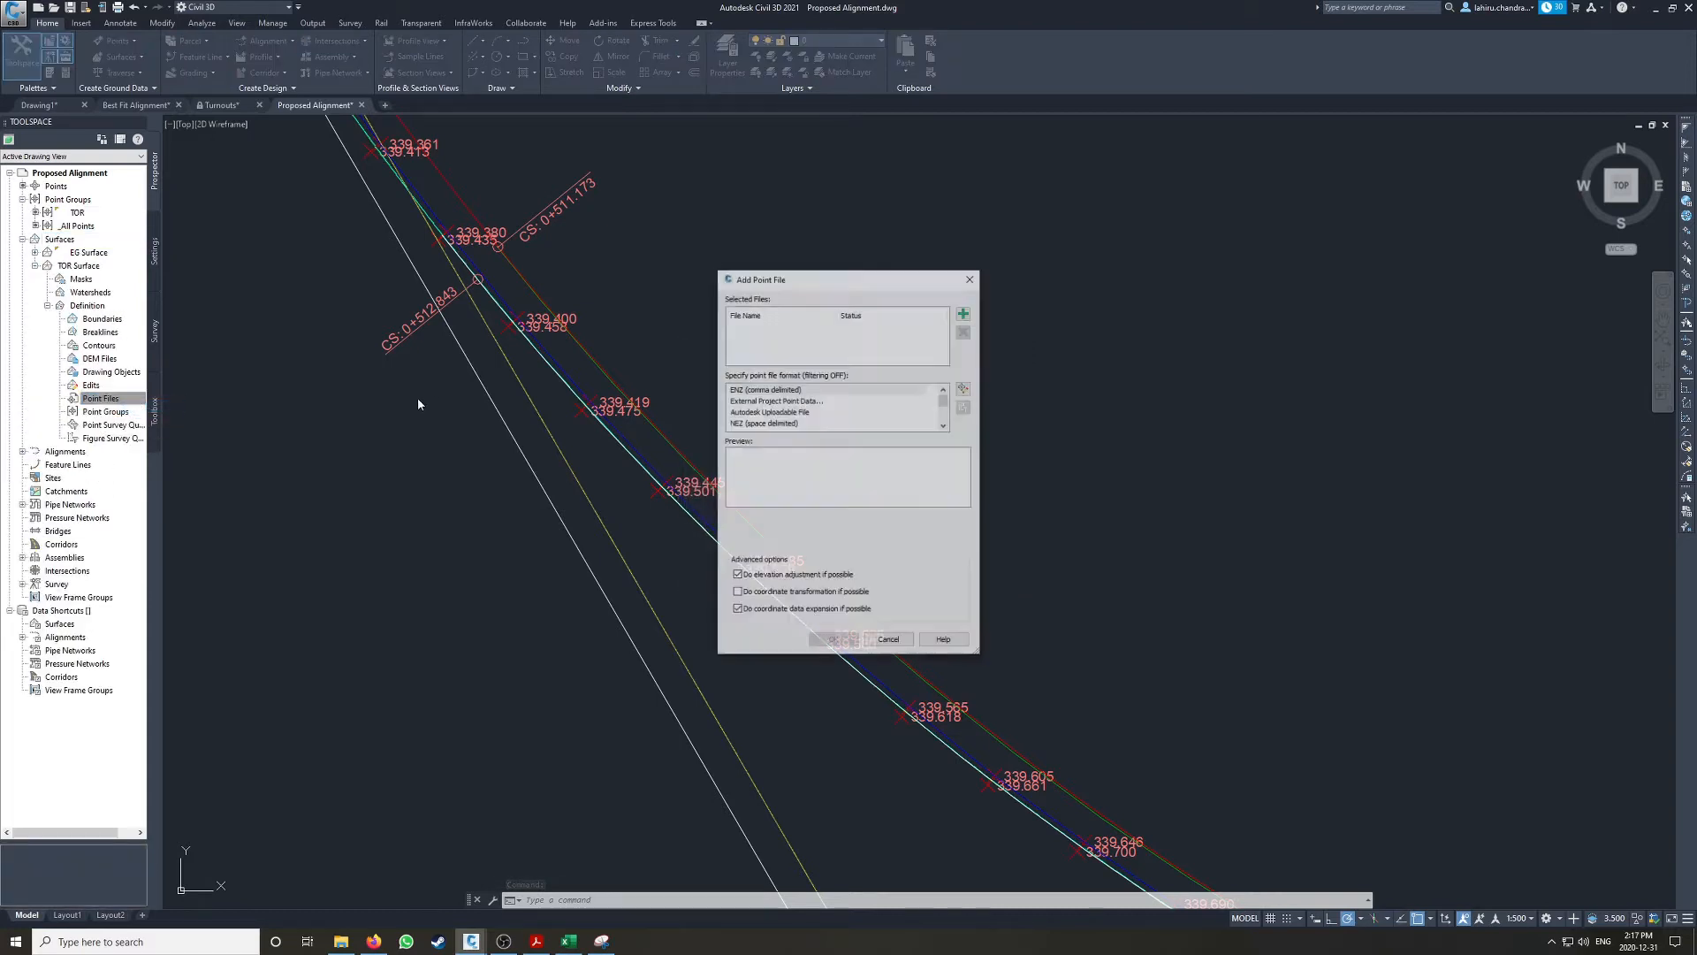
{"action": "left_click", "coordinate": [889, 640]}
Step: Add the TOR point group to the definition of TOR Surface
{"action": "right_click", "coordinate": [105, 412]}
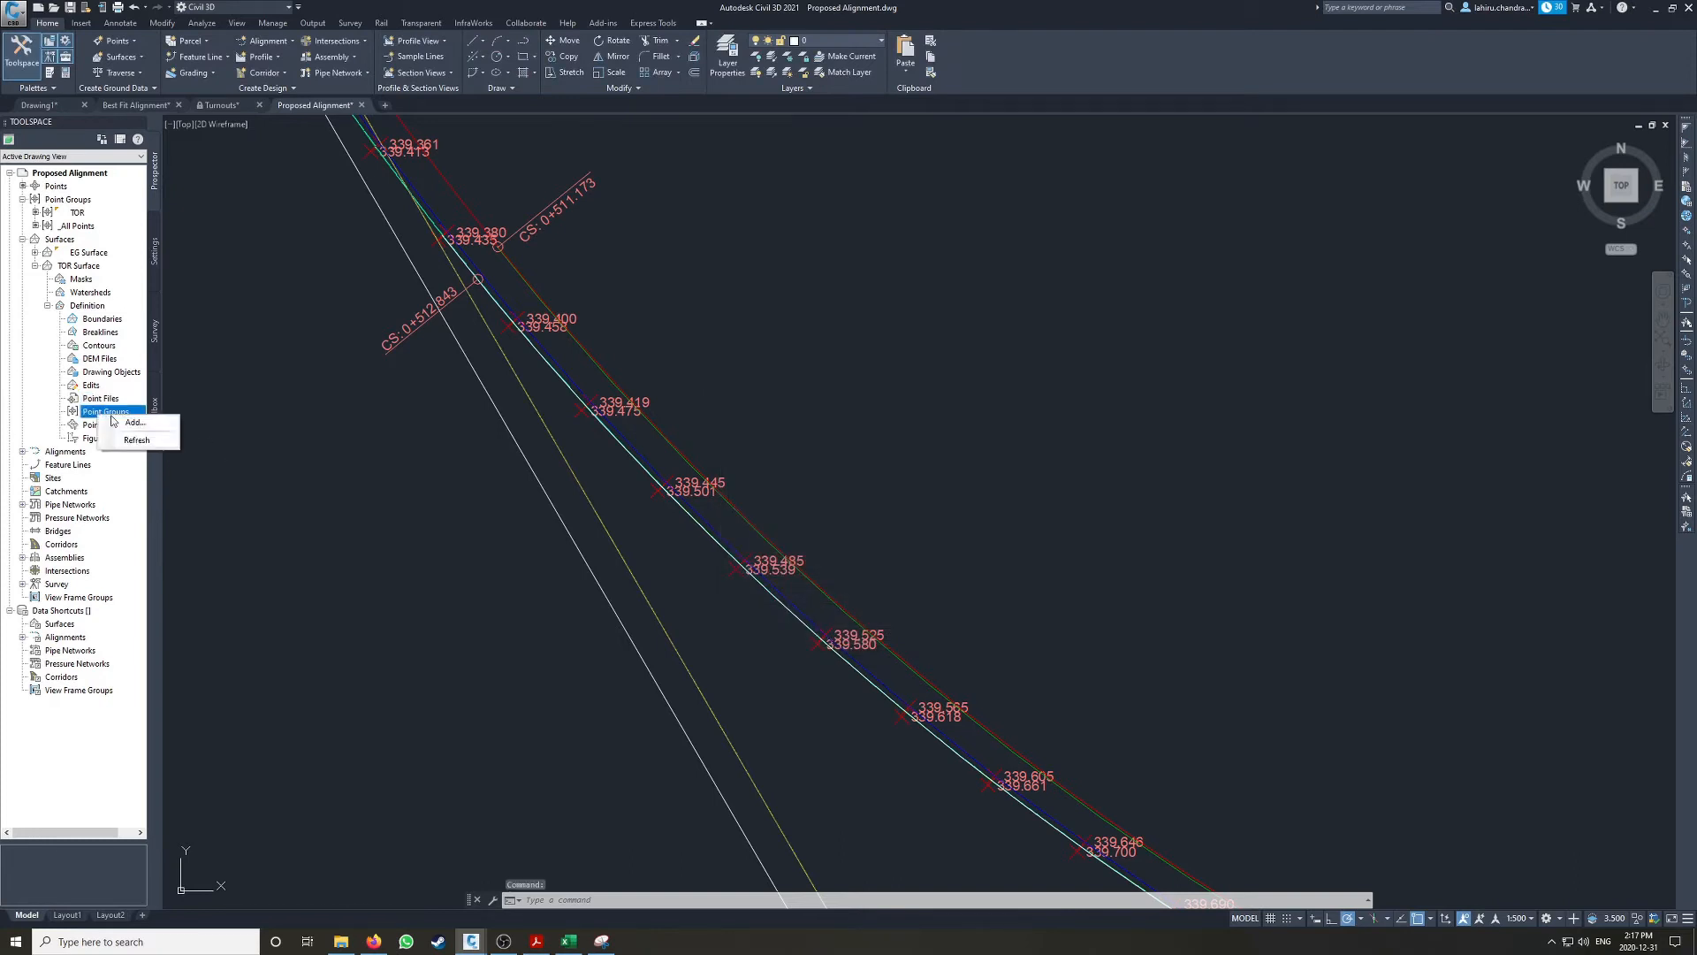
{"action": "left_click", "coordinate": [131, 419]}
{"action": "left_click", "coordinate": [775, 449]}
{"action": "left_click", "coordinate": [763, 530]}
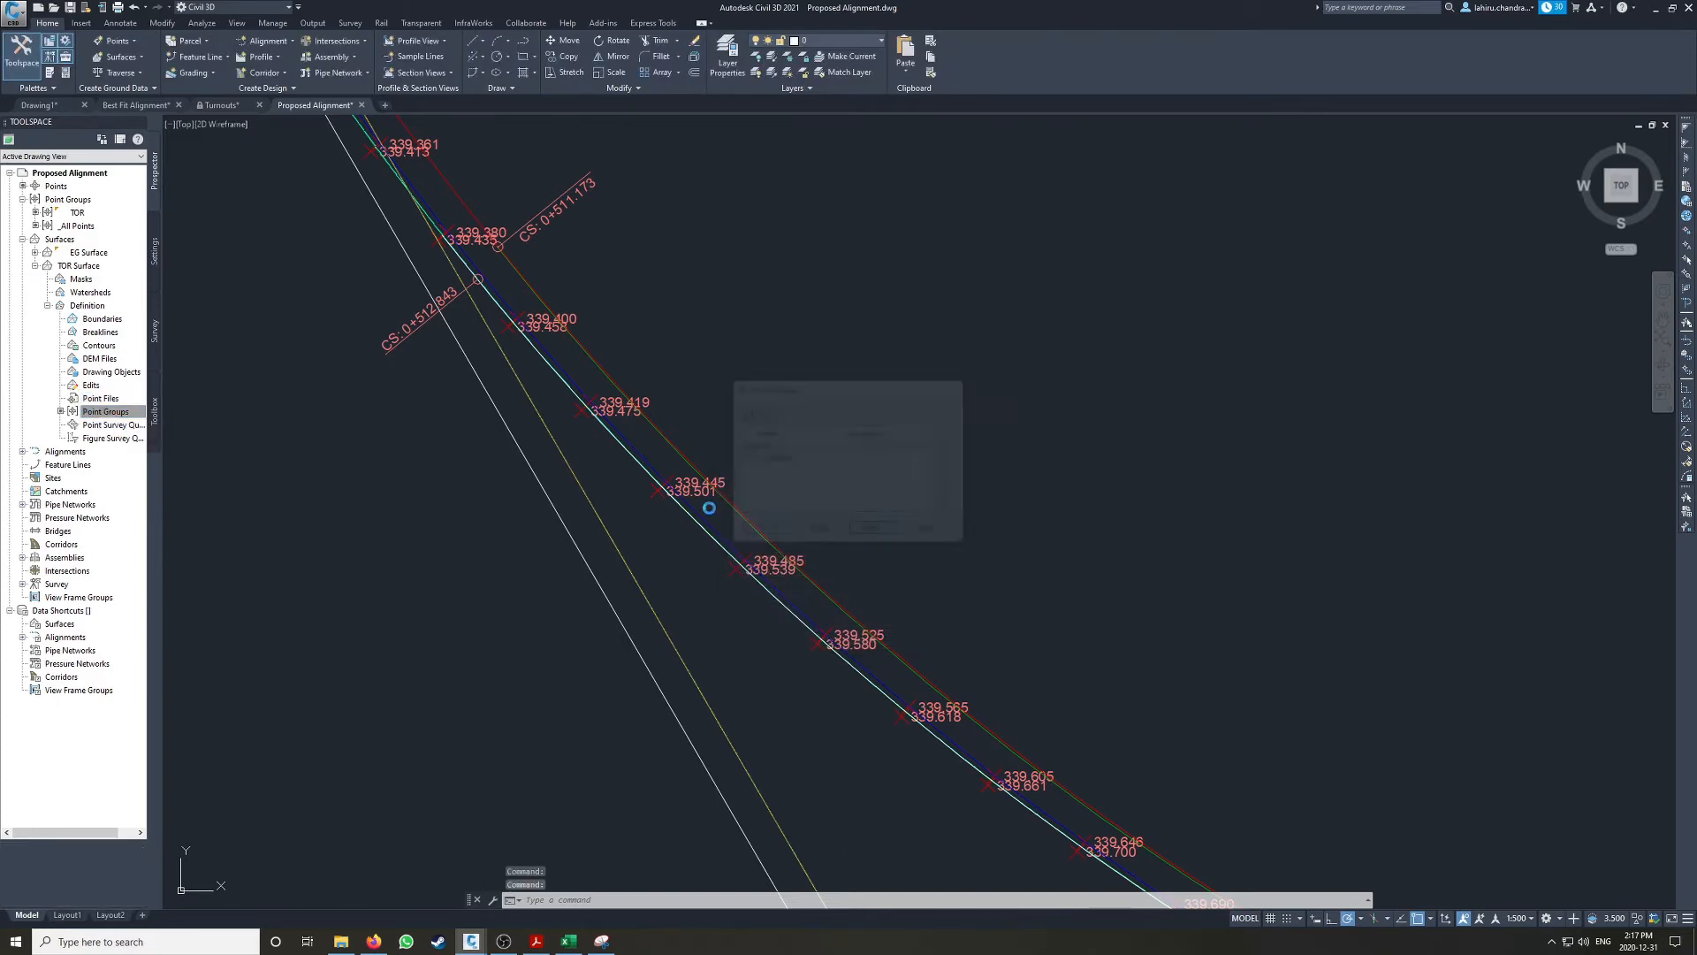
Step: Delete the long TOR Surface triangle edges that span the large gap east of the southwest curve
{"action": "scroll", "coordinate": [777, 385], "scroll_direction": "down", "scroll_amount": 8}
{"action": "scroll", "coordinate": [840, 290], "scroll_direction": "down", "scroll_amount": 2}
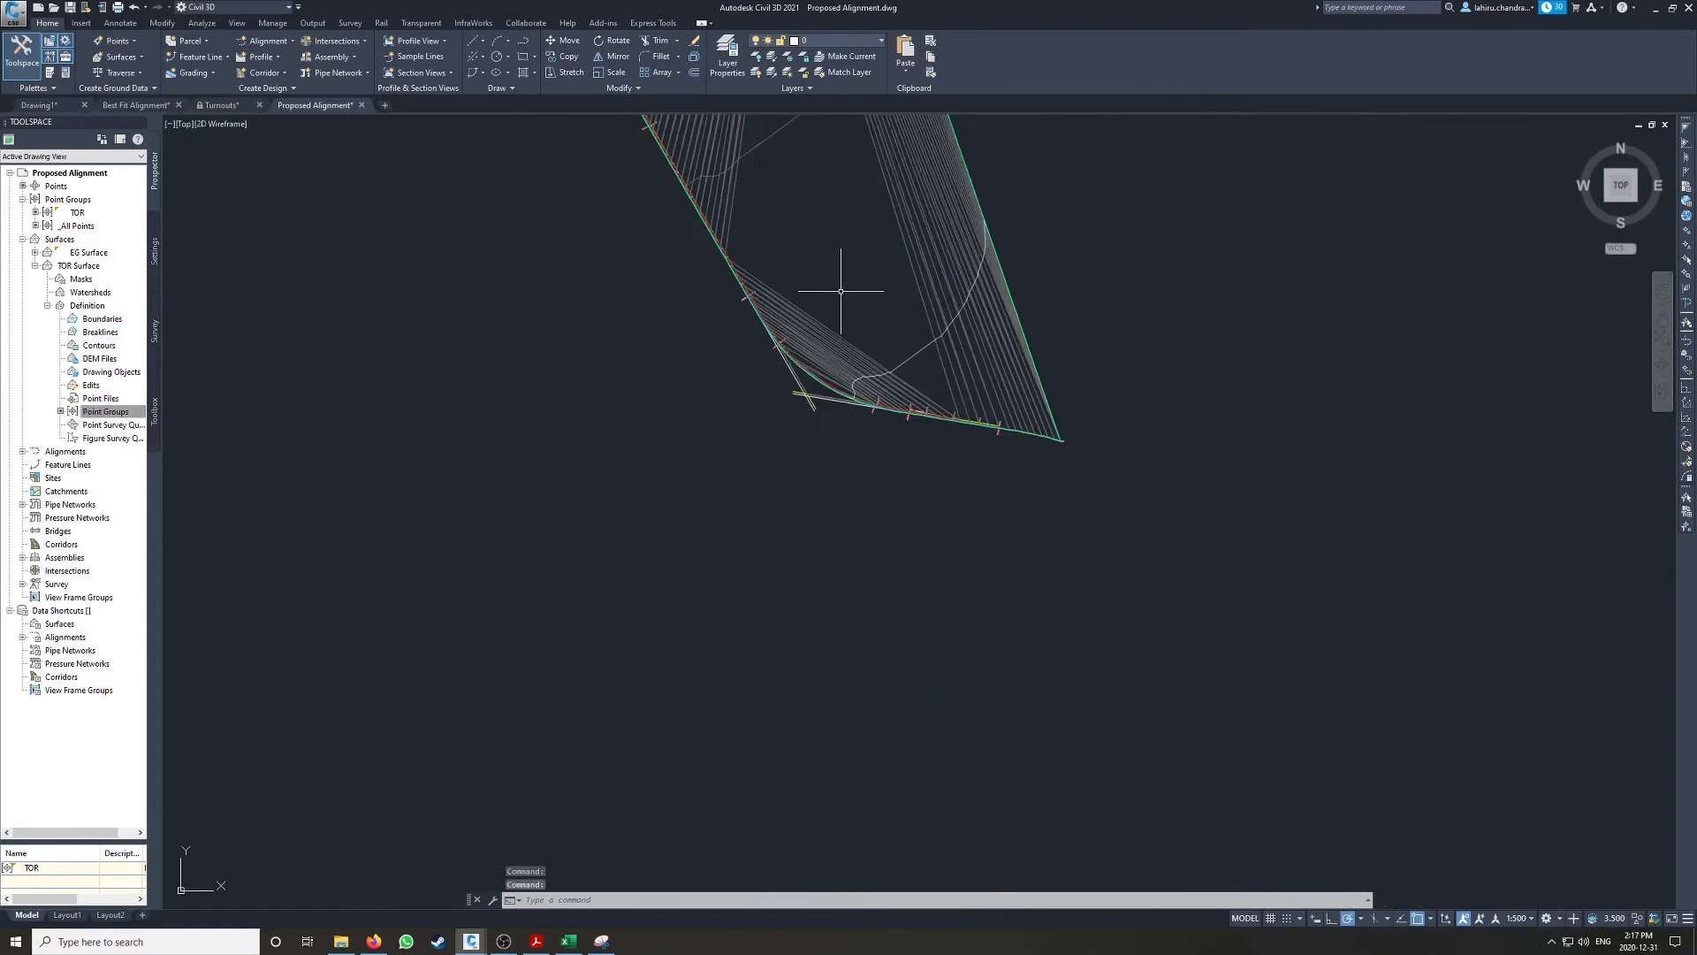
{"action": "middle_click_drag", "start_coordinate": [840, 288], "coordinate": [872, 522]}
{"action": "key", "text": "Escape"}
{"action": "left_click", "coordinate": [928, 273]}
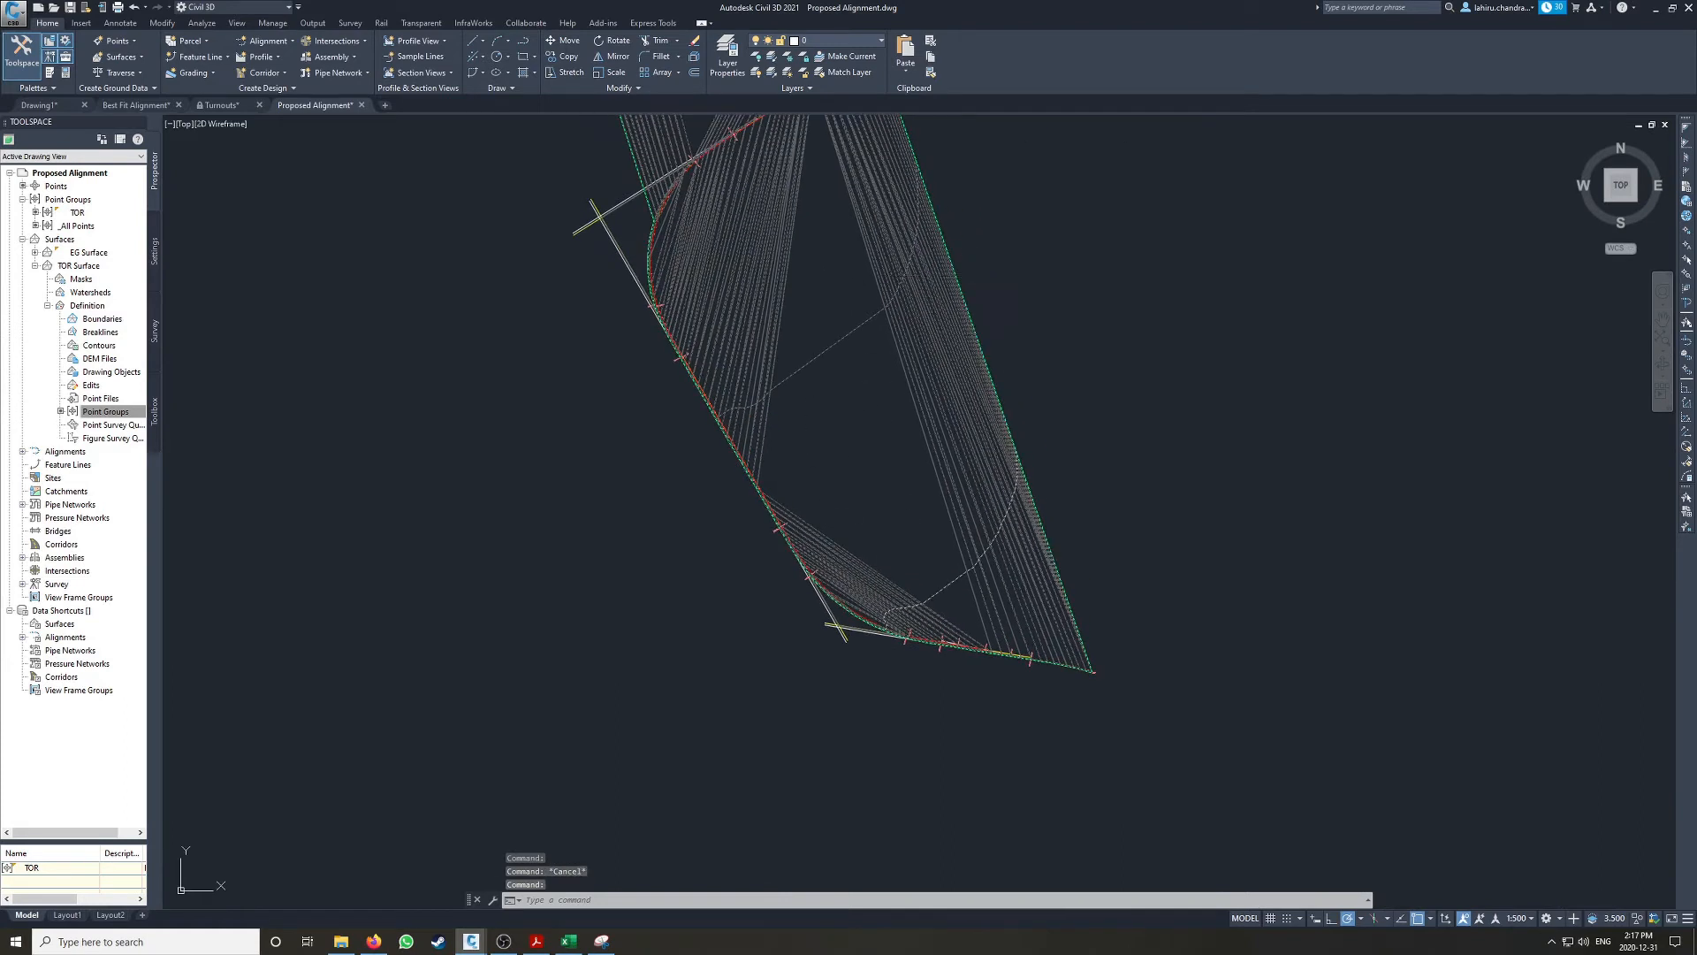
{"action": "left_click", "coordinate": [299, 71]}
{"action": "left_click", "coordinate": [318, 129]}
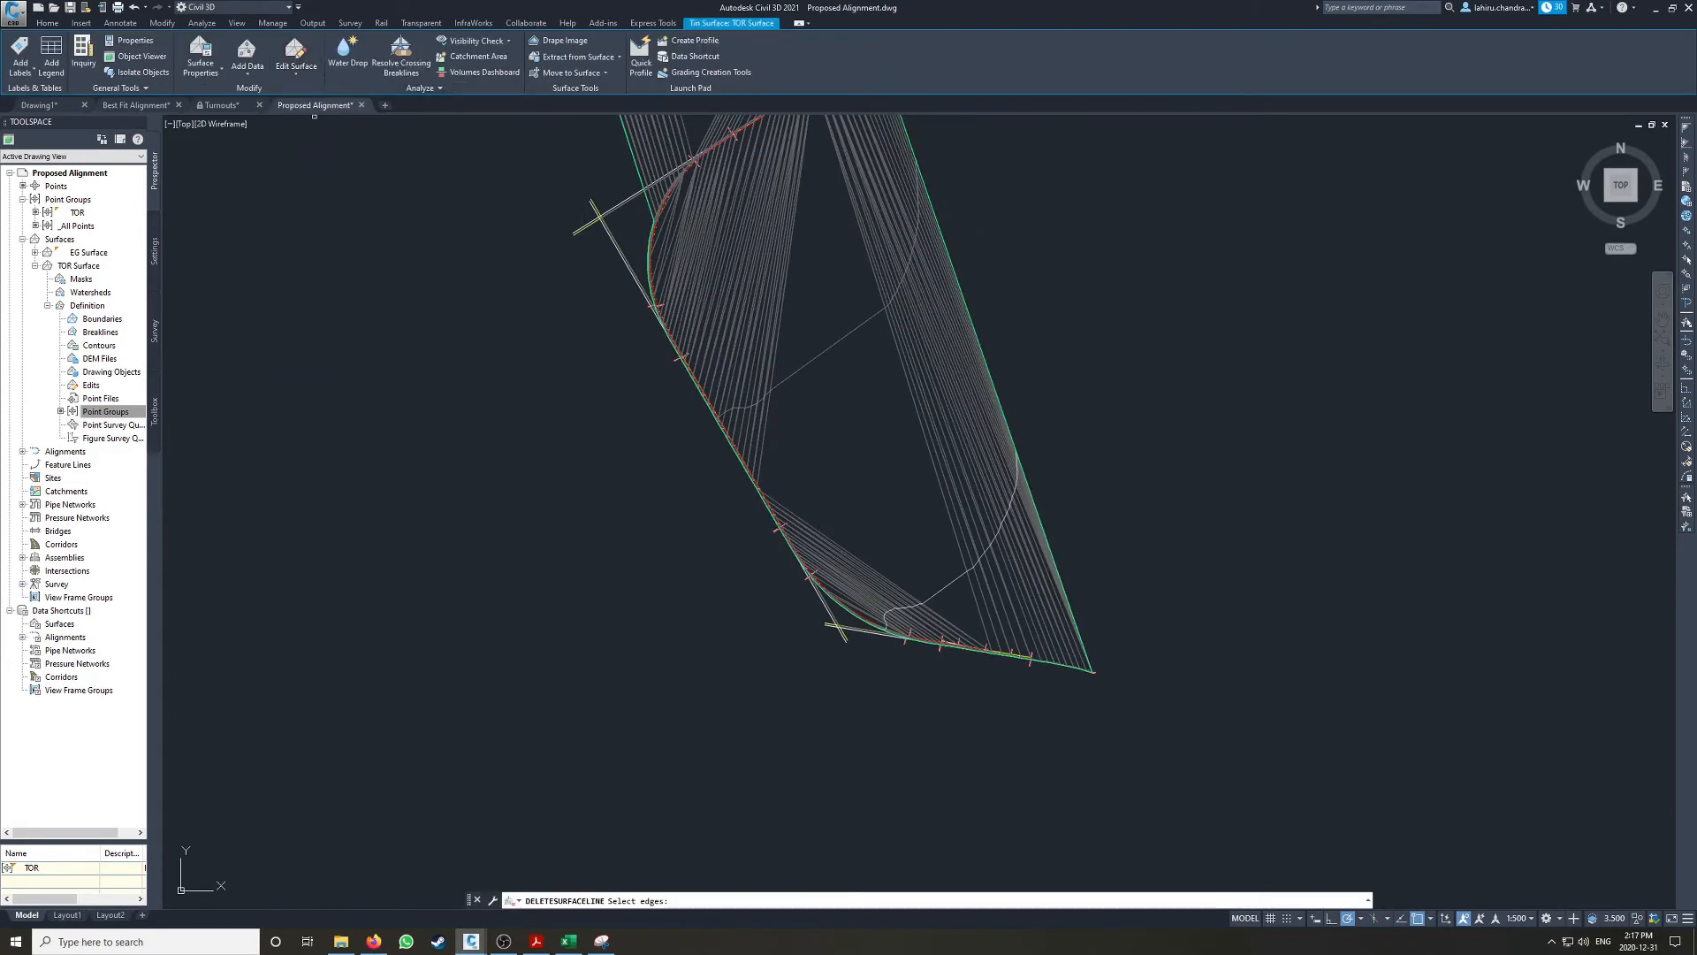
{"action": "left_click", "coordinate": [1017, 280]}
{"action": "scroll", "coordinate": [733, 227], "scroll_direction": "up", "scroll_amount": 4}
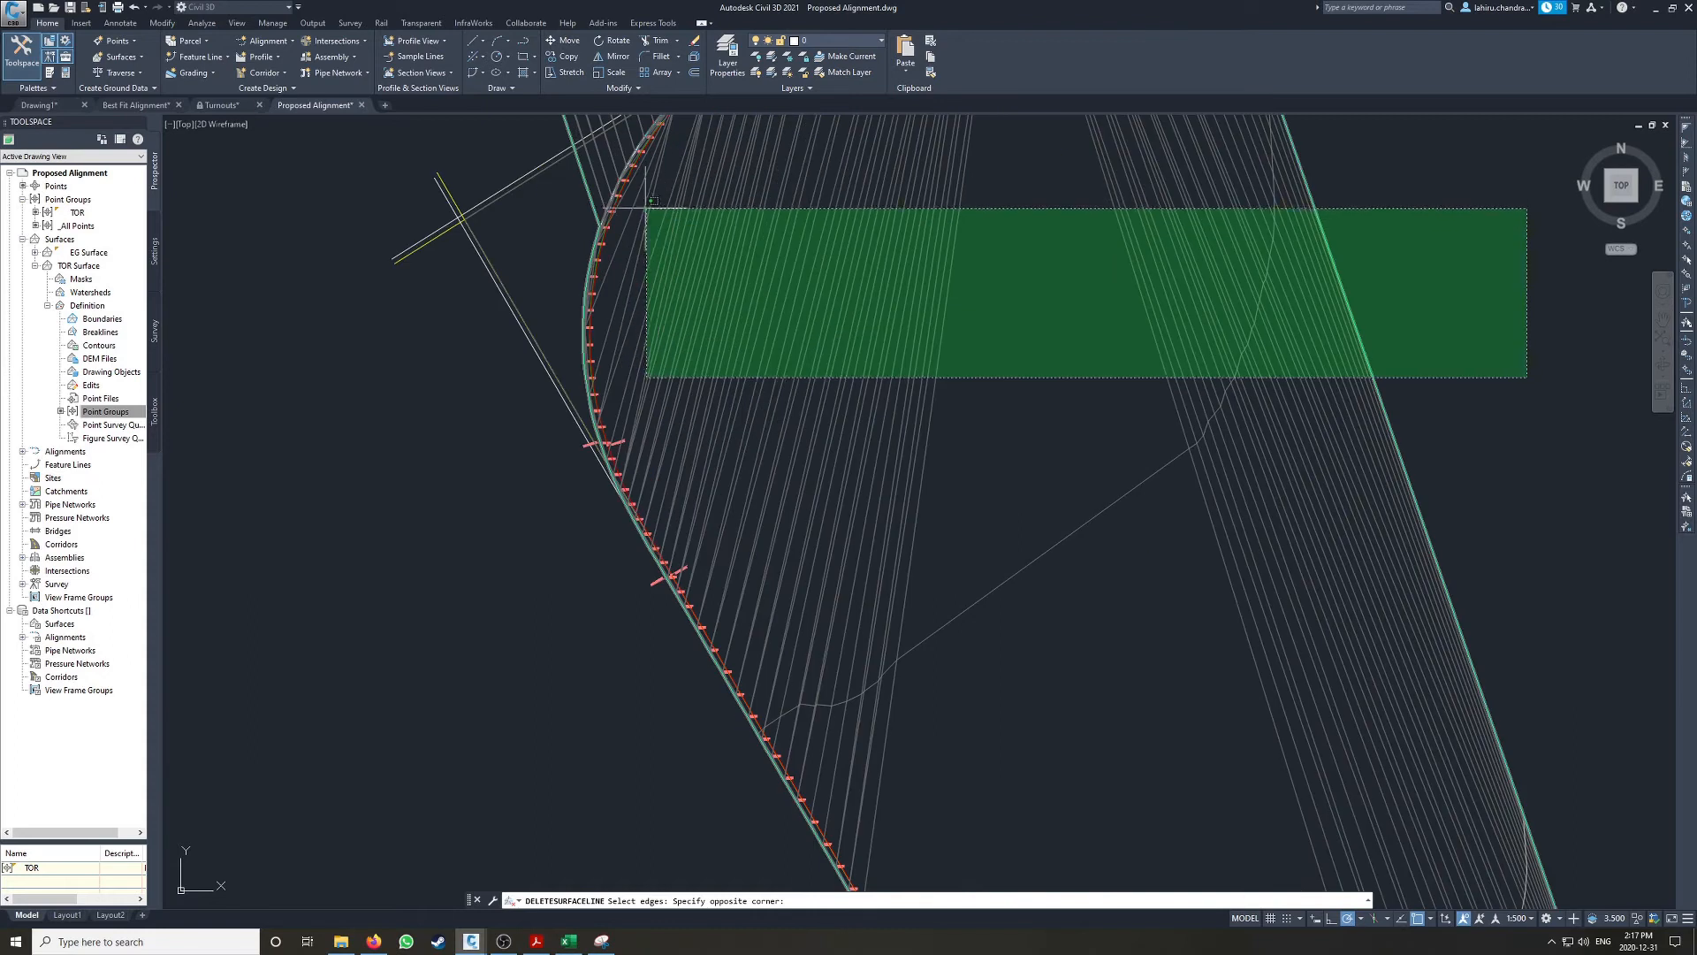
{"action": "left_click", "coordinate": [635, 197]}
{"action": "key", "text": "Return"}
Step: Delete the TOR Surface edges that cut across the inside of the southernmost curve
{"action": "scroll", "coordinate": [884, 292], "scroll_direction": "down", "scroll_amount": 6}
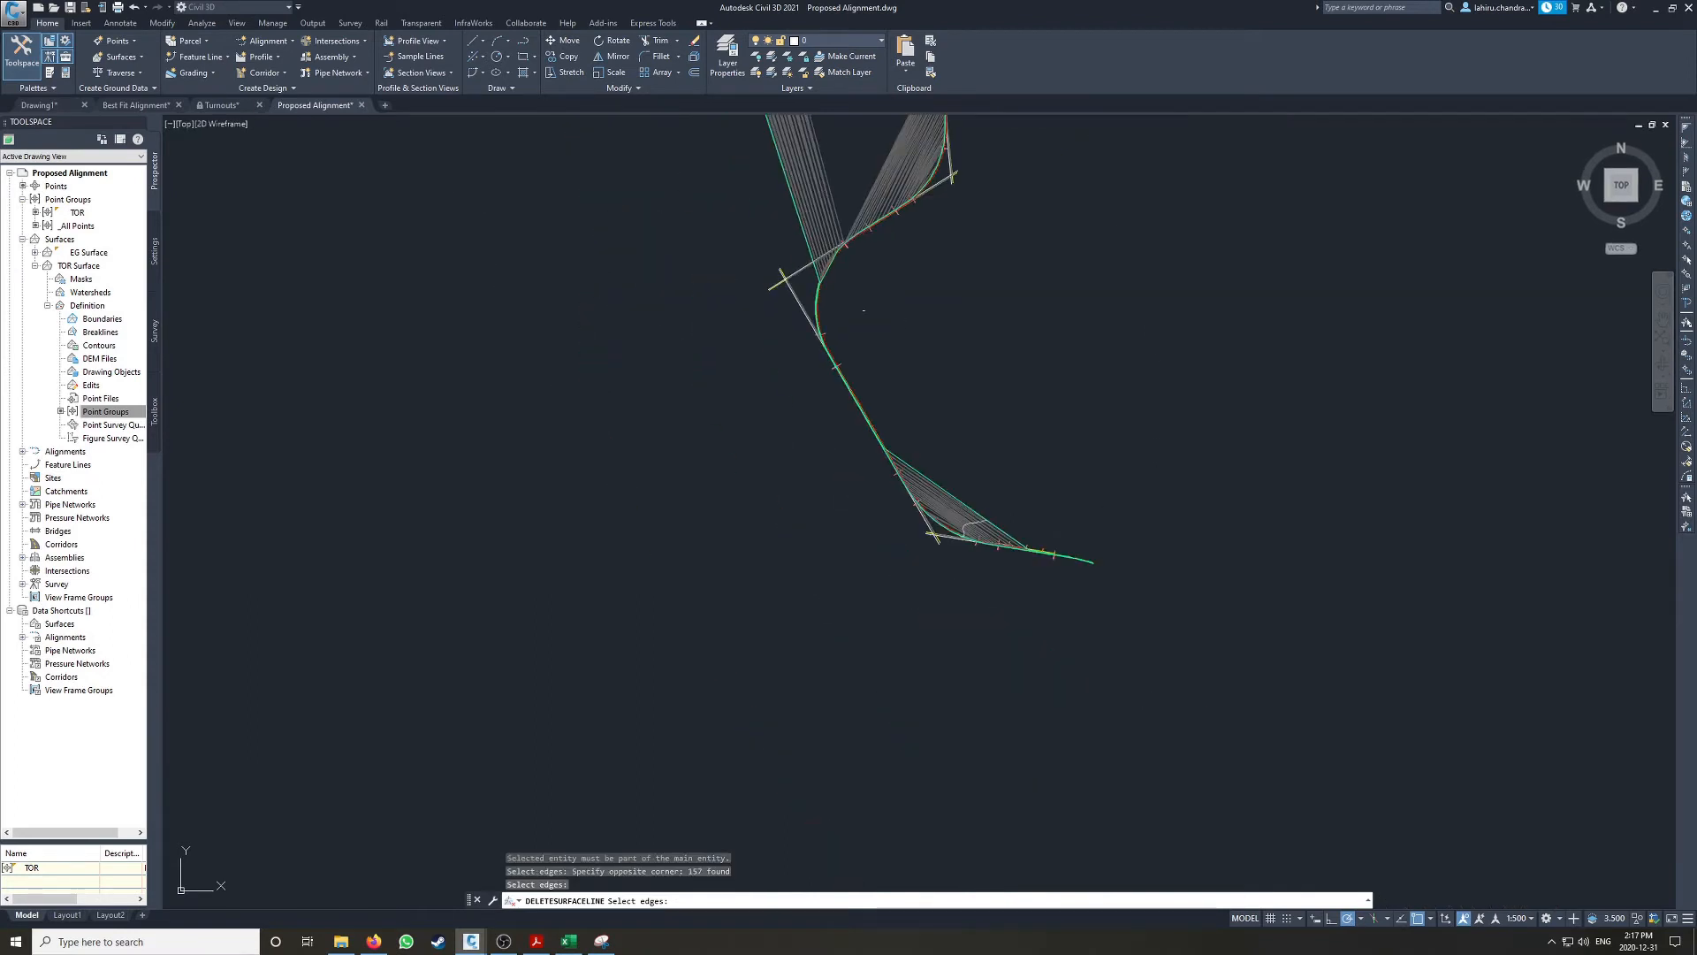
{"action": "scroll", "coordinate": [974, 513], "scroll_direction": "up", "scroll_amount": 6}
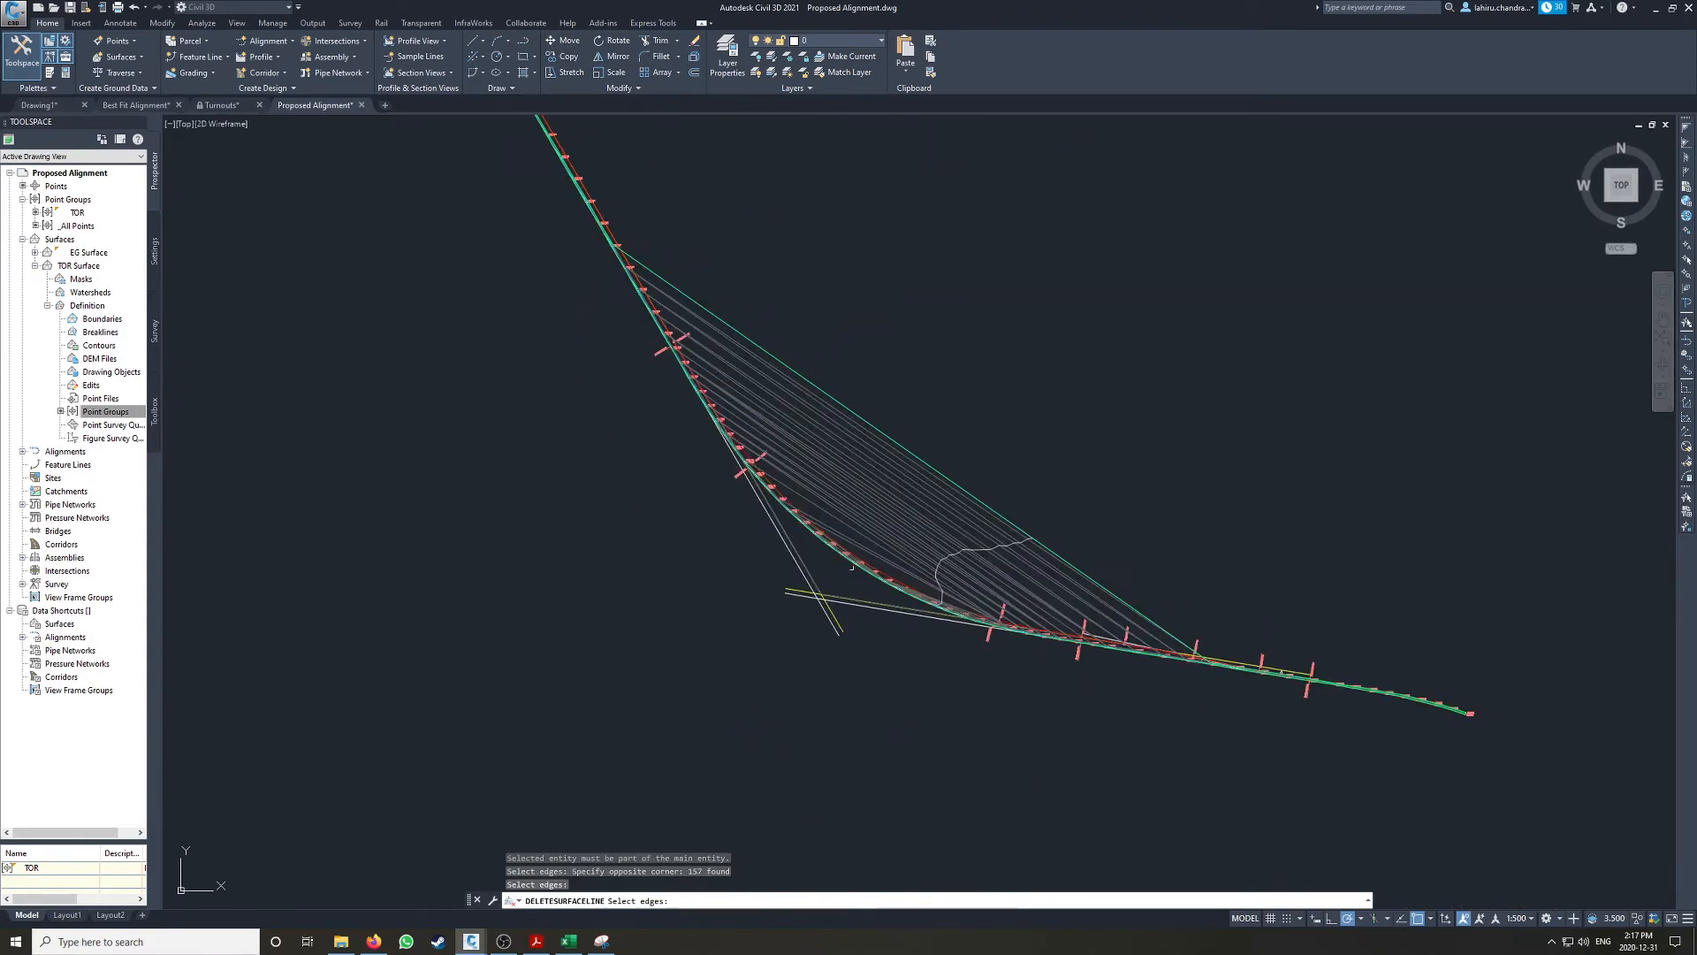
{"action": "scroll", "coordinate": [997, 509], "scroll_direction": "up", "scroll_amount": 3}
{"action": "left_click", "coordinate": [986, 461]}
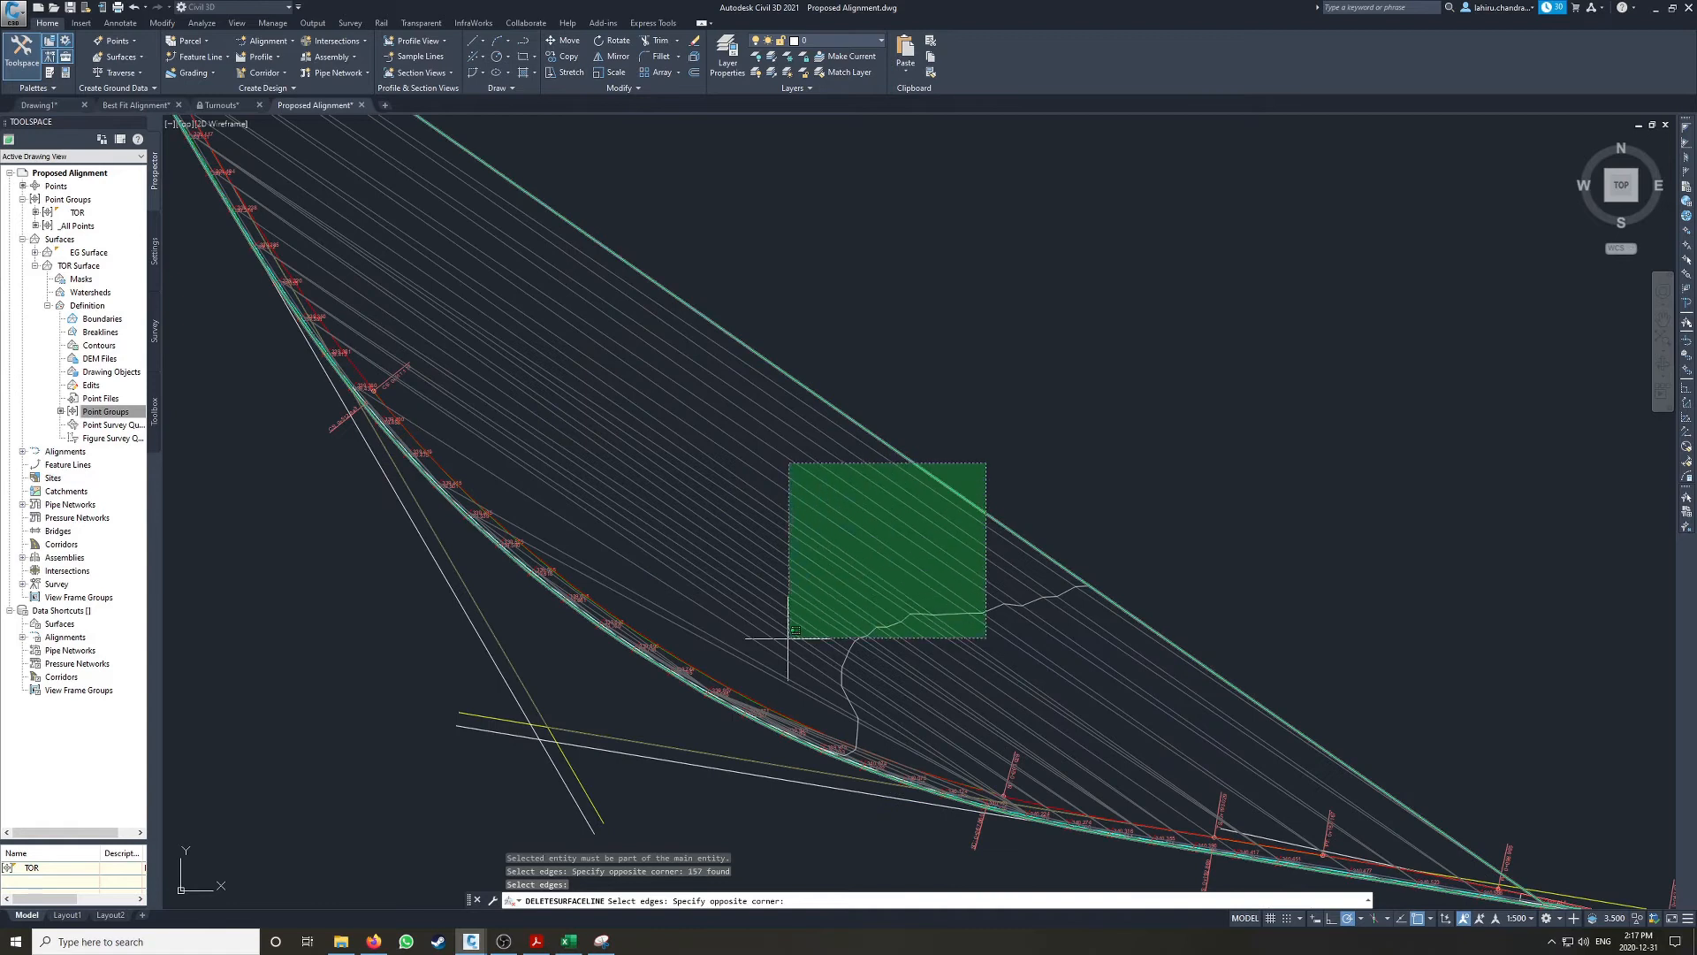
{"action": "left_click", "coordinate": [756, 683]}
{"action": "key", "text": "Return"}
Step: Delete the remaining TOR Surface edges that stretch west of the northern curve and finish the edge removal
{"action": "scroll", "coordinate": [701, 330], "scroll_direction": "down", "scroll_amount": 5}
{"action": "scroll", "coordinate": [697, 315], "scroll_direction": "up", "scroll_amount": 5}
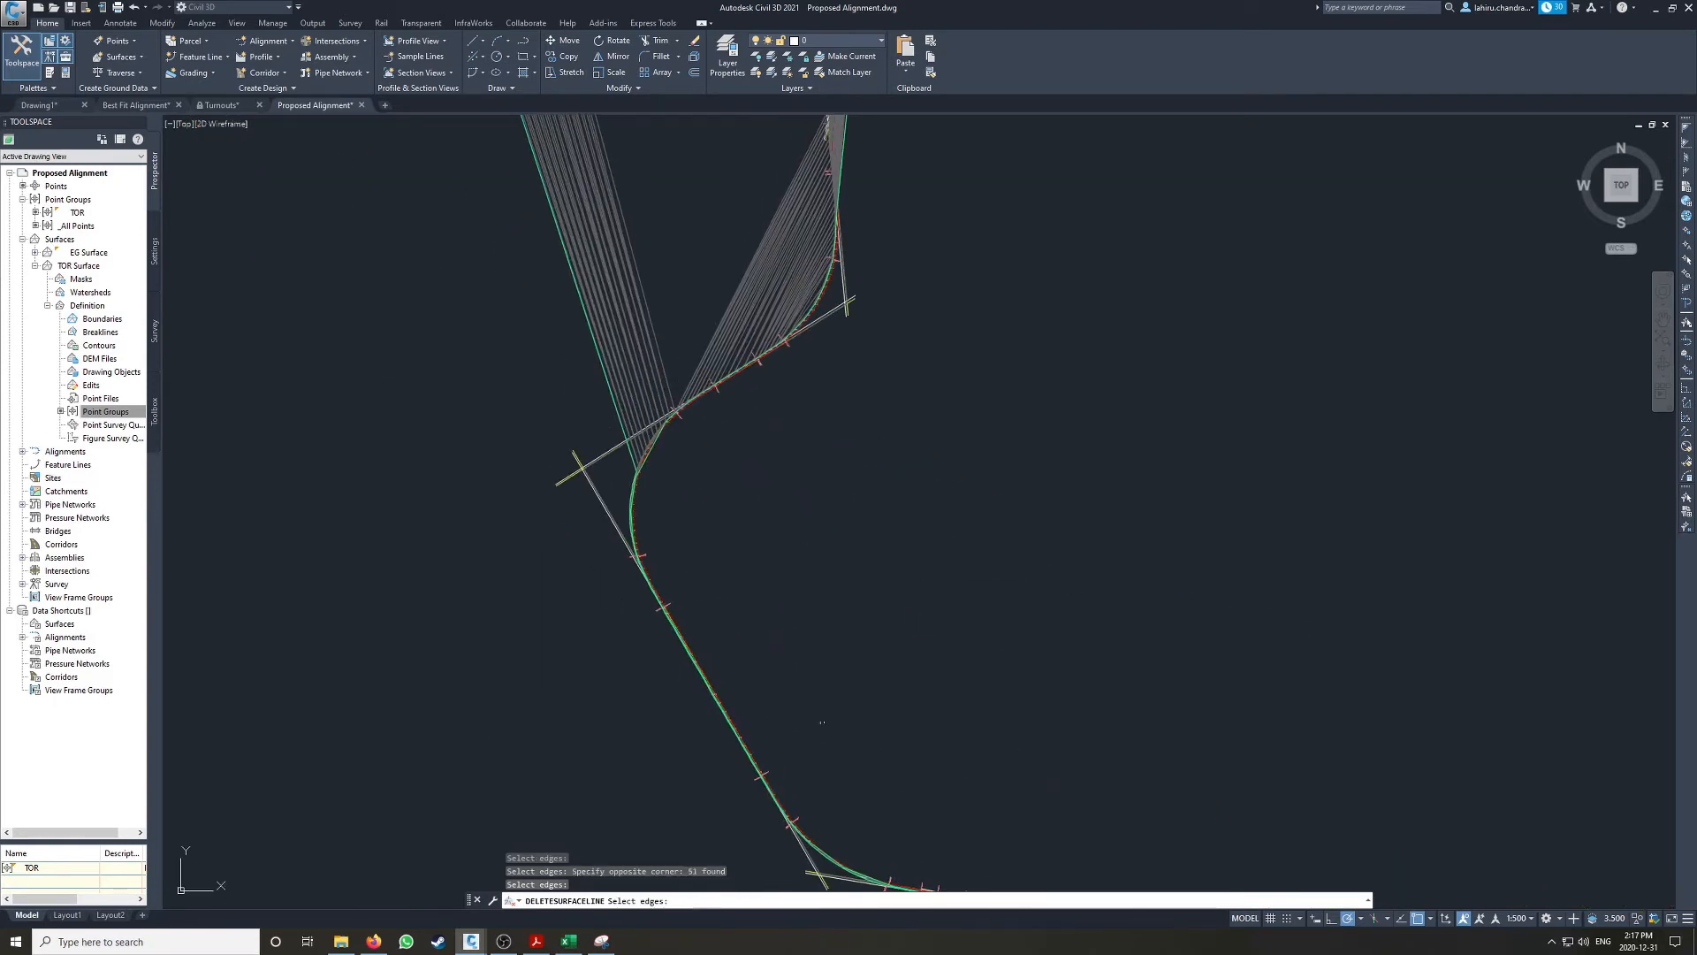
{"action": "scroll", "coordinate": [768, 426], "scroll_direction": "up", "scroll_amount": 4}
{"action": "scroll", "coordinate": [916, 511], "scroll_direction": "up", "scroll_amount": 2}
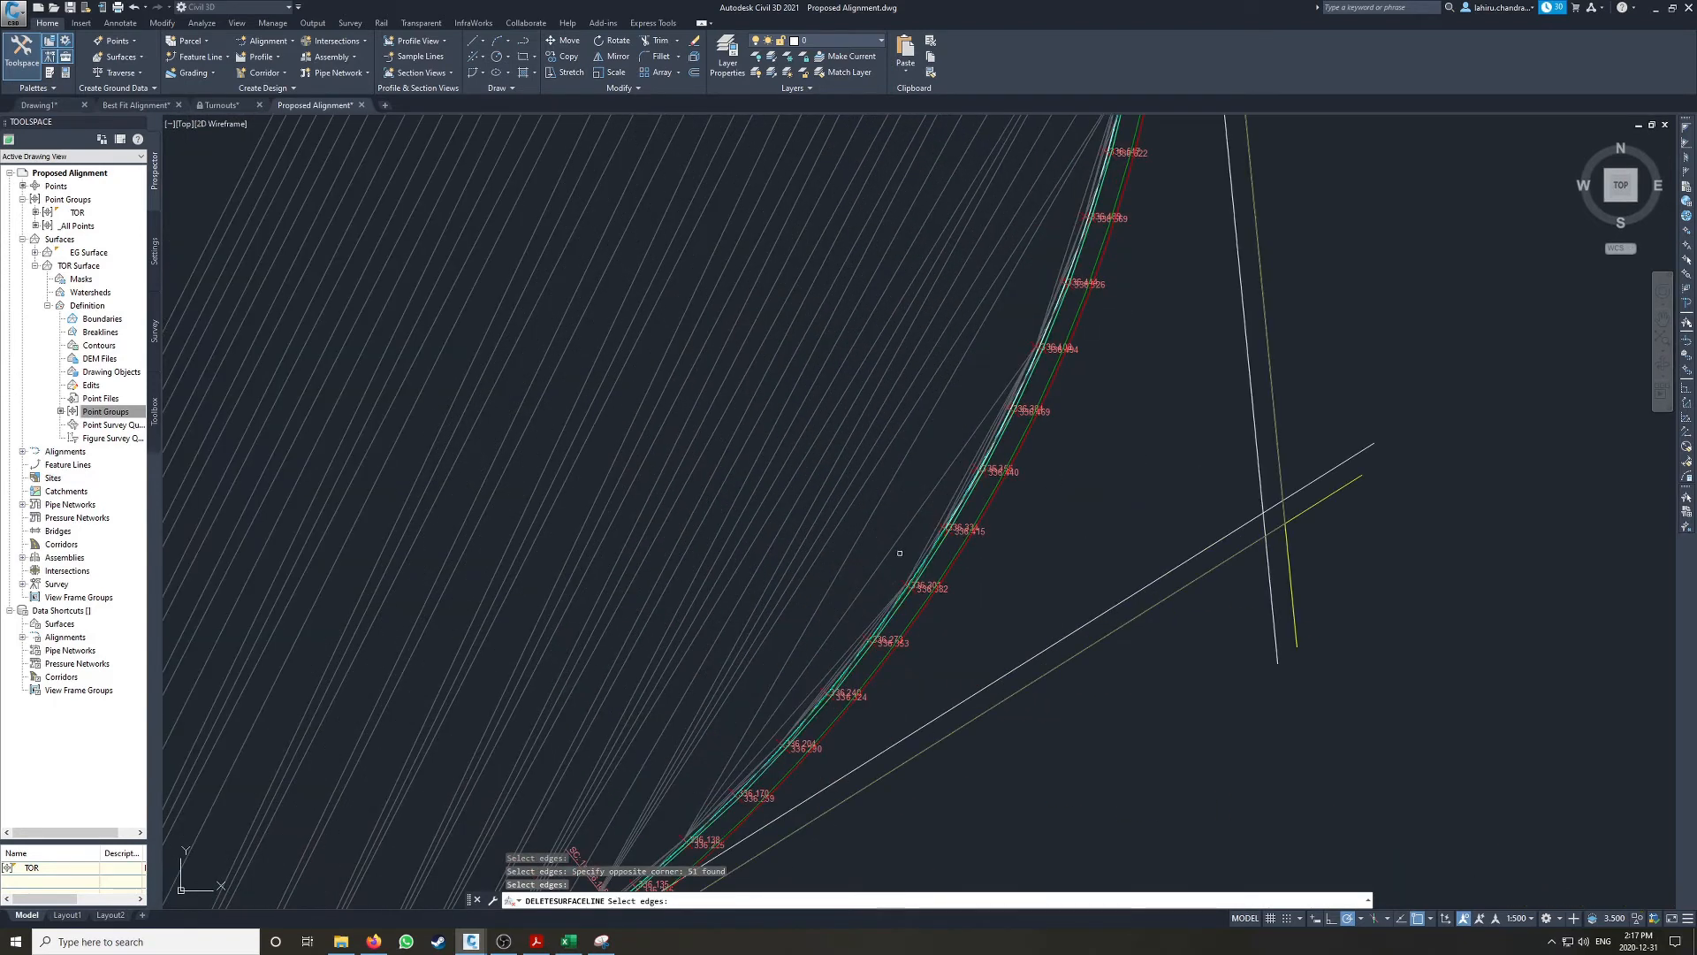
{"action": "left_click", "coordinate": [898, 549]}
{"action": "scroll", "coordinate": [482, 285], "scroll_direction": "down", "scroll_amount": 4}
{"action": "left_click", "coordinate": [422, 256]}
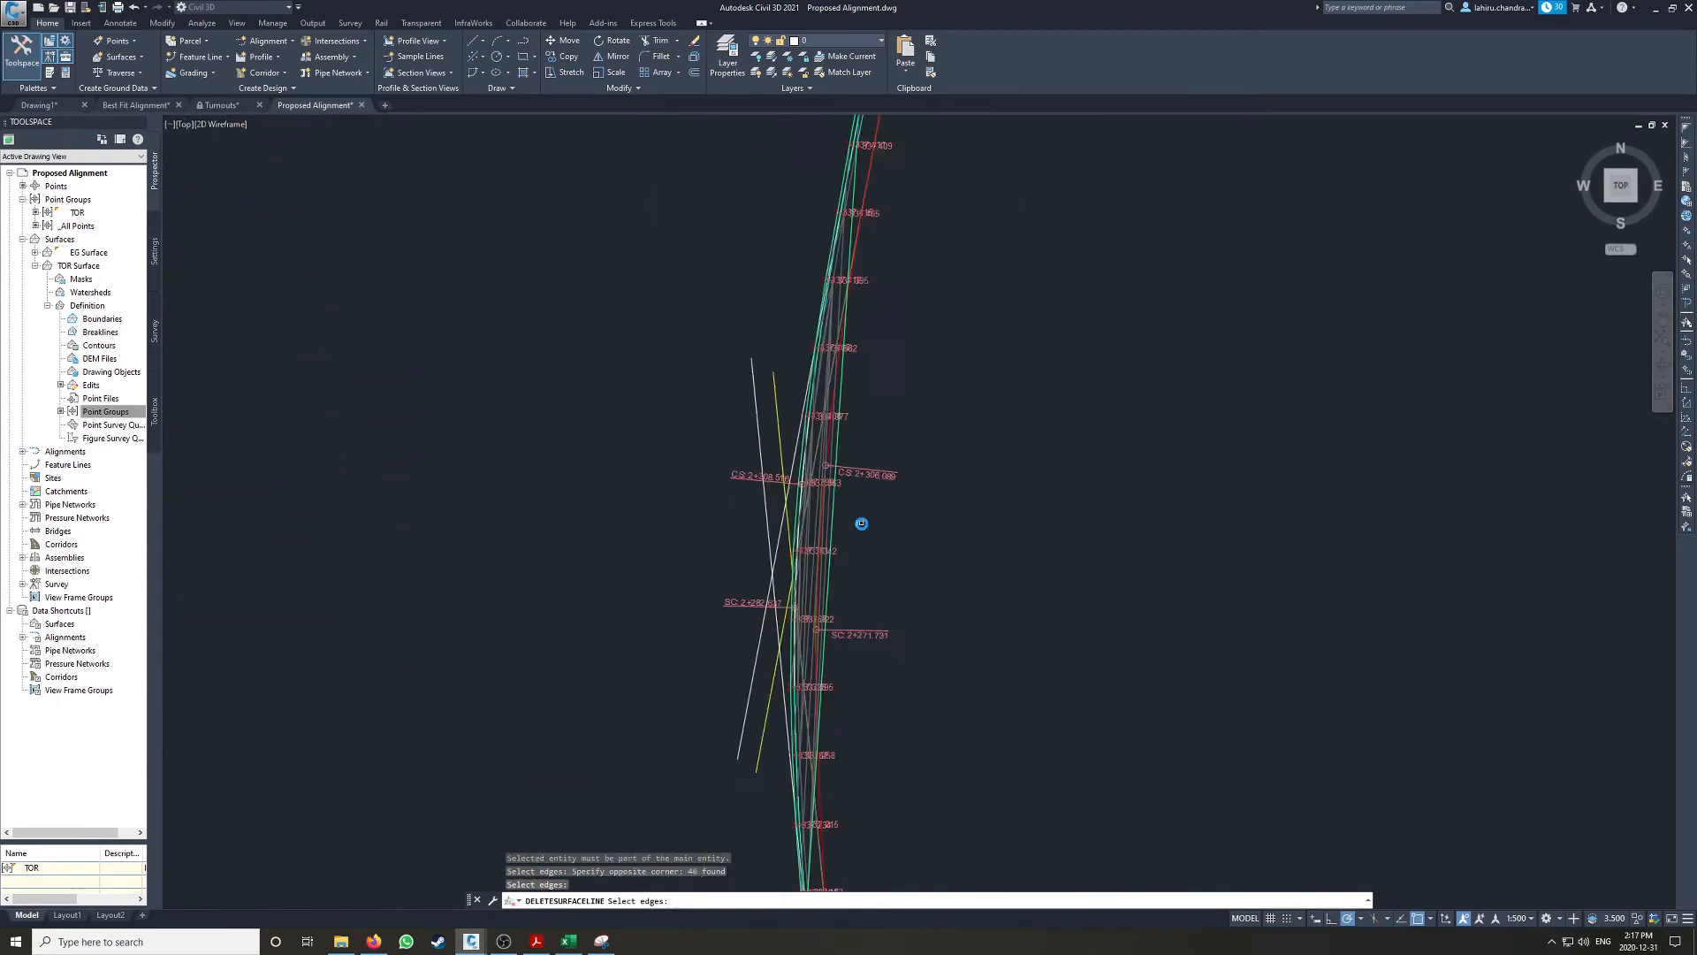
{"action": "scroll", "coordinate": [860, 519], "scroll_direction": "down", "scroll_amount": 5}
{"action": "key", "text": "Return"}
Step: Send TOR Surface to the back of the display order near the point labelled 336.273
{"action": "scroll", "coordinate": [893, 535], "scroll_direction": "down", "scroll_amount": 7}
{"action": "scroll", "coordinate": [881, 700], "scroll_direction": "up", "scroll_amount": 5}
{"action": "scroll", "coordinate": [861, 556], "scroll_direction": "up", "scroll_amount": 4}
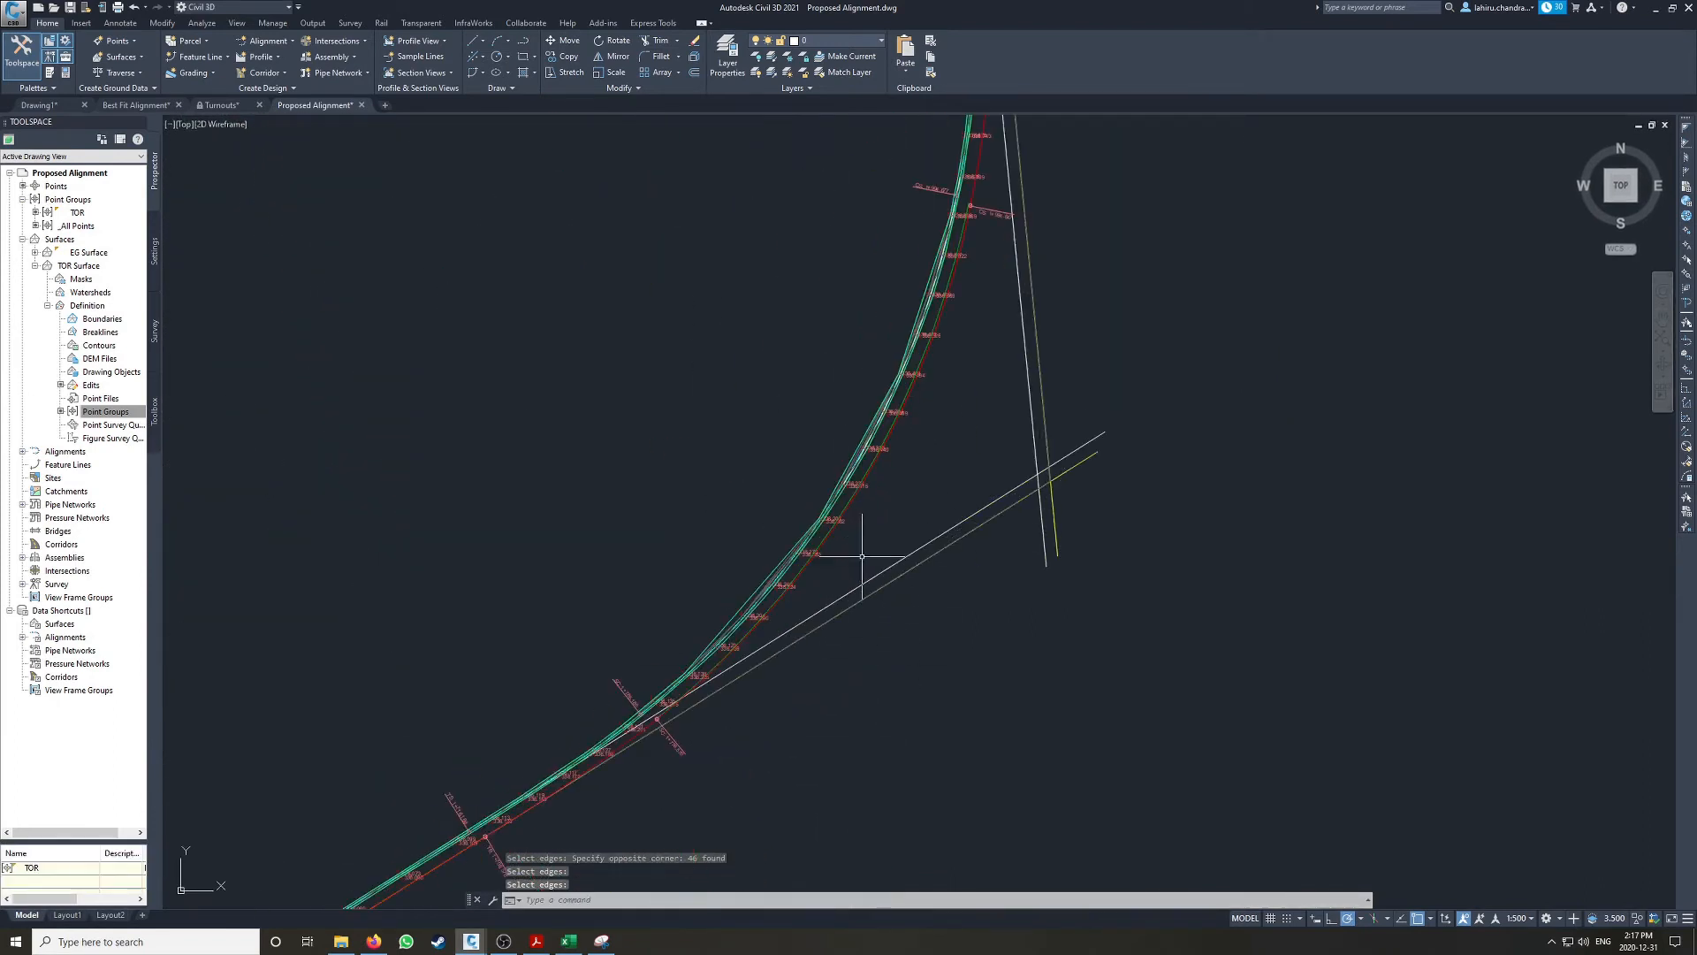
{"action": "scroll", "coordinate": [818, 546], "scroll_direction": "up", "scroll_amount": 4}
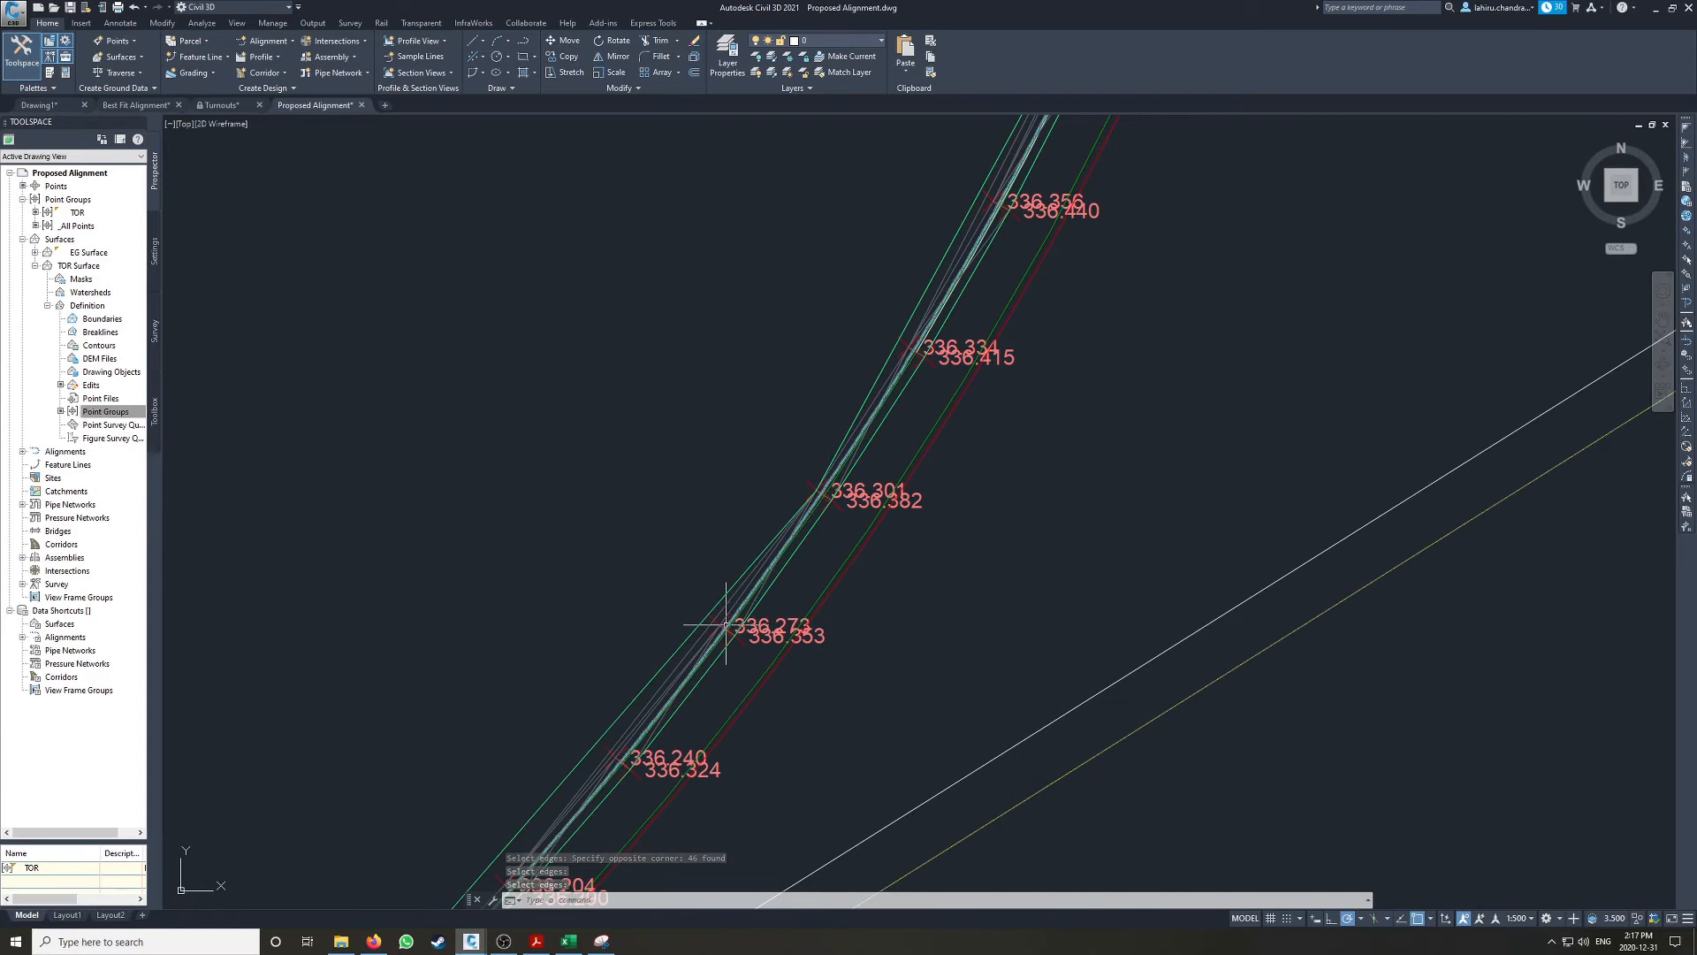
{"action": "scroll", "coordinate": [740, 615], "scroll_direction": "up", "scroll_amount": 5}
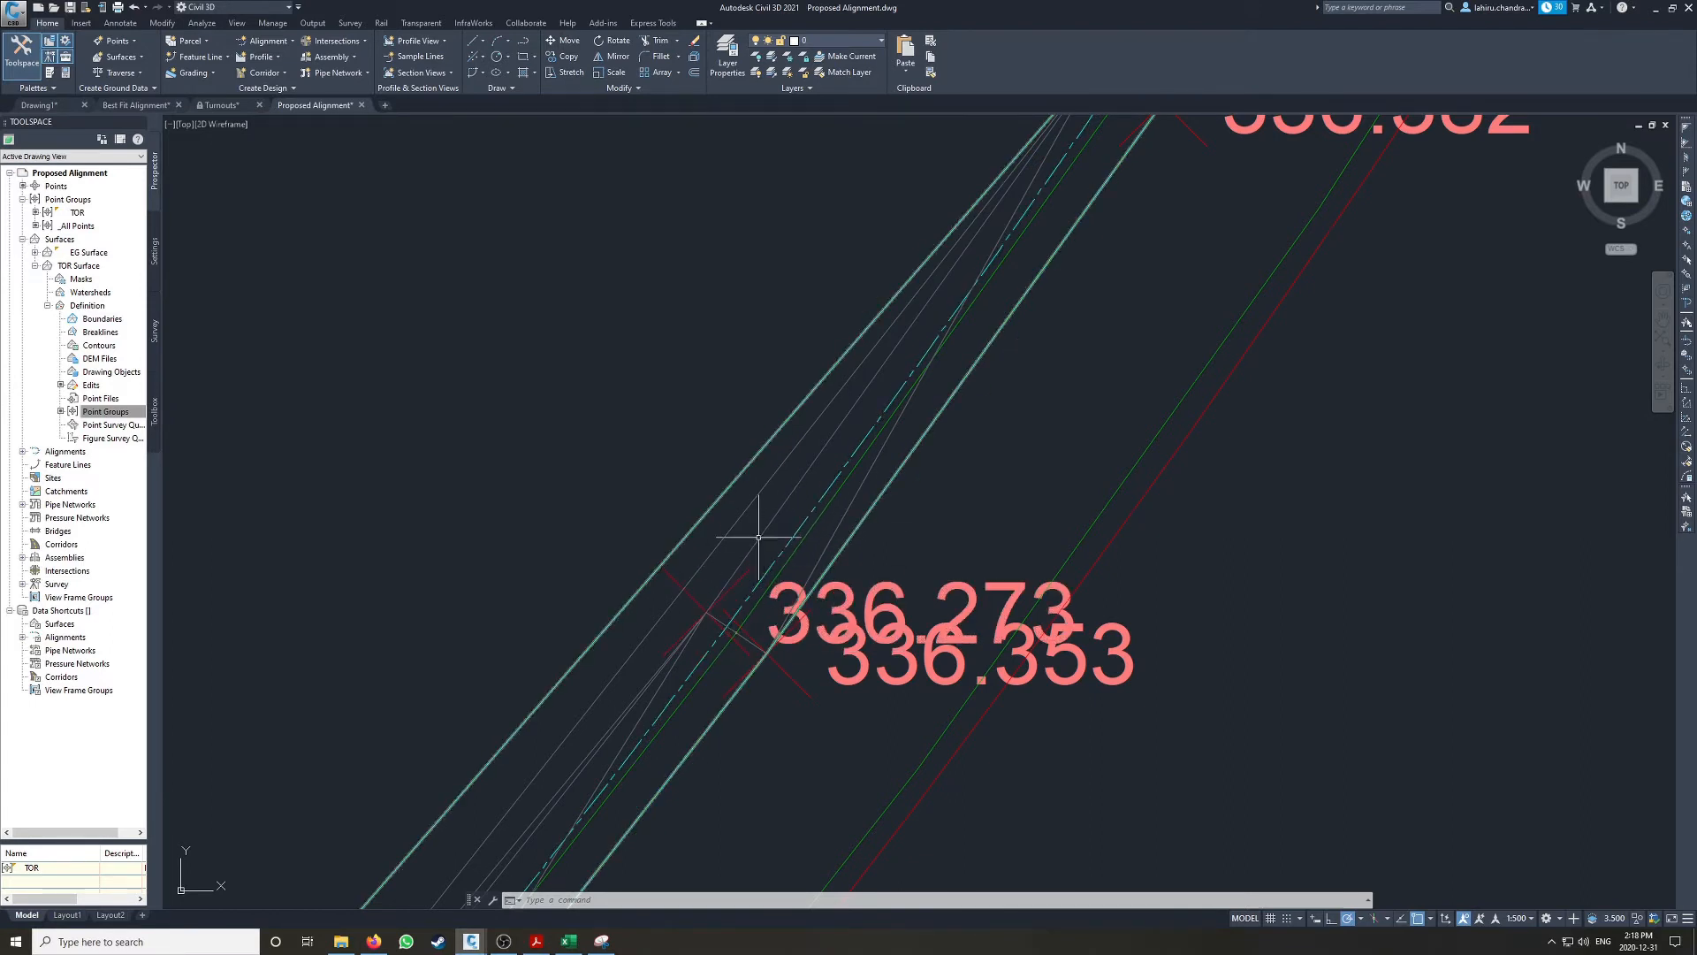
{"action": "left_click", "coordinate": [785, 484]}
{"action": "right_click", "coordinate": [785, 483]}
{"action": "mouse_move", "coordinate": [878, 559]}
{"action": "left_click", "coordinate": [955, 579]}
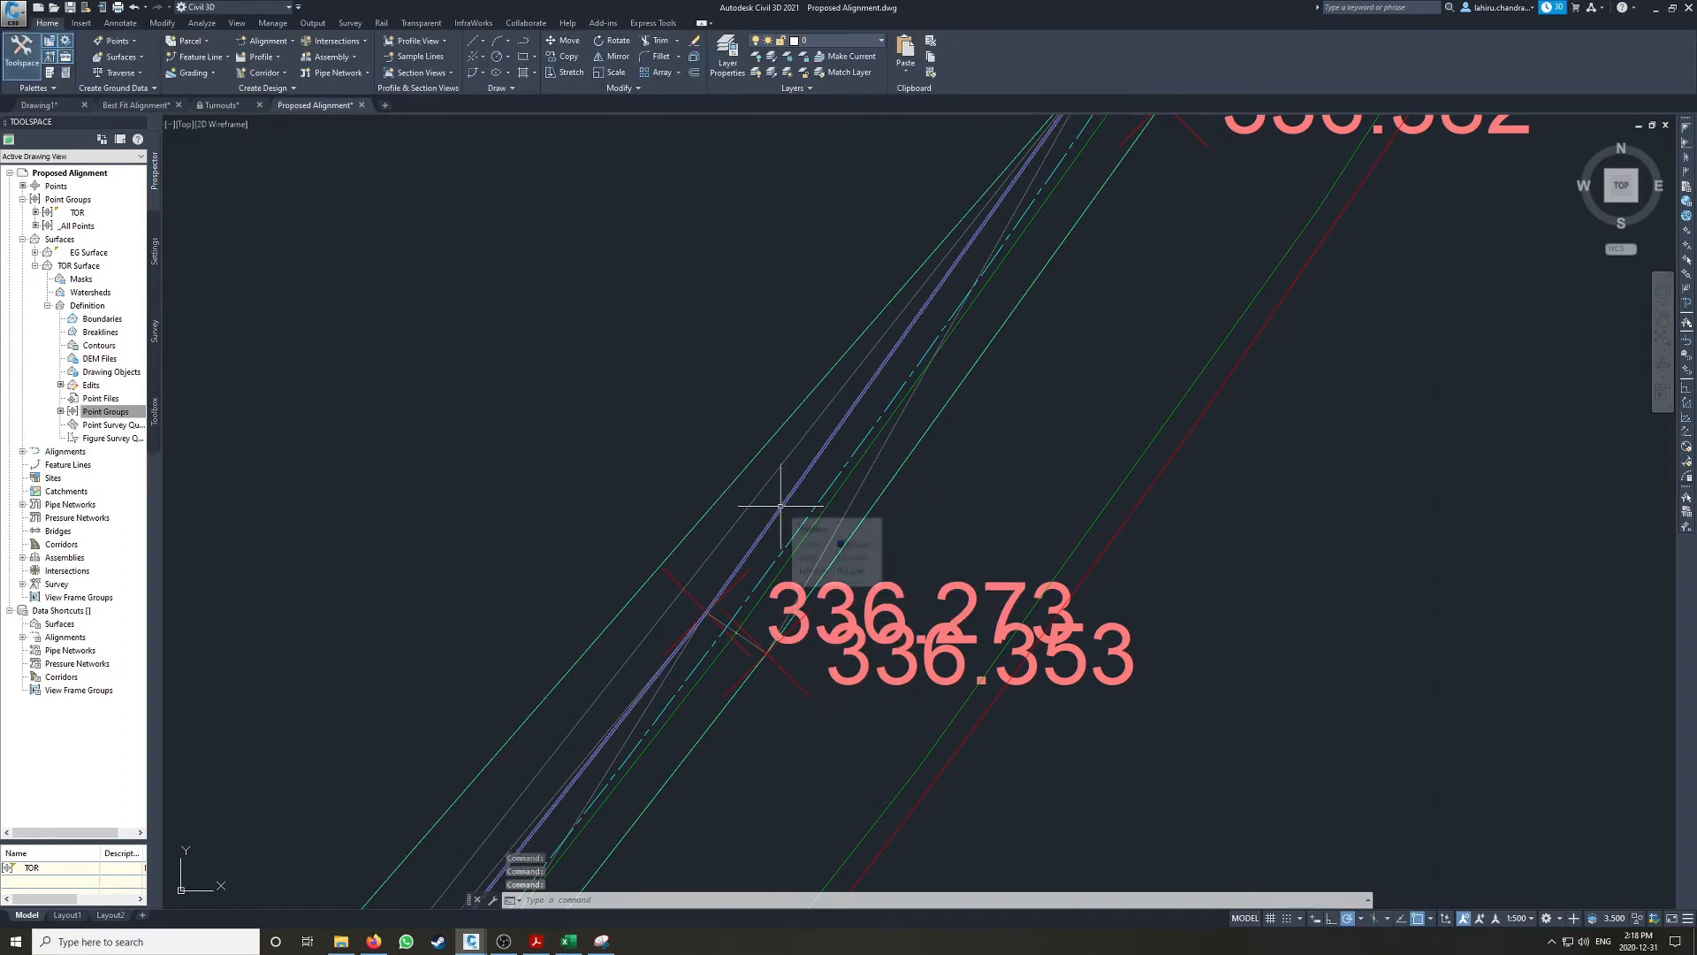
Step: Create a feature line named Low Rail from the Low Rail polyline in Site 1, with Assign elevations enabled
{"action": "left_click", "coordinate": [755, 552]}
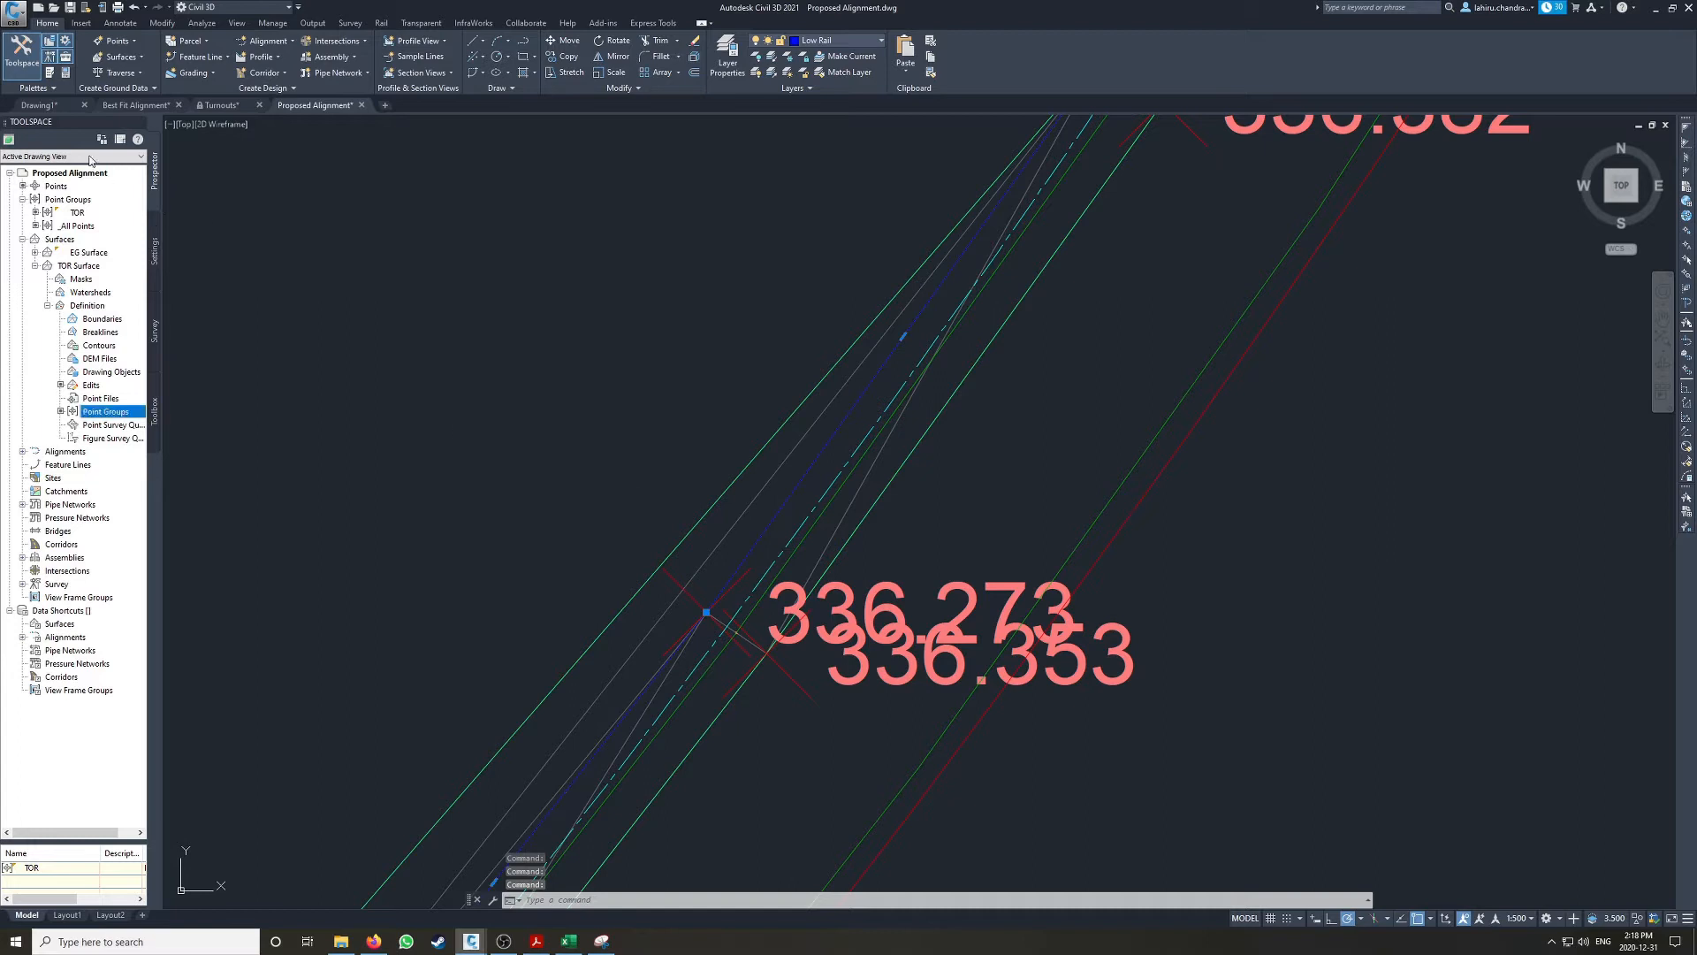
{"action": "left_click", "coordinate": [201, 57]}
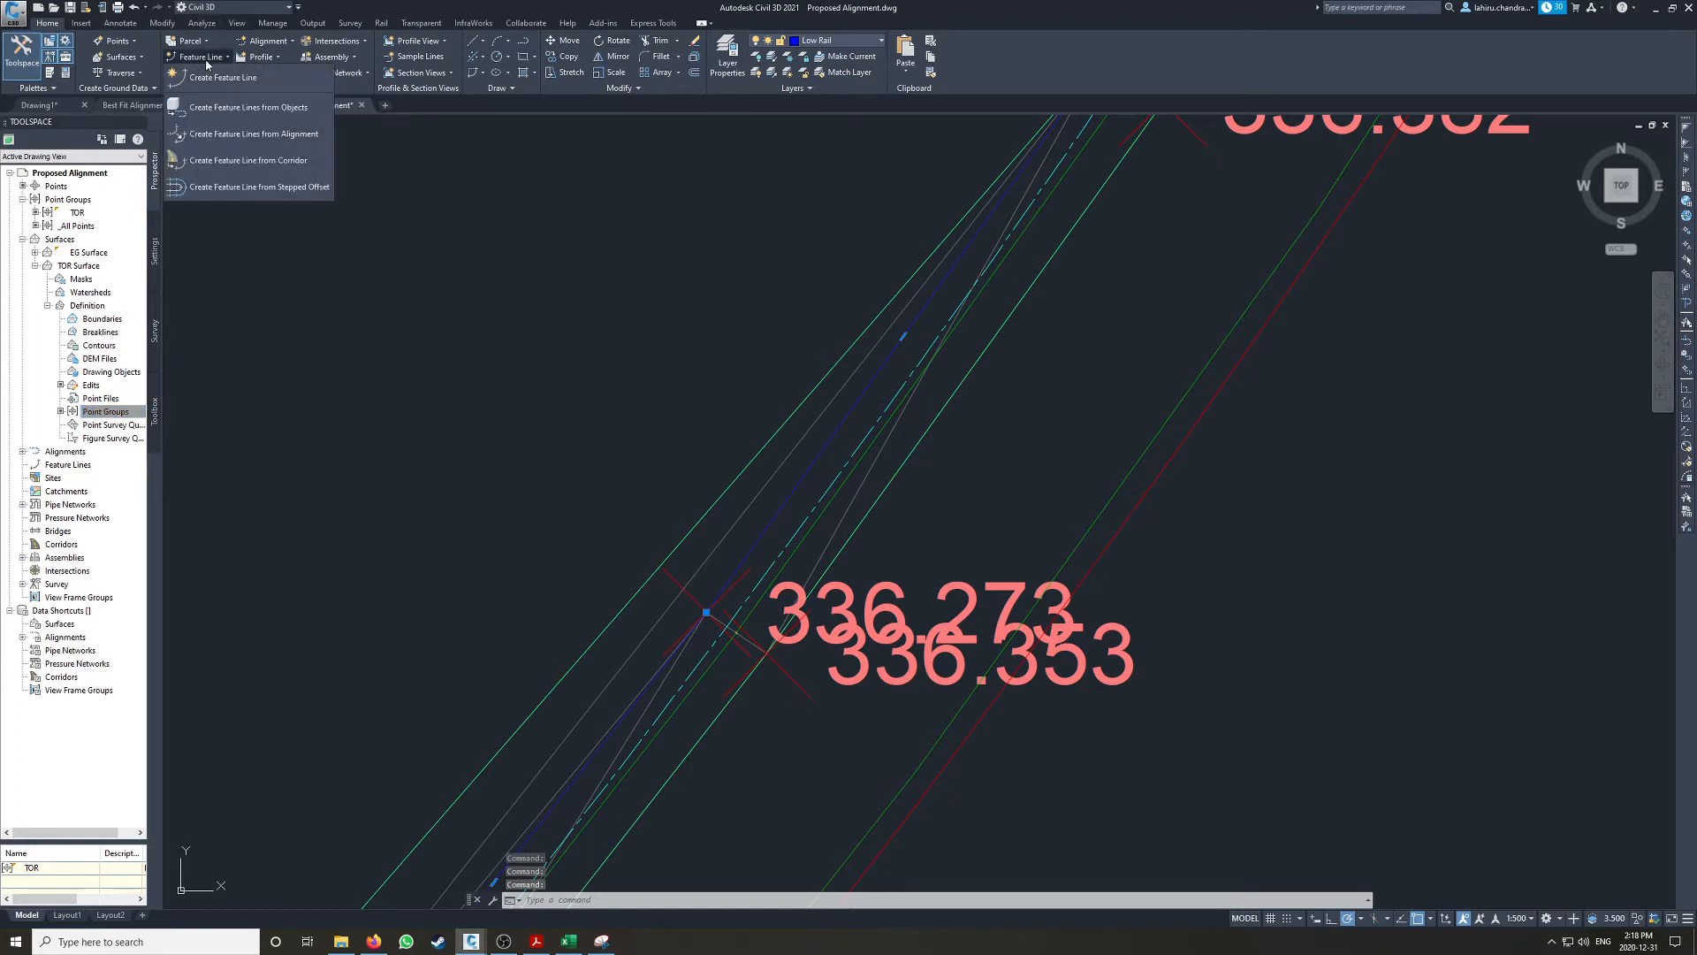
{"action": "left_click", "coordinate": [223, 110]}
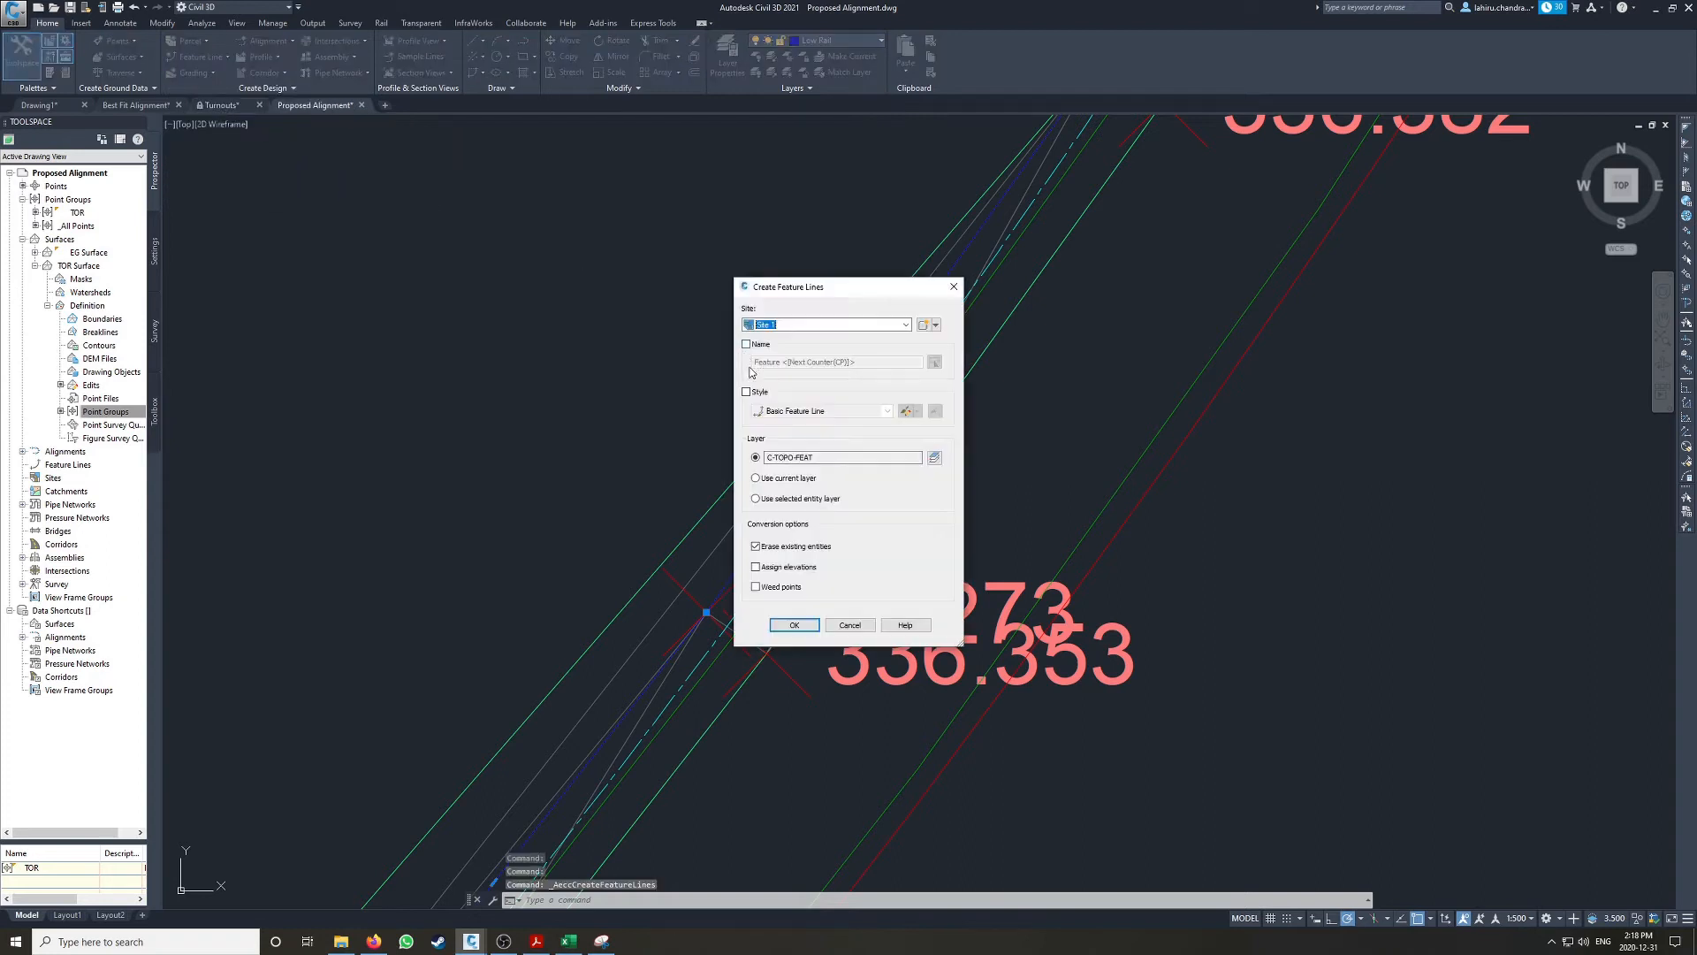
{"action": "left_click_drag", "start_coordinate": [833, 295], "coordinate": [1043, 295]}
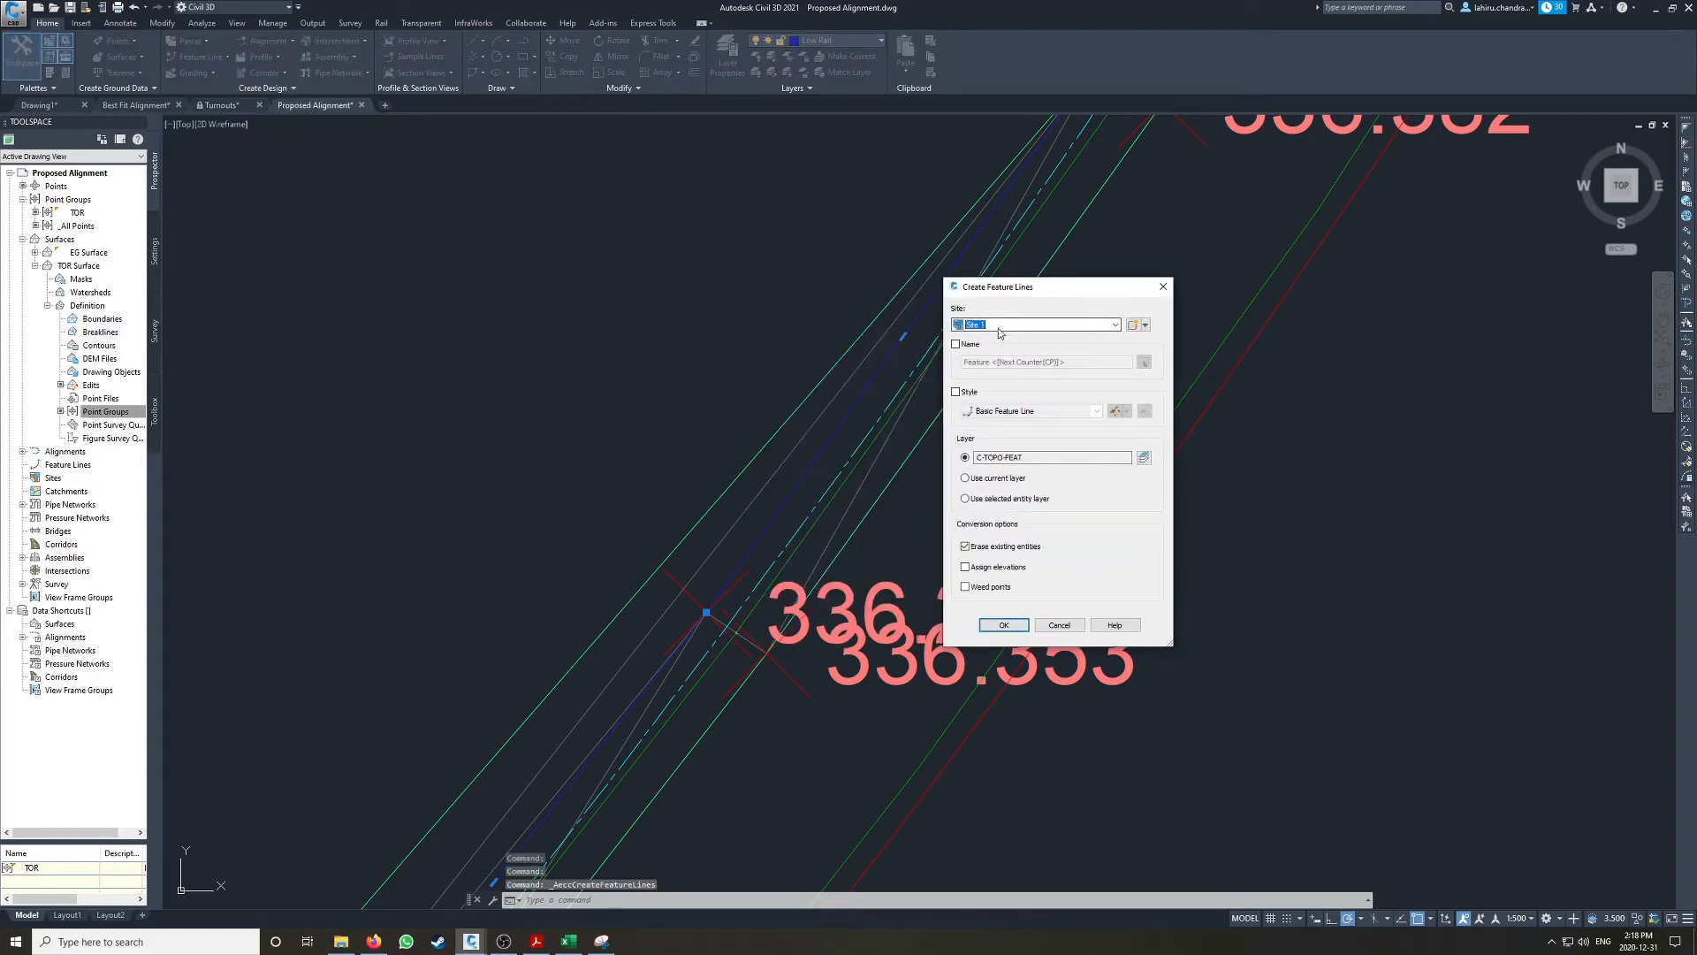
{"action": "left_click", "coordinate": [955, 344]}
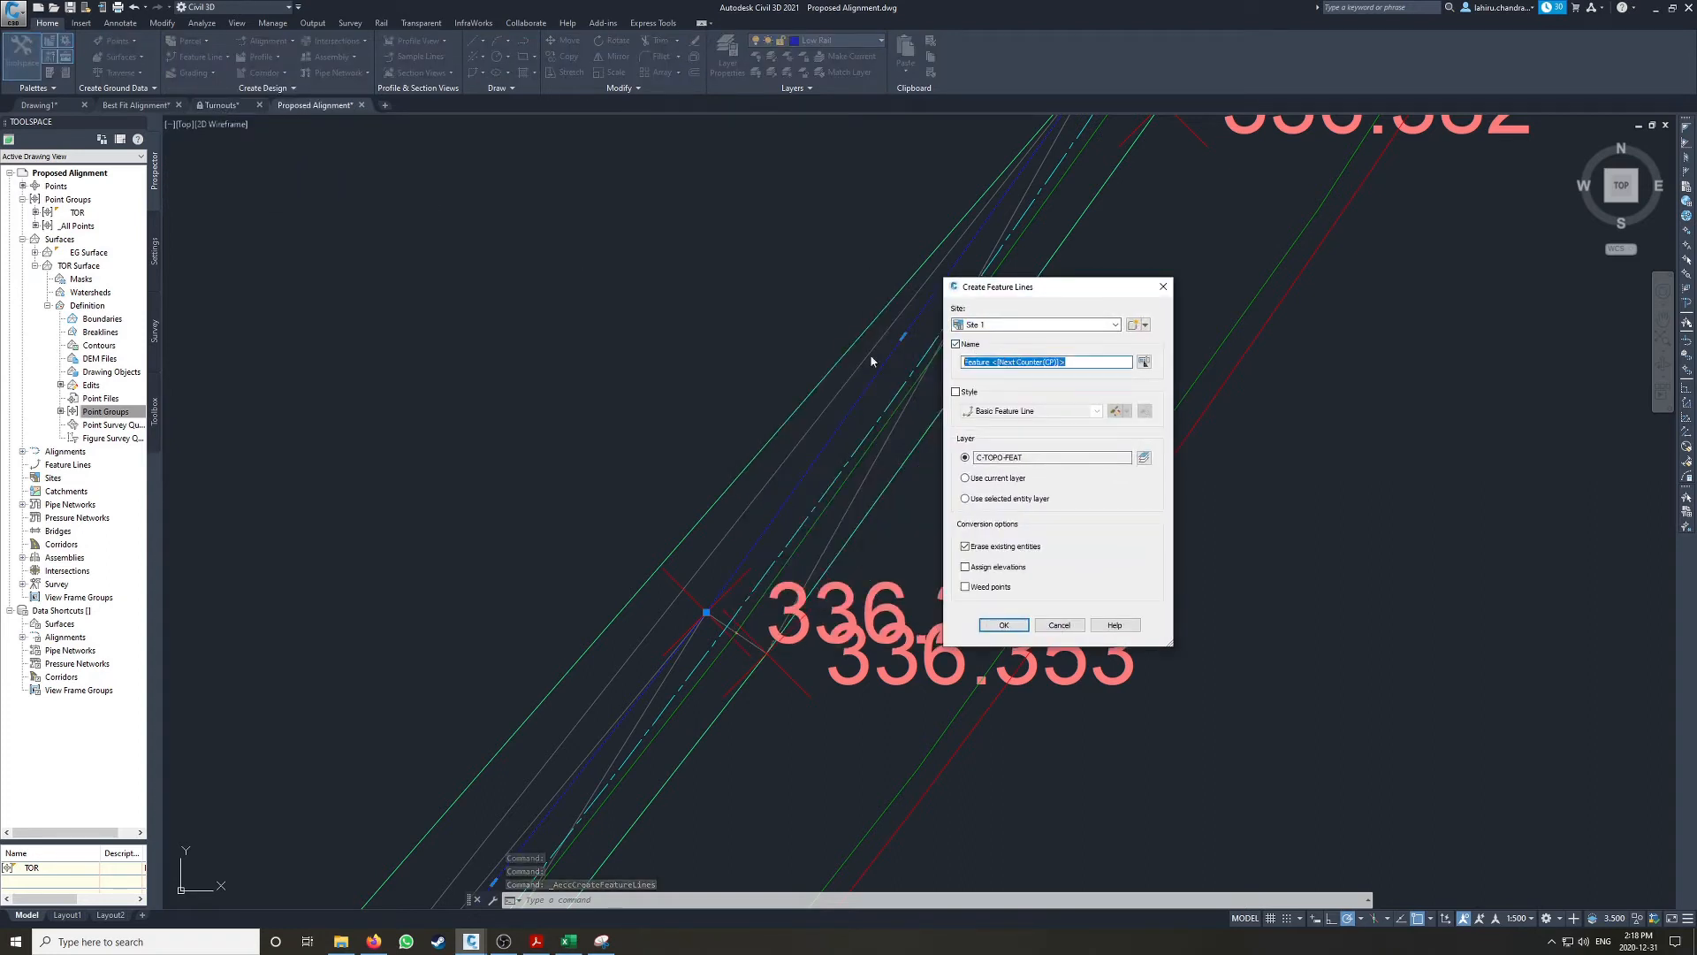
{"action": "type", "text": "Low Rail"}
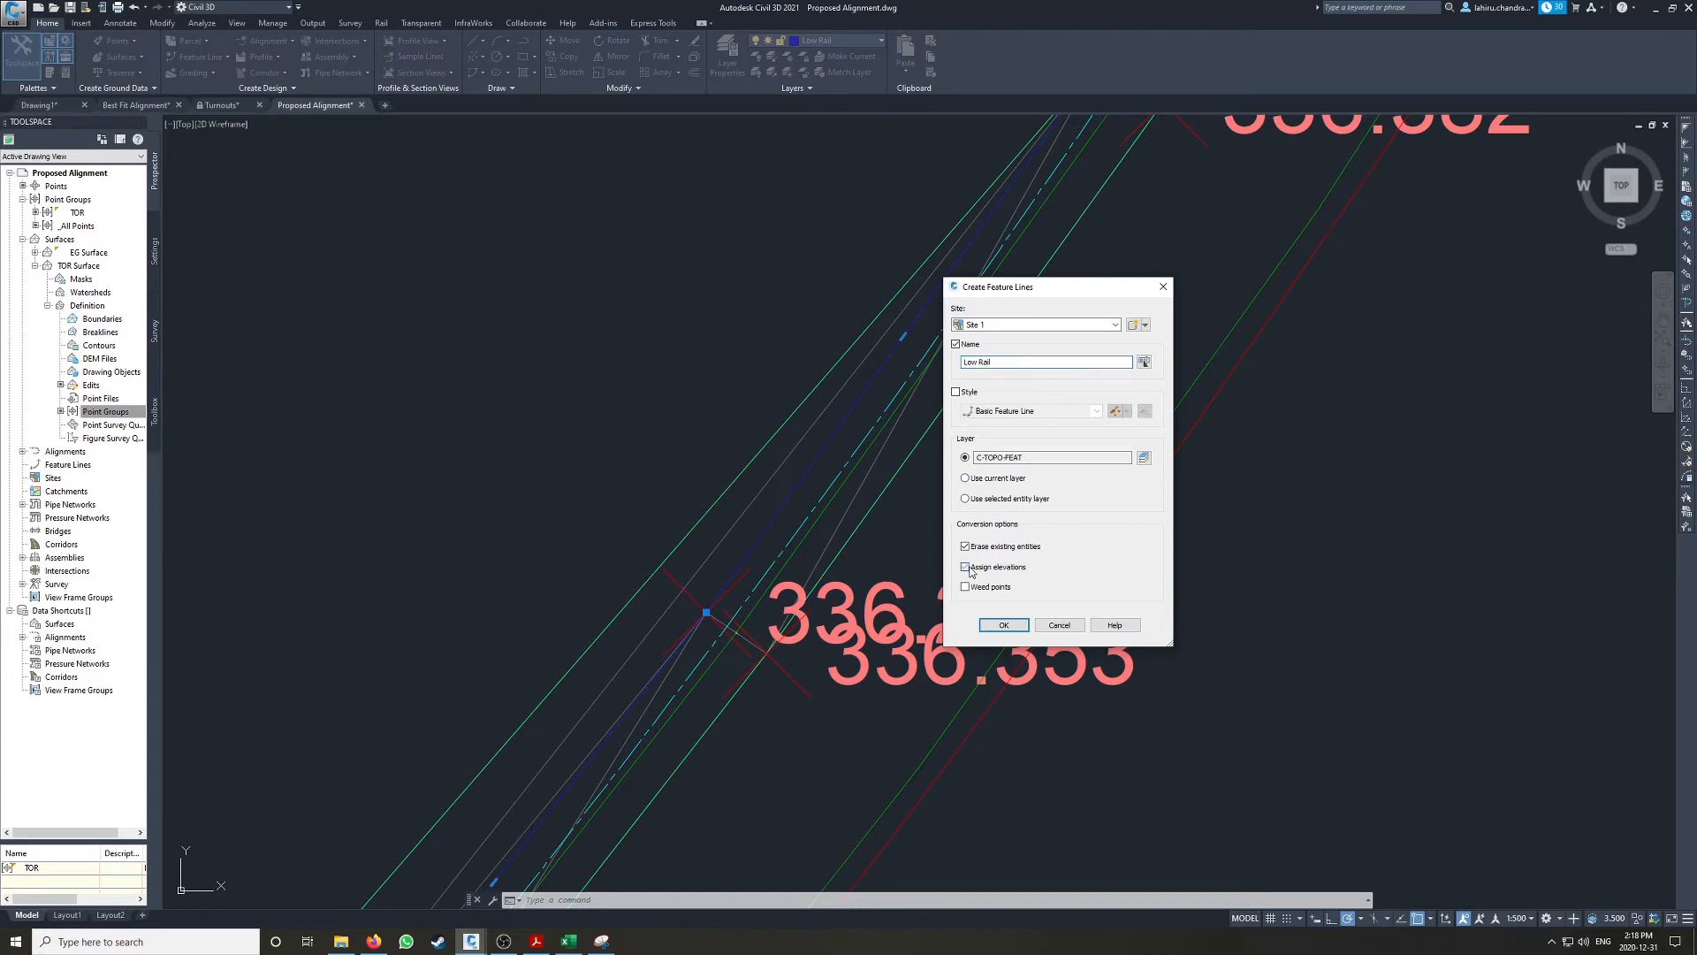
{"action": "left_click", "coordinate": [1004, 624]}
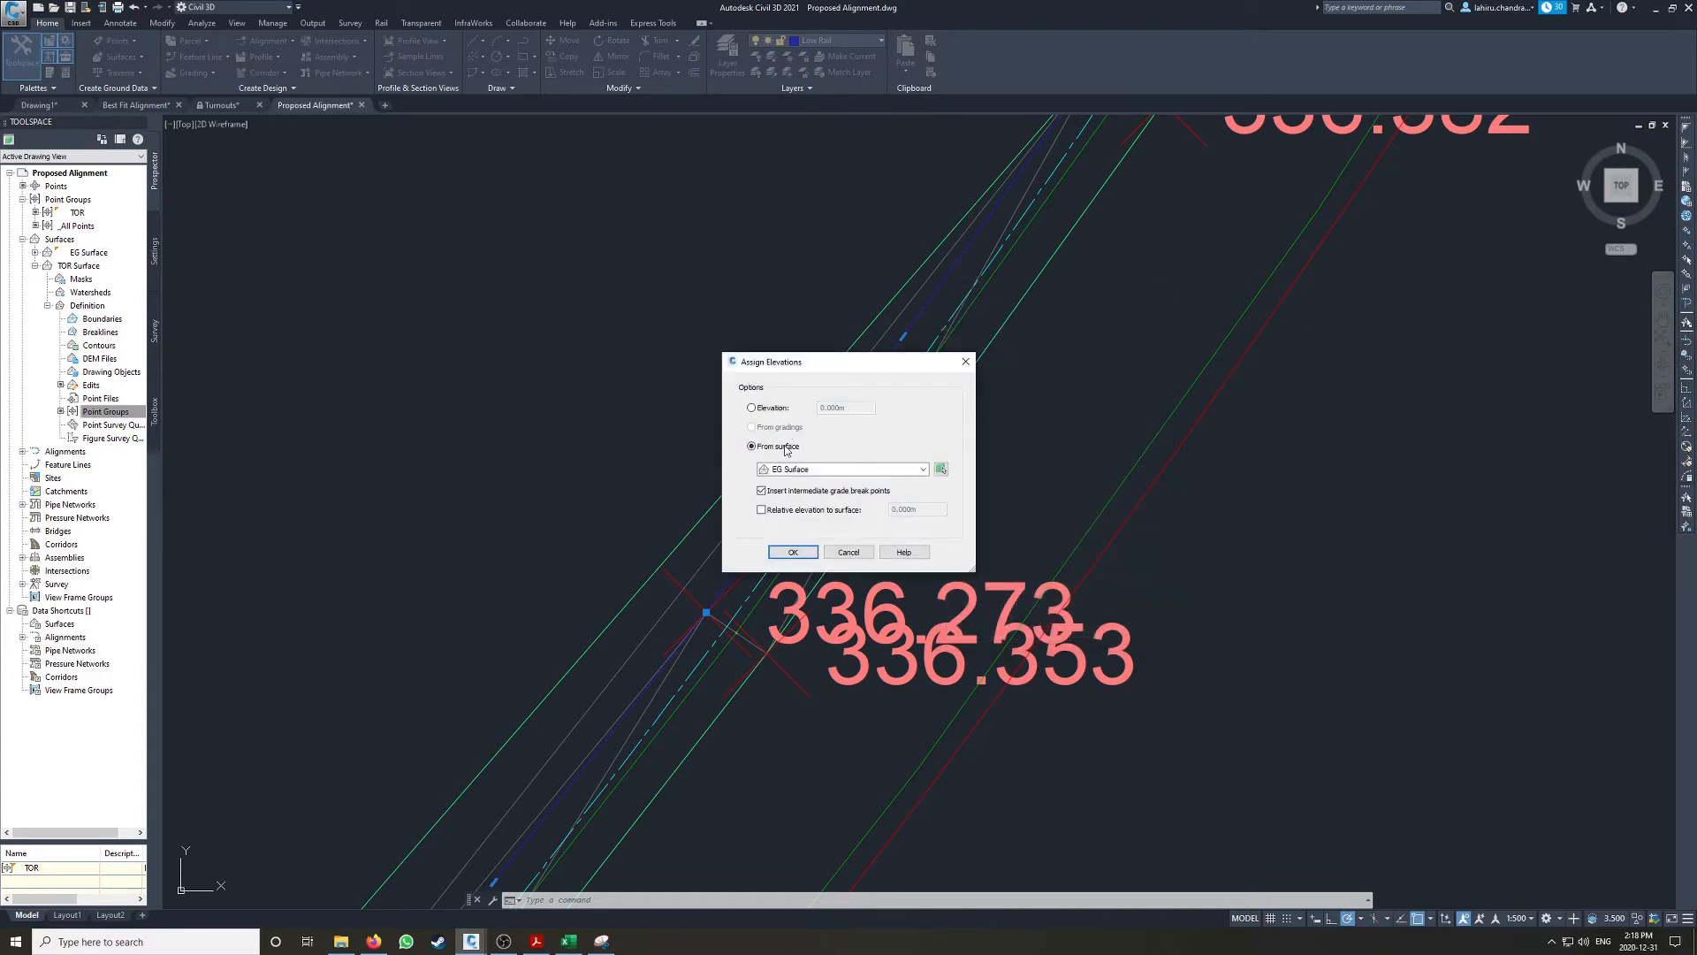
Step: Assign the Low Rail feature line's elevations from TOR Surface
{"action": "left_click", "coordinate": [799, 469]}
{"action": "left_click", "coordinate": [797, 496]}
{"action": "left_click", "coordinate": [793, 553]}
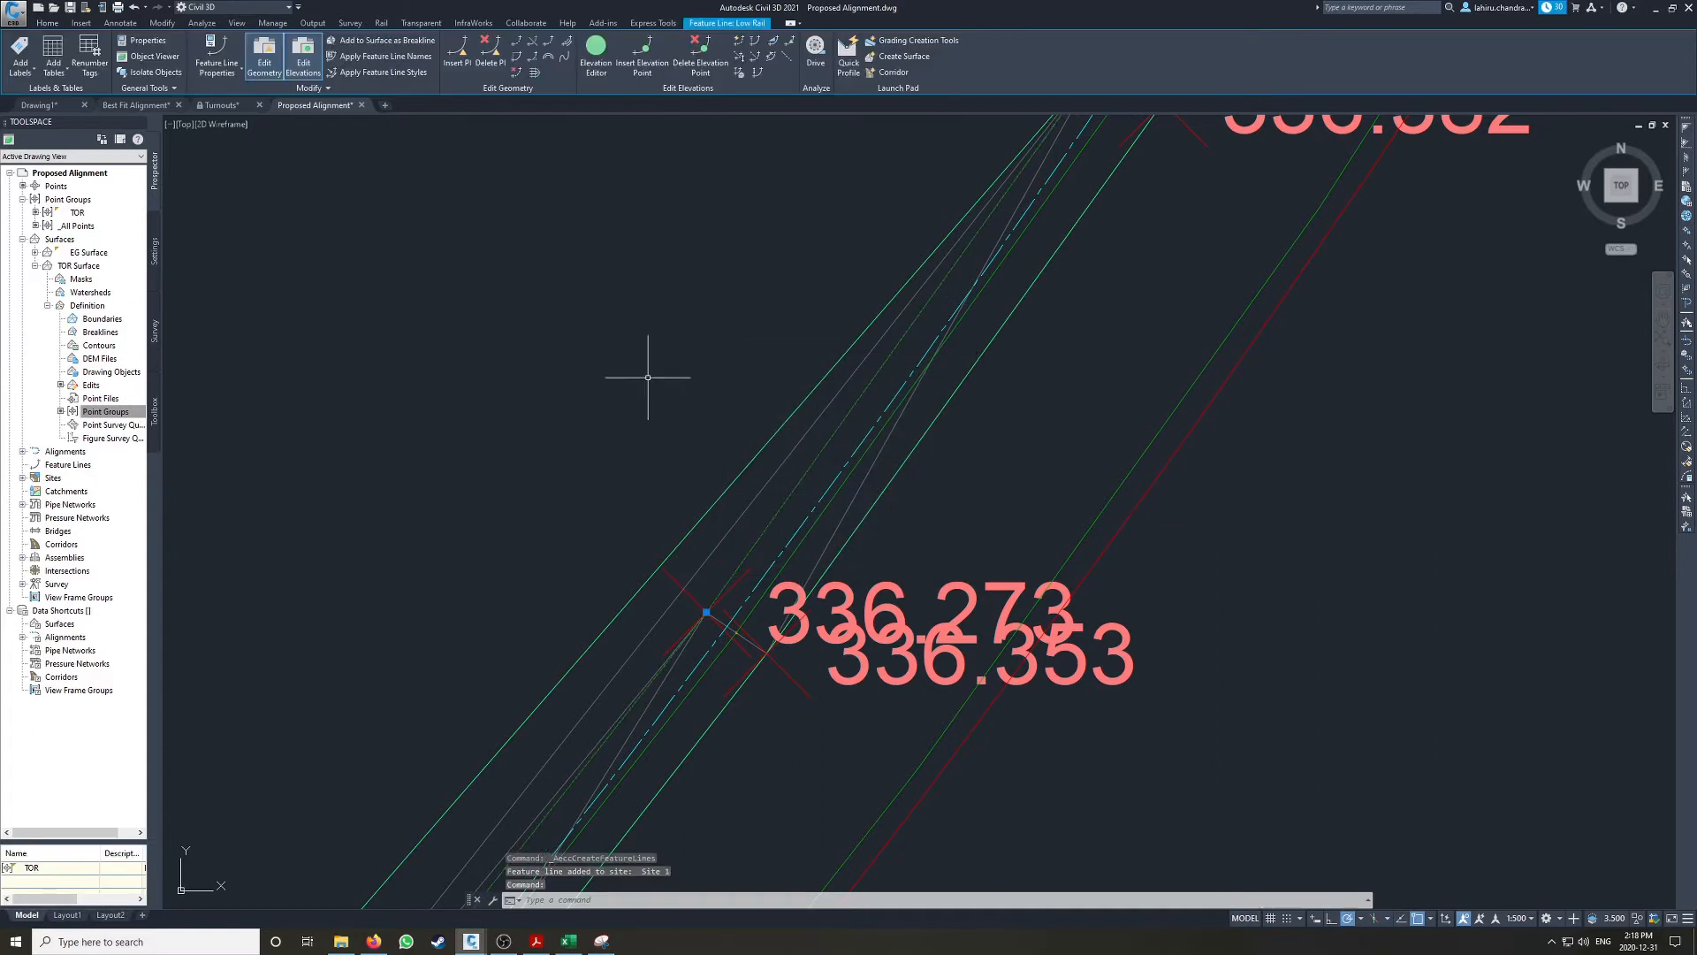
Step: Review the Low Rail feature line's stations and elevations in the Elevation Editor against the TOR point labels
{"action": "scroll", "coordinate": [679, 380], "scroll_direction": "down", "scroll_amount": 4}
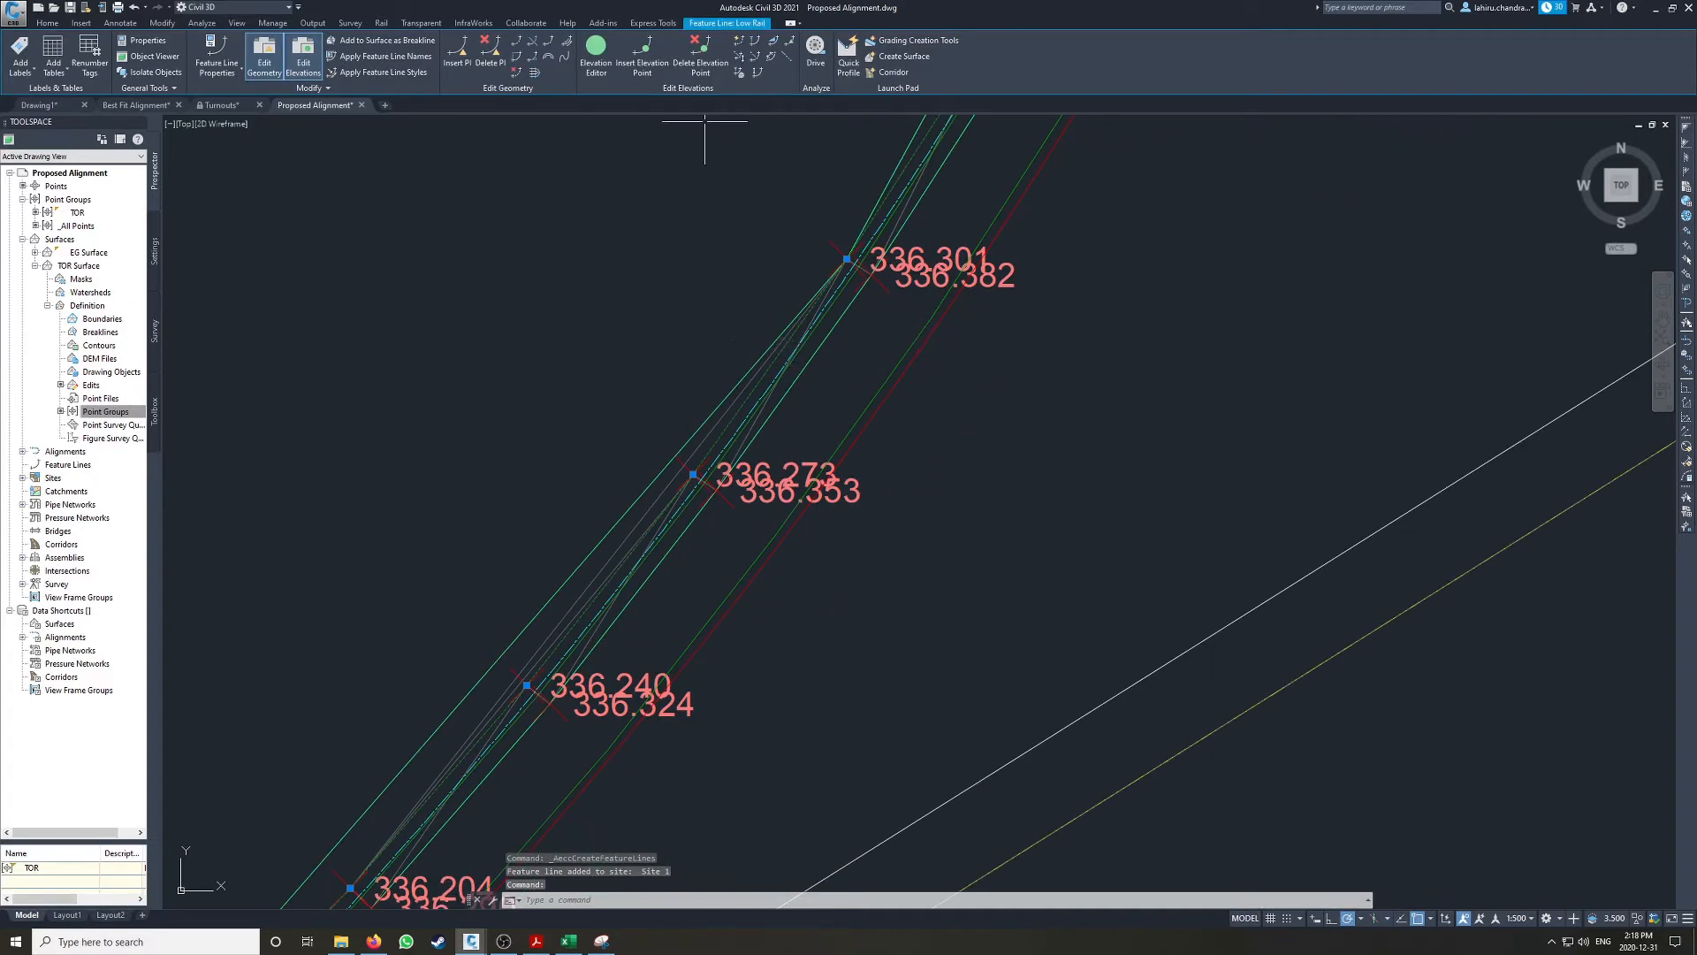
{"action": "left_click", "coordinate": [597, 49]}
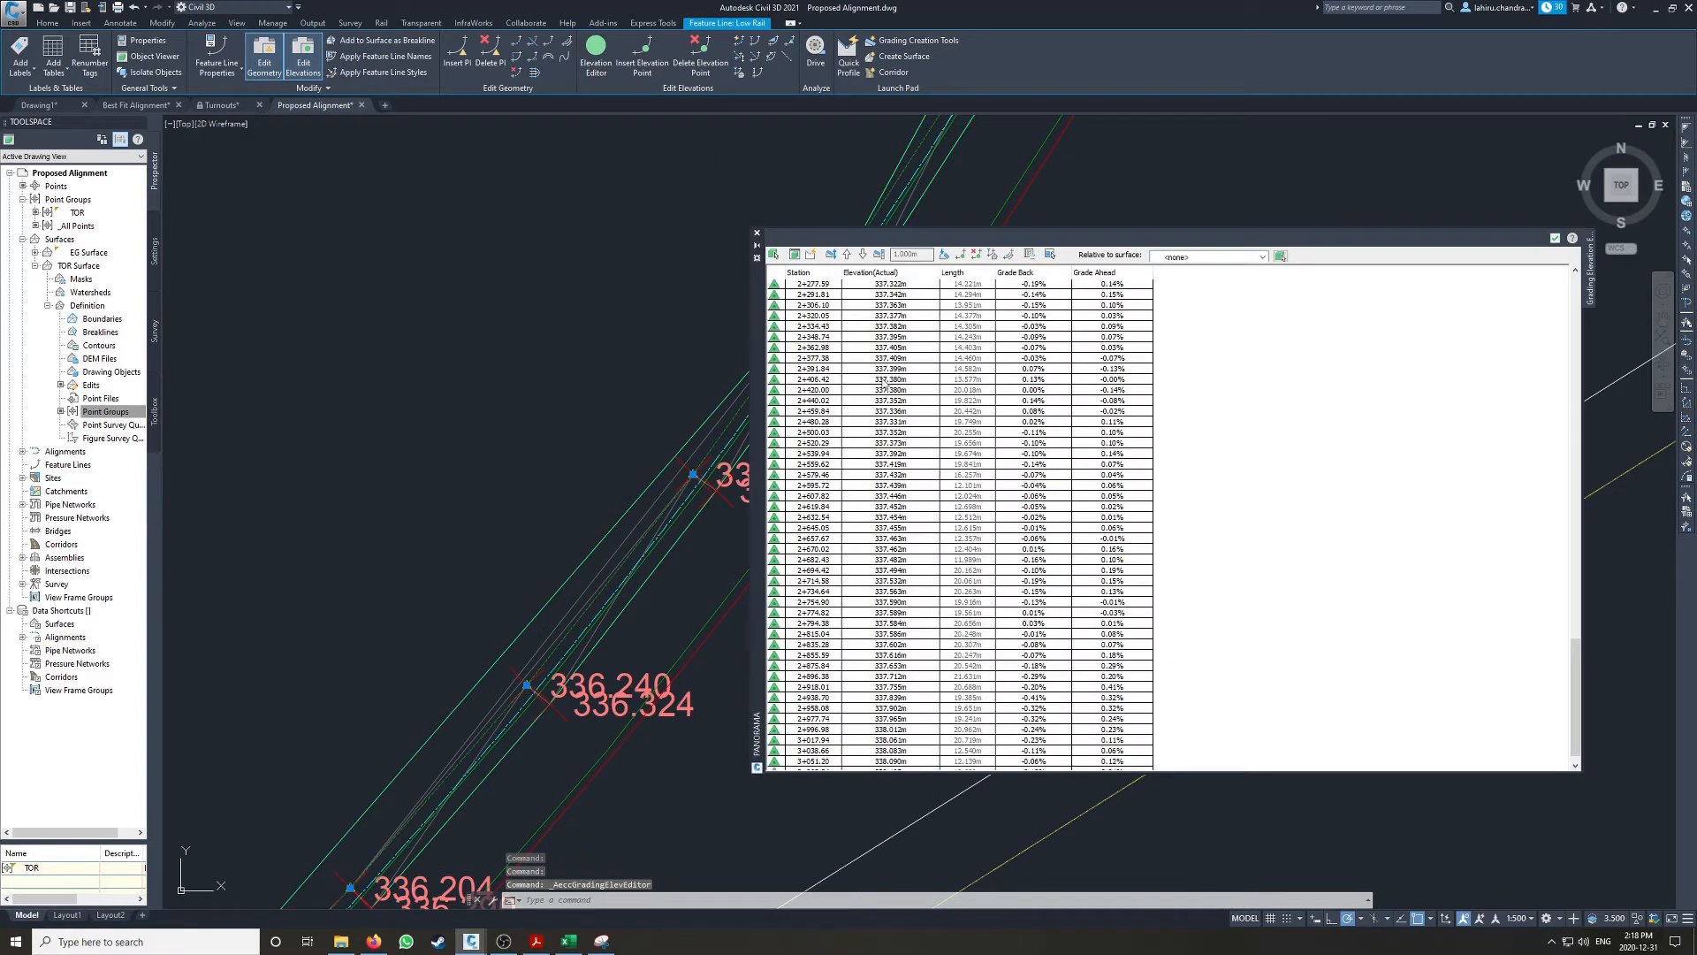
{"action": "middle_click_drag", "start_coordinate": [681, 405], "coordinate": [447, 412]}
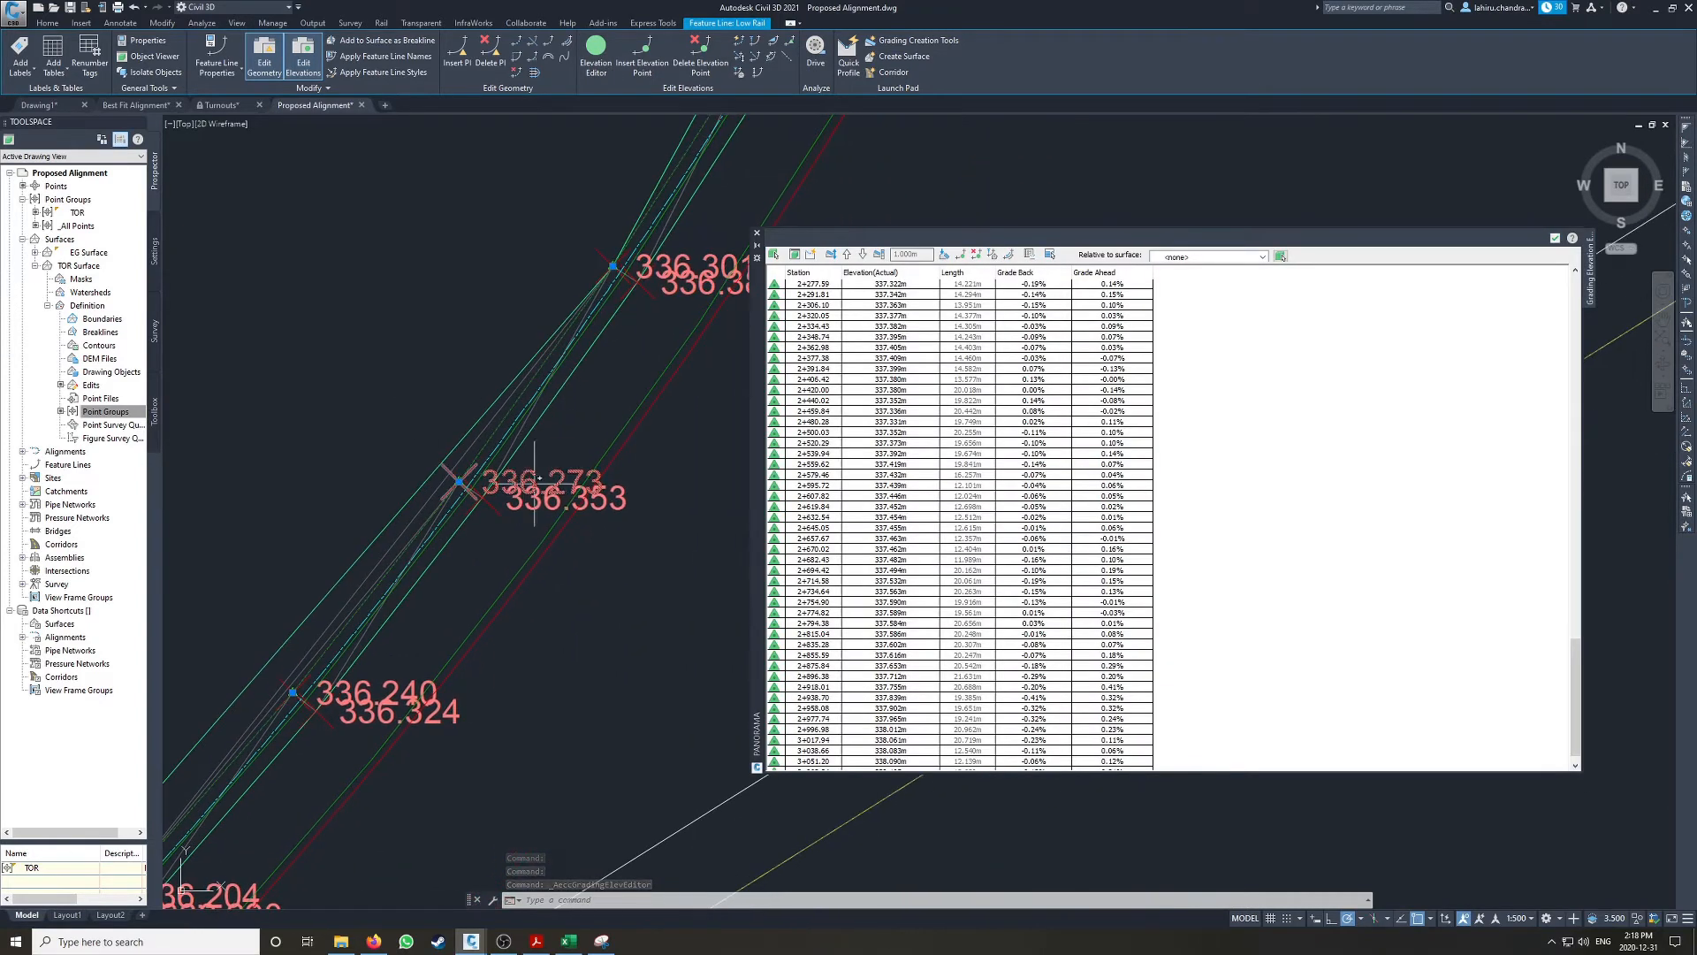
{"action": "scroll", "coordinate": [921, 384], "scroll_direction": "down", "scroll_amount": 1}
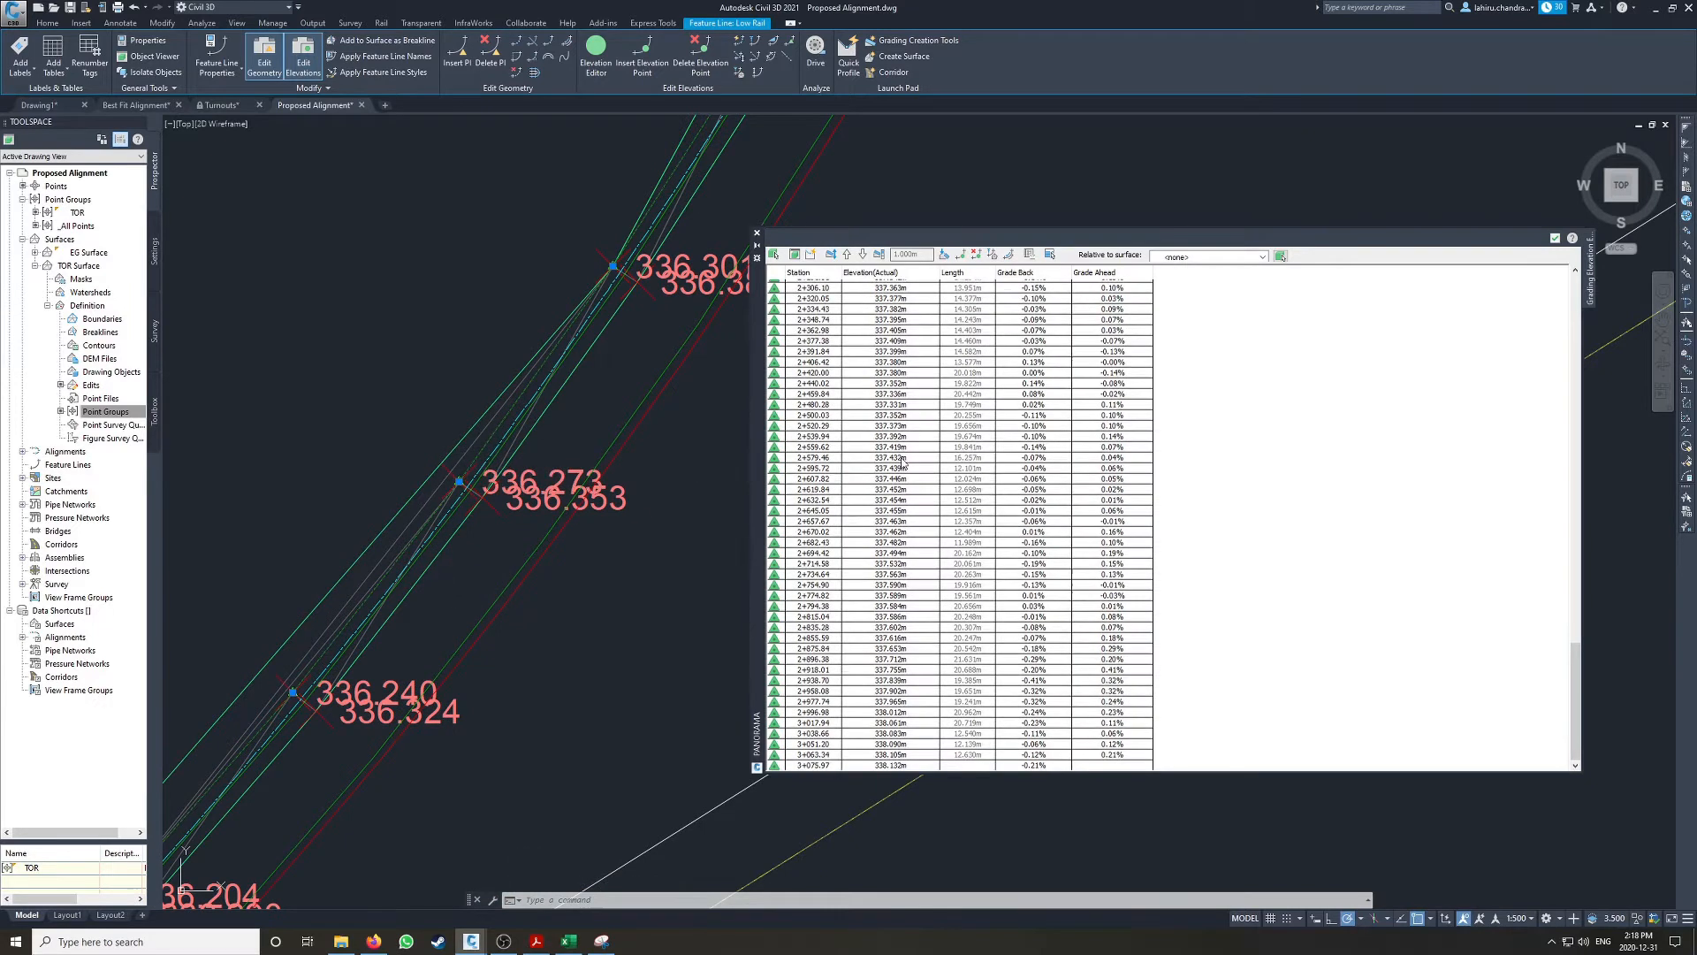
{"action": "scroll", "coordinate": [894, 460], "scroll_direction": "up", "scroll_amount": 10}
{"action": "left_click_drag", "start_coordinate": [1582, 588], "coordinate": [1581, 312]}
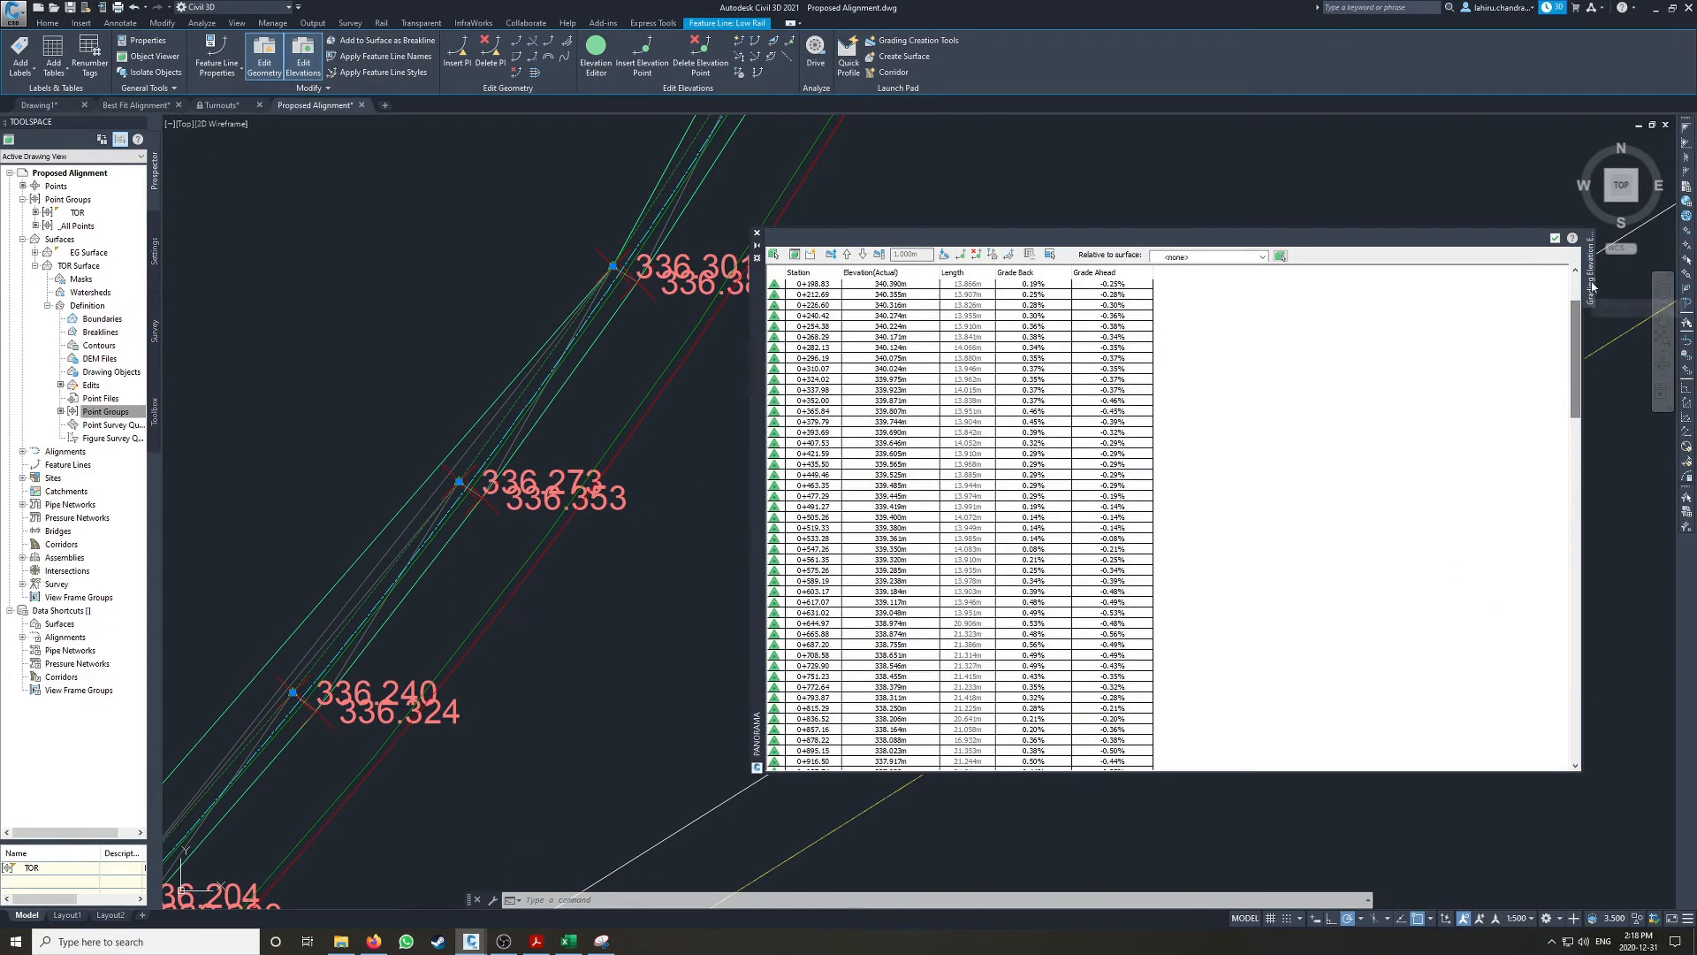
{"action": "left_click", "coordinate": [1555, 239]}
Step: Move the Low Rail feature line from layer C-TOPO-FEAT to the Low Rail layer and deselect it
{"action": "right_click", "coordinate": [490, 378]}
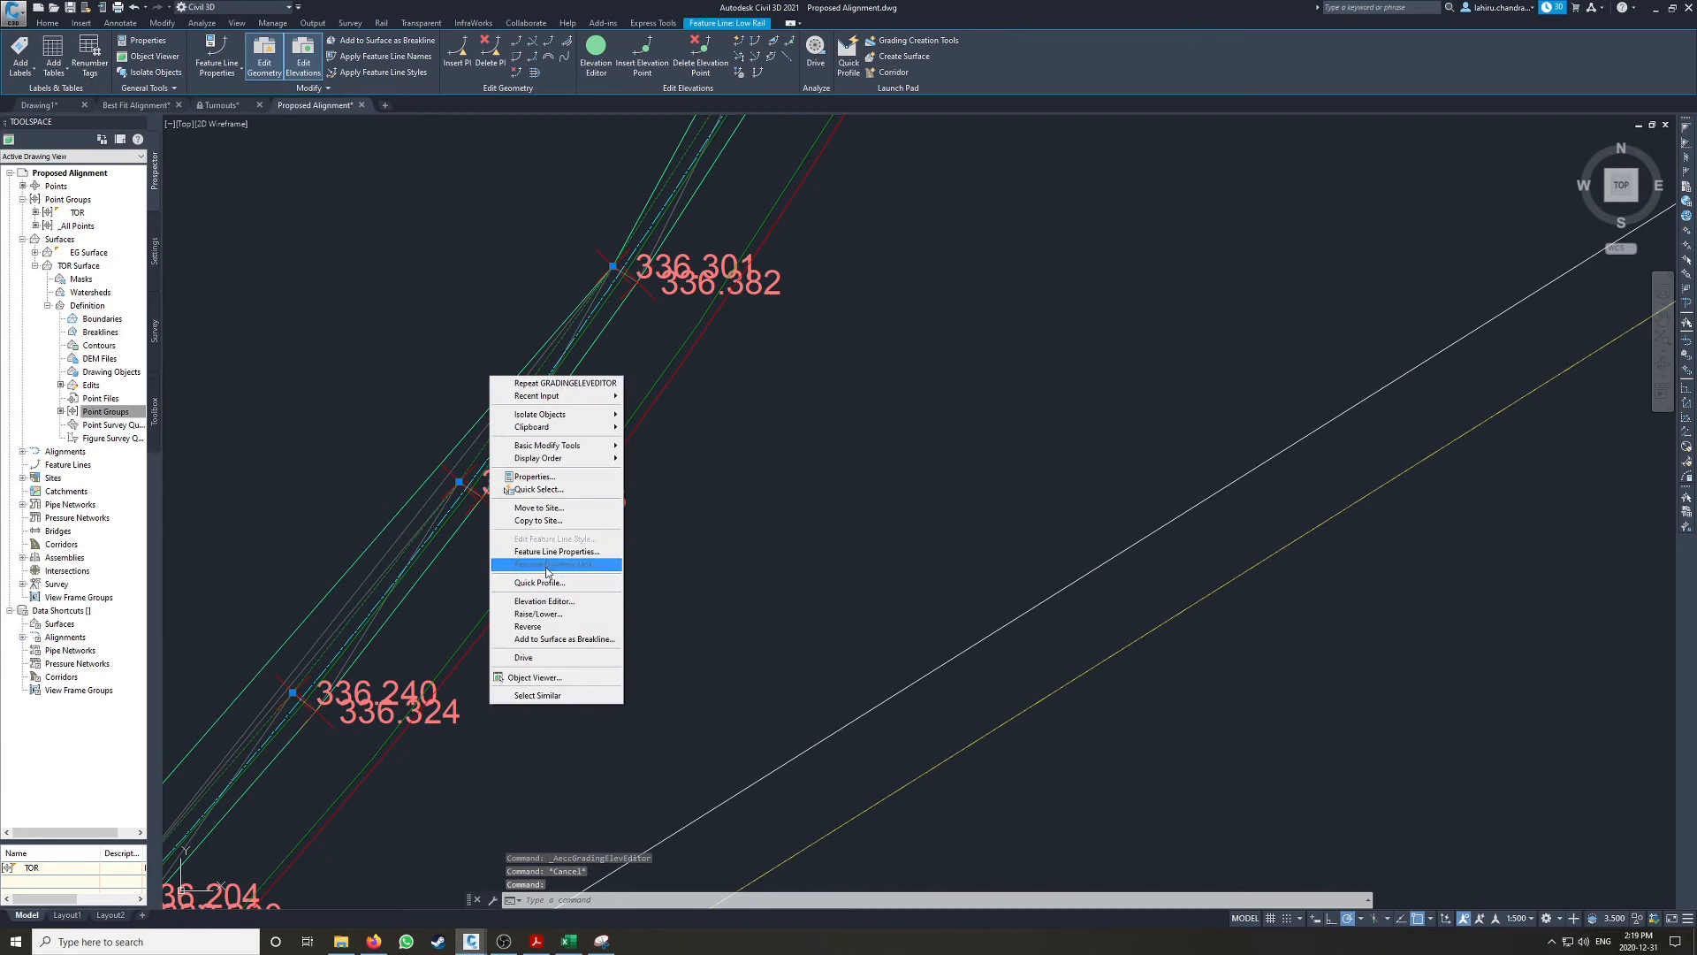
{"action": "key", "text": "Escape"}
{"action": "key", "text": "ctrl+1"}
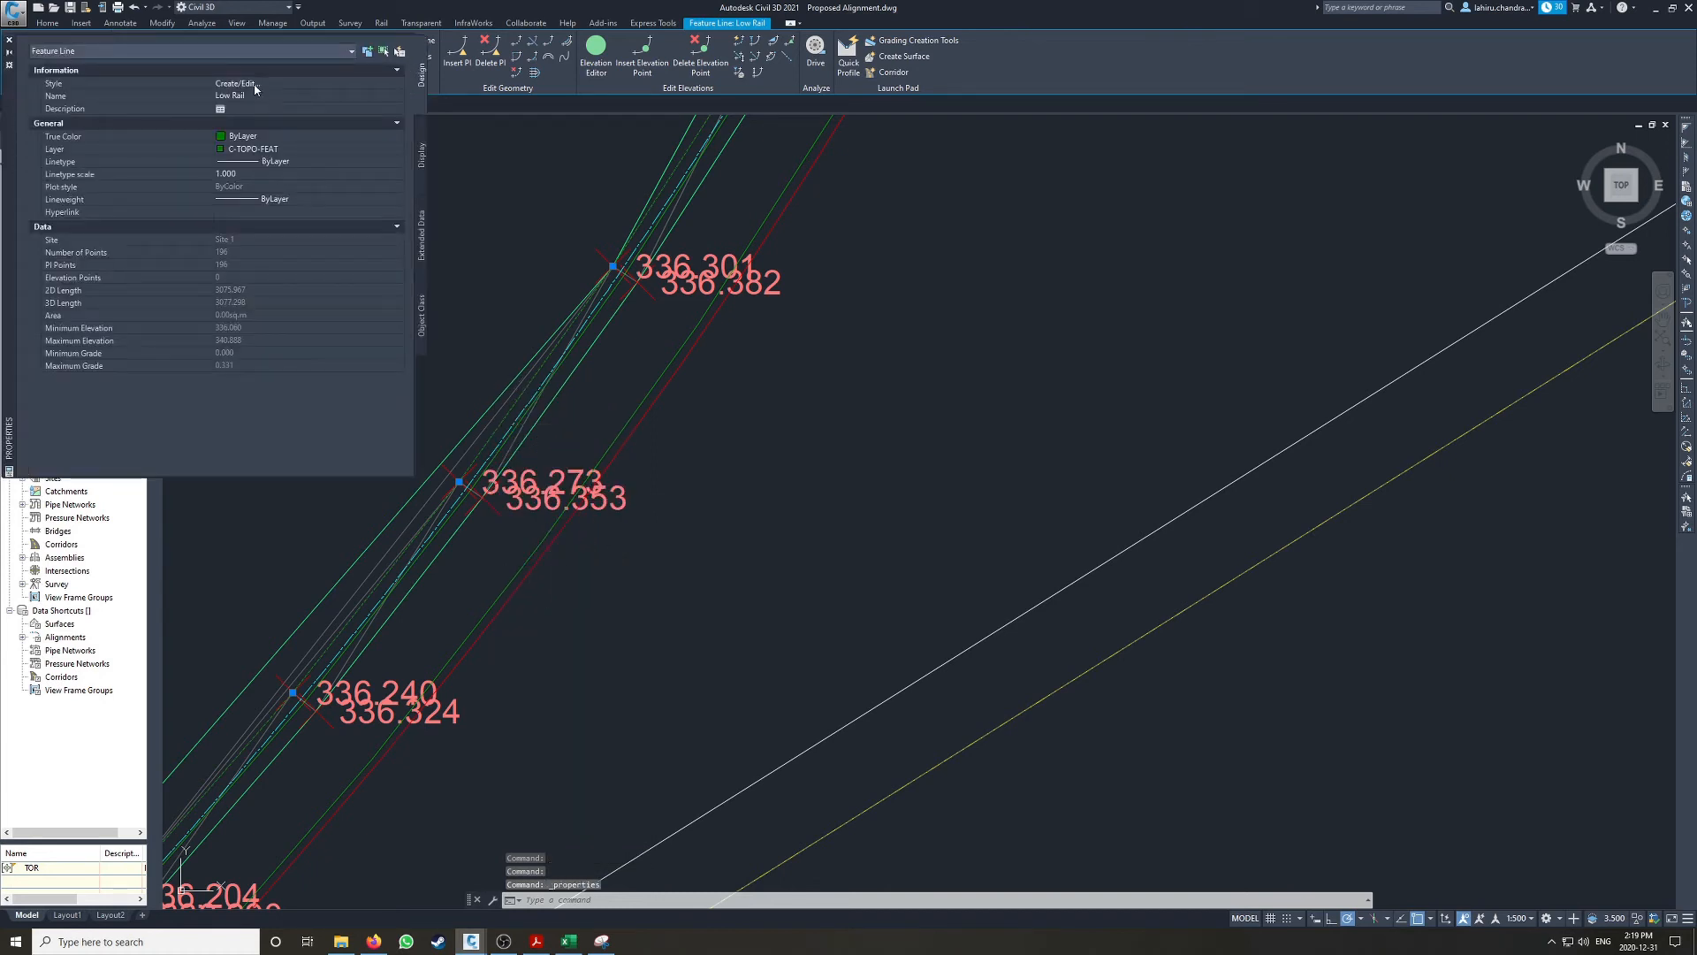
{"action": "left_click", "coordinate": [272, 149]}
{"action": "left_click", "coordinate": [271, 150]}
{"action": "left_click", "coordinate": [271, 150]}
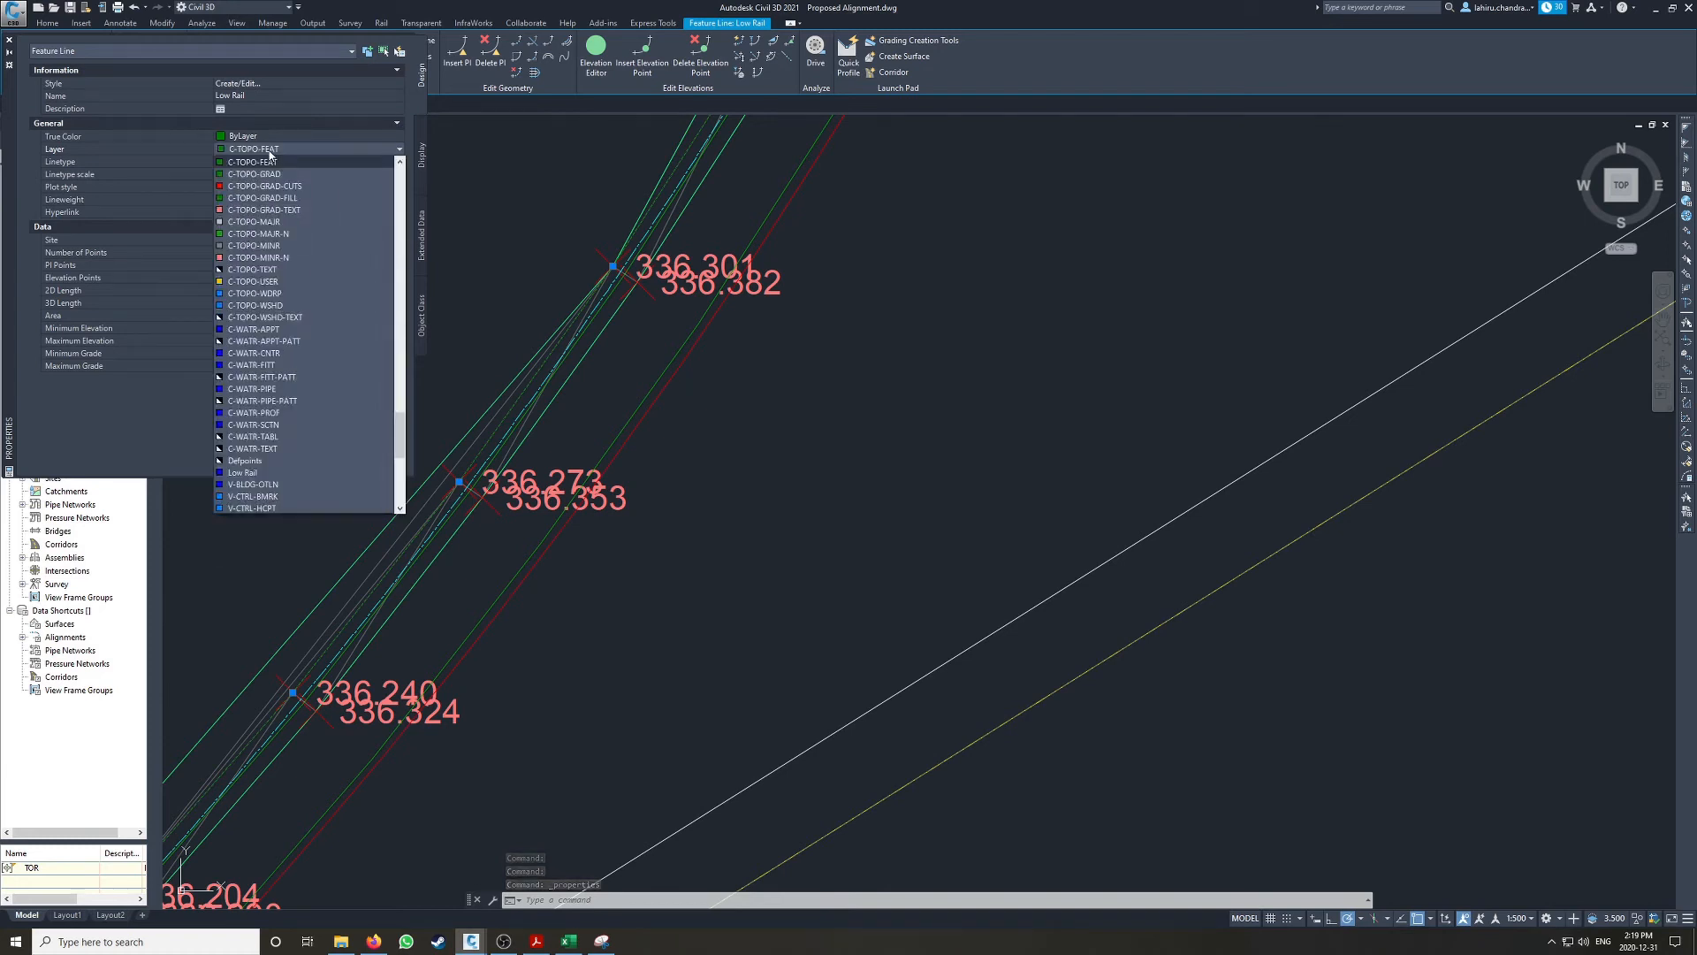
{"action": "left_click", "coordinate": [258, 358]}
{"action": "key", "text": "Escape"}
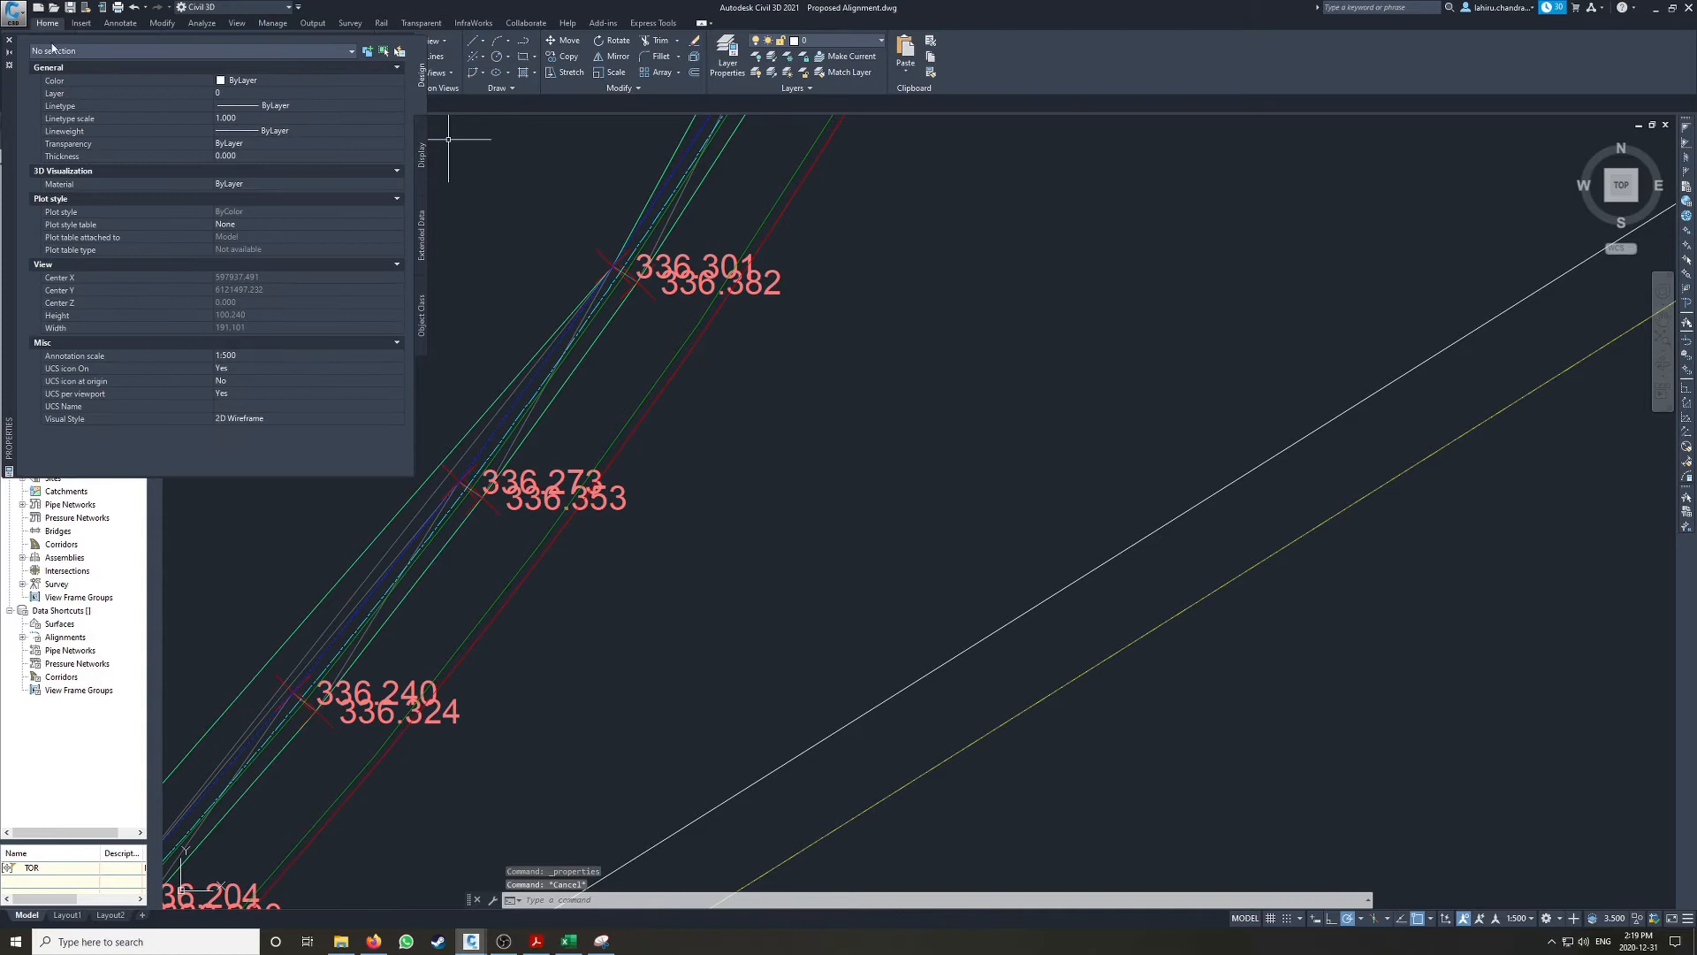
{"action": "left_click", "coordinate": [10, 41]}
Step: Examine the rail lines and point labels along the curve and identify the alignment running beside them
{"action": "scroll", "coordinate": [416, 460], "scroll_direction": "down", "scroll_amount": 5}
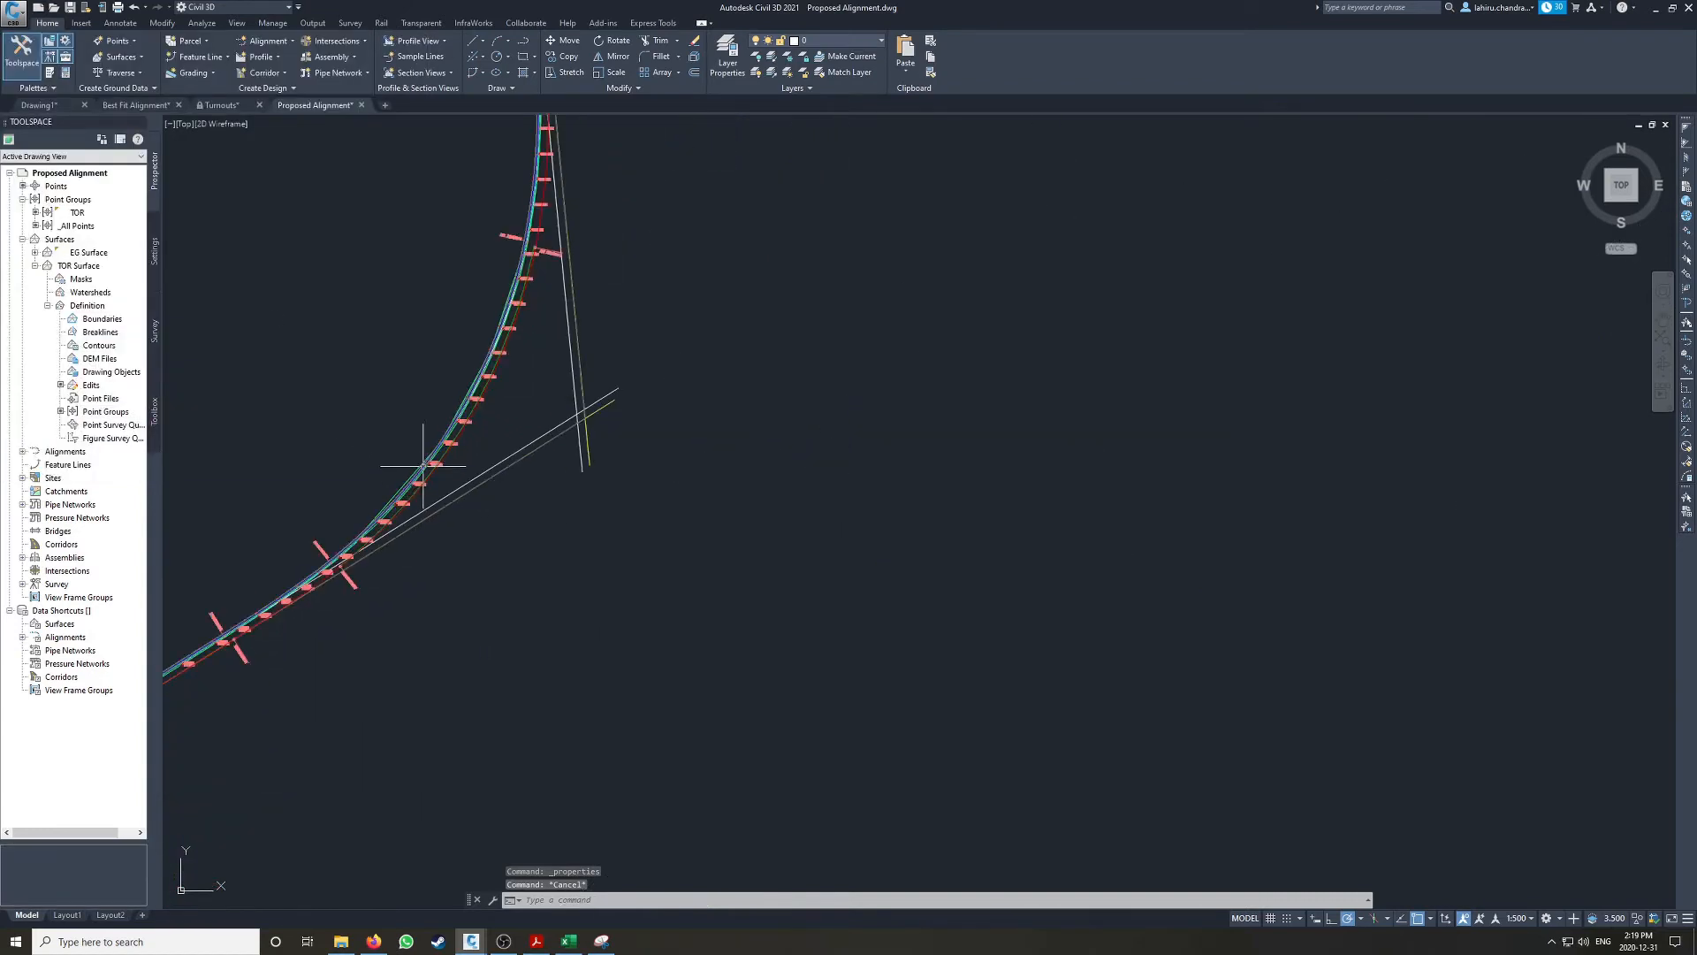
{"action": "scroll", "coordinate": [420, 455], "scroll_direction": "up", "scroll_amount": 5}
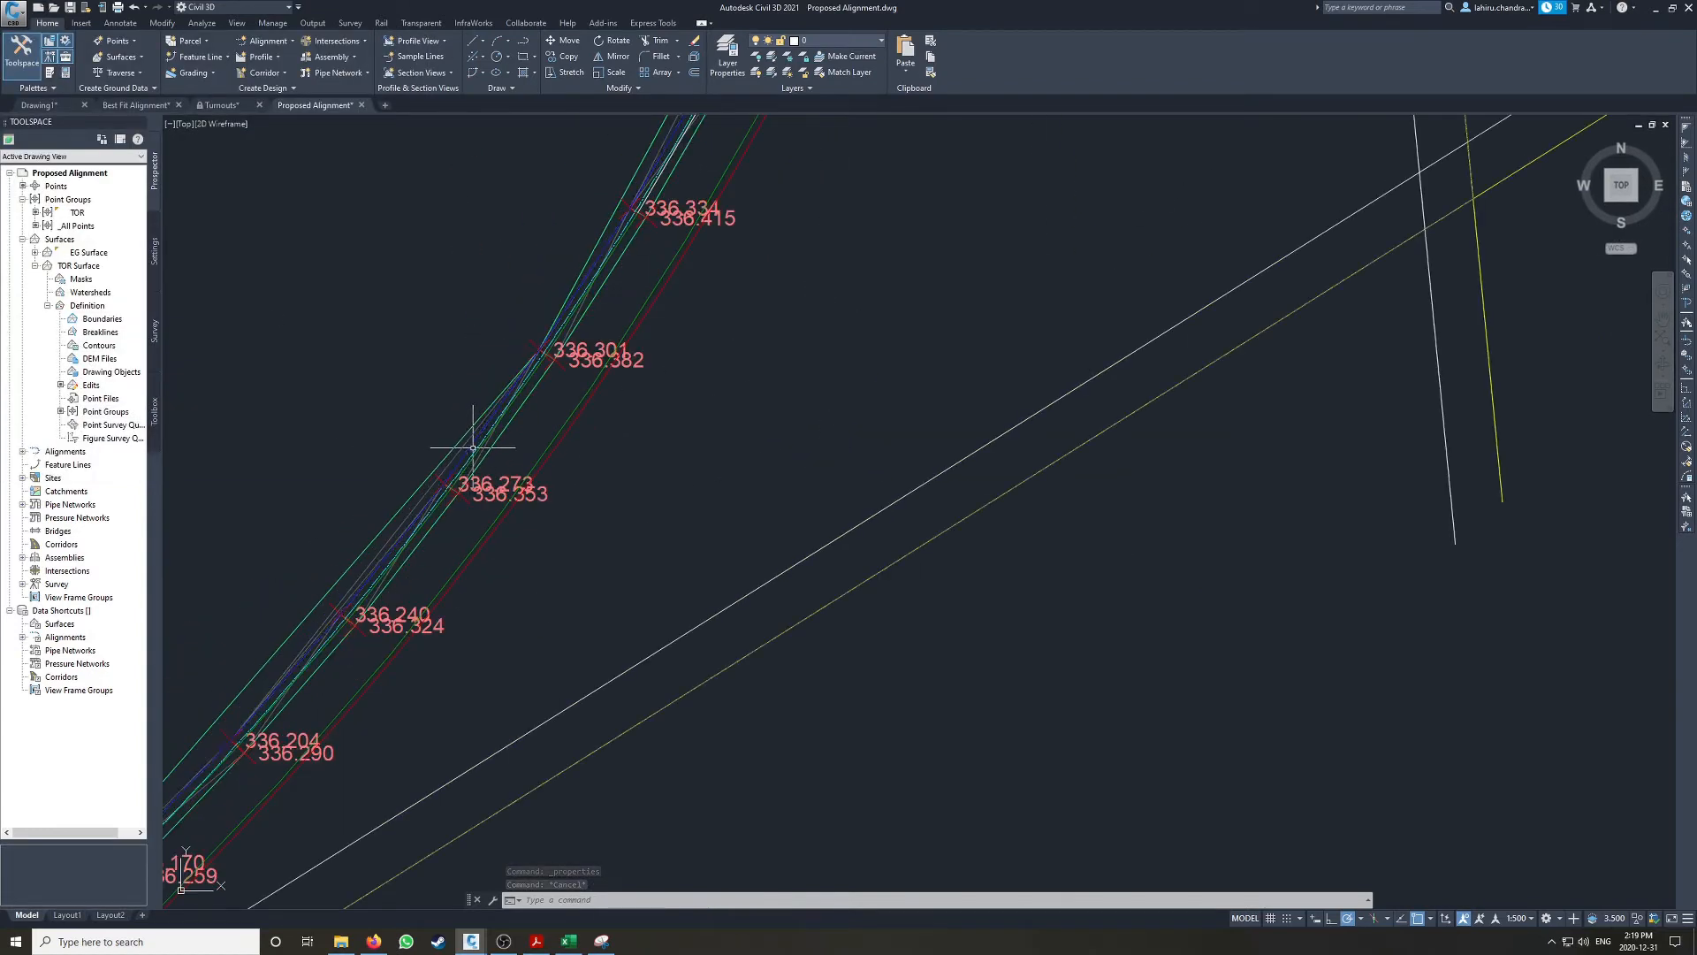
{"action": "scroll", "coordinate": [557, 345], "scroll_direction": "up", "scroll_amount": 2}
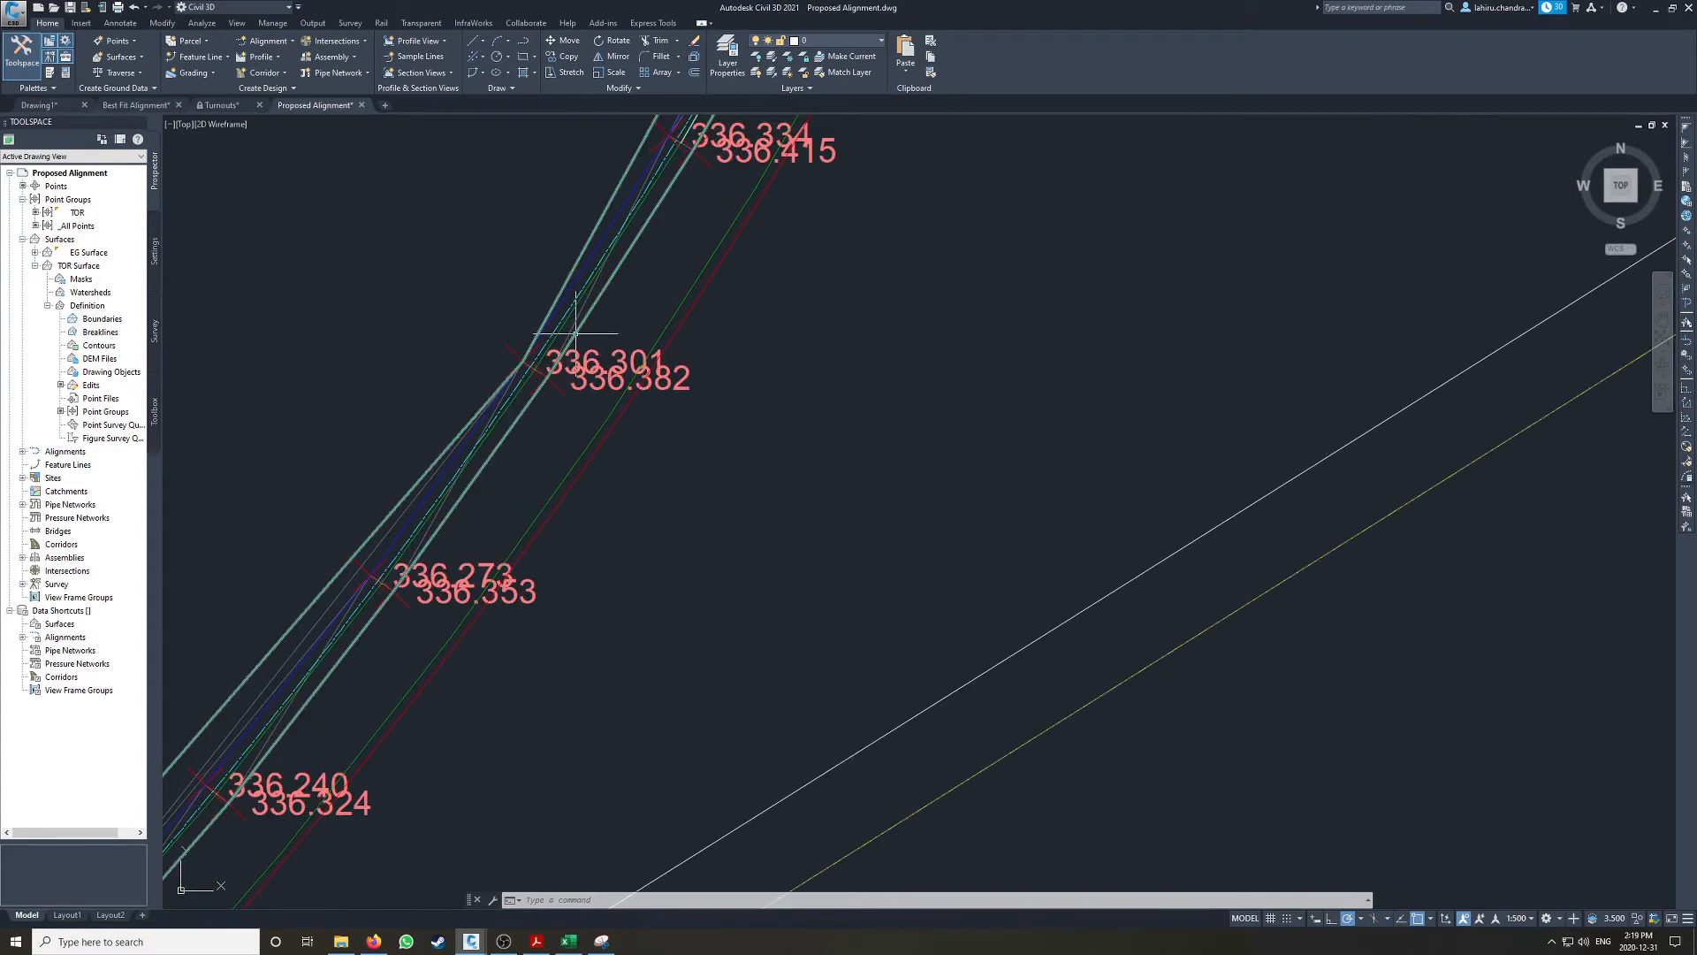
{"action": "left_click", "coordinate": [686, 316]}
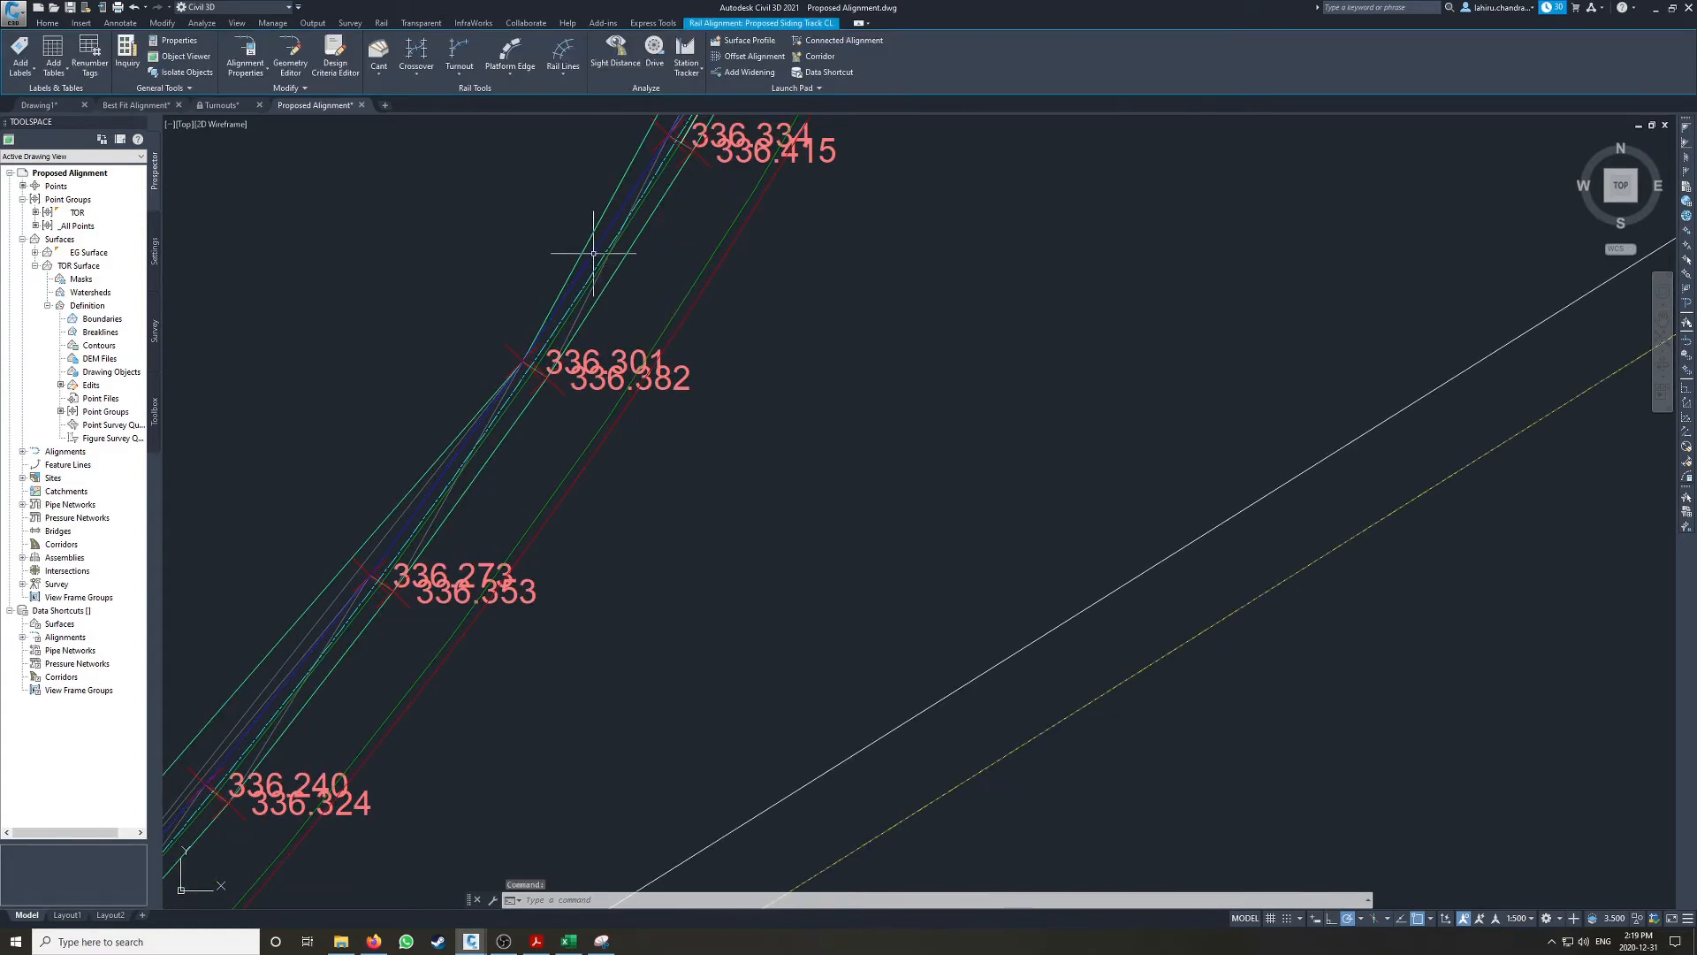
{"action": "scroll", "coordinate": [707, 361], "scroll_direction": "down", "scroll_amount": 8}
{"action": "key", "text": "Escape"}
{"action": "key", "text": "Escape"}
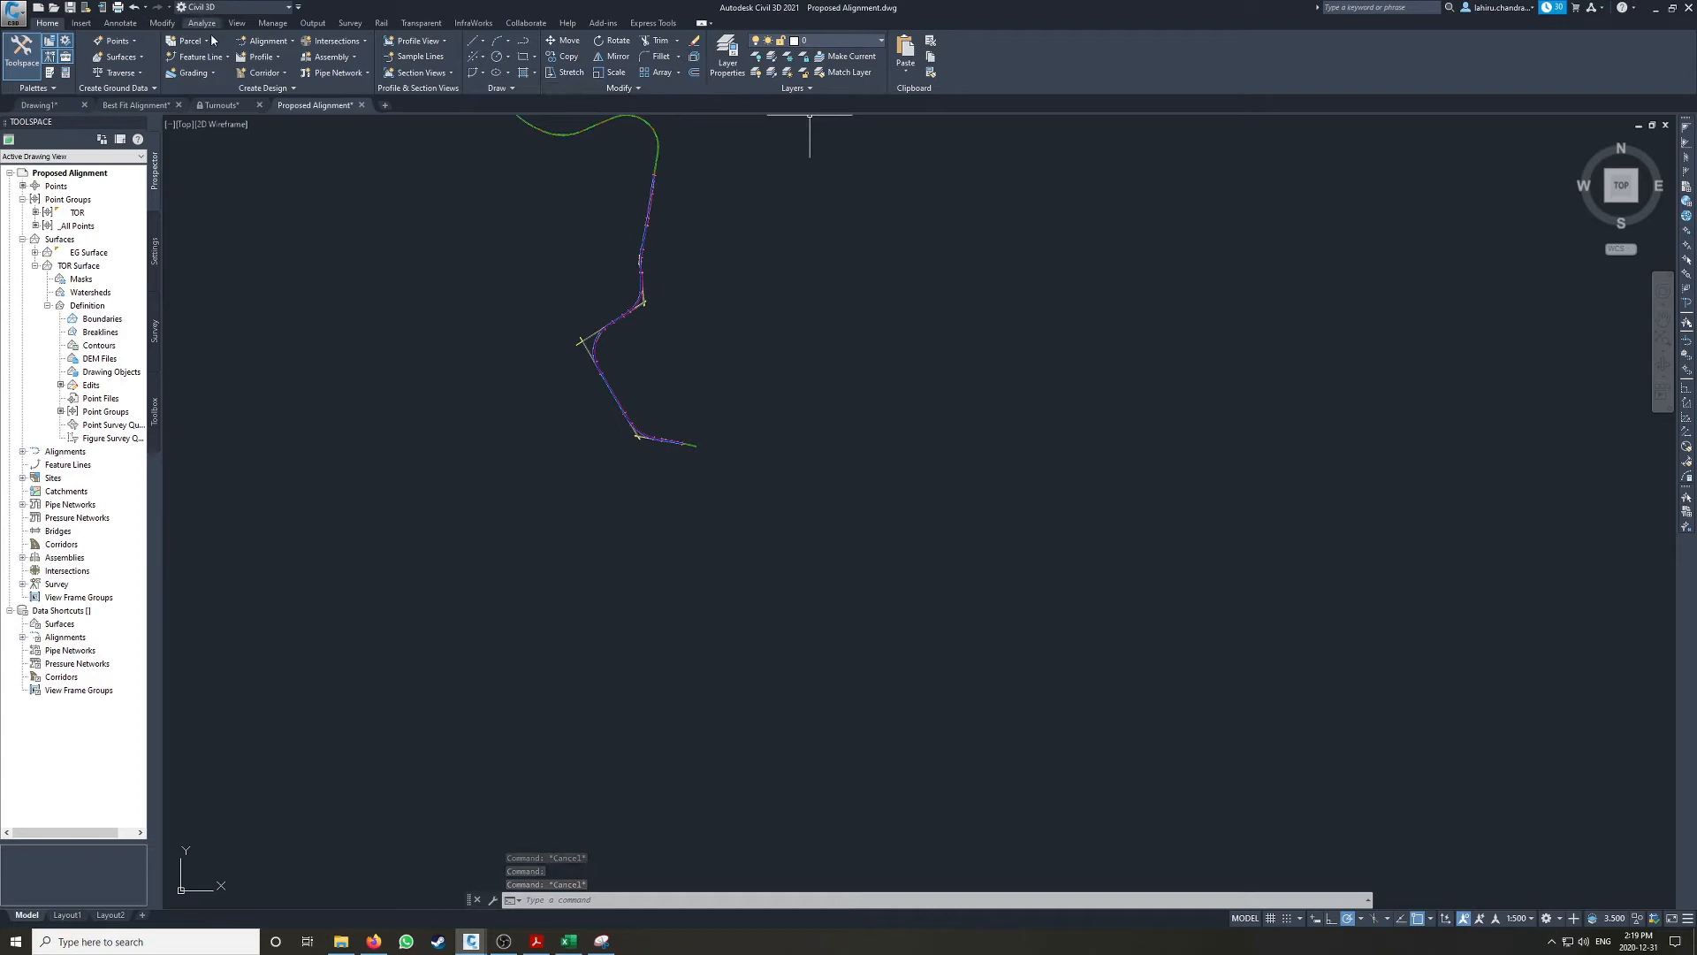
Step: Create a profile view for the Proposed Siding Track CL alignment with its EG Surface profile, placed in empty space below the plan
{"action": "left_click", "coordinate": [276, 58]}
{"action": "left_click", "coordinate": [284, 76]}
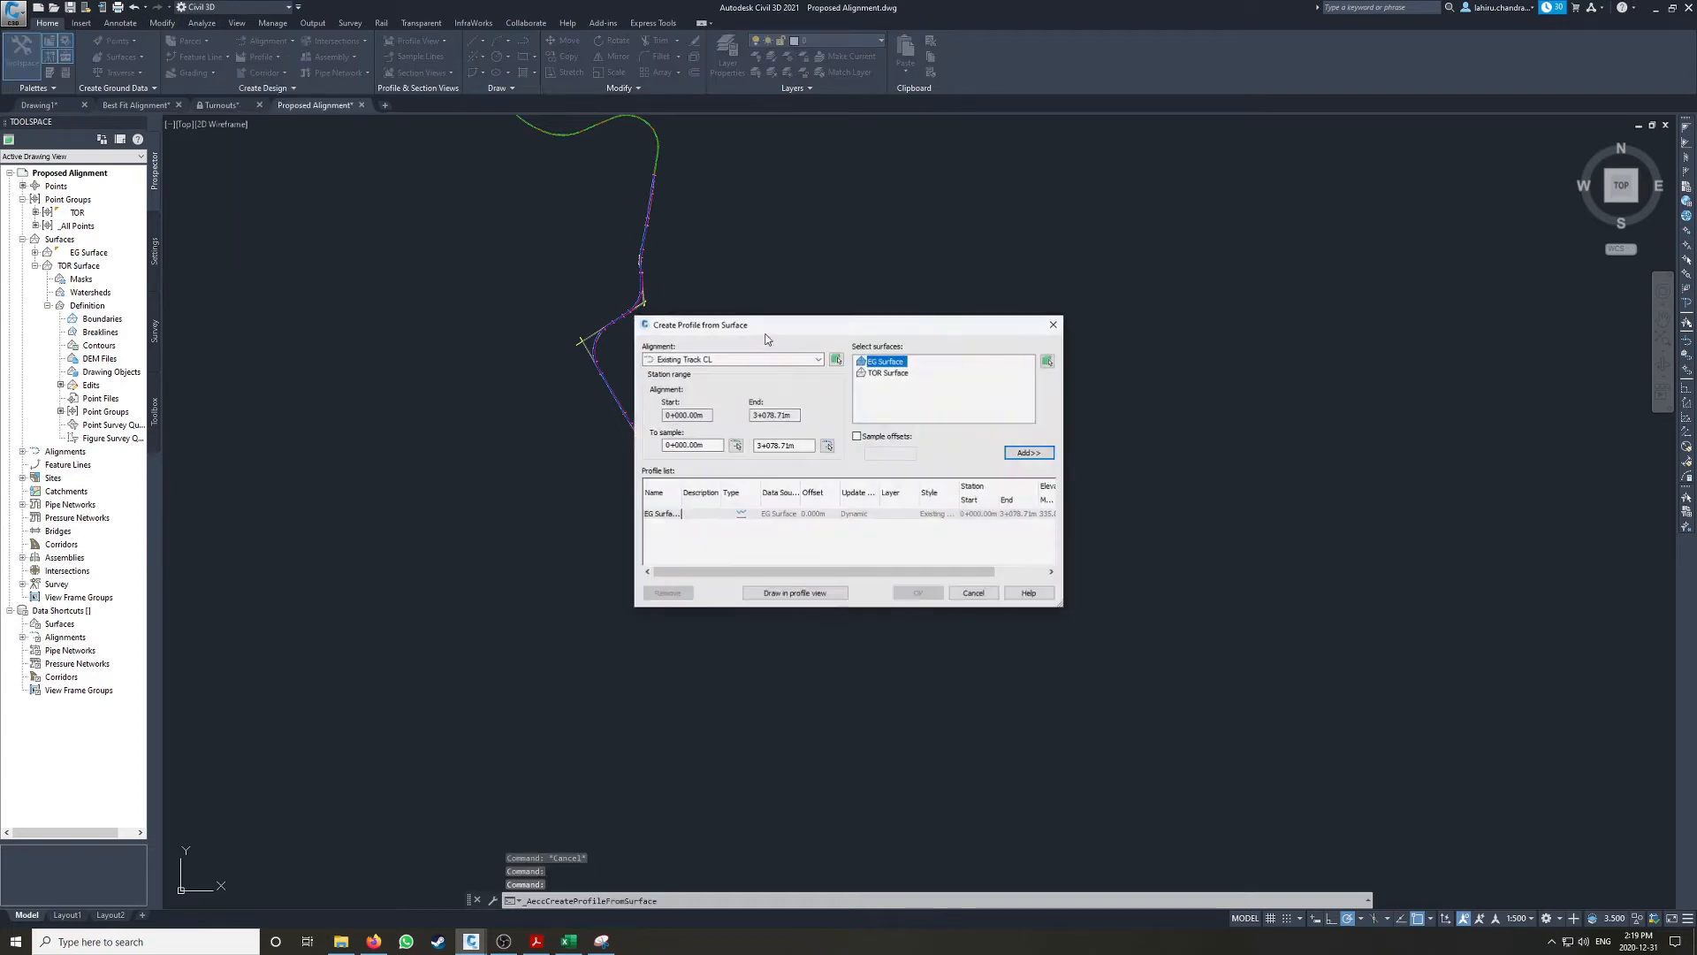
{"action": "left_click", "coordinate": [691, 360]}
{"action": "left_click", "coordinate": [708, 383]}
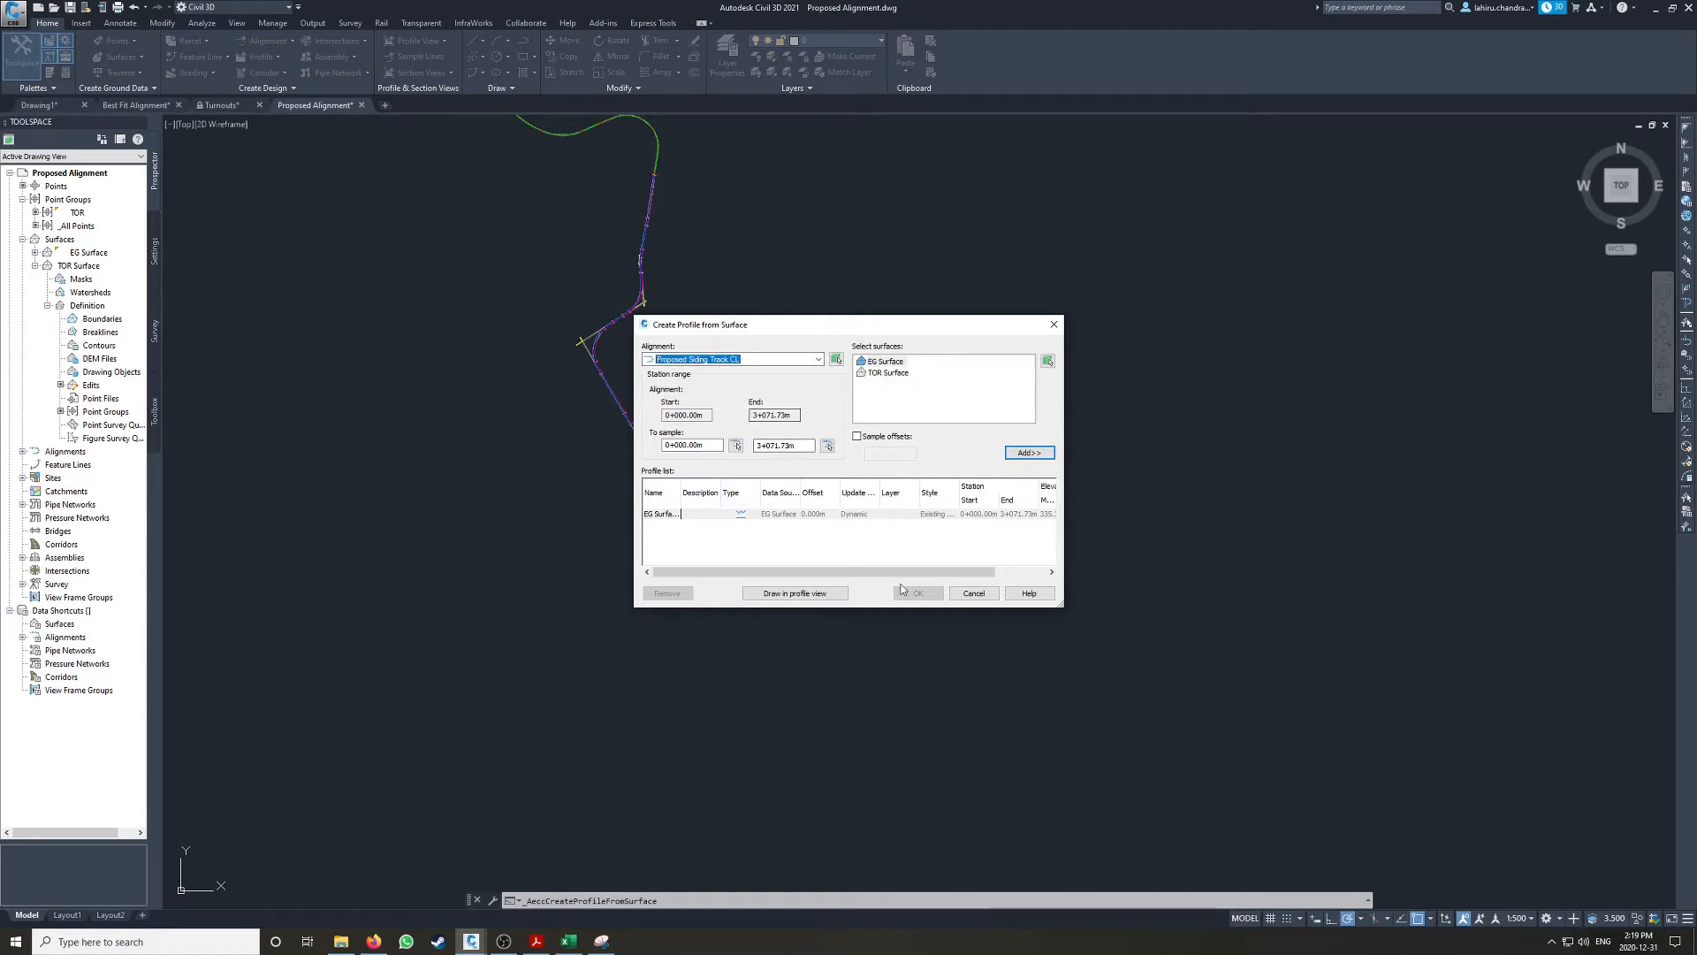
{"action": "left_click", "coordinate": [807, 596]}
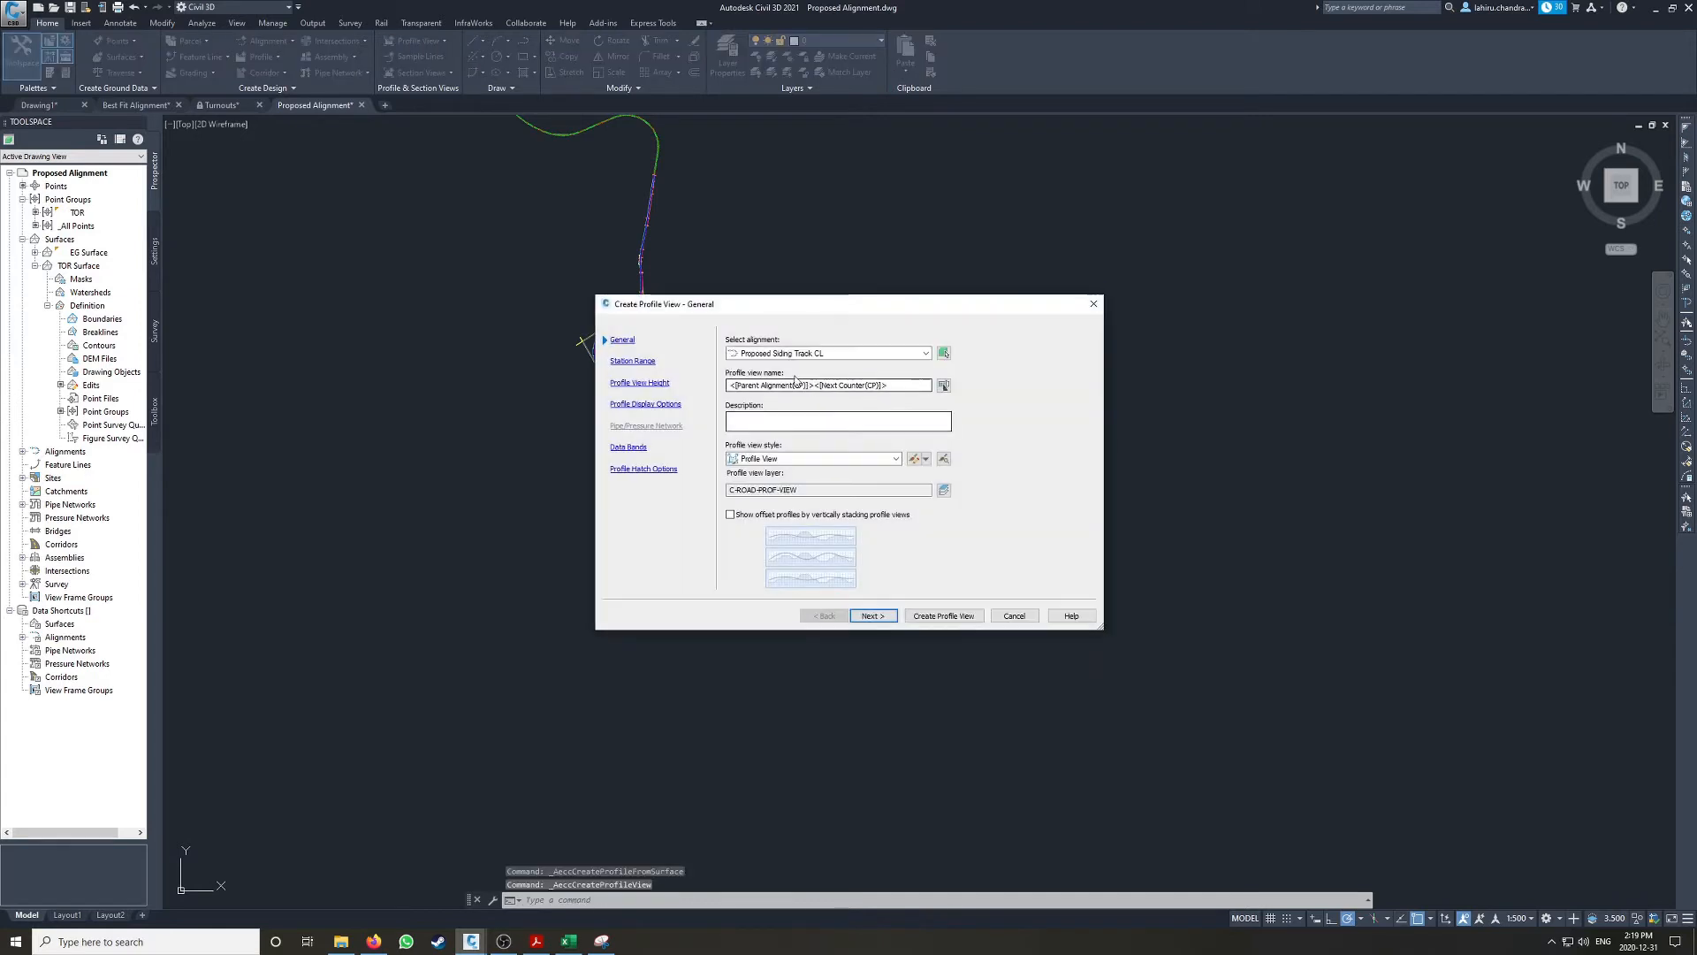
{"action": "left_click", "coordinate": [944, 615]}
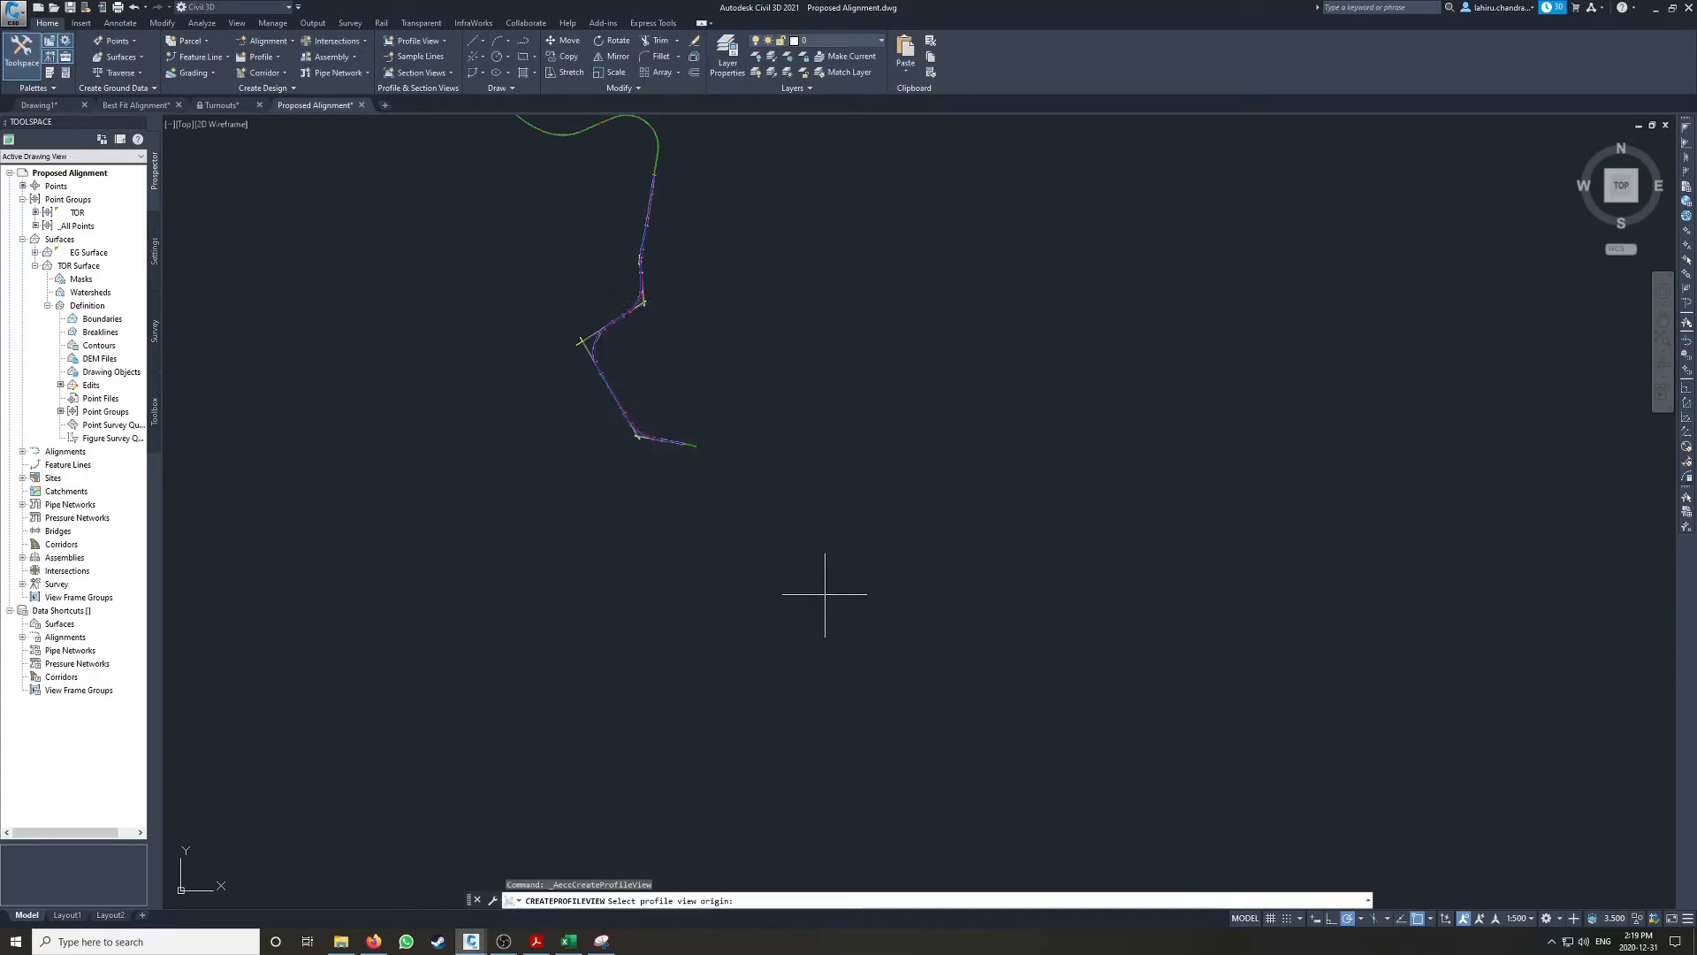
{"action": "left_click", "coordinate": [667, 621]}
{"action": "scroll", "coordinate": [573, 609], "scroll_direction": "up", "scroll_amount": 4}
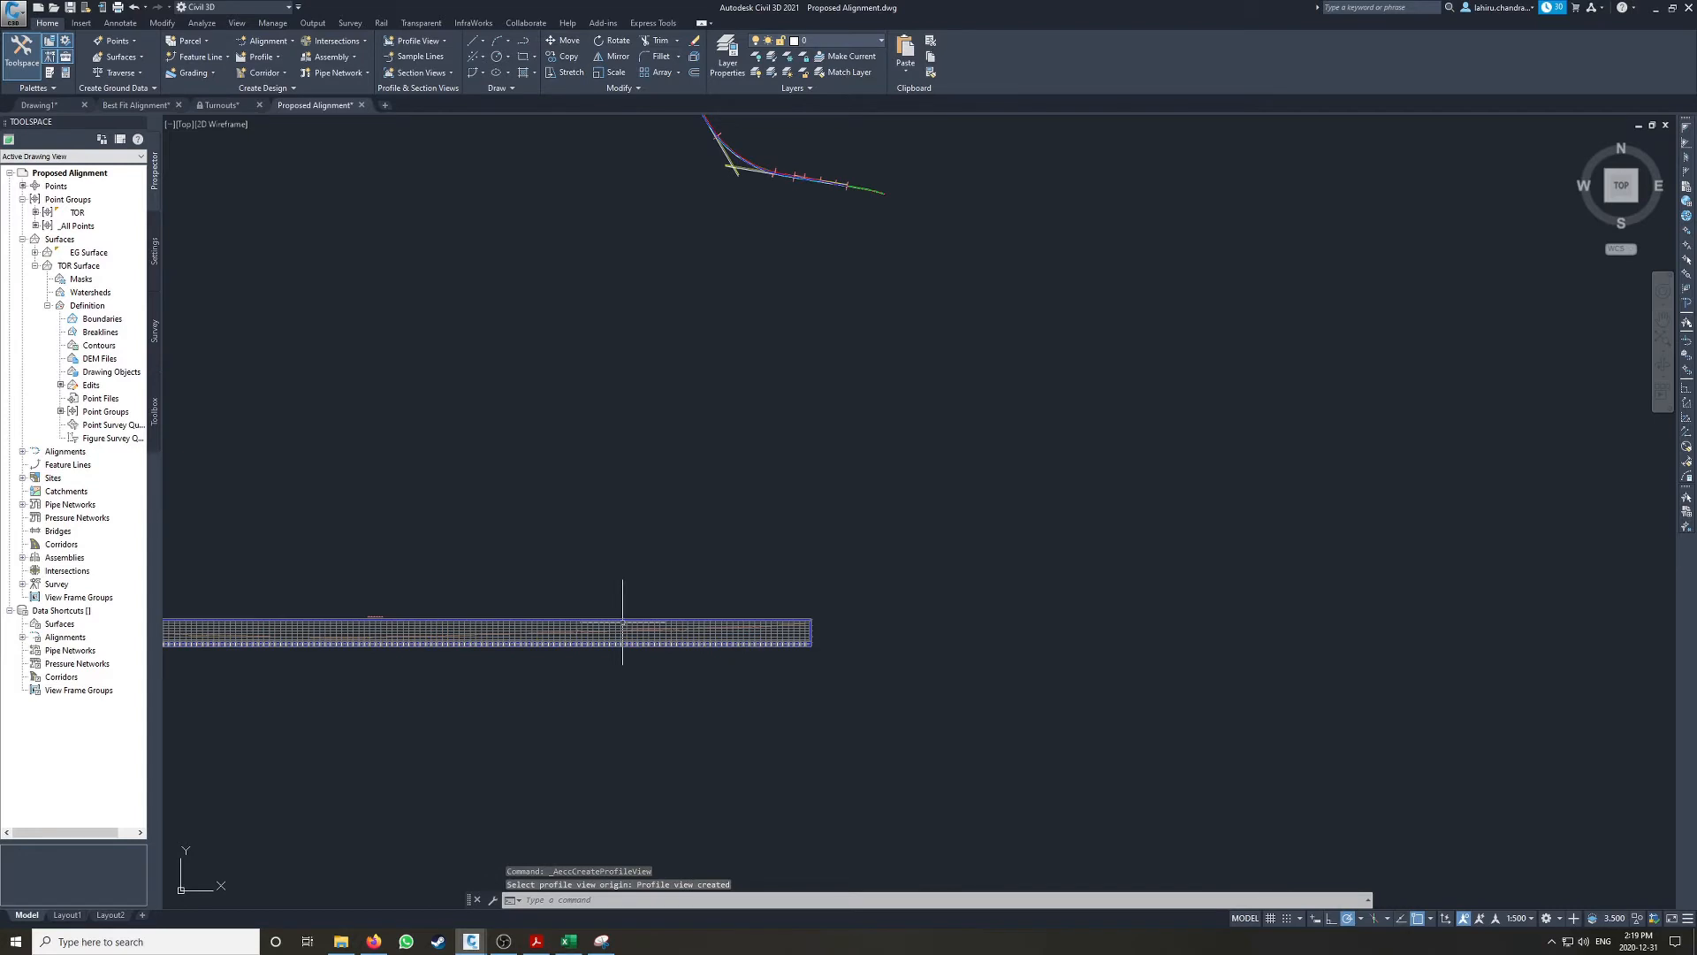
Step: Move the new profile view a little farther east, beneath the end of the track alignments
{"action": "left_click", "coordinate": [789, 641]}
{"action": "left_click", "coordinate": [811, 643]}
{"action": "left_click", "coordinate": [996, 624]}
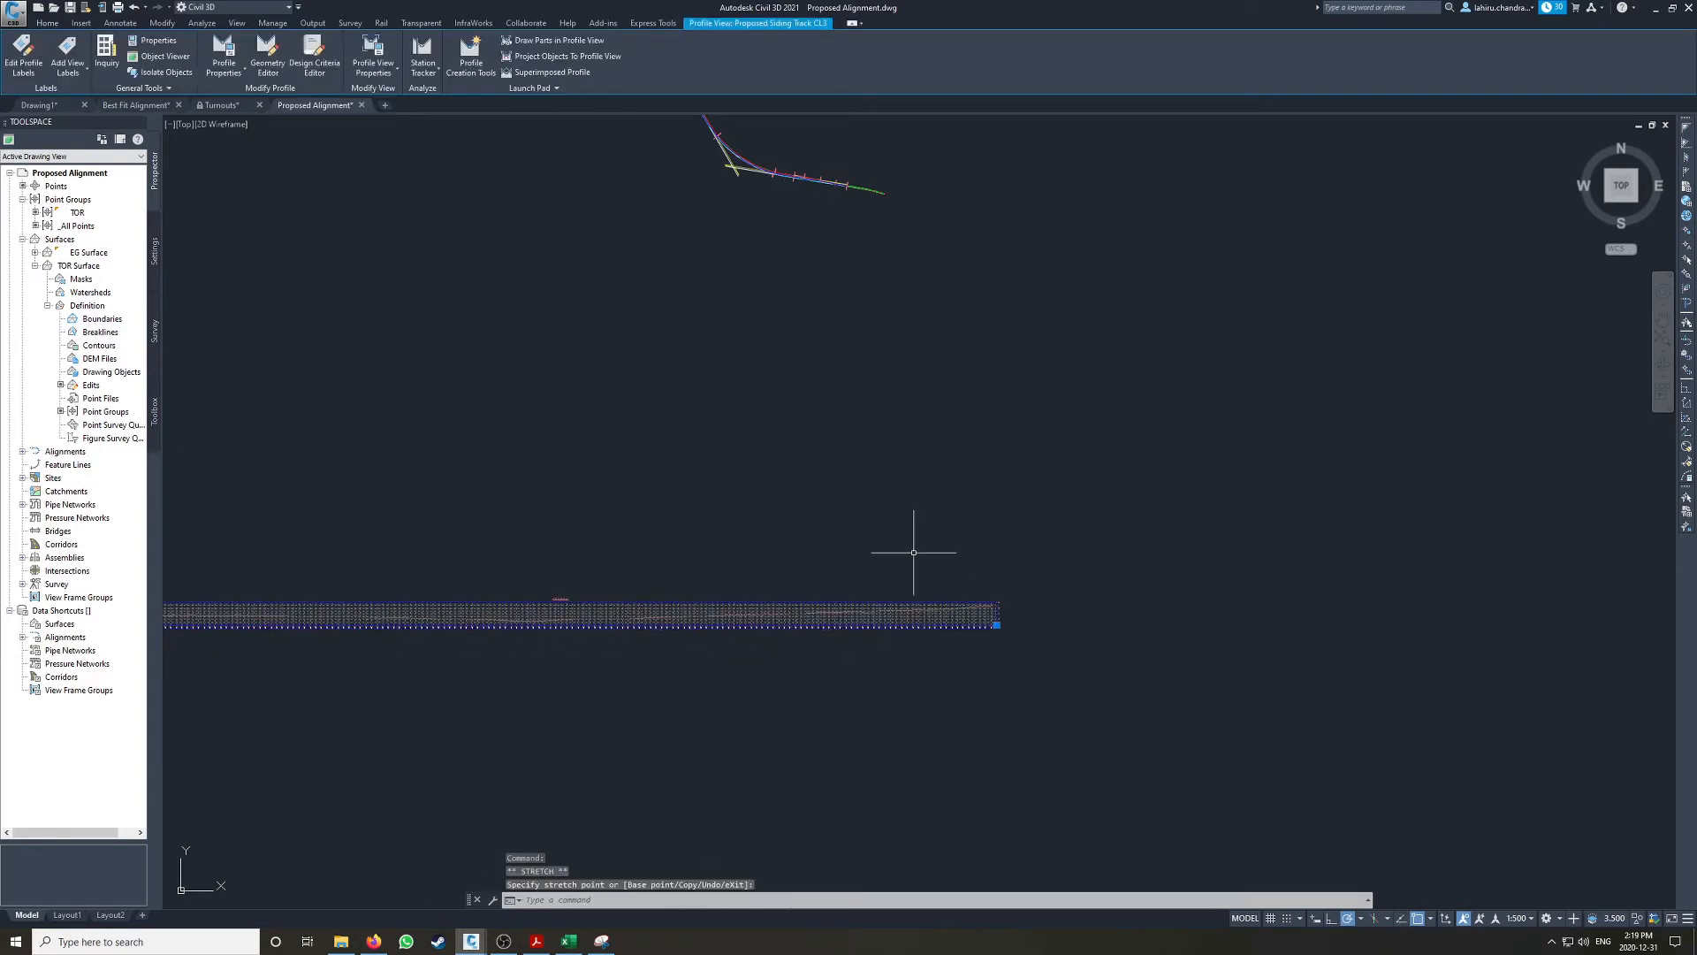
{"action": "scroll", "coordinate": [753, 610], "scroll_direction": "up", "scroll_amount": 2}
{"action": "scroll", "coordinate": [753, 610], "scroll_direction": "up", "scroll_amount": 2}
{"action": "key", "text": "Escape"}
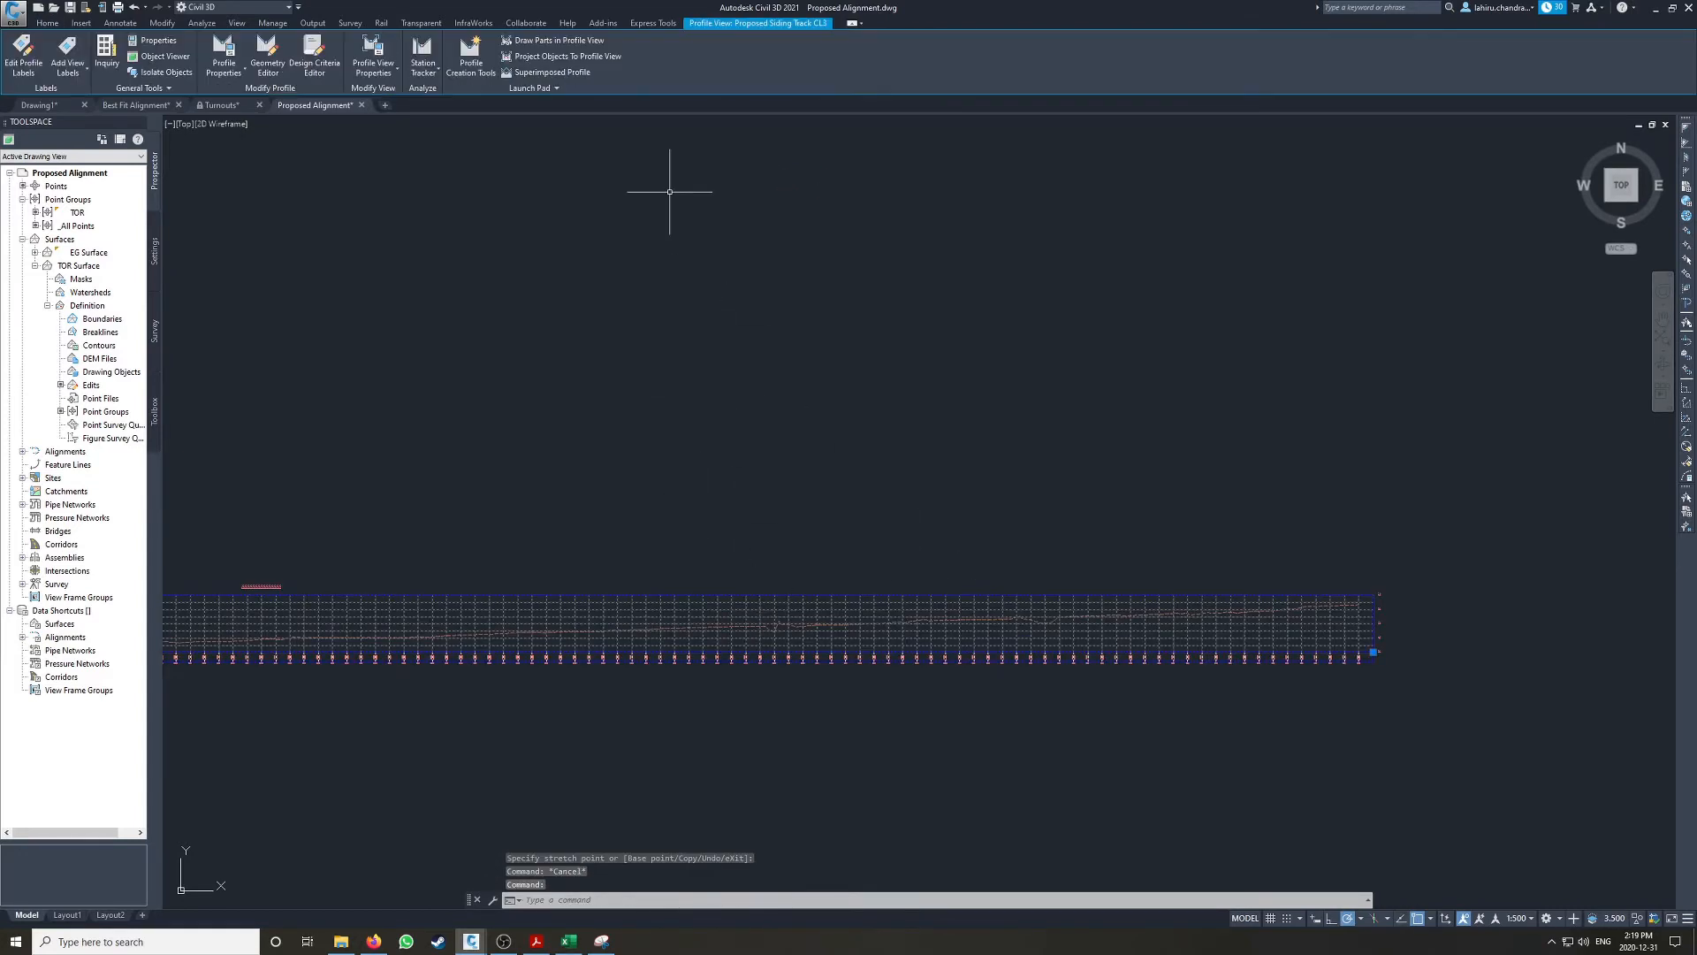
Step: Project the Low Rail feature line onto the Proposed Siding Track CL profile view with the Basic Feature Line style and Use Object elevations
{"action": "left_click", "coordinate": [547, 56]}
{"action": "scroll", "coordinate": [774, 588], "scroll_direction": "down", "scroll_amount": 4}
{"action": "scroll", "coordinate": [769, 323], "scroll_direction": "up", "scroll_amount": 10}
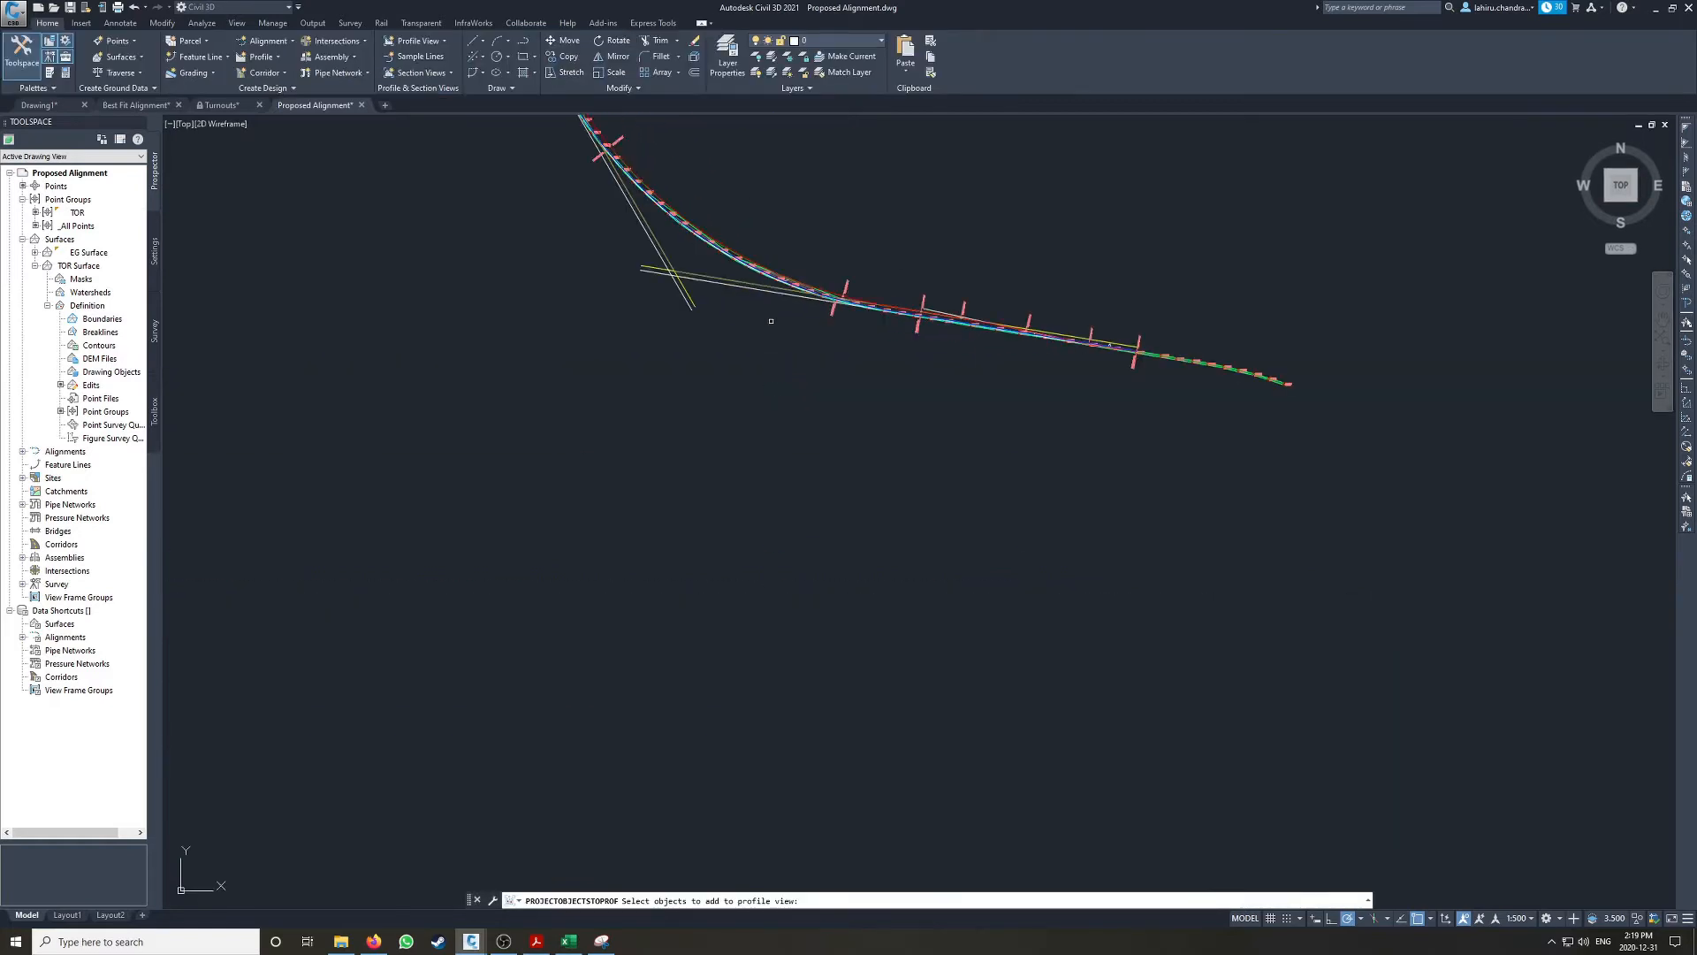
{"action": "left_click", "coordinate": [732, 298]}
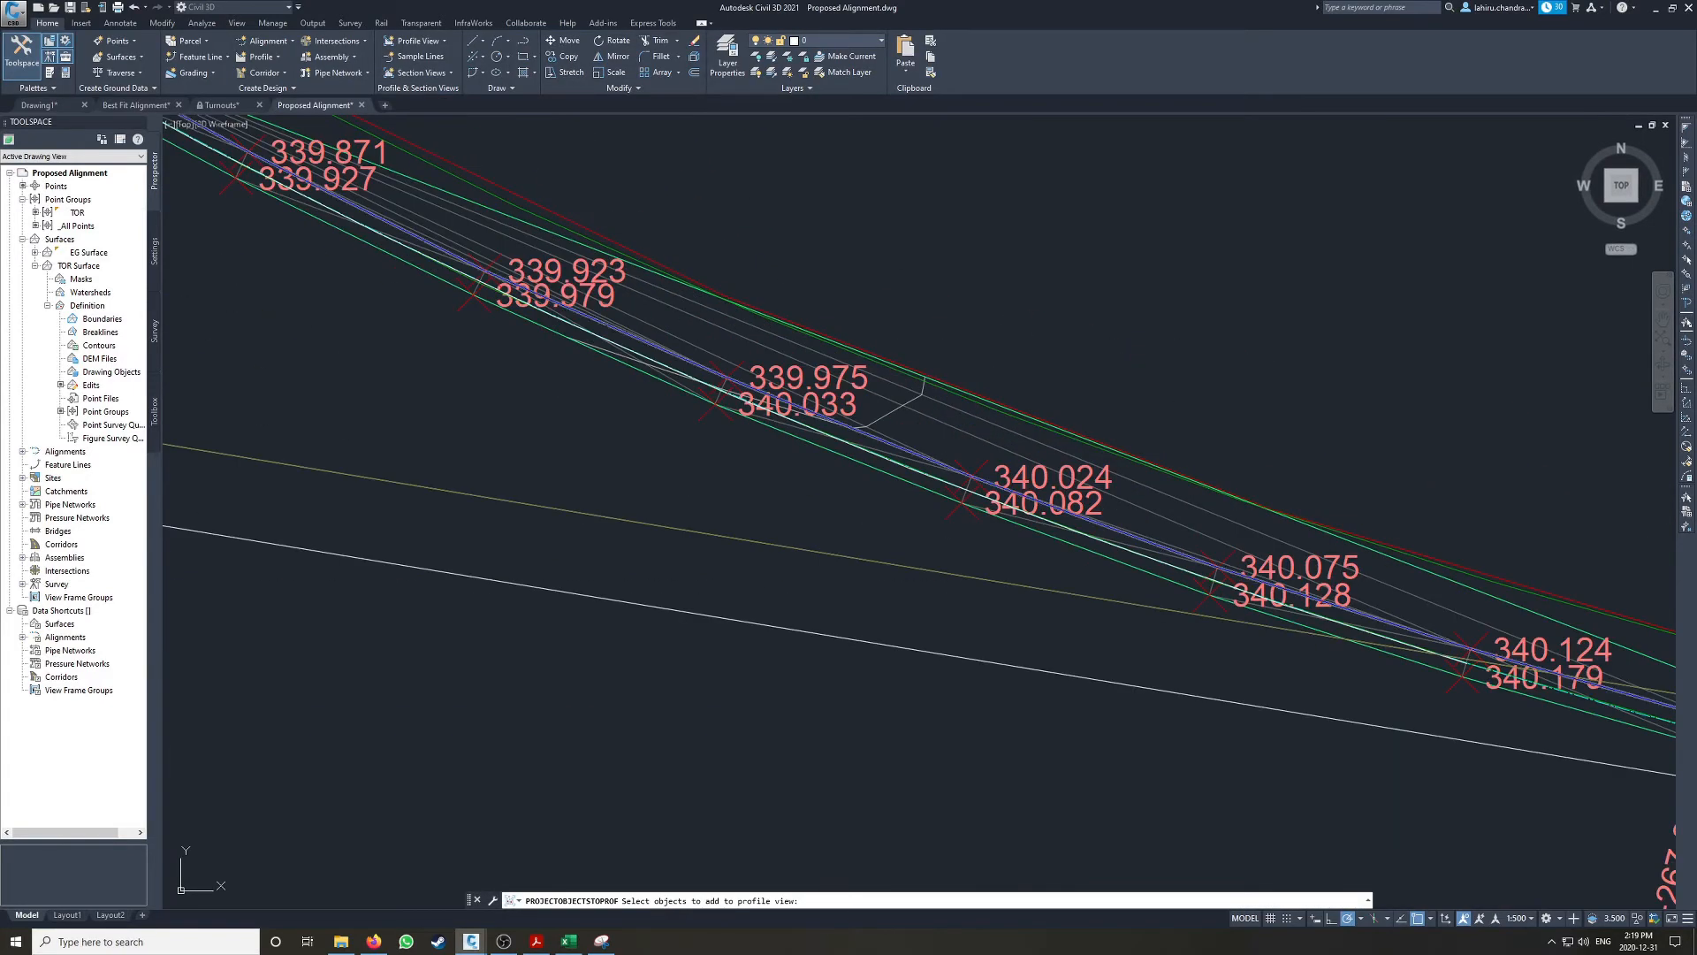
{"action": "scroll", "coordinate": [731, 298], "scroll_direction": "down", "scroll_amount": 6}
{"action": "middle_click_drag", "start_coordinate": [583, 625], "coordinate": [731, 406]}
{"action": "scroll", "coordinate": [725, 632], "scroll_direction": "up", "scroll_amount": 4}
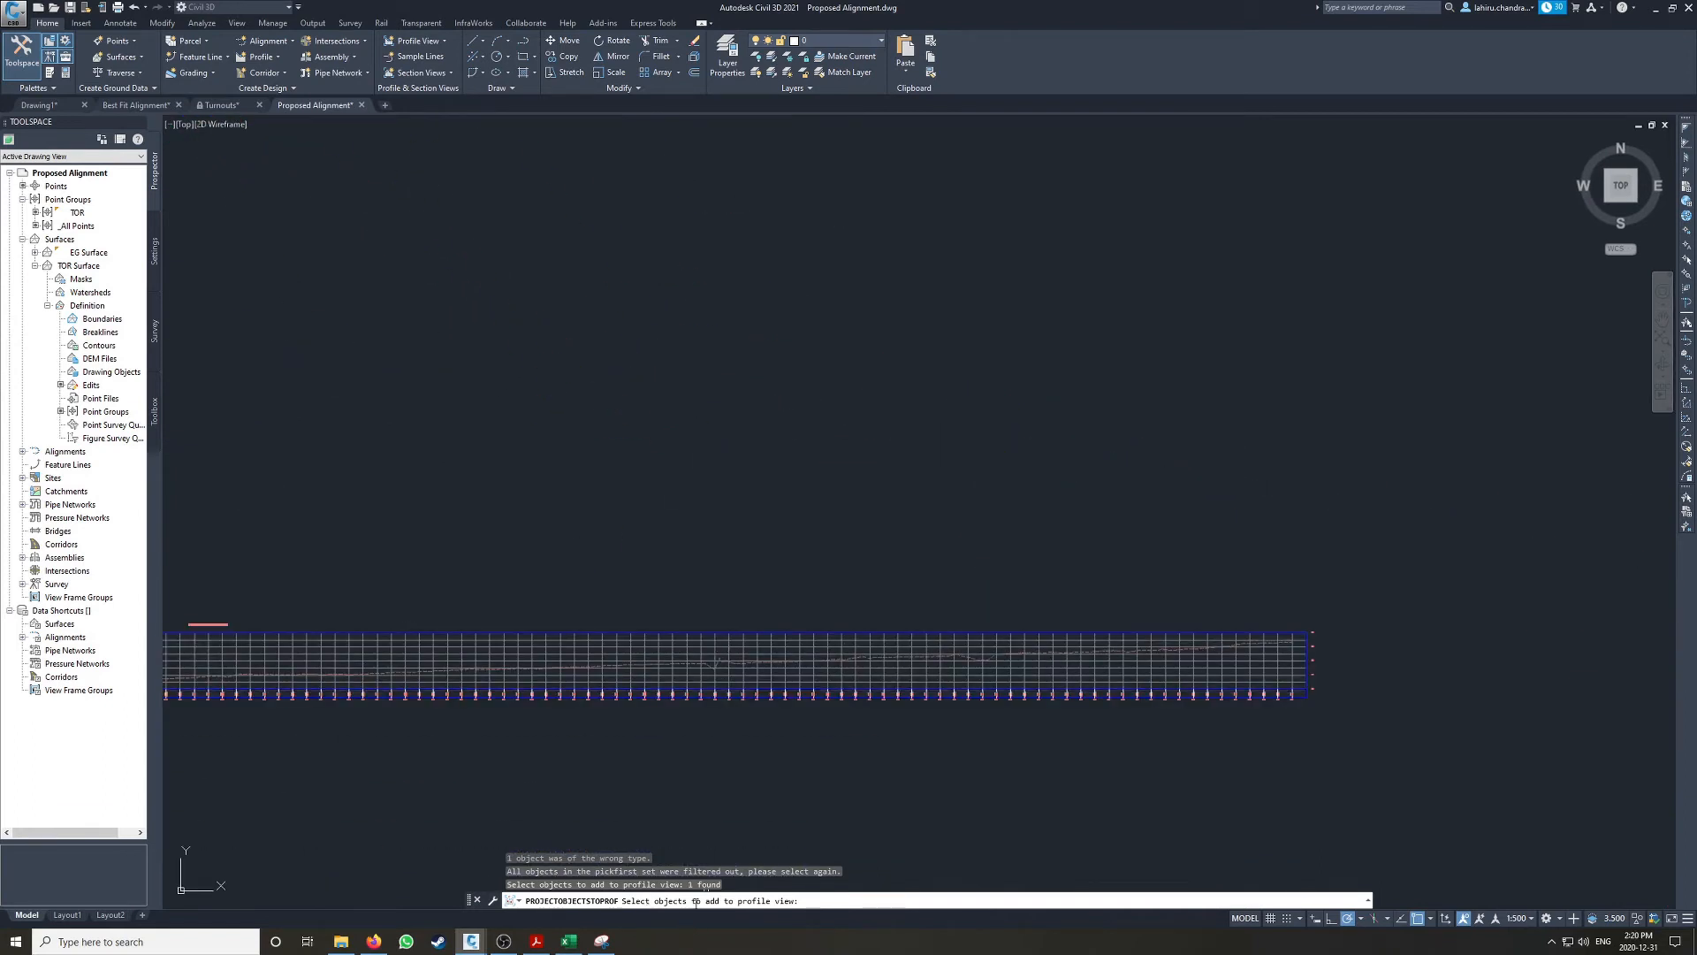
{"action": "key", "text": "Return"}
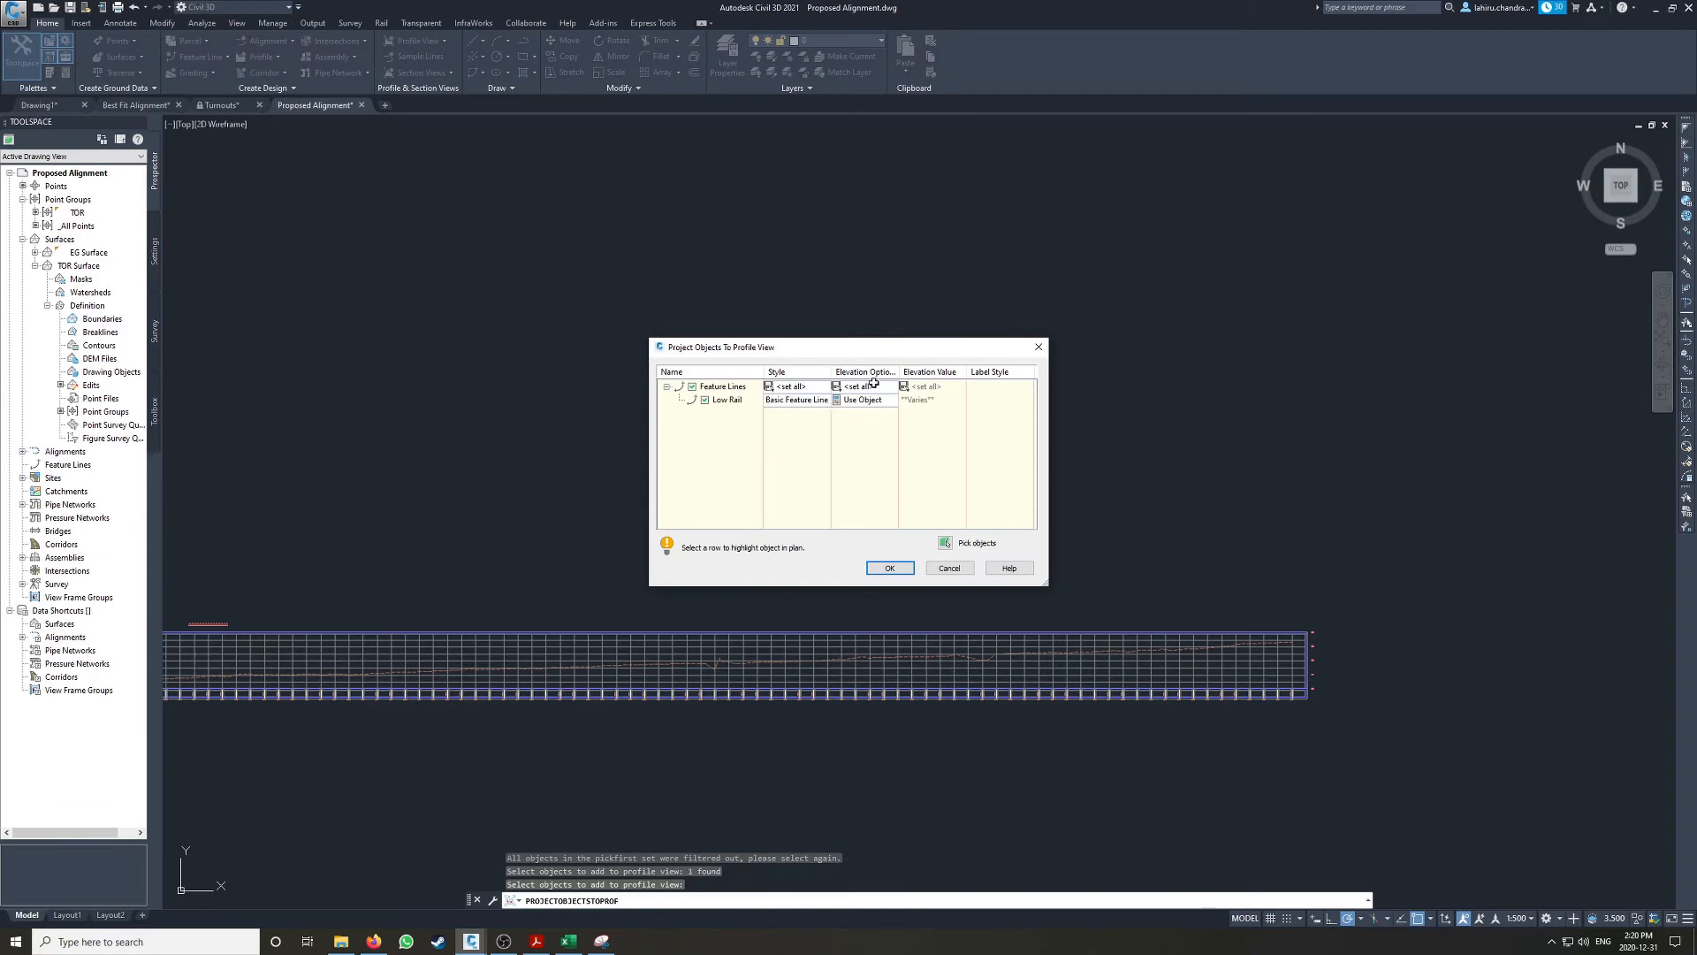
{"action": "left_click_drag", "start_coordinate": [1045, 585], "coordinate": [1188, 600]}
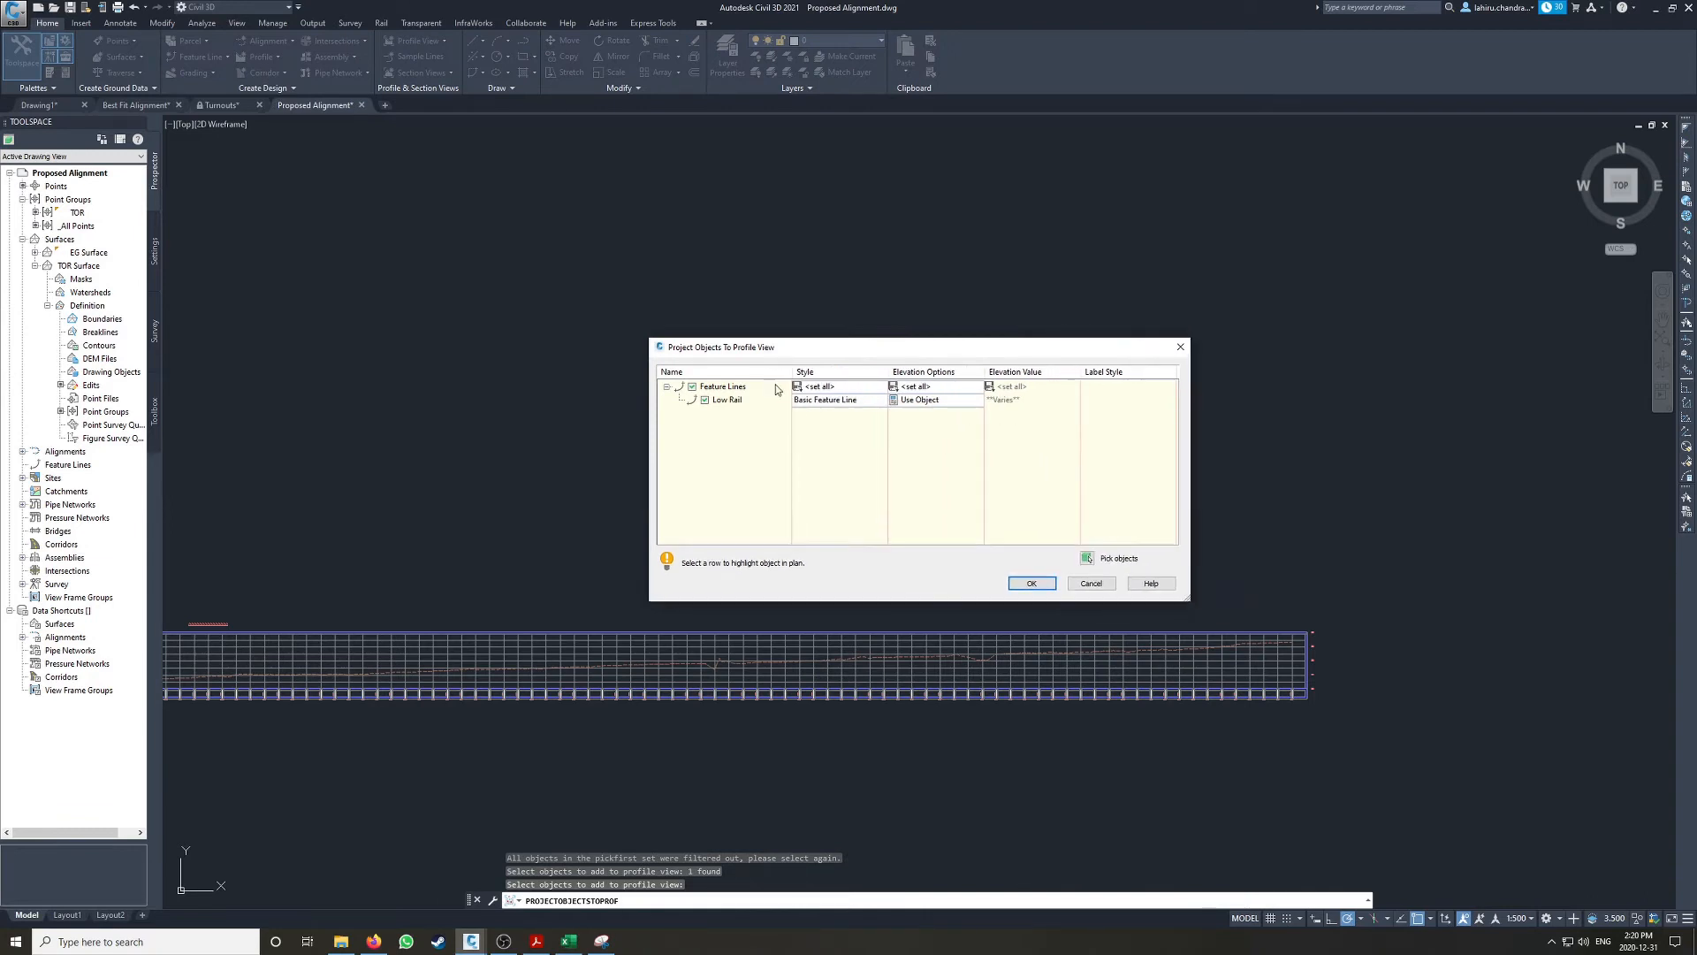
{"action": "left_click", "coordinate": [1030, 583]}
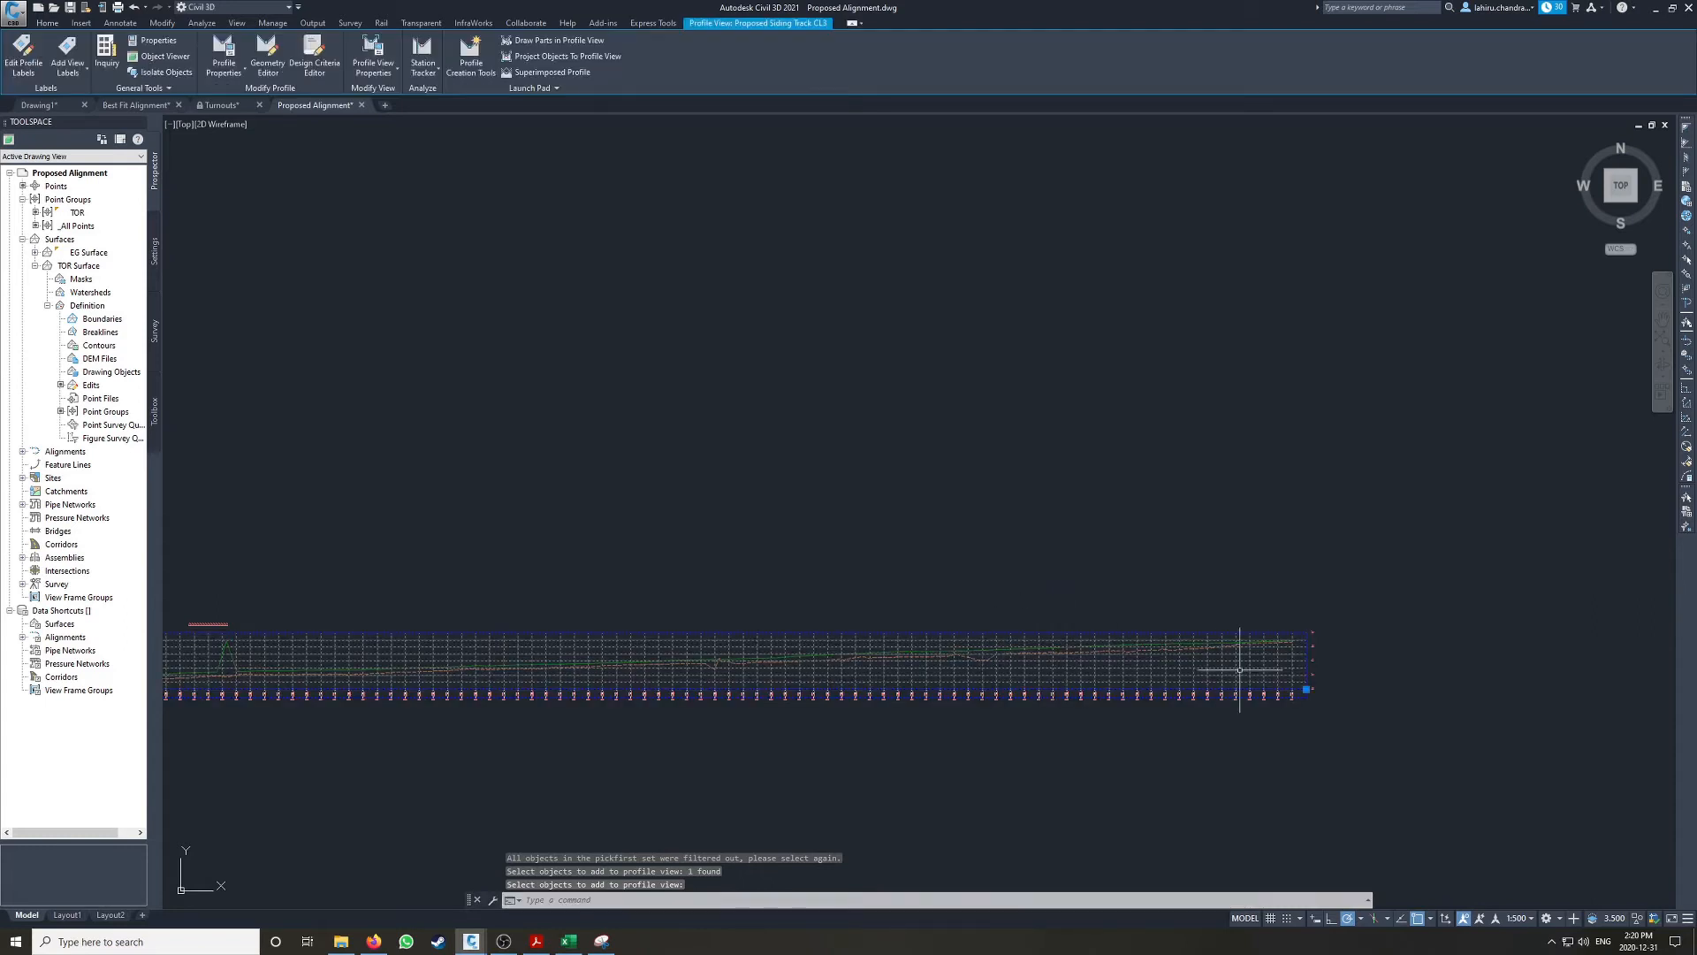
Step: Inspect the projected Low Rail feature line along the profile view, comparing its elevation points with the existing ground profile
{"action": "scroll", "coordinate": [1239, 669], "scroll_direction": "up", "scroll_amount": 2}
{"action": "key", "text": "Escape"}
{"action": "scroll", "coordinate": [1135, 619], "scroll_direction": "up", "scroll_amount": 2}
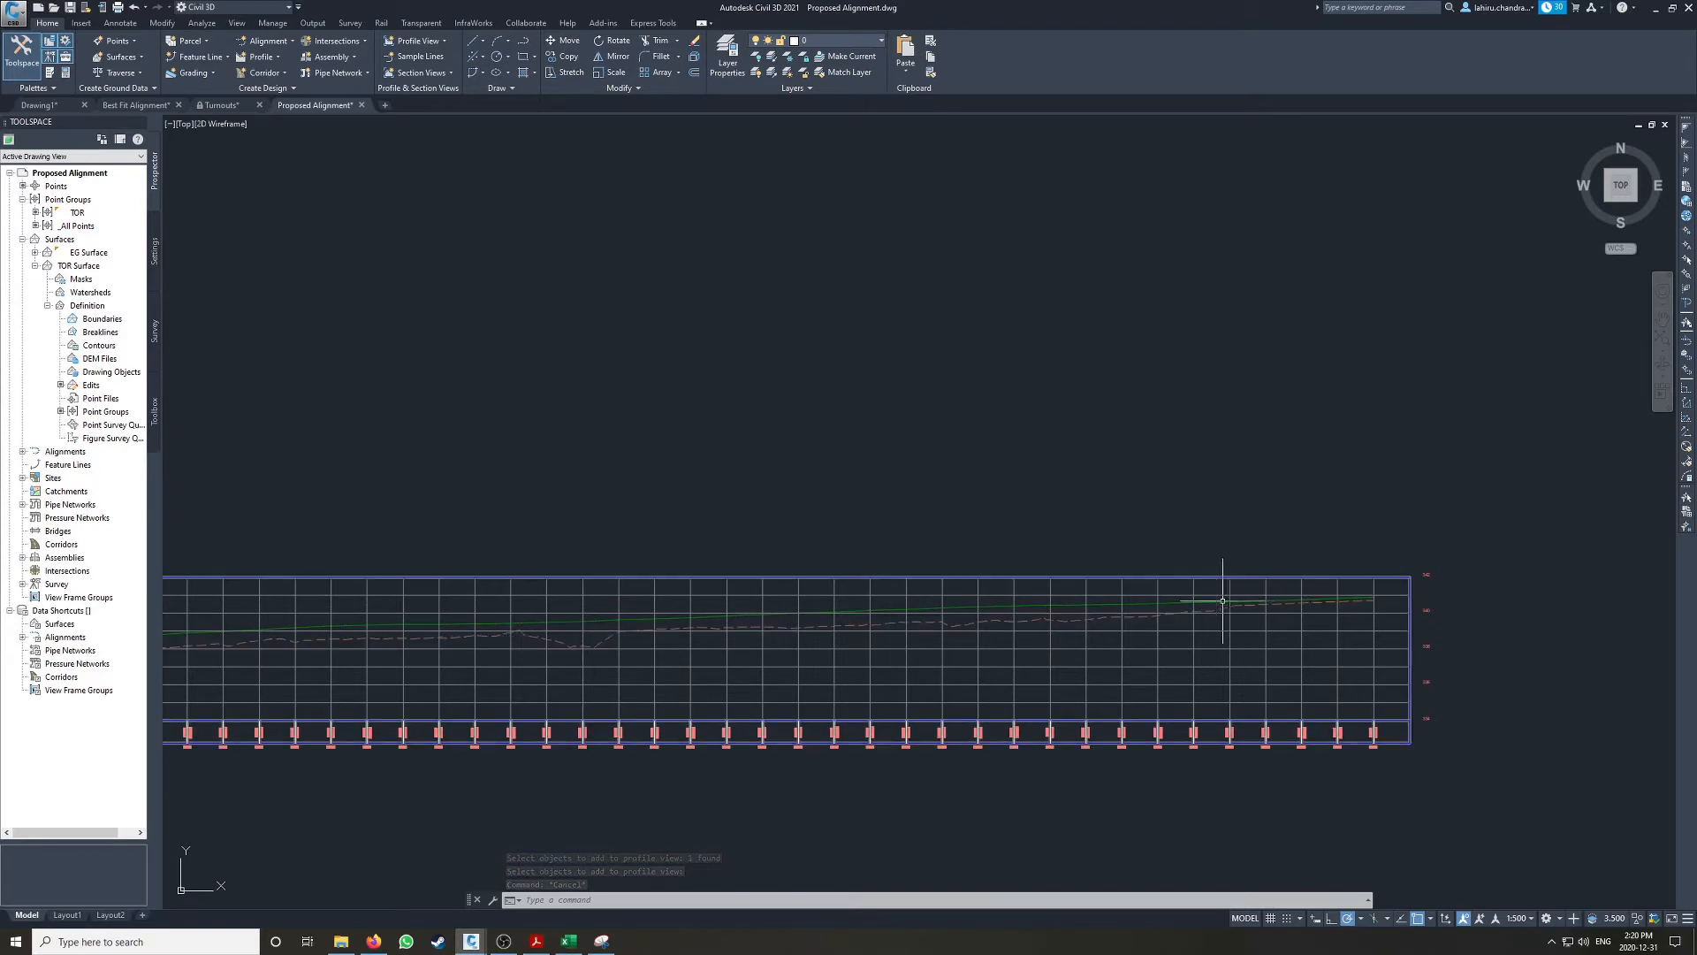
{"action": "left_click", "coordinate": [1195, 600]}
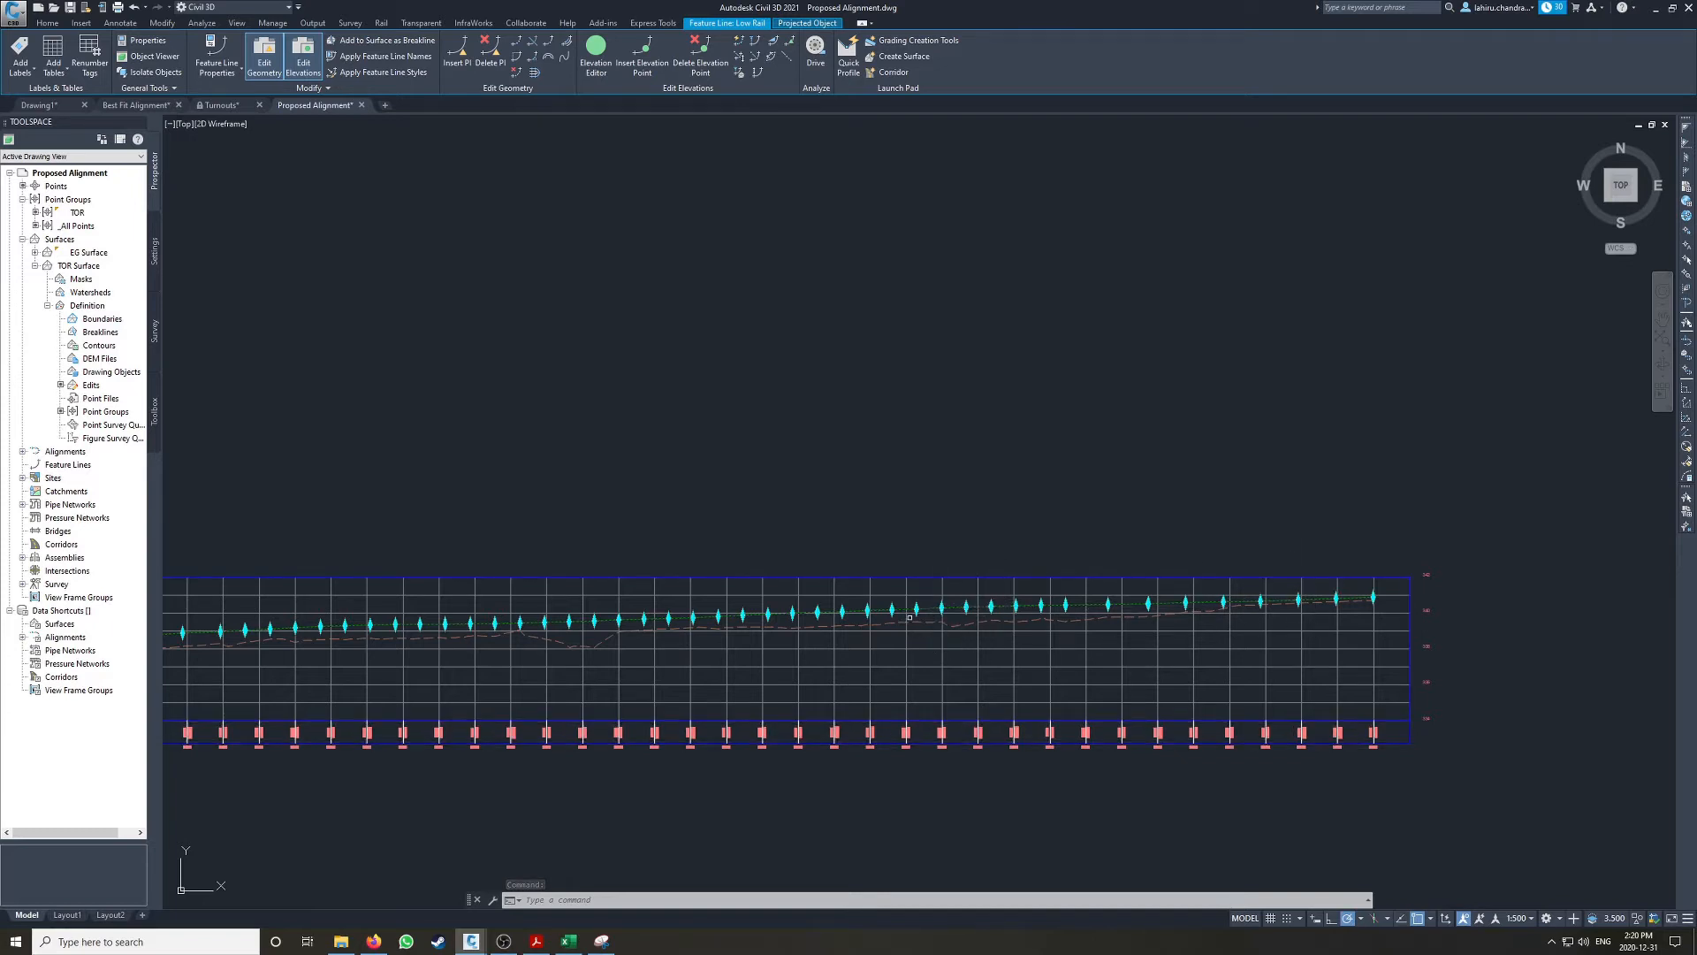
{"action": "scroll", "coordinate": [1347, 594], "scroll_direction": "up", "scroll_amount": 3}
{"action": "key", "text": "Escape"}
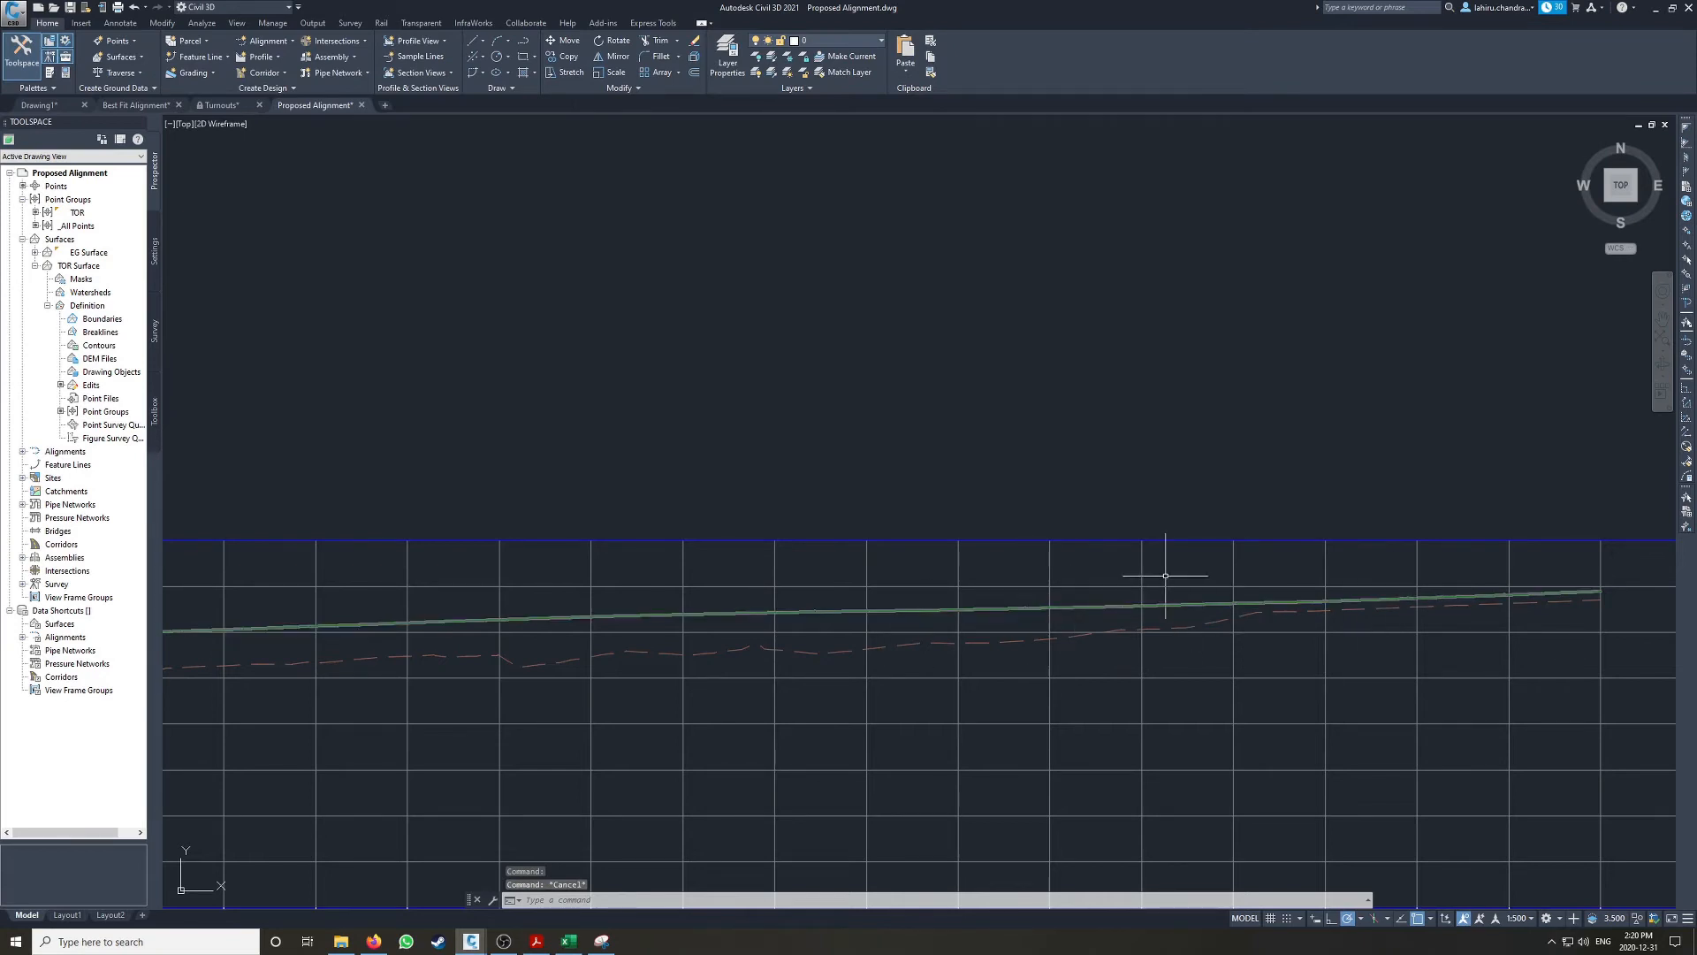
{"action": "scroll", "coordinate": [1164, 581], "scroll_direction": "down", "scroll_amount": 3}
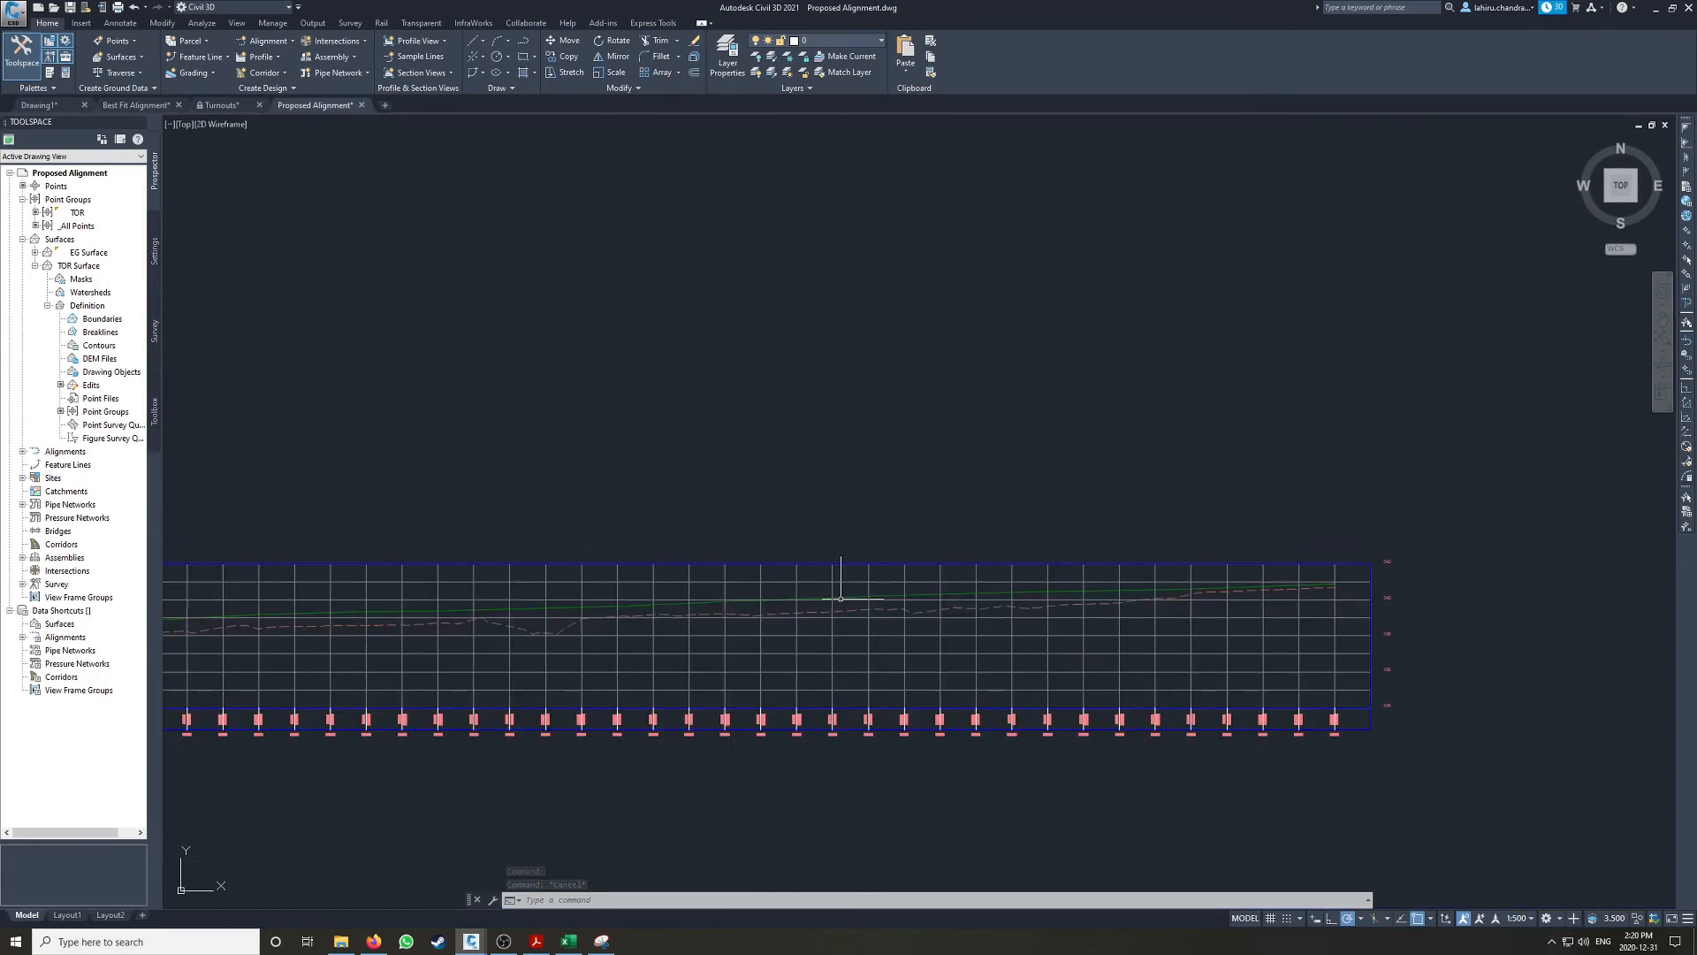
{"action": "middle_click_drag", "start_coordinate": [993, 610], "coordinate": [1075, 613]}
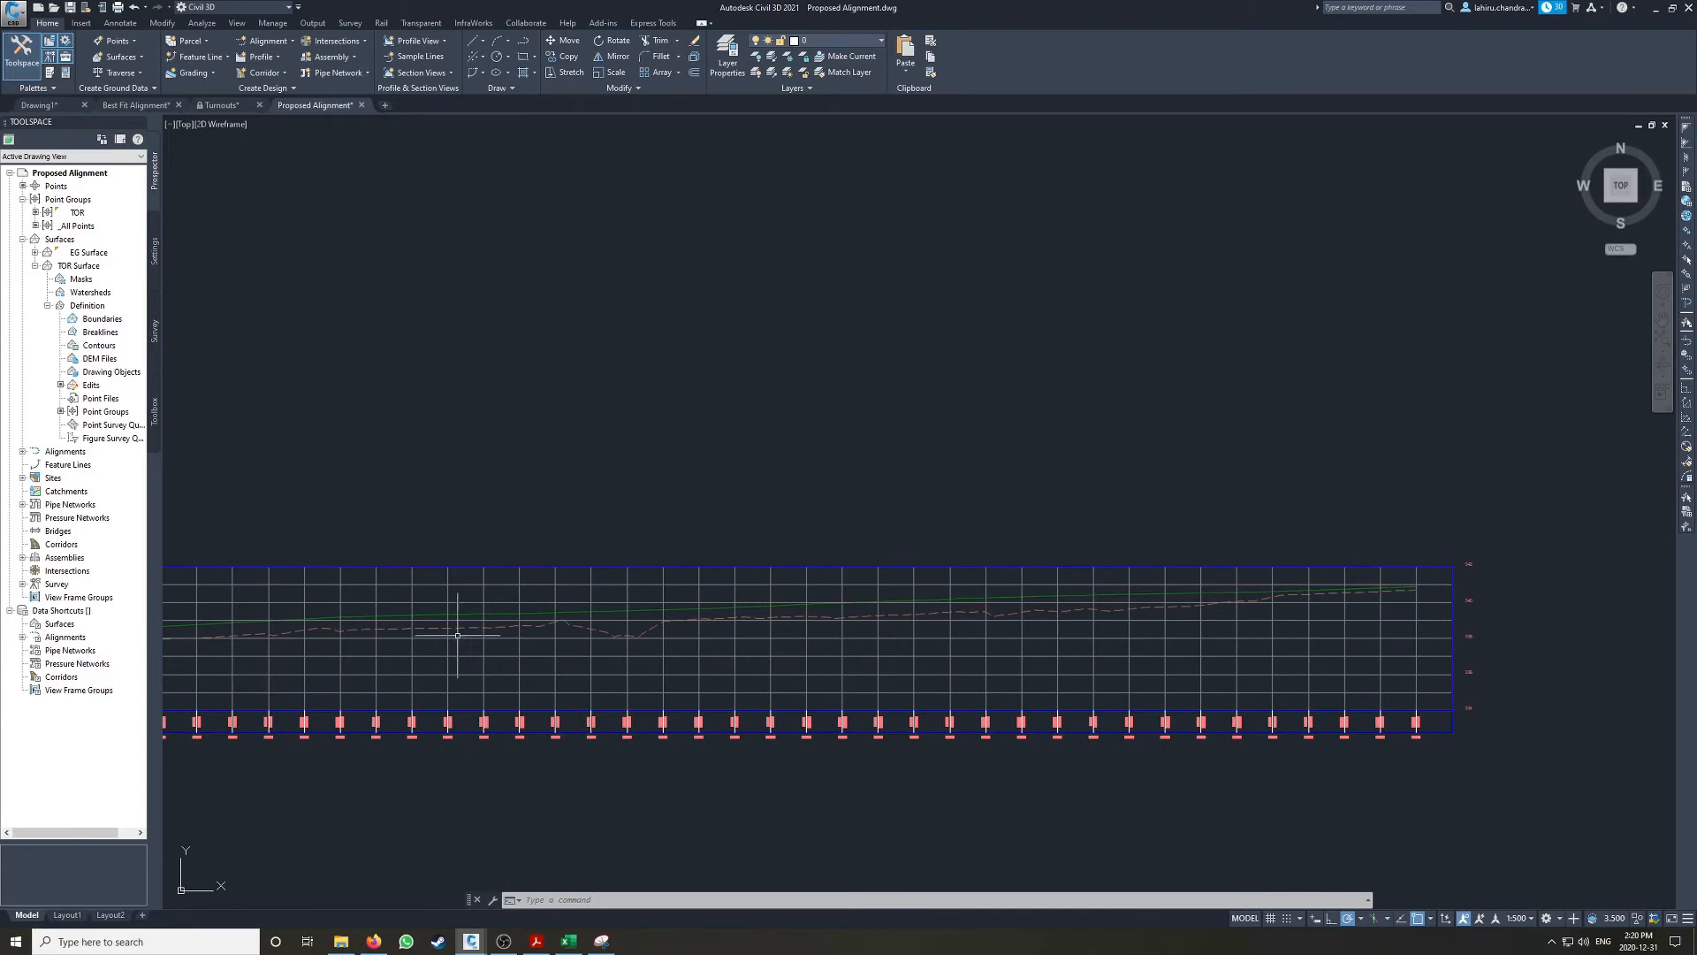
{"action": "middle_click_drag", "start_coordinate": [356, 633], "coordinate": [745, 618]}
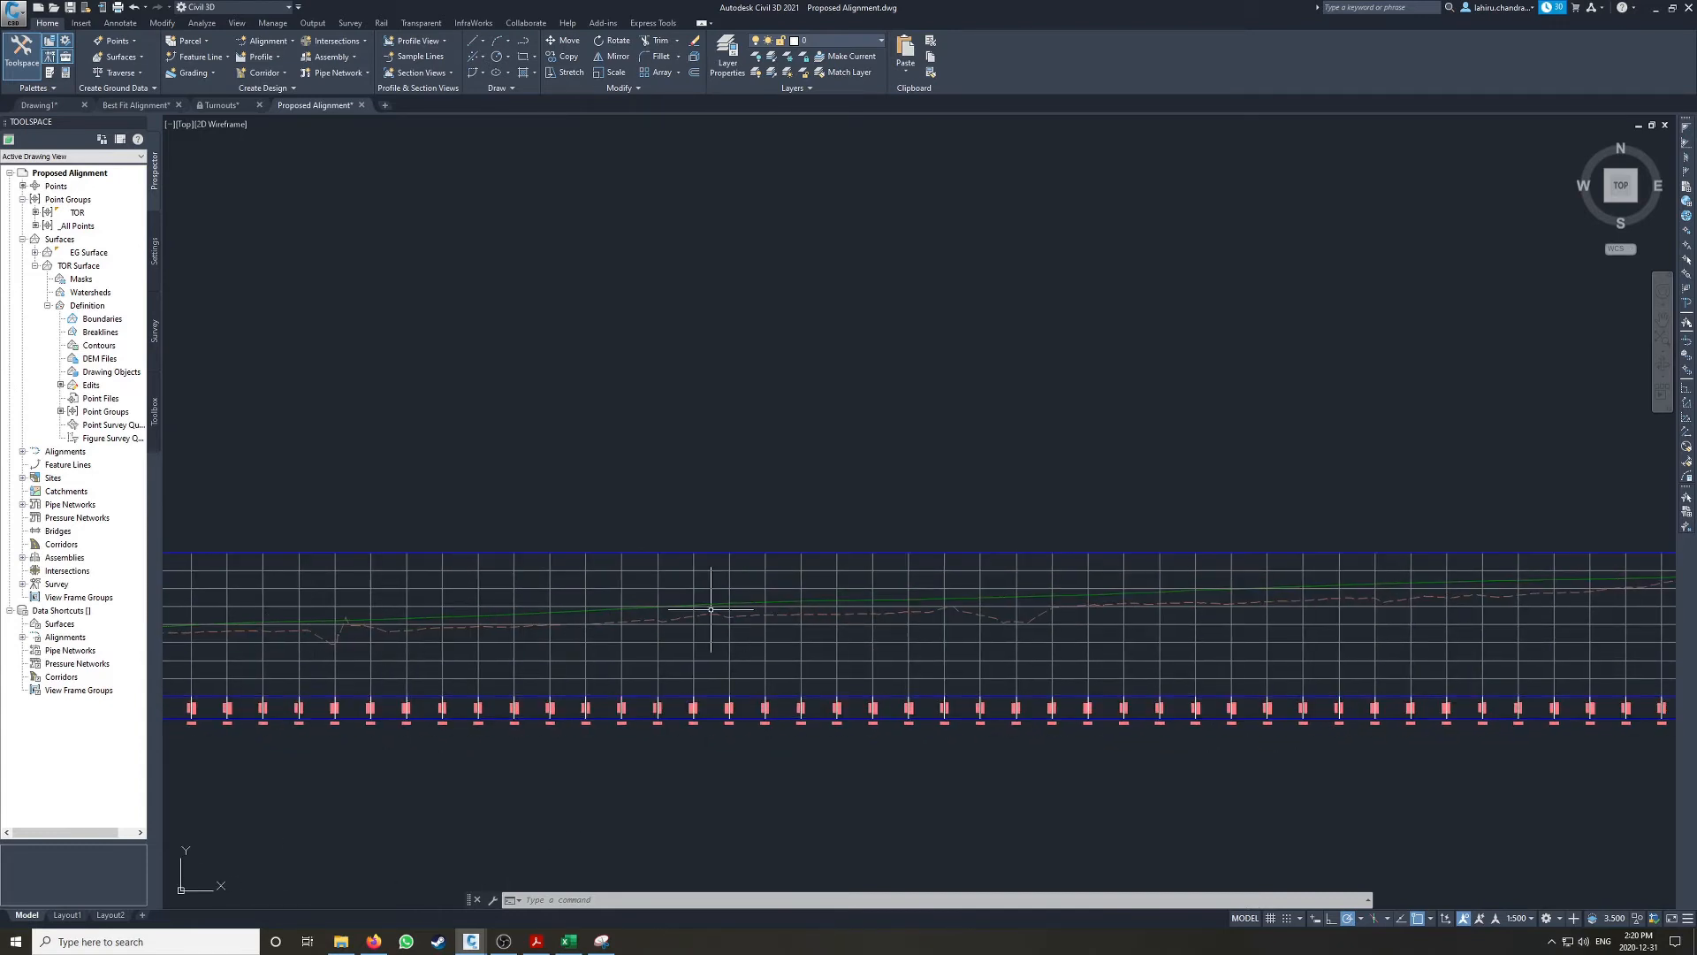
{"action": "scroll", "coordinate": [1030, 584], "scroll_direction": "down", "scroll_amount": 2}
{"action": "key", "text": "Escape"}
{"action": "key", "text": "Escape"}
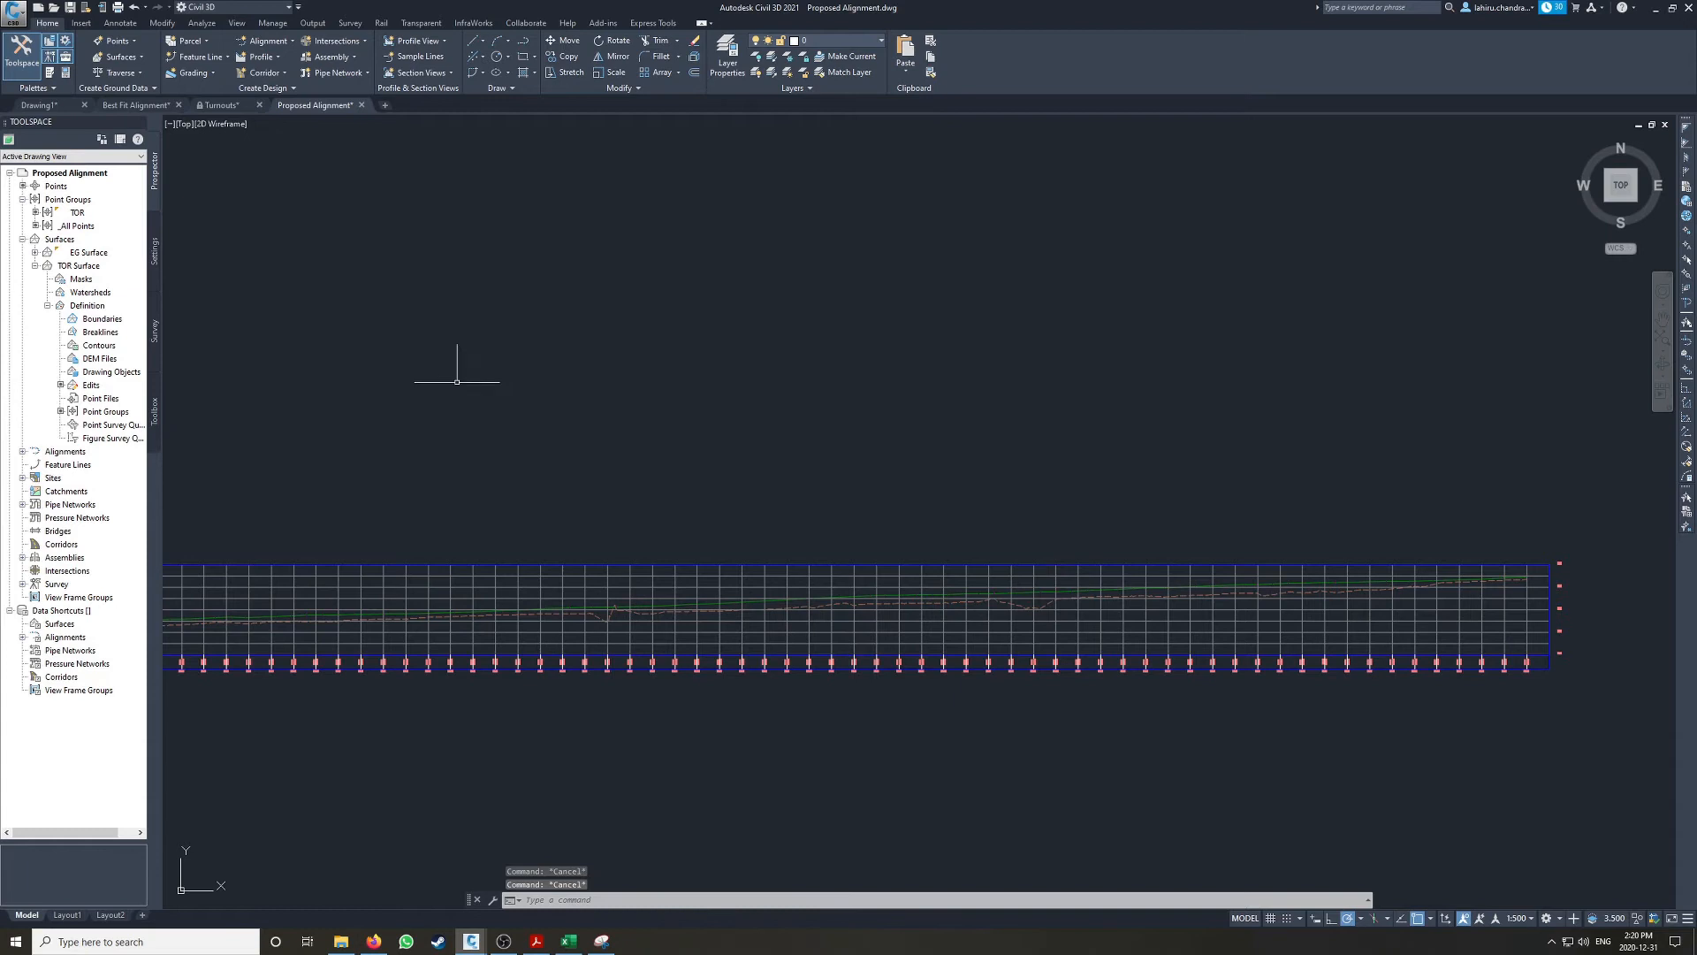
Step: Split model space into two horizontal viewports, showing the siding's plan in the upper one and its profile view in the lower one
{"action": "left_click", "coordinate": [238, 24]}
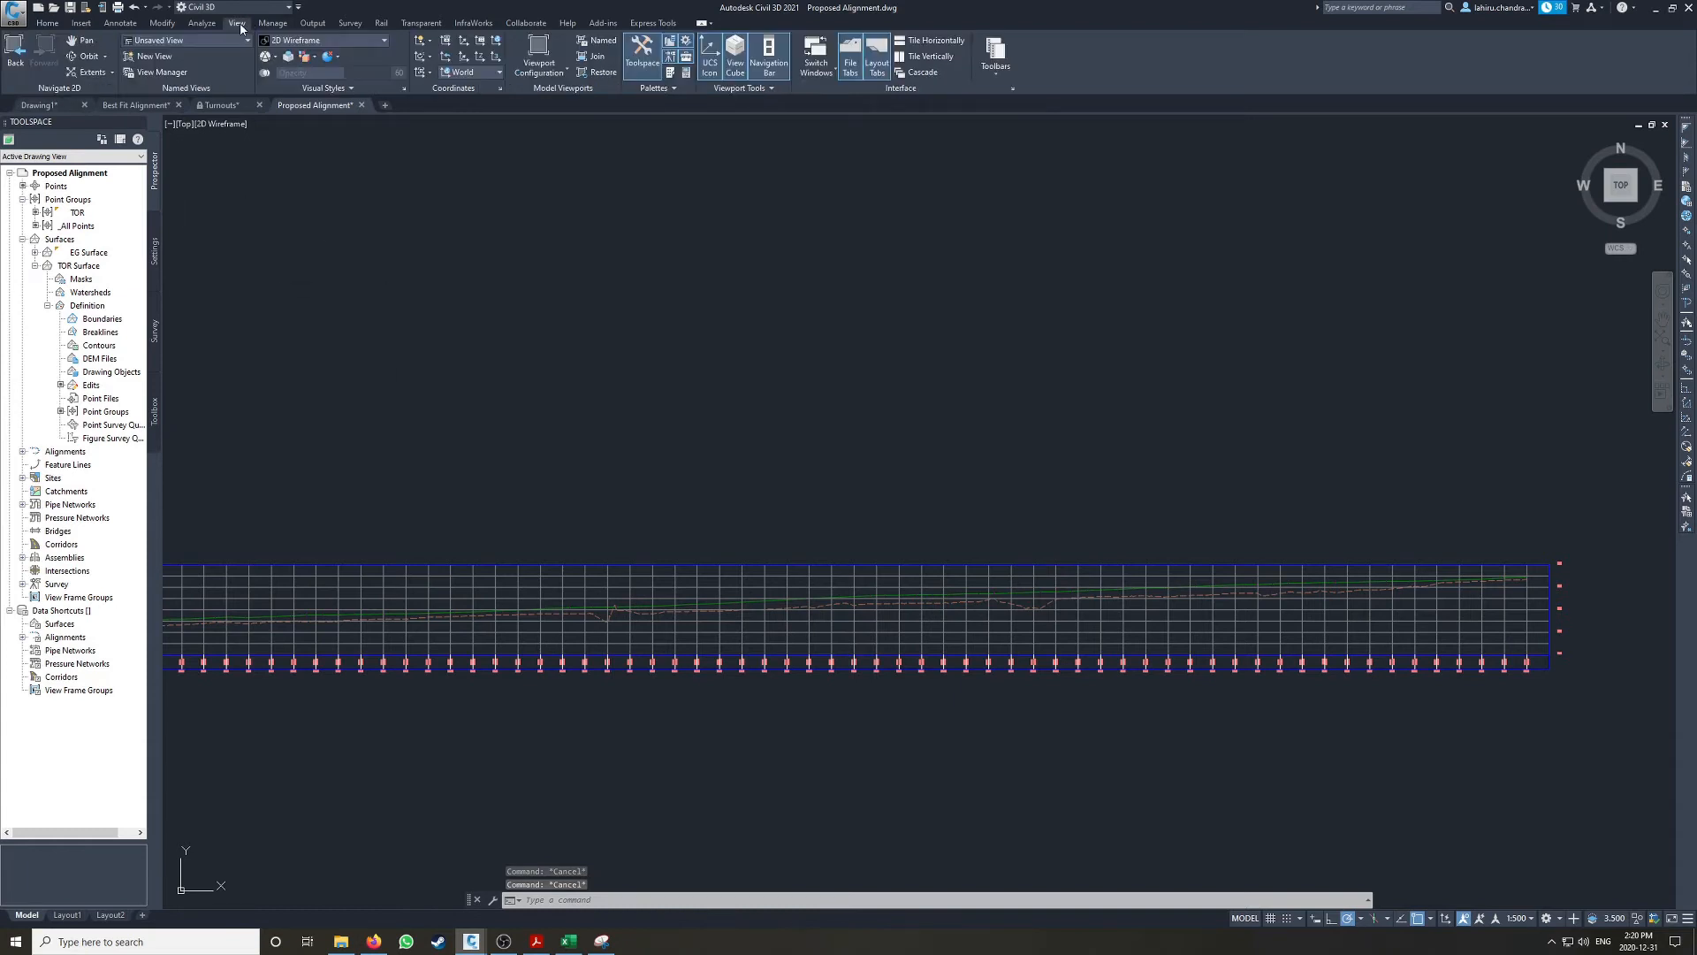
{"action": "left_click", "coordinate": [543, 69]}
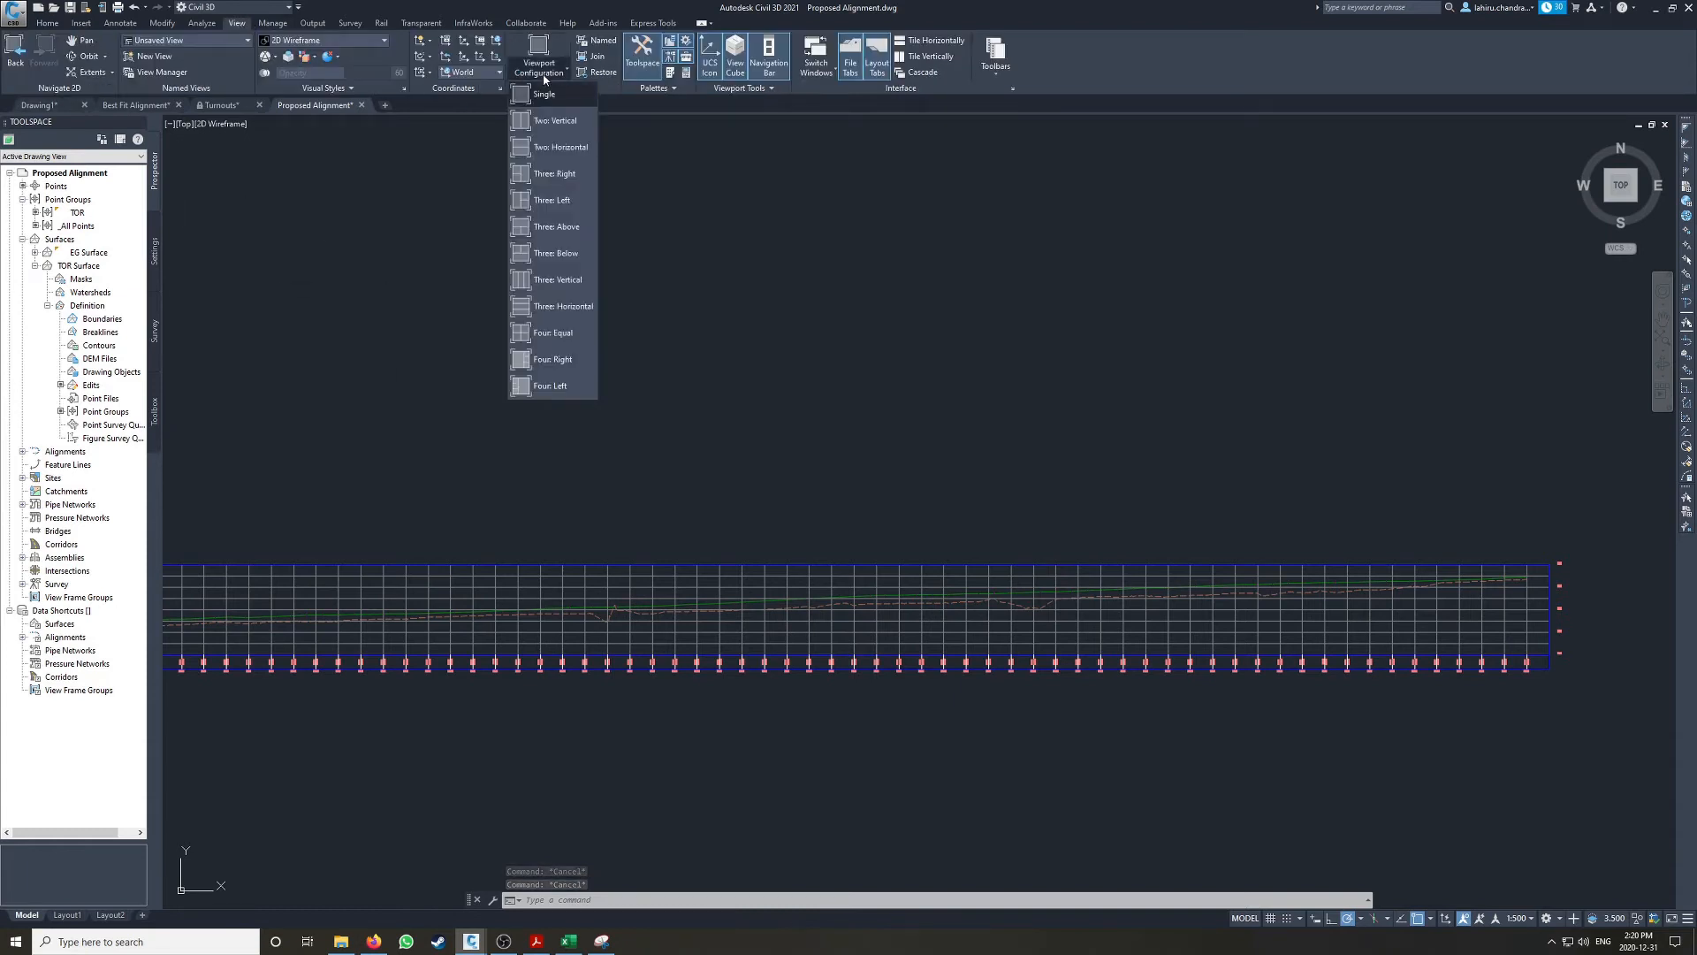
{"action": "left_click", "coordinate": [551, 149]}
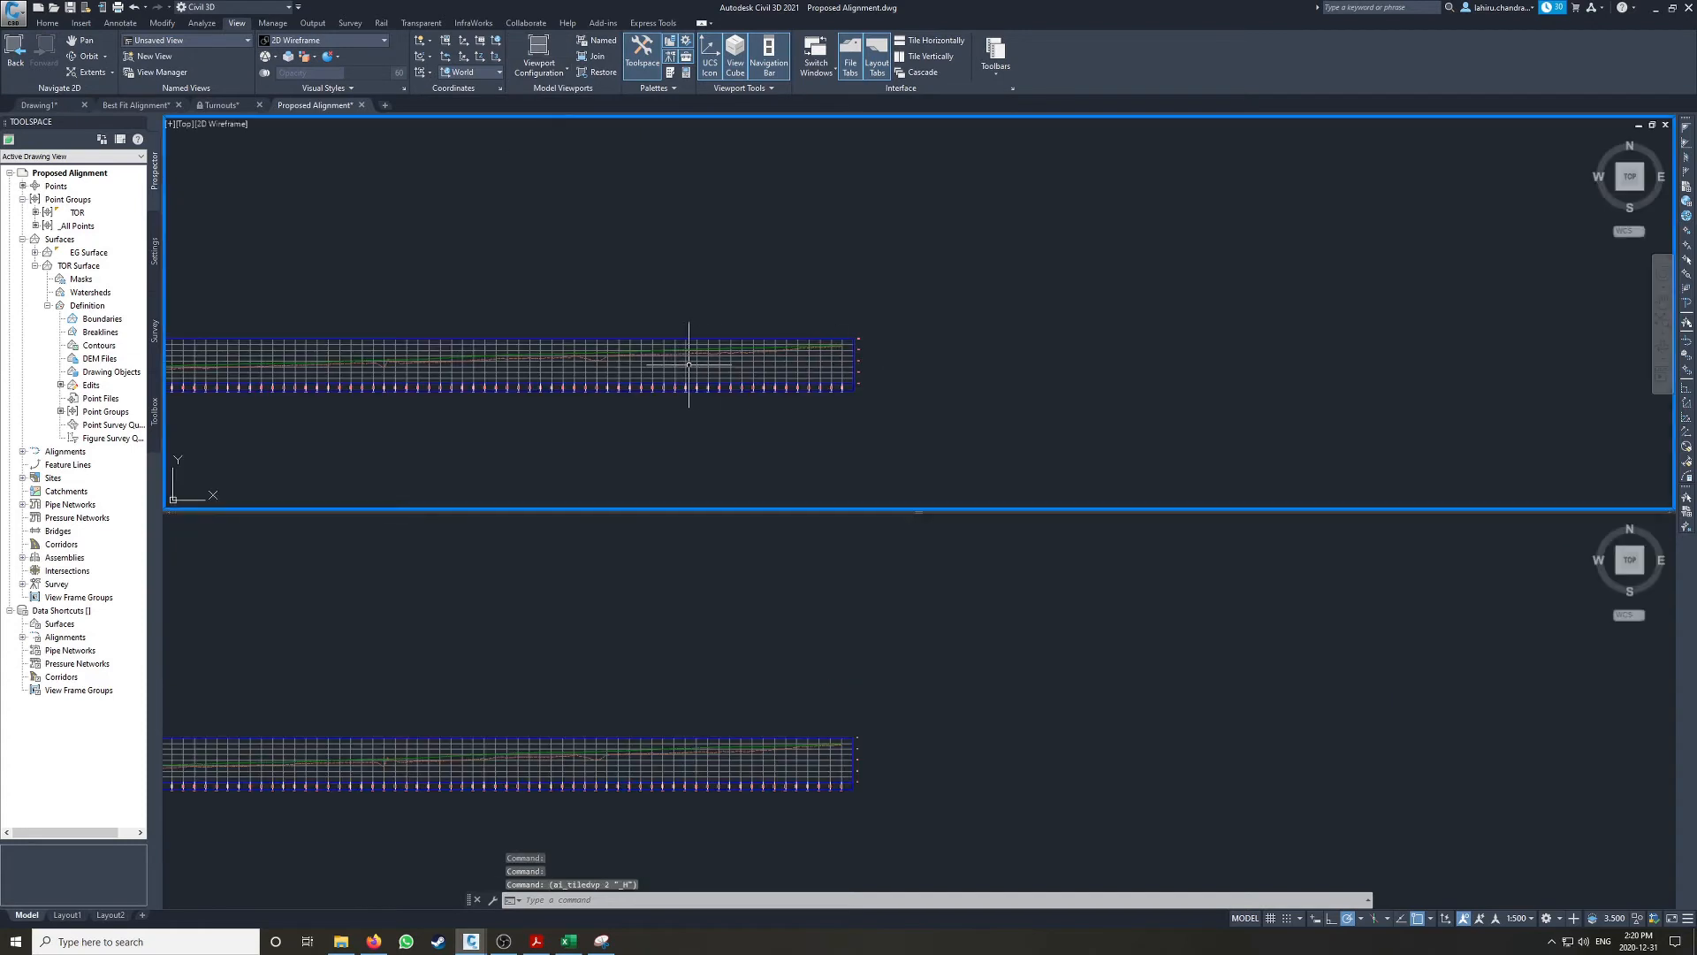
{"action": "scroll", "coordinate": [652, 269], "scroll_direction": "down", "scroll_amount": 1}
{"action": "middle_click_drag", "start_coordinate": [990, 195], "coordinate": [996, 380]}
{"action": "scroll", "coordinate": [1080, 309], "scroll_direction": "up", "scroll_amount": 7}
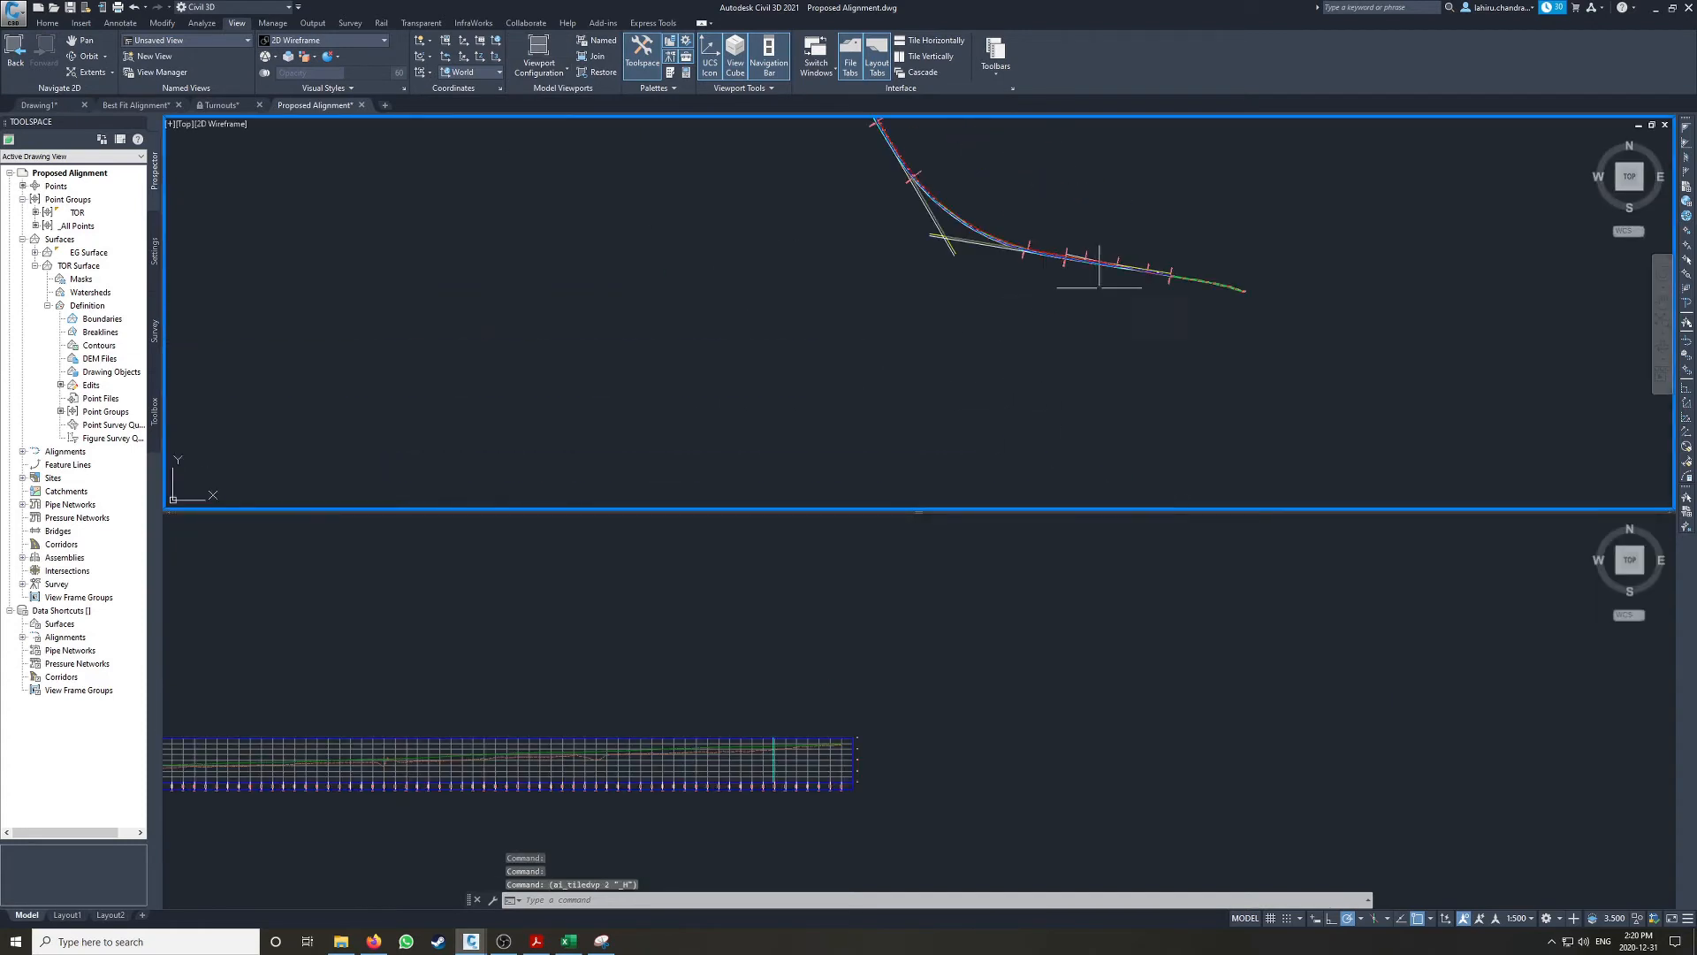
{"action": "left_click", "coordinate": [864, 627]}
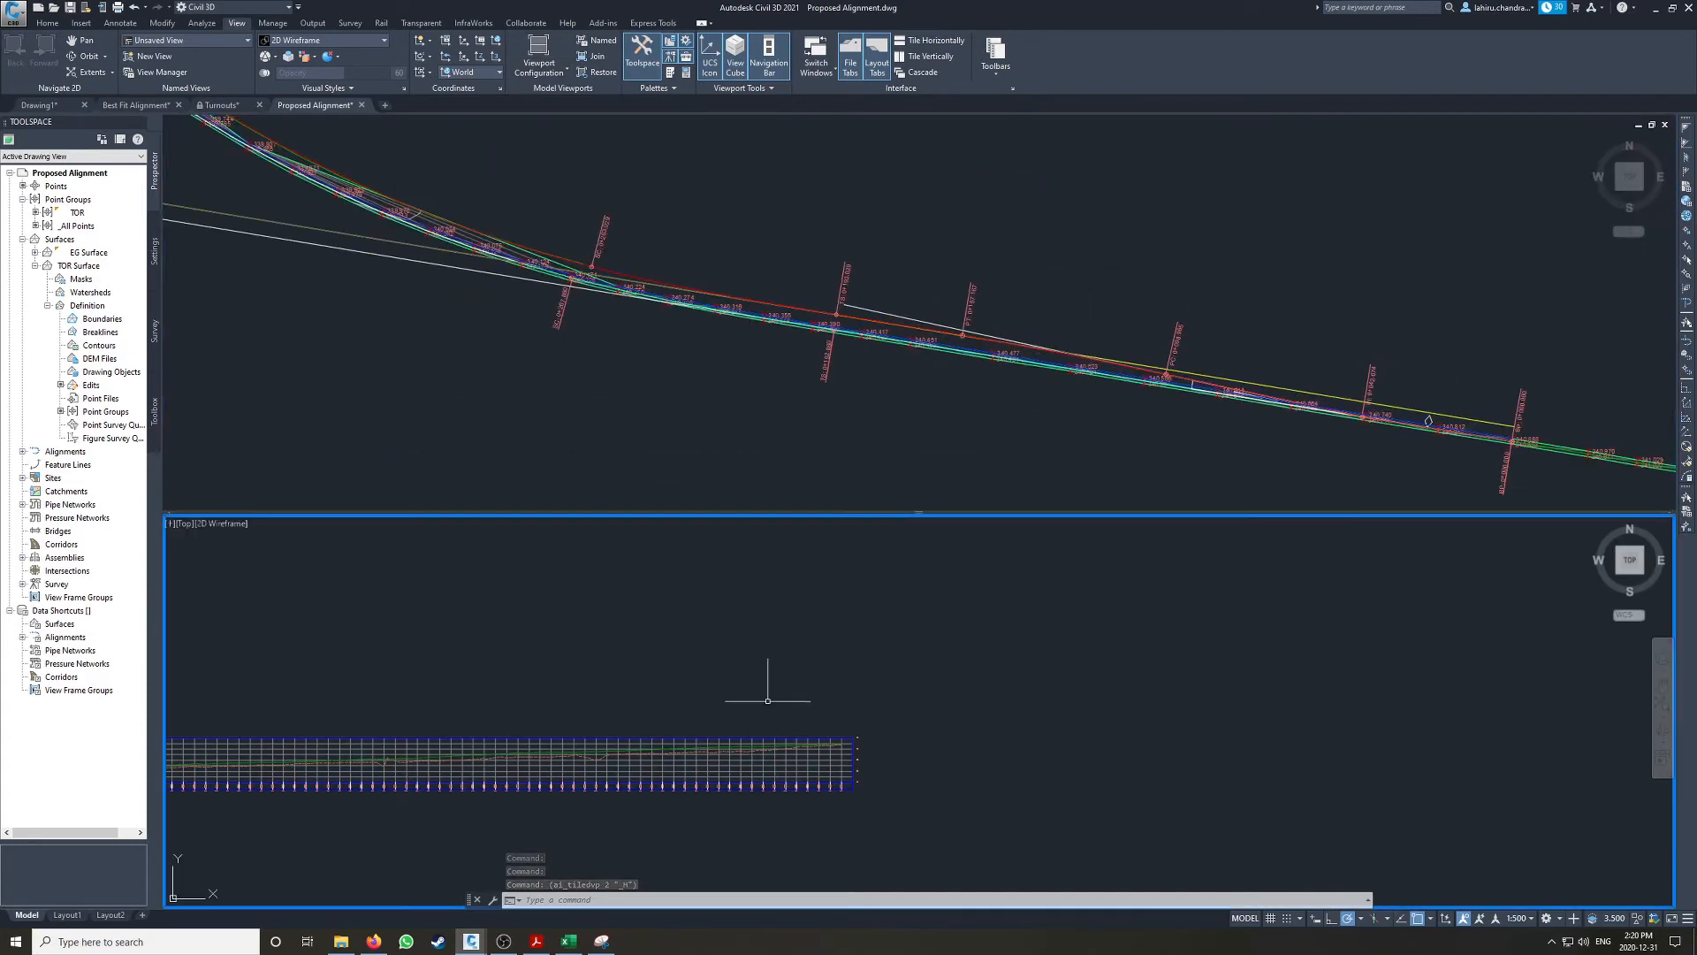
{"action": "scroll", "coordinate": [1053, 595], "scroll_direction": "up", "scroll_amount": 3}
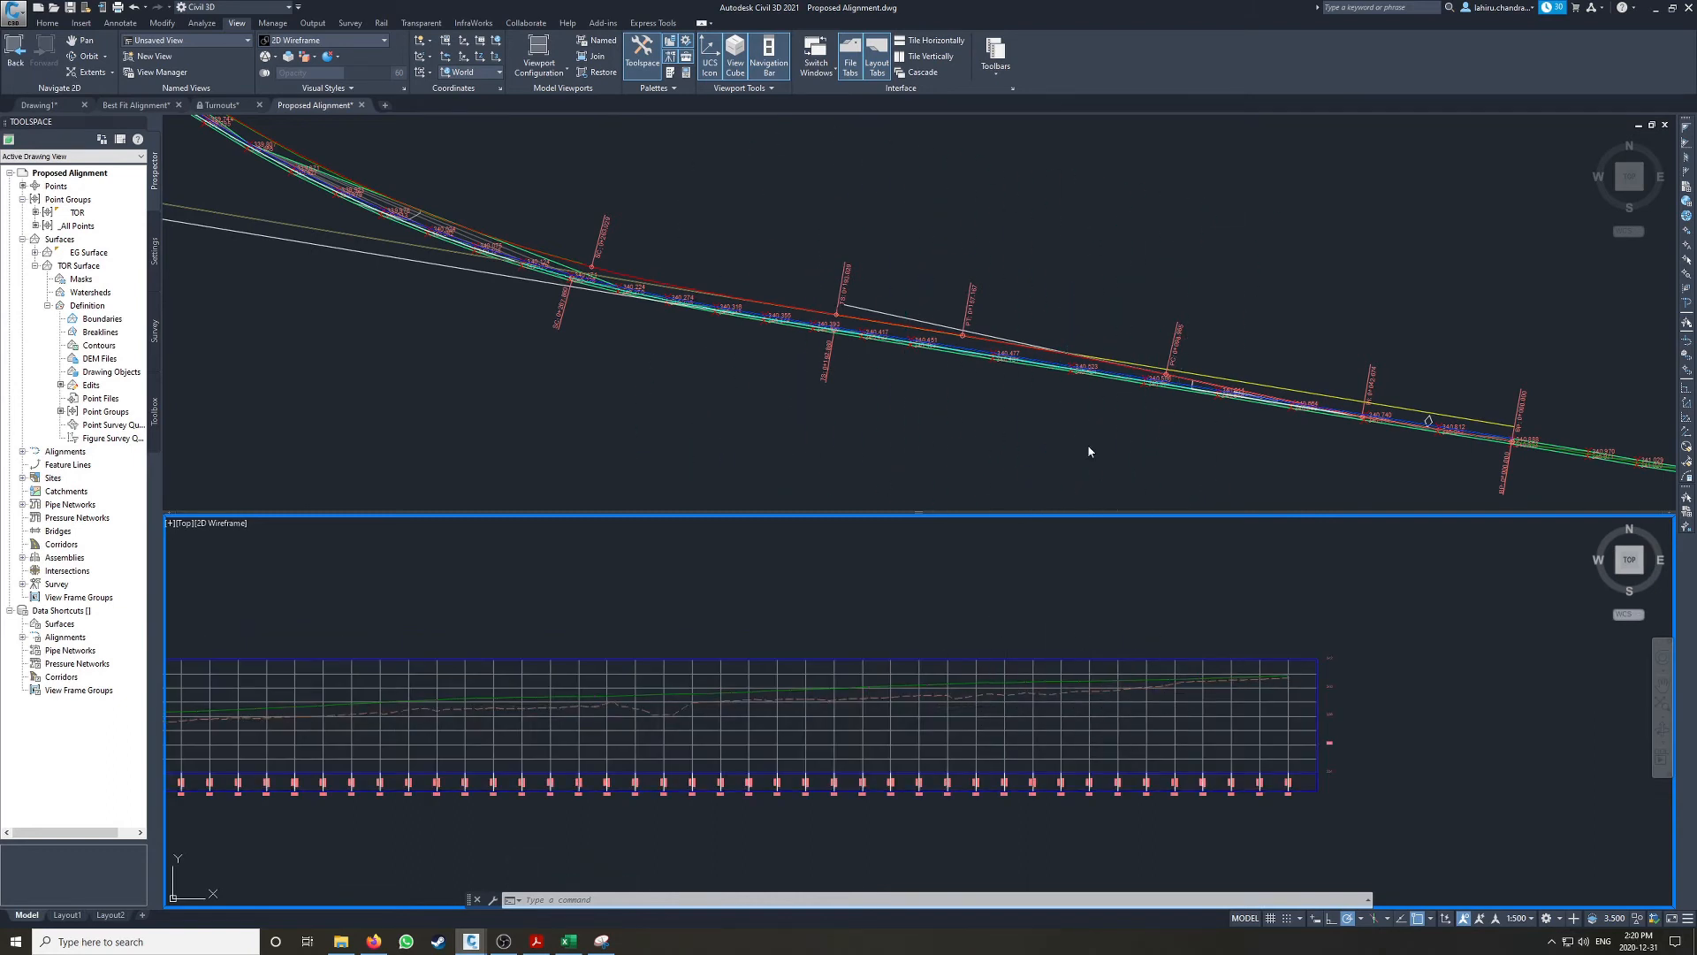
{"action": "left_click", "coordinate": [1021, 388]}
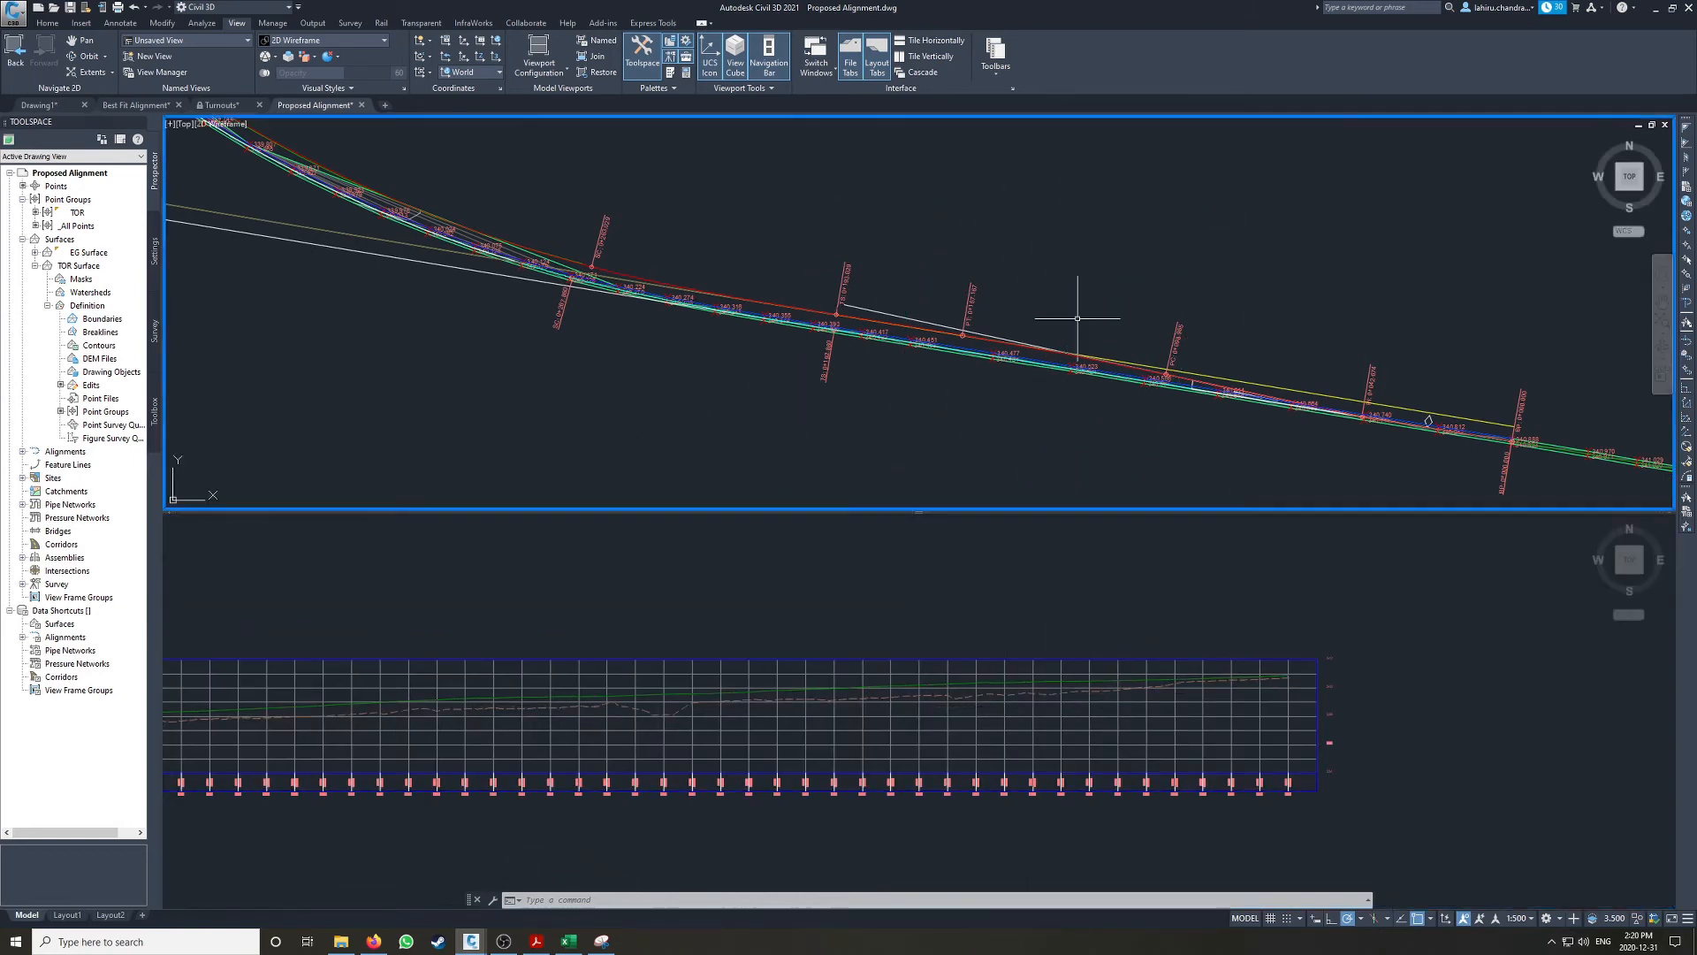
Step: Turn on station tracking for the Proposed Siding Track CL profile view to follow stations between plan and profile
{"action": "left_click", "coordinate": [1094, 766]}
{"action": "left_click", "coordinate": [1096, 717]}
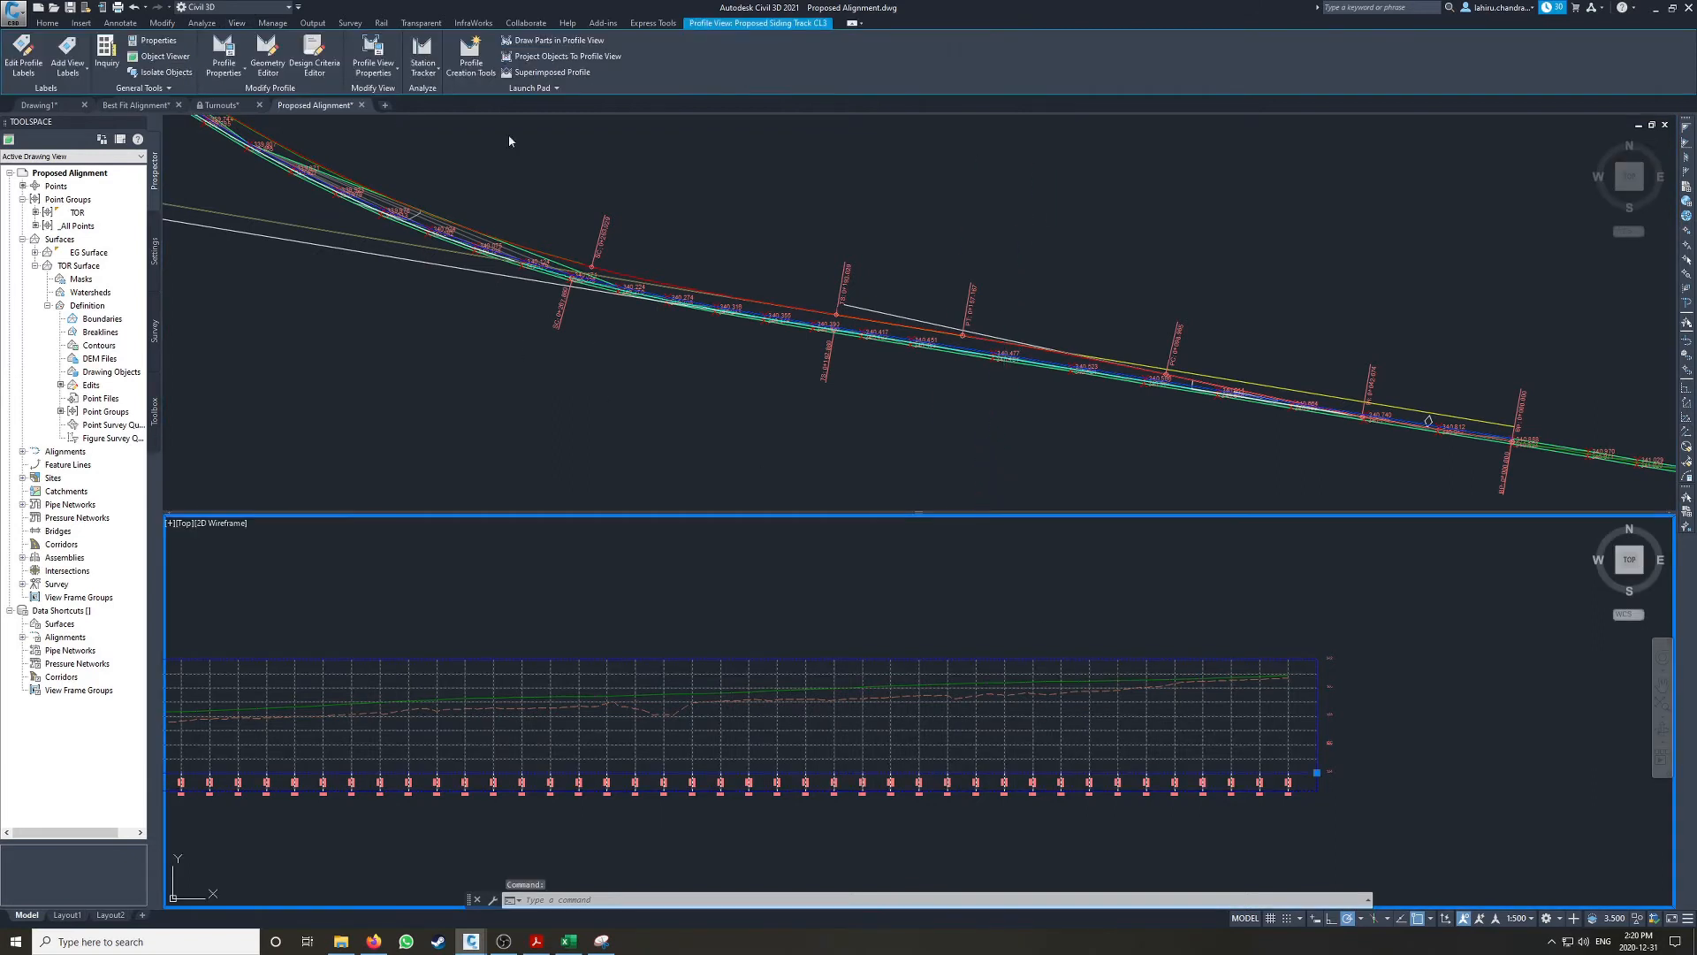
{"action": "left_click", "coordinate": [423, 64]}
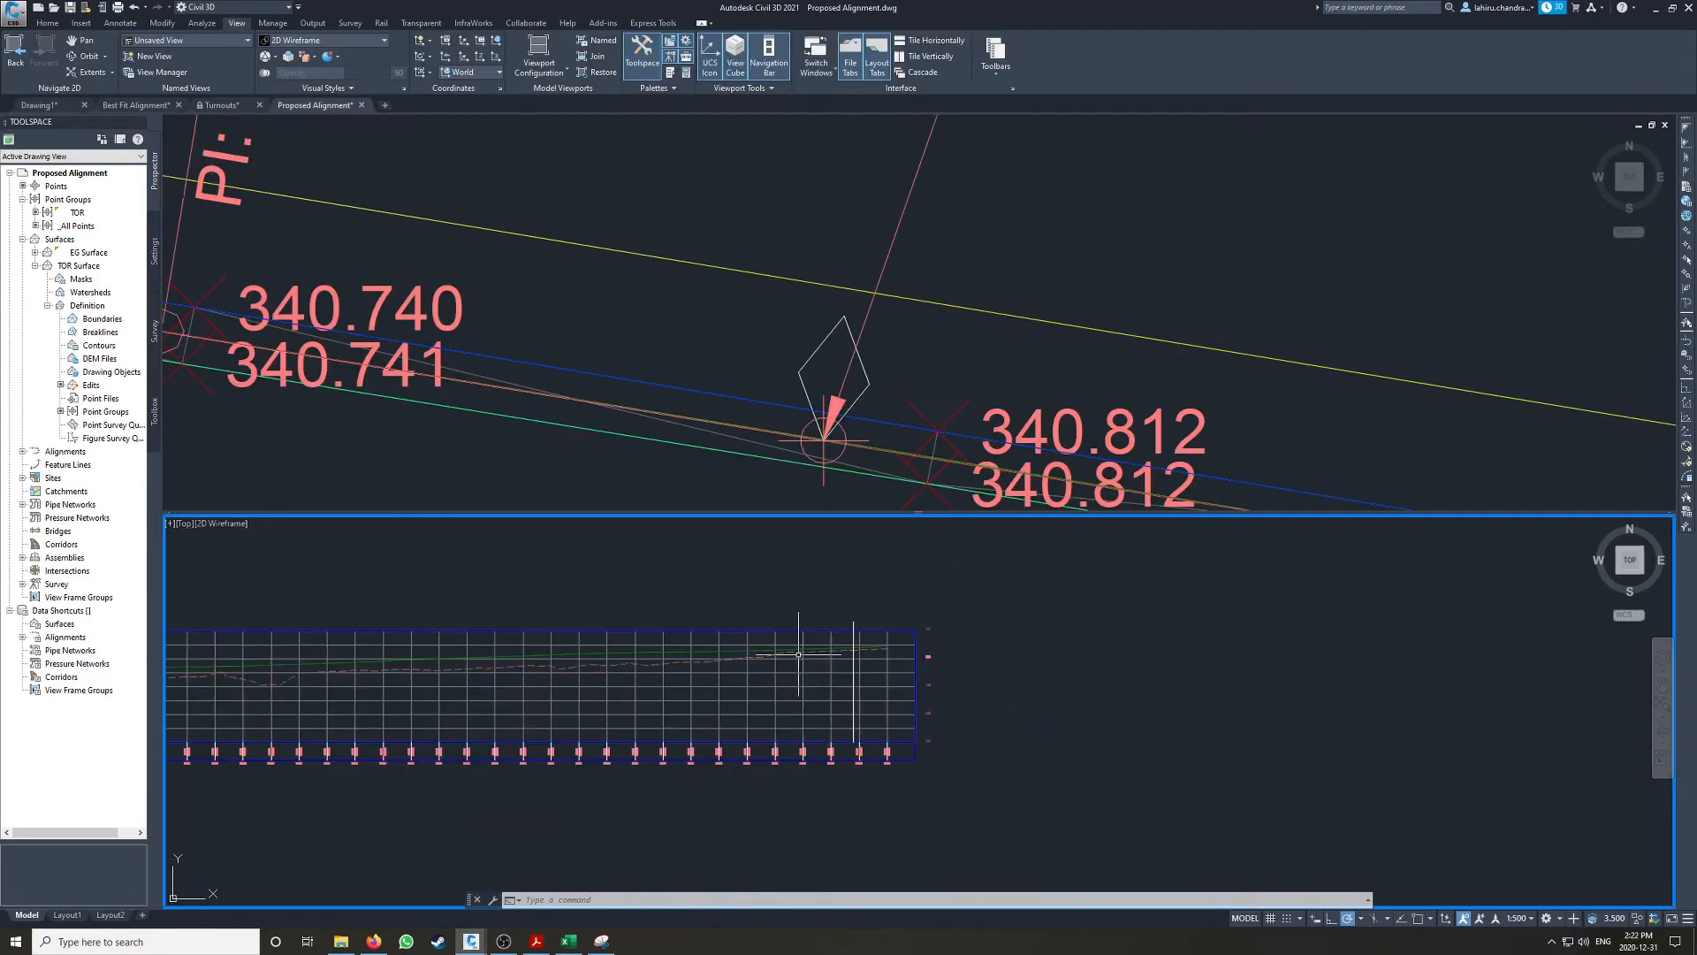
{"action": "scroll", "coordinate": [730, 658], "scroll_direction": "up", "scroll_amount": 4}
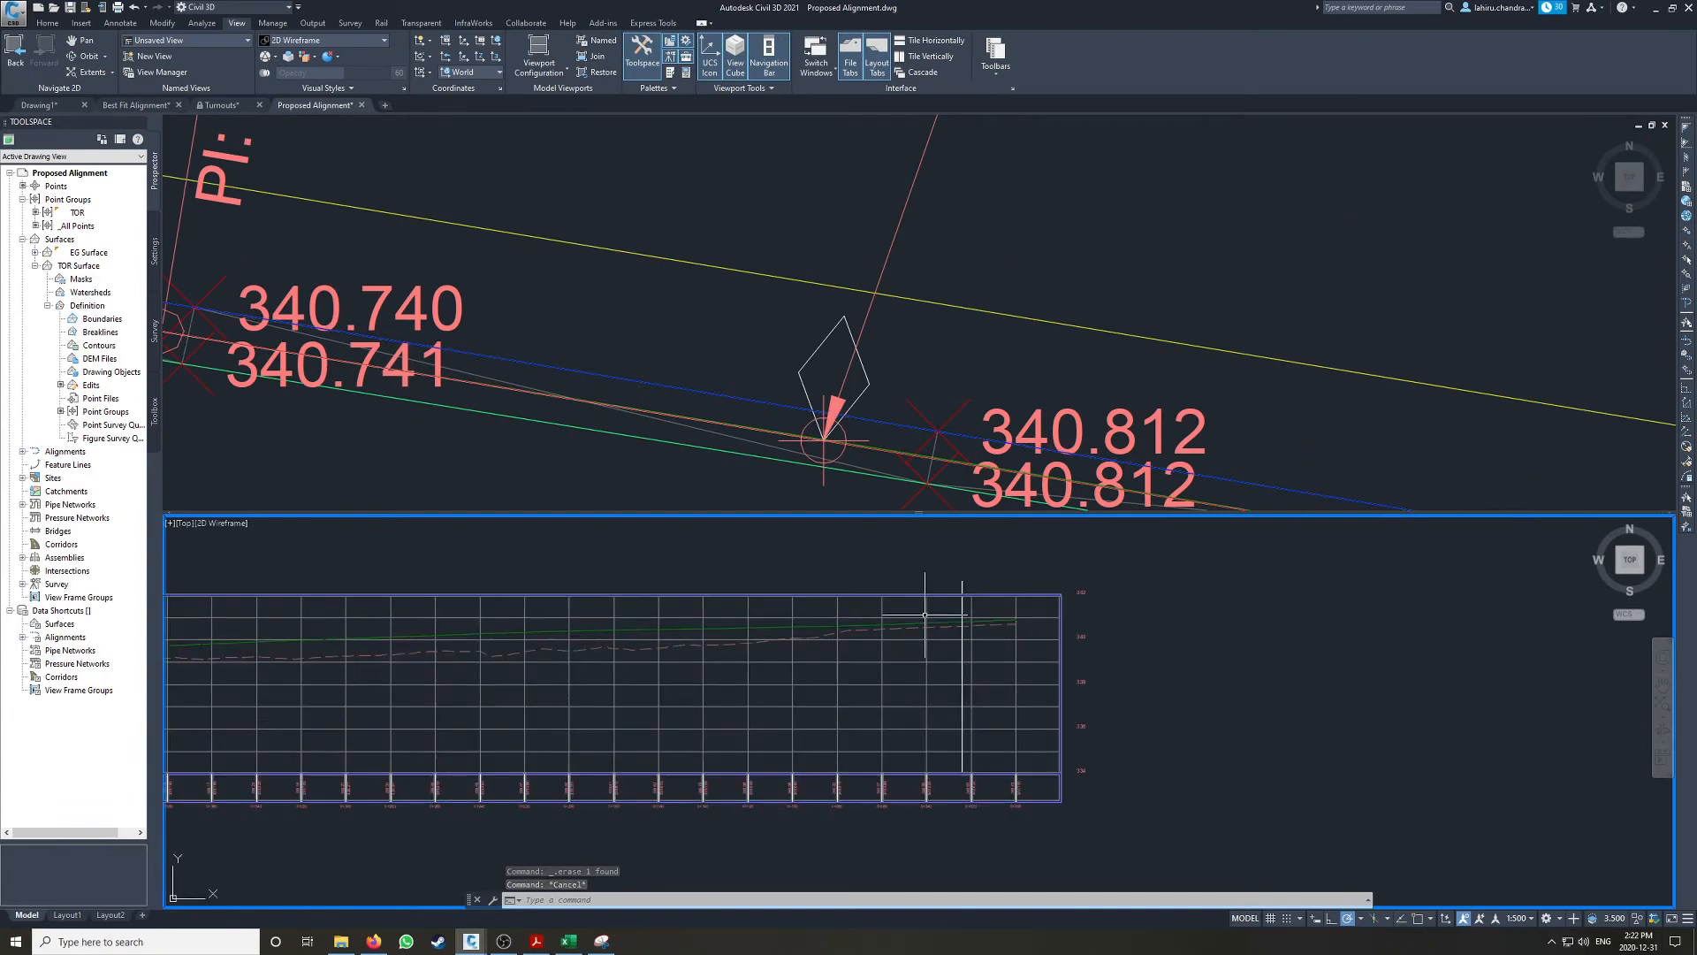
Step: Start a best fit line defined by clicking on the screen and configure object snapping with the Endpoint snap
{"action": "left_click", "coordinate": [839, 619]}
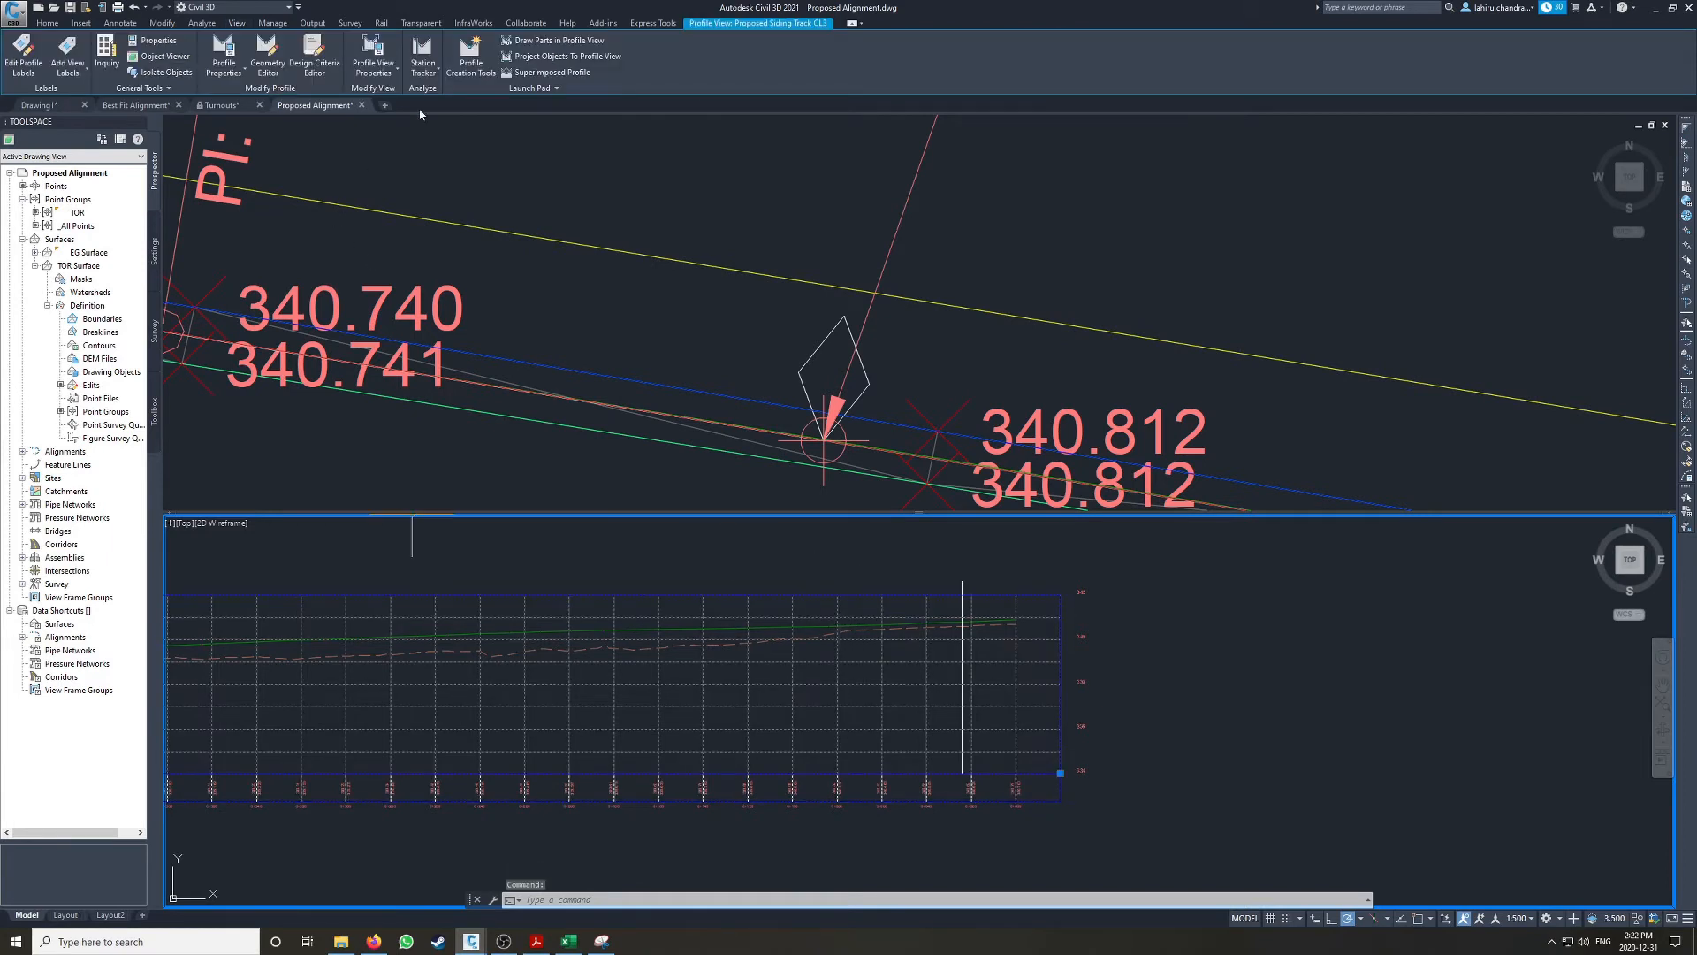
{"action": "left_click", "coordinate": [47, 23]}
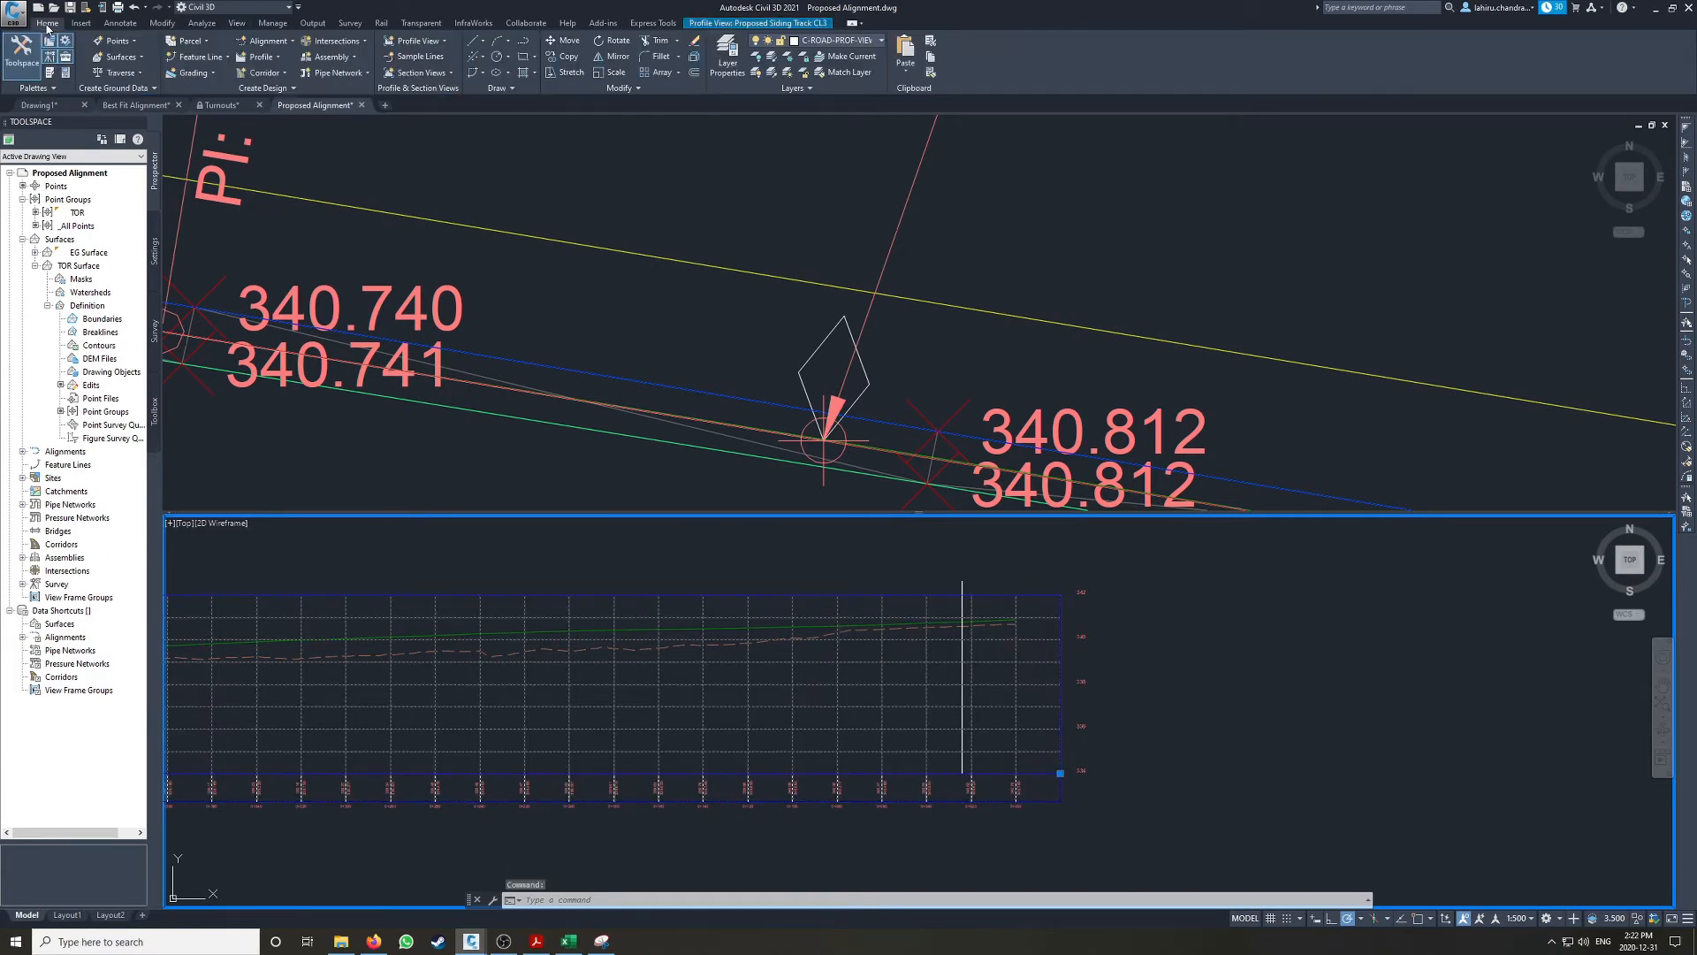
{"action": "left_click", "coordinate": [482, 56]}
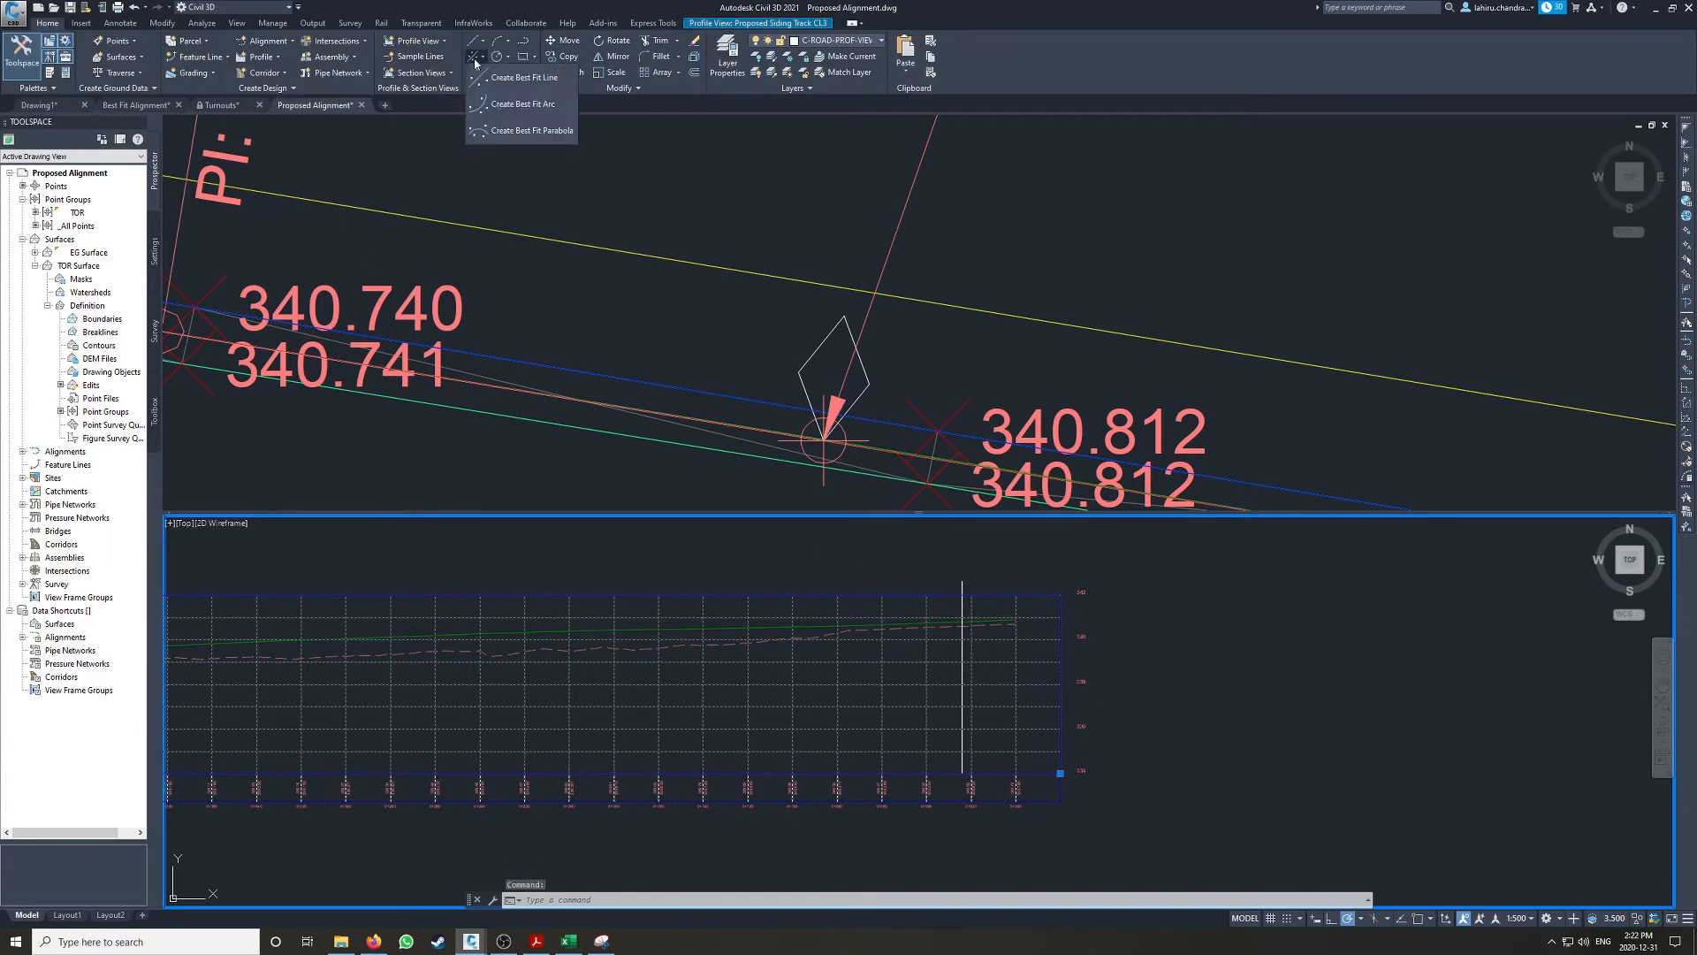
{"action": "left_click", "coordinate": [517, 78]}
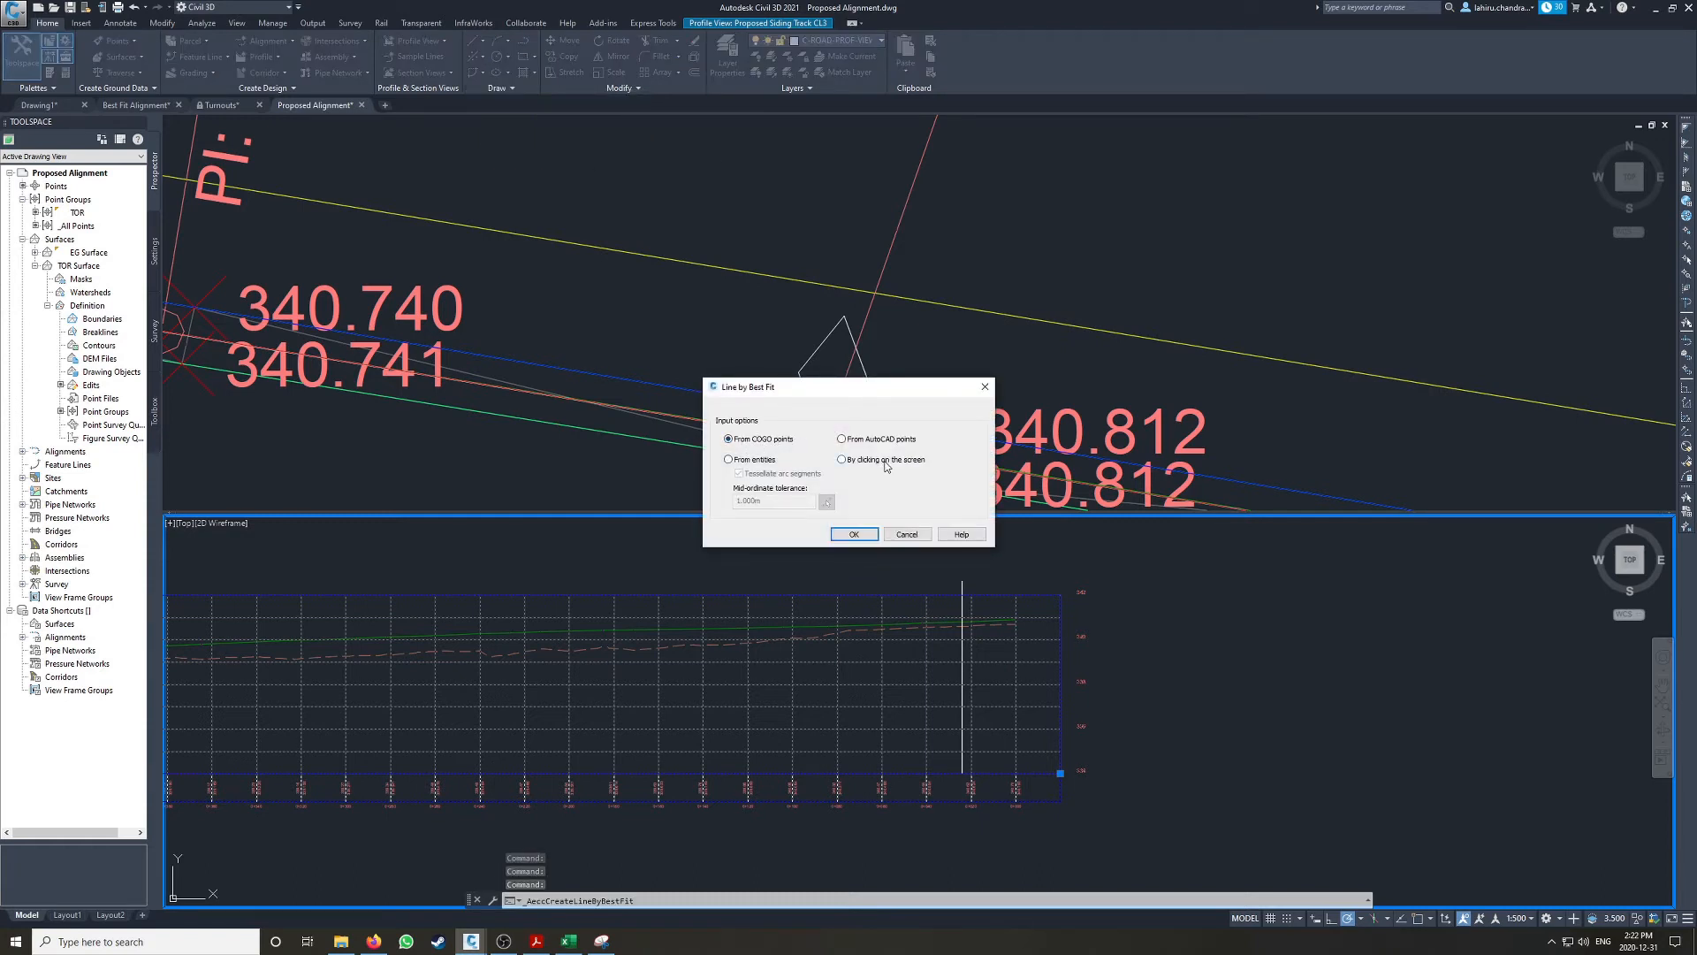
{"action": "left_click", "coordinate": [854, 535]}
{"action": "left_click", "coordinate": [1417, 919]}
{"action": "left_click", "coordinate": [1429, 920]}
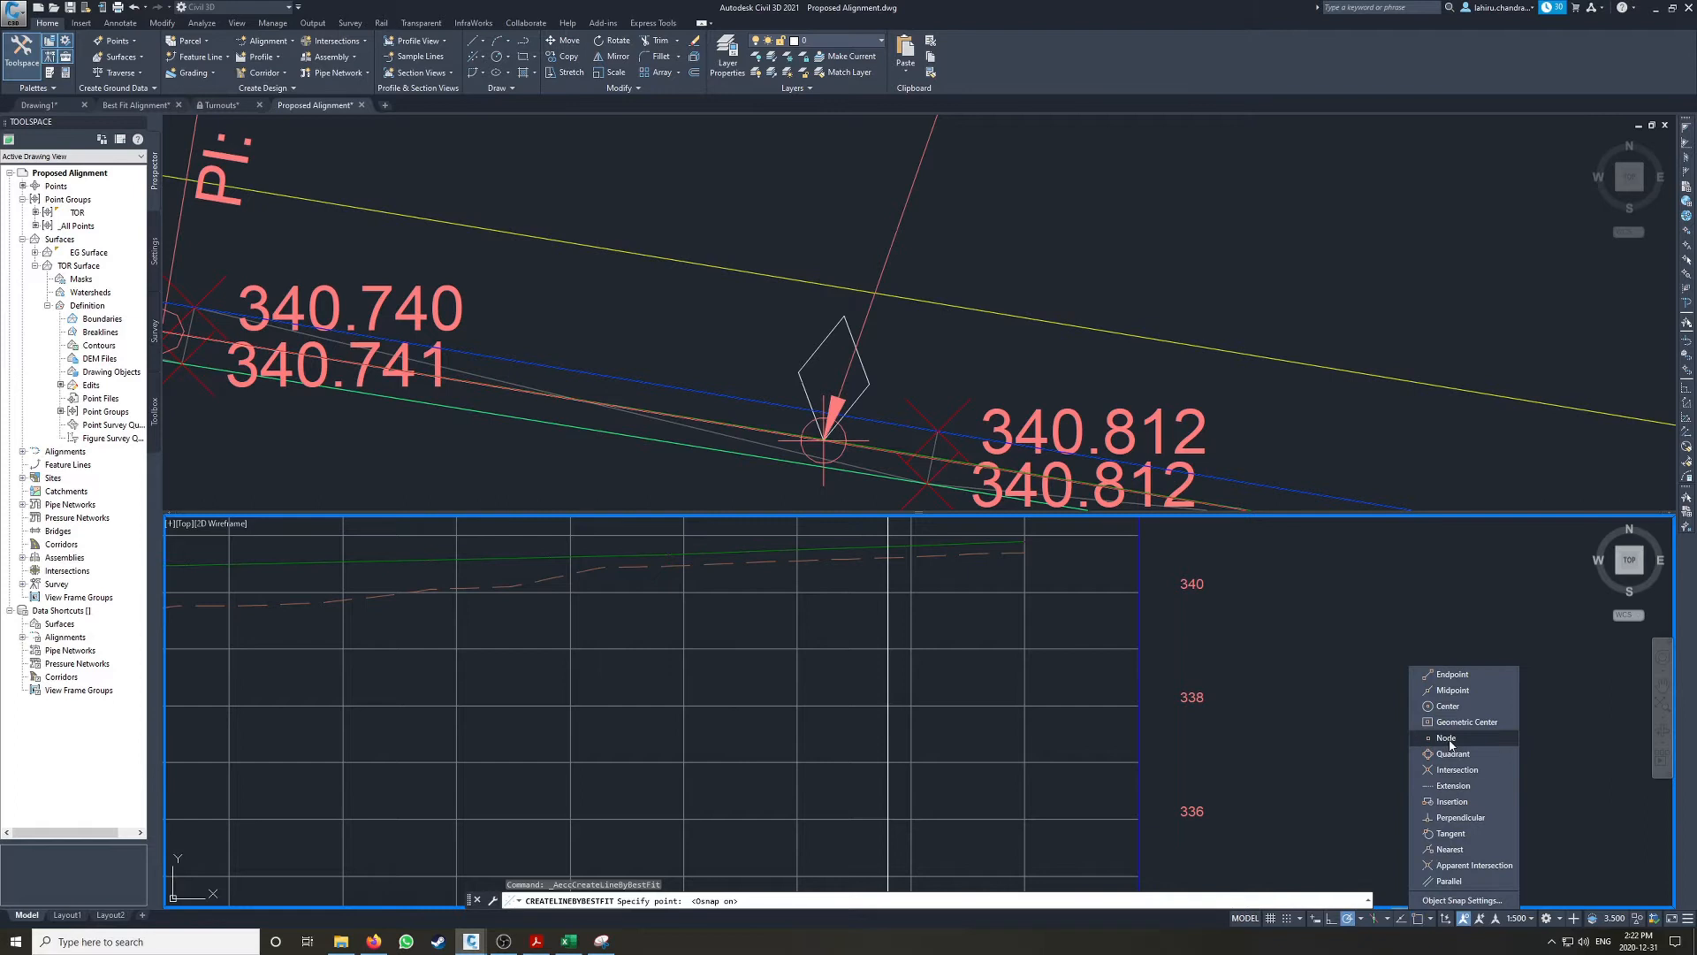
{"action": "left_click", "coordinate": [1450, 677]}
Step: Pick the first best-fit points at successive vertices of the projected rail line, starting from its higher end in the profile view
{"action": "left_click", "coordinate": [922, 615]}
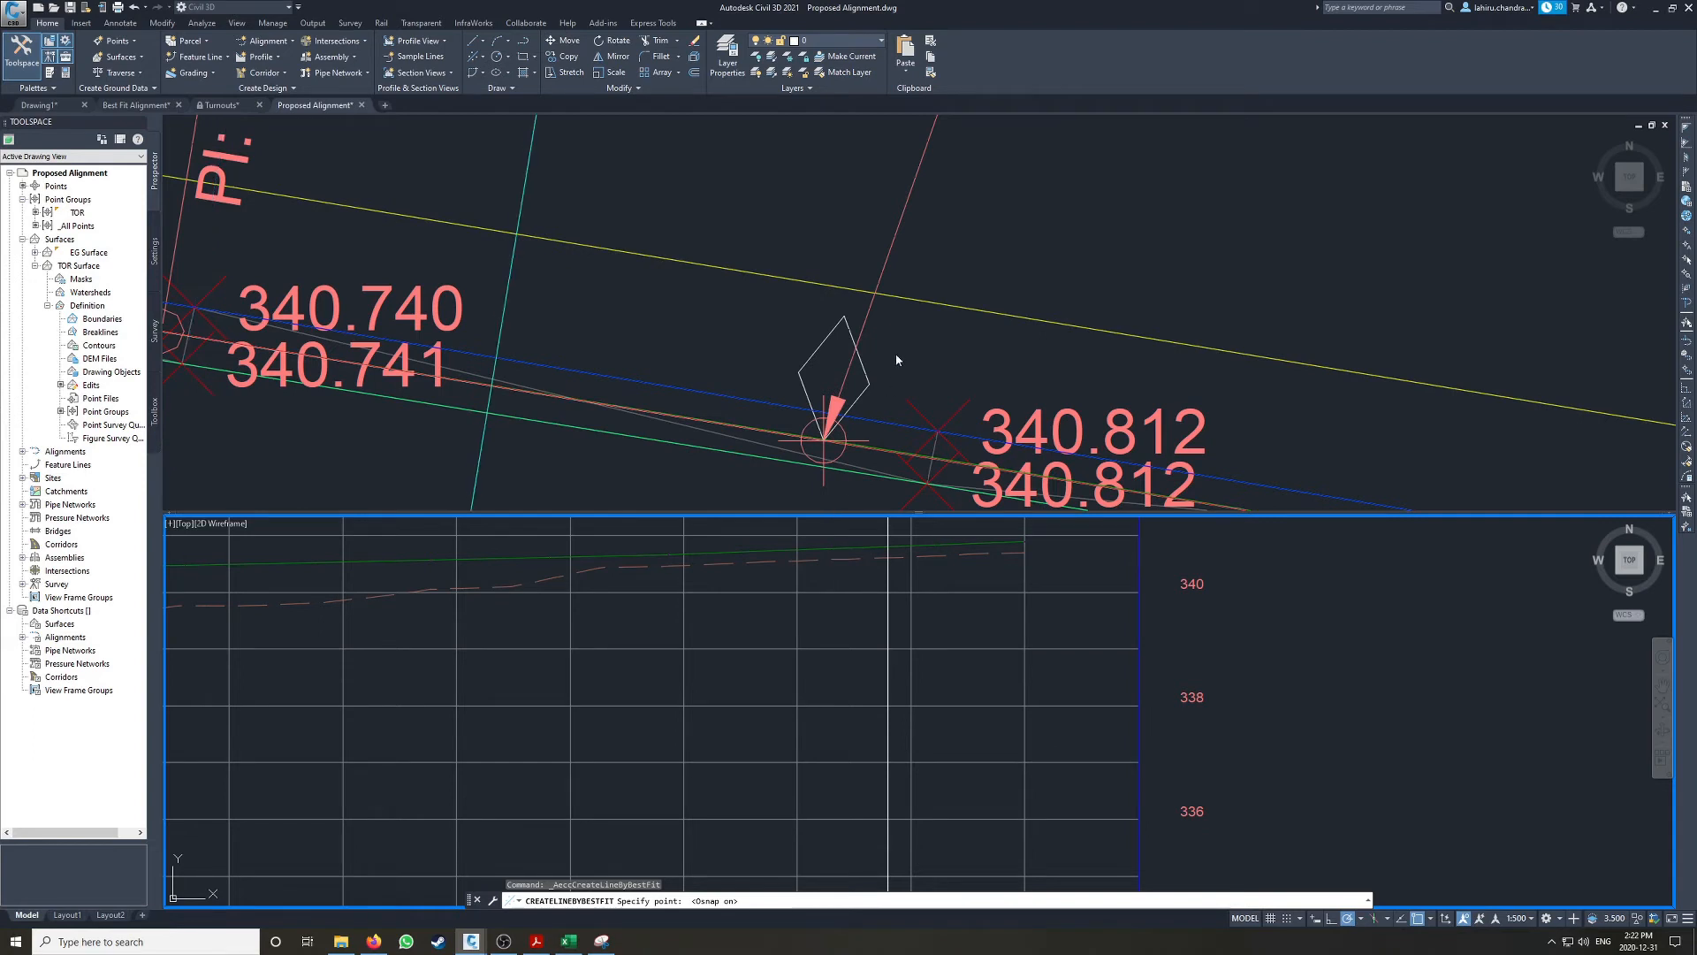
{"action": "left_click", "coordinate": [977, 170]}
{"action": "scroll", "coordinate": [963, 204], "scroll_direction": "down", "scroll_amount": 3}
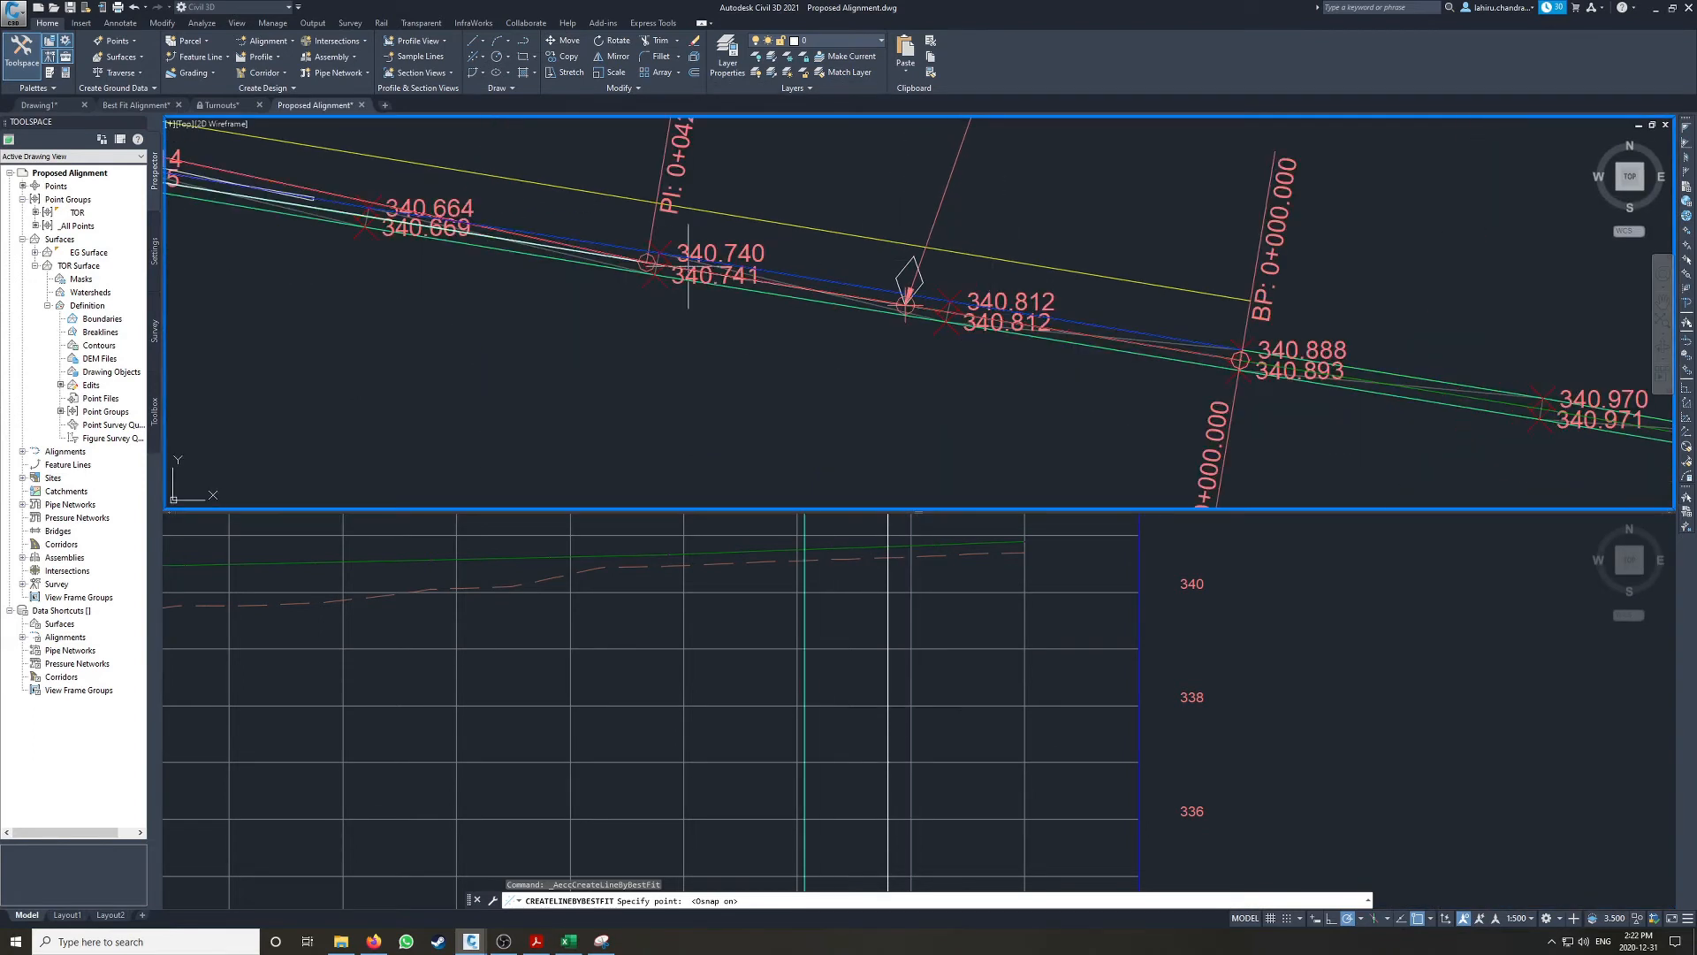
{"action": "left_click", "coordinate": [933, 563]}
{"action": "middle_click_drag", "start_coordinate": [966, 548], "coordinate": [964, 634]}
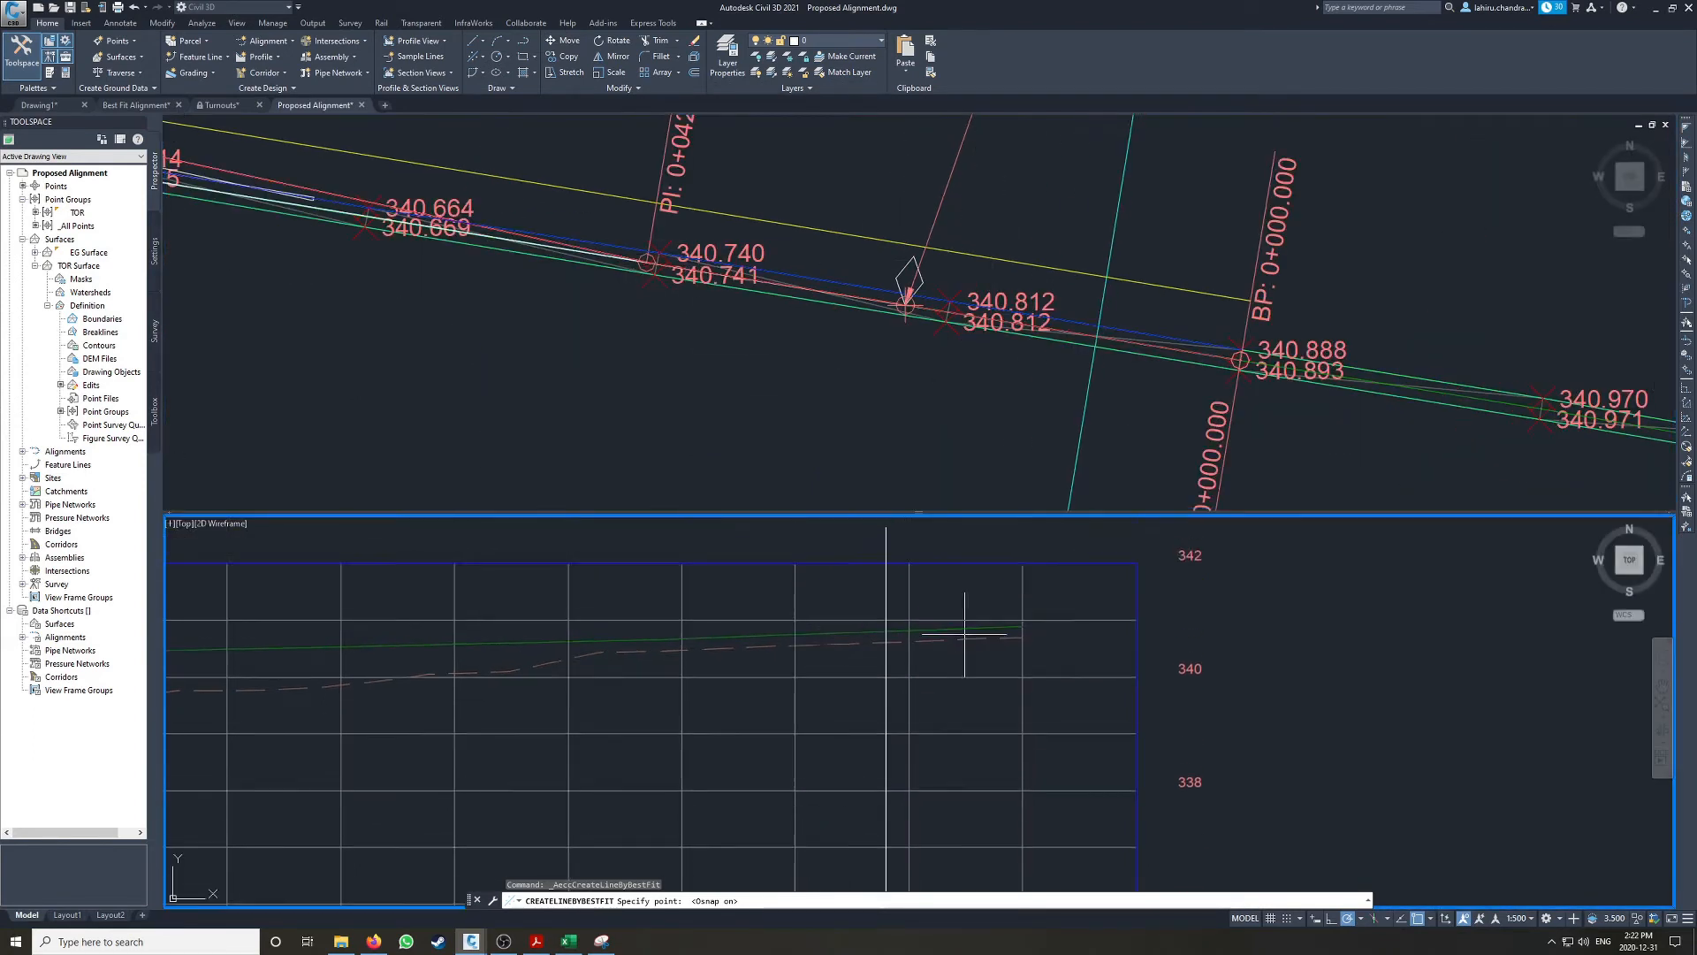
{"action": "scroll", "coordinate": [964, 634], "scroll_direction": "up", "scroll_amount": 2}
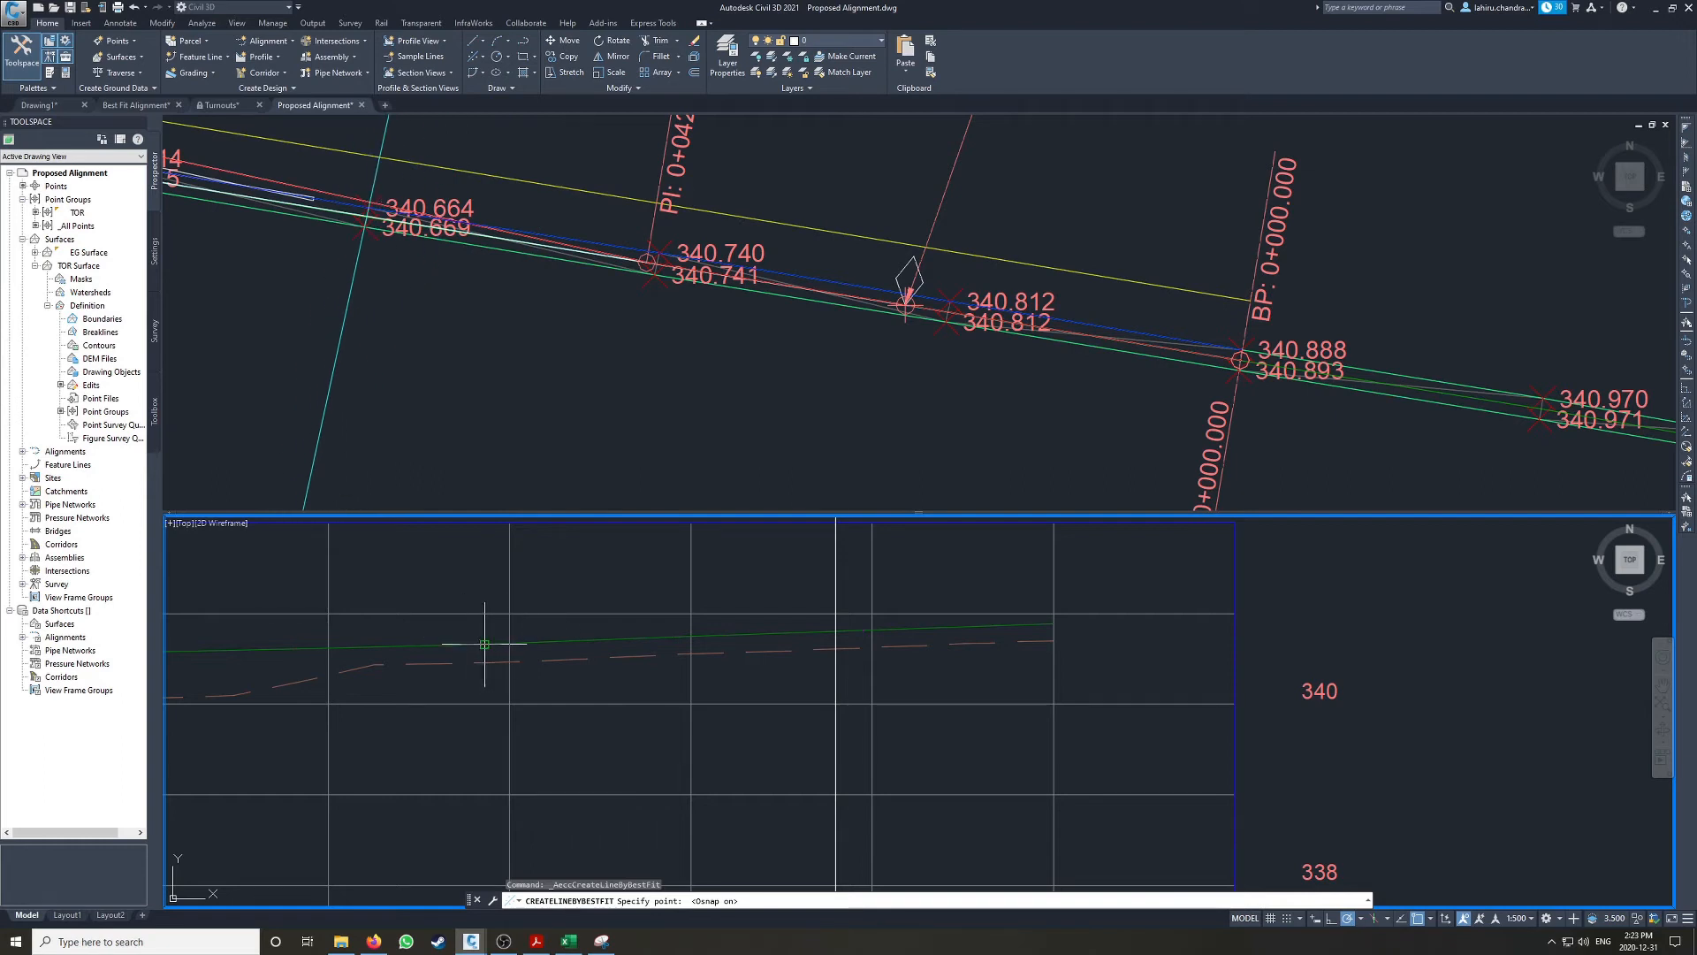
{"action": "left_click", "coordinate": [1043, 622]}
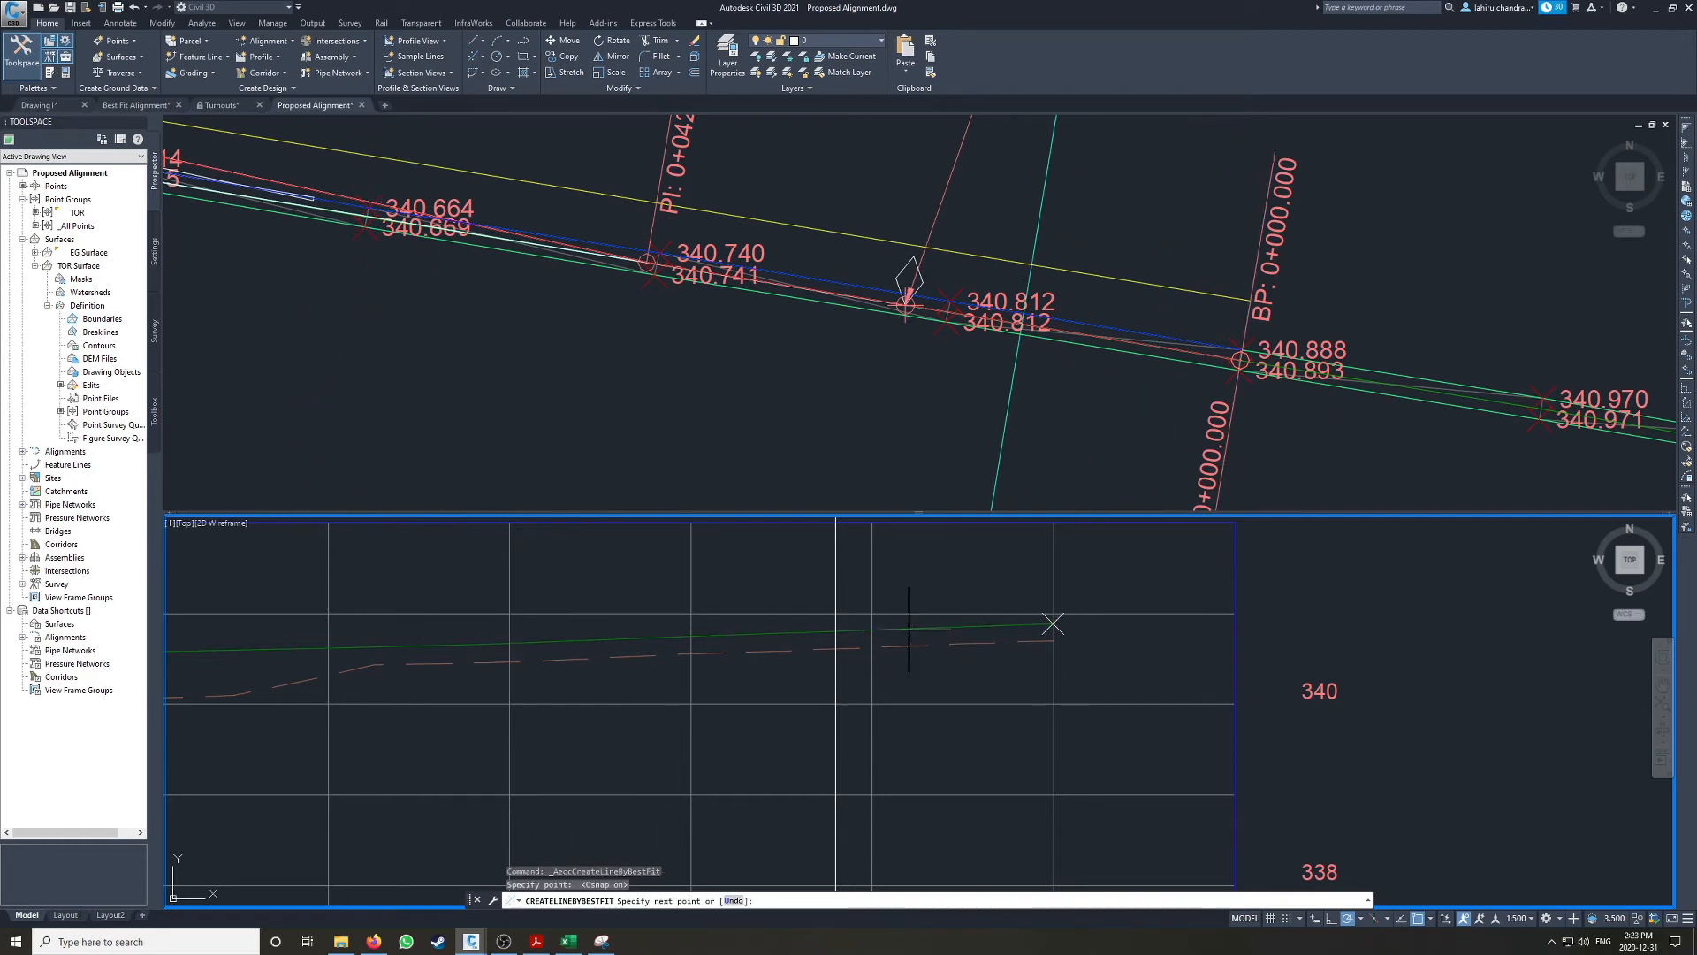
{"action": "left_click", "coordinate": [861, 629]}
{"action": "left_click", "coordinate": [673, 635]}
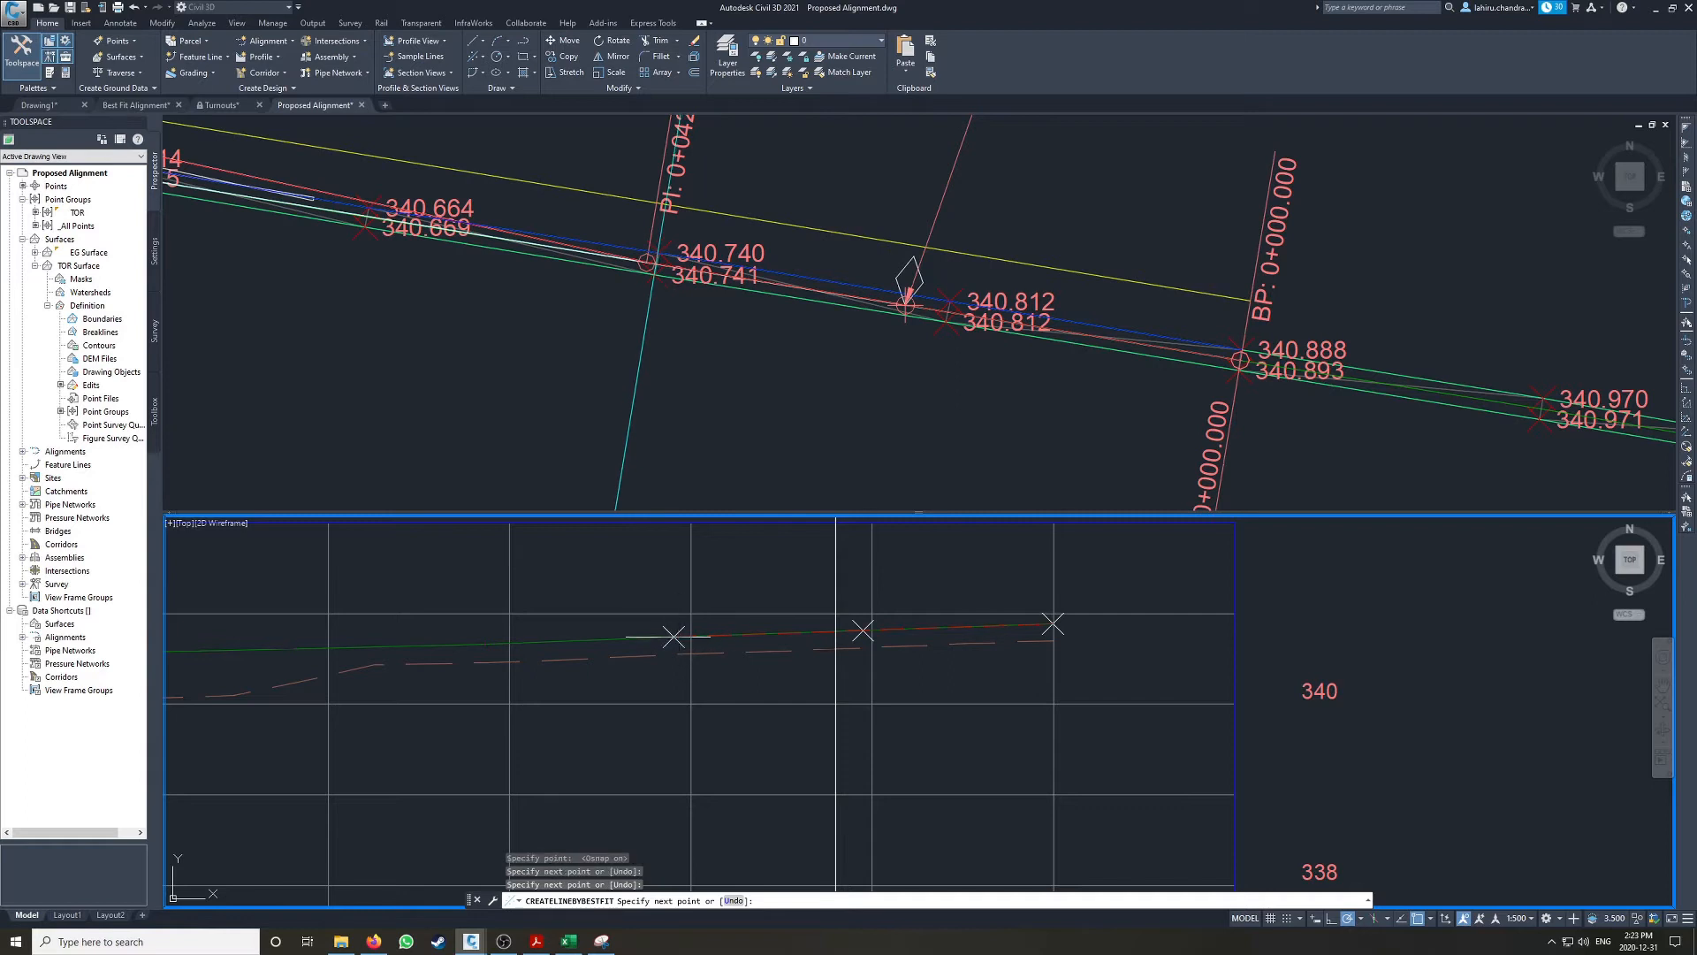
{"action": "left_click", "coordinate": [485, 642]}
Step: Continue picking best-fit points along the projected rail line toward its lower end and finish with 16 points for the regression
{"action": "middle_click_drag", "start_coordinate": [398, 606], "coordinate": [935, 608]}
{"action": "scroll", "coordinate": [902, 617], "scroll_direction": "down", "scroll_amount": 2}
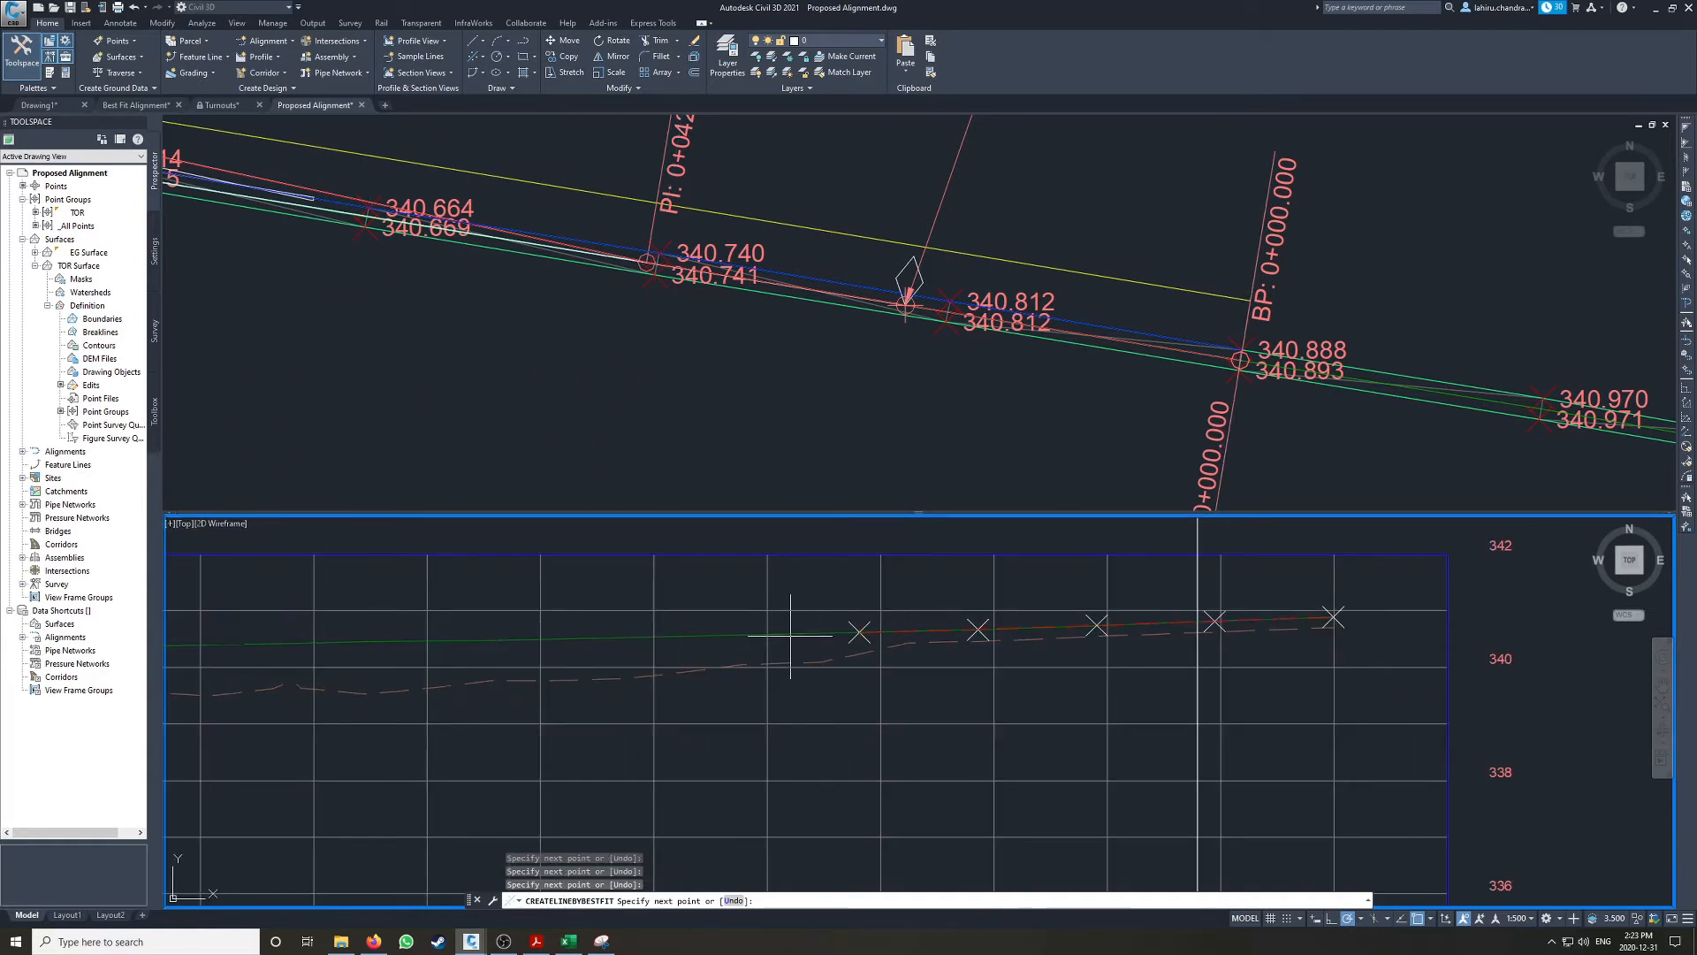
{"action": "scroll", "coordinate": [613, 608], "scroll_direction": "down", "scroll_amount": 2}
{"action": "middle_click_drag", "start_coordinate": [610, 608], "coordinate": [907, 611]}
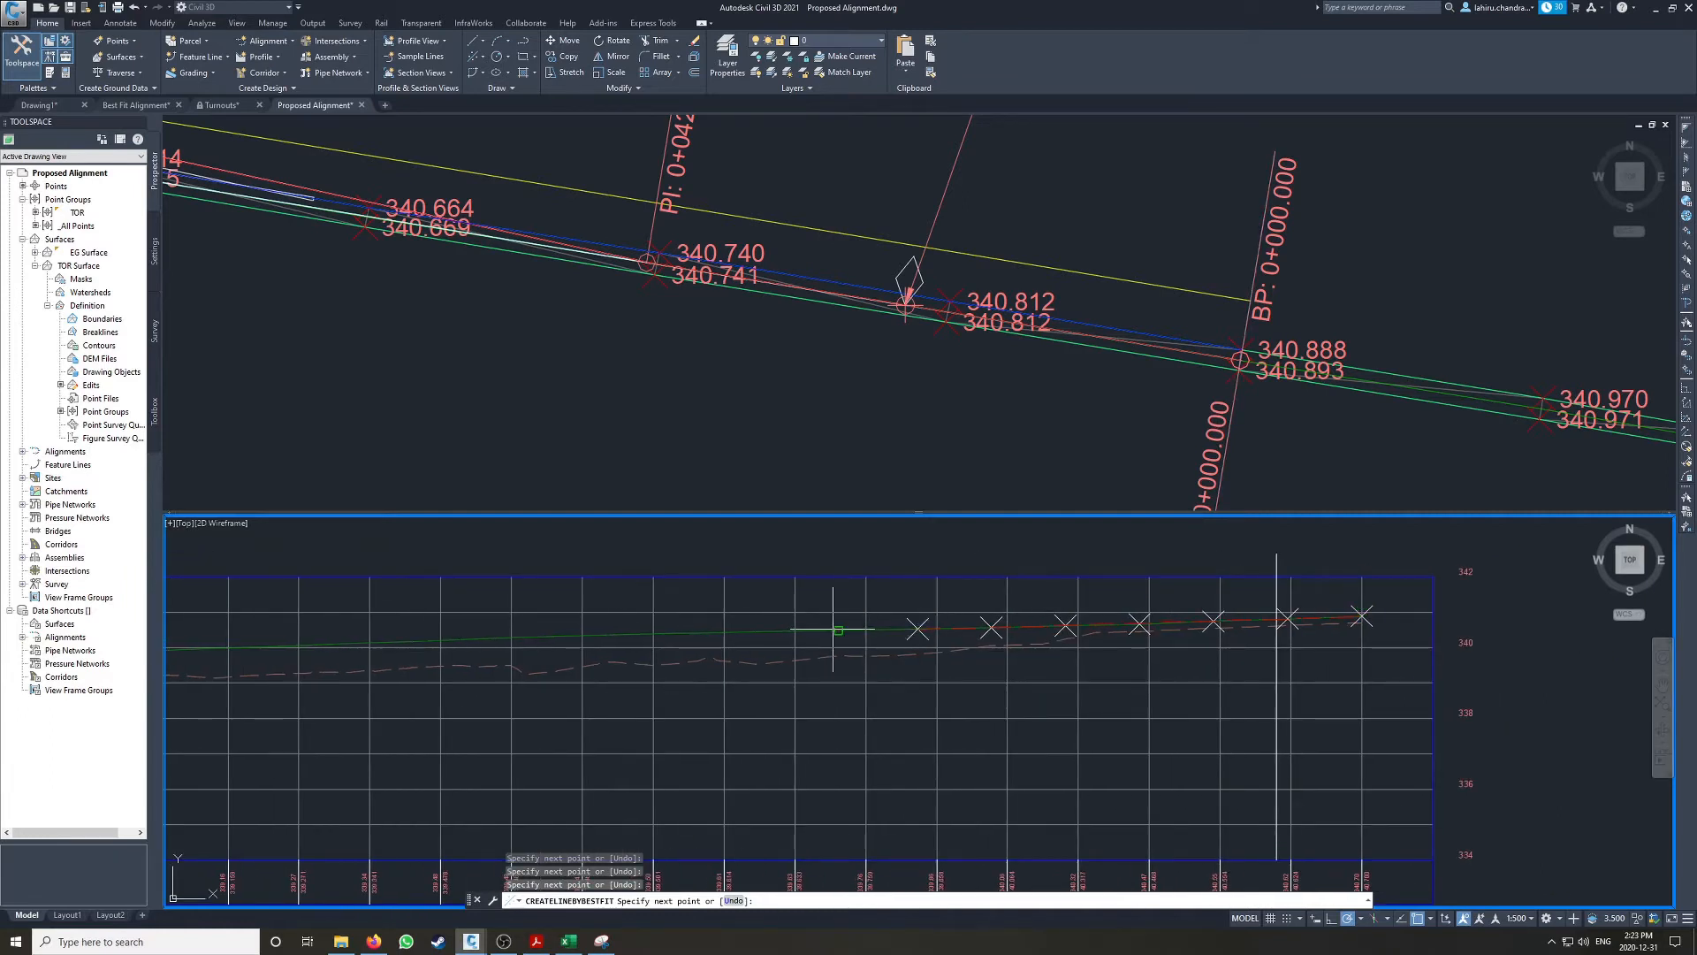
{"action": "left_click", "coordinate": [655, 633]}
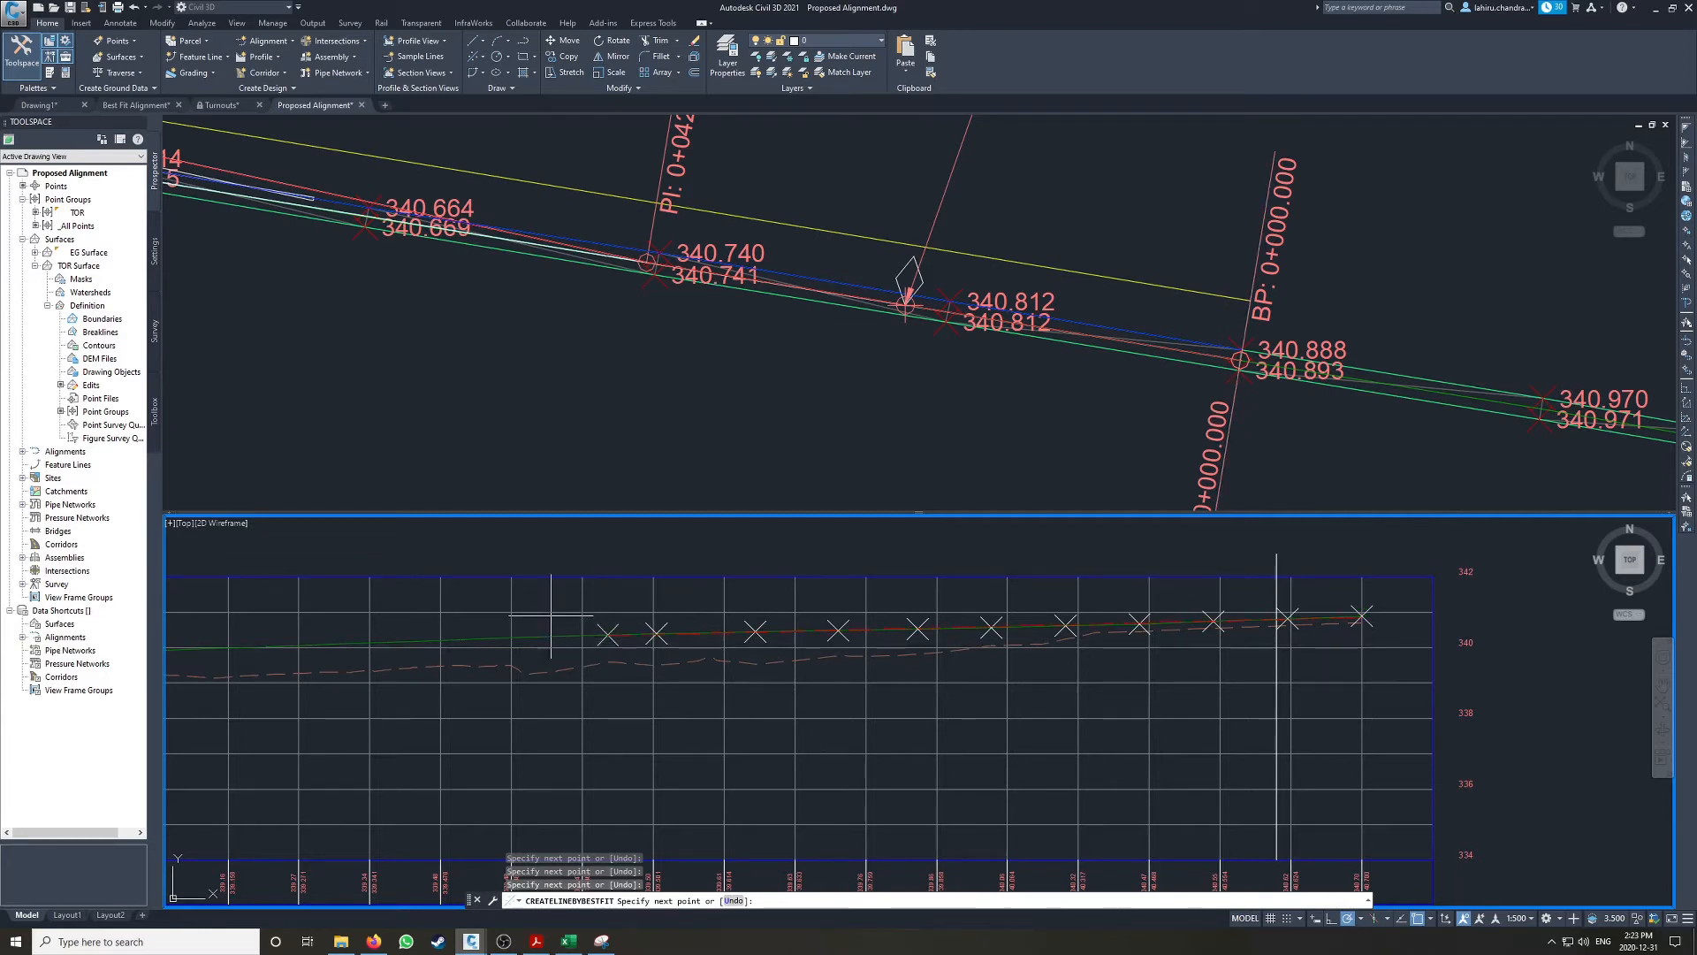
{"action": "scroll", "coordinate": [584, 635], "scroll_direction": "down", "scroll_amount": 2}
{"action": "middle_click_drag", "start_coordinate": [738, 615], "coordinate": [884, 619]}
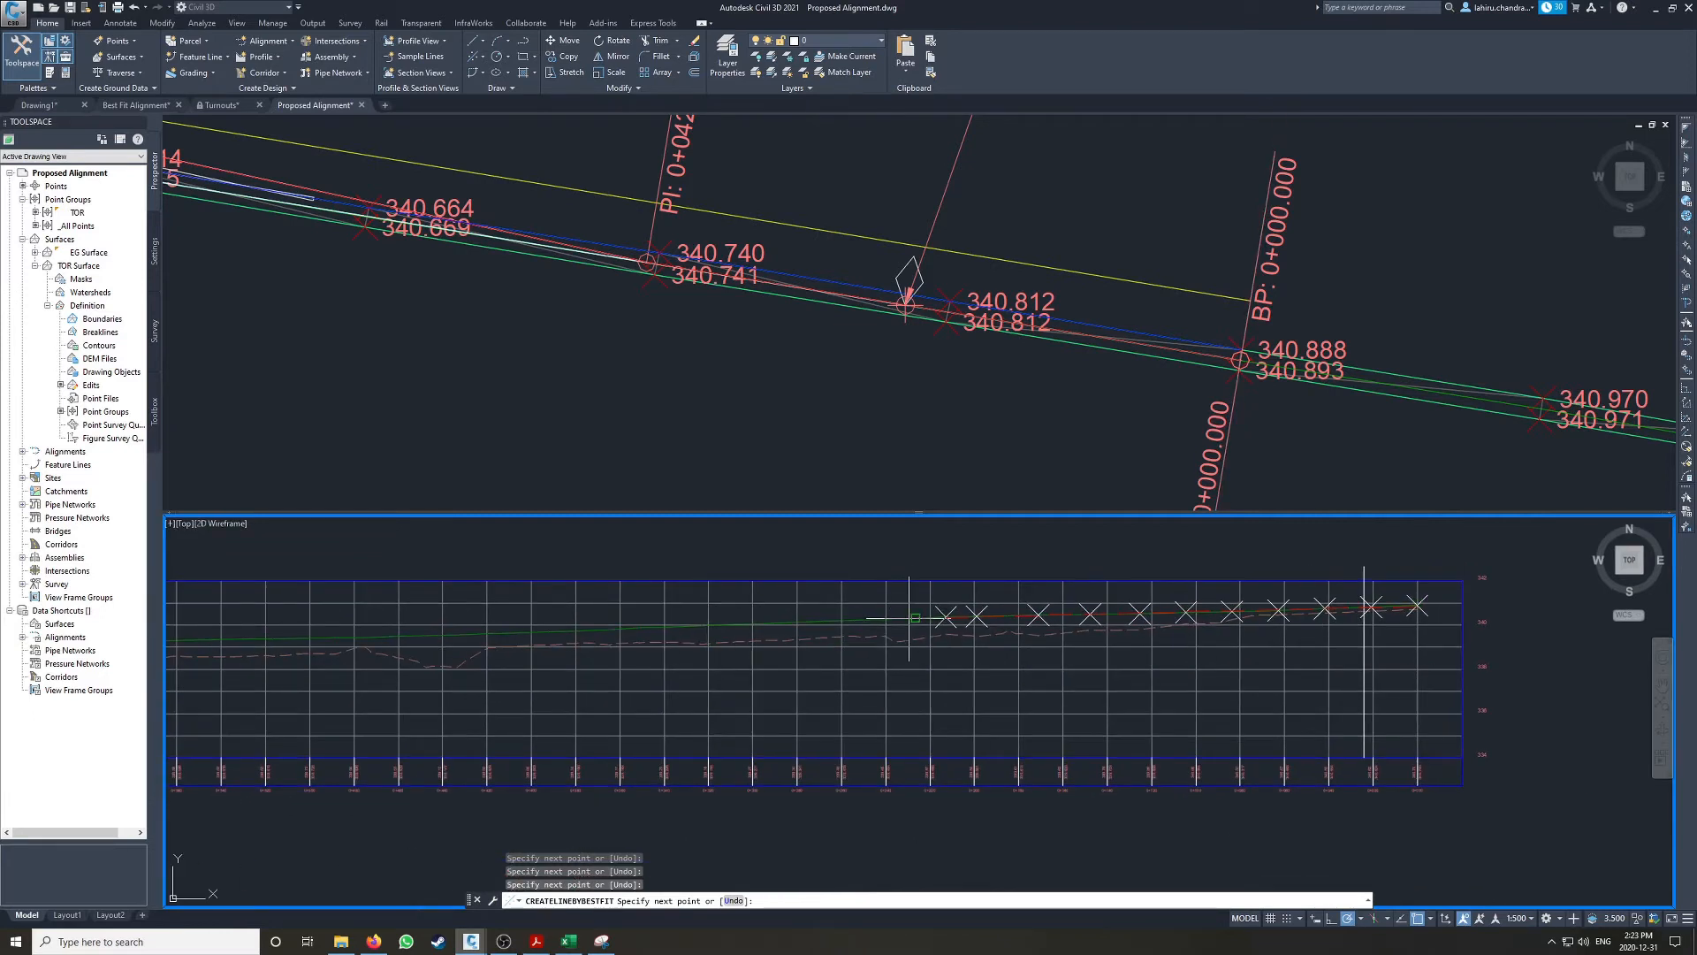
{"action": "left_click", "coordinate": [882, 618]}
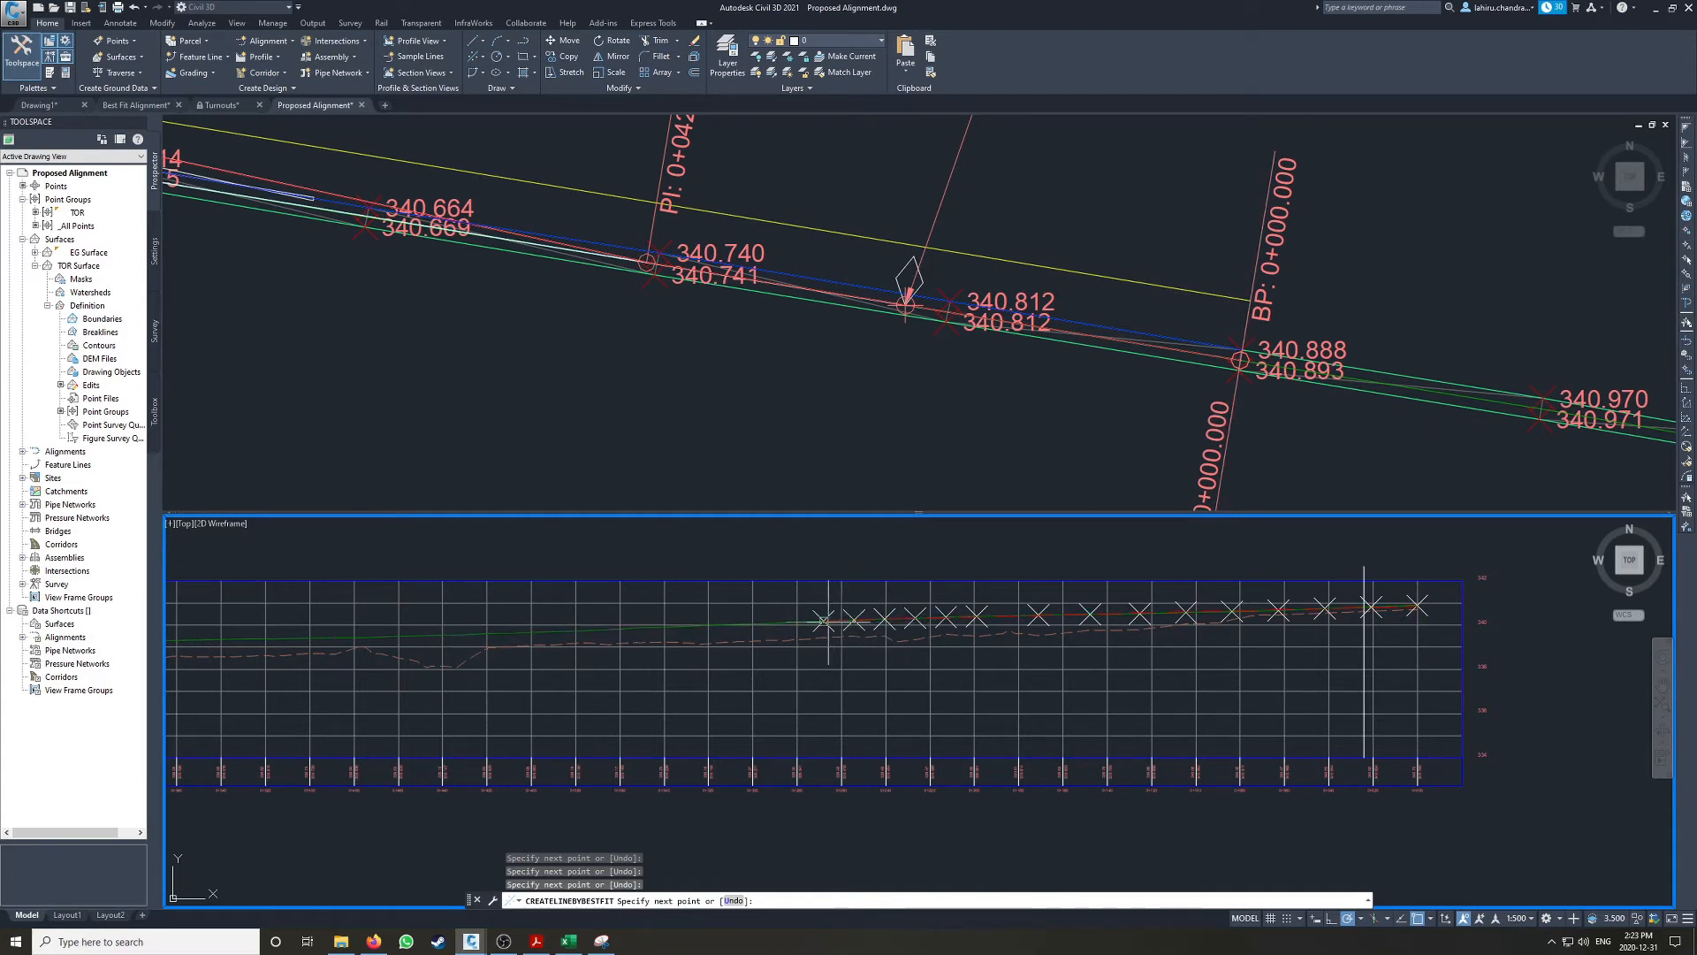
{"action": "scroll", "coordinate": [970, 615], "scroll_direction": "up", "scroll_amount": 4}
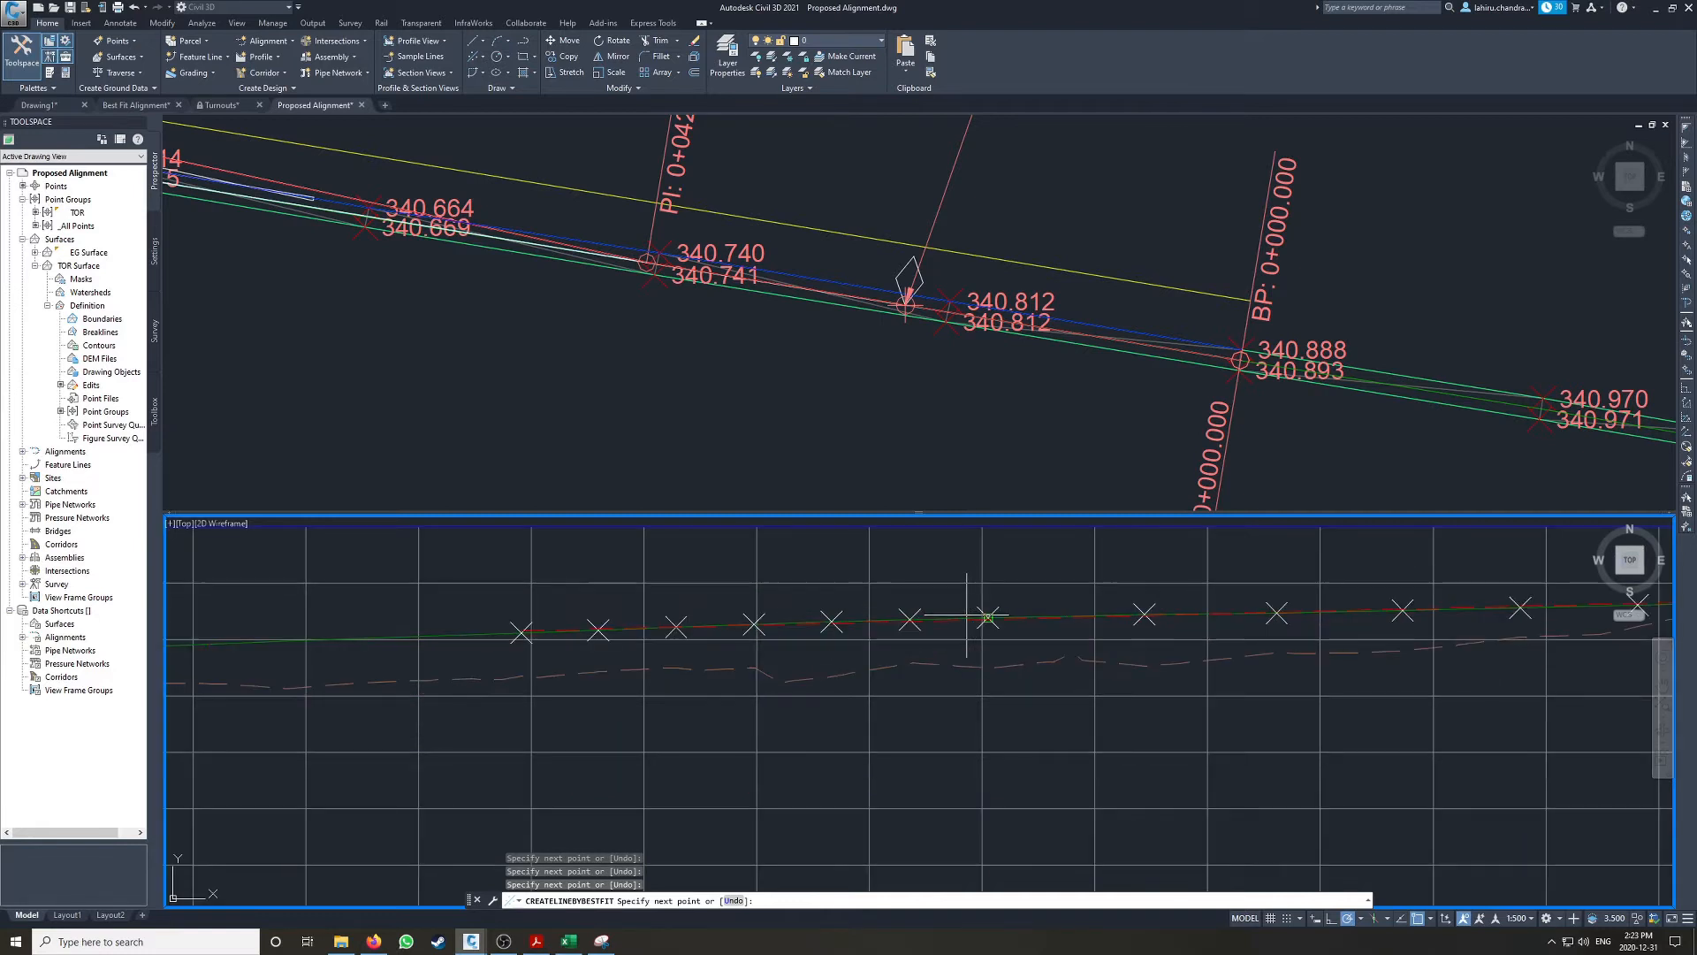
{"action": "scroll", "coordinate": [936, 615], "scroll_direction": "down", "scroll_amount": 4}
{"action": "middle_click_drag", "start_coordinate": [1063, 607], "coordinate": [919, 616]}
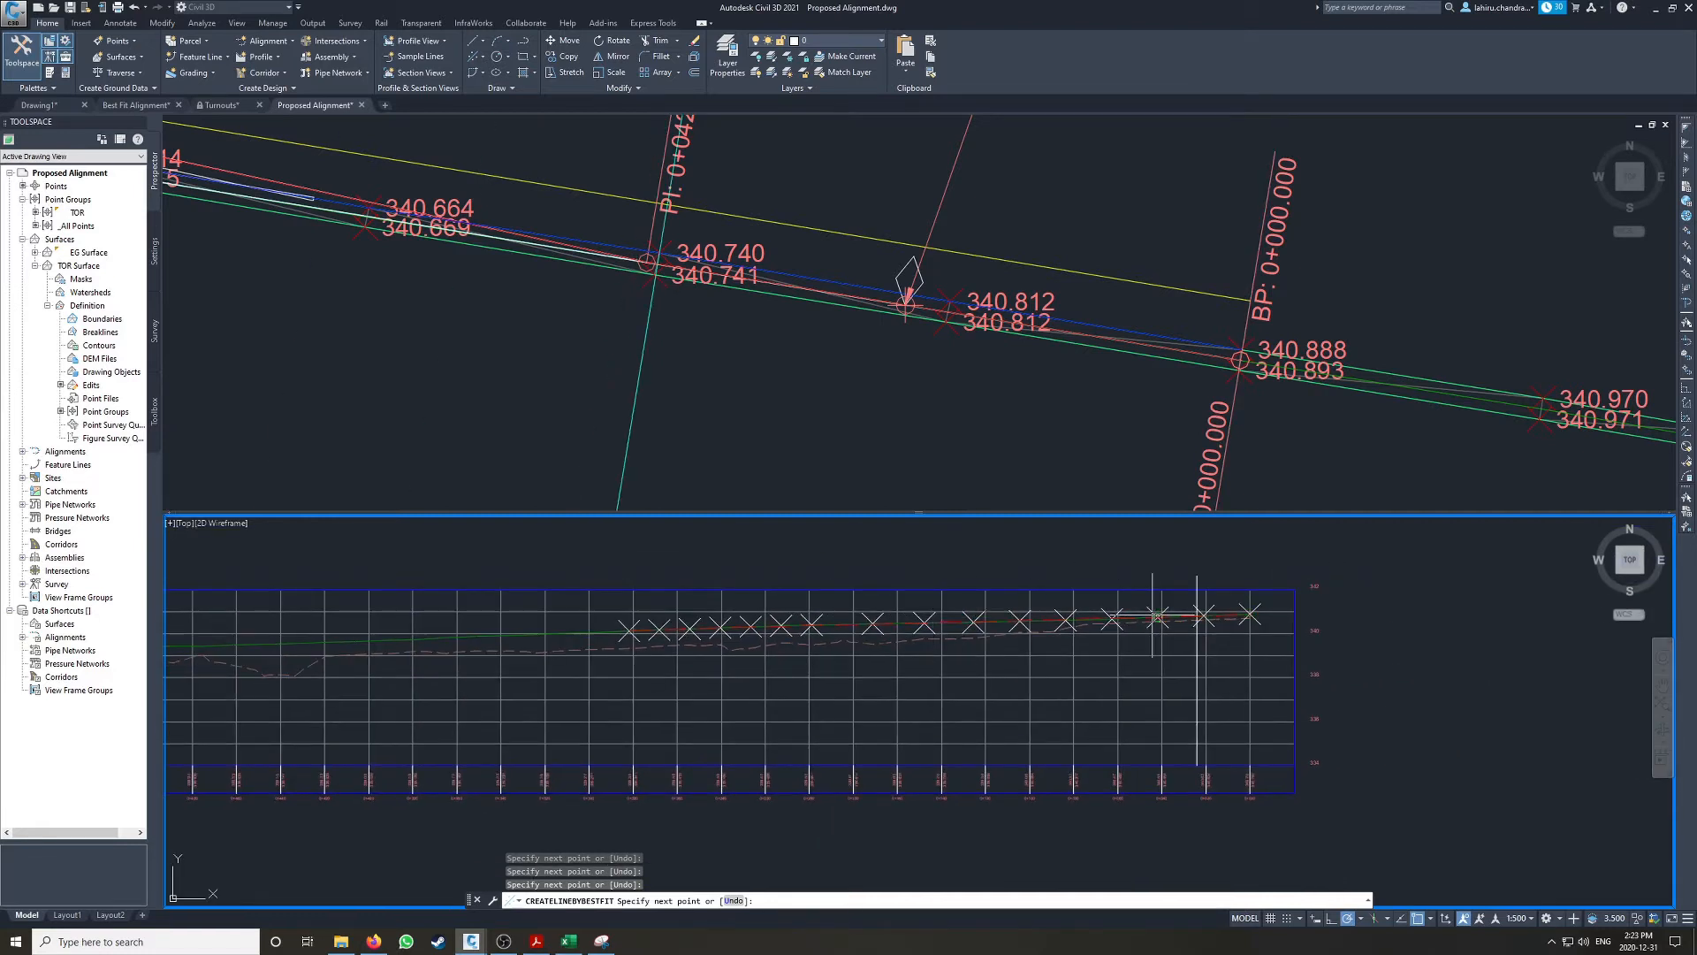
{"action": "key", "text": "Return"}
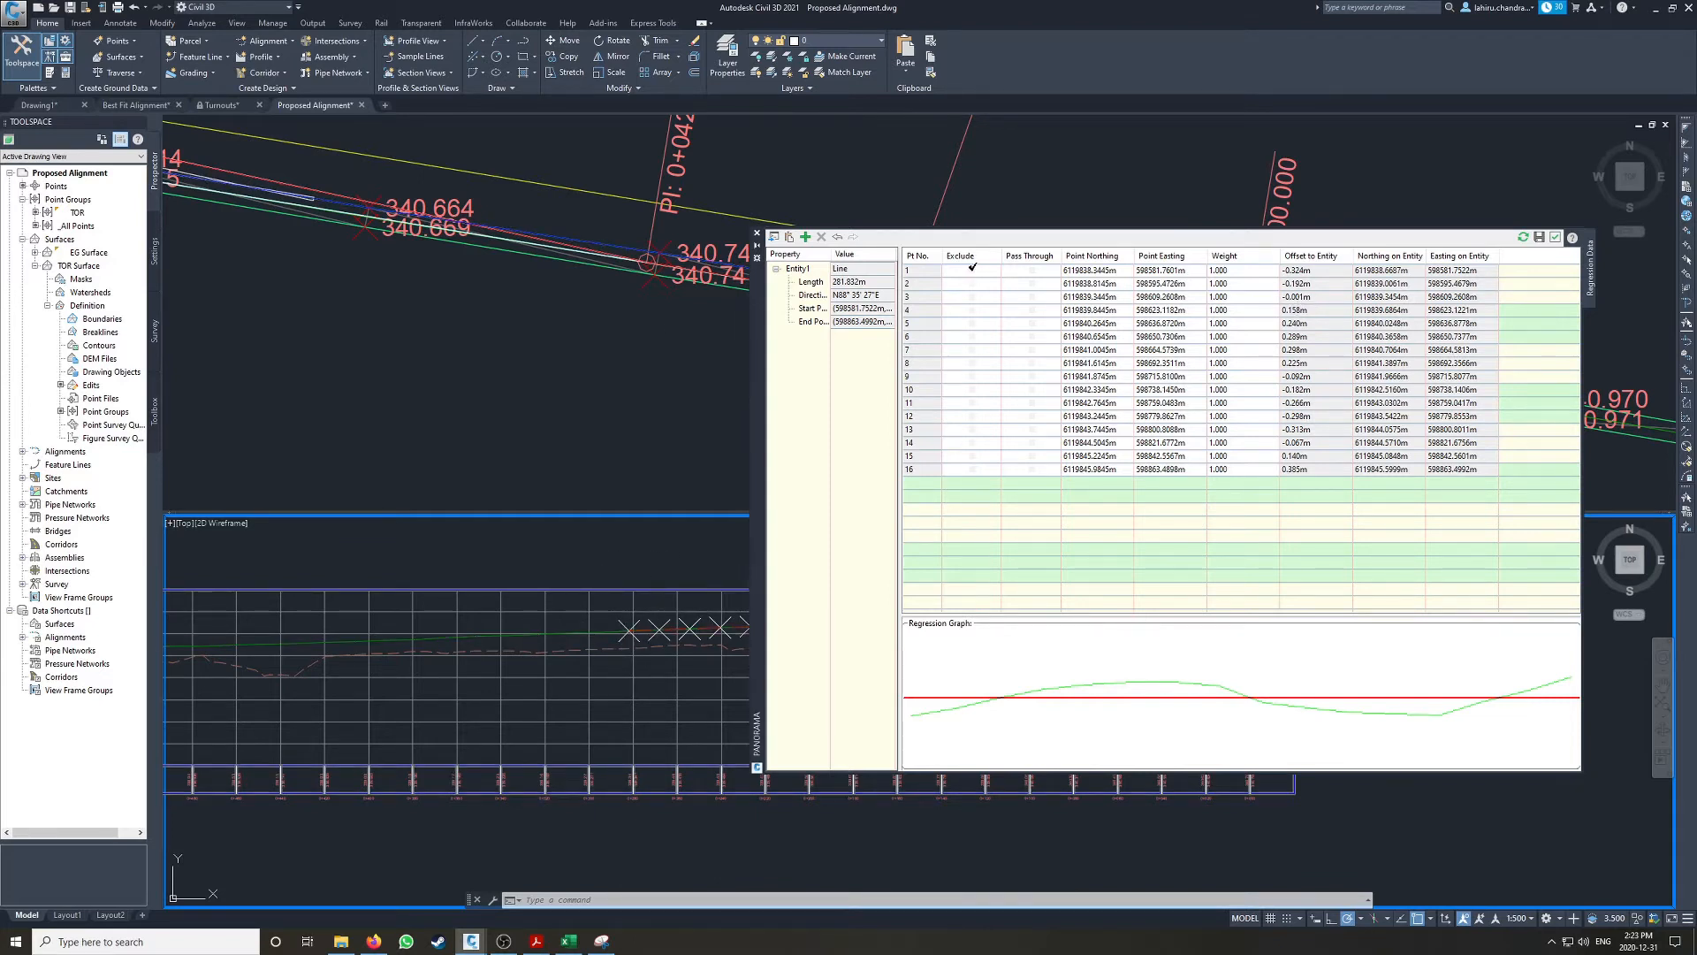
Step: Exclude points 1 to 5 and 13 to 16 from the regression and create the best fit line
{"action": "left_click", "coordinate": [1314, 273]}
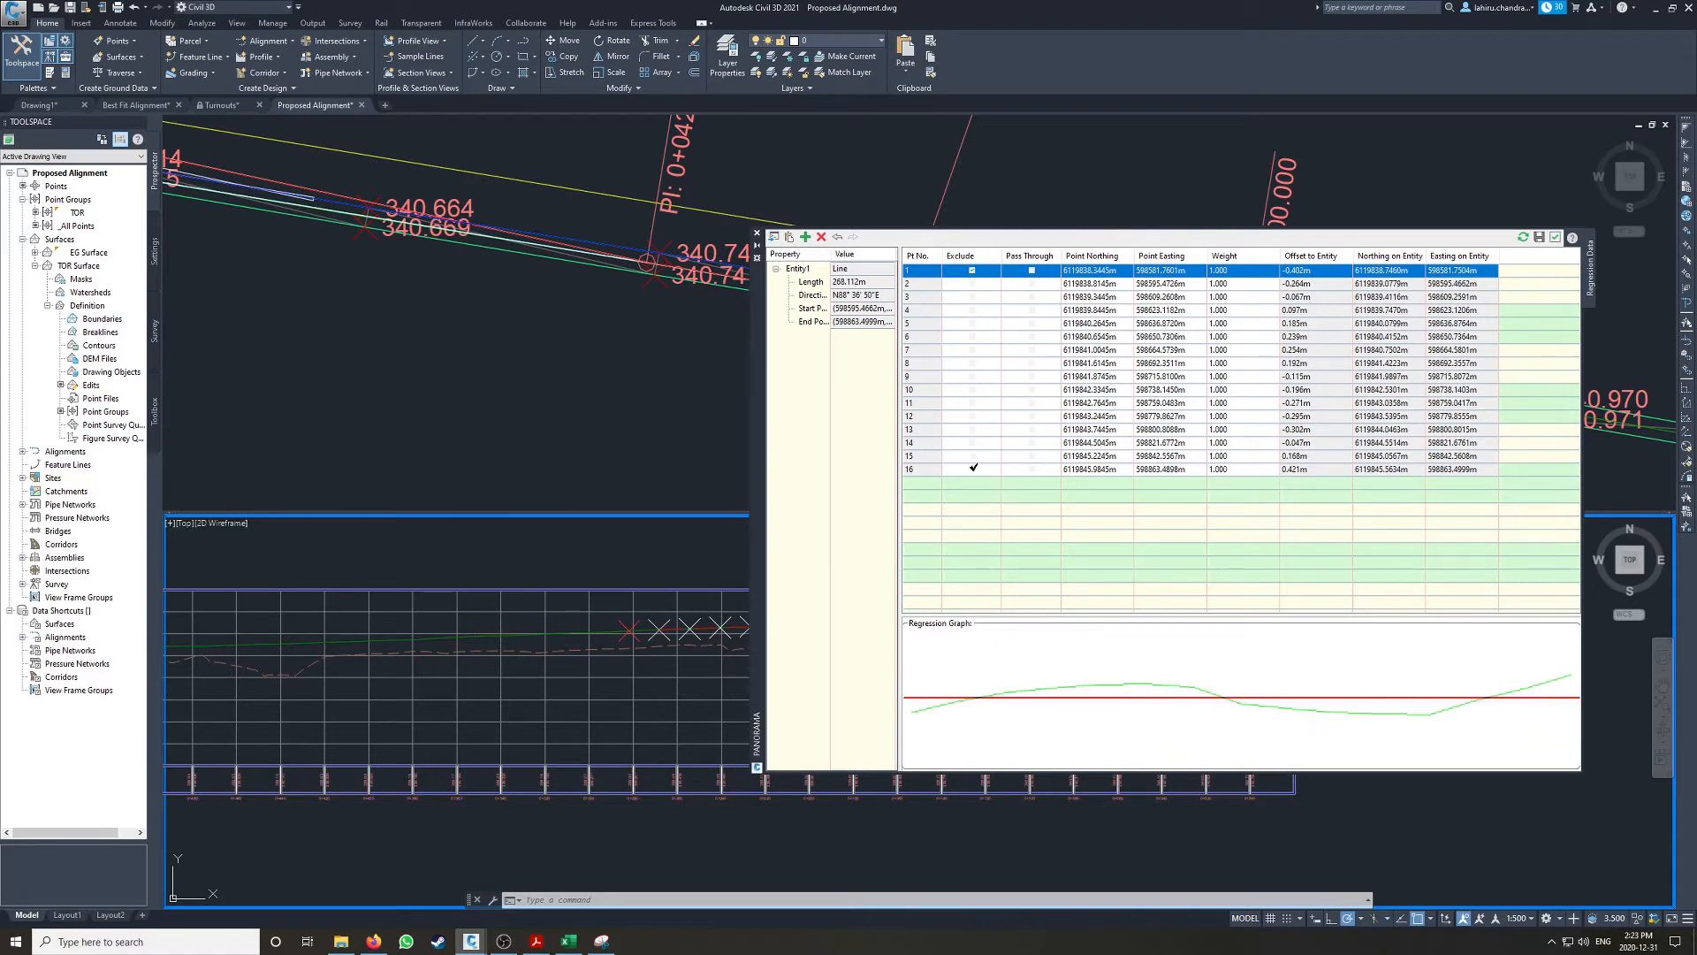
{"action": "left_click", "coordinate": [973, 467]}
{"action": "left_click", "coordinate": [972, 456]}
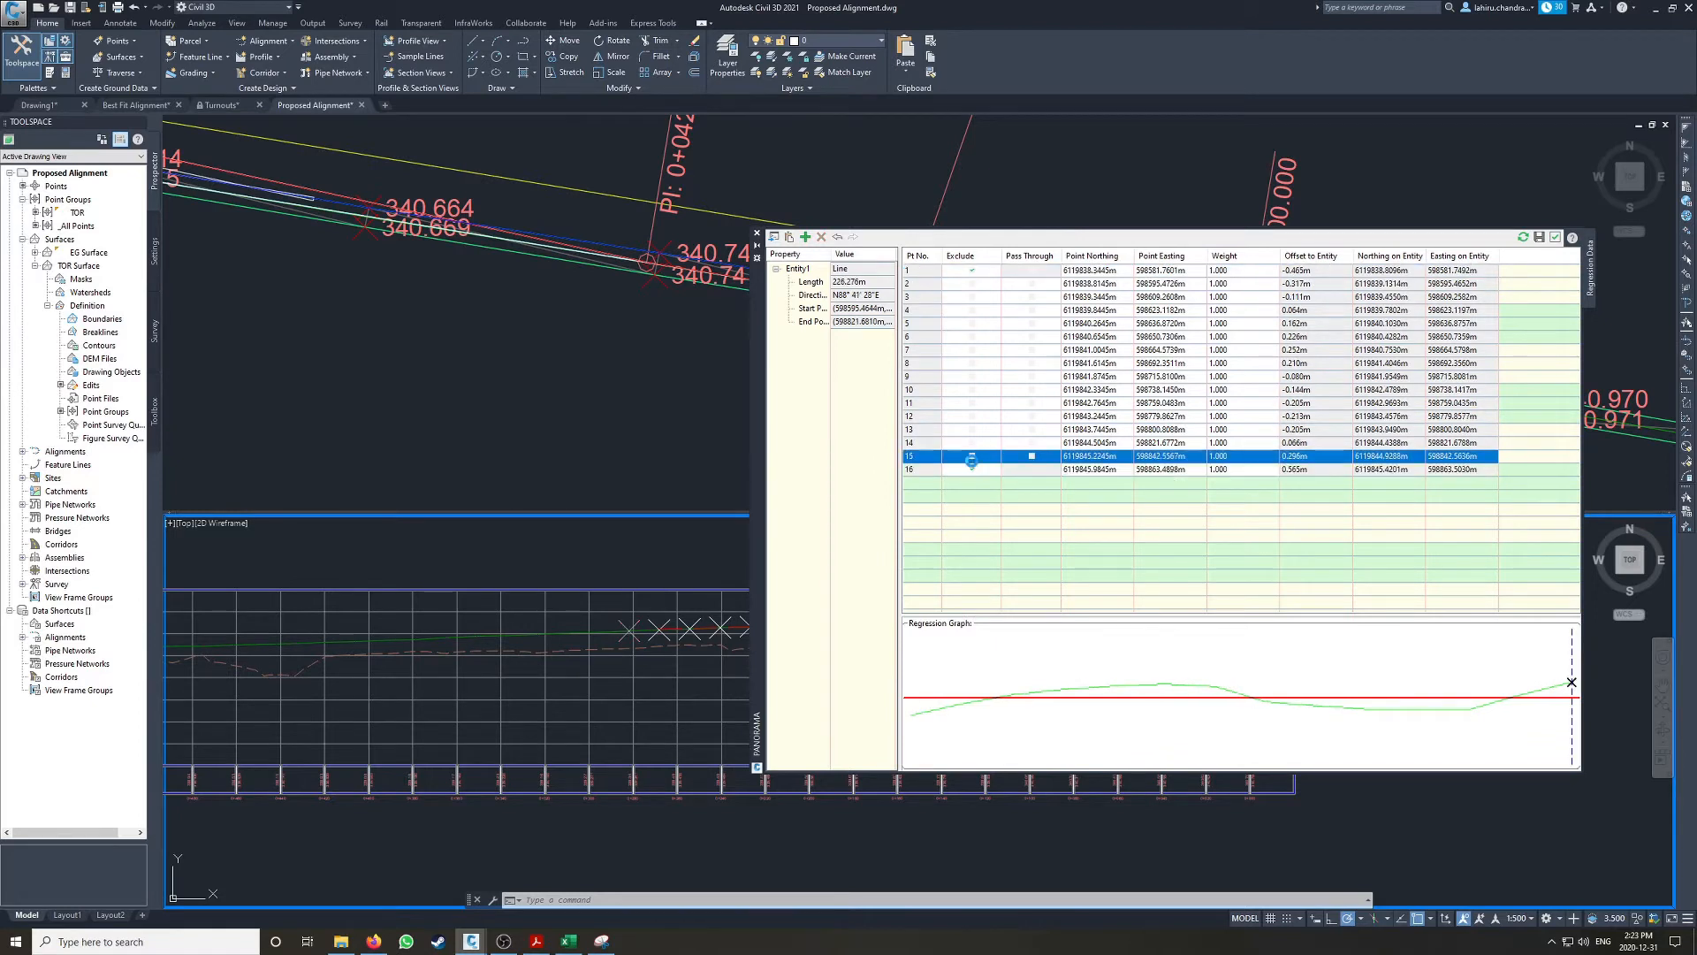
{"action": "left_click", "coordinate": [973, 281]}
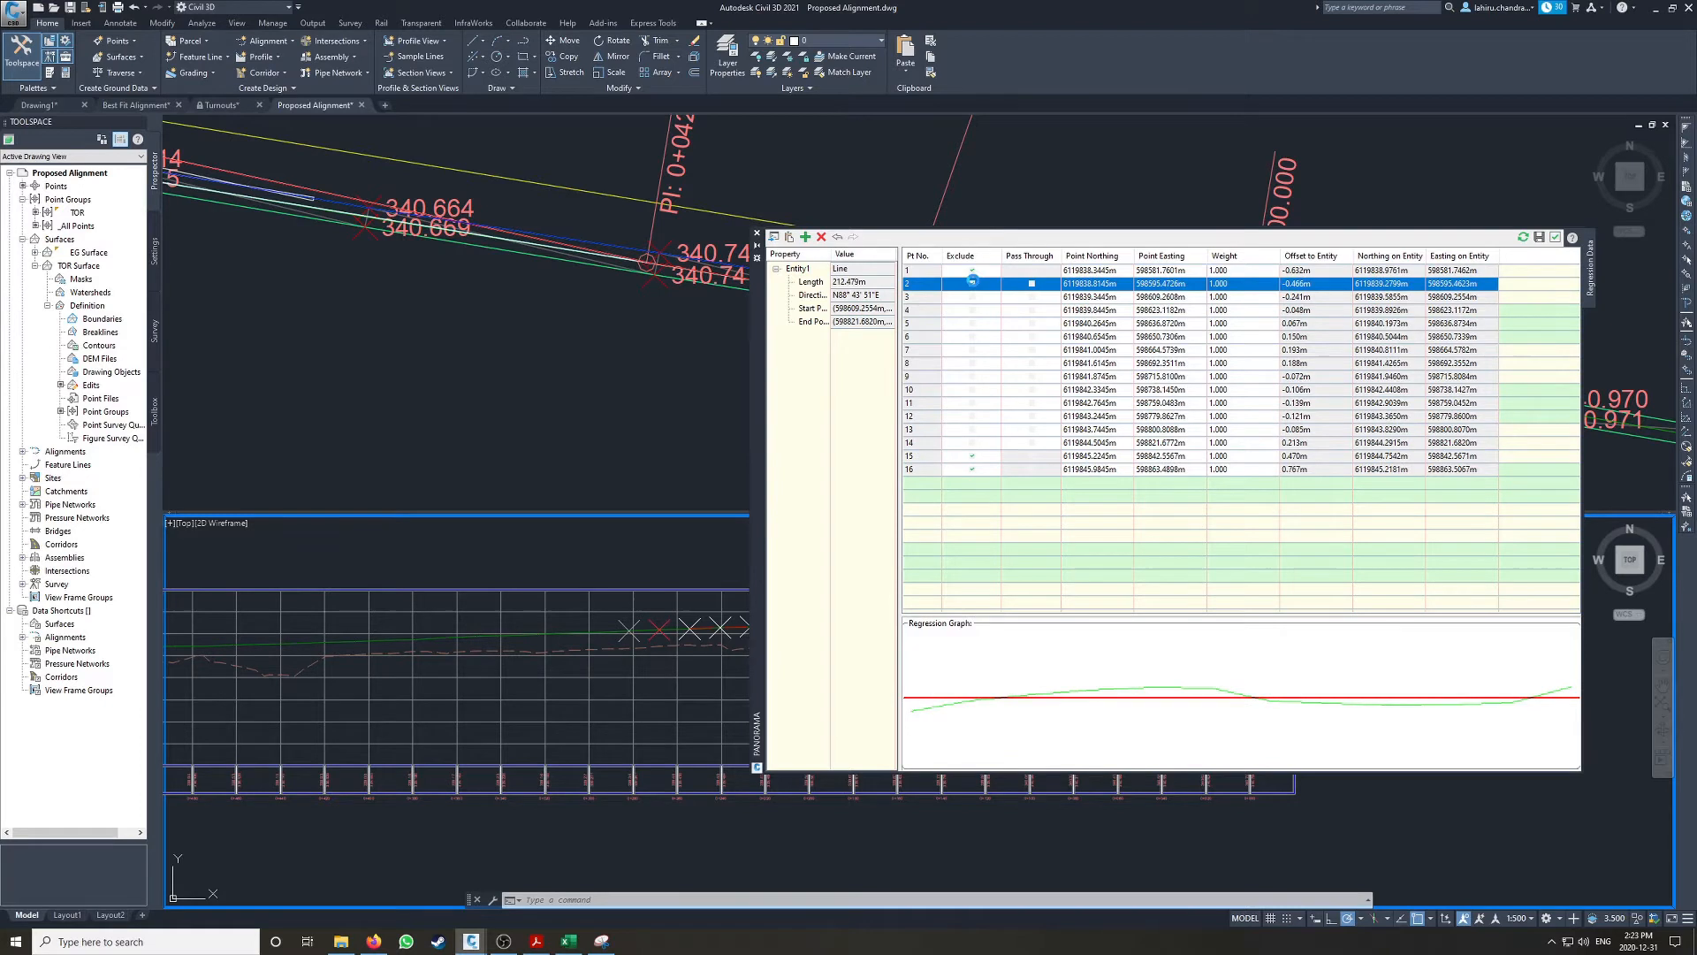
{"action": "left_click", "coordinate": [972, 297]}
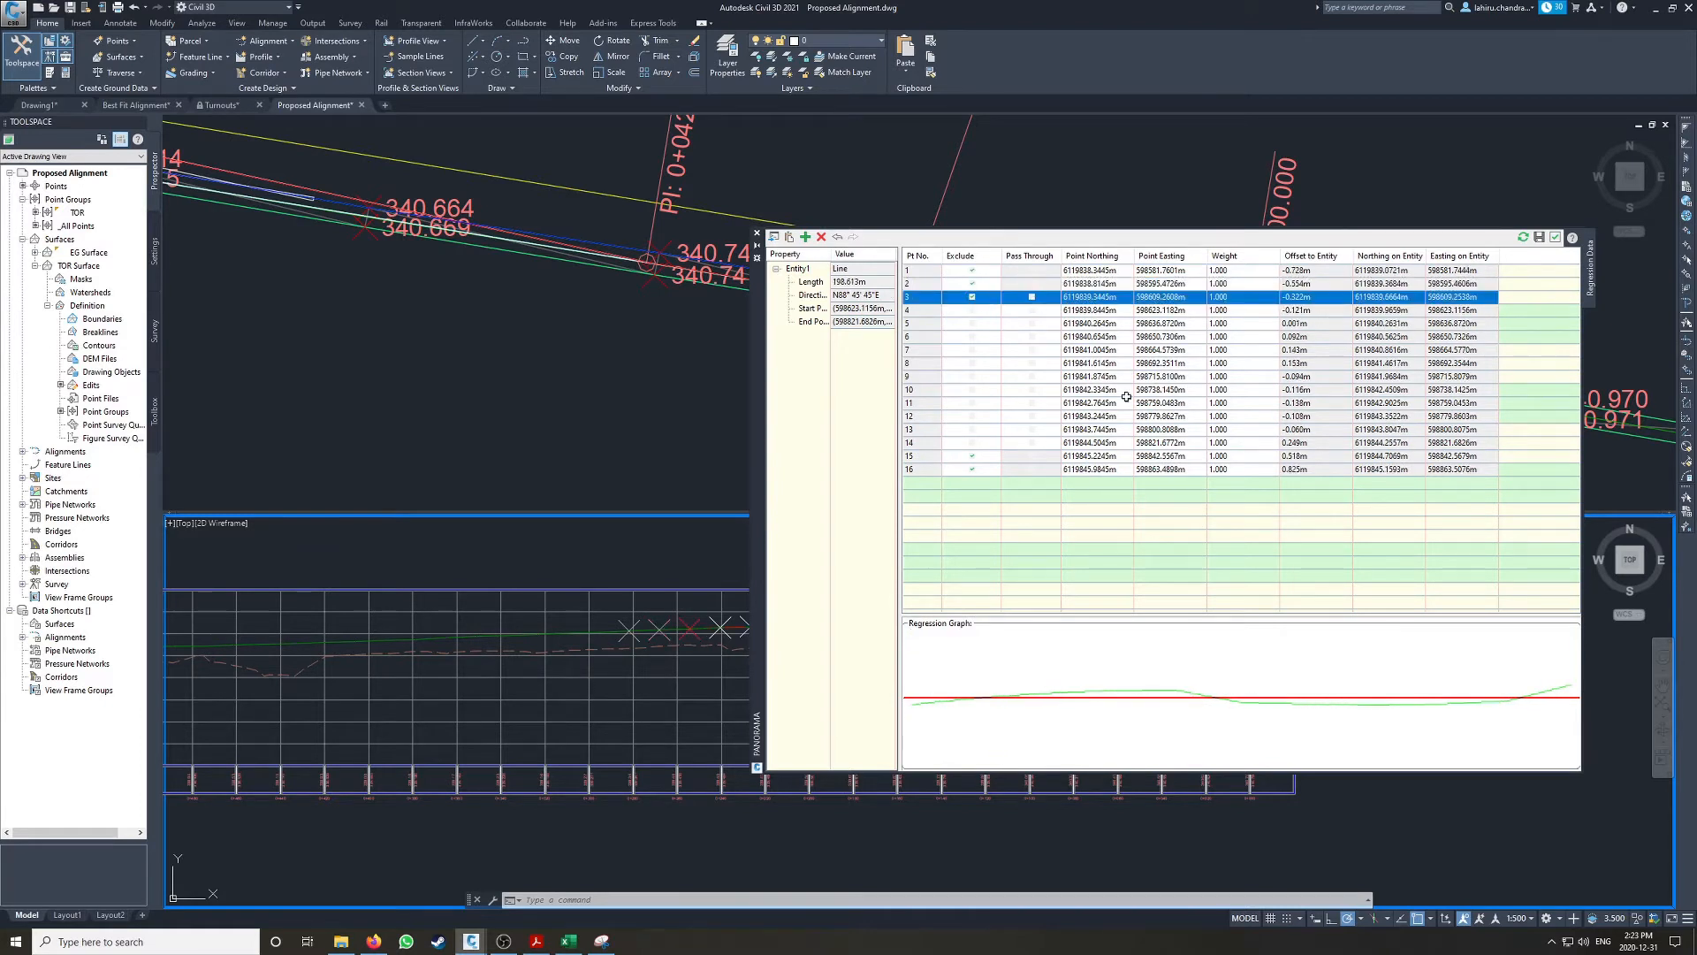
{"action": "left_click", "coordinate": [973, 442]}
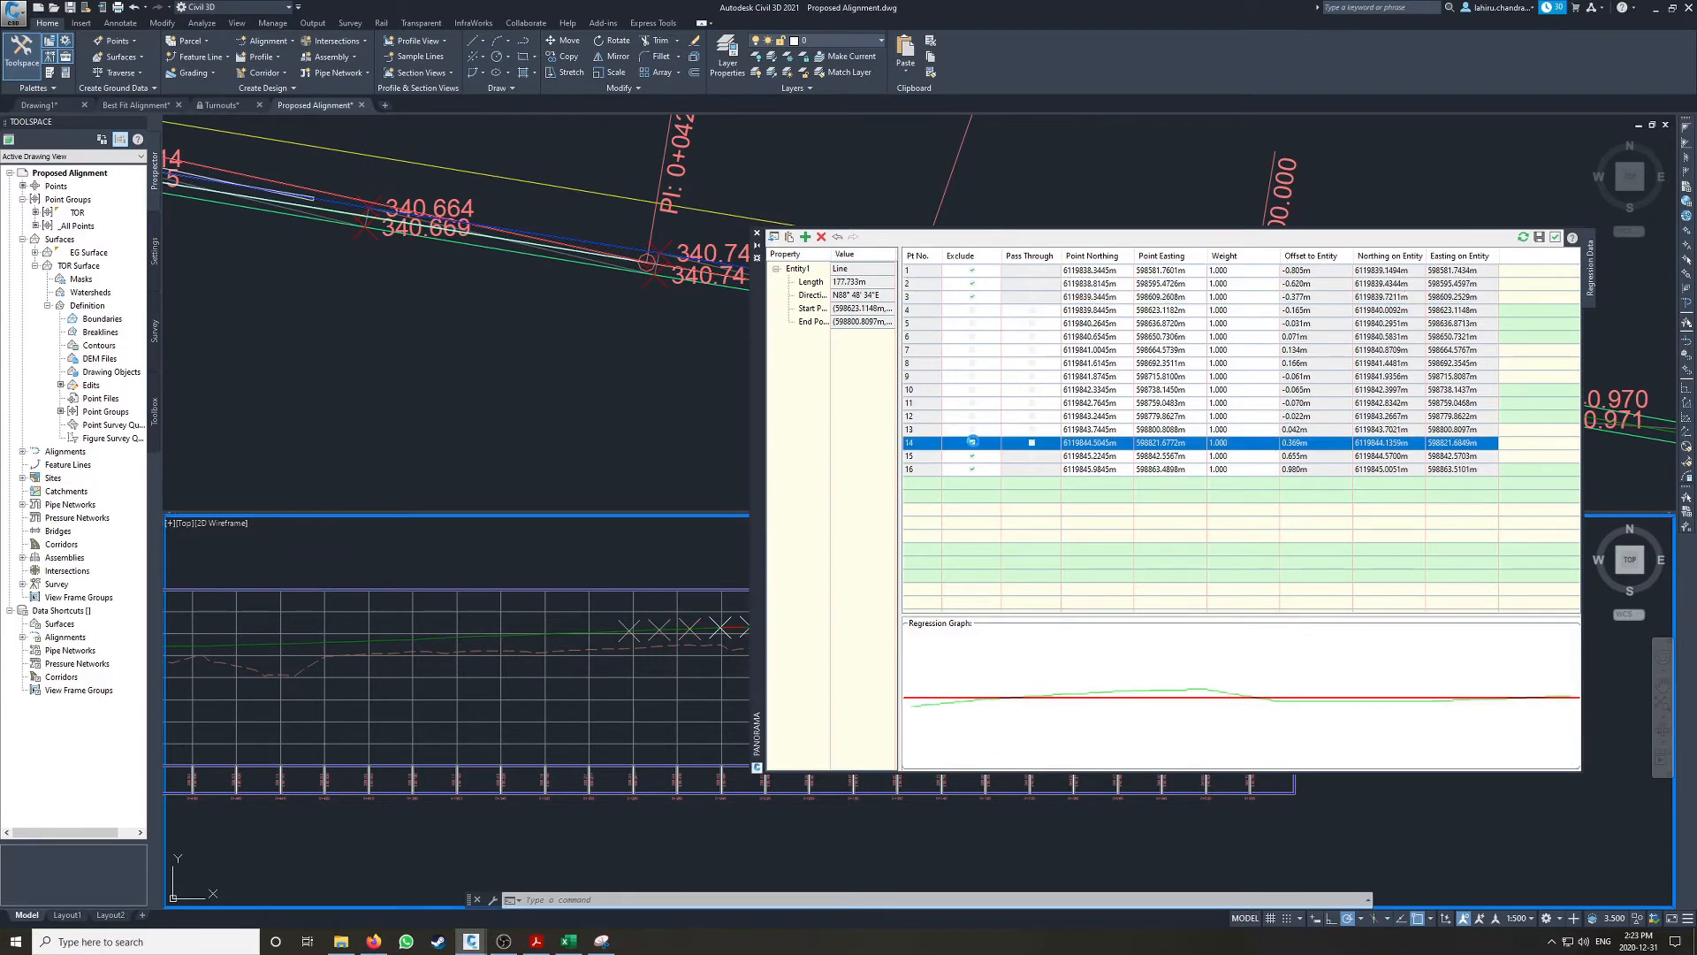
{"action": "left_click", "coordinate": [973, 309]}
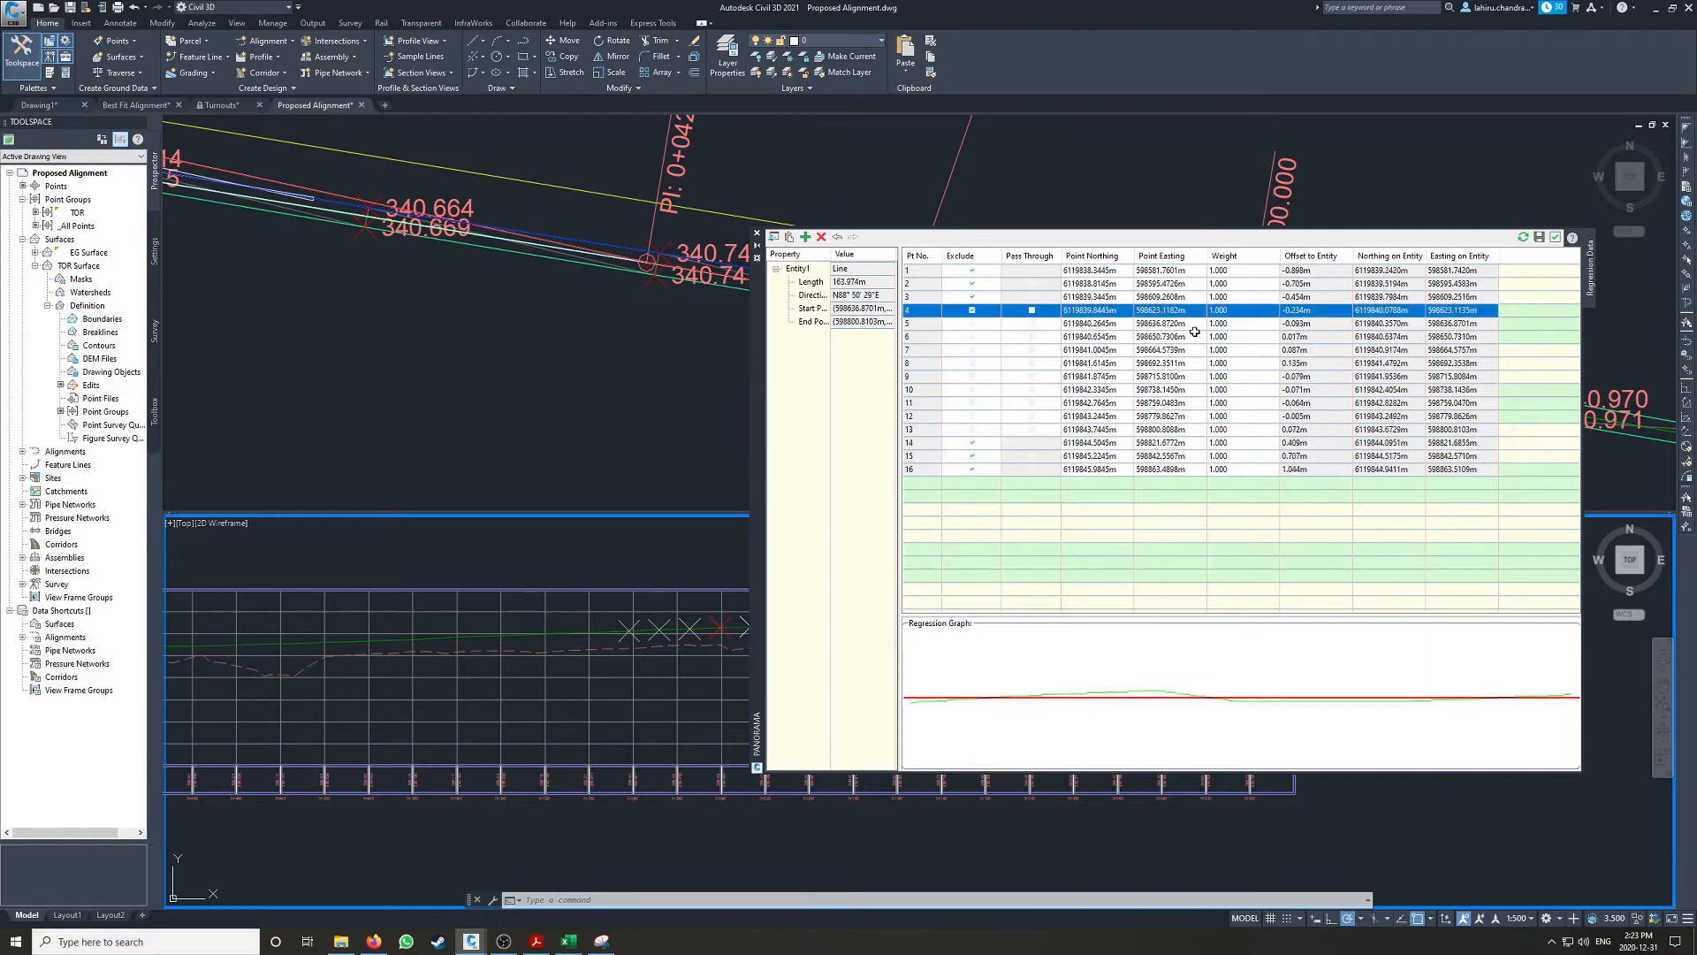
{"action": "left_click", "coordinate": [972, 324]}
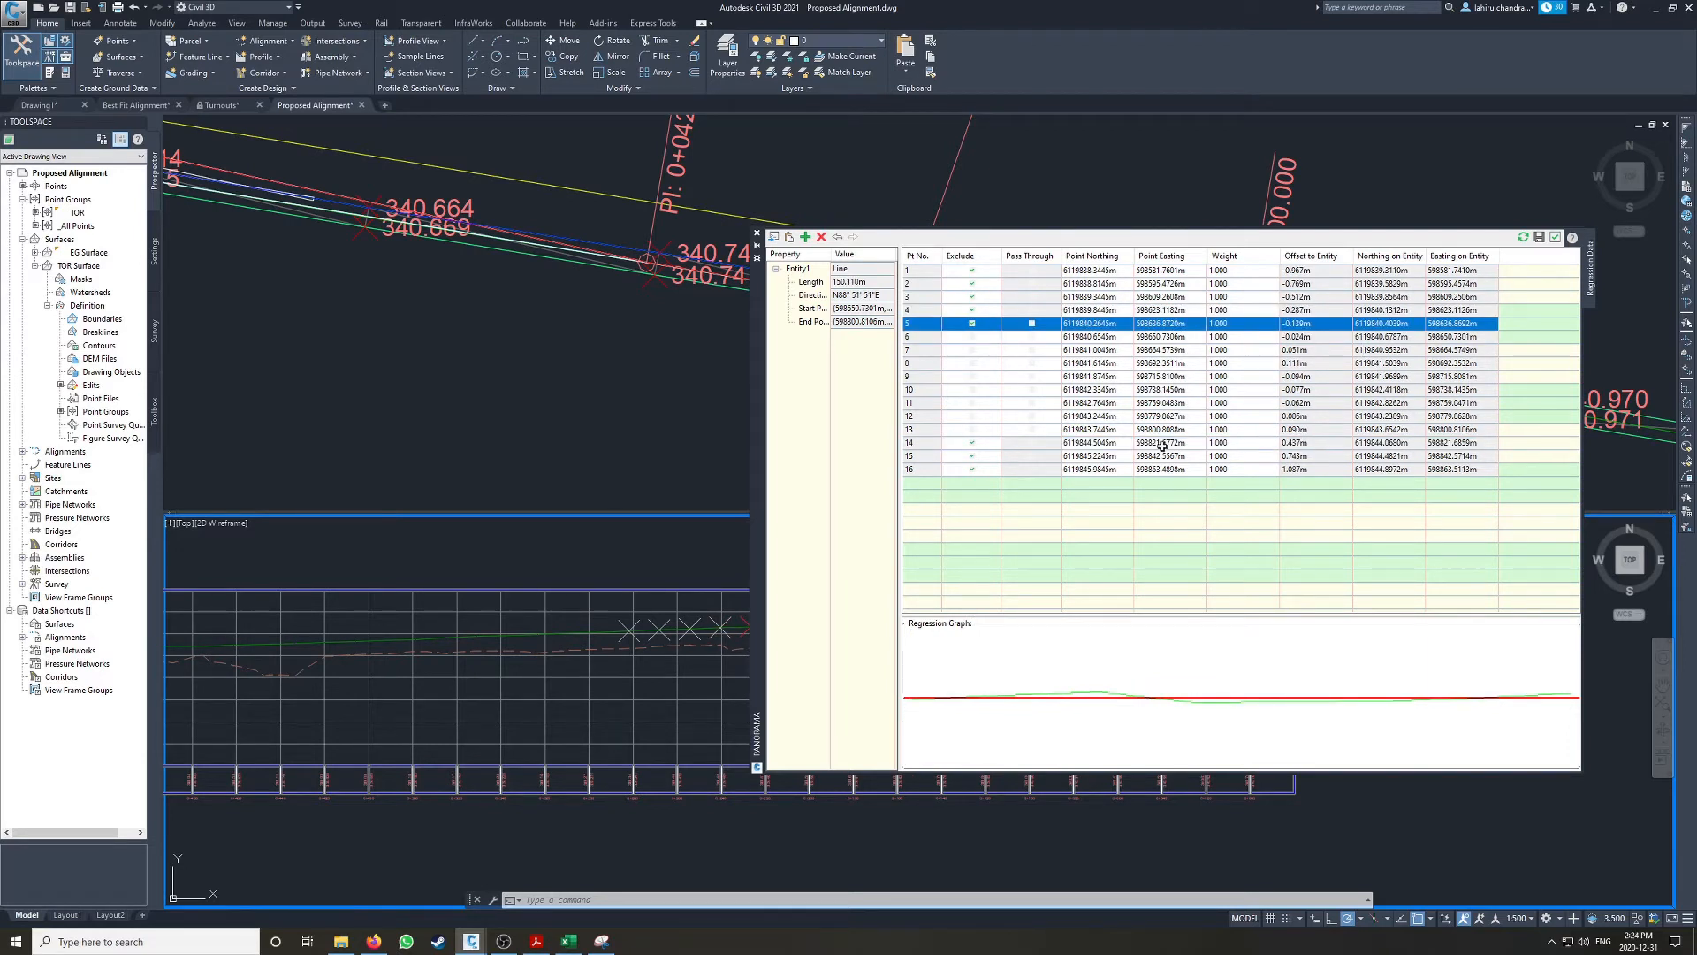
{"action": "left_click", "coordinate": [973, 429]}
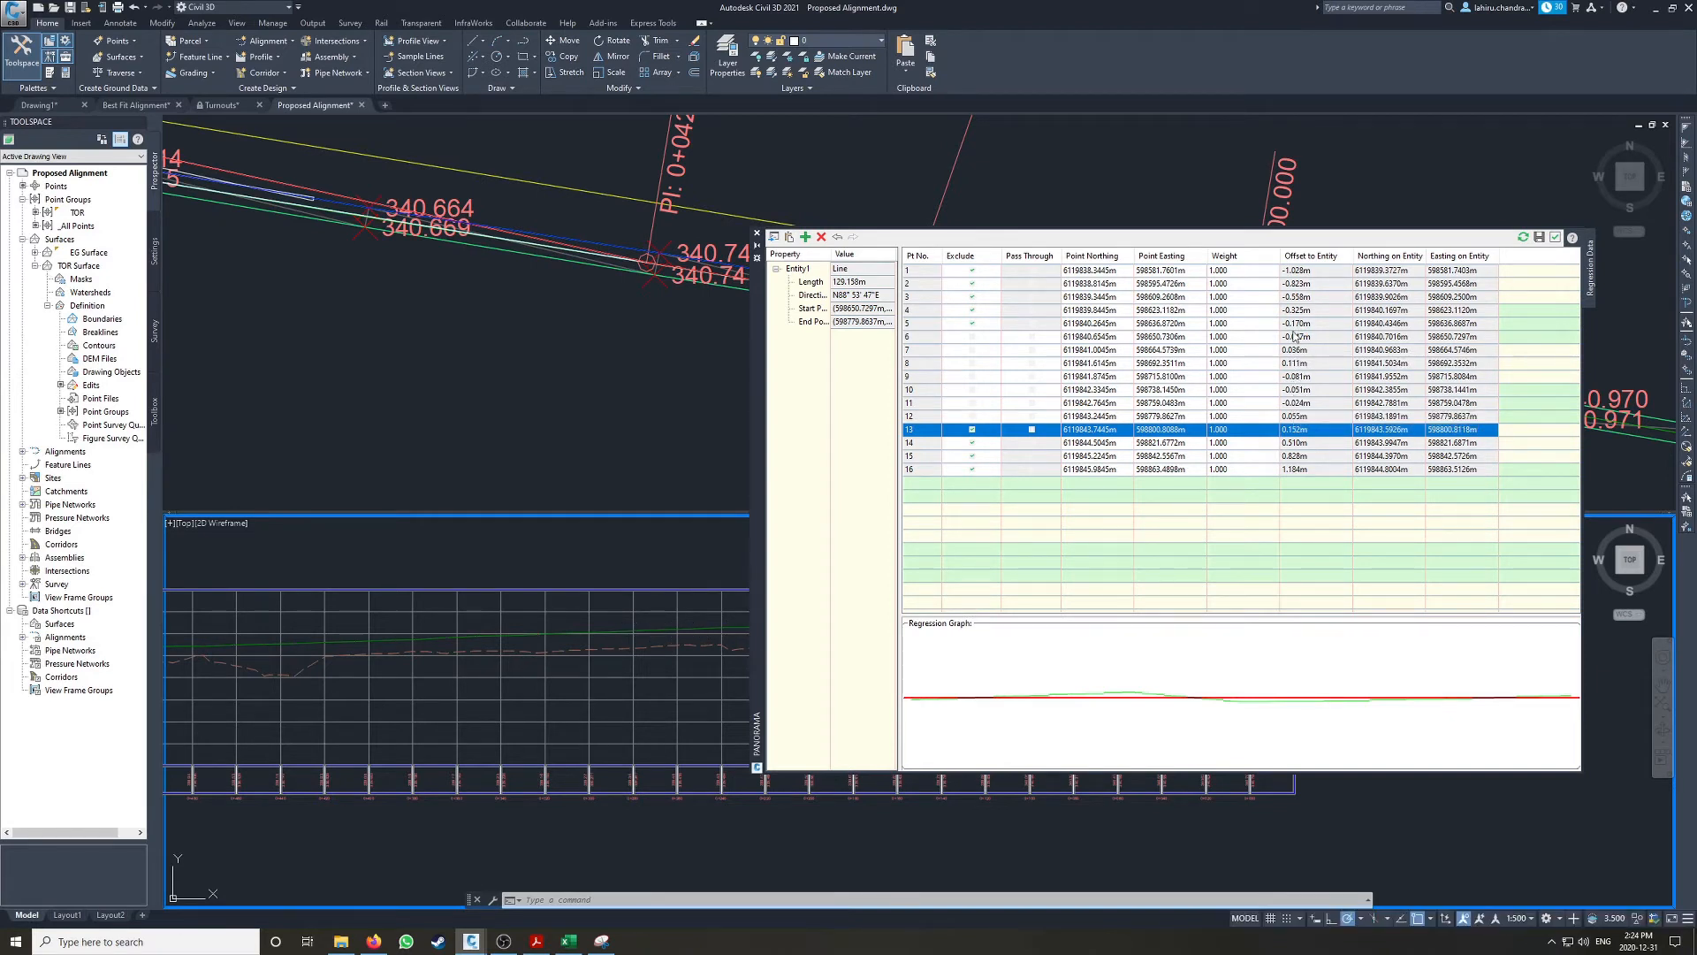
{"action": "left_click", "coordinate": [1556, 237]}
Step: Lengthen the best fit line at both ends, taking its higher end past the end of the projected rail line
{"action": "left_click", "coordinate": [999, 620]}
{"action": "mouse_move", "coordinate": [1007, 618]}
{"action": "left_click", "coordinate": [1038, 655]}
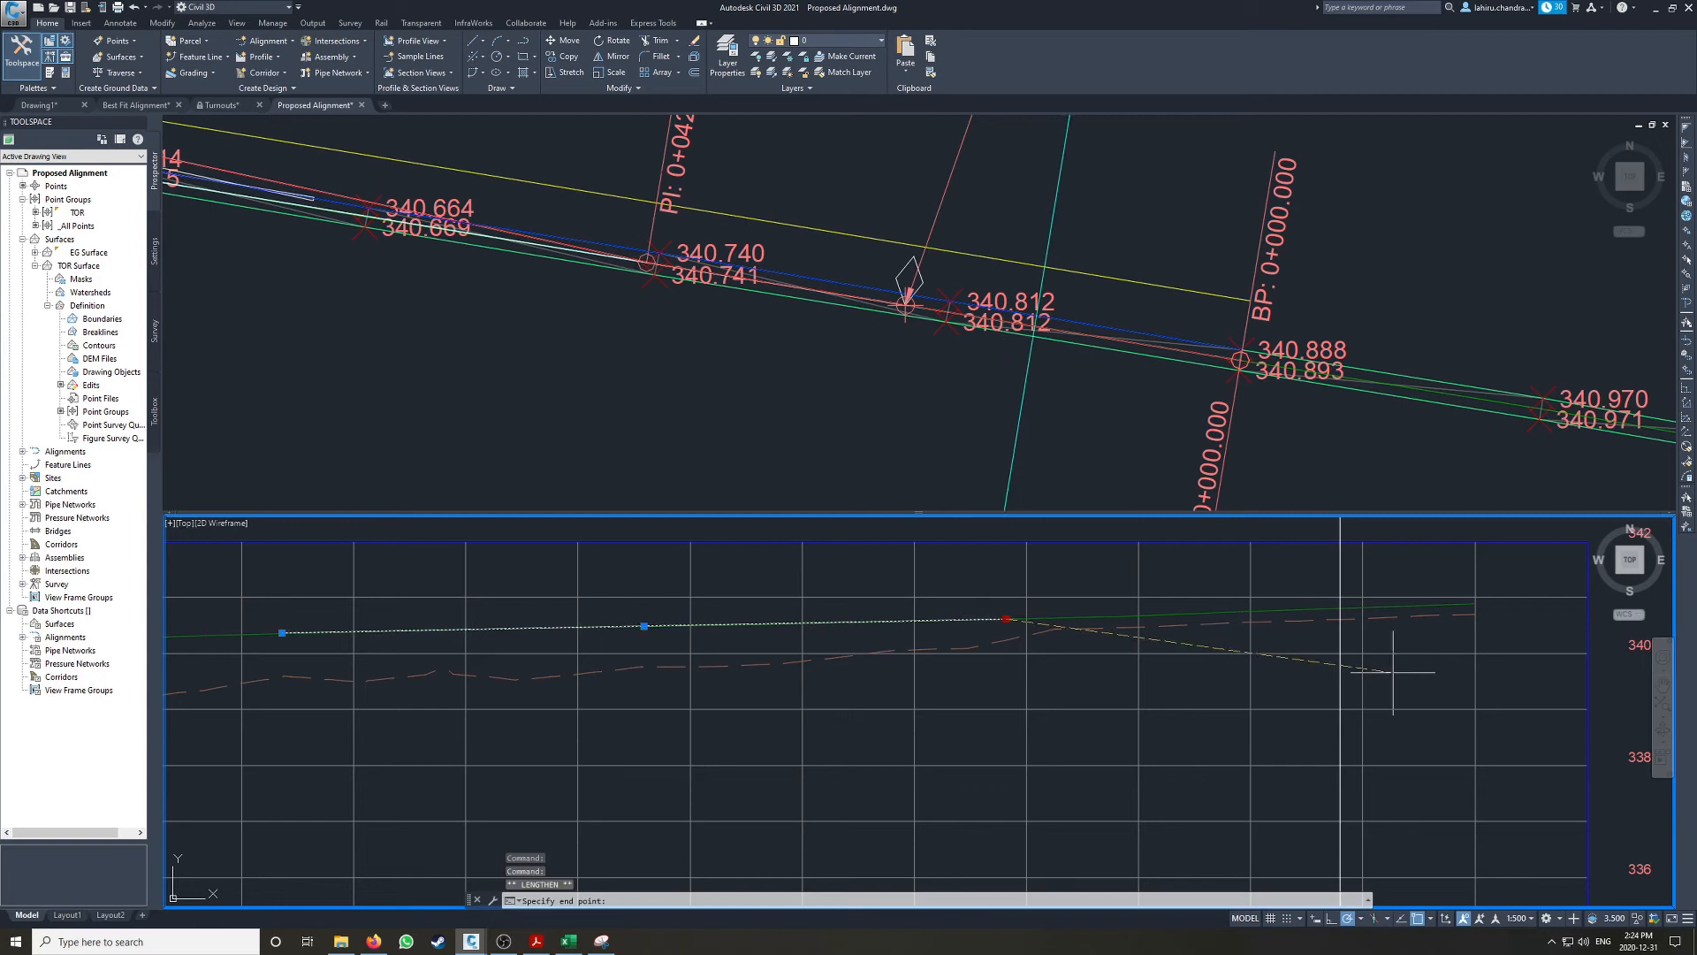
{"action": "left_click", "coordinate": [1522, 677]}
{"action": "scroll", "coordinate": [774, 636], "scroll_direction": "down", "scroll_amount": 4}
{"action": "mouse_move", "coordinate": [1009, 601]}
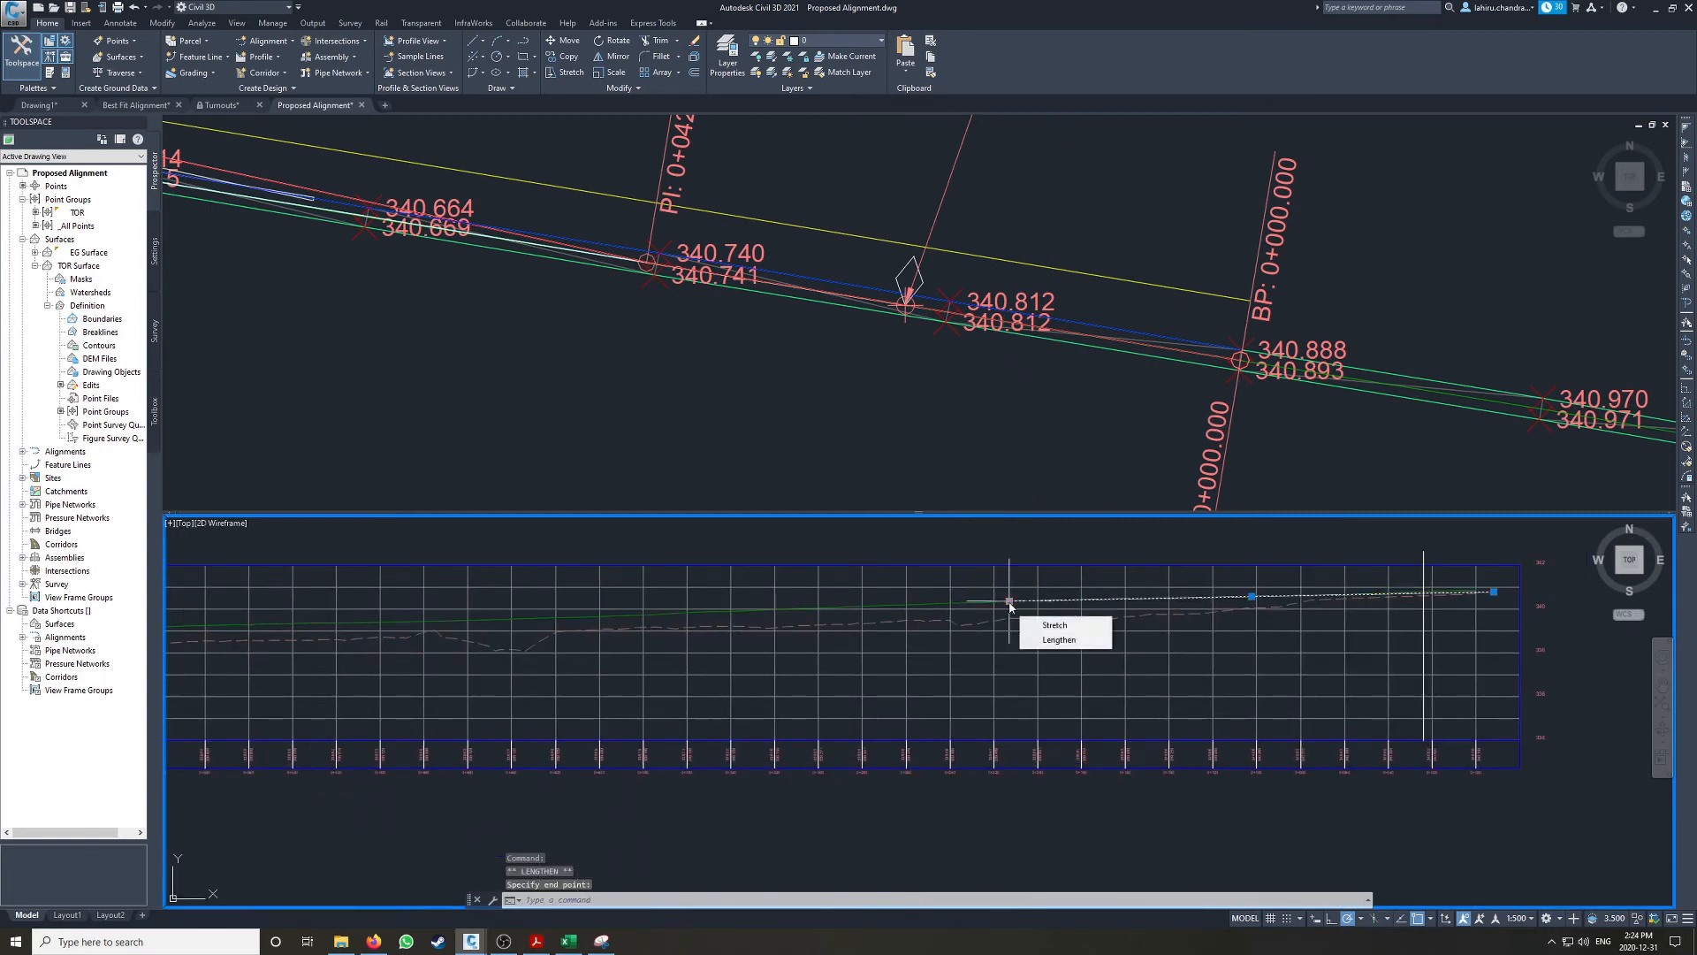
{"action": "left_click", "coordinate": [1043, 643]}
{"action": "left_click", "coordinate": [610, 548]}
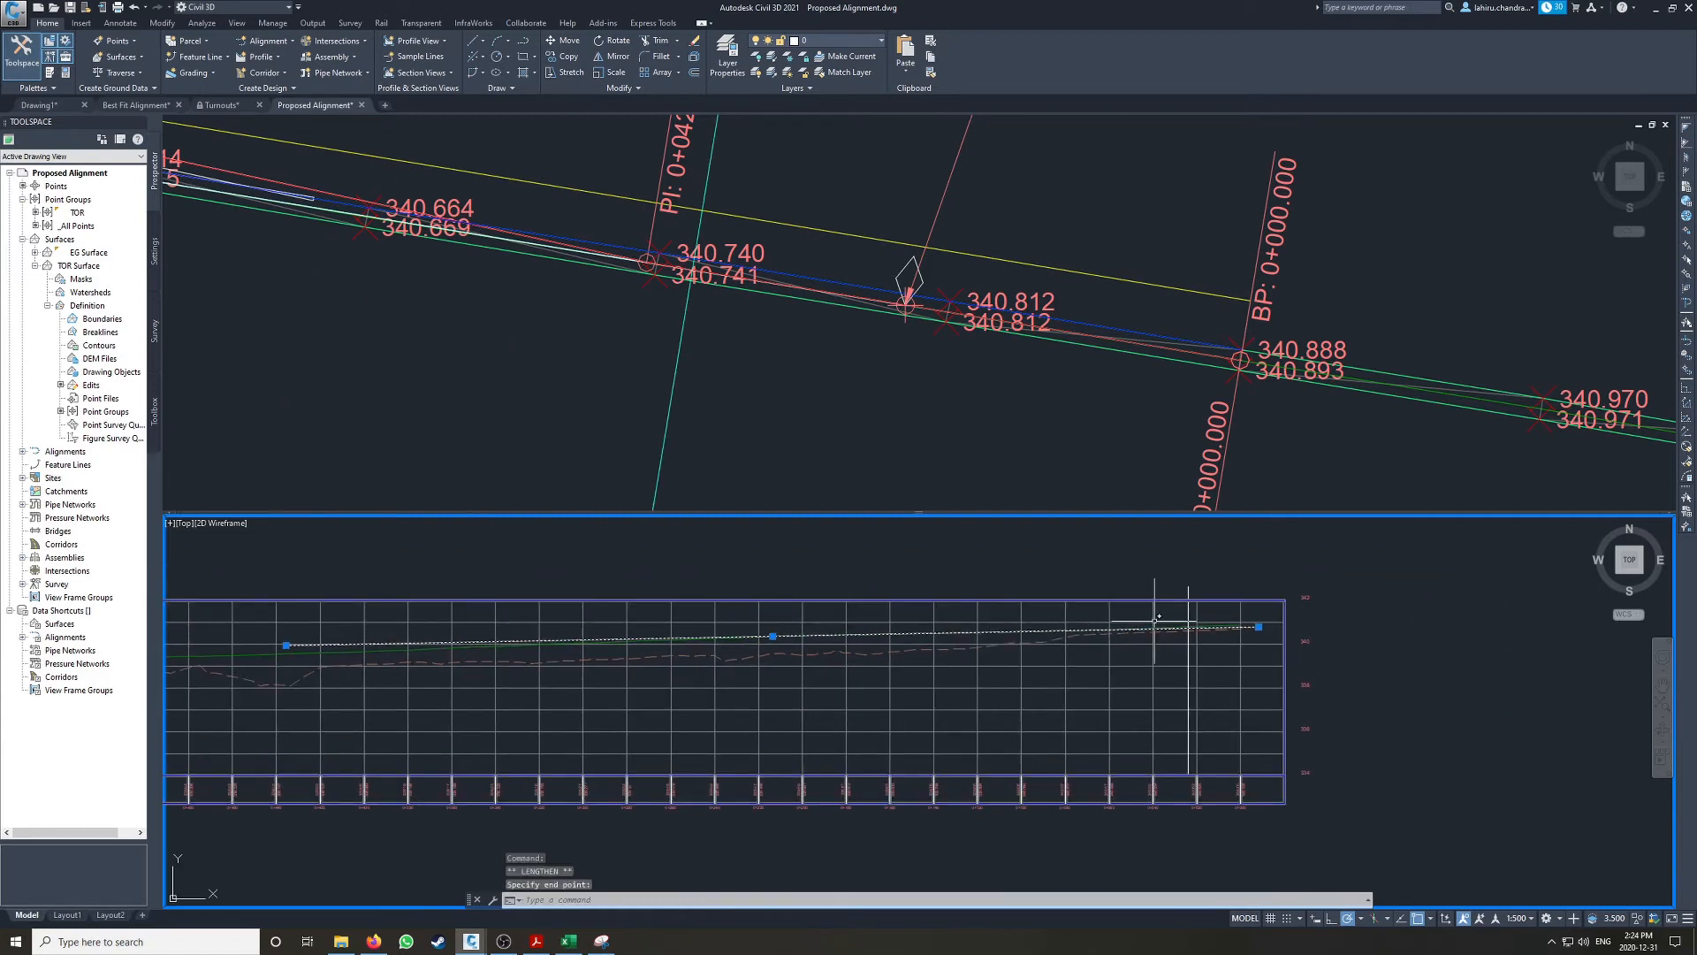
Step: Compare the extended best fit line with the projected rail in profile, and examine the rail elevations around the siding's start in plan
{"action": "scroll", "coordinate": [1107, 628], "scroll_direction": "up", "scroll_amount": 3}
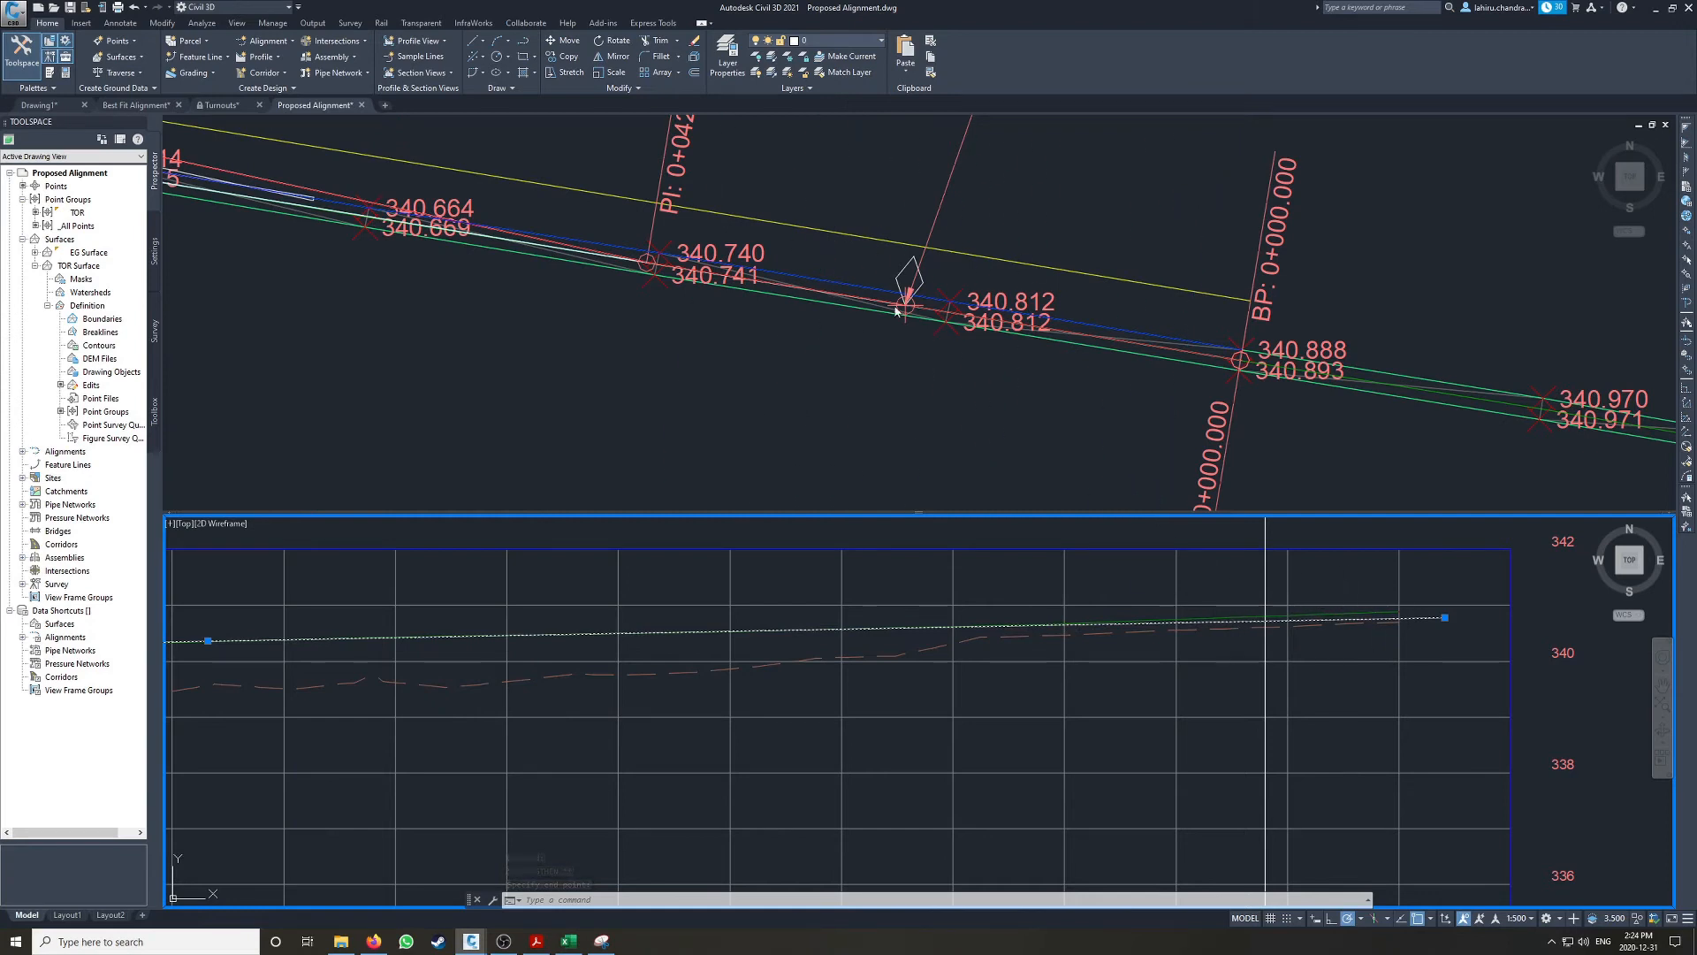
{"action": "scroll", "coordinate": [495, 208], "scroll_direction": "down", "scroll_amount": 4}
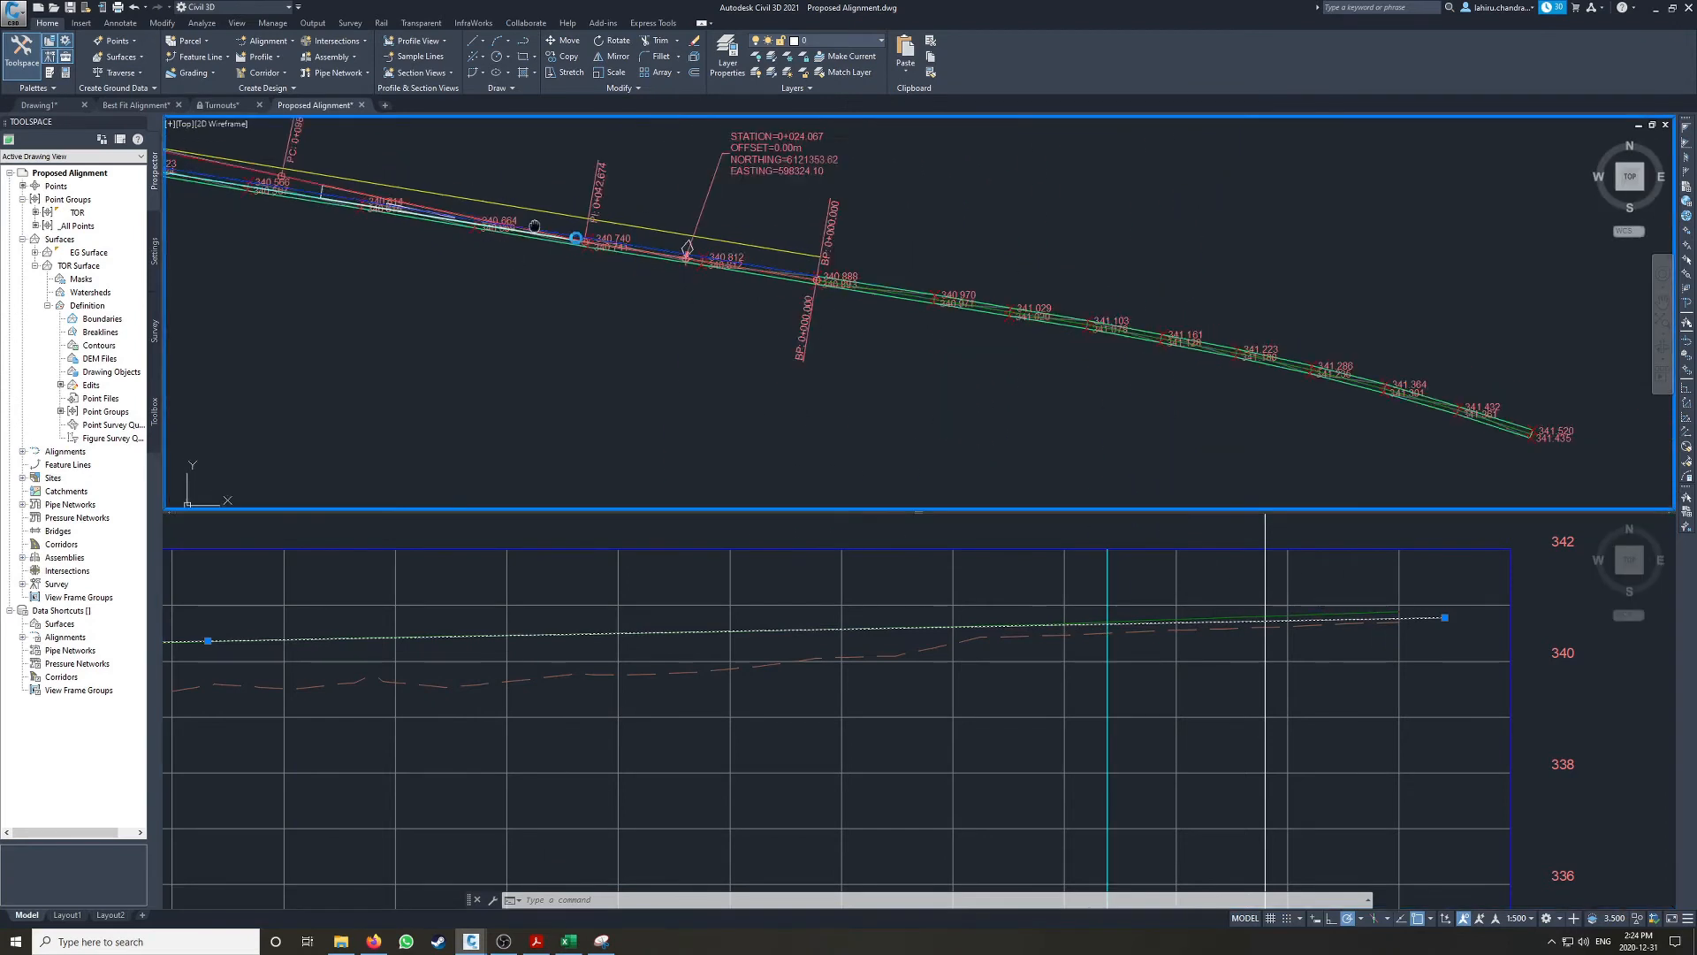
{"action": "left_click", "coordinate": [895, 638]}
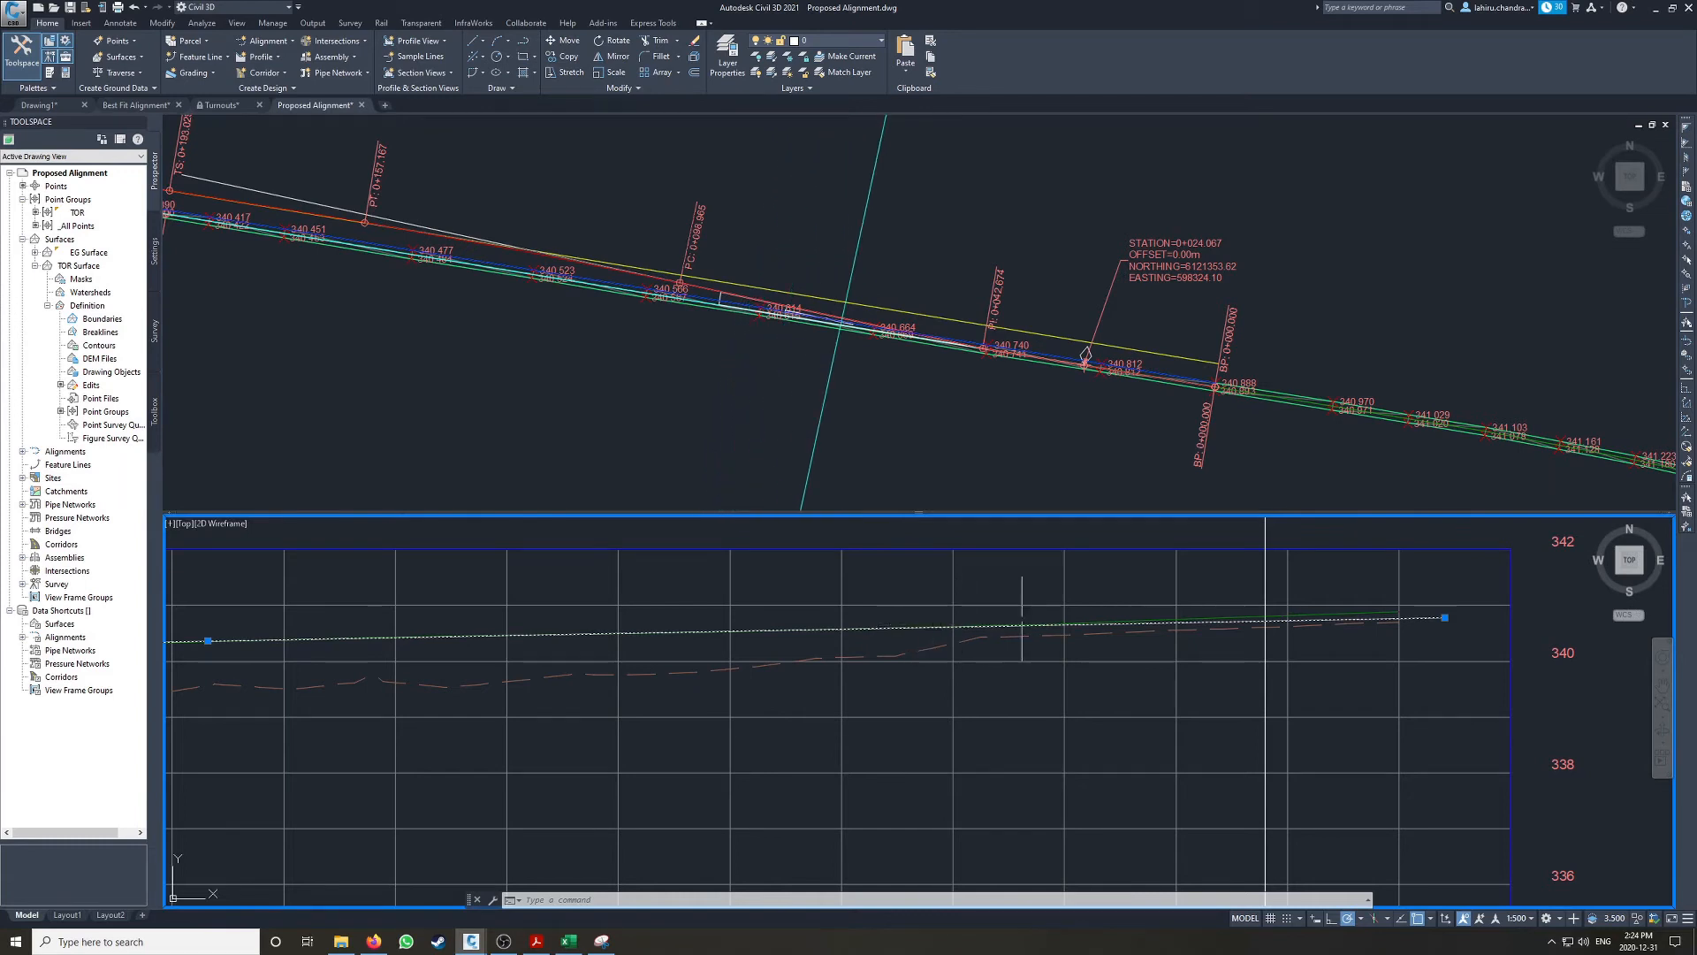
{"action": "key", "text": "Escape"}
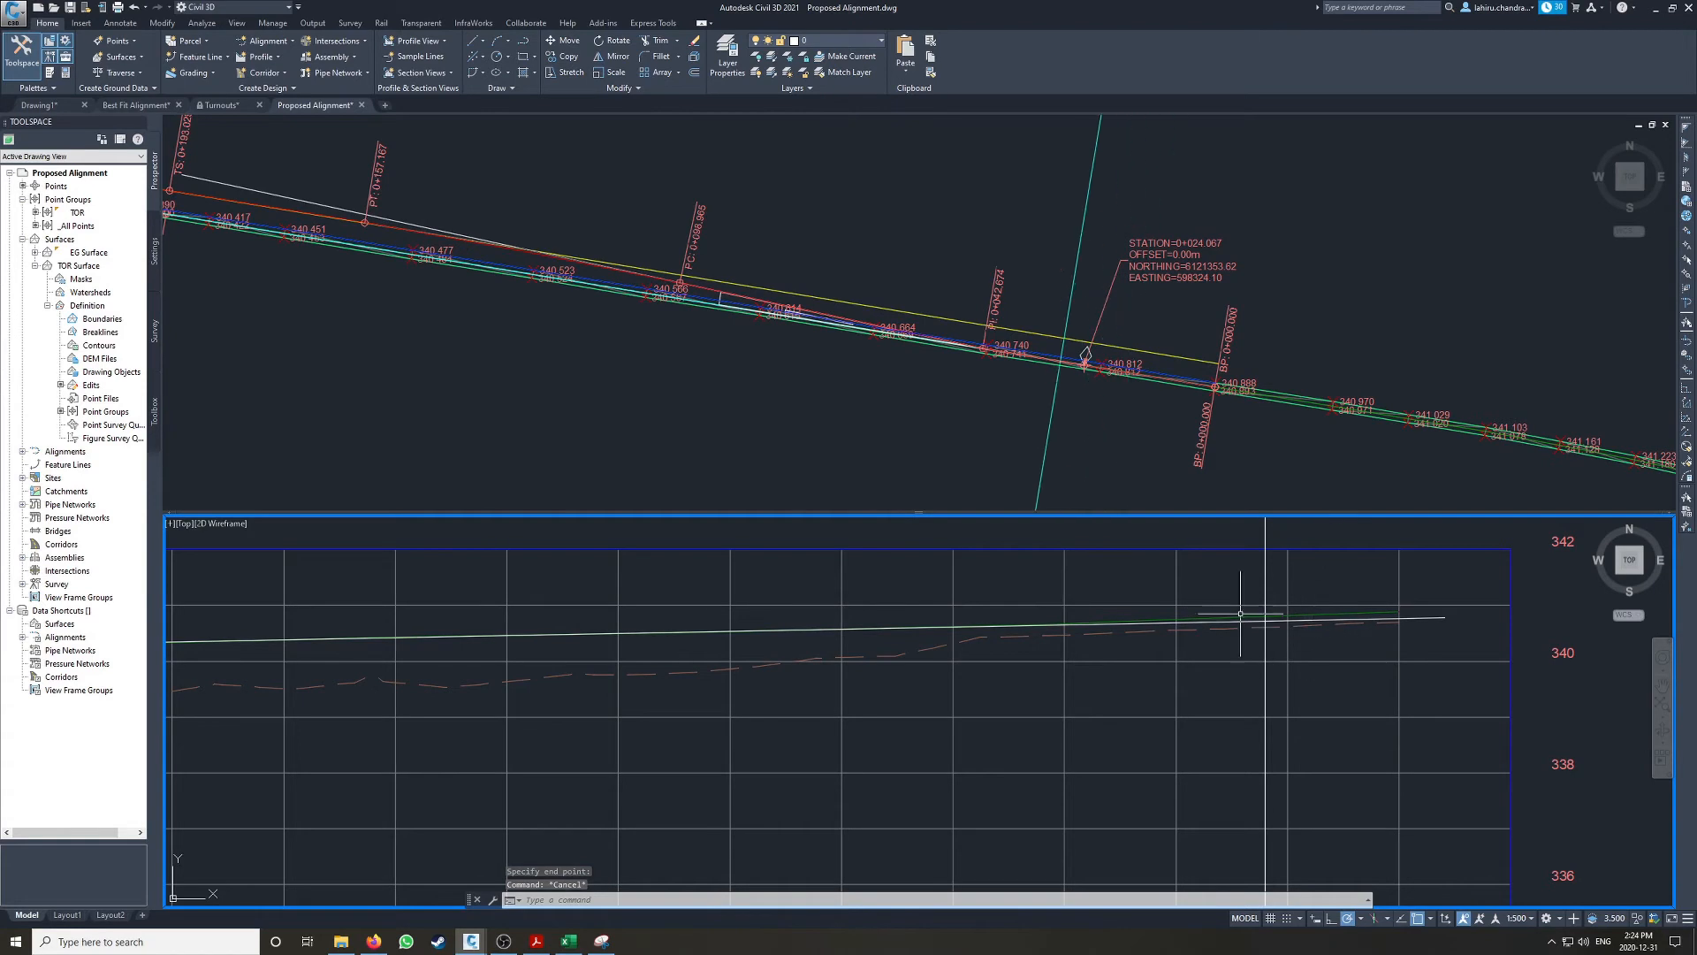
{"action": "left_click", "coordinate": [1377, 364]}
{"action": "middle_click_drag", "start_coordinate": [1460, 383], "coordinate": [1013, 292]}
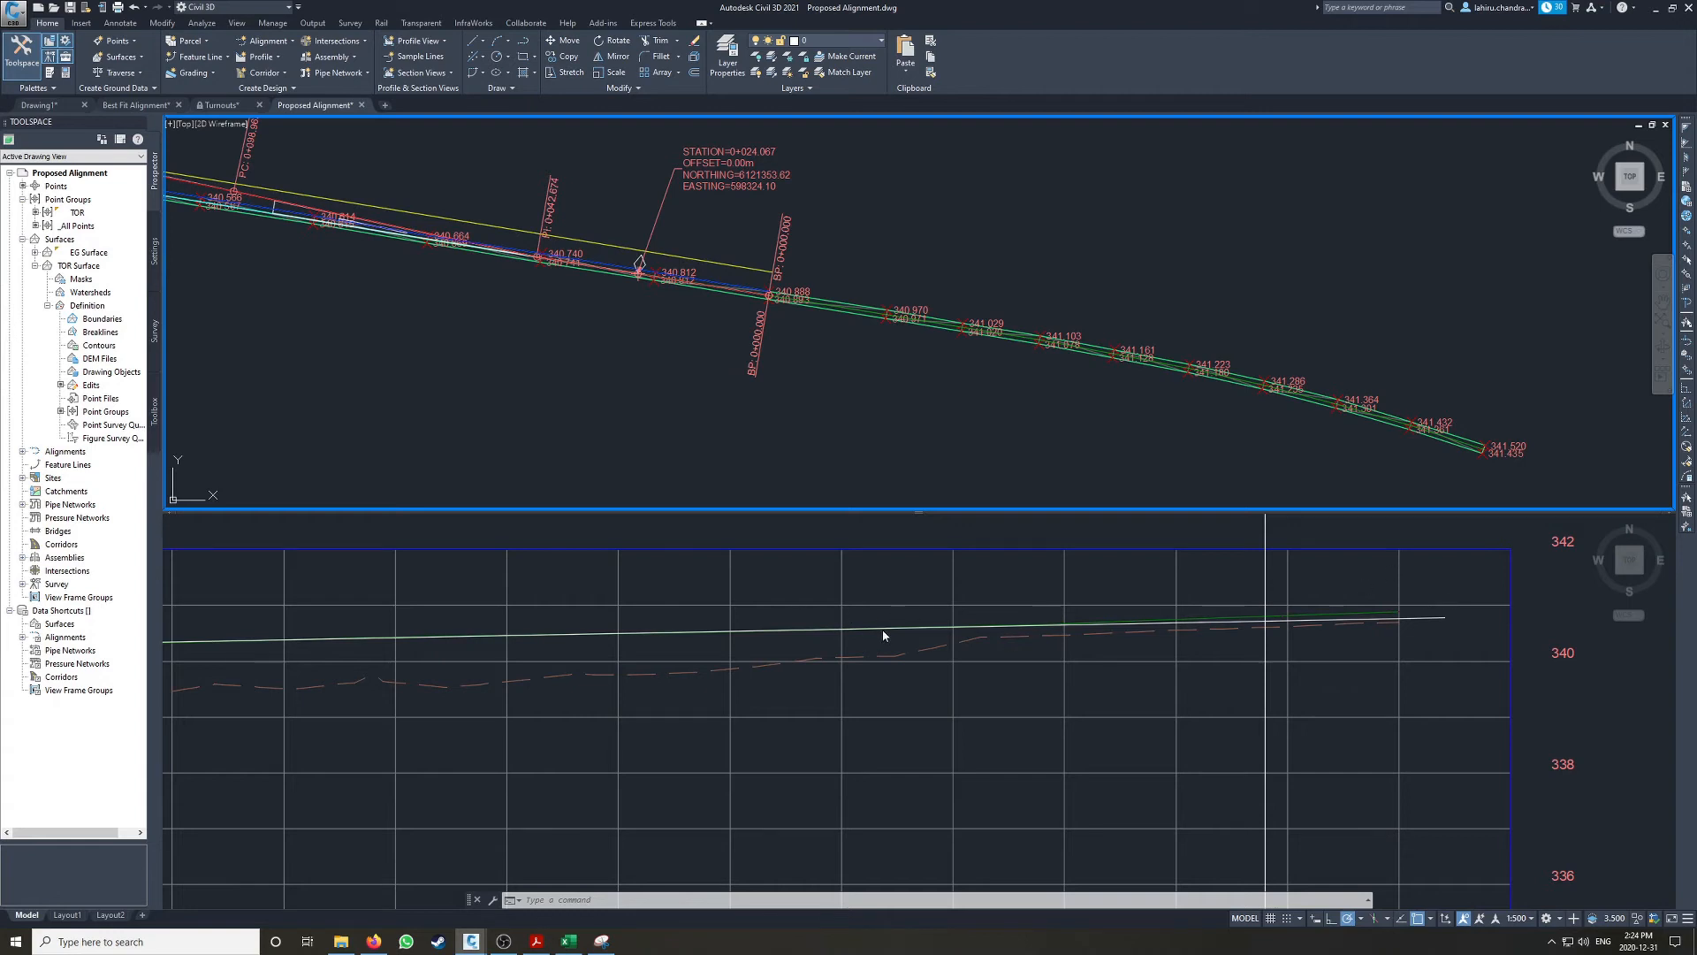
Step: Start a best fit line from points picked on screen and pick the first points along the projected rail below the existing line's lower end
{"action": "left_click", "coordinate": [739, 612]}
{"action": "scroll", "coordinate": [504, 594], "scroll_direction": "down", "scroll_amount": 3}
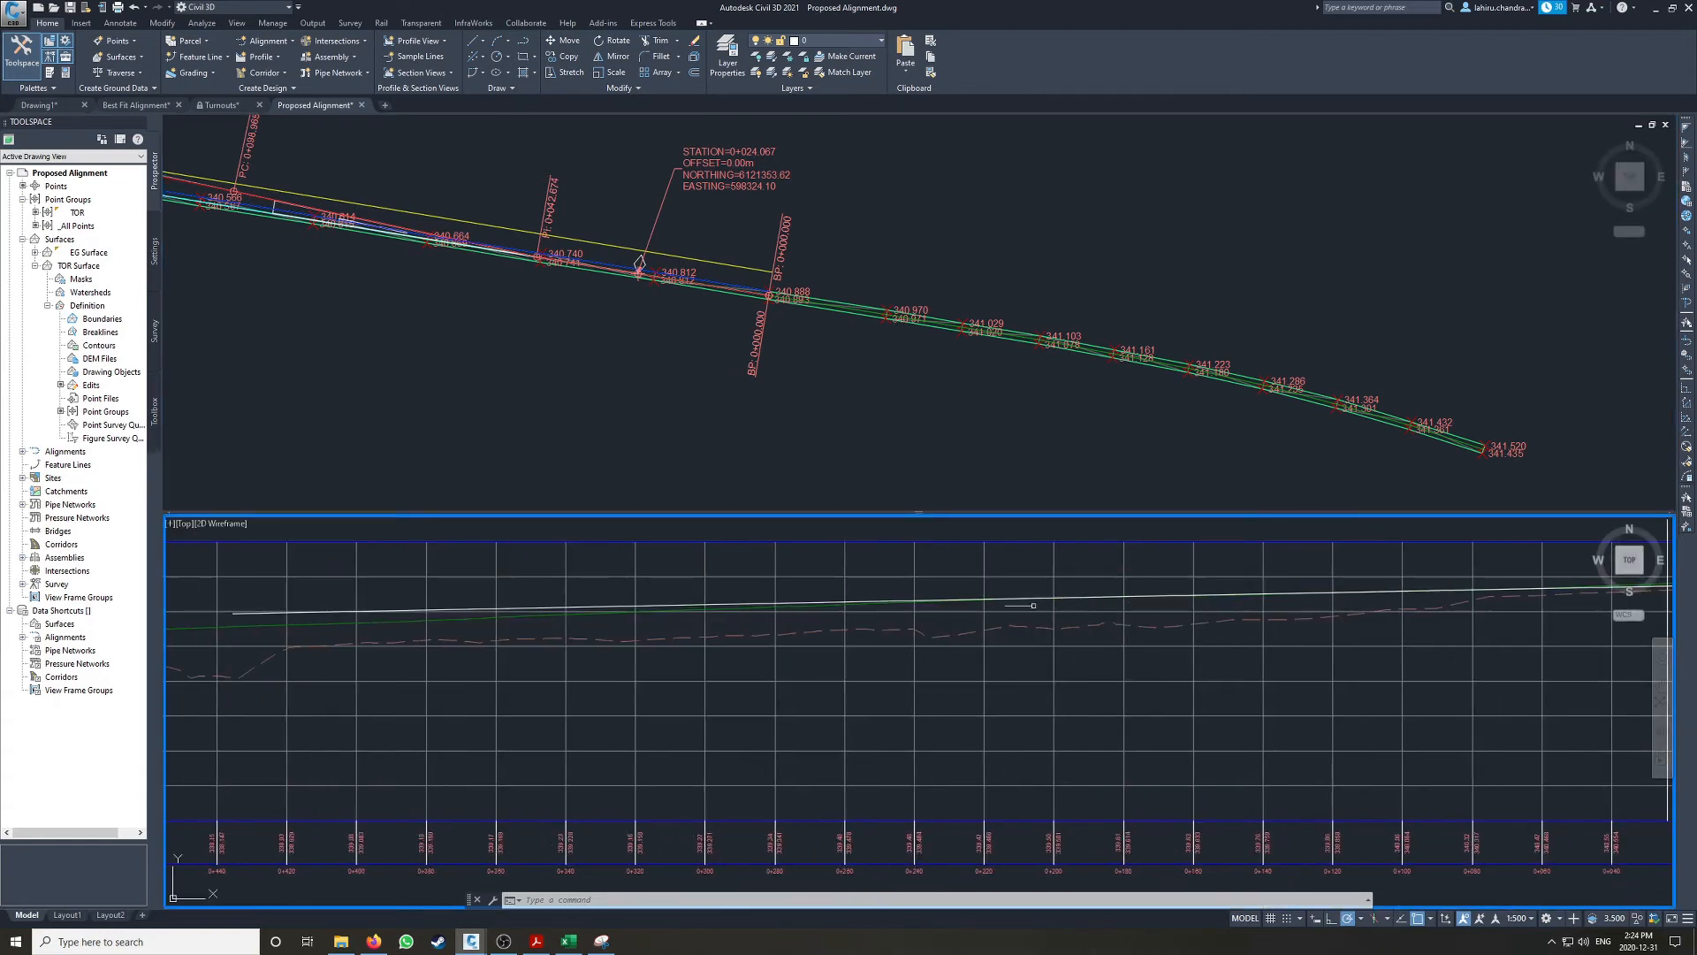
{"action": "scroll", "coordinate": [653, 605], "scroll_direction": "down", "scroll_amount": 2}
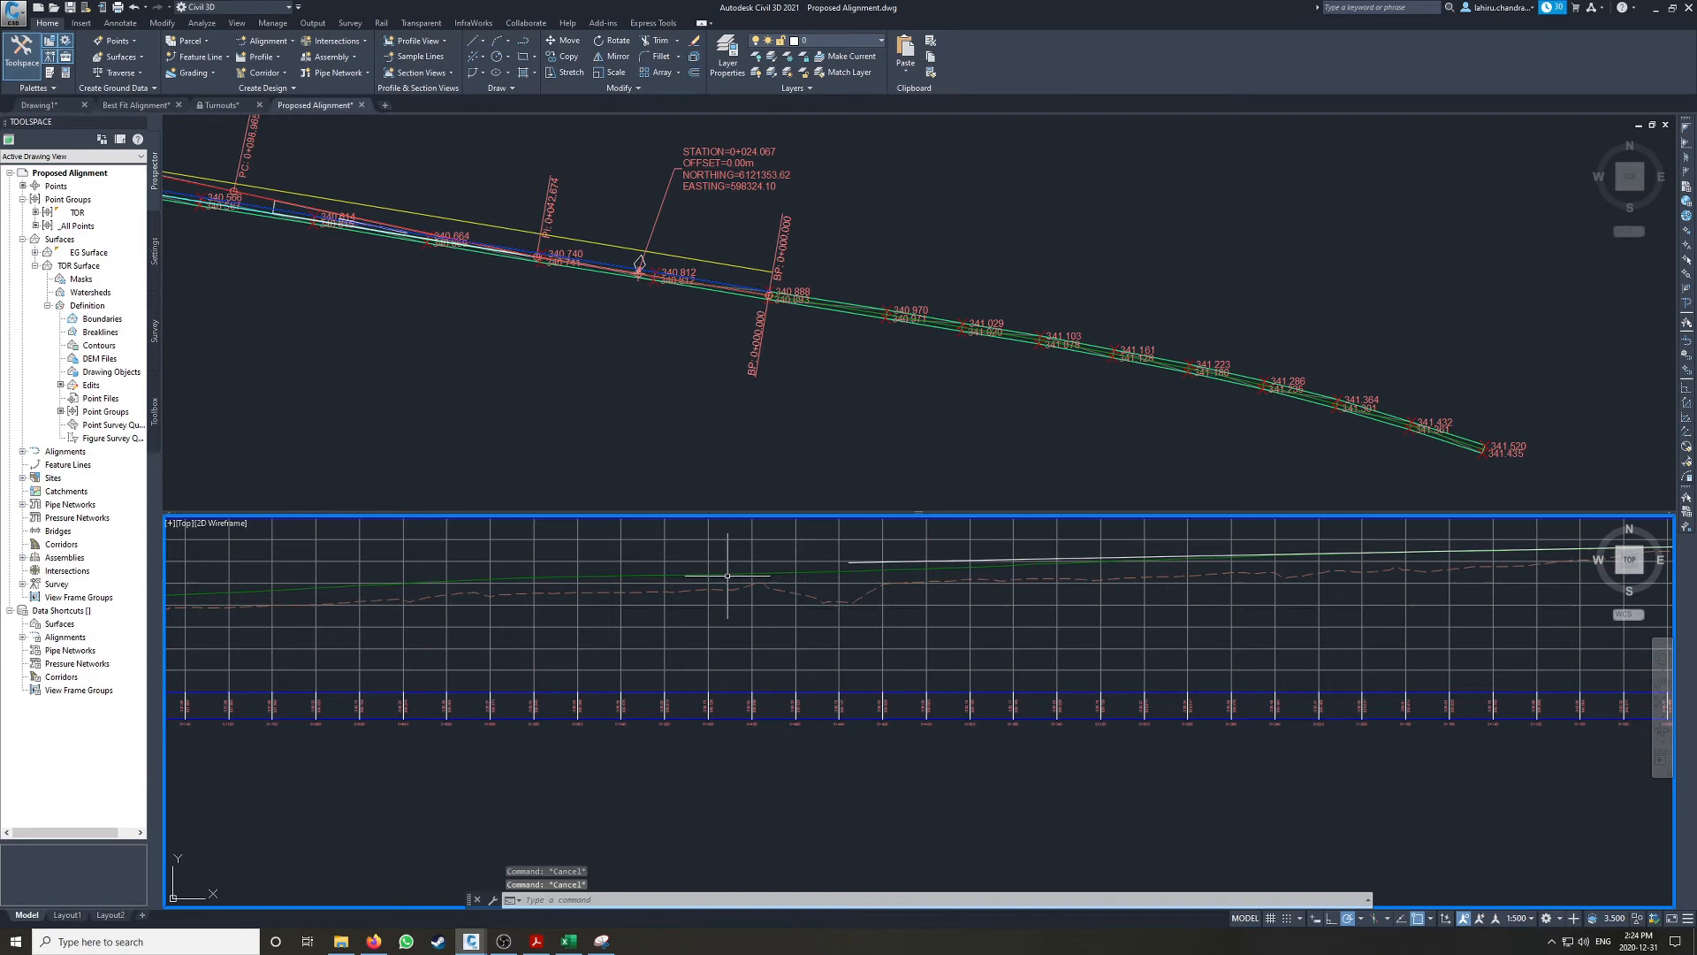
{"action": "left_click", "coordinate": [473, 58]}
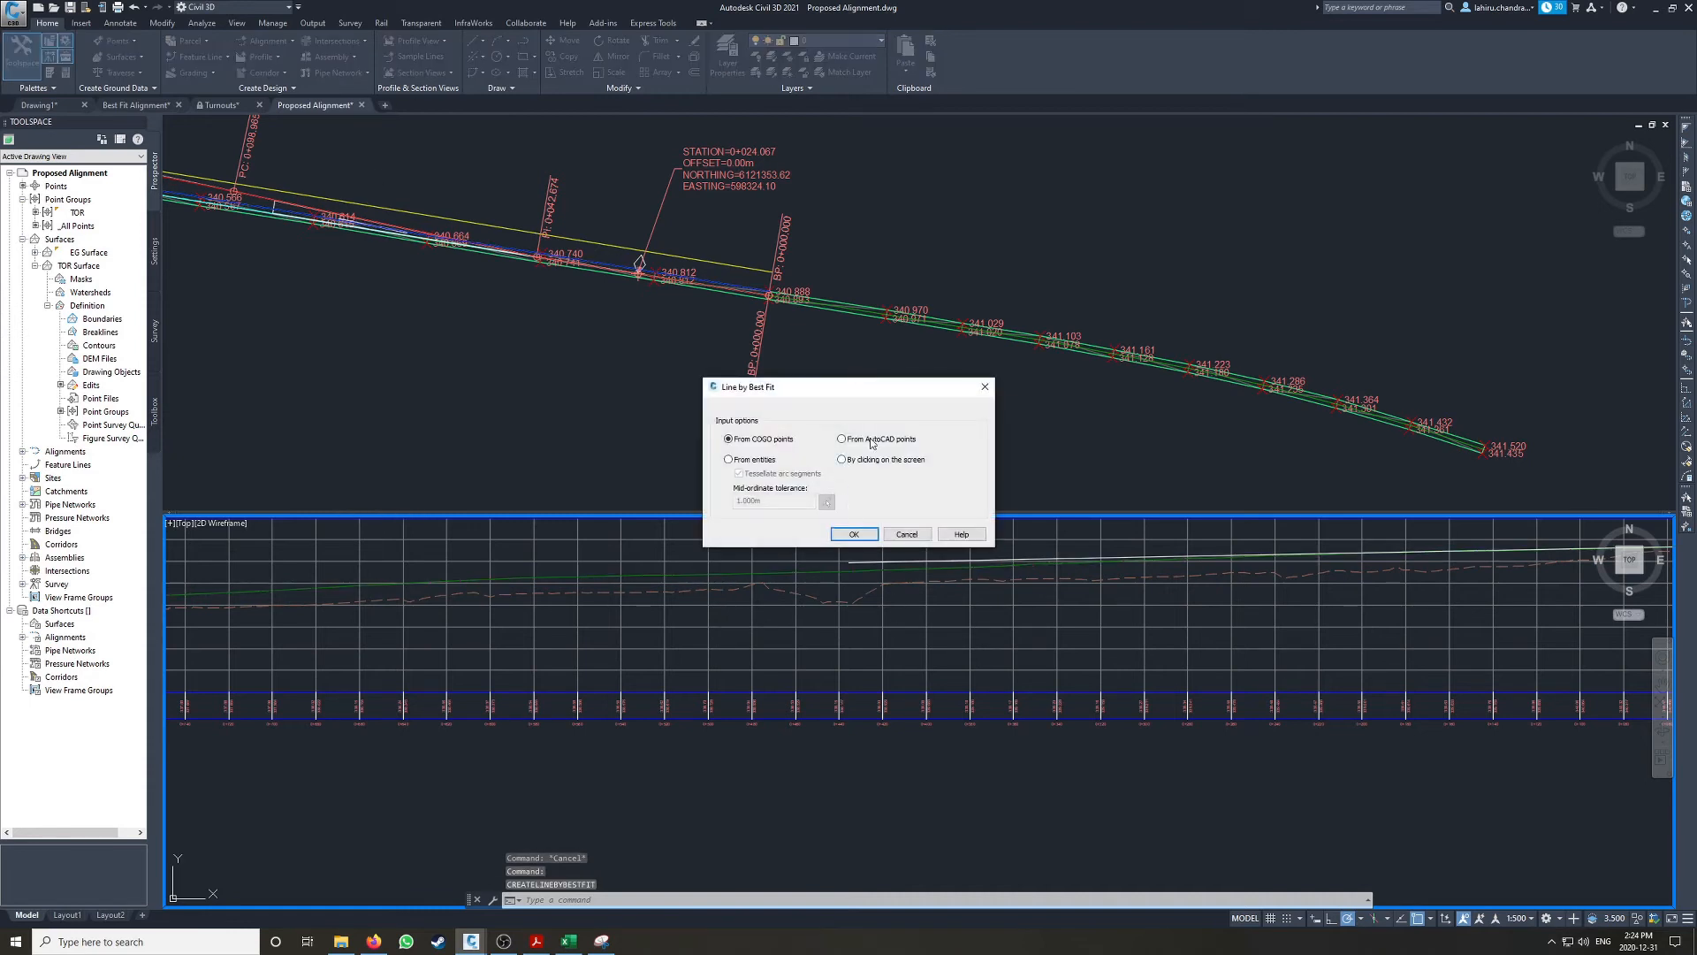
{"action": "left_click", "coordinate": [854, 534]}
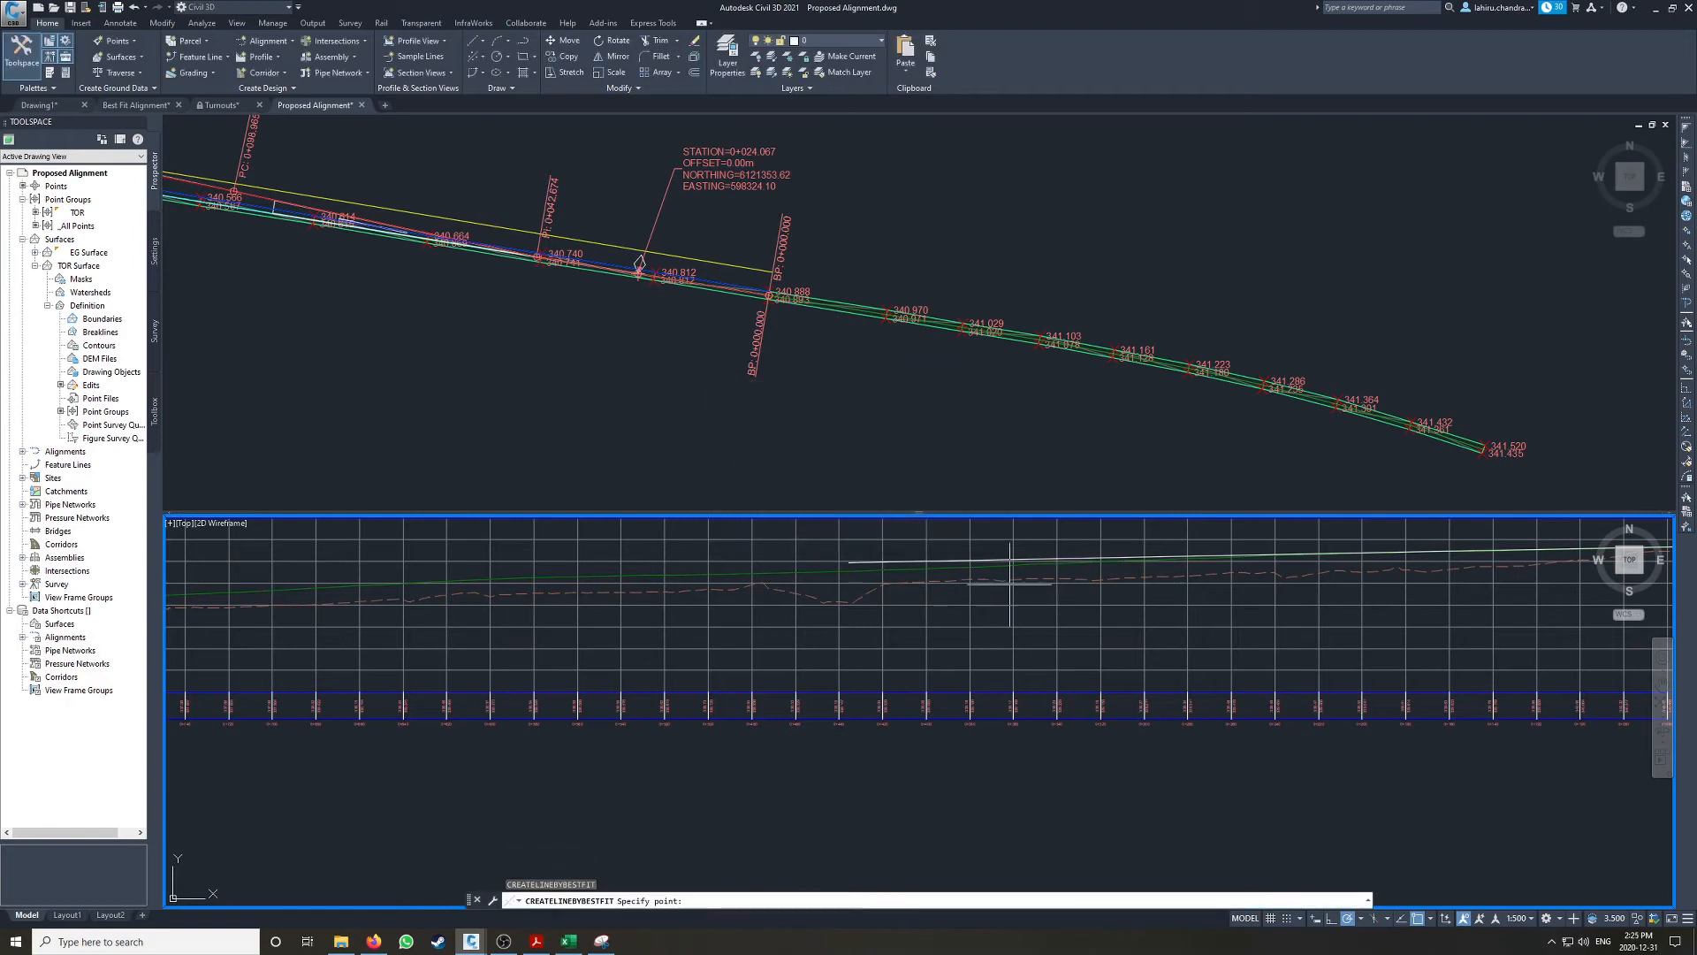
{"action": "scroll", "coordinate": [982, 563], "scroll_direction": "up", "scroll_amount": 1}
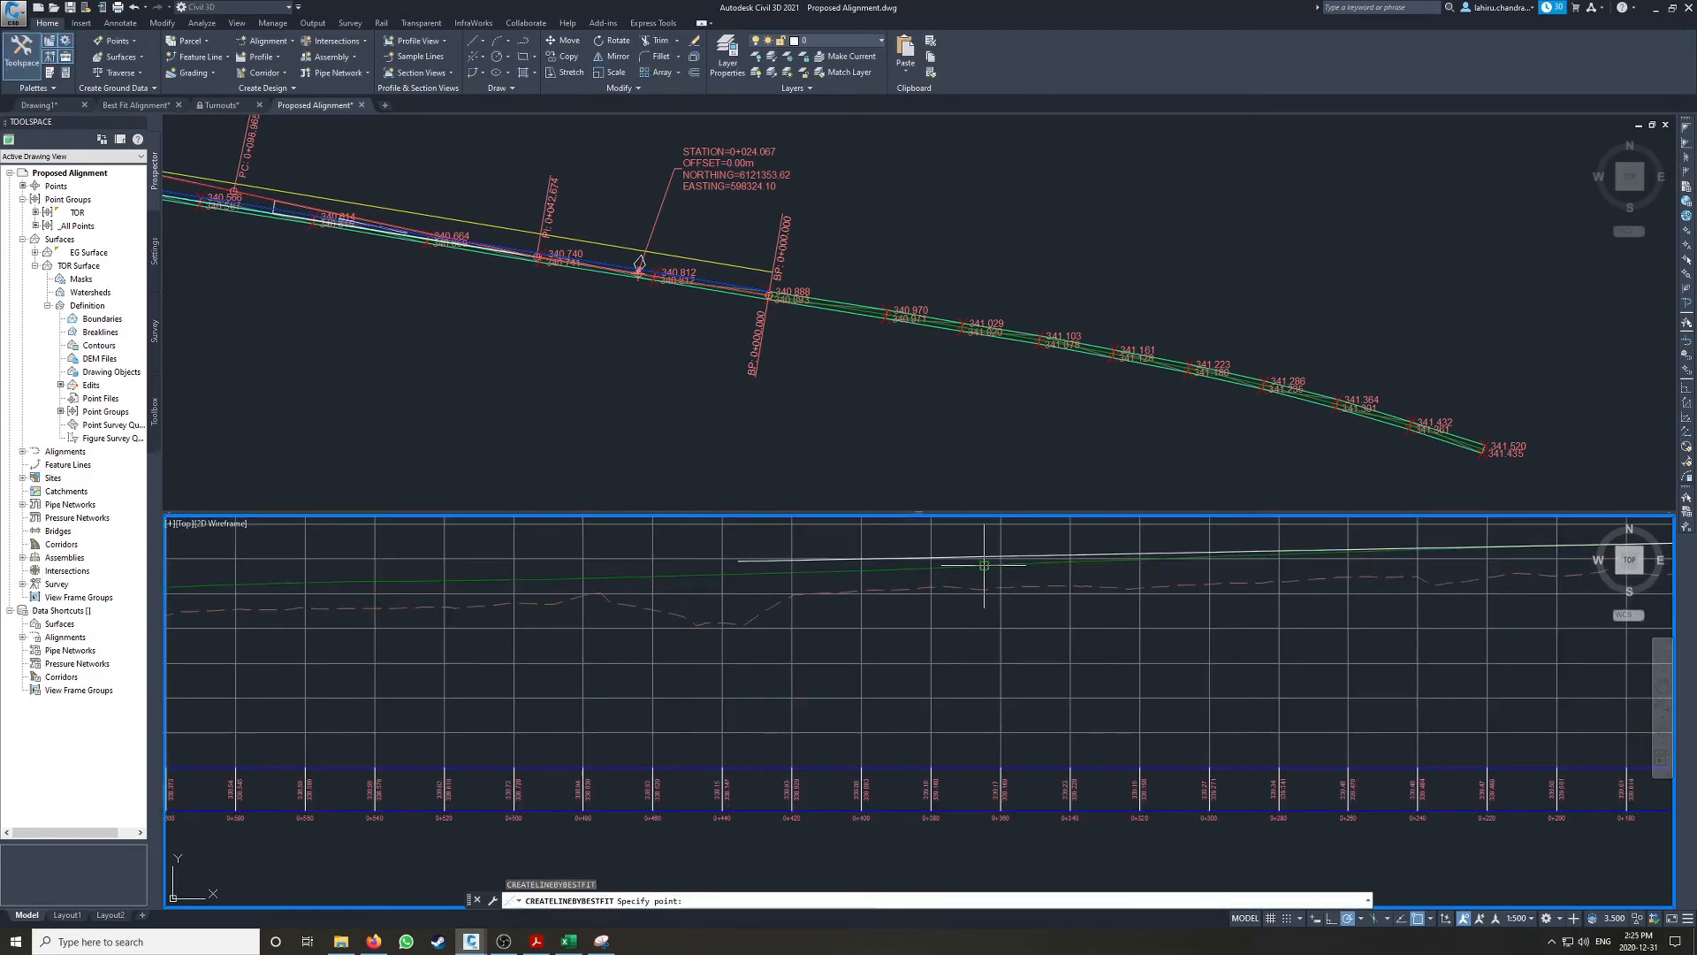
{"action": "left_click", "coordinate": [936, 566]}
{"action": "left_click", "coordinate": [885, 569]}
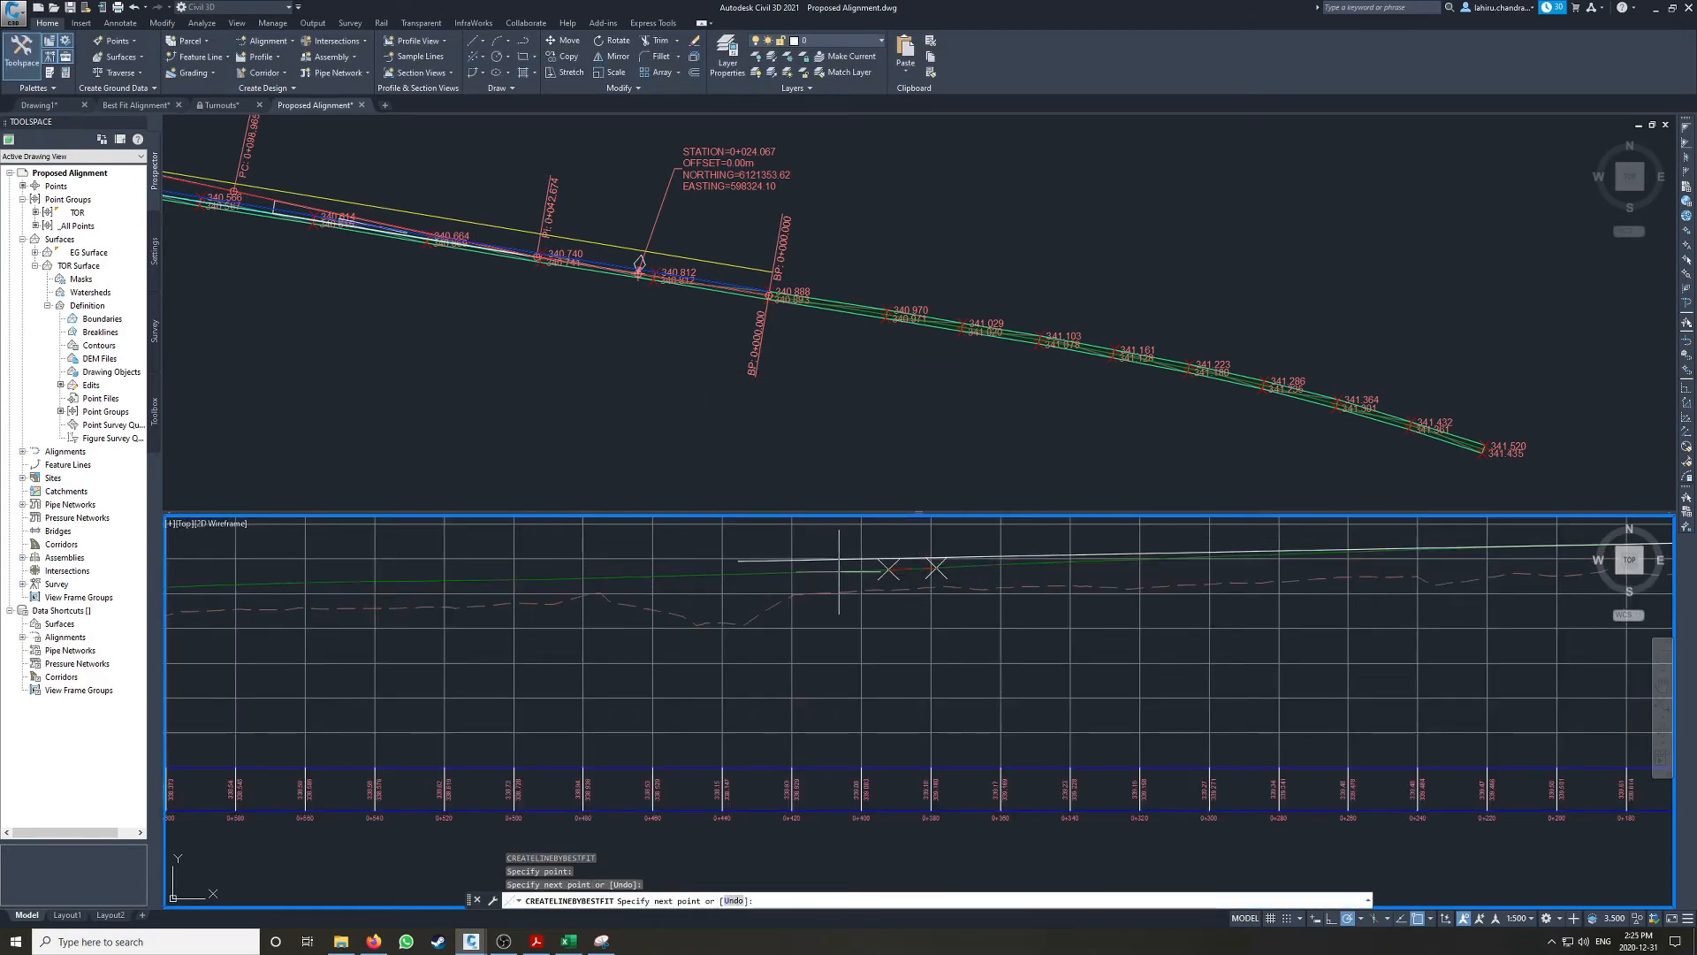
{"action": "left_click", "coordinate": [841, 570]}
{"action": "left_click", "coordinate": [792, 571]}
{"action": "left_click", "coordinate": [745, 574]}
{"action": "left_click", "coordinate": [696, 575]}
{"action": "left_click", "coordinate": [601, 578]}
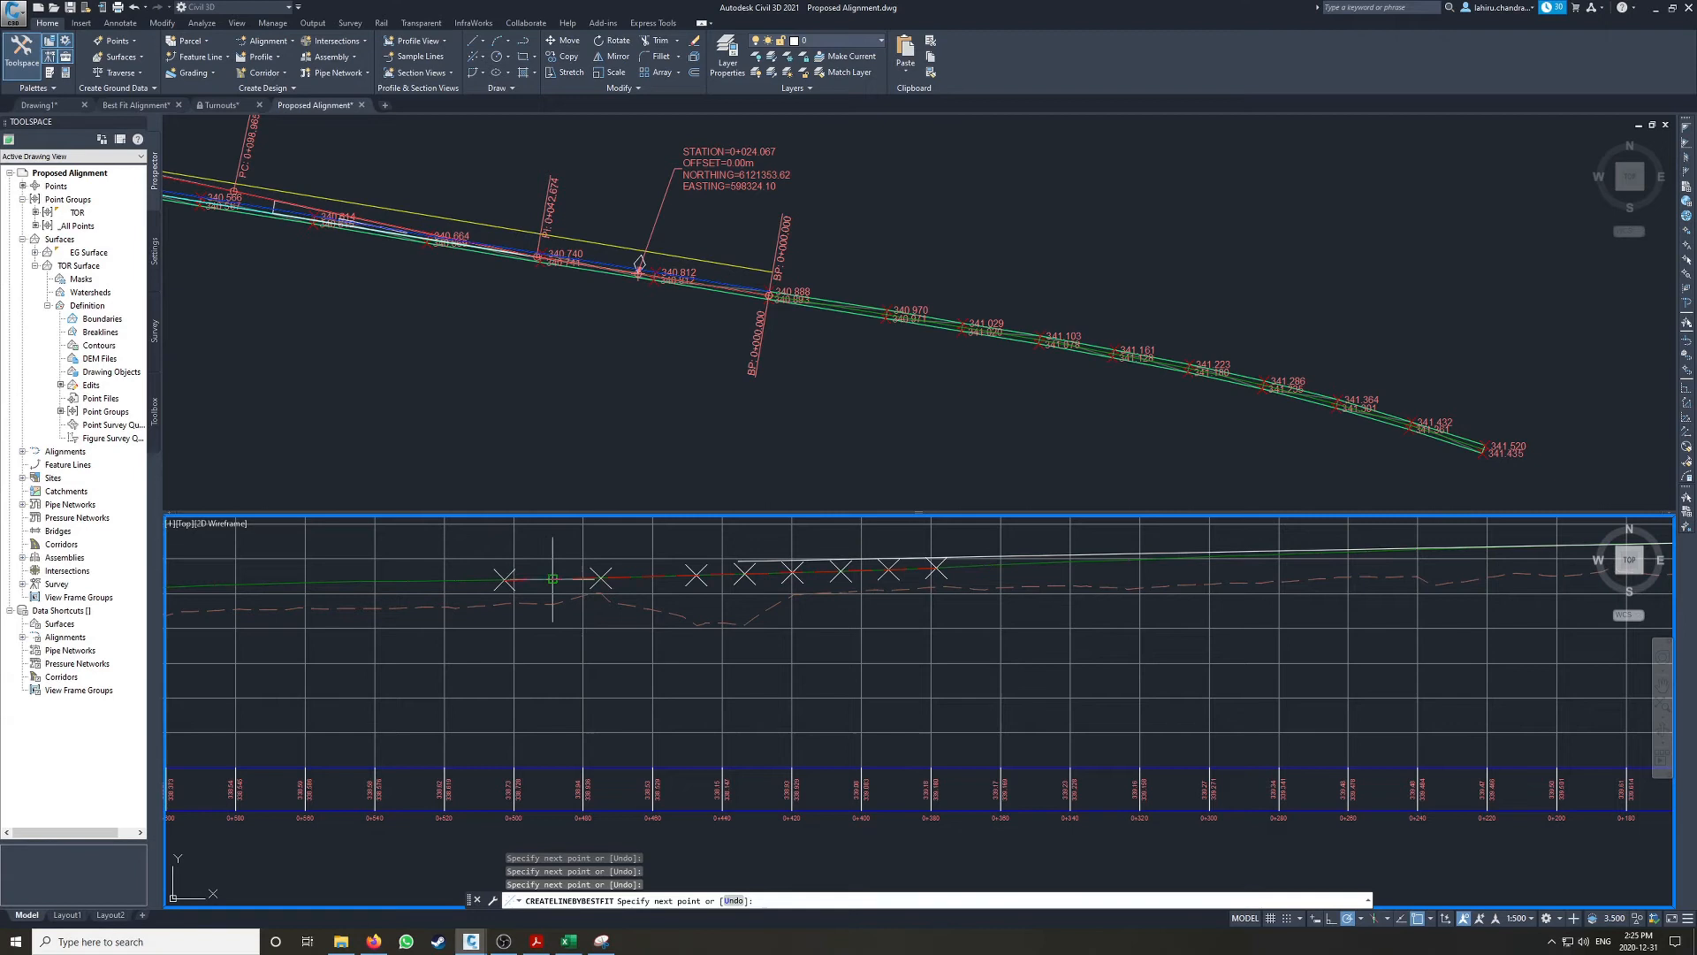
Step: Continue picking best-fit points along the projected rail line toward its lower end and finish with 13 points for the regression
{"action": "middle_click_drag", "start_coordinate": [374, 597], "coordinate": [925, 588]}
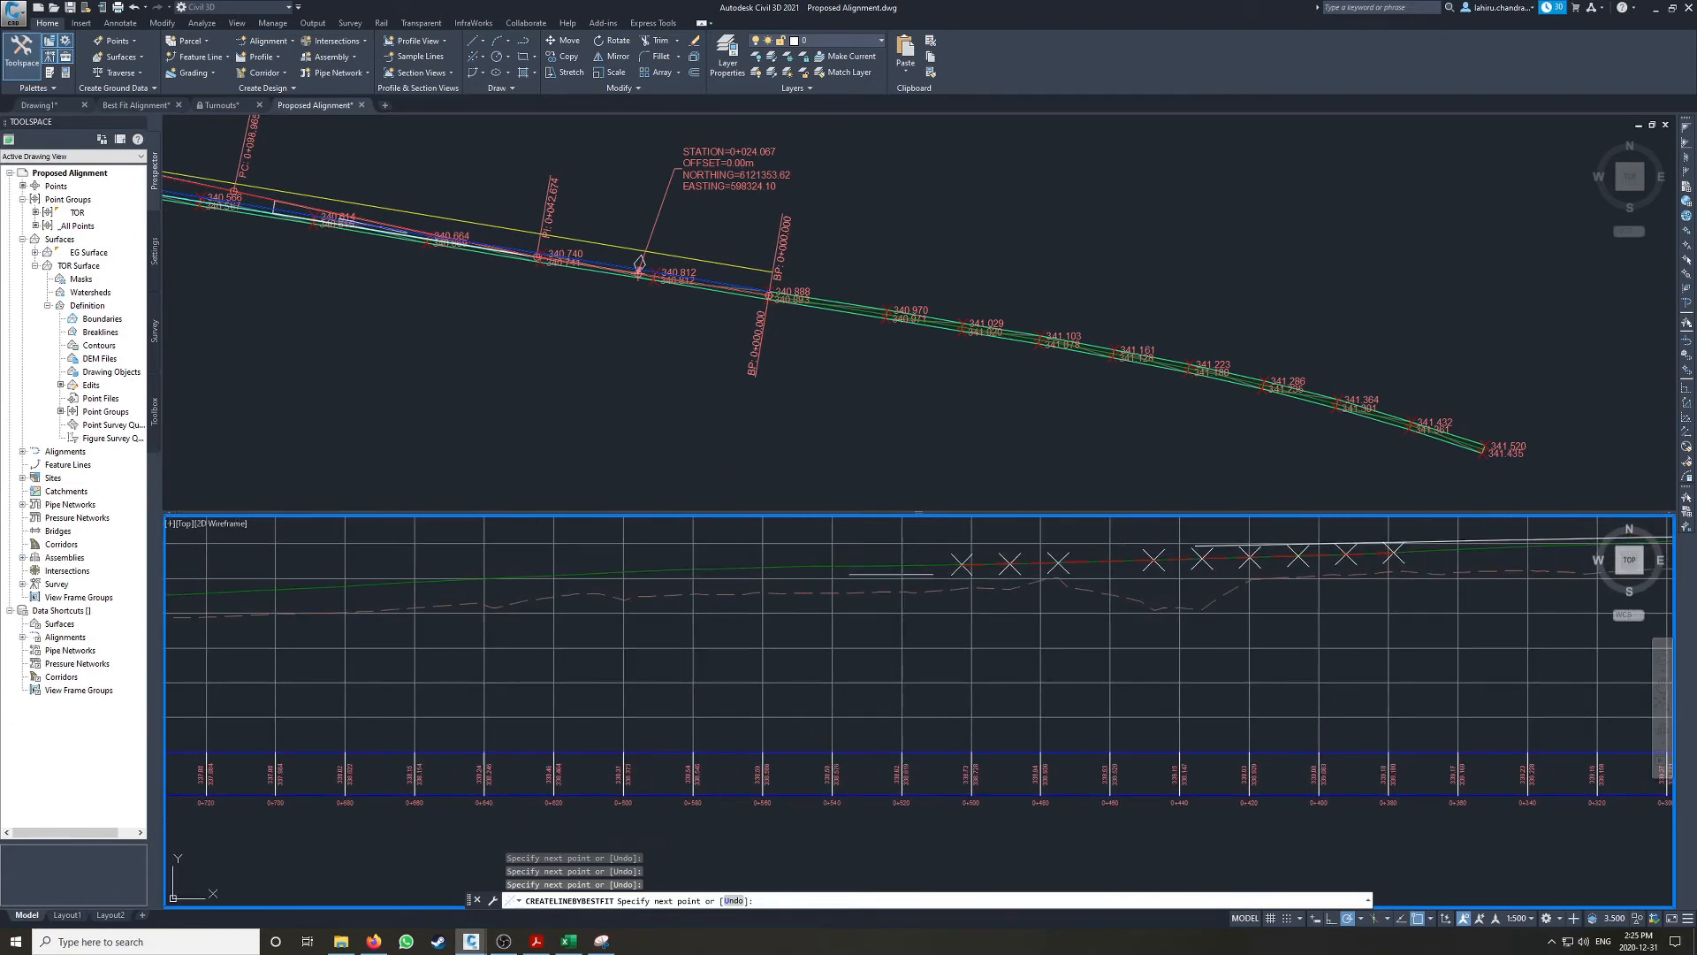
{"action": "left_click", "coordinate": [913, 564]}
{"action": "left_click", "coordinate": [865, 565]}
{"action": "left_click", "coordinate": [817, 566]}
{"action": "left_click", "coordinate": [768, 567]}
{"action": "scroll", "coordinate": [704, 594], "scroll_direction": "down", "scroll_amount": 1}
{"action": "scroll", "coordinate": [920, 594], "scroll_direction": "down", "scroll_amount": 1}
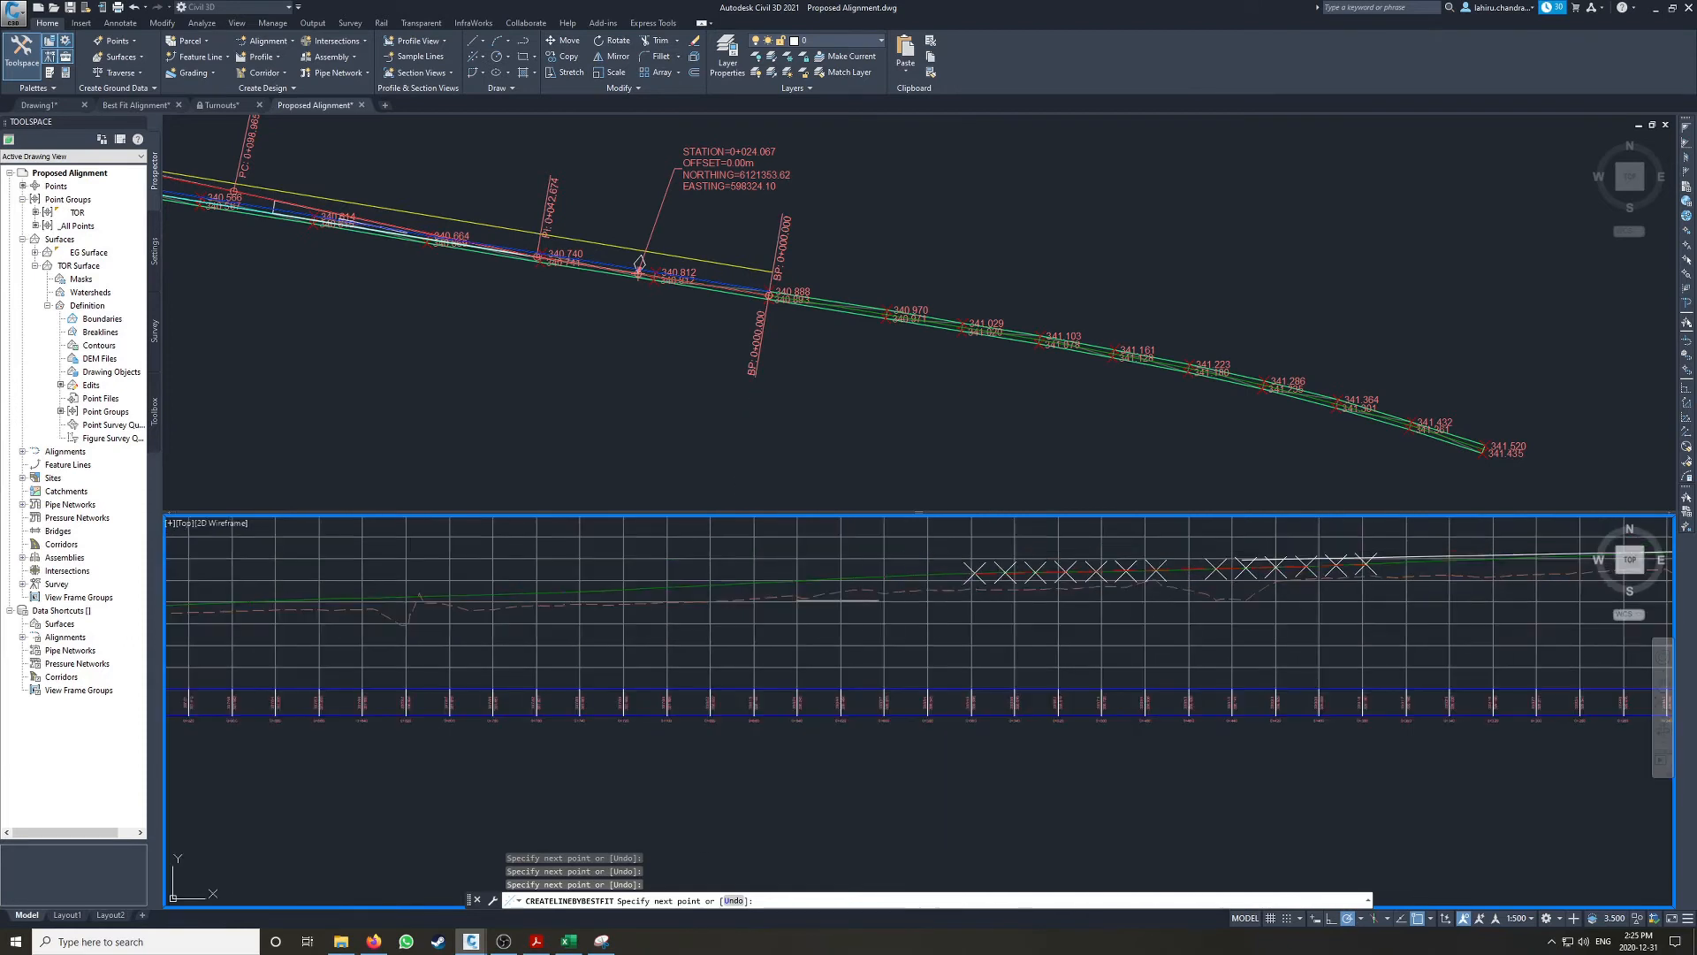
{"action": "middle_click_drag", "start_coordinate": [1400, 556], "coordinate": [840, 581]}
{"action": "scroll", "coordinate": [840, 581], "scroll_direction": "up", "scroll_amount": 2}
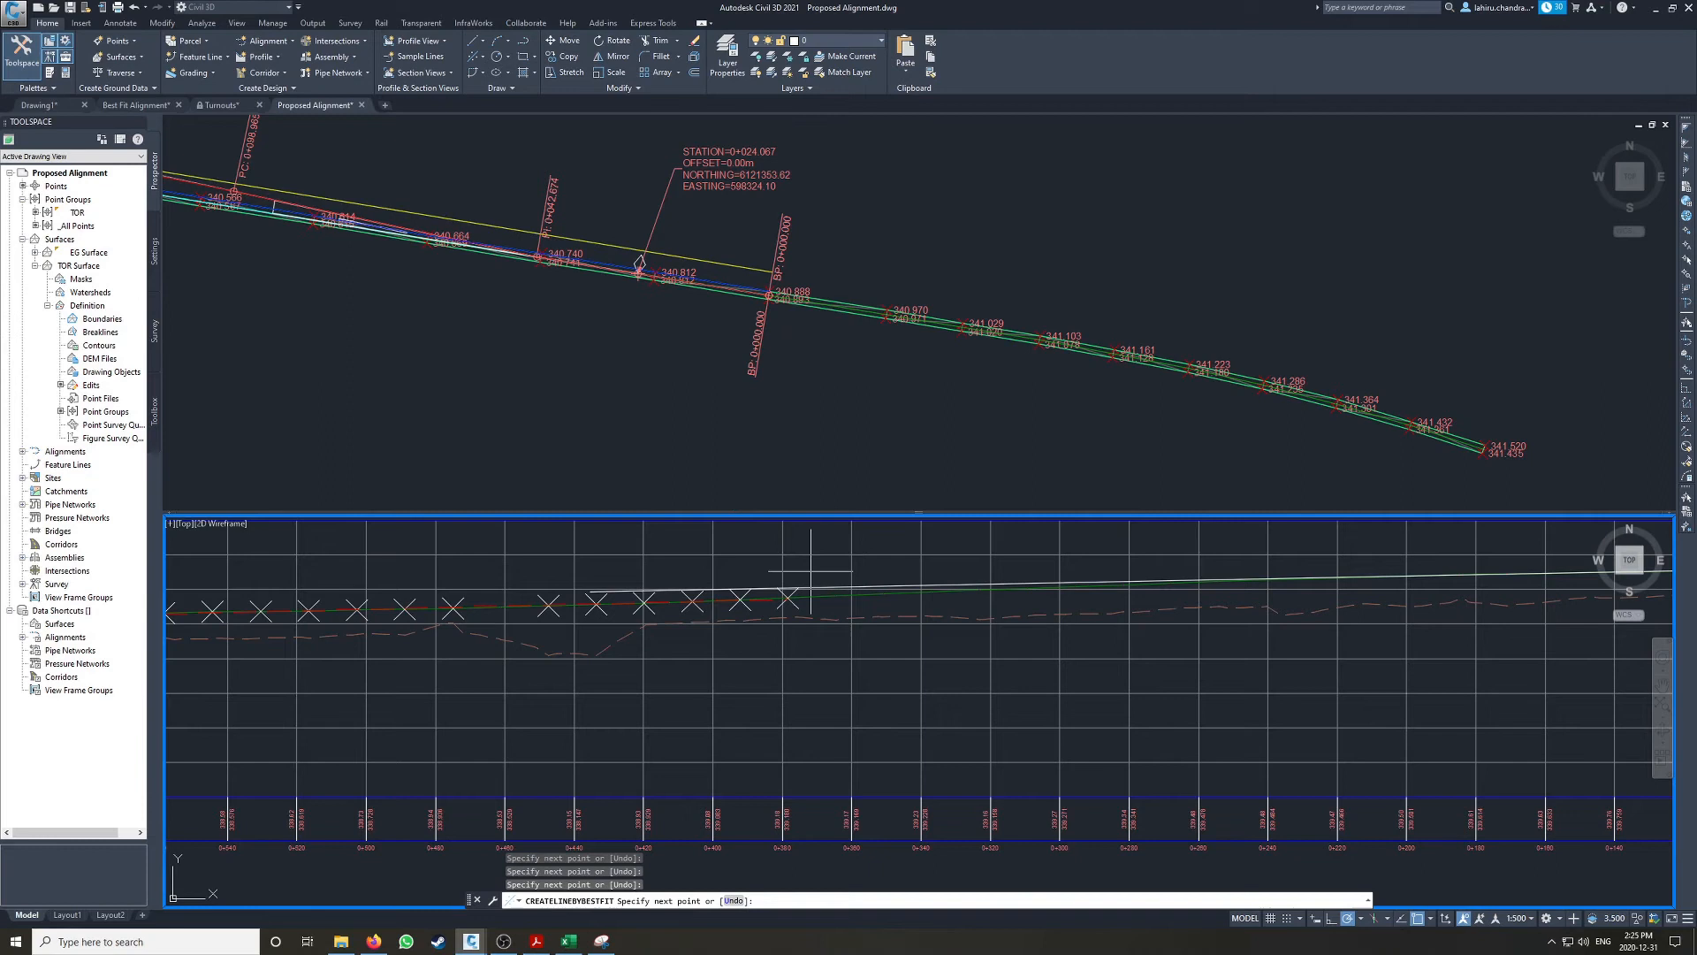
{"action": "middle_click_drag", "start_coordinate": [534, 600], "coordinate": [852, 595]}
{"action": "key", "text": "Return"}
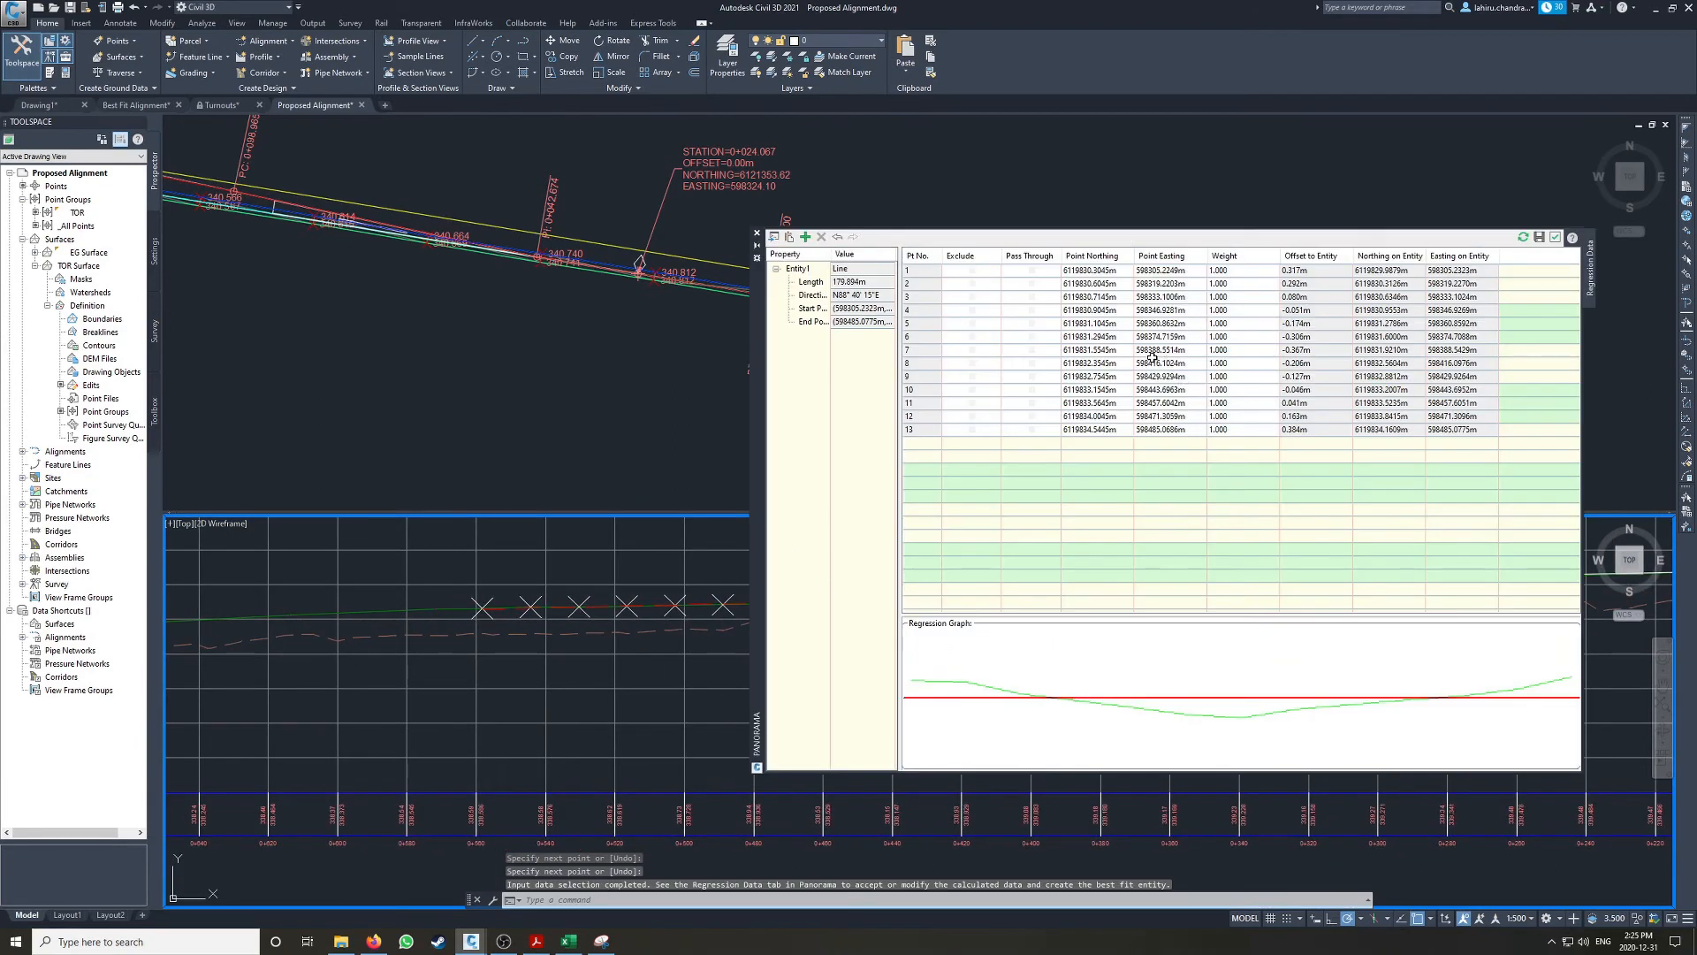
Step: Exclude points 1 to 6 and 13 from the regression and create the second best fit line
{"action": "left_click", "coordinate": [971, 429]}
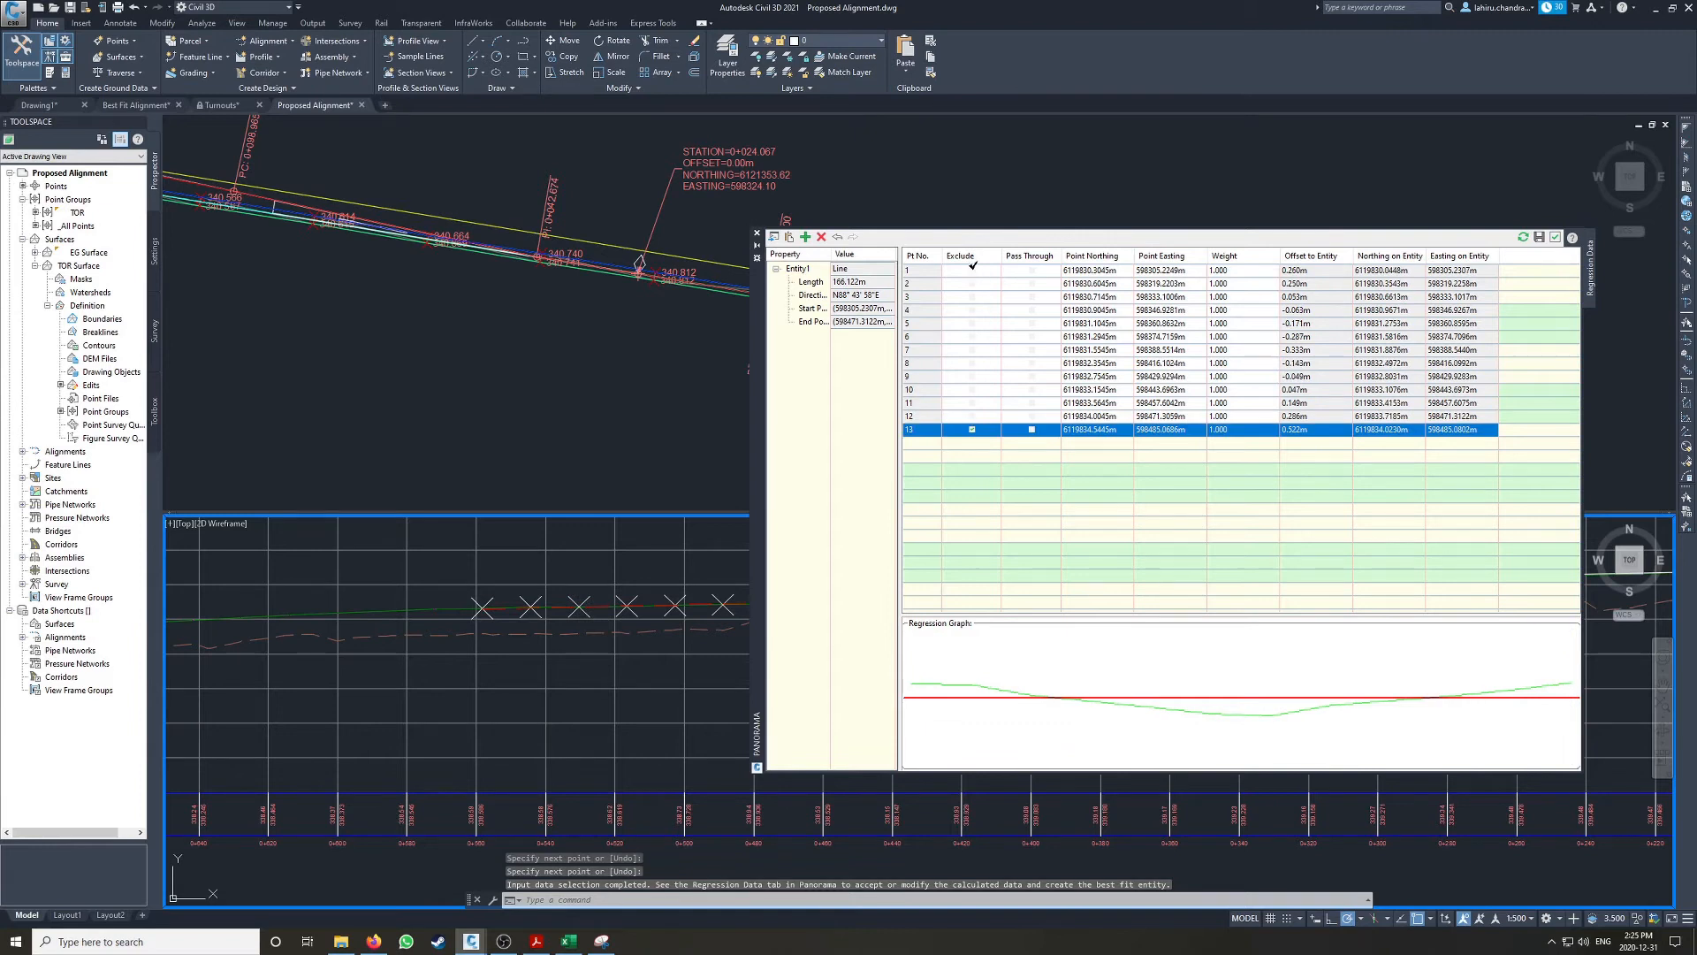
{"action": "left_click", "coordinate": [972, 269]}
{"action": "left_click", "coordinate": [972, 283]}
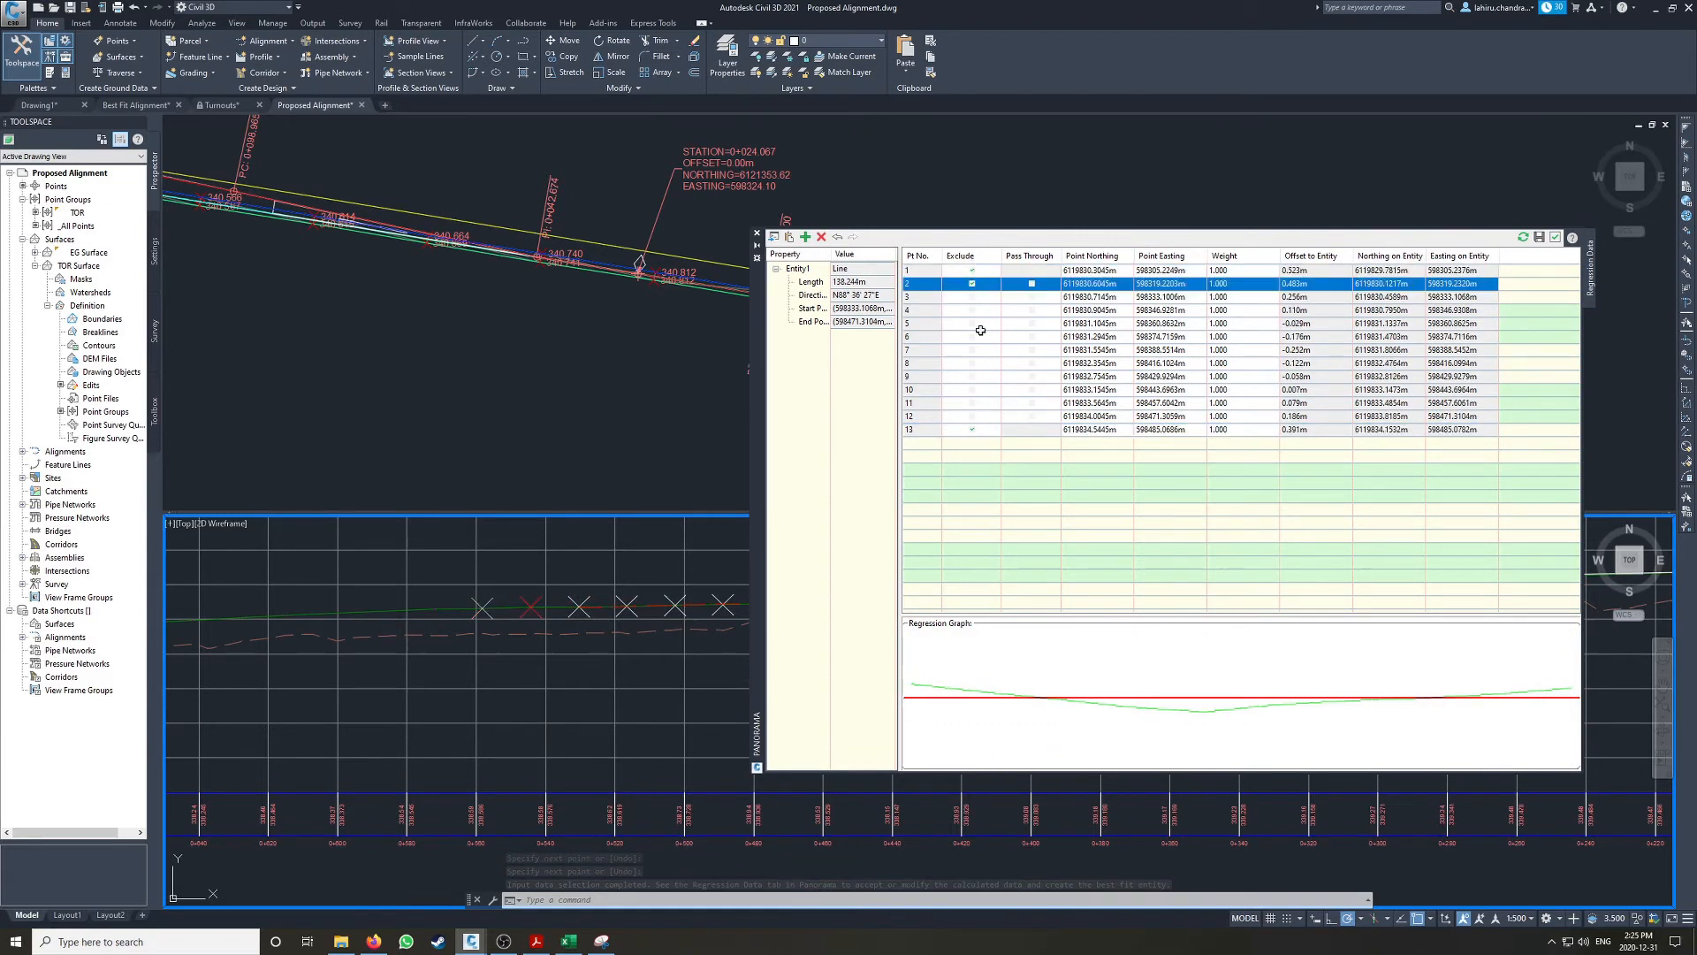
{"action": "left_click", "coordinate": [972, 415]}
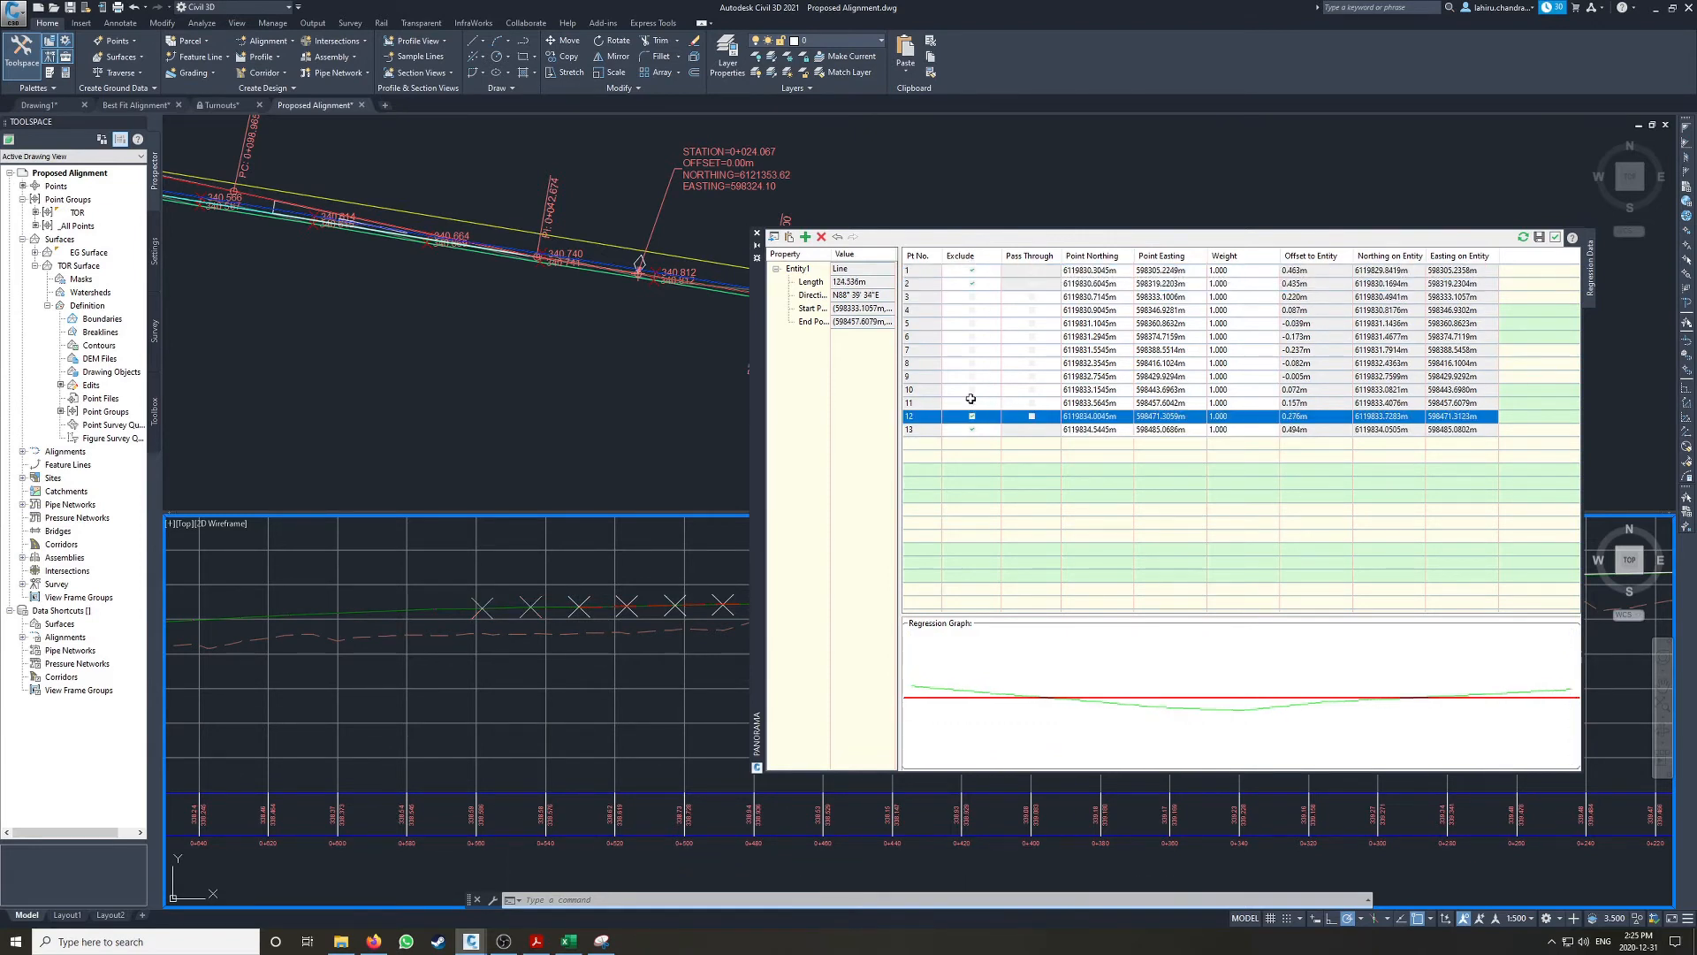
{"action": "left_click", "coordinate": [973, 296]}
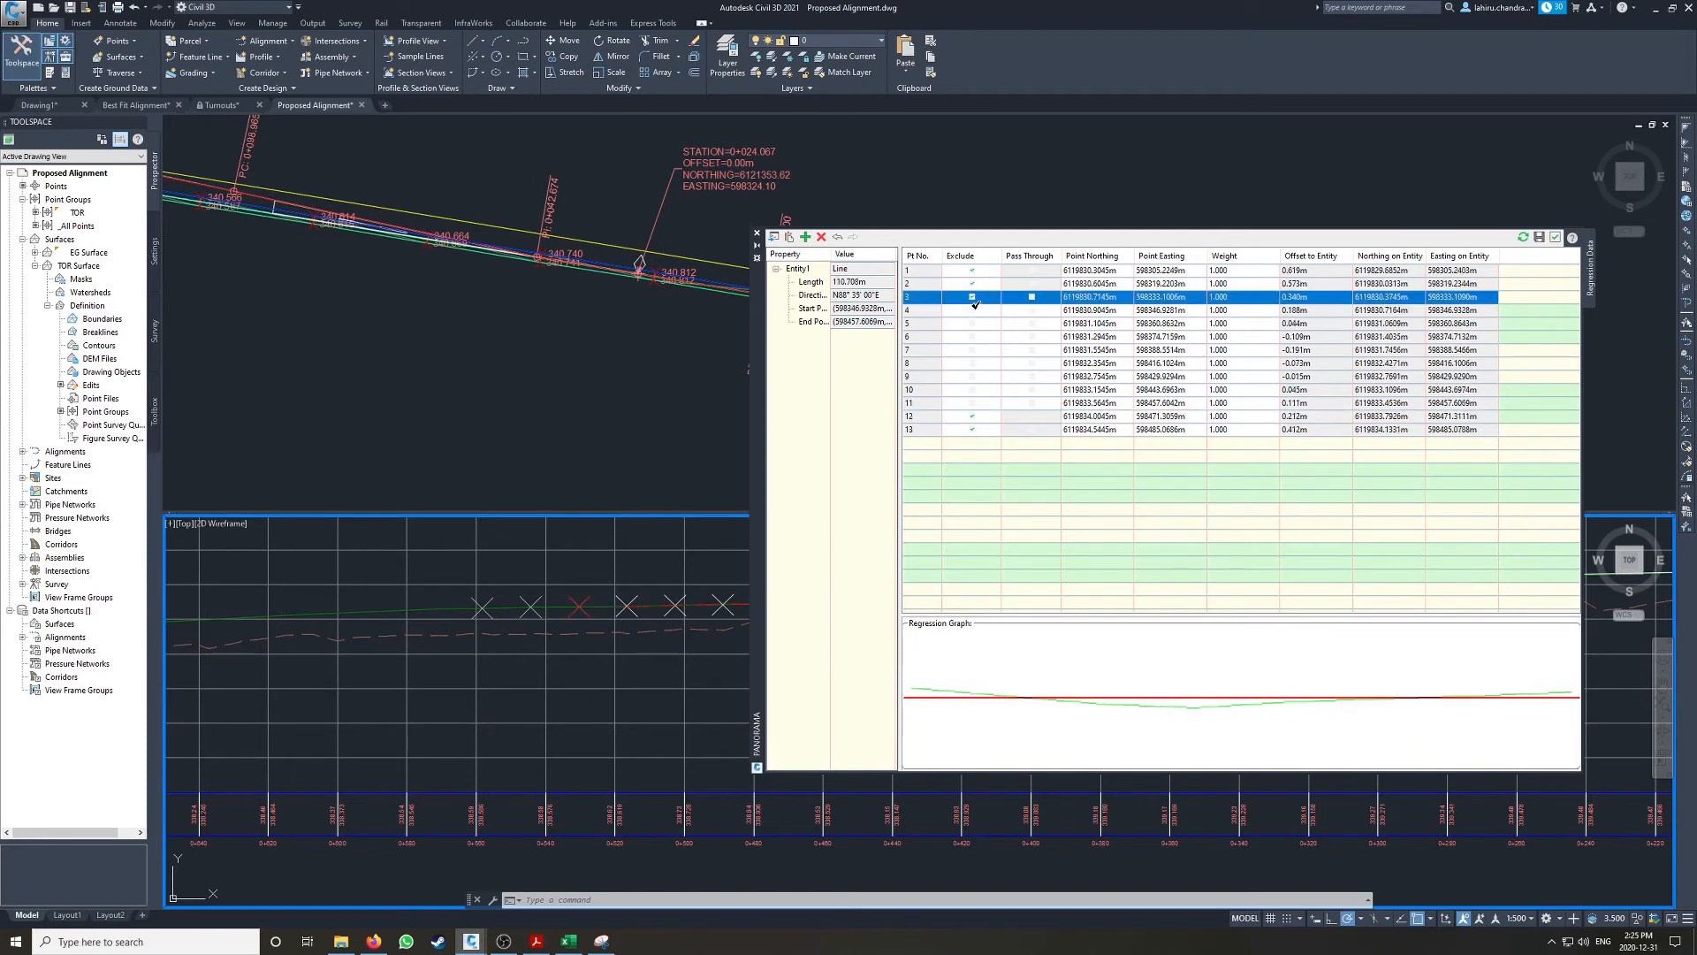
{"action": "left_click", "coordinate": [973, 310]}
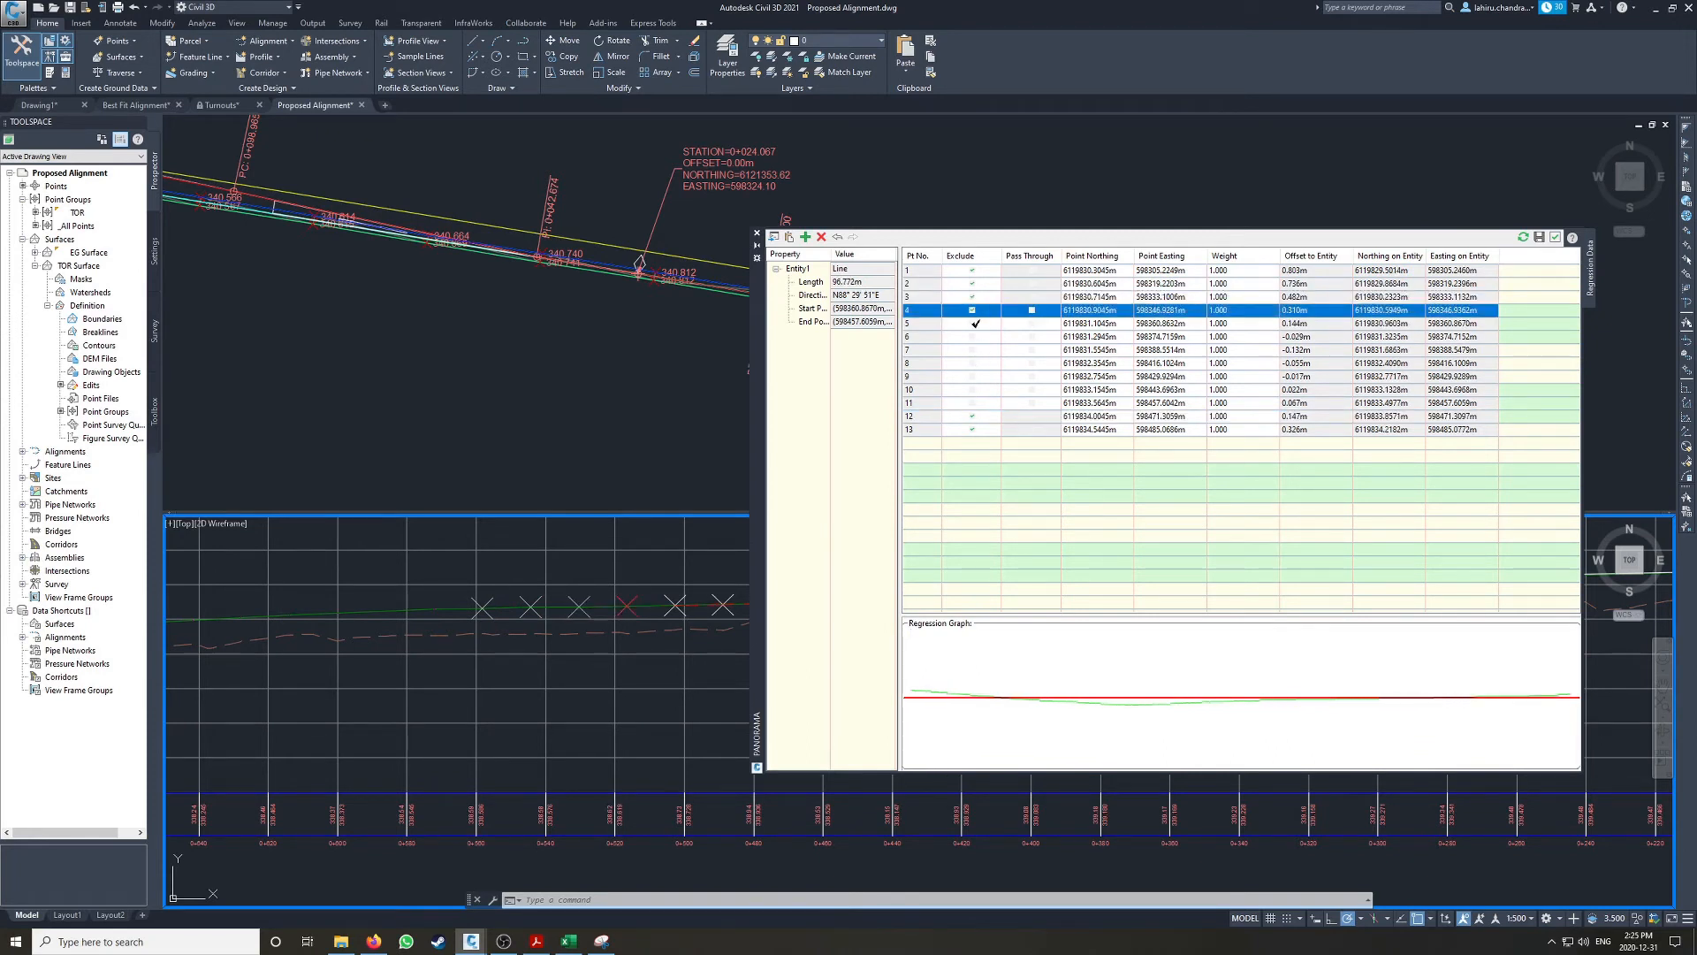
{"action": "left_click", "coordinate": [972, 323]}
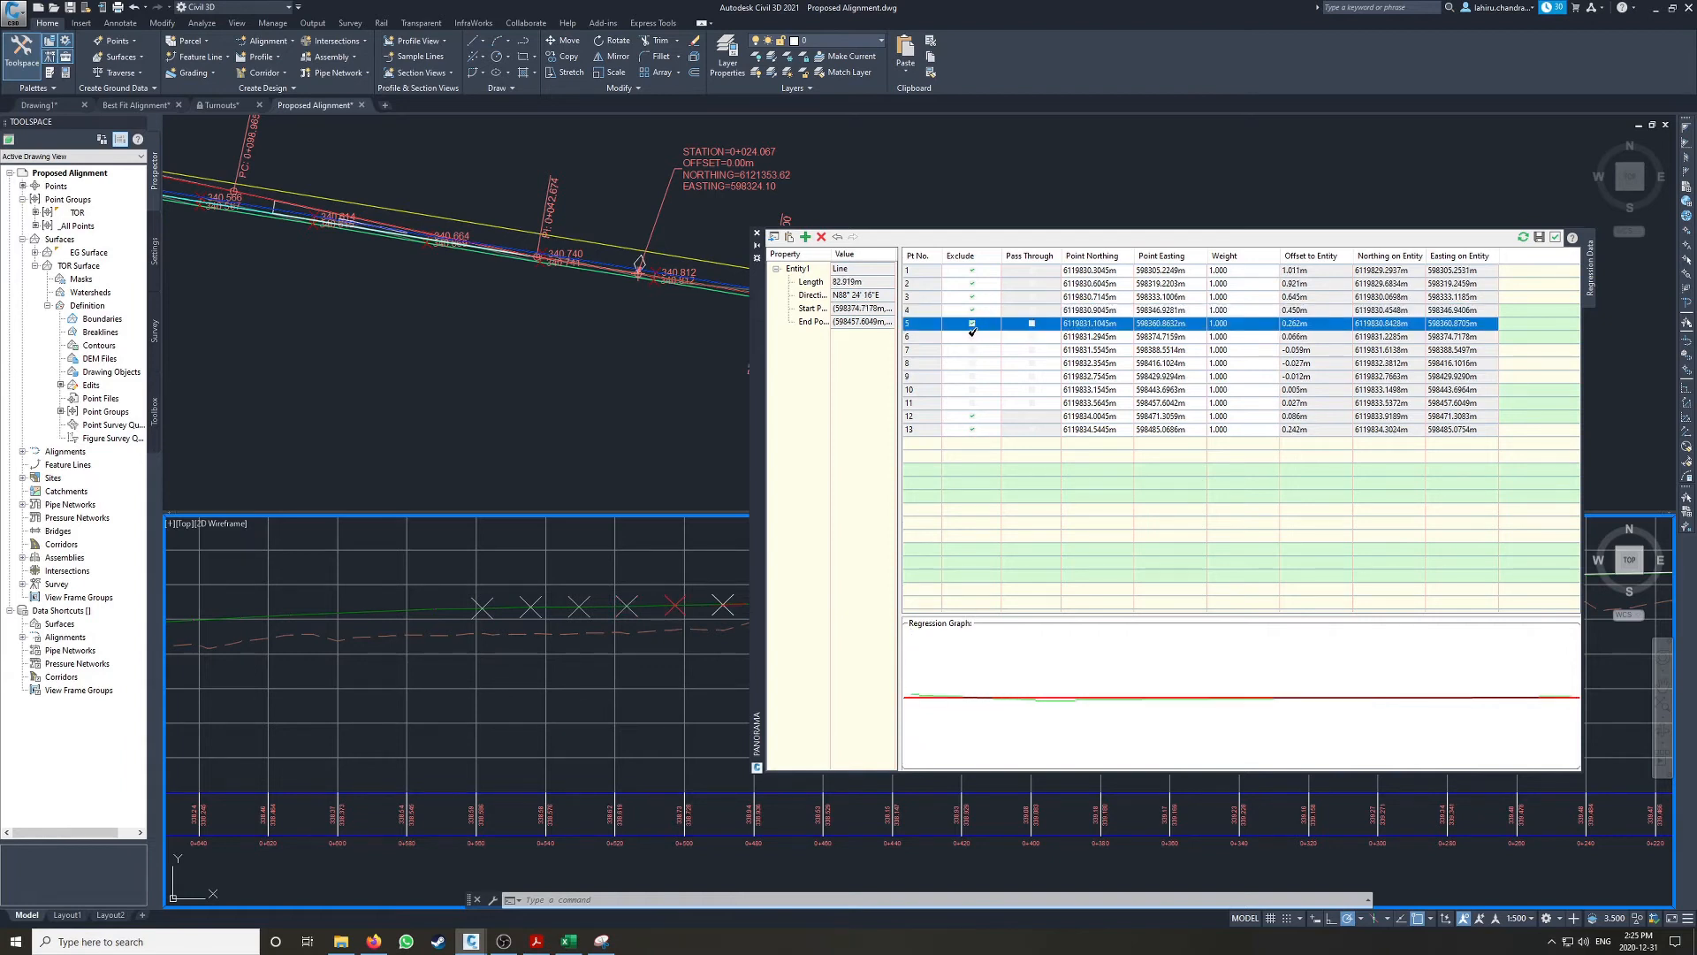
{"action": "left_click", "coordinate": [972, 336]}
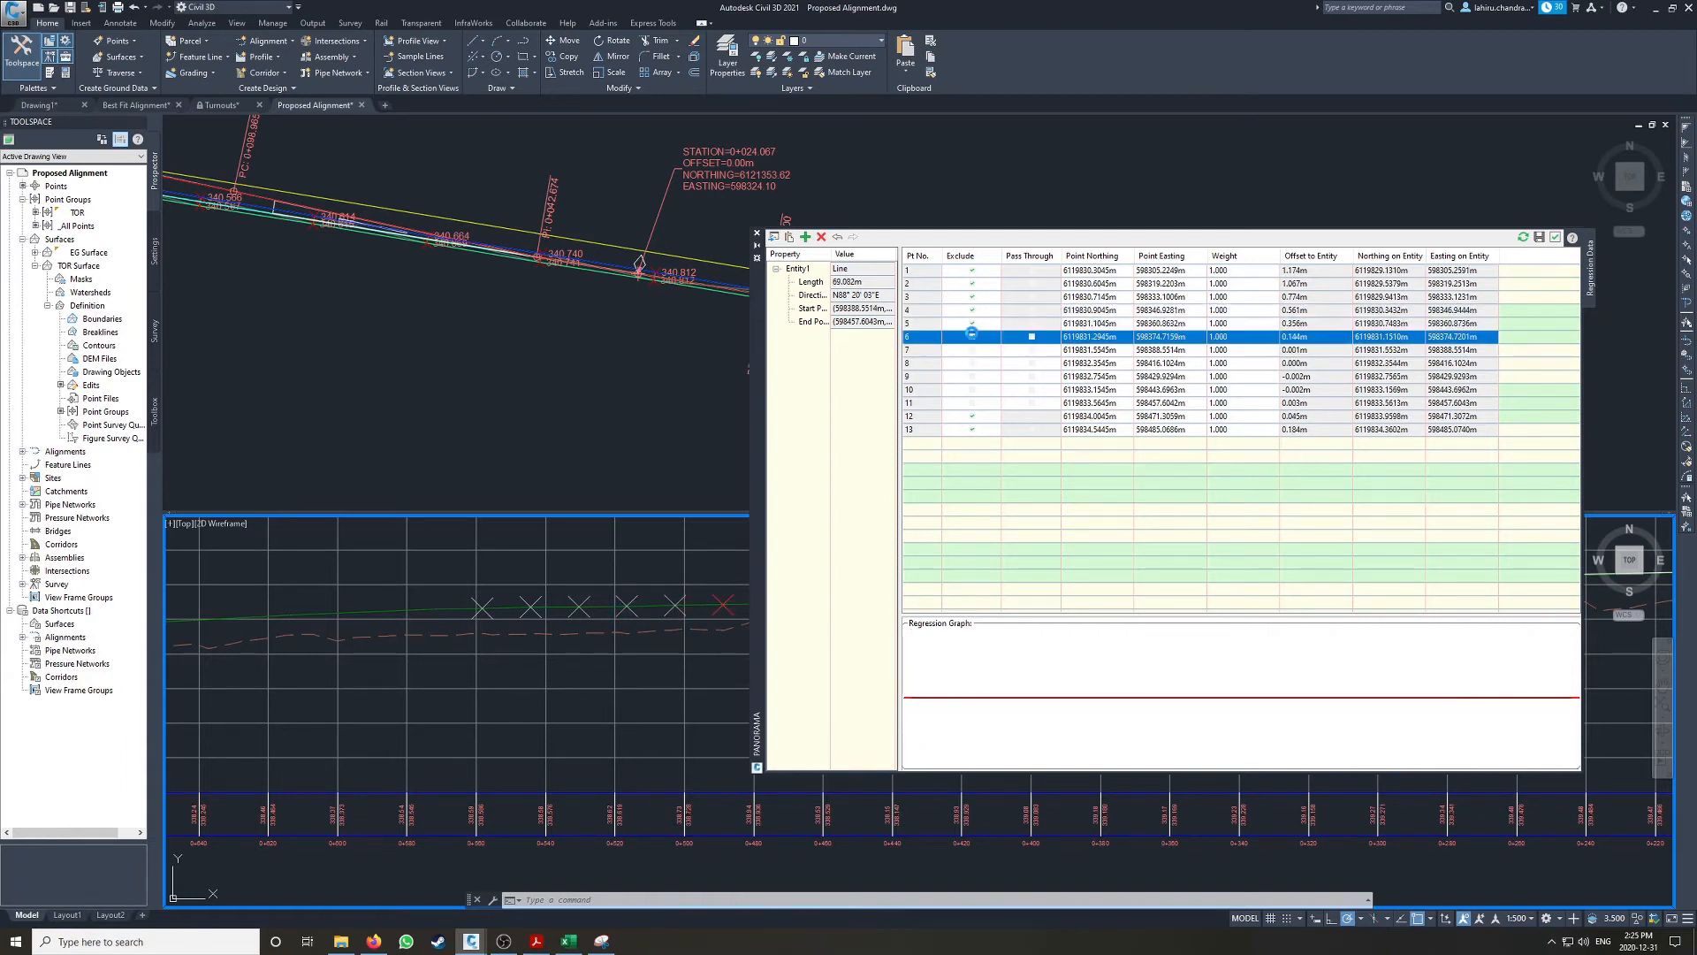
{"action": "left_click", "coordinate": [971, 416]}
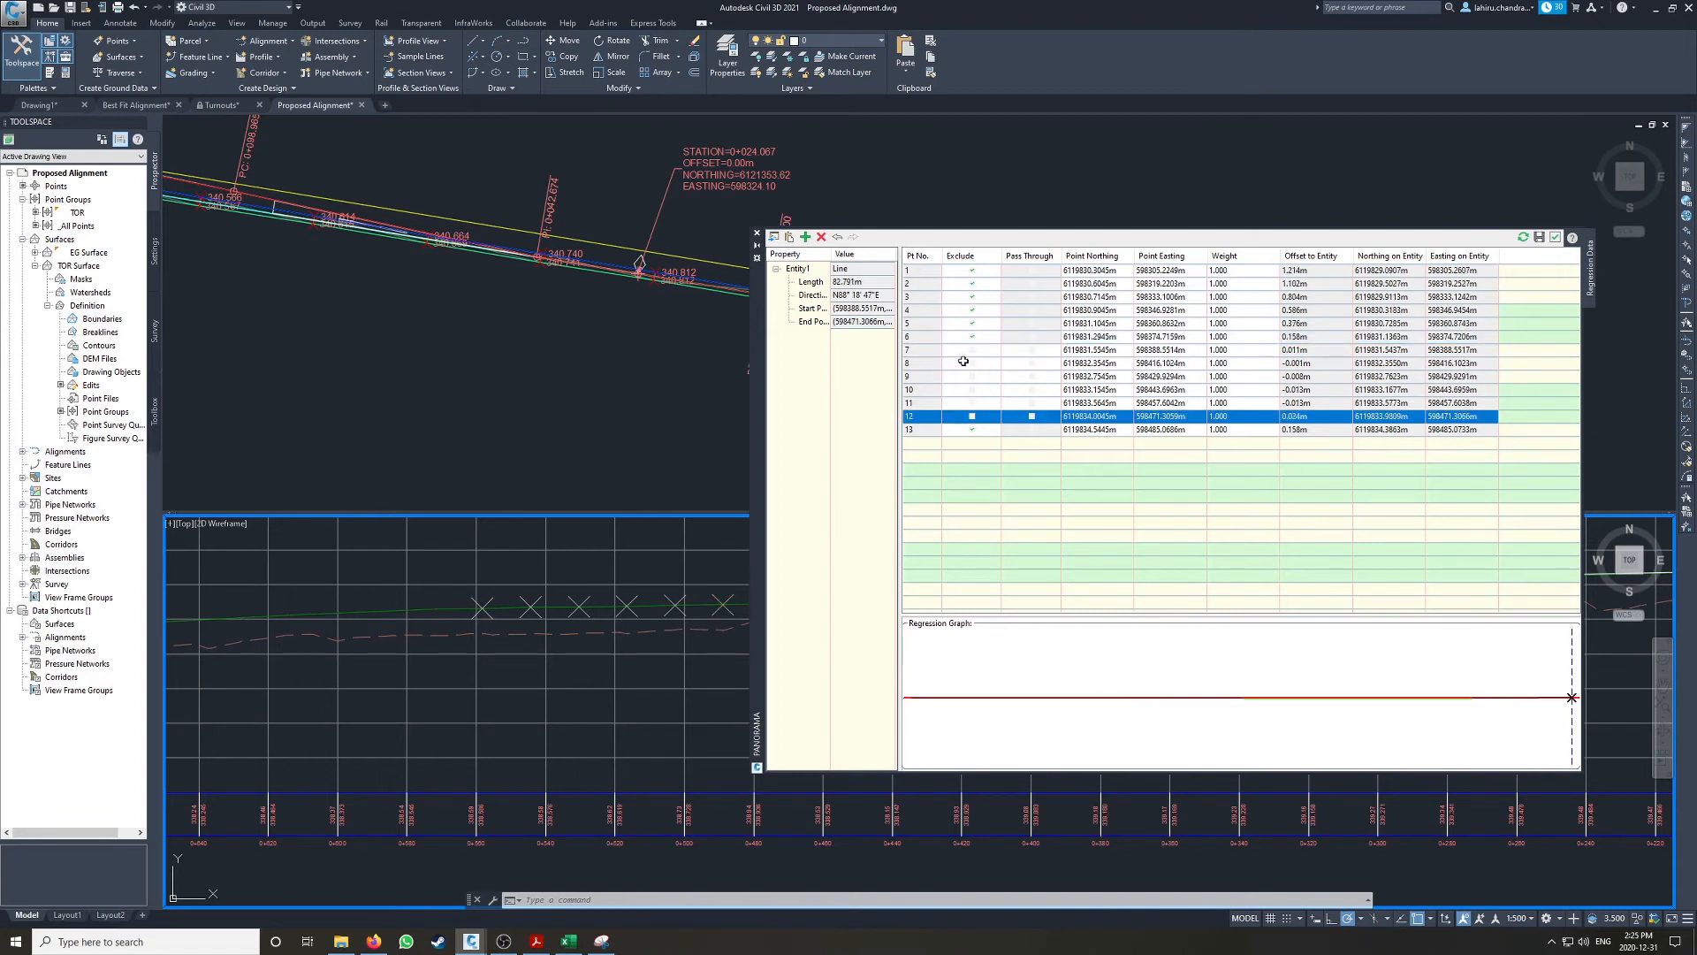
{"action": "left_click", "coordinate": [972, 431]}
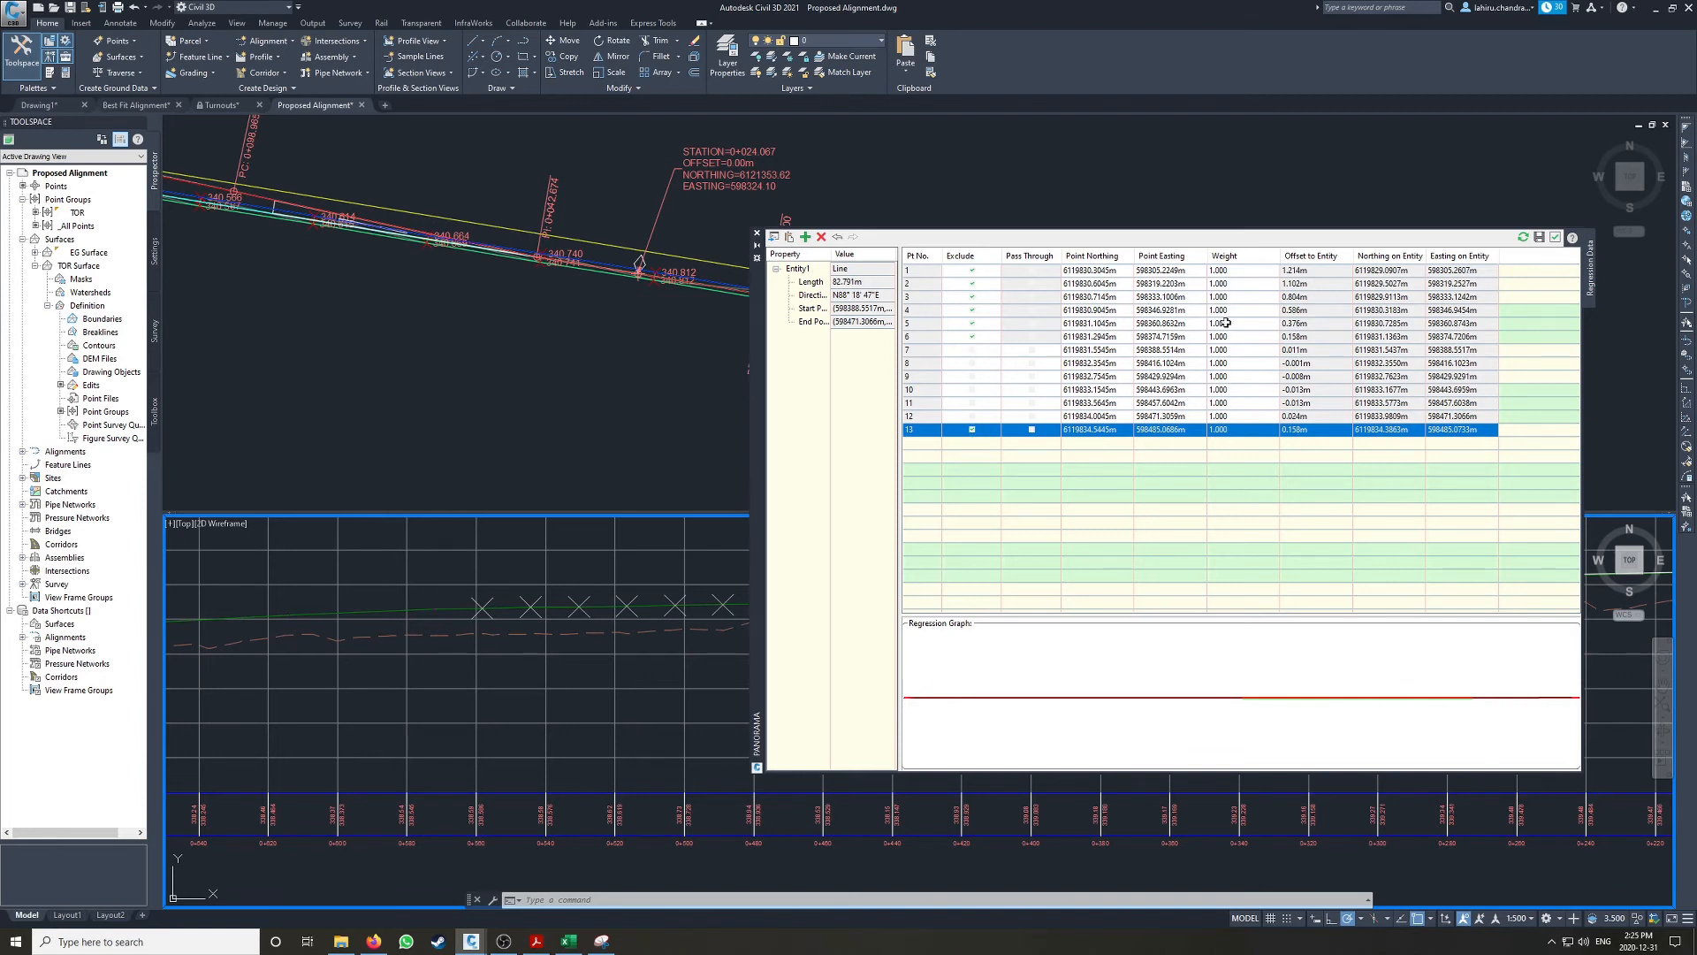
{"action": "left_click", "coordinate": [1539, 238]}
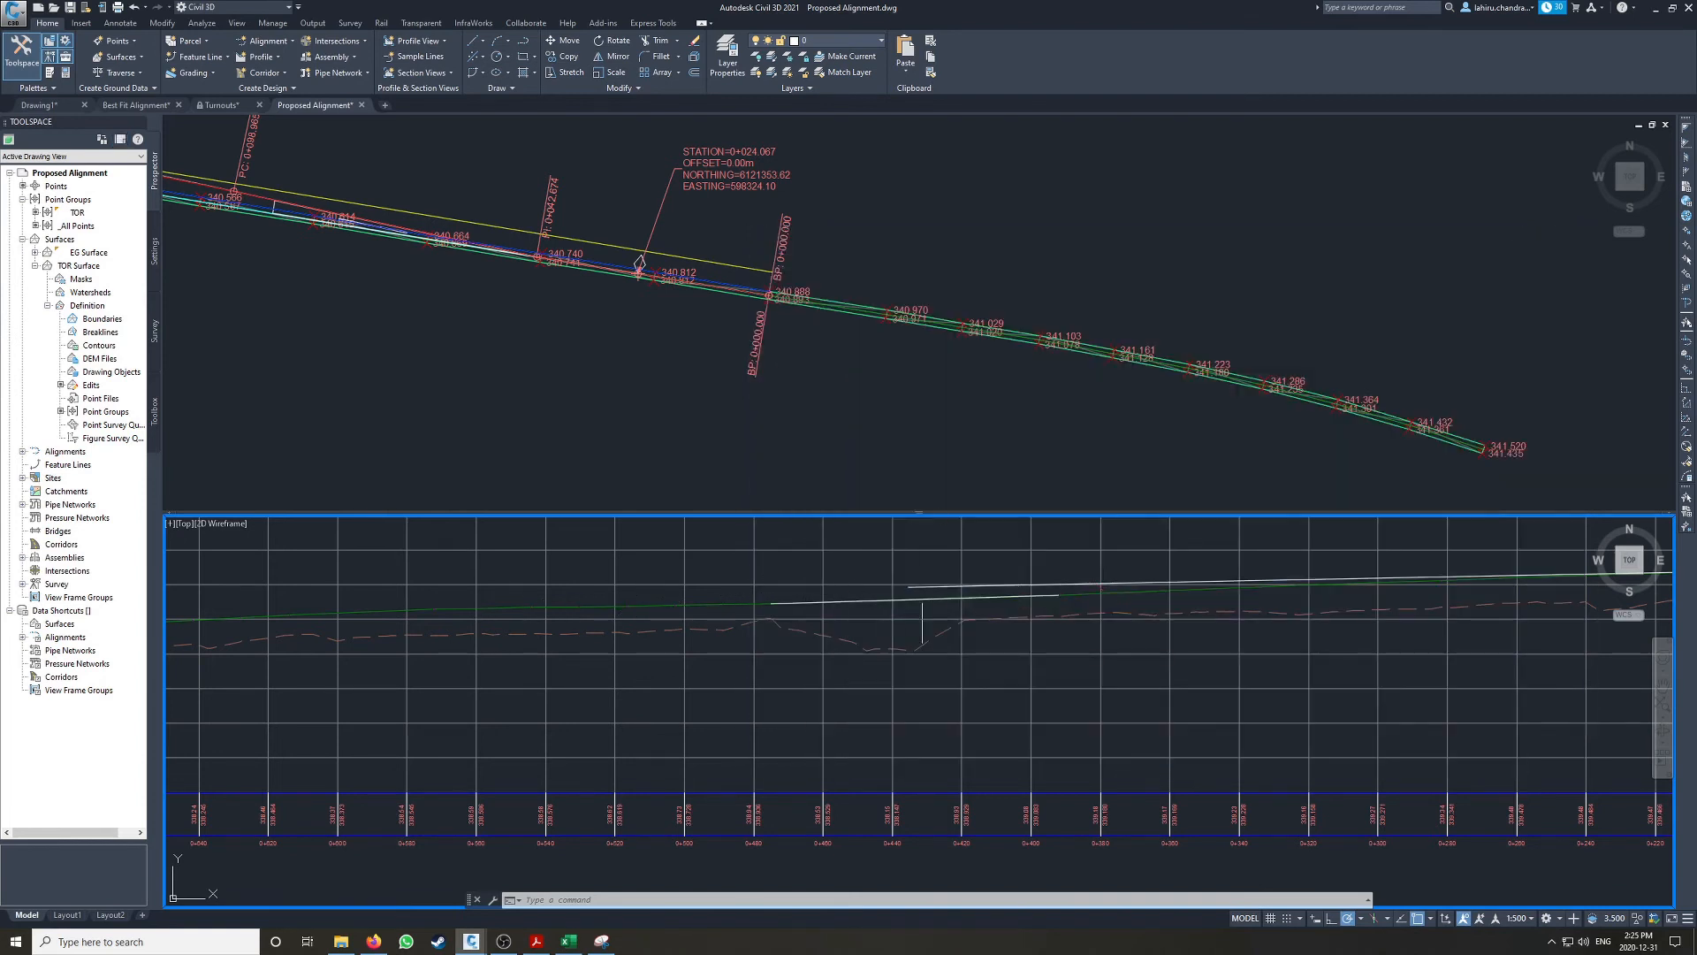
{"action": "left_click", "coordinate": [1026, 595]}
{"action": "mouse_move", "coordinate": [1058, 594]}
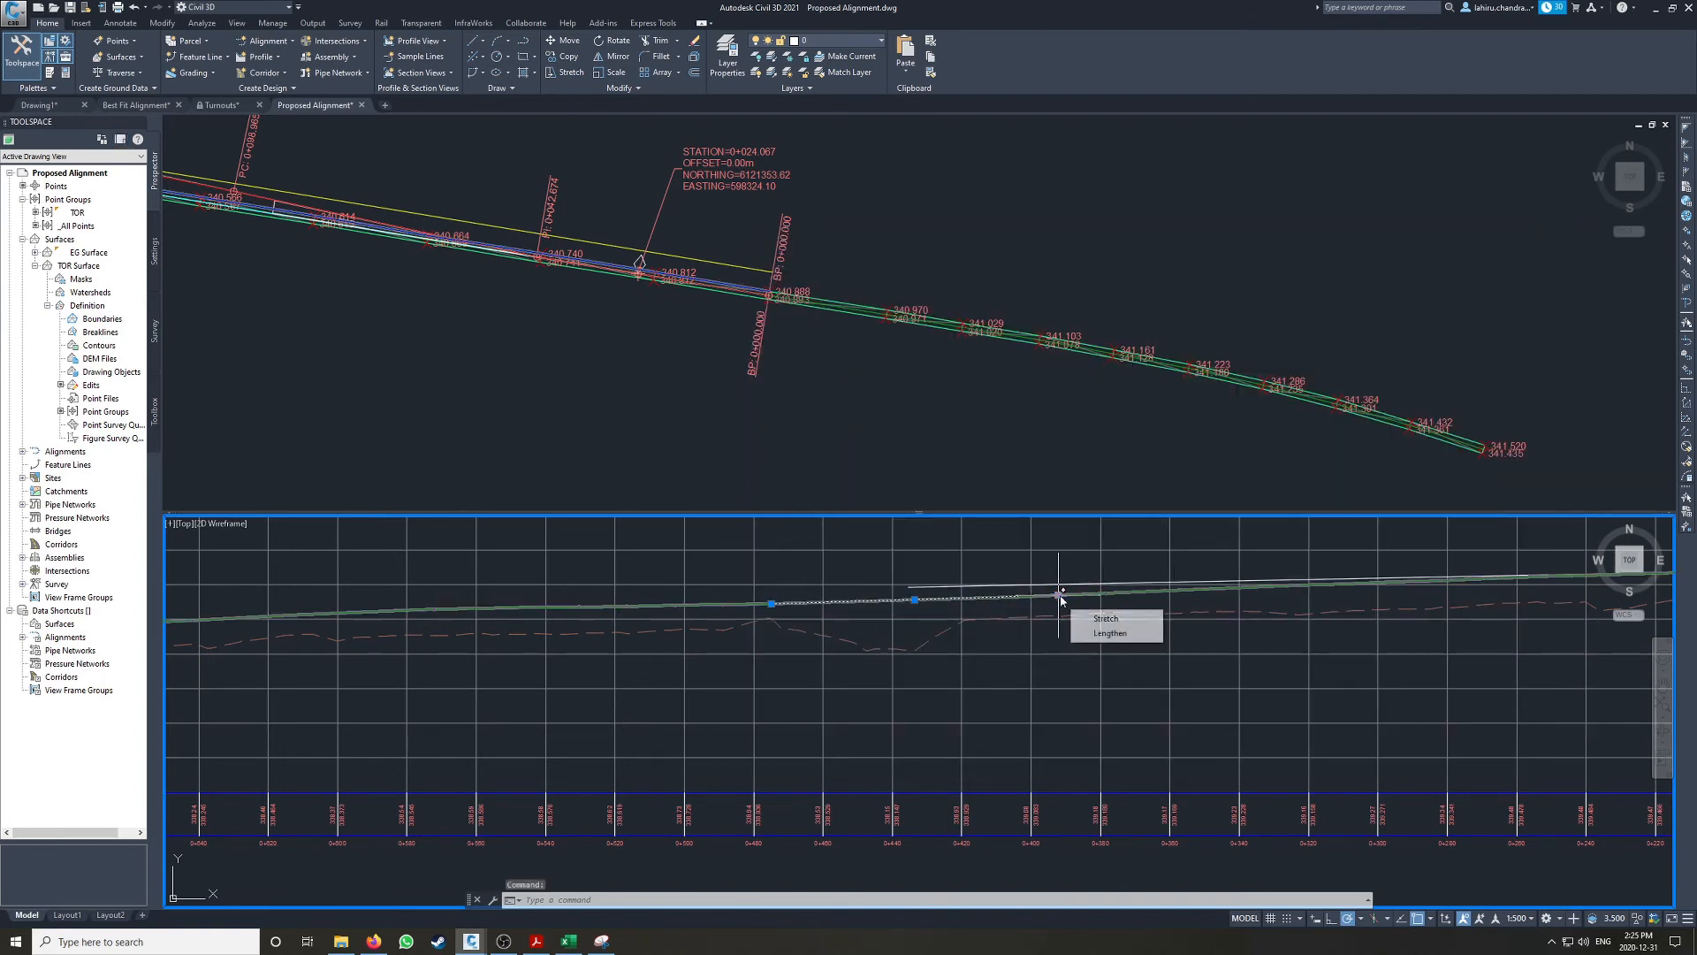
{"action": "left_click", "coordinate": [1096, 633]}
{"action": "middle_click_drag", "start_coordinate": [1337, 566], "coordinate": [1043, 591]}
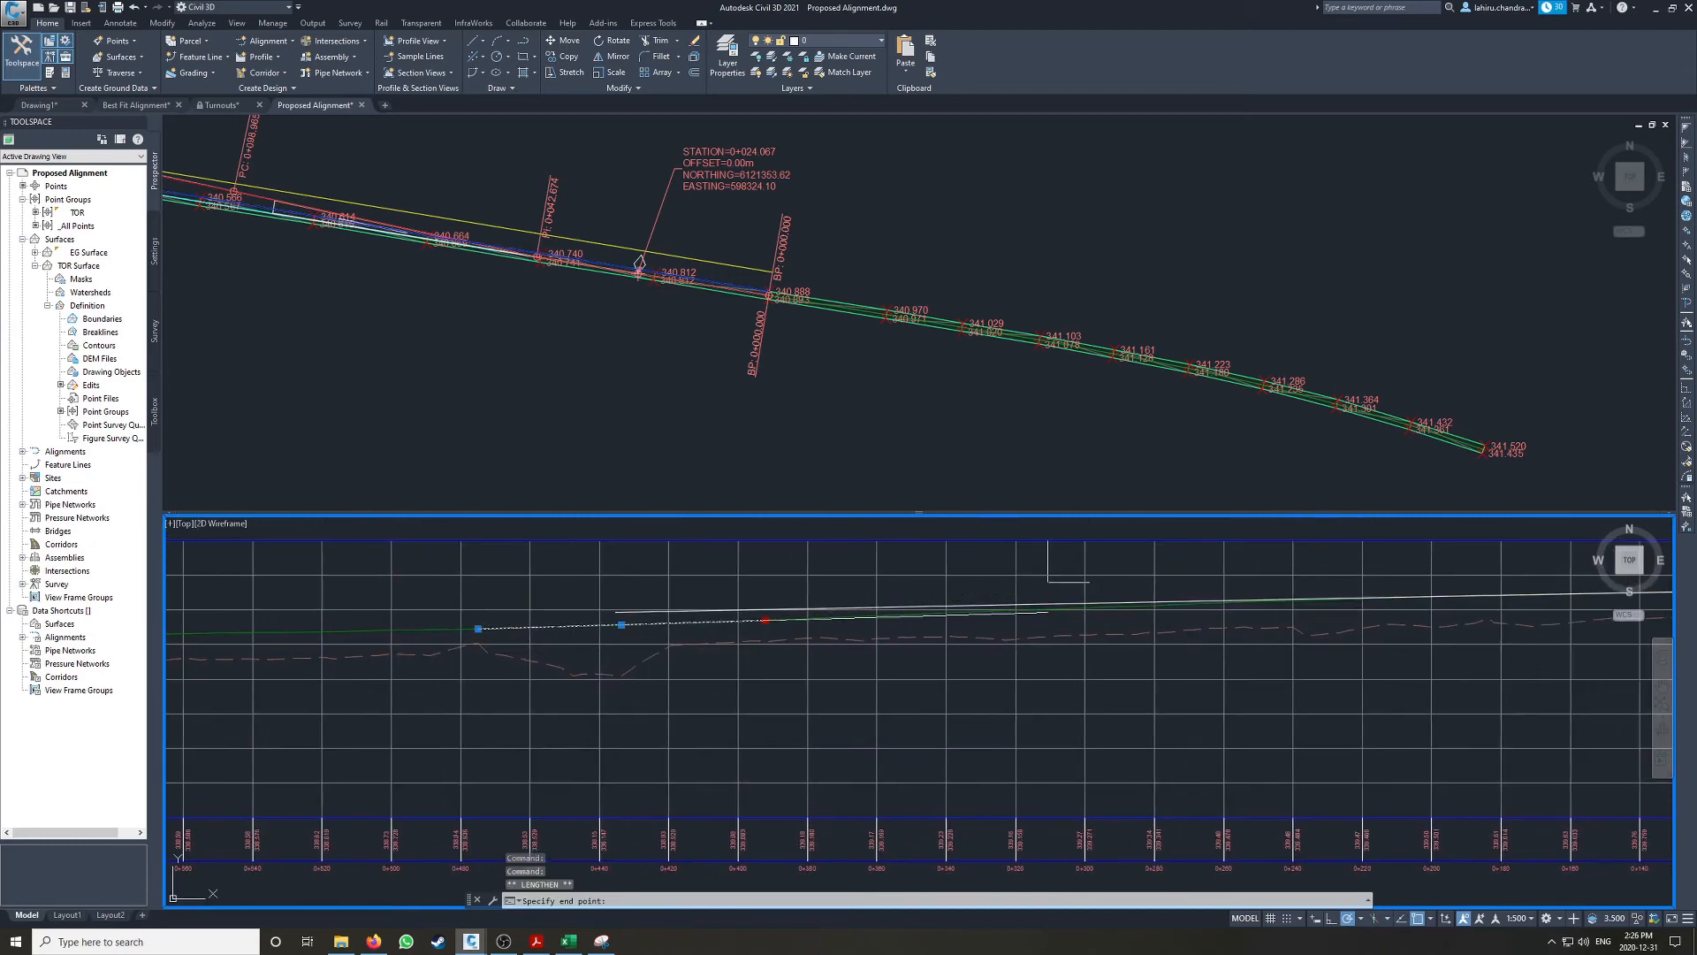
{"action": "key", "text": "Escape"}
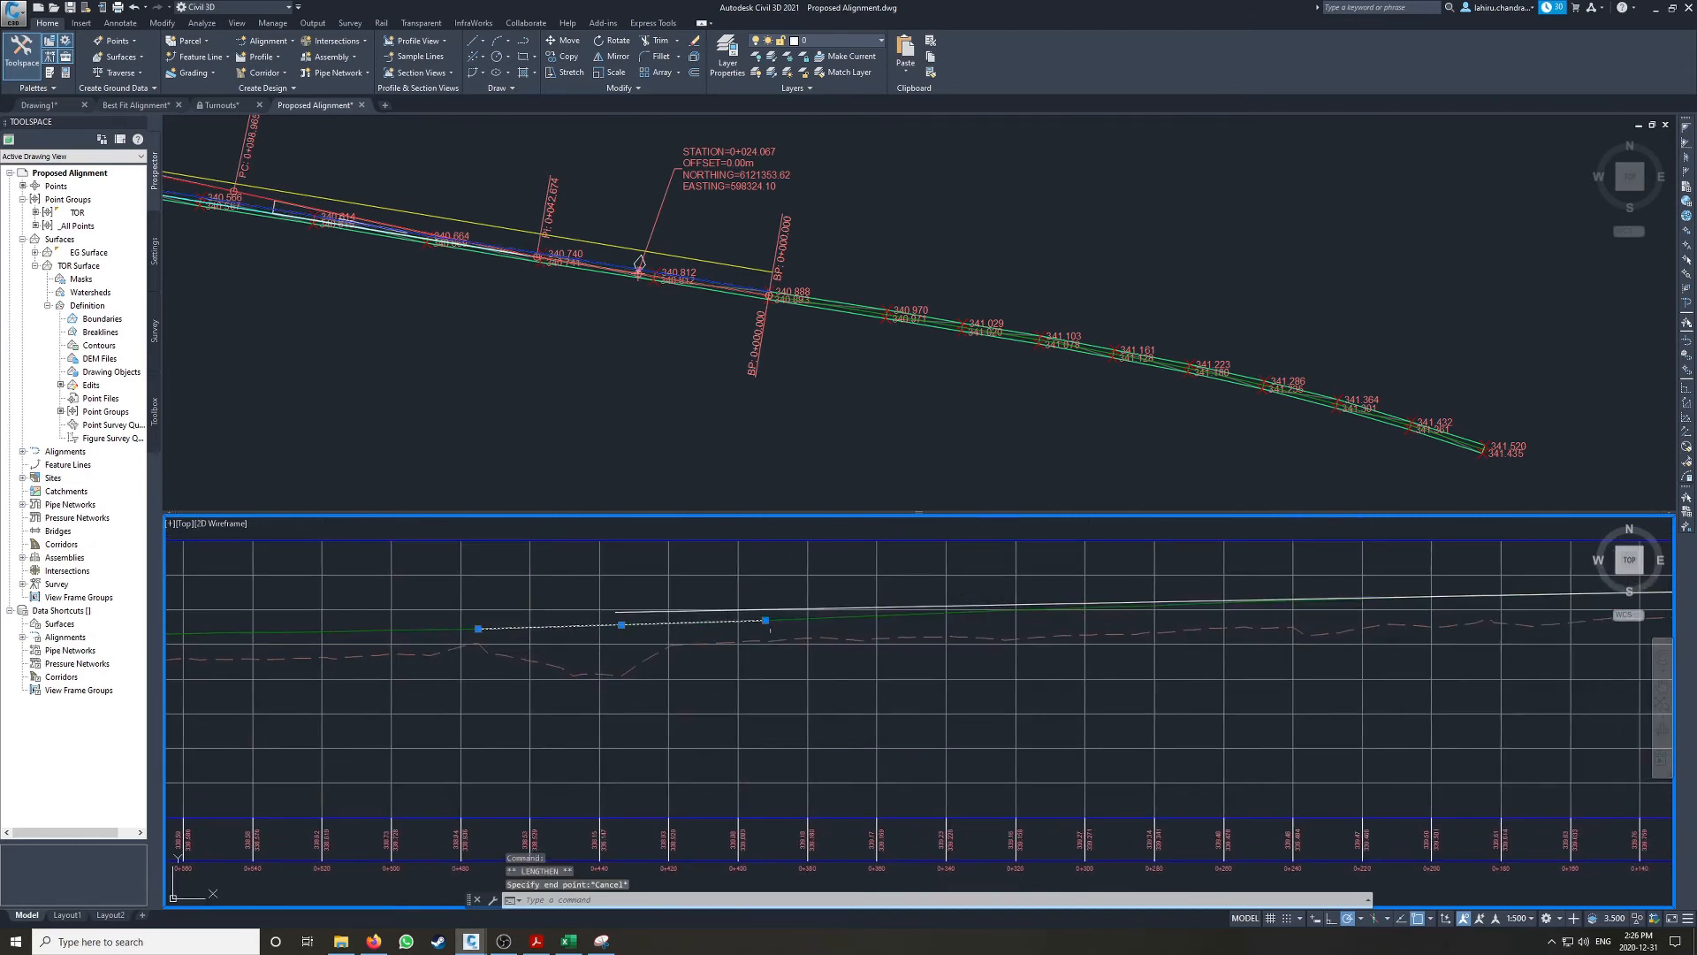
{"action": "key", "text": "Escape"}
Step: Start another best fit line from on-screen points and pick nine points along the projected rail, uphill from the second line's higher end
{"action": "middle_click_drag", "start_coordinate": [991, 606], "coordinate": [750, 617]}
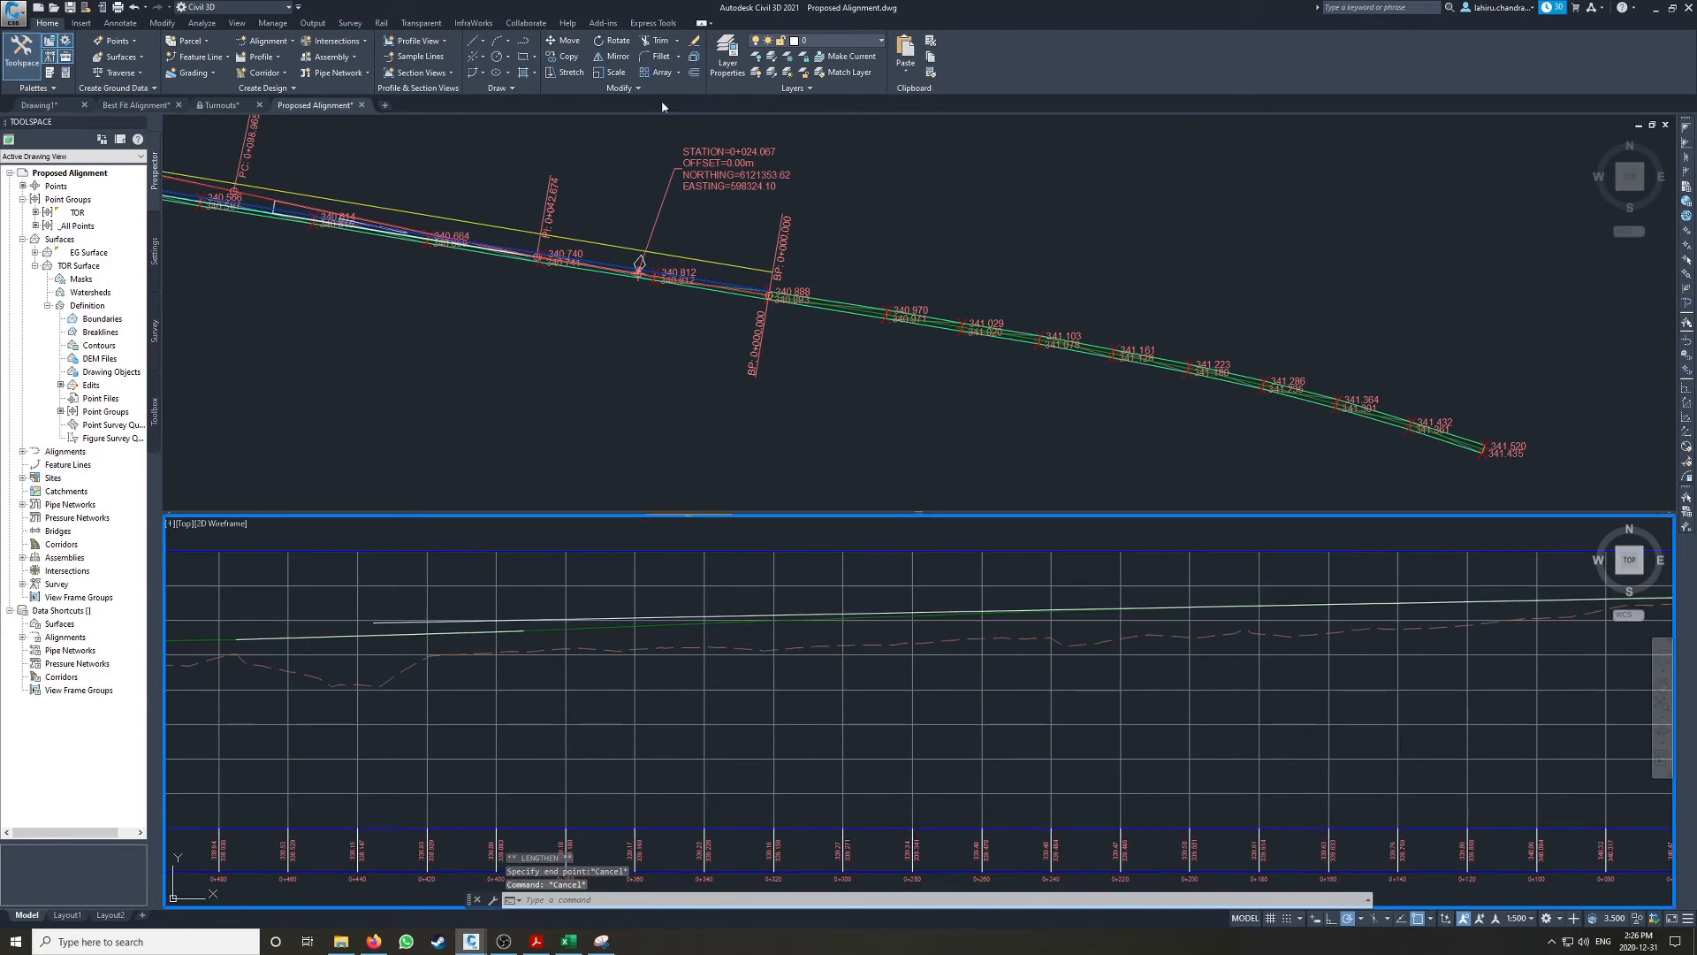
{"action": "left_click", "coordinate": [477, 63]}
{"action": "left_click", "coordinate": [529, 140]}
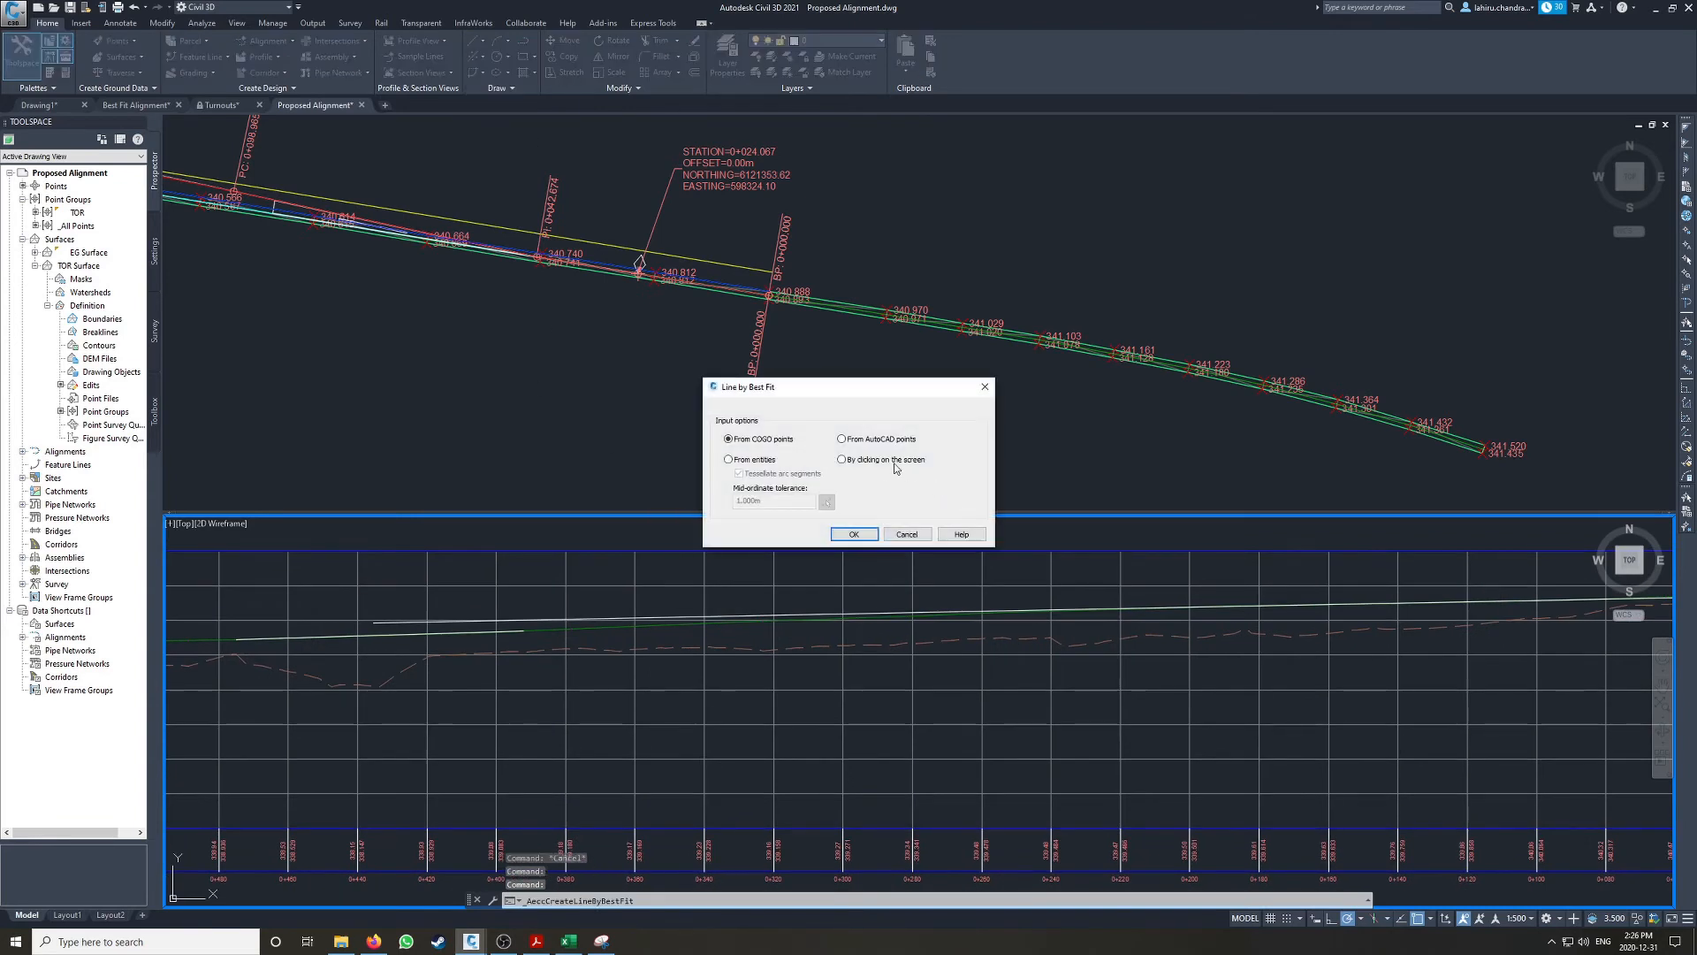
{"action": "left_click", "coordinate": [854, 534]}
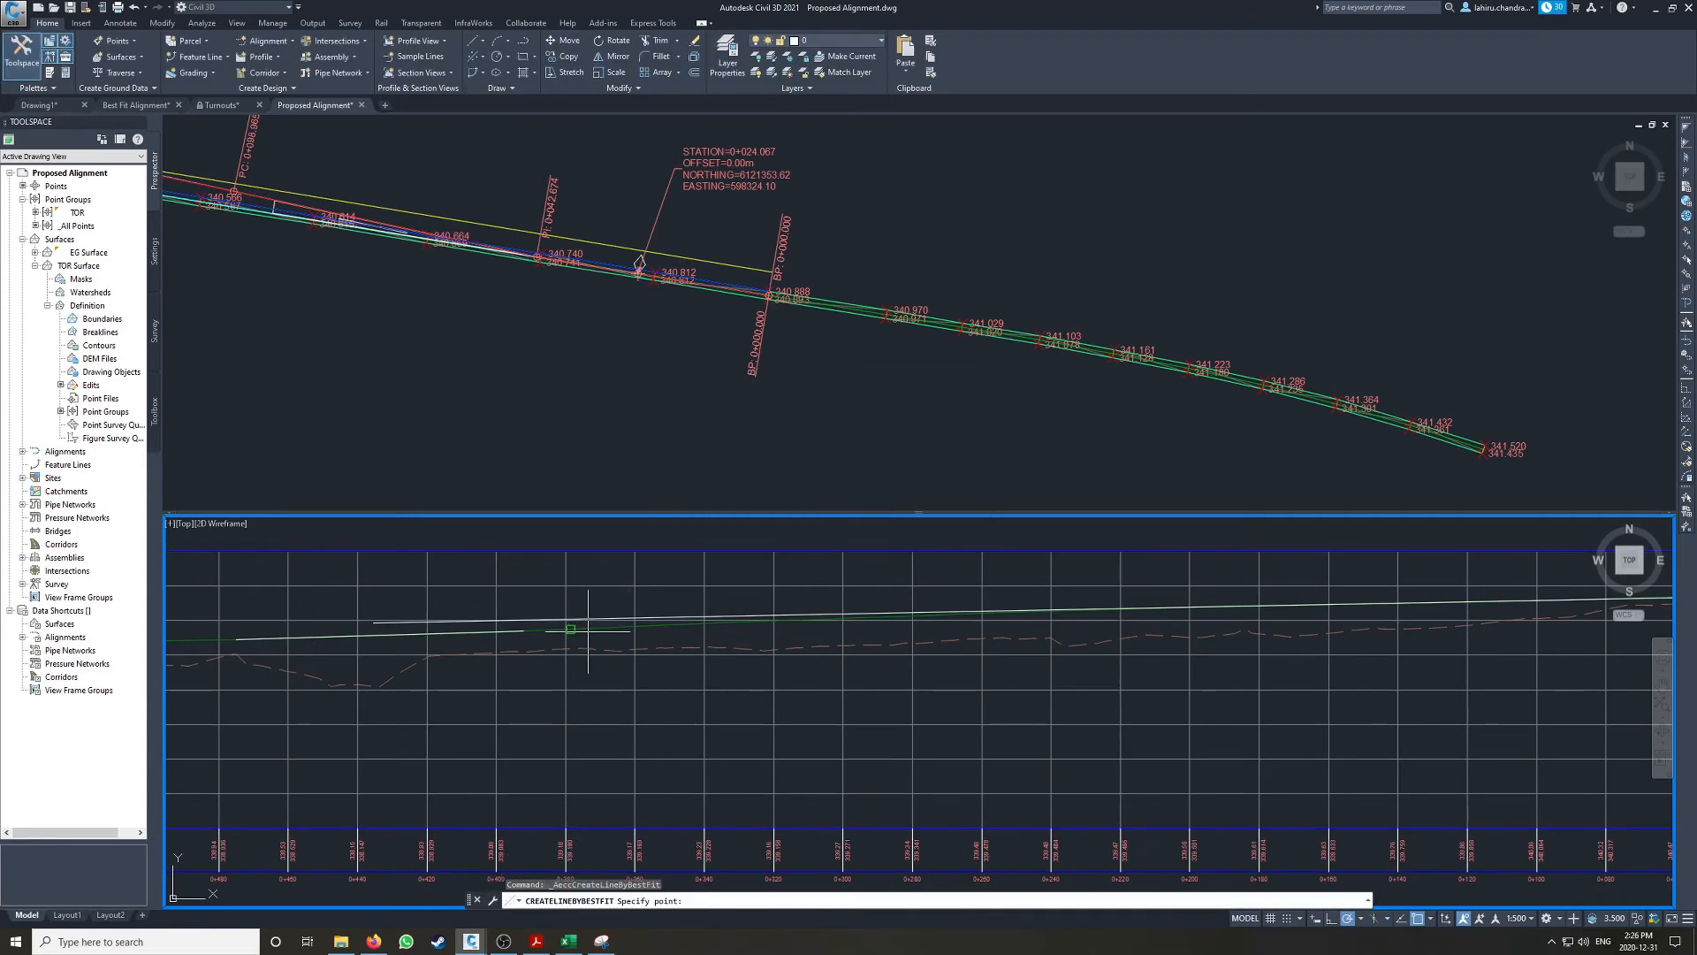
{"action": "left_click", "coordinate": [666, 625]}
{"action": "left_click", "coordinate": [666, 625]}
{"action": "left_click", "coordinate": [714, 623]}
{"action": "left_click", "coordinate": [762, 622]}
{"action": "left_click", "coordinate": [806, 618]}
{"action": "scroll", "coordinate": [864, 615], "scroll_direction": "up", "scroll_amount": 2}
{"action": "left_click", "coordinate": [856, 619]}
{"action": "left_click", "coordinate": [929, 619]}
{"action": "left_click", "coordinate": [1082, 613]}
{"action": "left_click", "coordinate": [1004, 616]}
Step: Finish the point selection, exclude point 1 from the regression and create the third best fit line
{"action": "key", "text": "Return"}
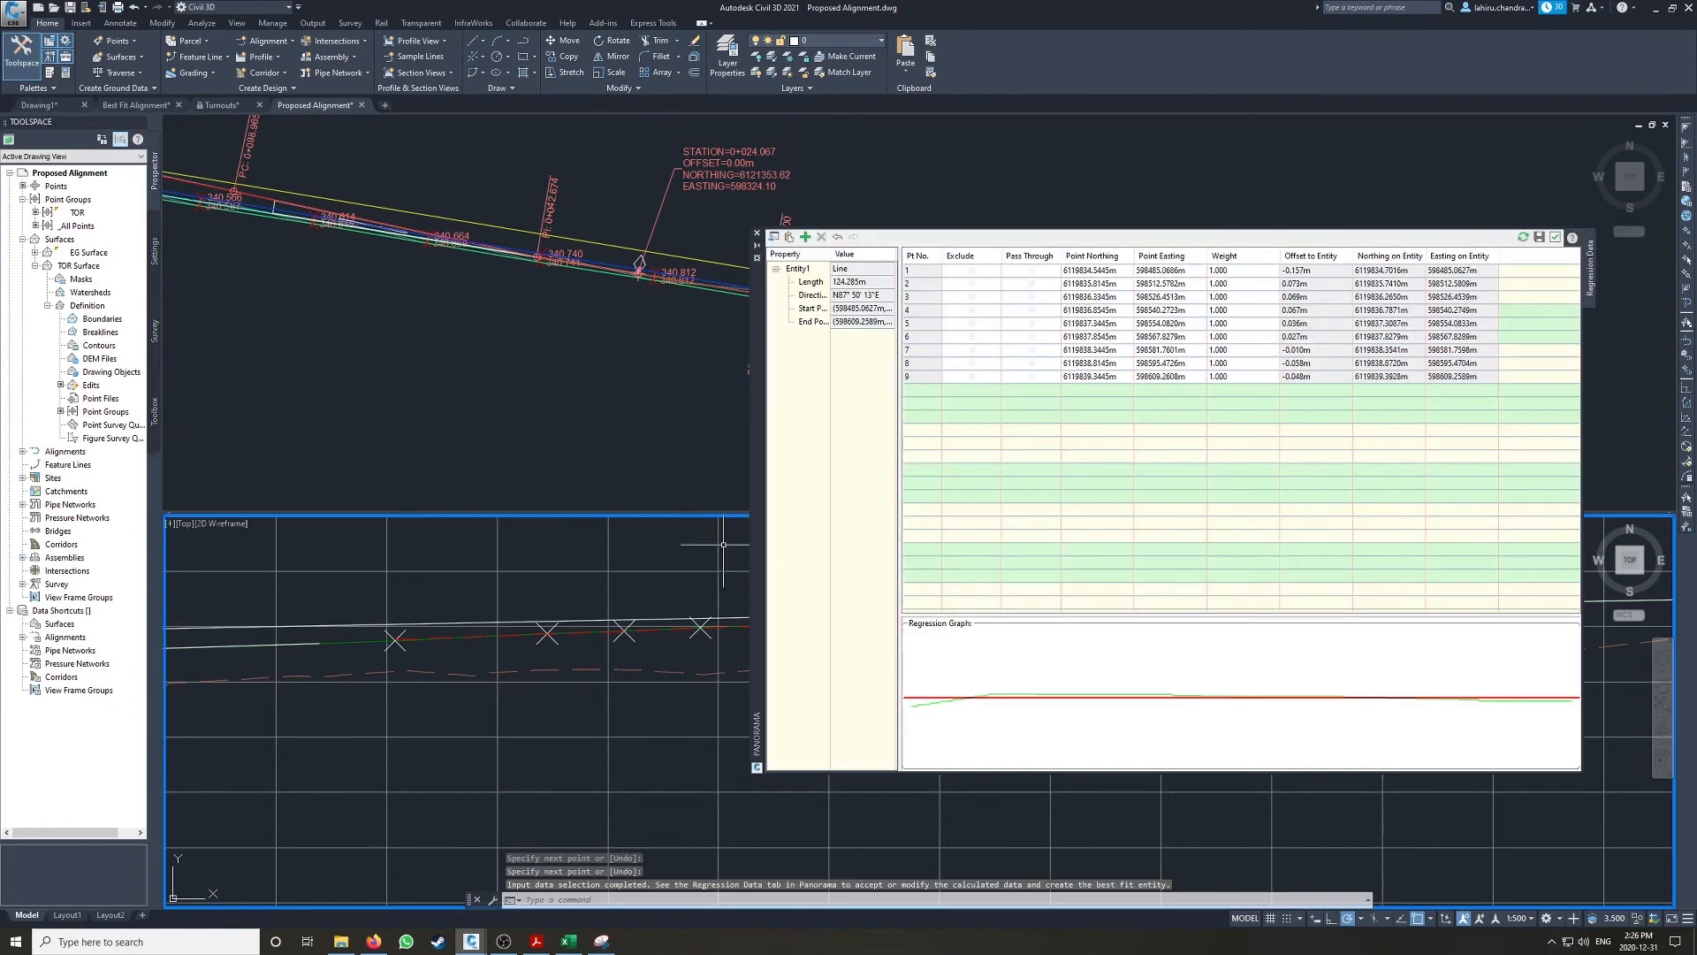
{"action": "left_click", "coordinate": [971, 270]}
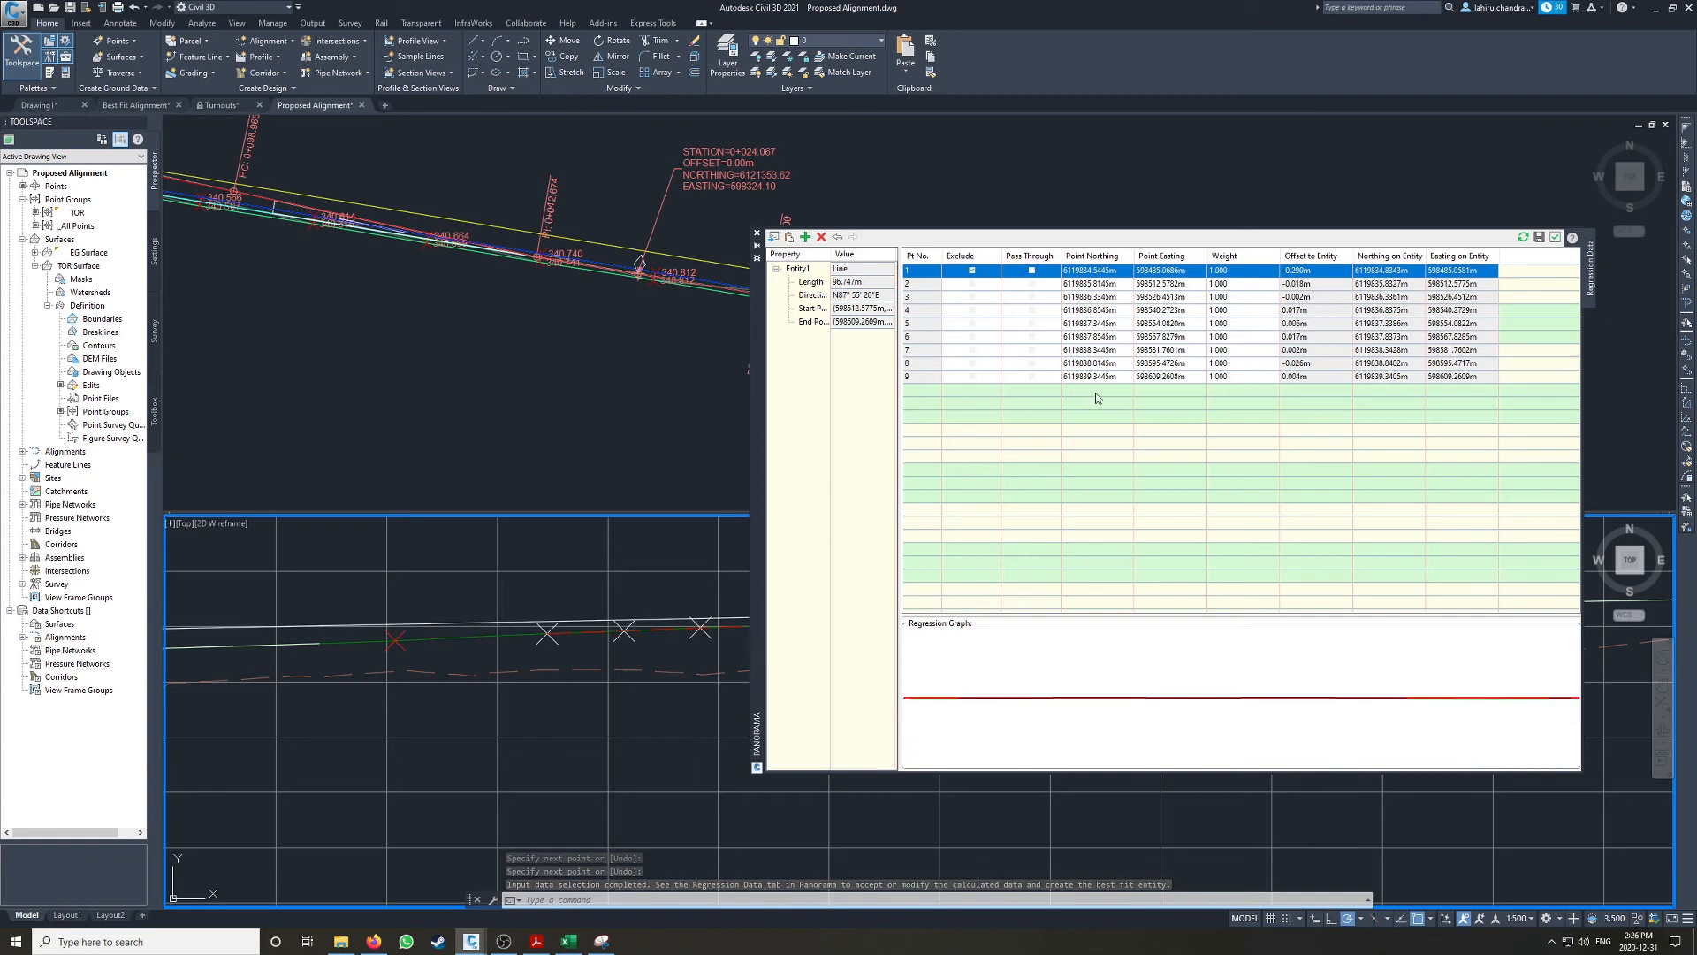
{"action": "left_click", "coordinate": [1555, 237]}
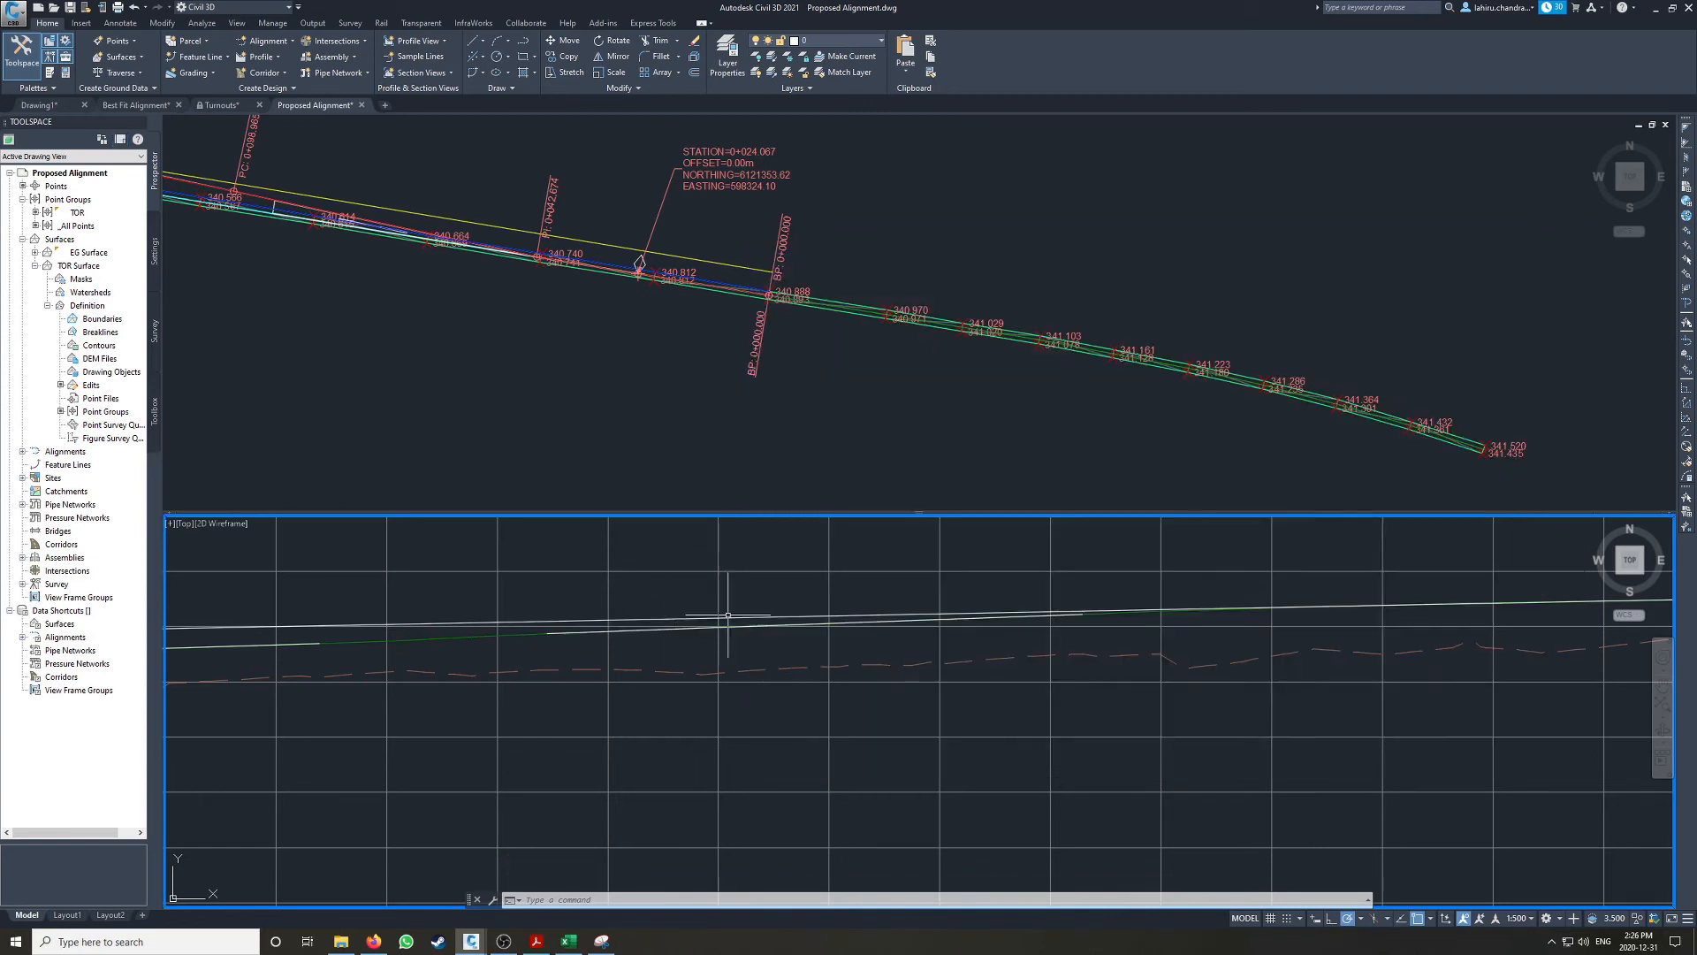
Step: Turn object snap off and lengthen the third best fit line's higher end until it crosses the first best fit line
{"action": "left_click", "coordinate": [1082, 613]}
{"action": "mouse_move", "coordinate": [1084, 612]}
{"action": "left_click", "coordinate": [1128, 655]}
{"action": "middle_click_drag", "start_coordinate": [1344, 560], "coordinate": [861, 607]}
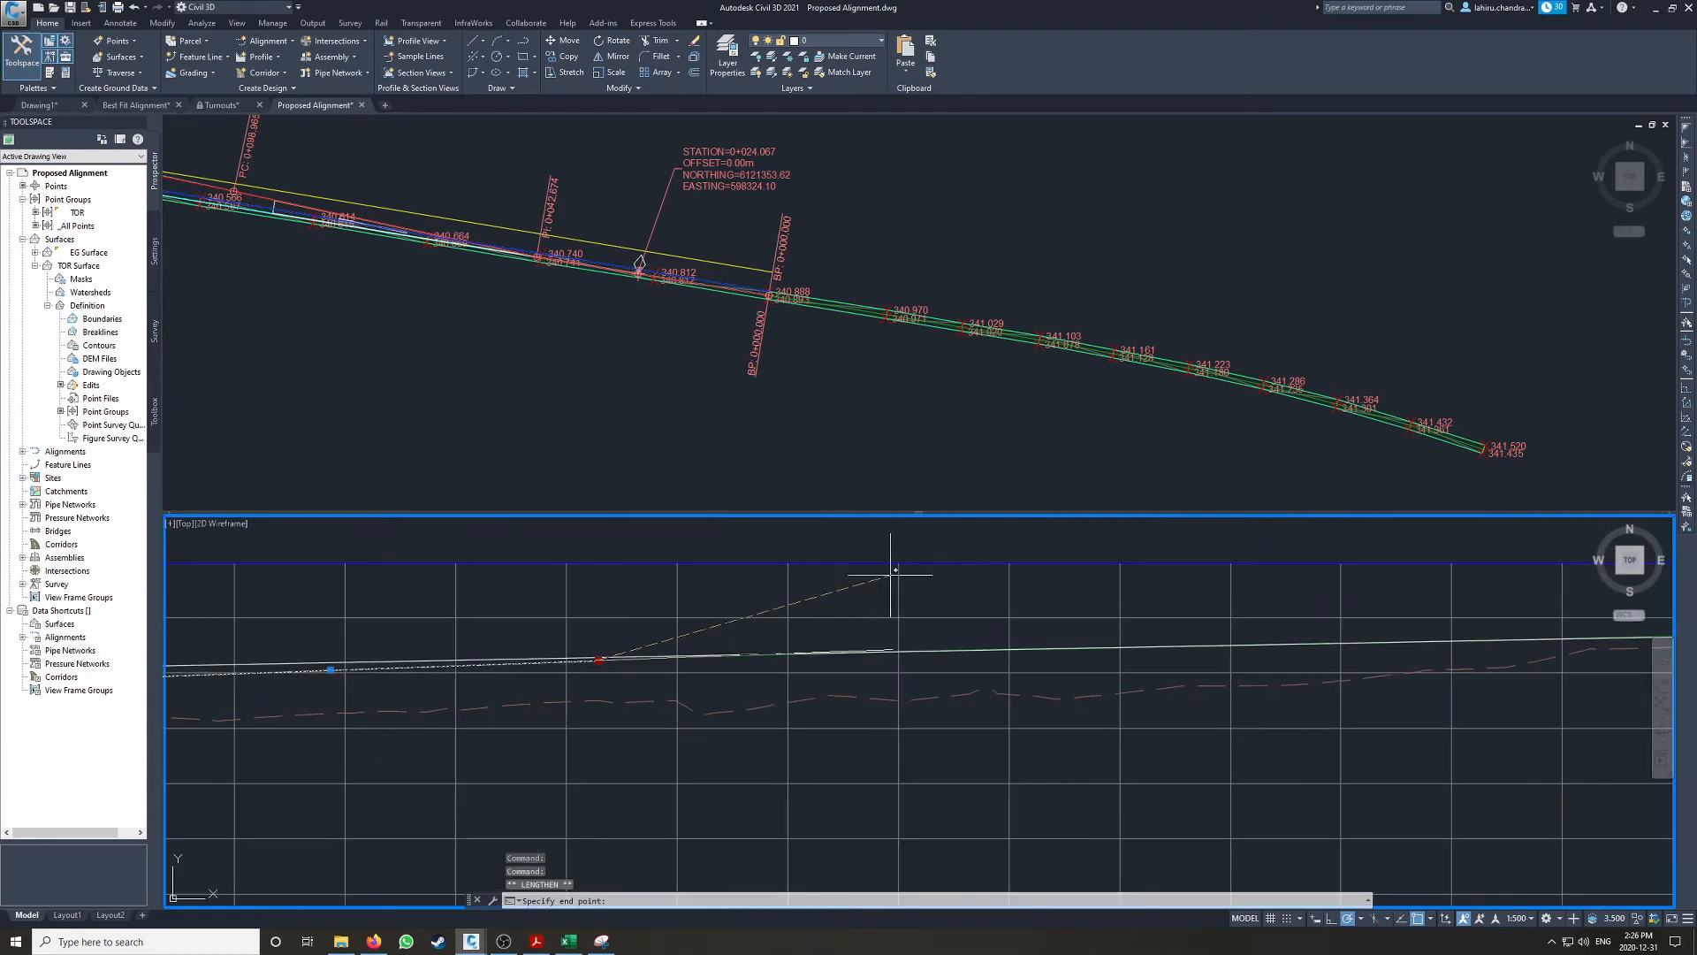
{"action": "key", "text": "F3"}
{"action": "left_click", "coordinate": [838, 608]}
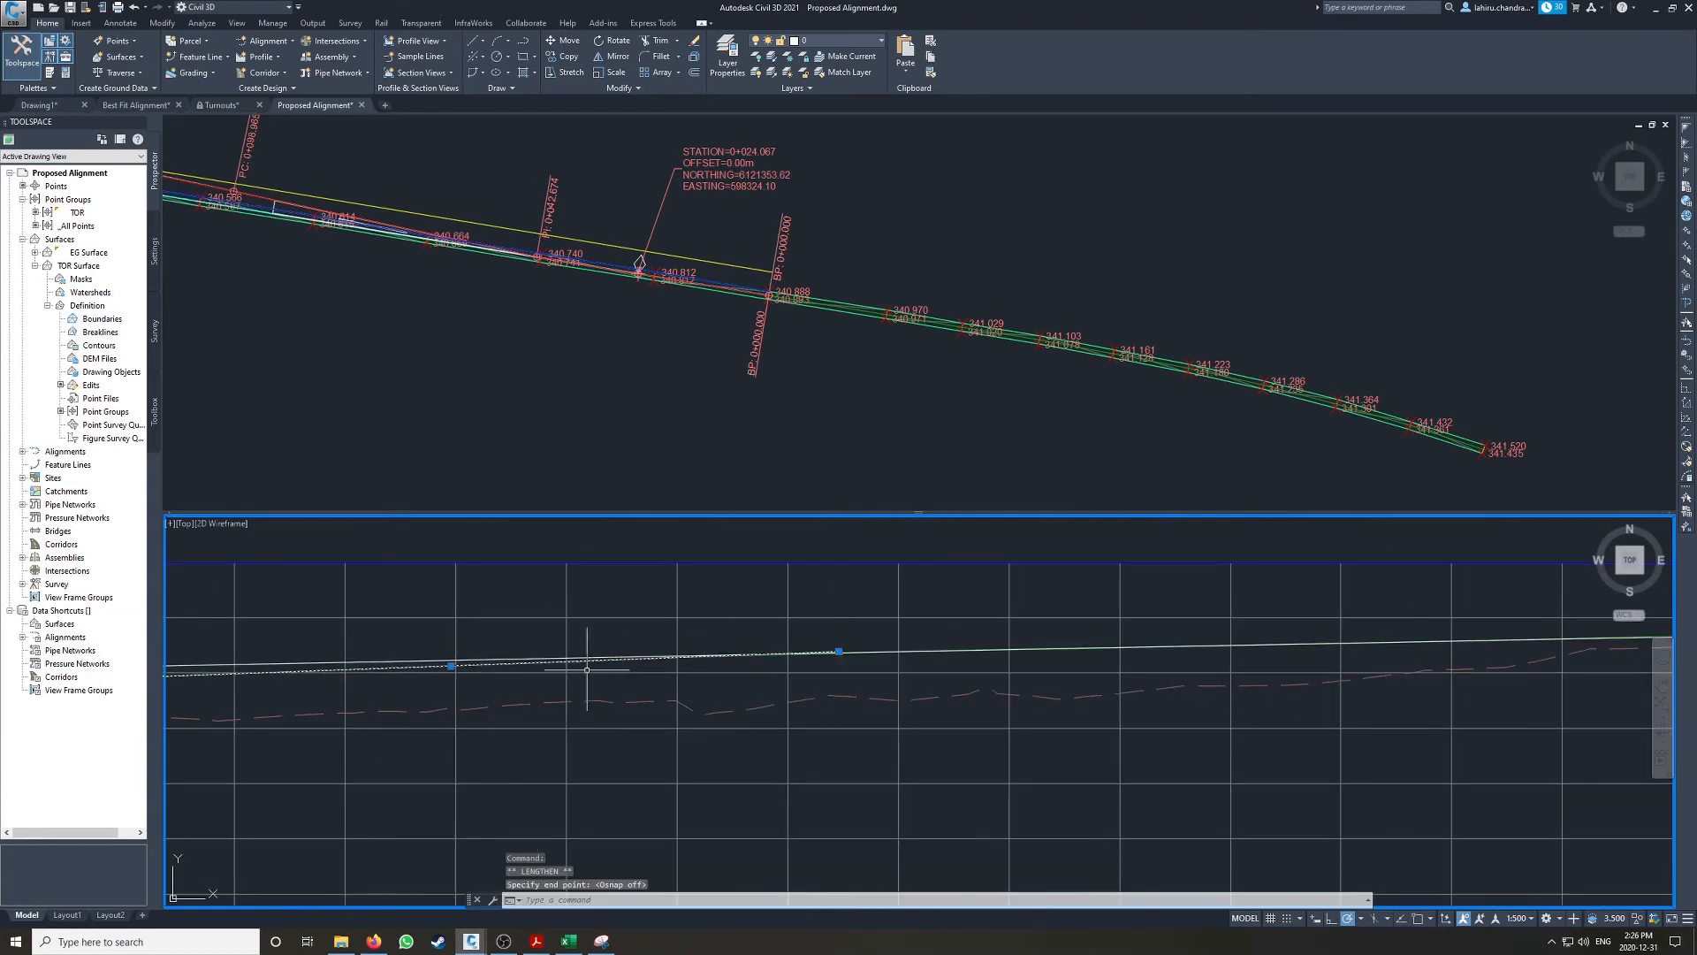
{"action": "middle_click_drag", "start_coordinate": [587, 669], "coordinate": [1356, 594]}
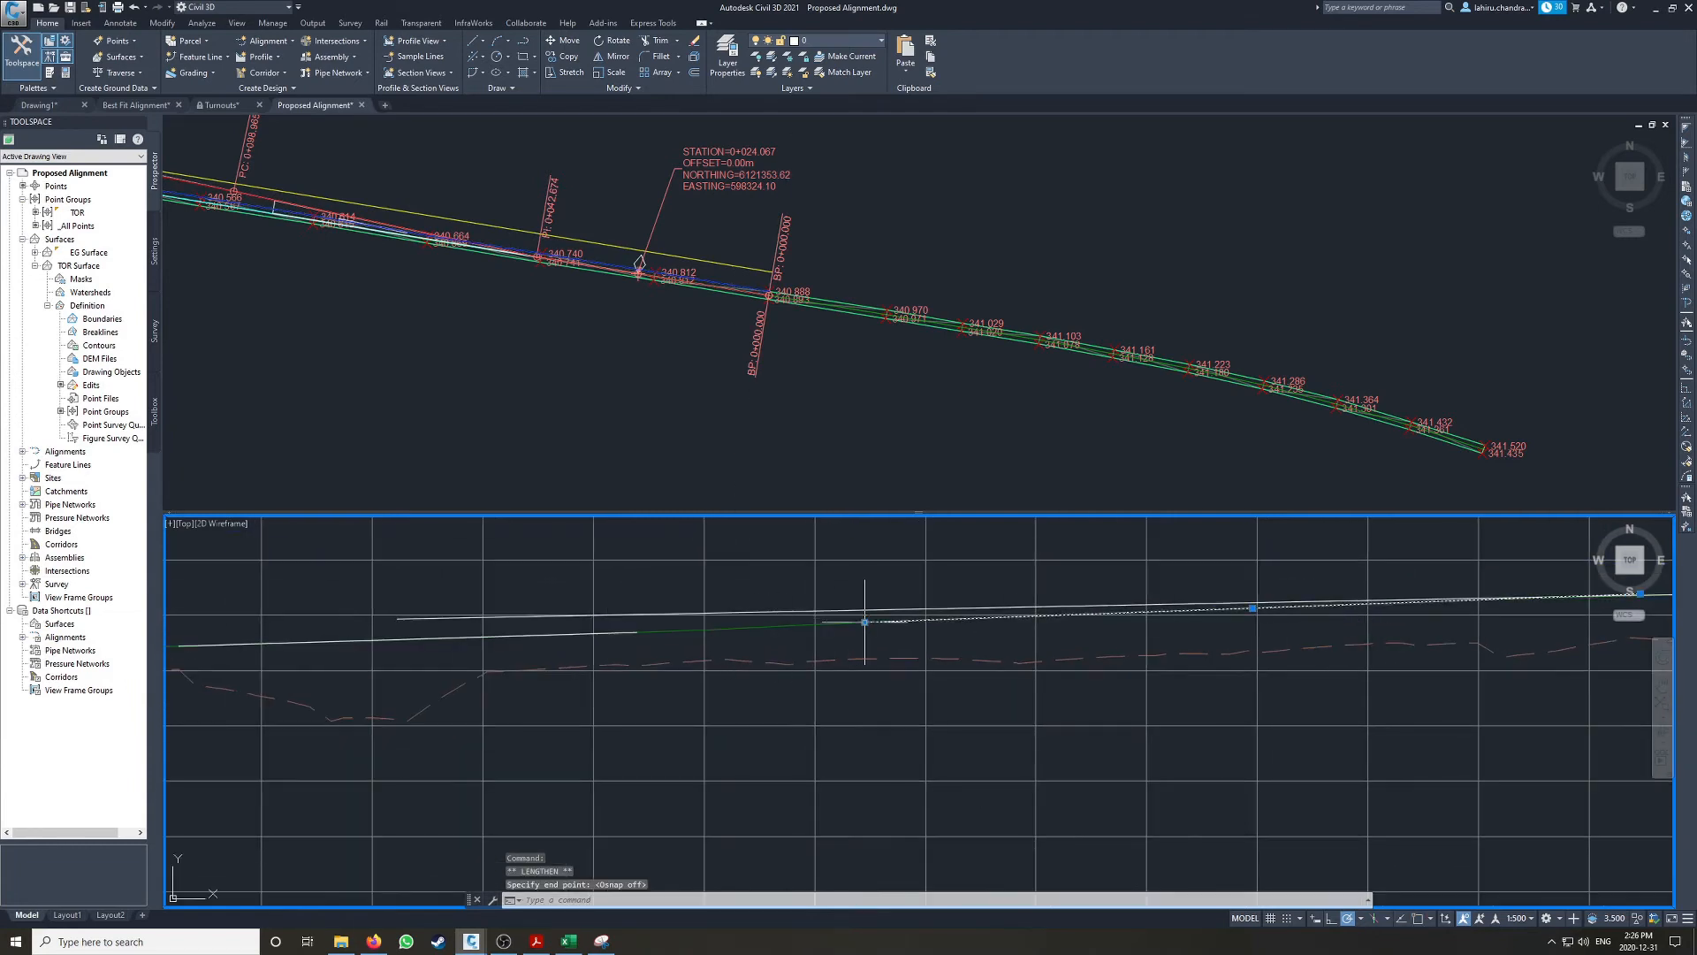
{"action": "key", "text": "Escape"}
{"action": "key", "text": "Escape"}
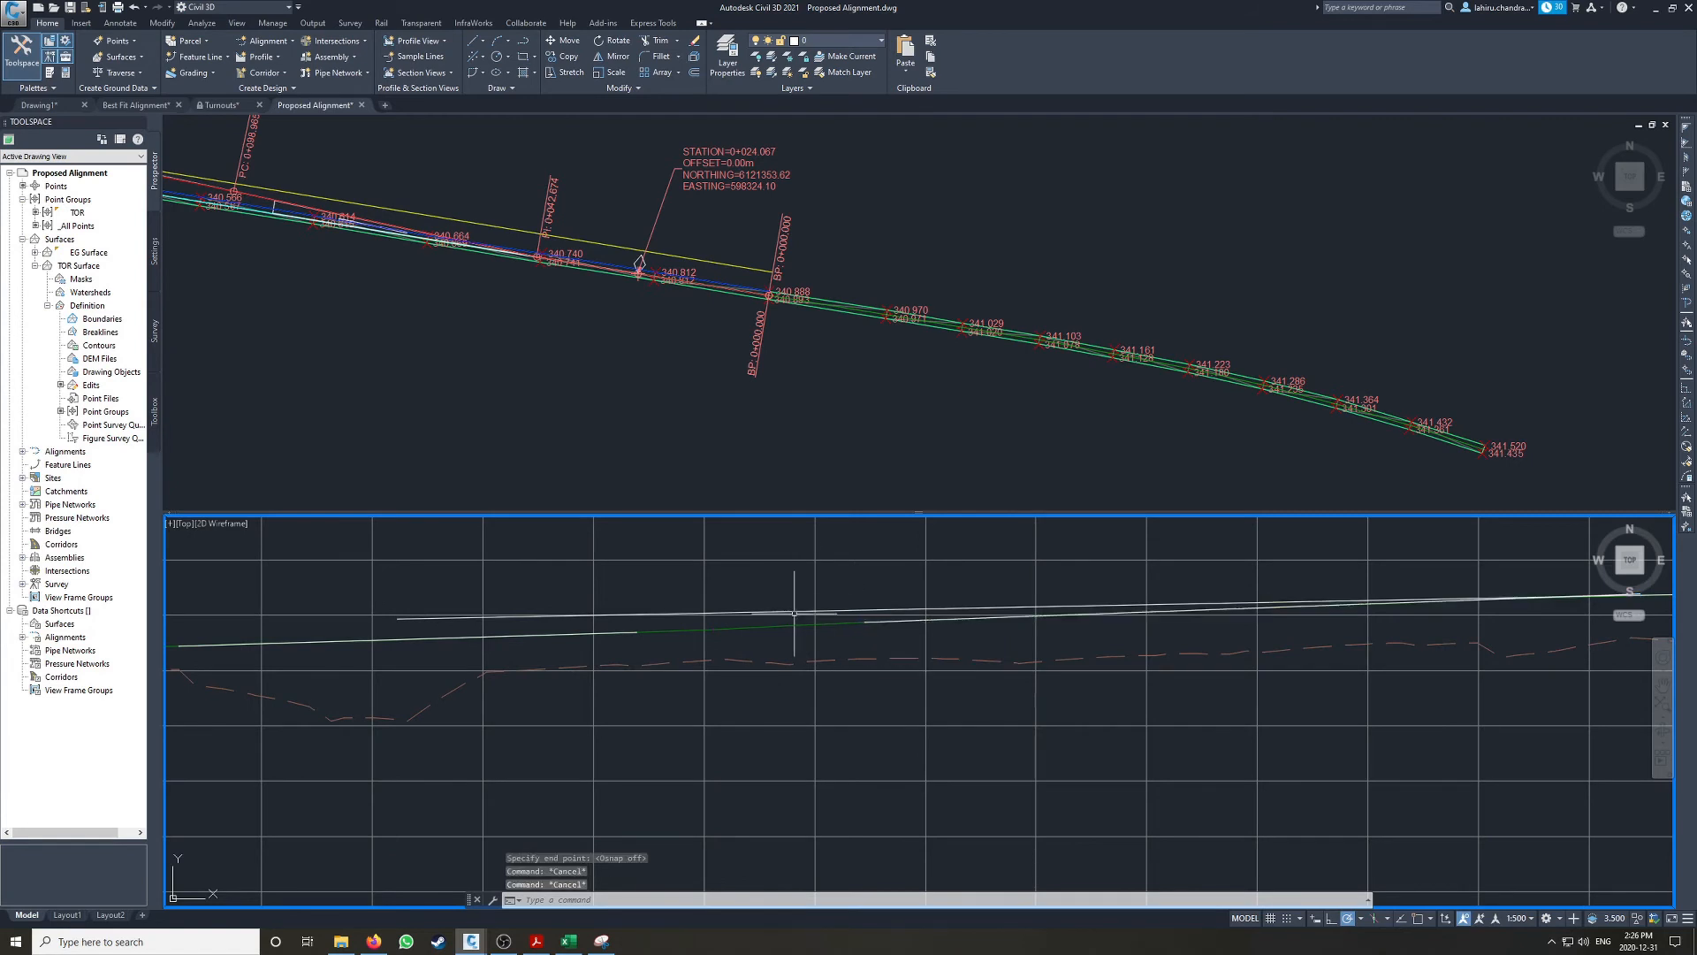
{"action": "type", "text": "f"}
{"action": "key", "text": "Return"}
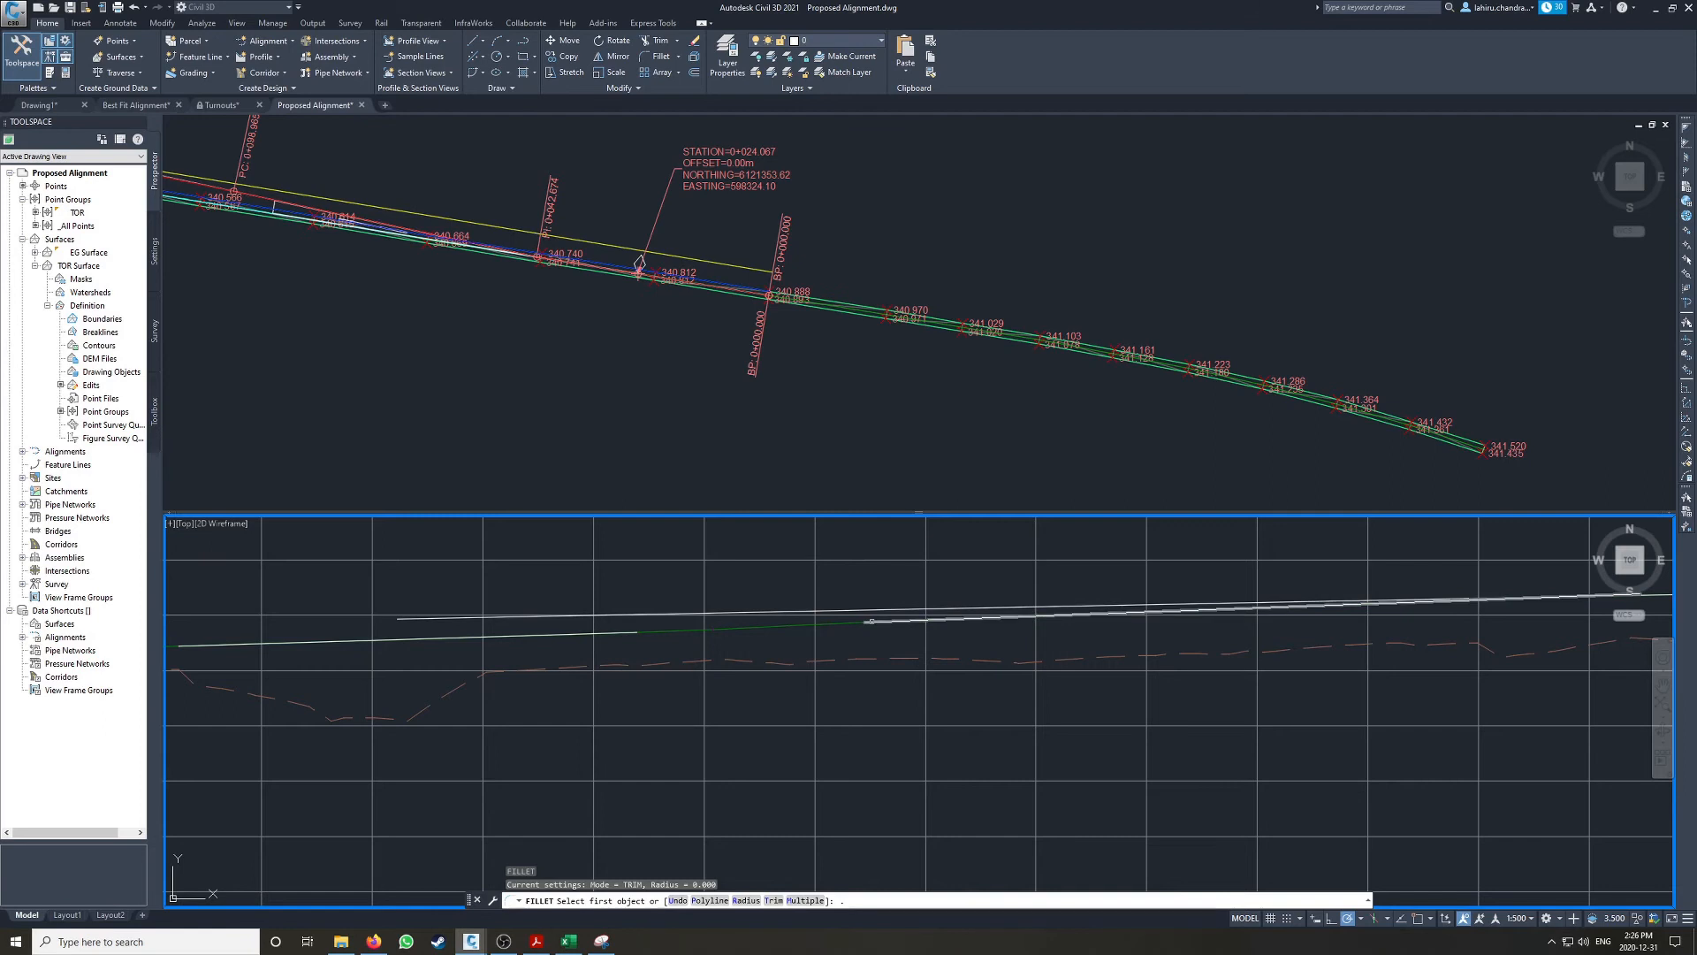
{"action": "key", "text": "Escape"}
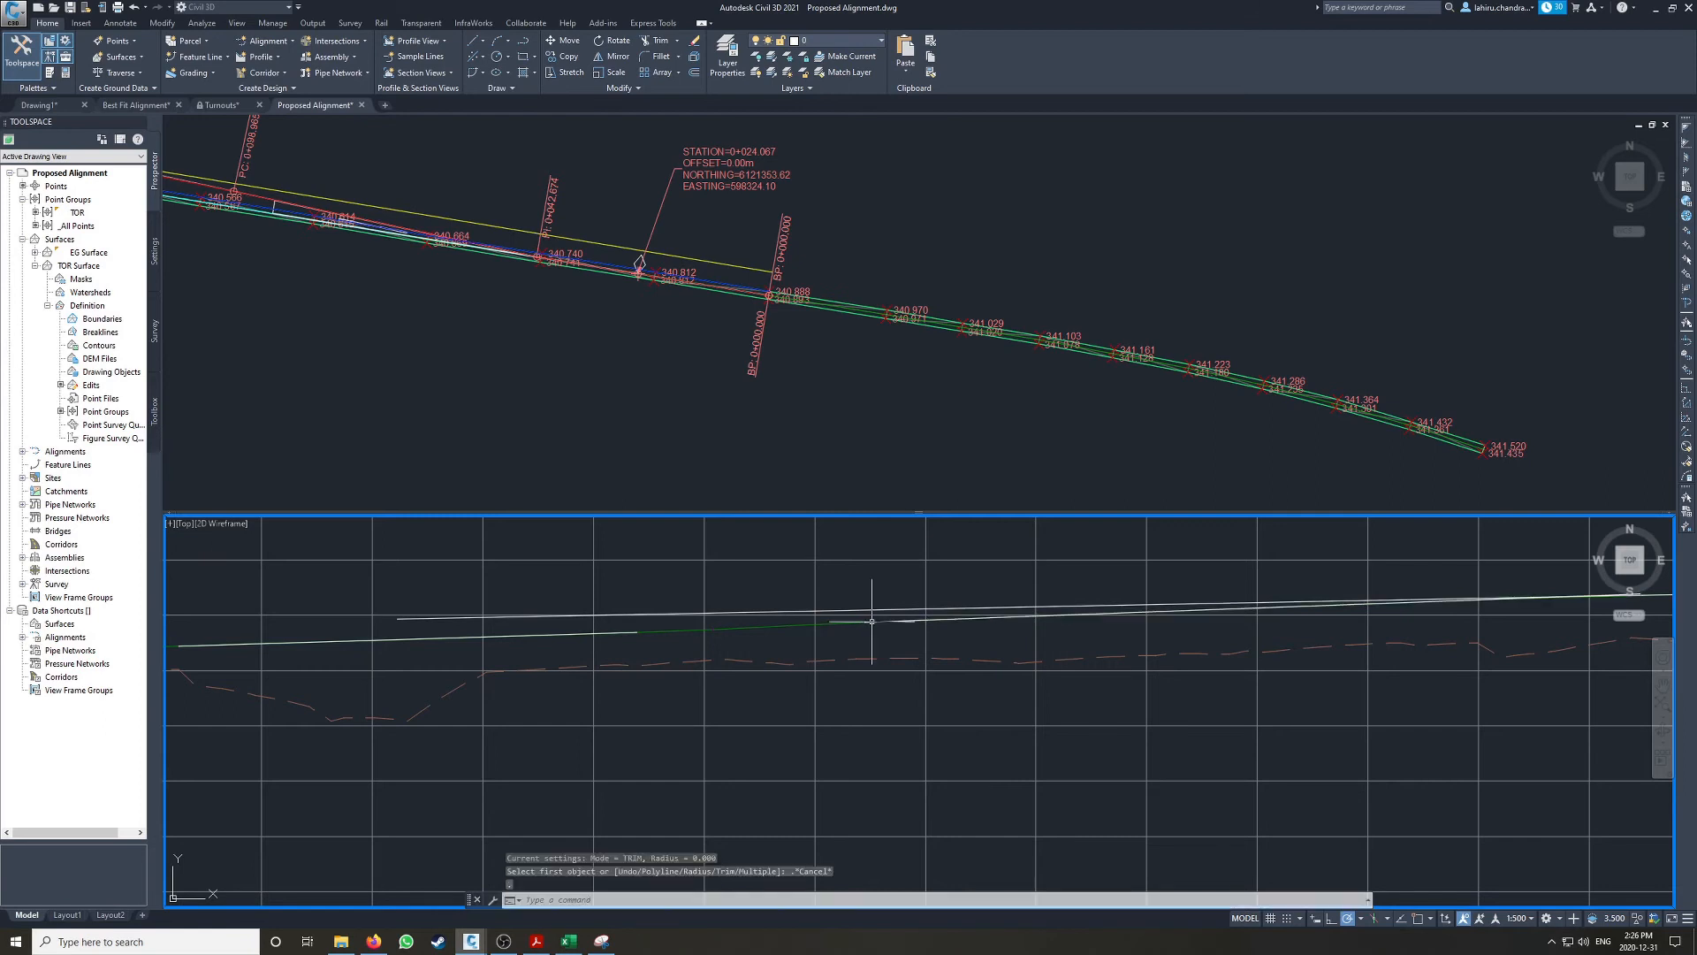
{"action": "key", "text": "Return"}
{"action": "left_click", "coordinate": [874, 621]}
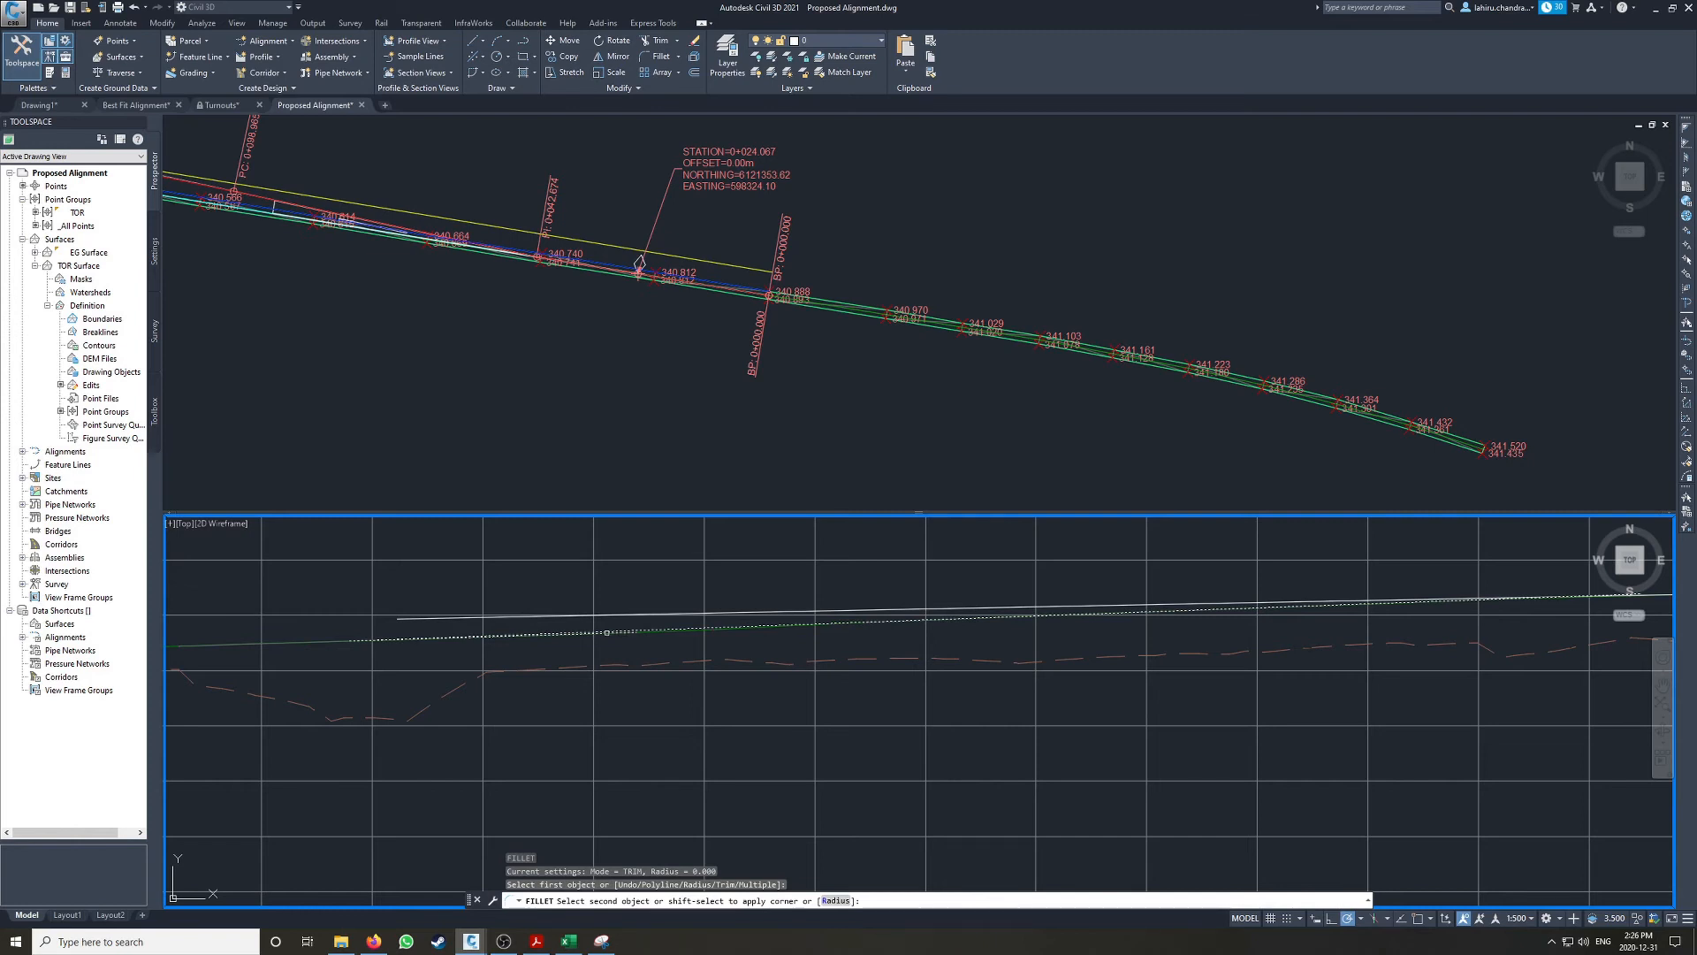
{"action": "key", "text": "Escape"}
{"action": "left_click", "coordinate": [601, 632]}
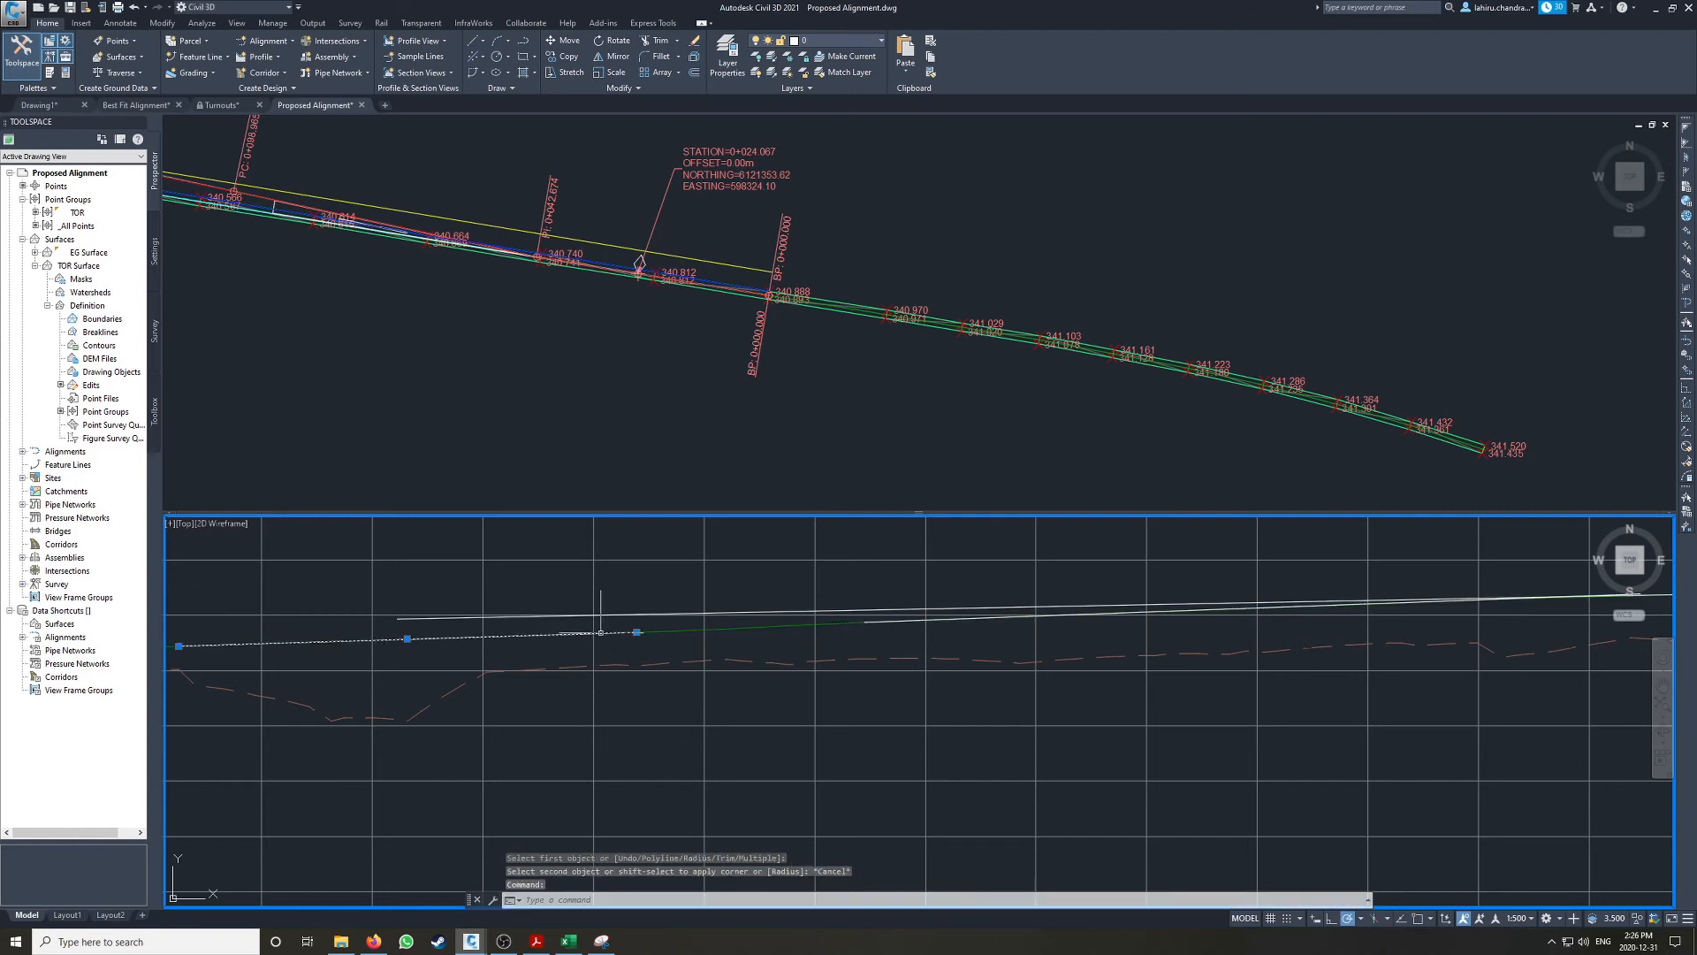
{"action": "key", "text": "Escape"}
Step: Lengthen the third best fit line's lower end until it passes the second best fit line's higher end
{"action": "left_click", "coordinate": [869, 622]}
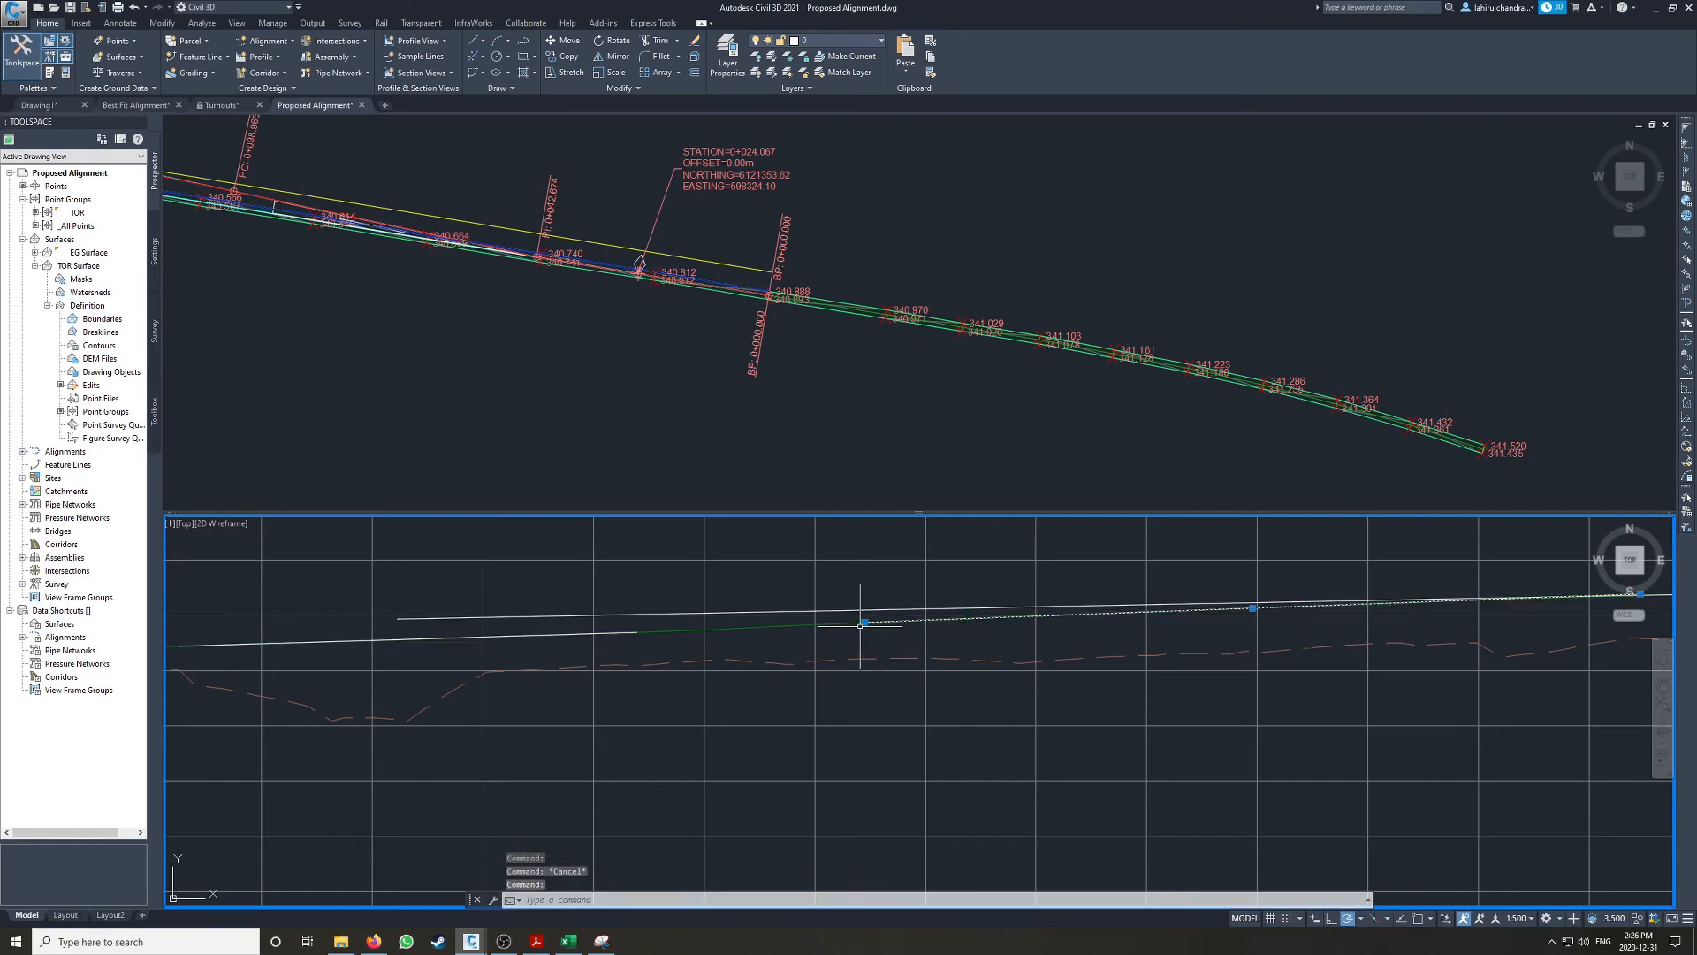
{"action": "mouse_move", "coordinate": [865, 622]}
{"action": "left_click", "coordinate": [901, 665]}
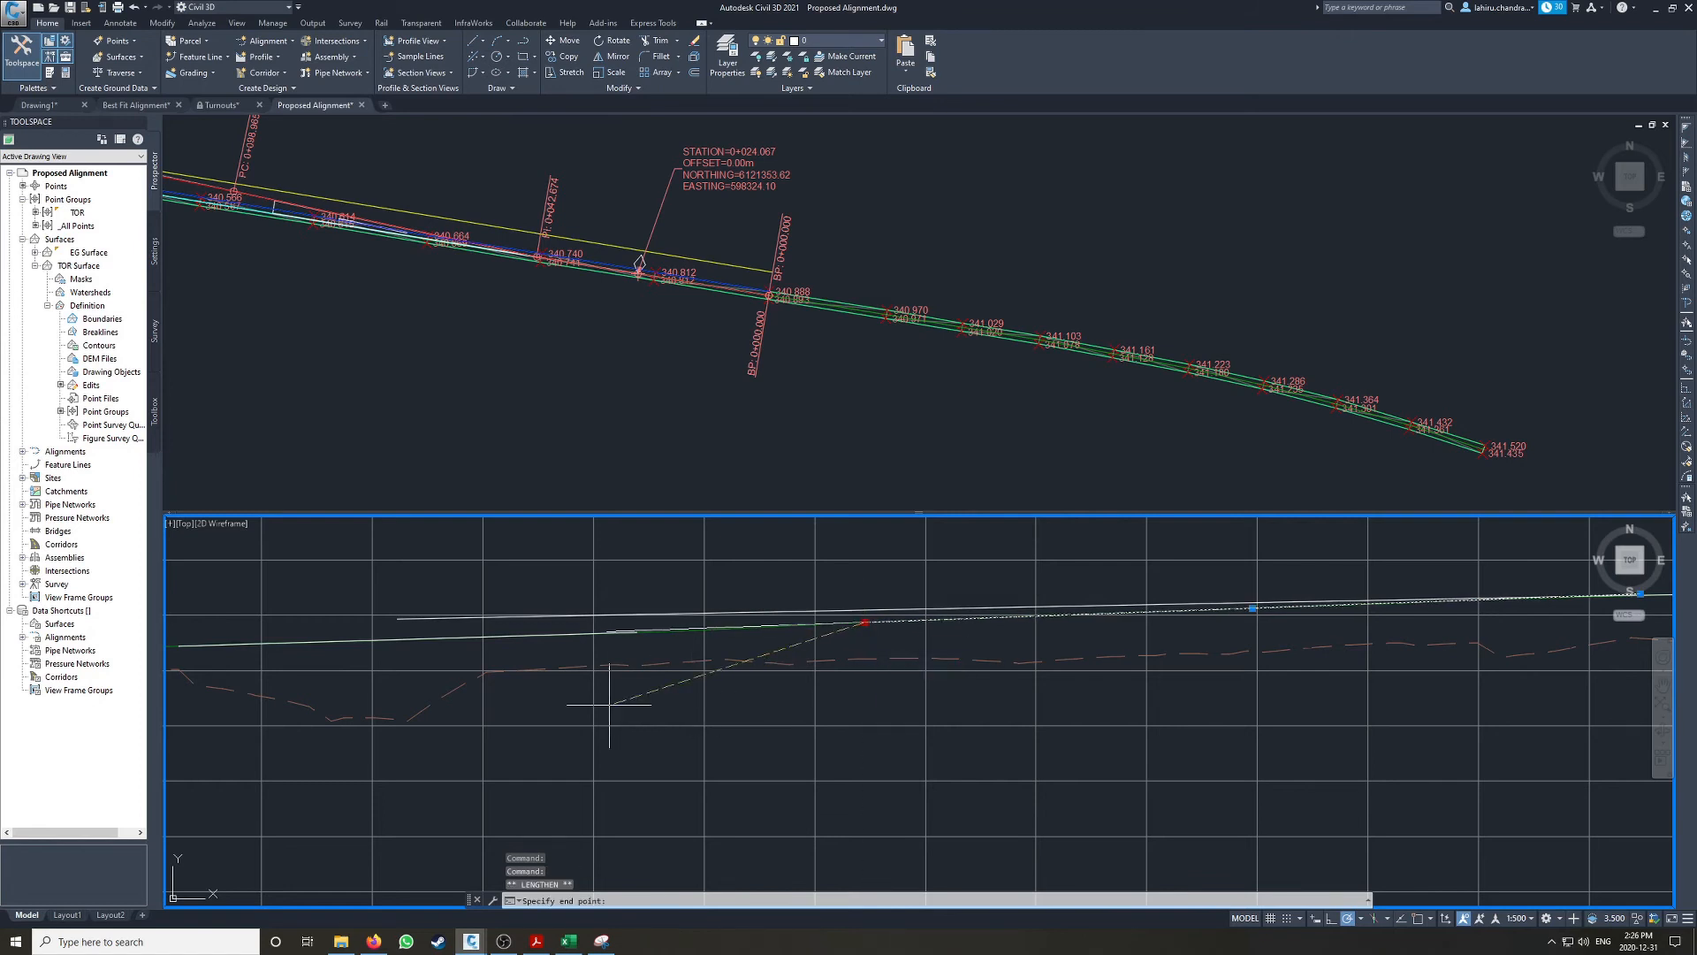
{"action": "key", "text": "Escape"}
Step: Lengthen the second best fit line's higher end so it runs well past the third line's lower end
{"action": "left_click", "coordinate": [590, 633]}
{"action": "mouse_move", "coordinate": [636, 632]}
{"action": "left_click", "coordinate": [687, 670]}
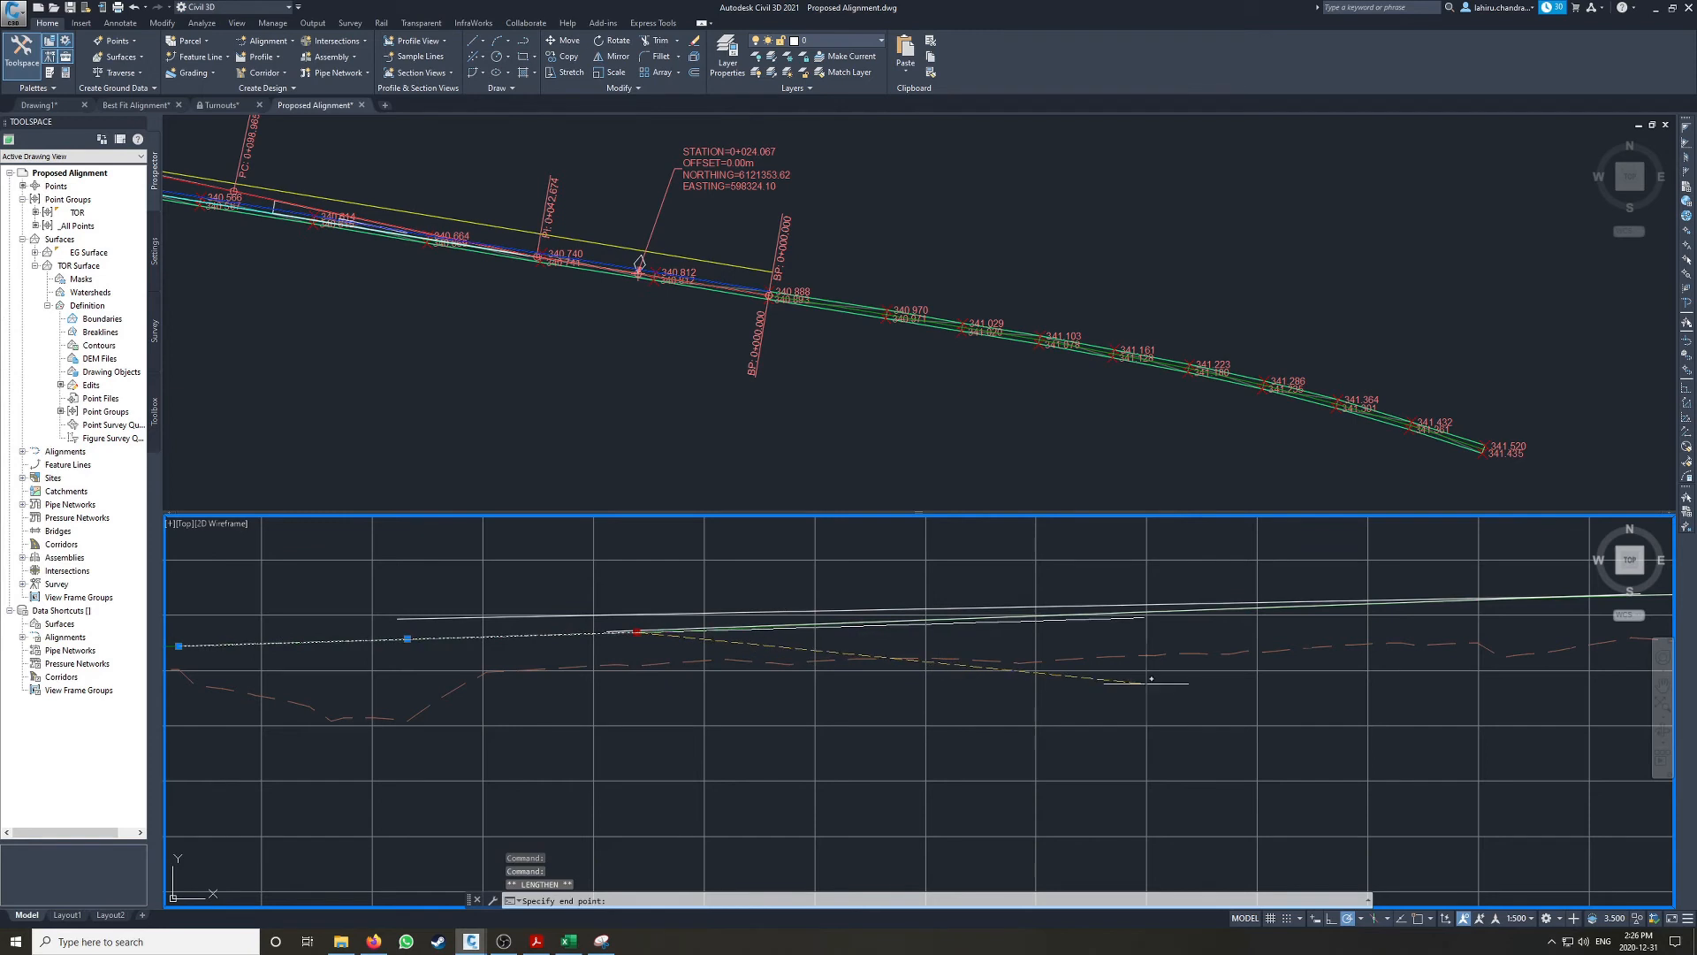
{"action": "middle_click_drag", "start_coordinate": [757, 658], "coordinate": [945, 660]}
{"action": "key", "text": "Escape"}
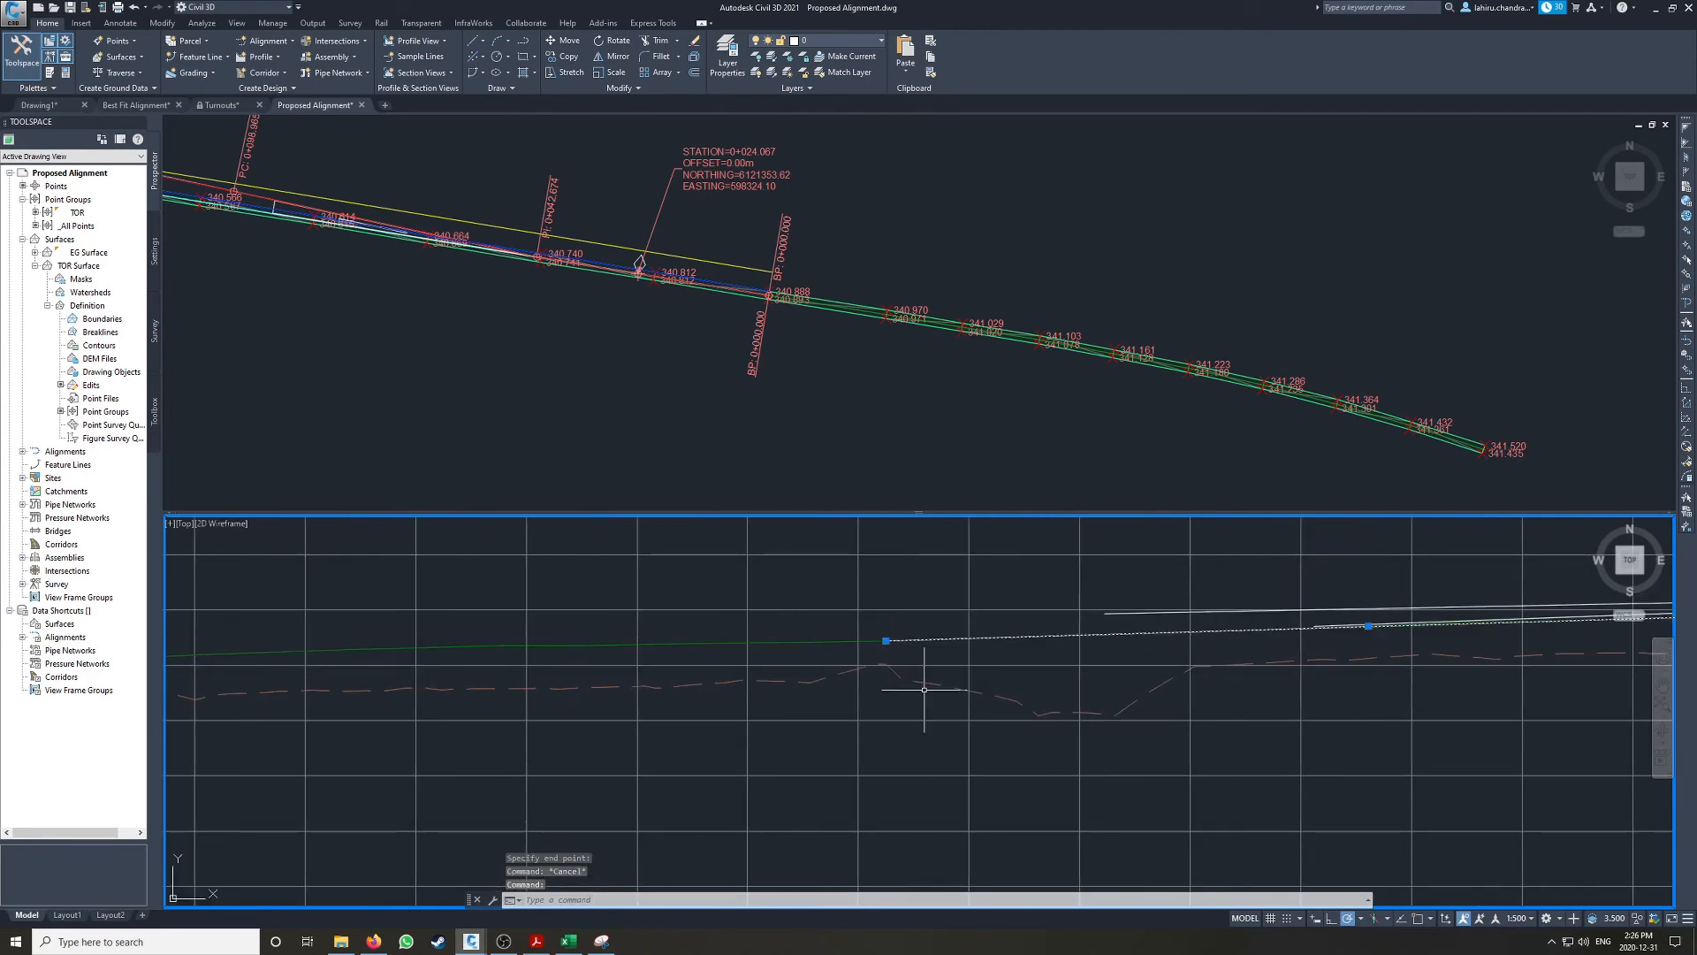
{"action": "key", "text": "Escape"}
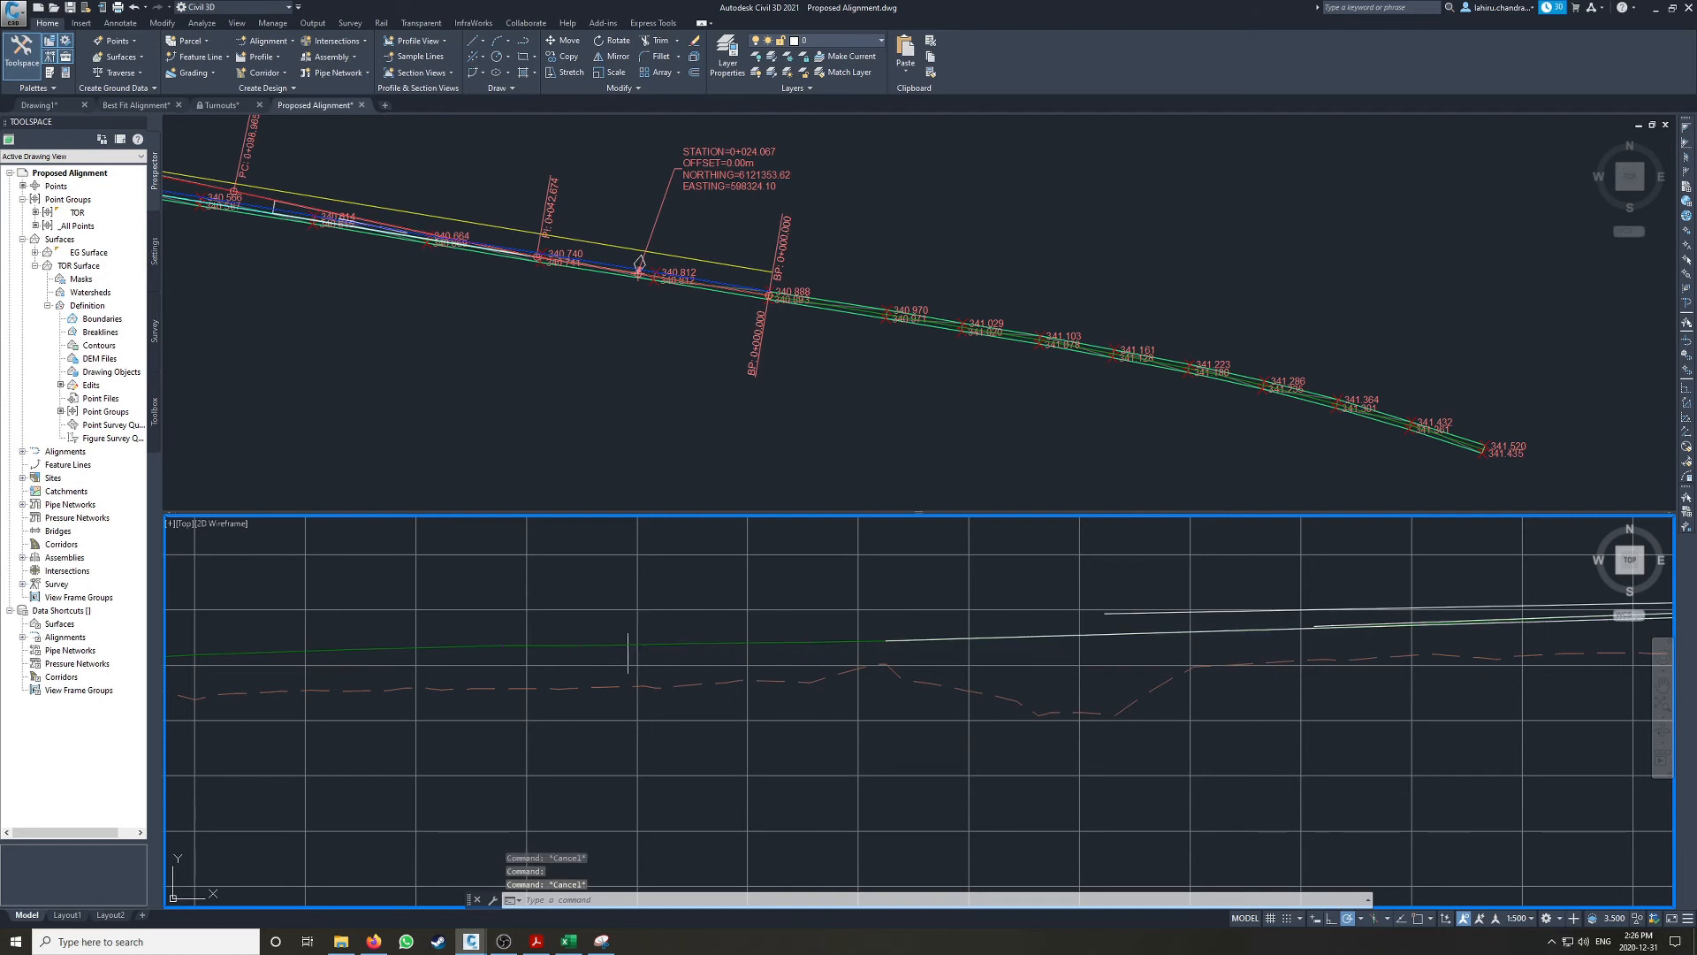
{"action": "left_click", "coordinate": [472, 60]}
{"action": "left_click", "coordinate": [521, 115]}
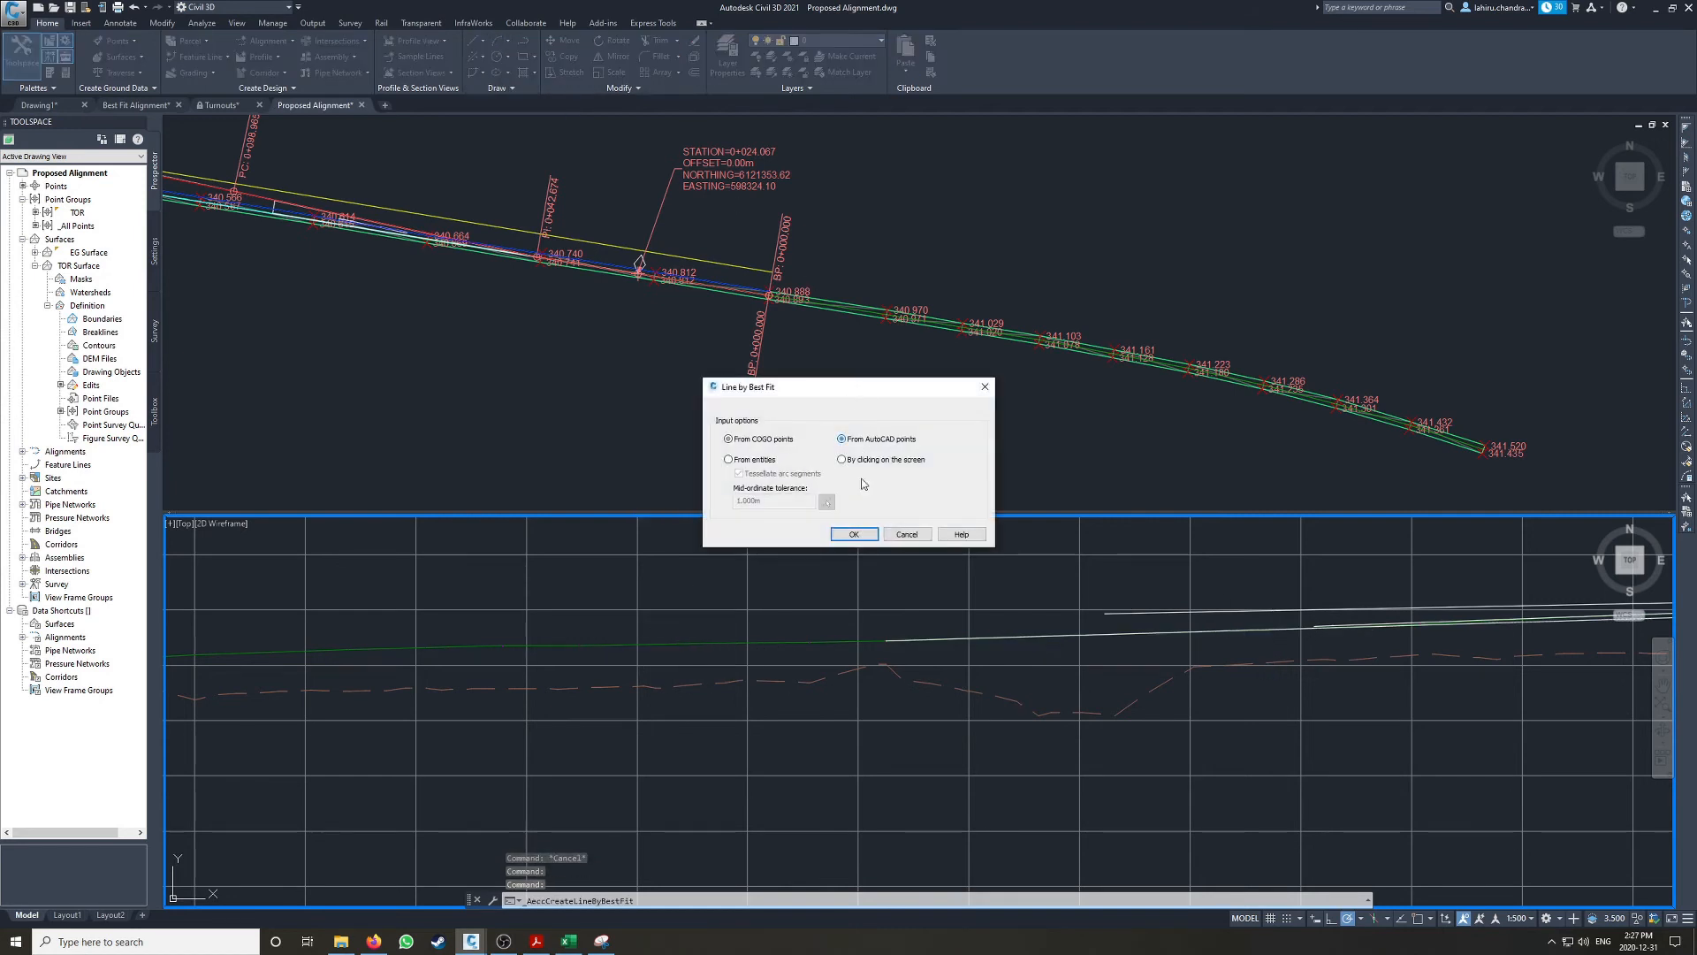
{"action": "left_click", "coordinate": [854, 534]}
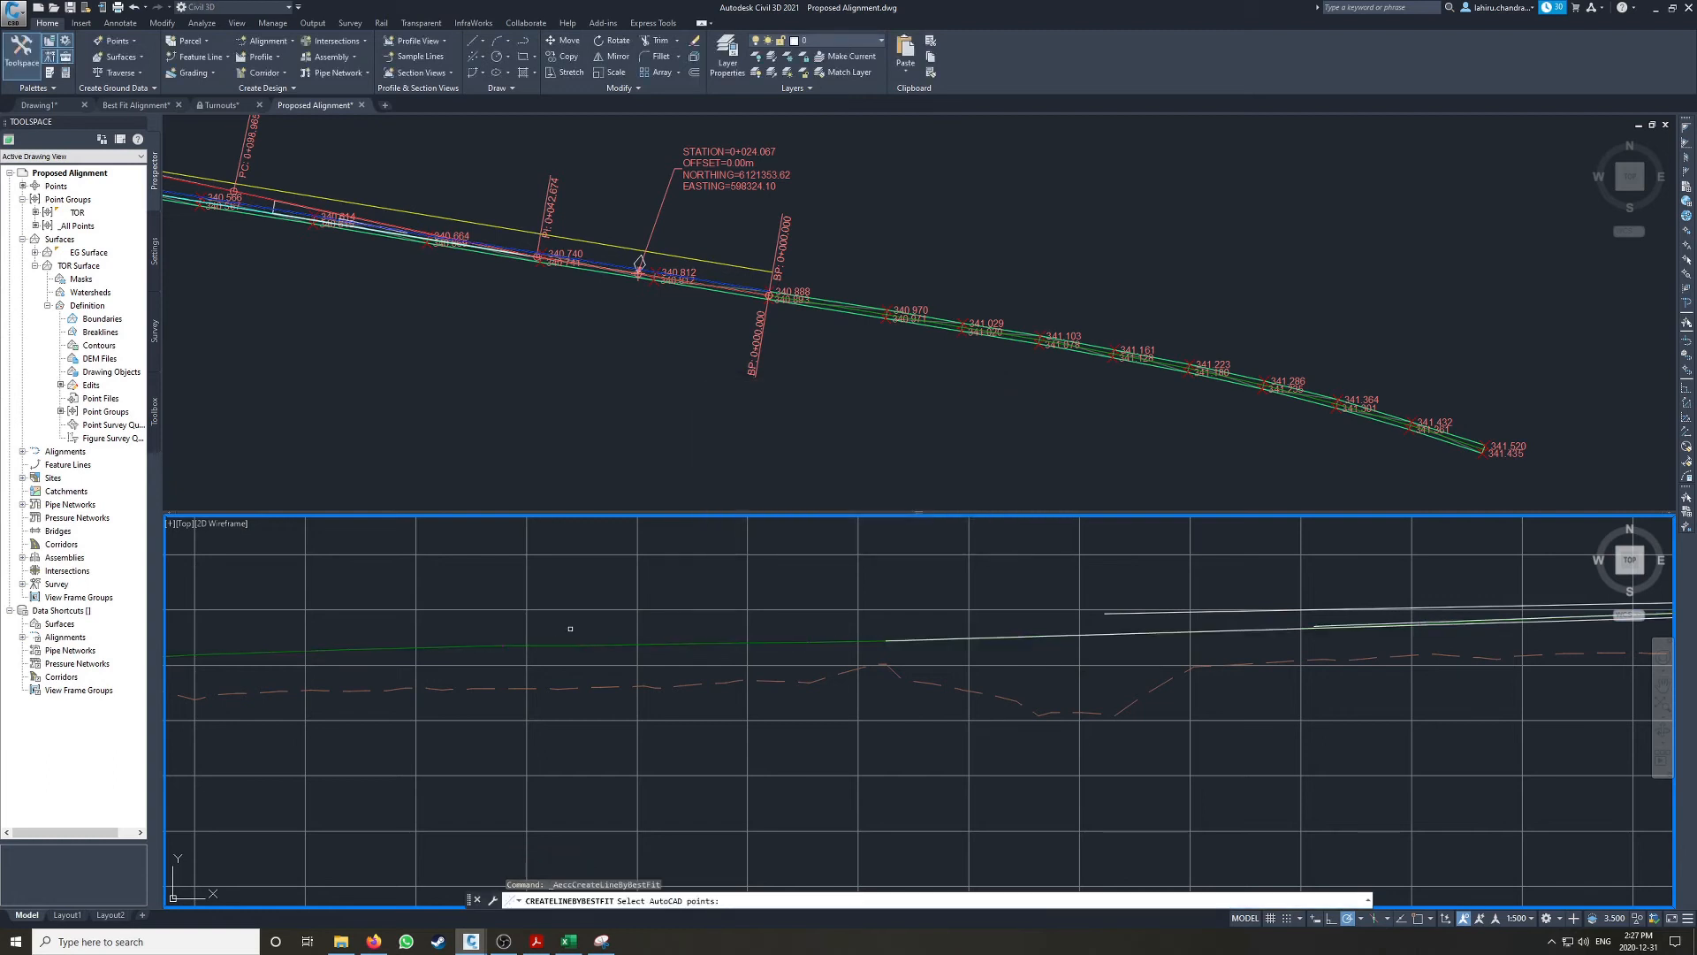
{"action": "key", "text": "Escape"}
Step: Create a fourth best fit line from six snapped on-screen points along the projected rail, below the second line's lower end, excluding point 1
{"action": "key", "text": "Return"}
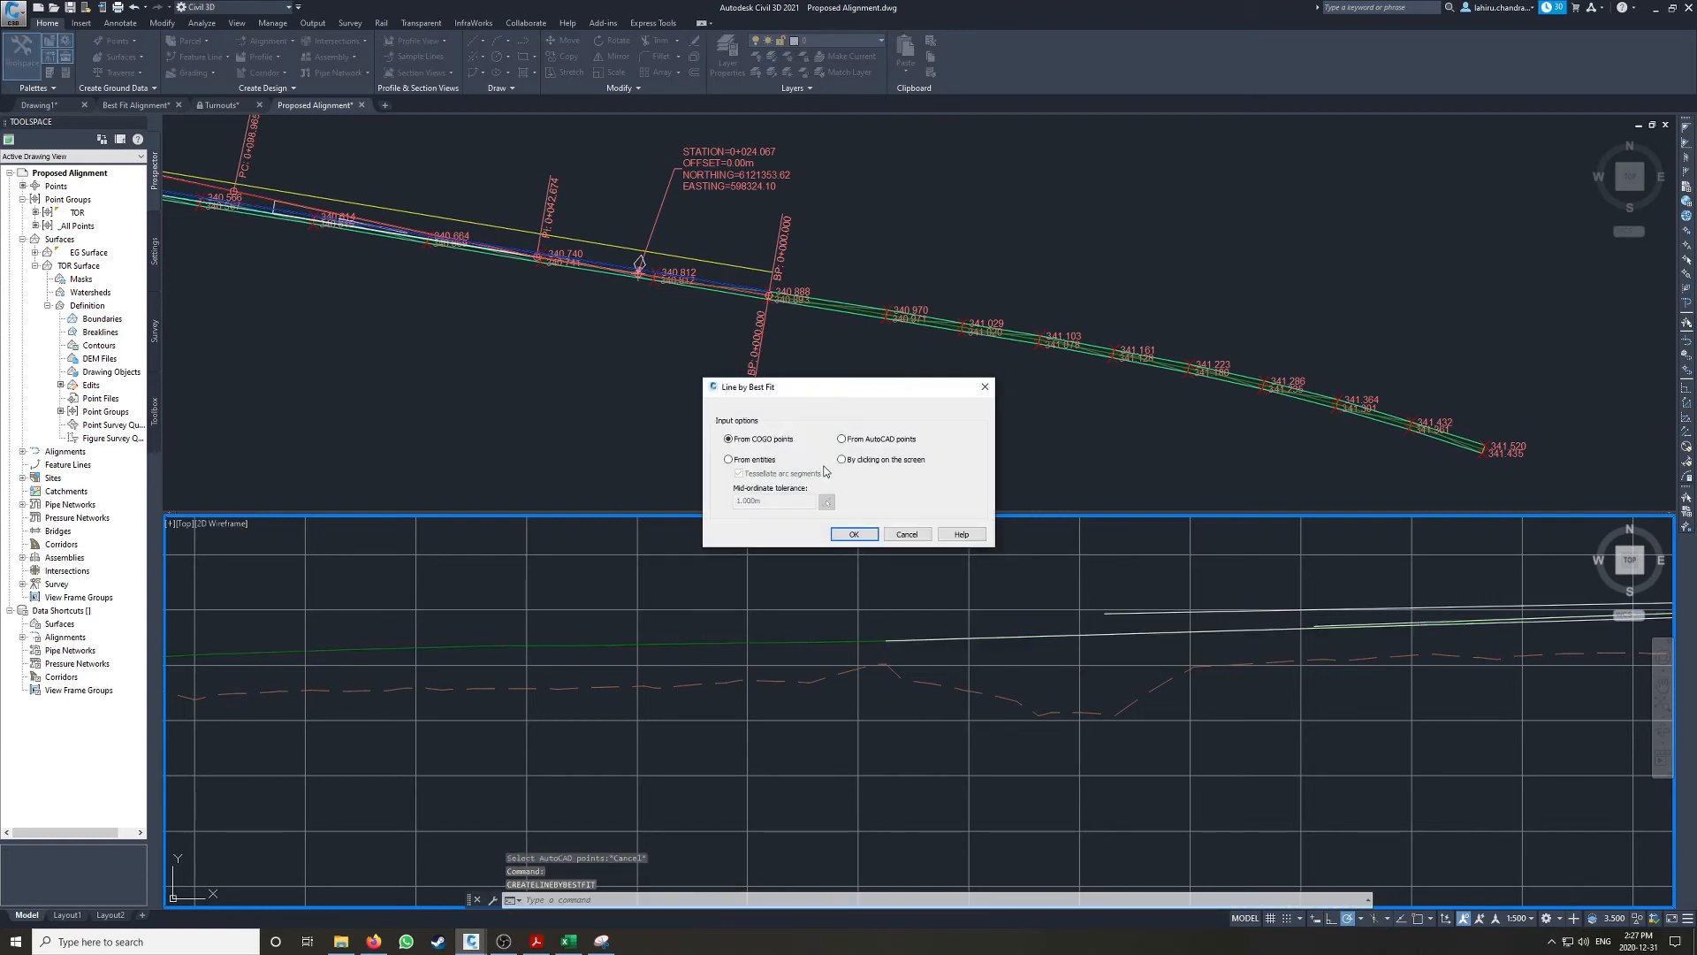
{"action": "left_click", "coordinate": [854, 534]}
{"action": "key", "text": "F3"}
{"action": "middle_click_drag", "start_coordinate": [511, 645], "coordinate": [969, 608]}
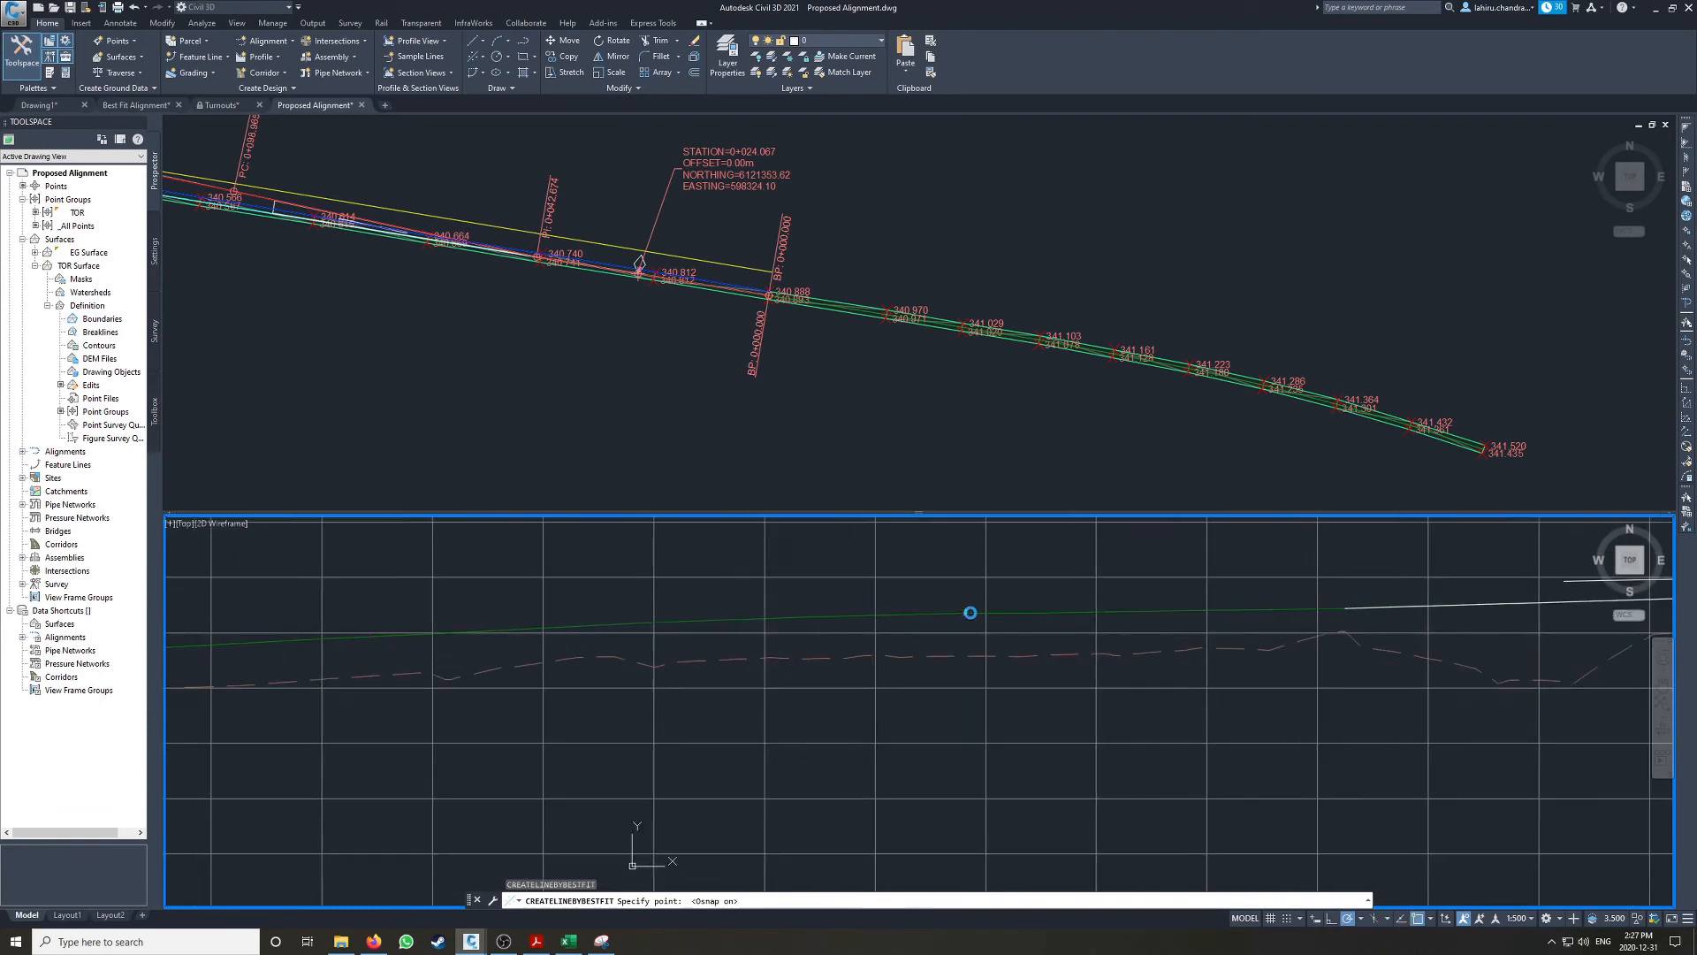
{"action": "left_click", "coordinate": [962, 613]}
{"action": "left_click", "coordinate": [1039, 612]}
{"action": "left_click", "coordinate": [1115, 612]}
{"action": "left_click", "coordinate": [1191, 611]}
{"action": "middle_click_drag", "start_coordinate": [1348, 606], "coordinate": [901, 601]}
{"action": "scroll", "coordinate": [902, 596], "scroll_direction": "up", "scroll_amount": 4}
{"action": "left_click", "coordinate": [888, 604]}
{"action": "scroll", "coordinate": [851, 565], "scroll_direction": "down", "scroll_amount": 4}
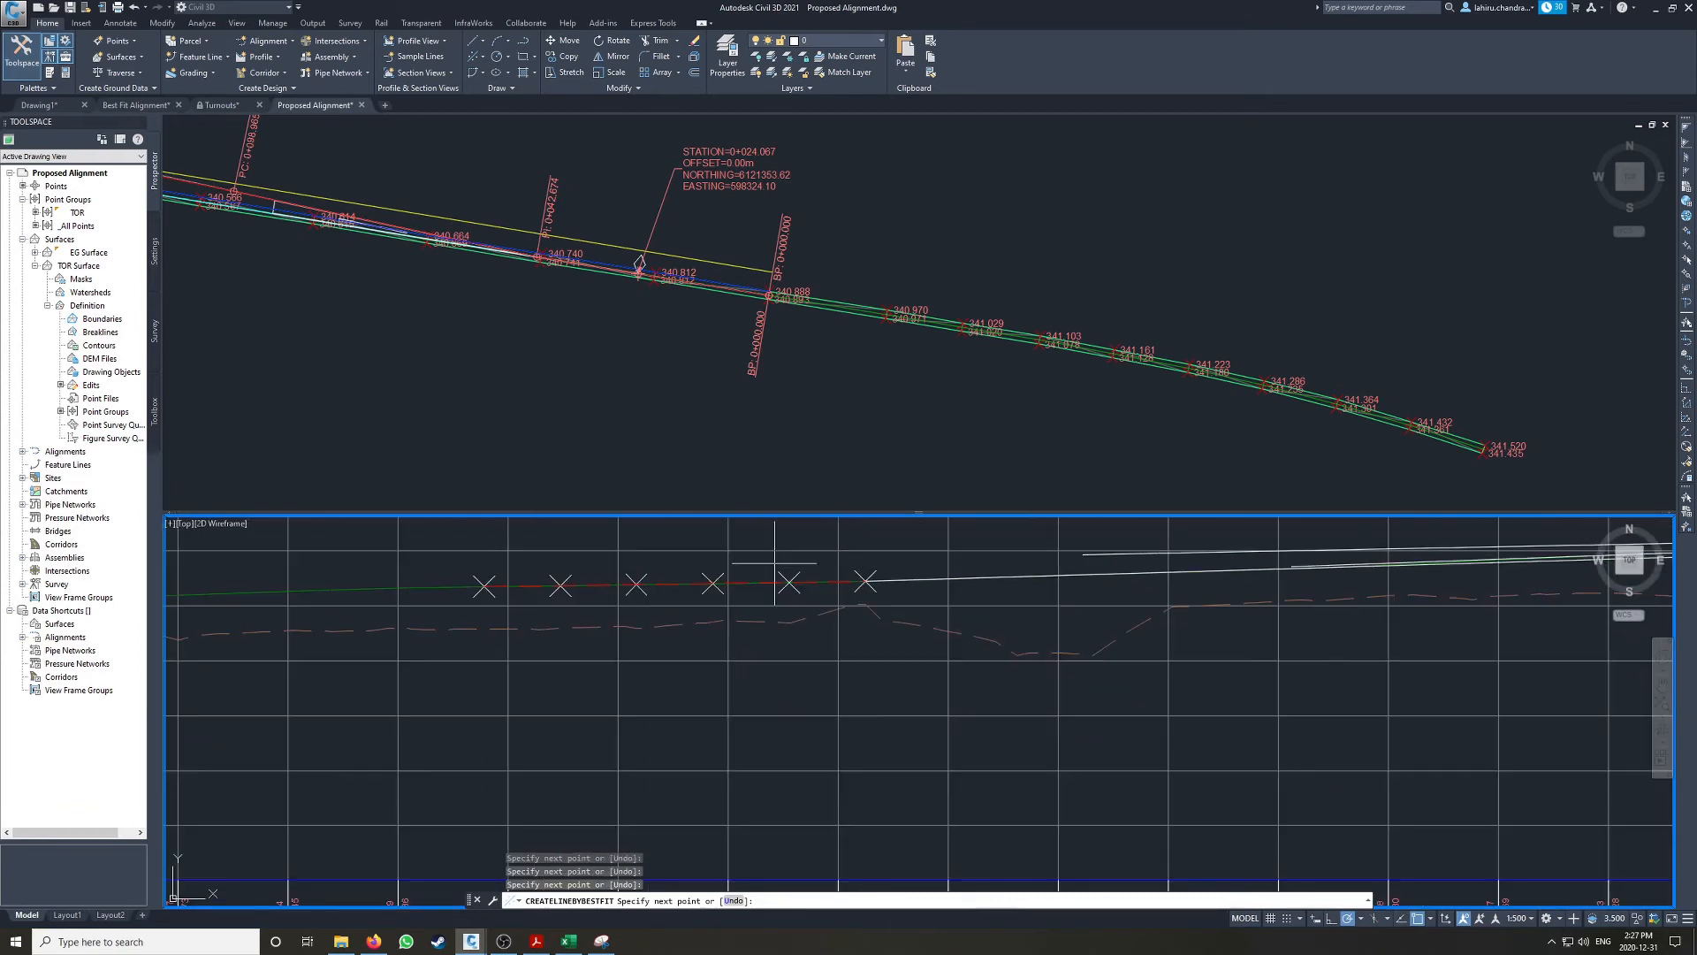
{"action": "key", "text": "Return"}
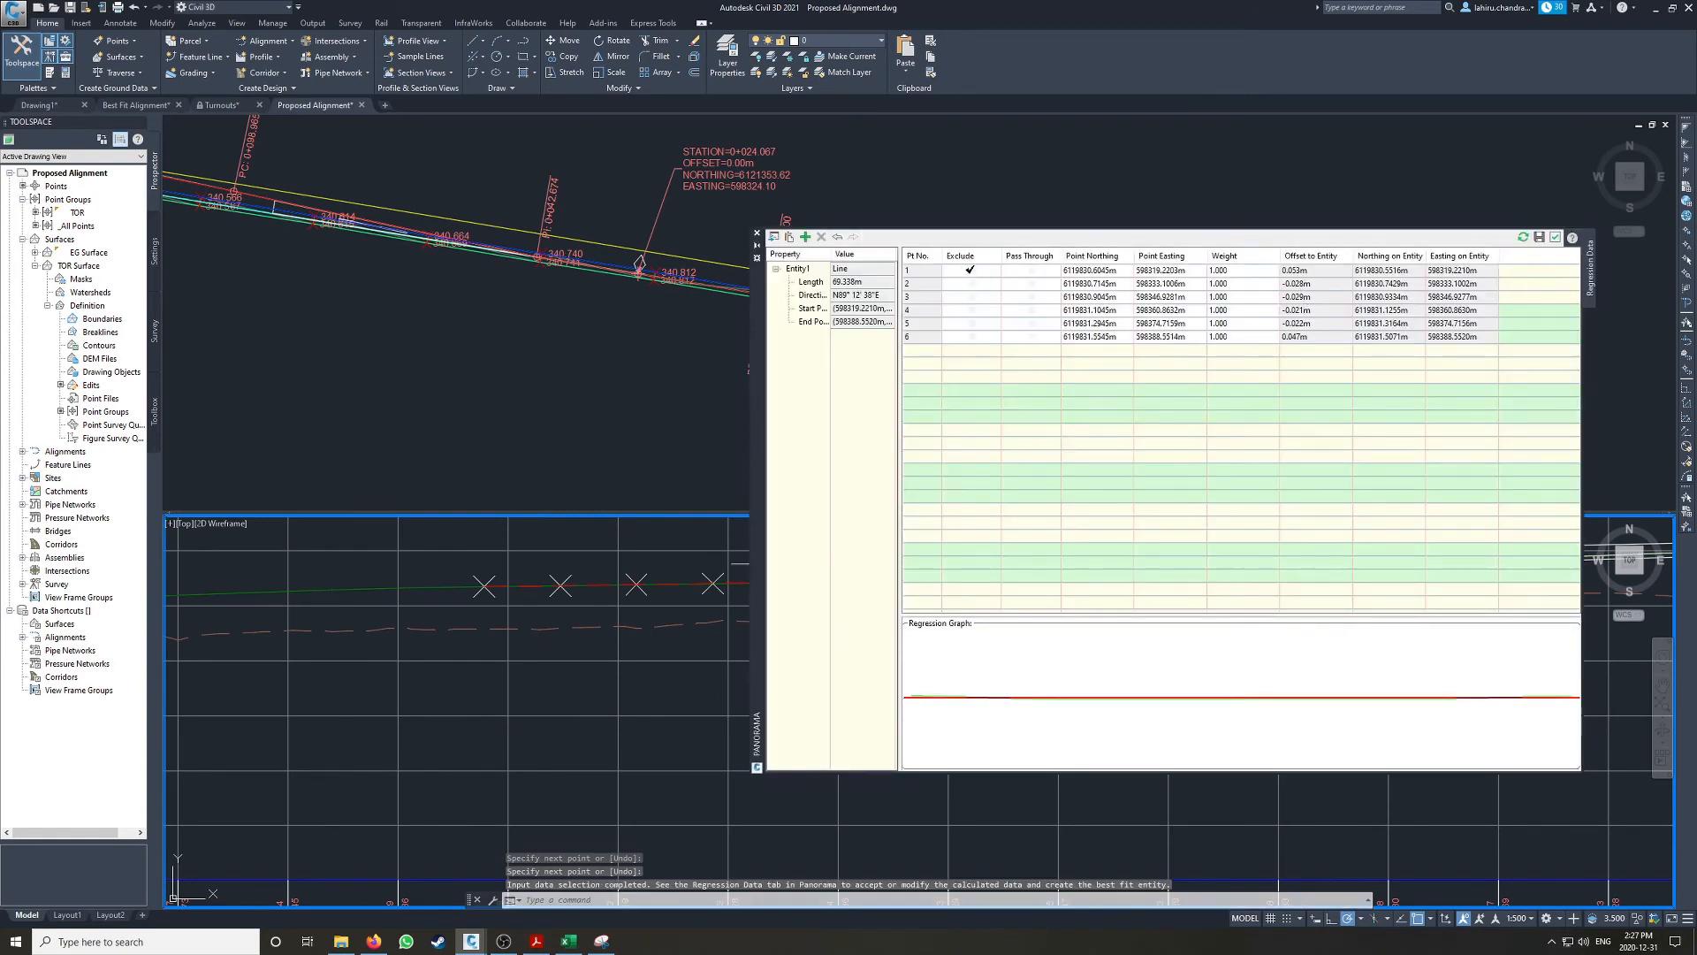
{"action": "left_click", "coordinate": [1554, 237]}
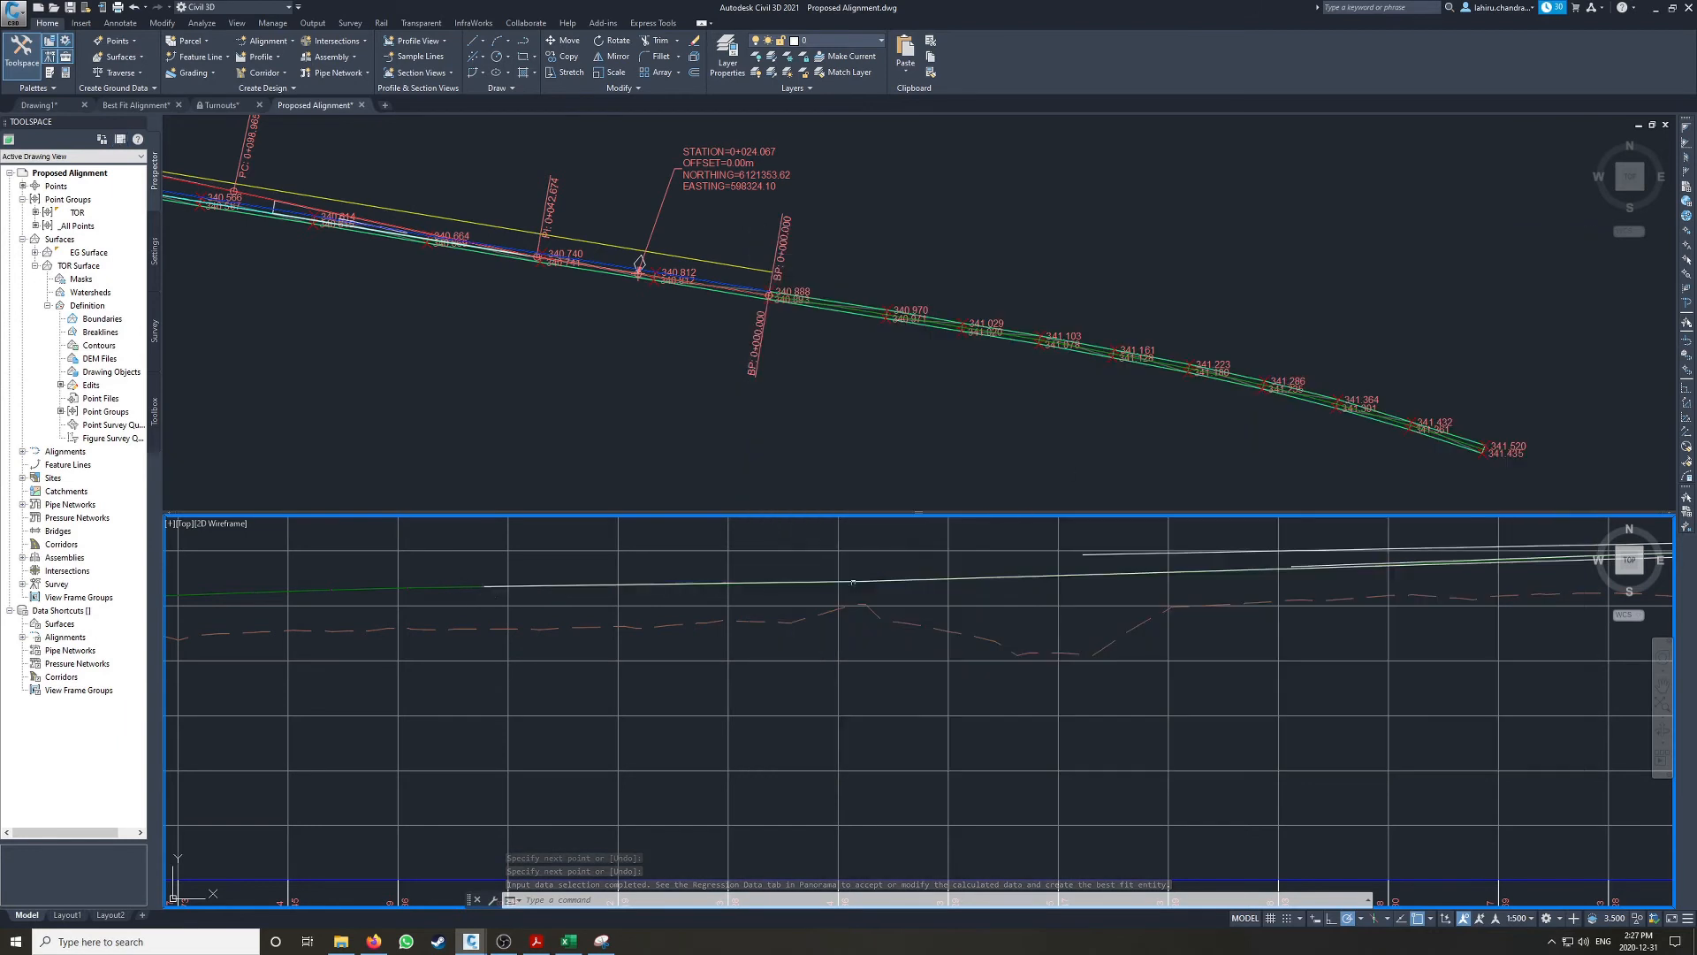
Step: Lengthen the fourth best fit line's higher end uphill past the second line's lower end
{"action": "left_click", "coordinate": [807, 578]}
{"action": "mouse_move", "coordinate": [862, 581]}
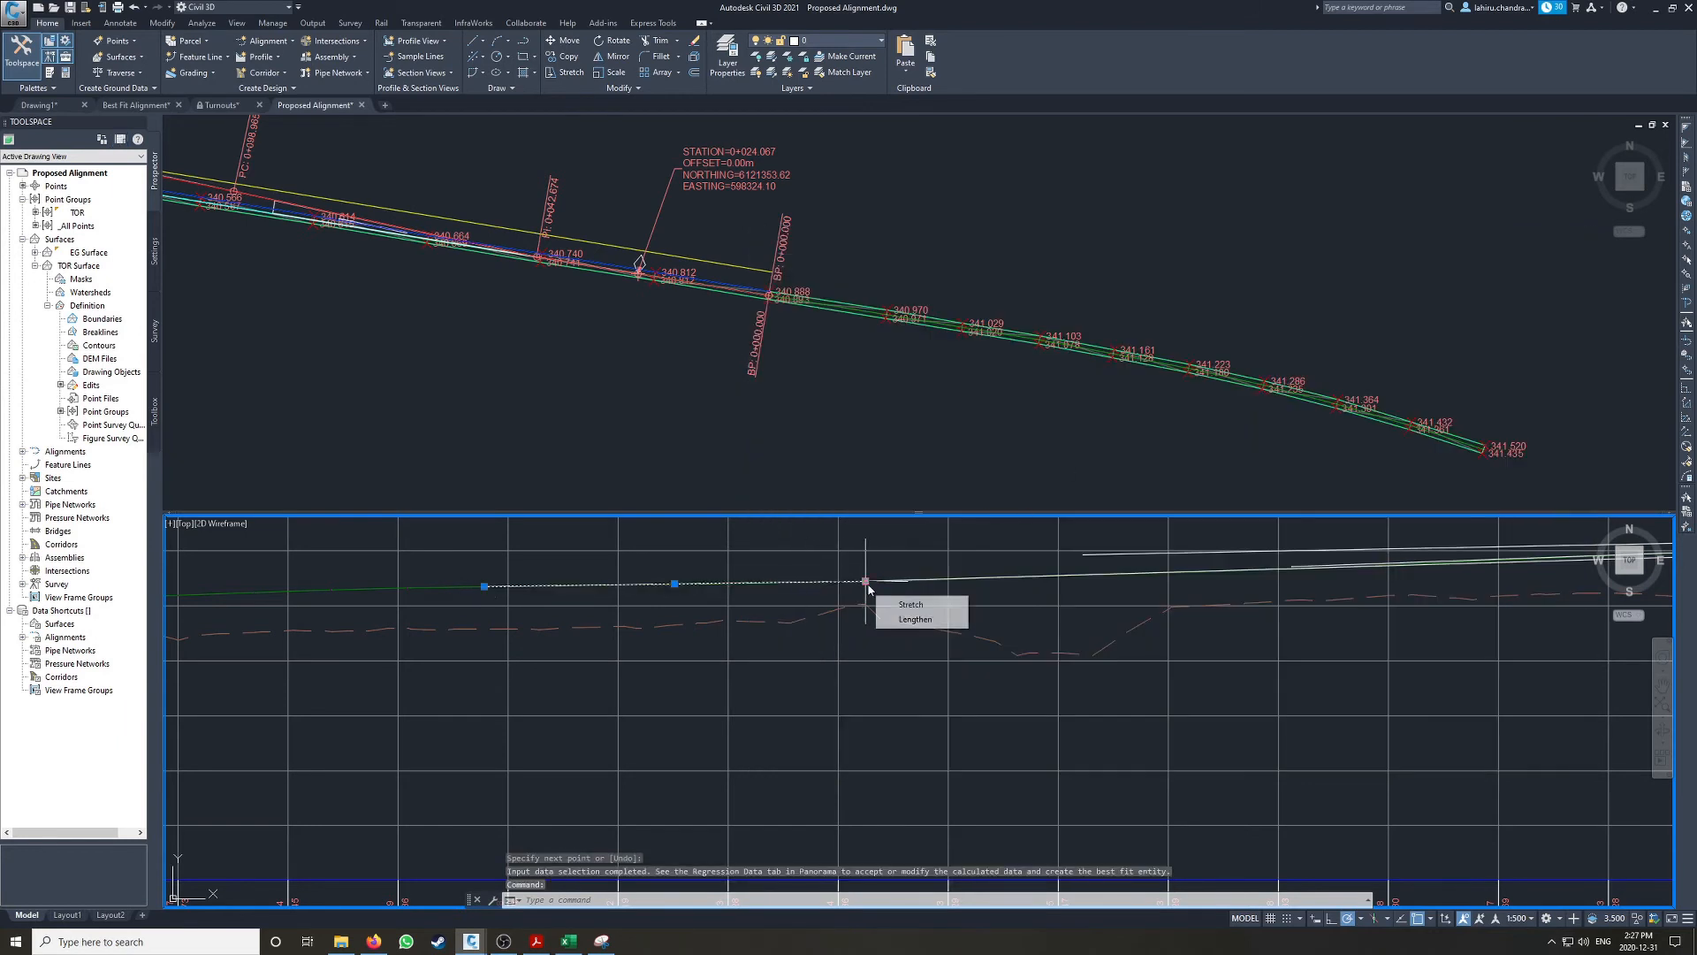
{"action": "left_click", "coordinate": [902, 621]}
{"action": "key", "text": "Escape"}
{"action": "key", "text": "Escape"}
Step: Delete the second best fit line between the third and fourth lines
{"action": "middle_click_drag", "start_coordinate": [1313, 570], "coordinate": [778, 583]}
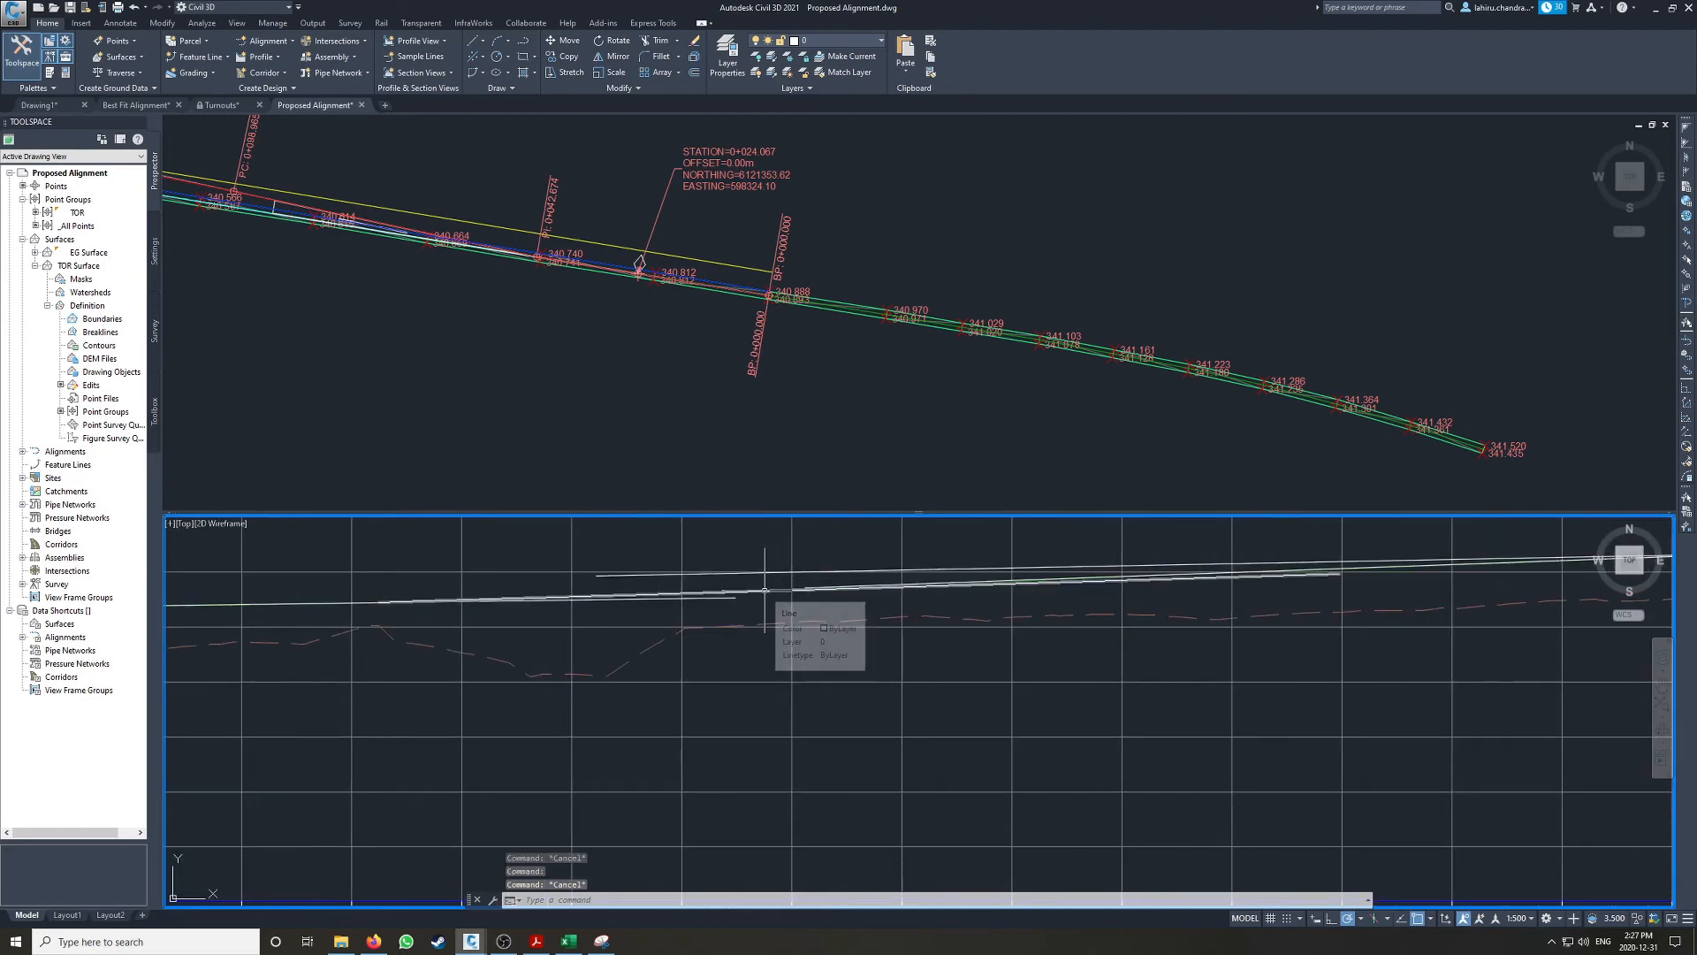
{"action": "left_click", "coordinate": [779, 585]}
{"action": "key", "text": "Delete"}
Step: Lengthen the third best fit line's lower end downhill until it crosses the fourth best fit line
{"action": "left_click", "coordinate": [820, 586]}
{"action": "mouse_move", "coordinate": [805, 587]}
{"action": "left_click", "coordinate": [853, 626]}
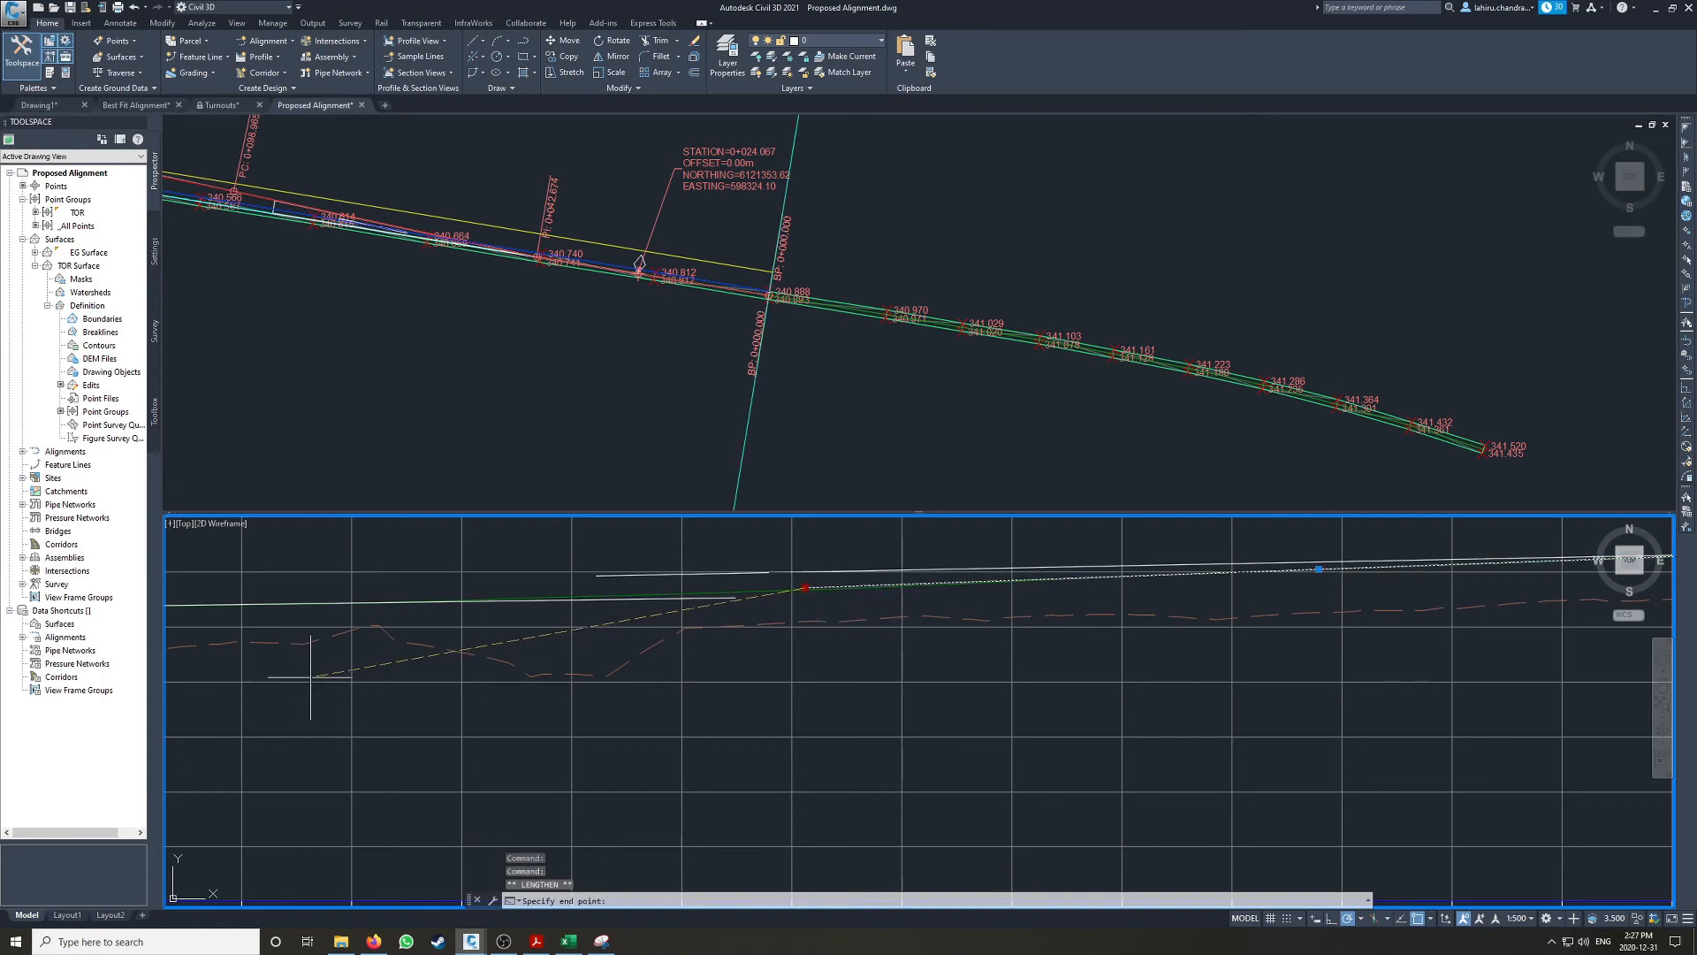
{"action": "middle_click_drag", "start_coordinate": [383, 659], "coordinate": [728, 691]}
{"action": "left_click", "coordinate": [728, 693]}
{"action": "key", "text": "Escape"}
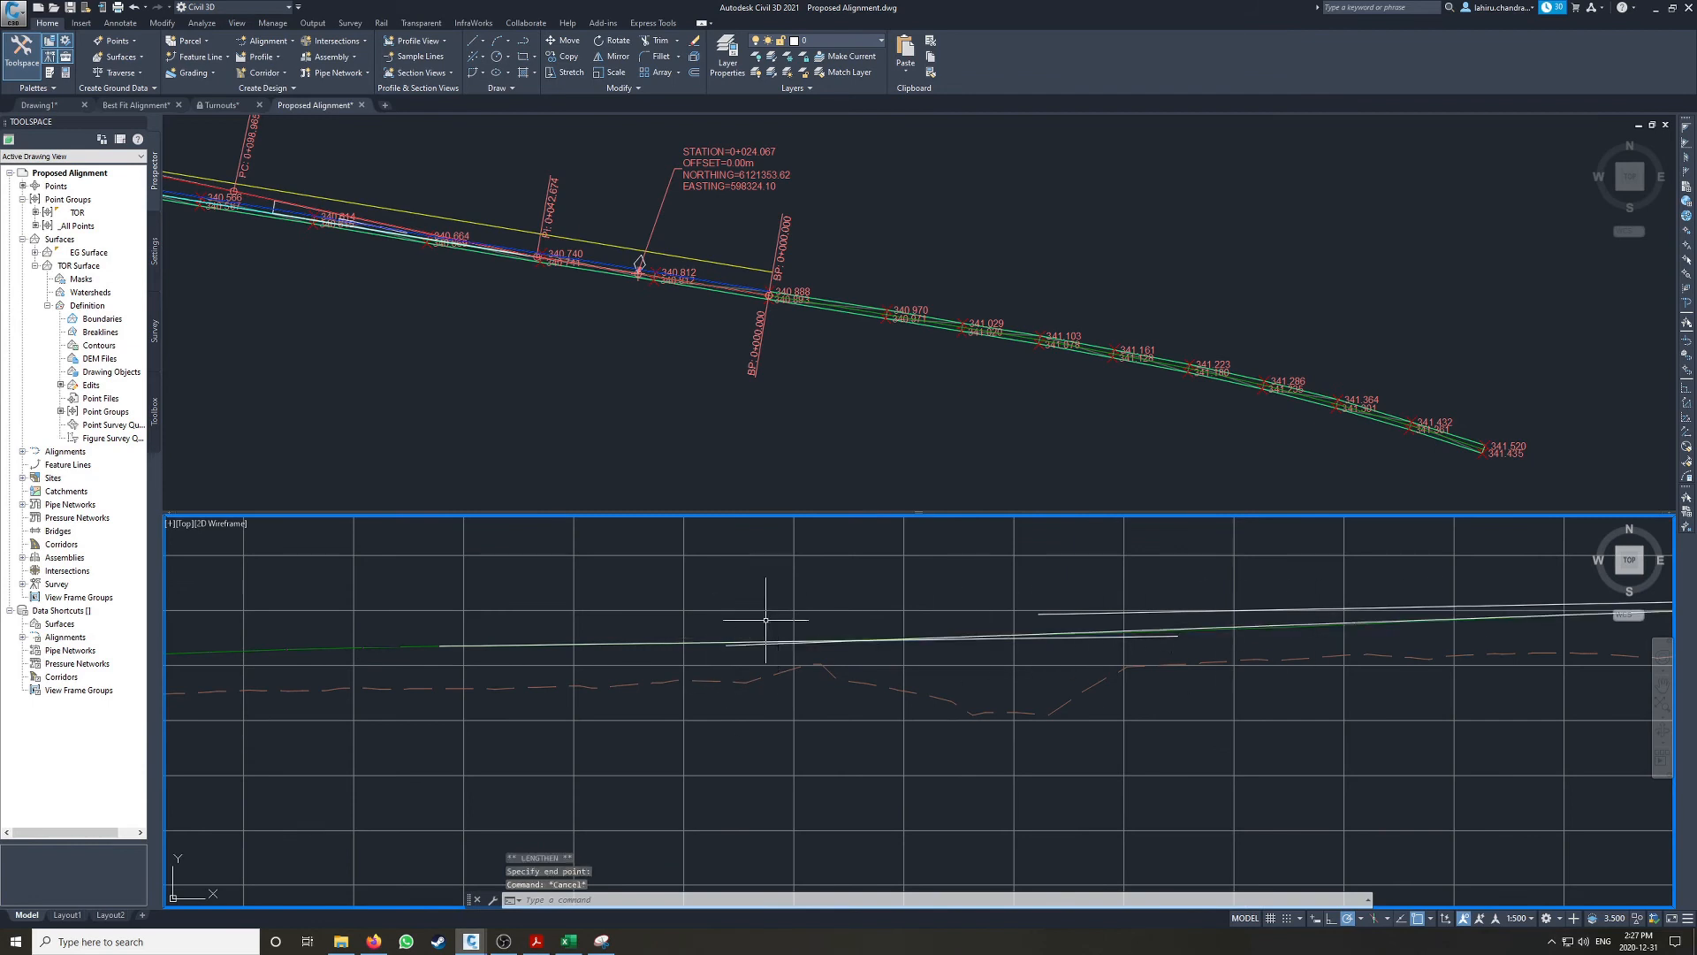
Step: Create a layout profile named Proposed Siding TOR in the siding profile view, using the Design Profile style and Complete Label Set
{"action": "scroll", "coordinate": [845, 621], "scroll_direction": "up", "scroll_amount": 4}
{"action": "scroll", "coordinate": [752, 645], "scroll_direction": "down", "scroll_amount": 4}
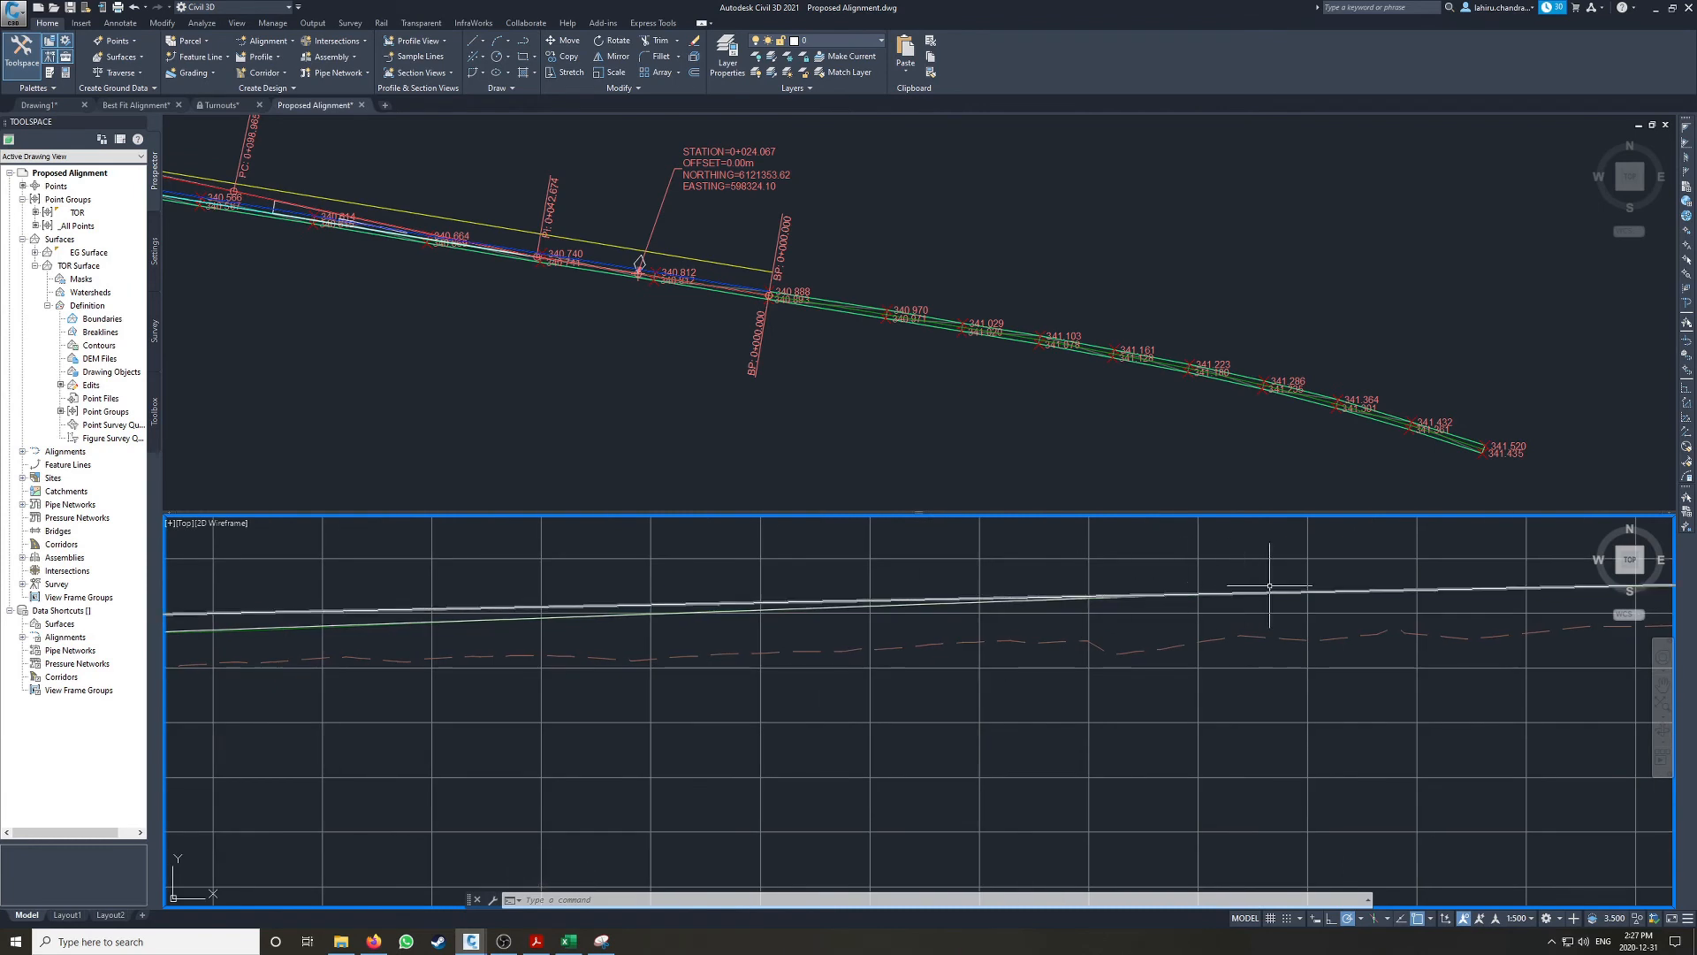
{"action": "scroll", "coordinate": [1255, 570], "scroll_direction": "up", "scroll_amount": 6}
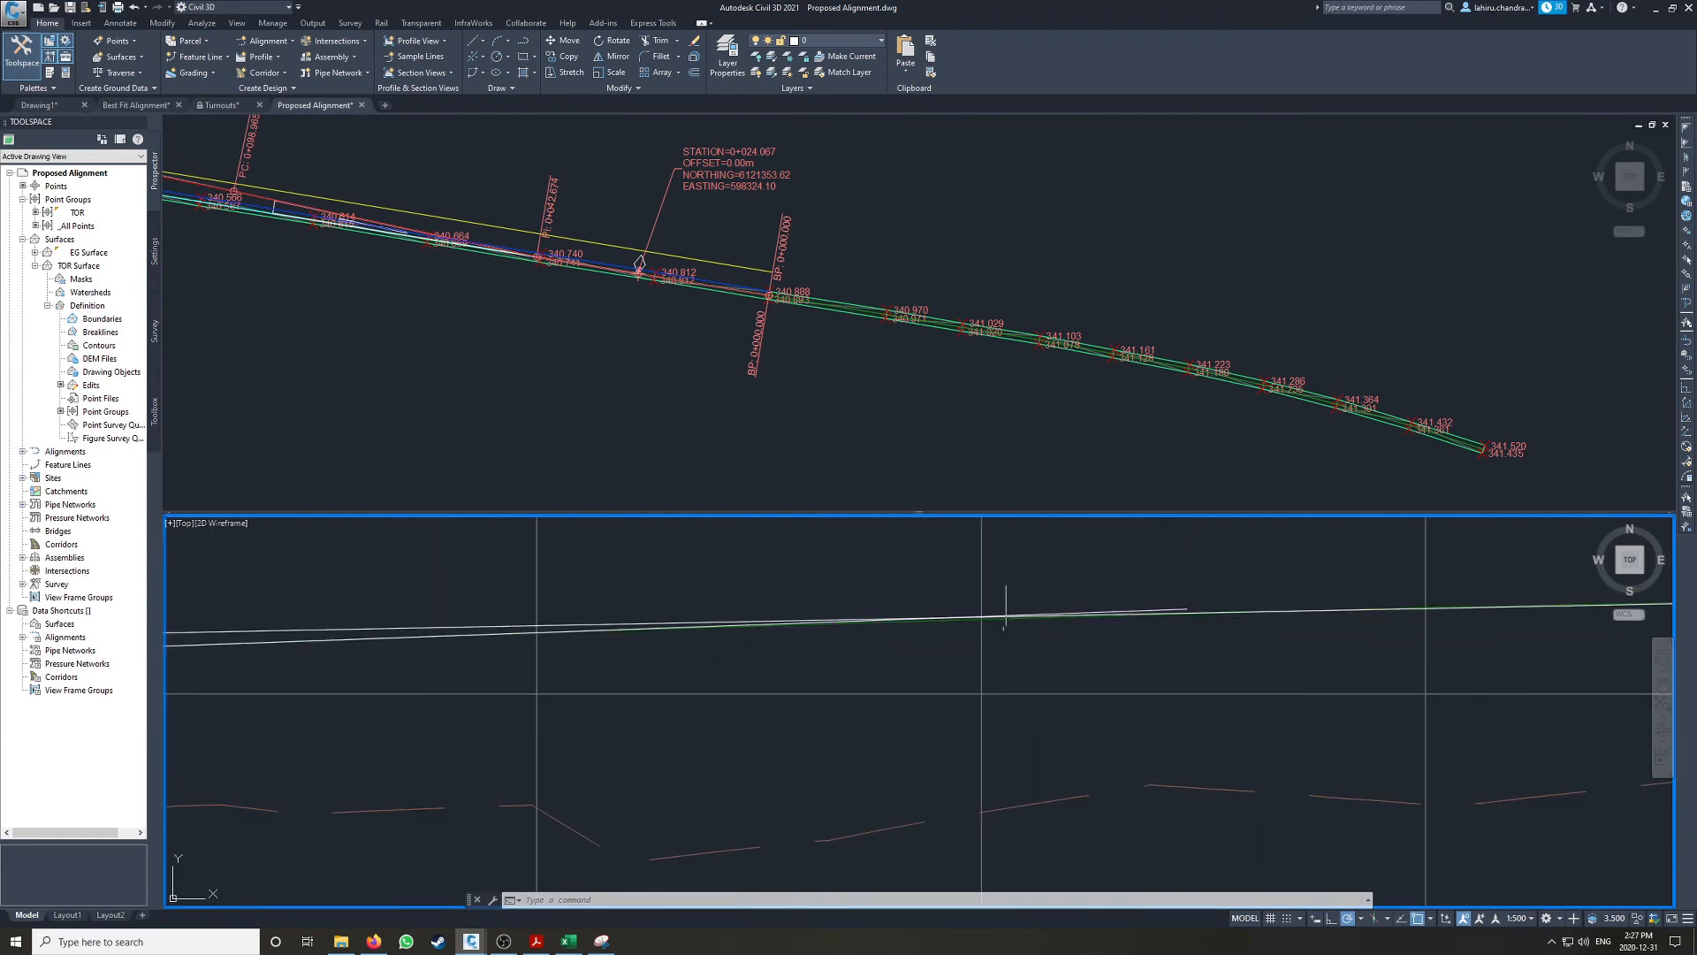
{"action": "scroll", "coordinate": [1219, 614], "scroll_direction": "down", "scroll_amount": 3}
{"action": "scroll", "coordinate": [757, 610], "scroll_direction": "down", "scroll_amount": 5}
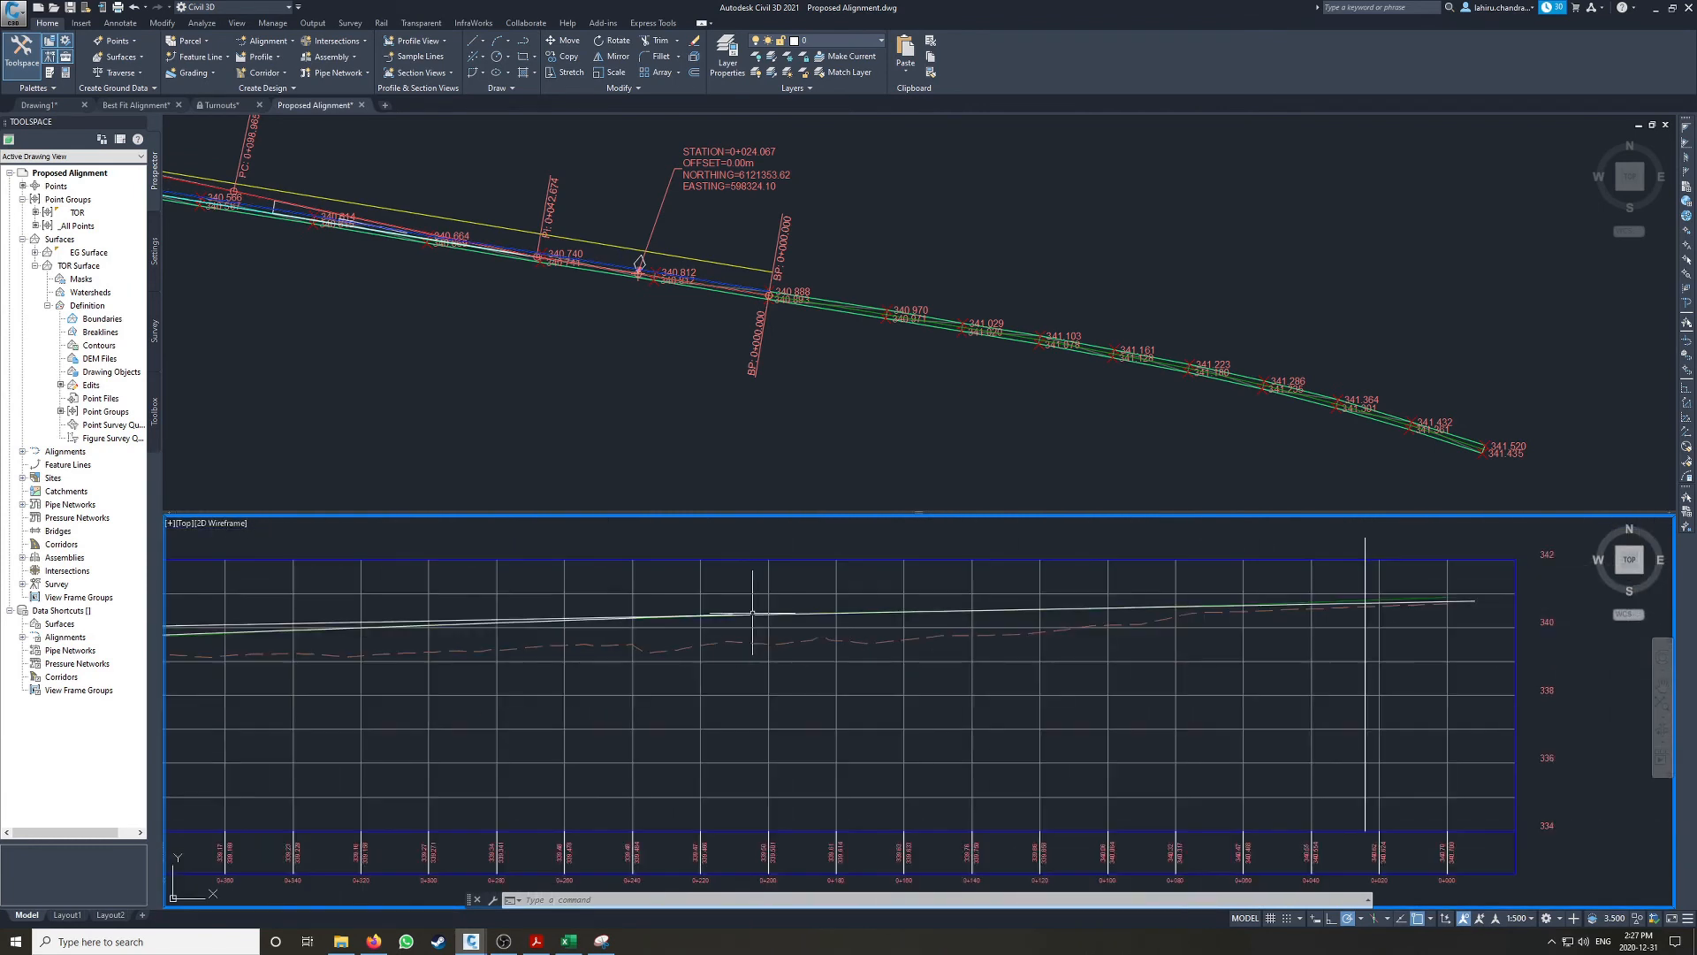
{"action": "mouse_move", "coordinate": [577, 622]}
{"action": "middle_mouse_down"}
{"action": "mouse_move", "coordinate": [1276, 604]}
{"action": "mouse_move", "coordinate": [566, 631]}
{"action": "middle_mouse_up"}
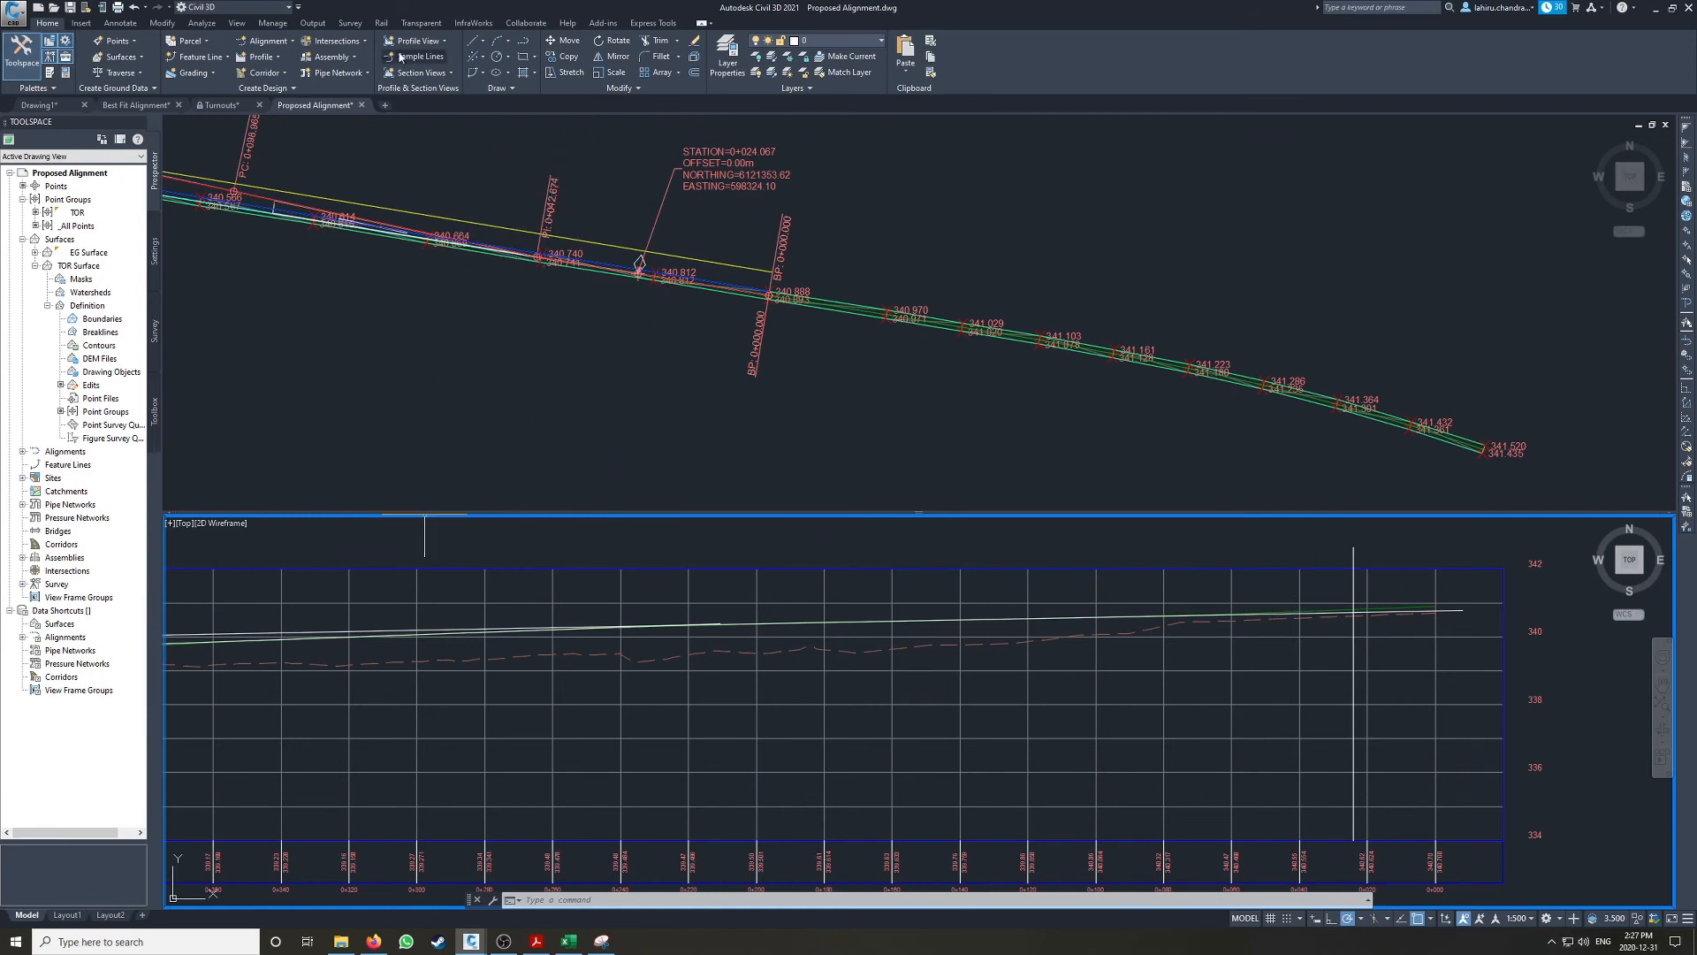
{"action": "left_click", "coordinate": [754, 533]}
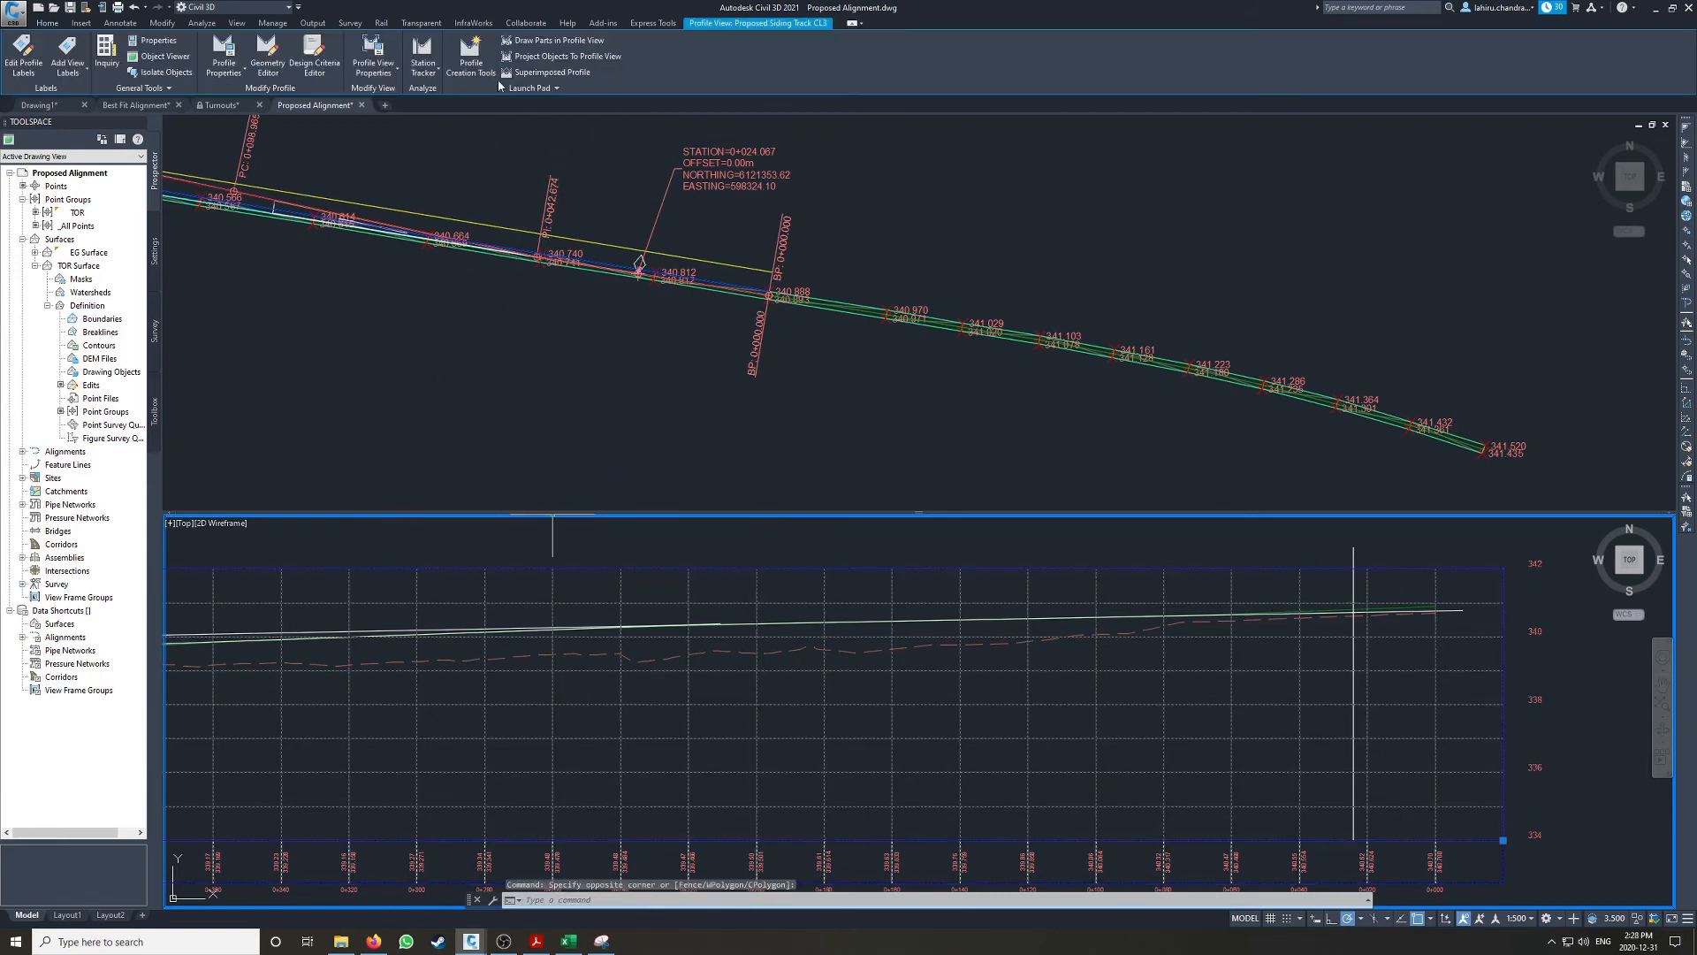
{"action": "left_click", "coordinate": [470, 51]}
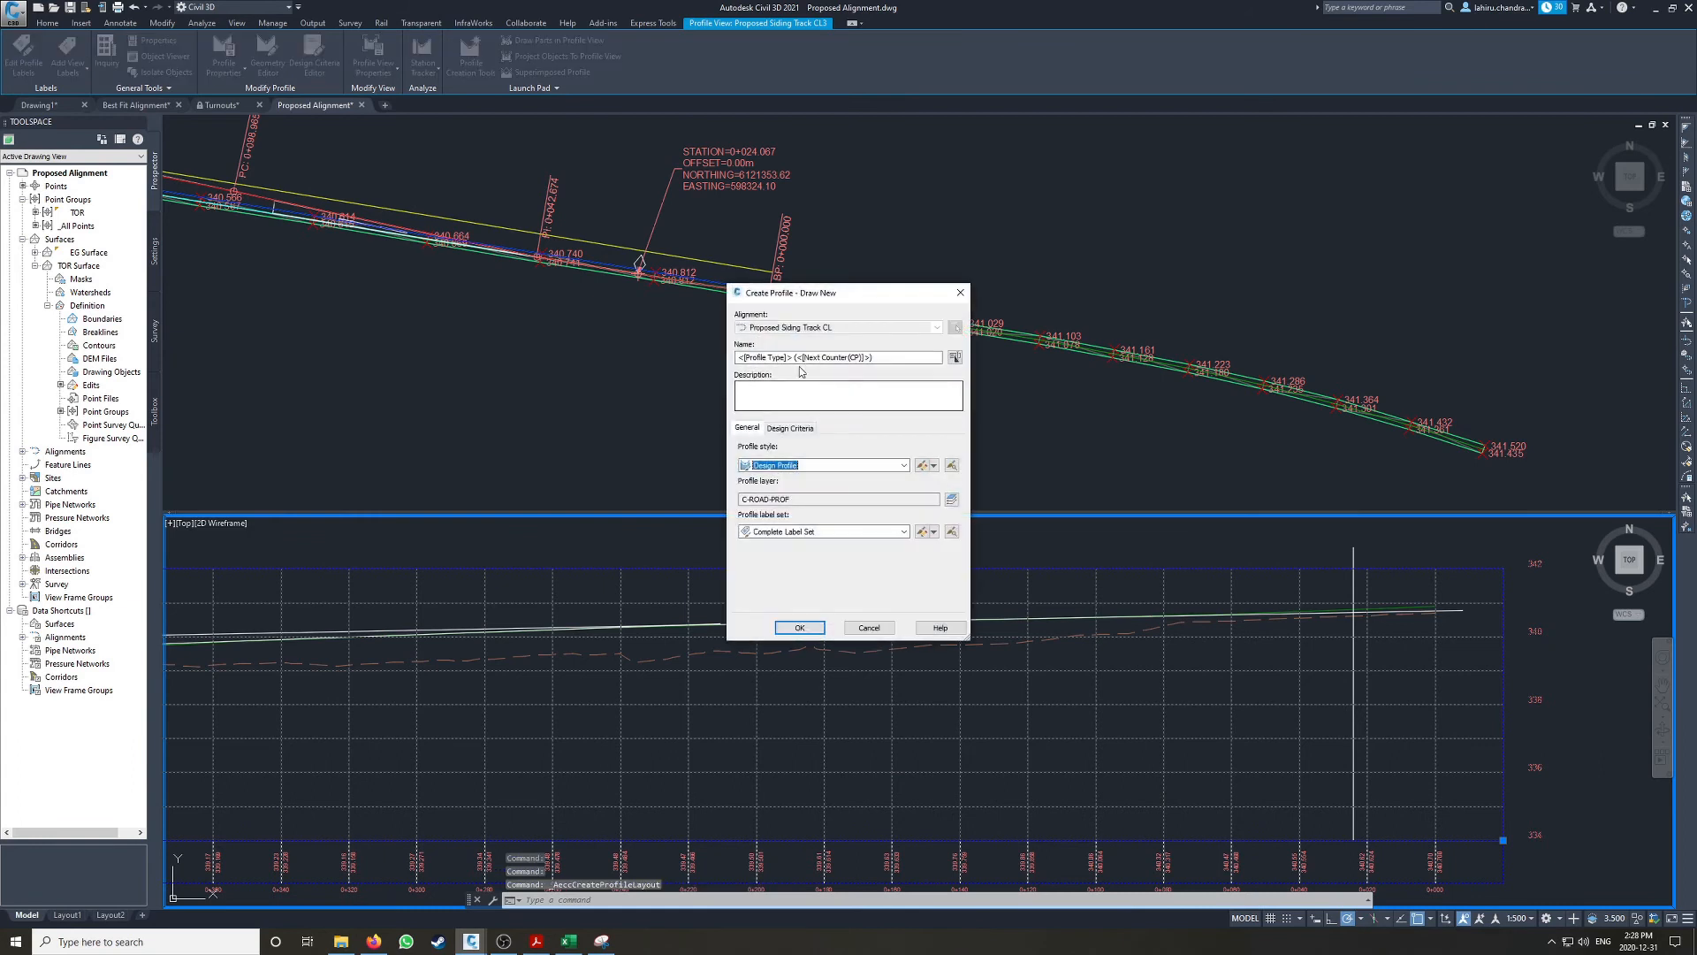
{"action": "left_click_drag", "start_coordinate": [894, 357], "coordinate": [710, 364]}
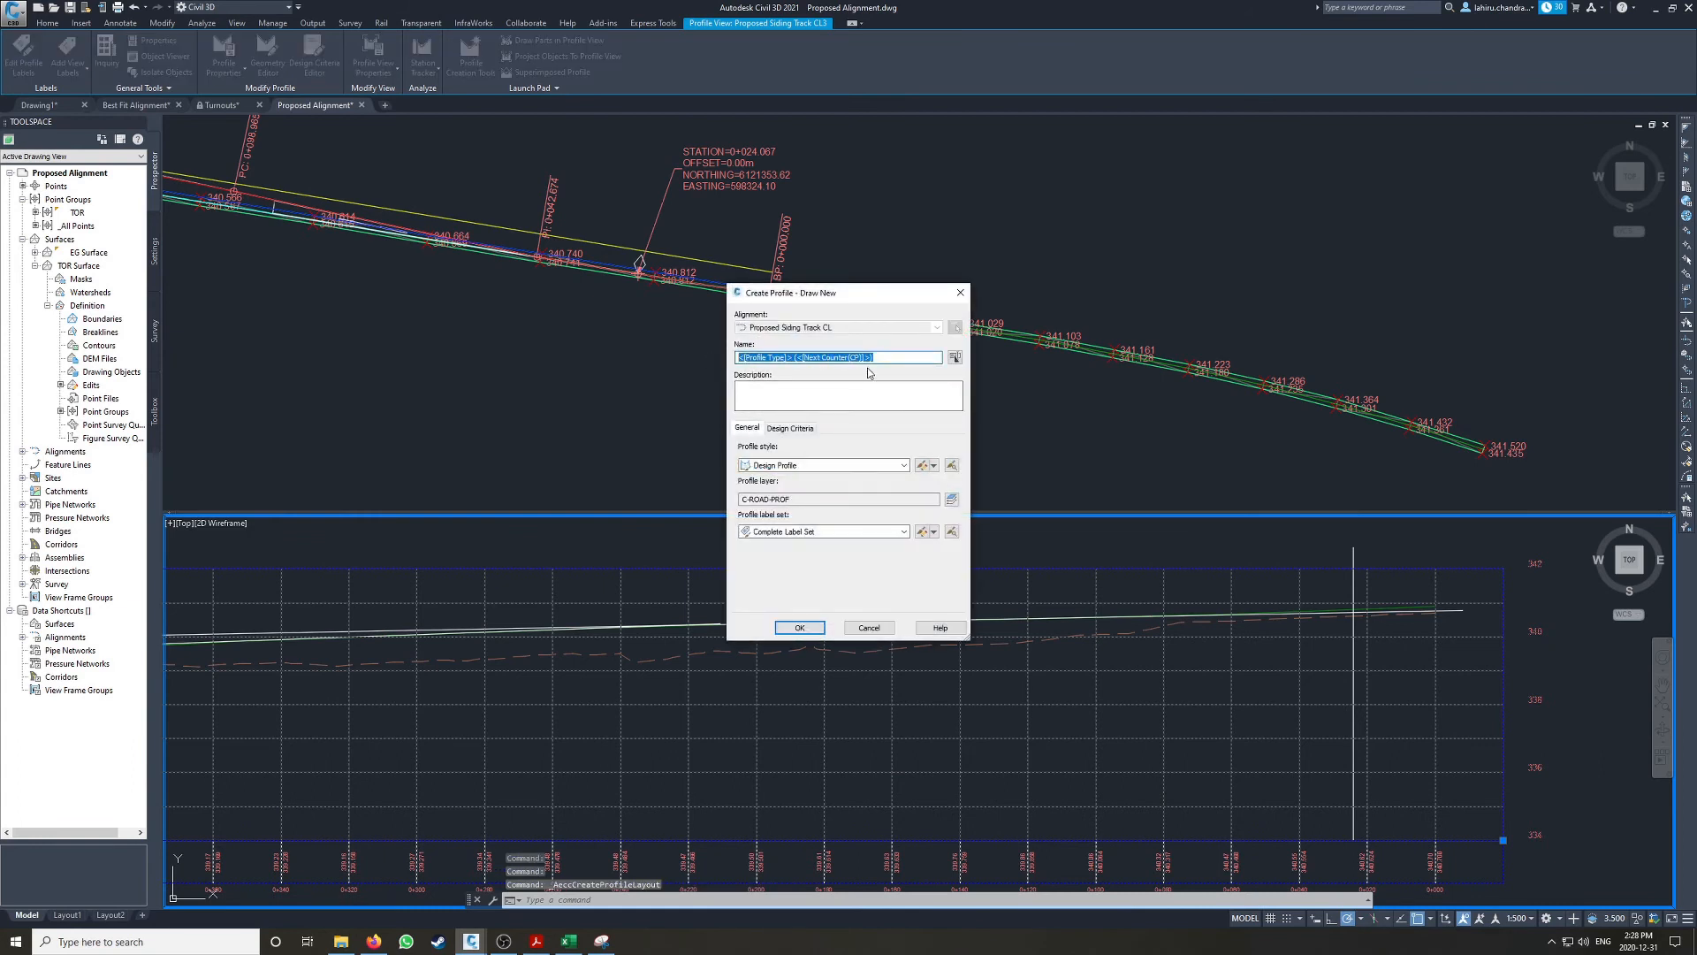
{"action": "type", "text": "Proposed Siding TOR"}
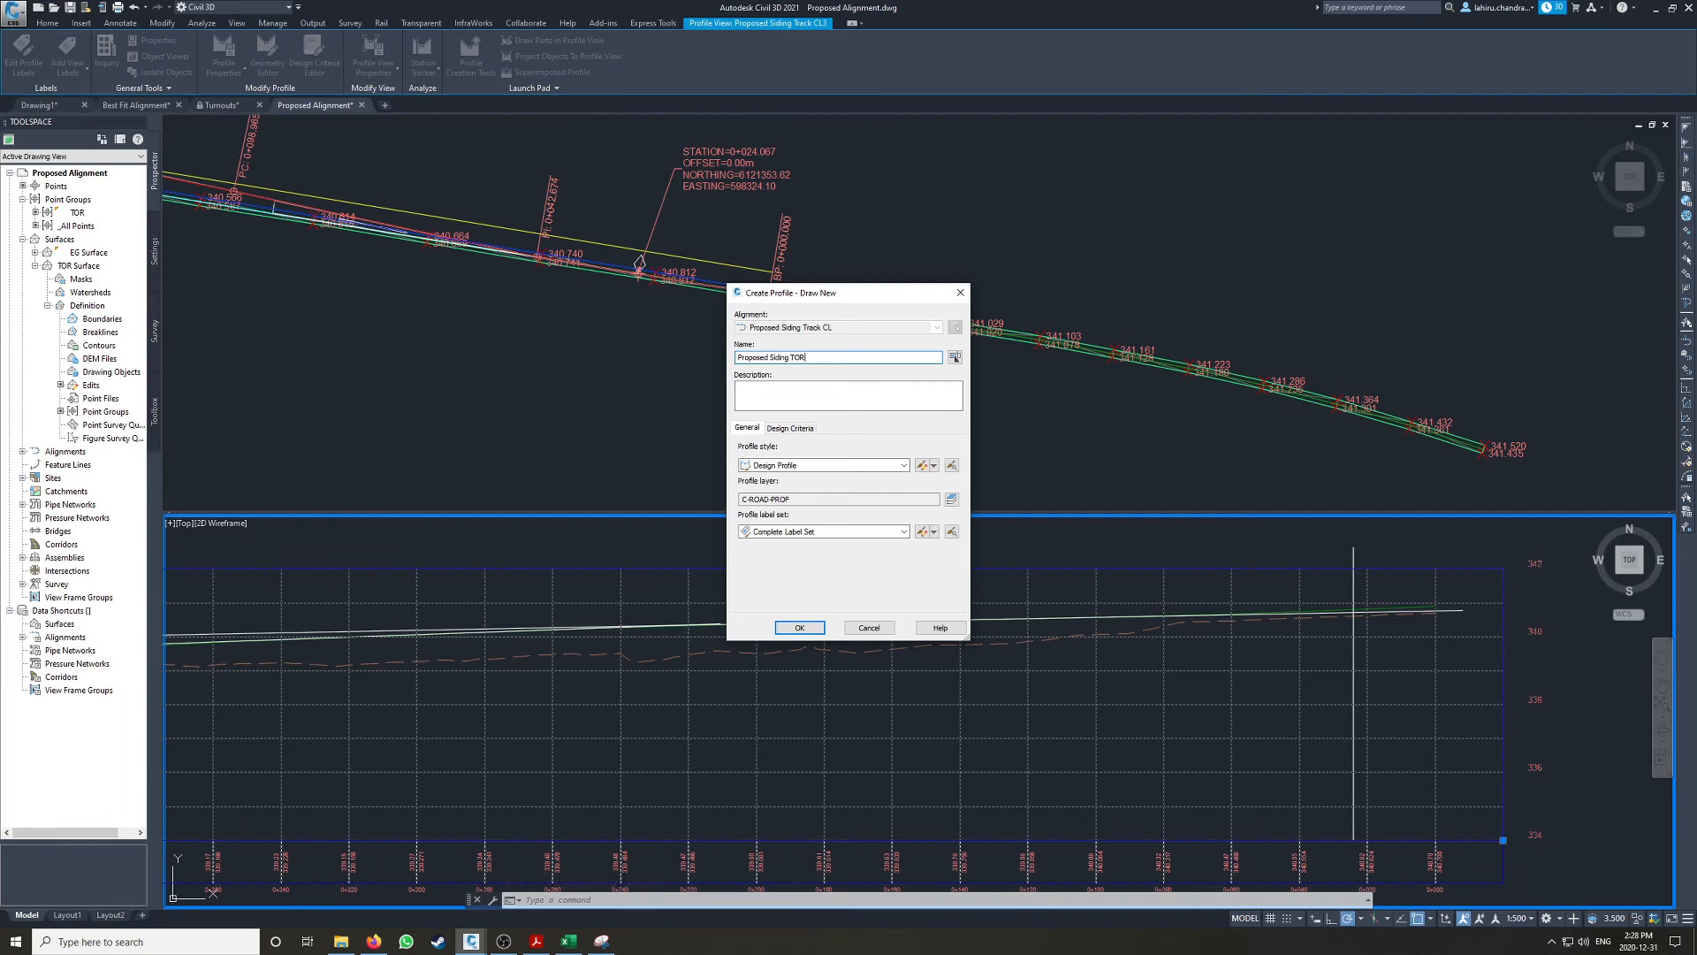
{"action": "left_click", "coordinate": [796, 533]}
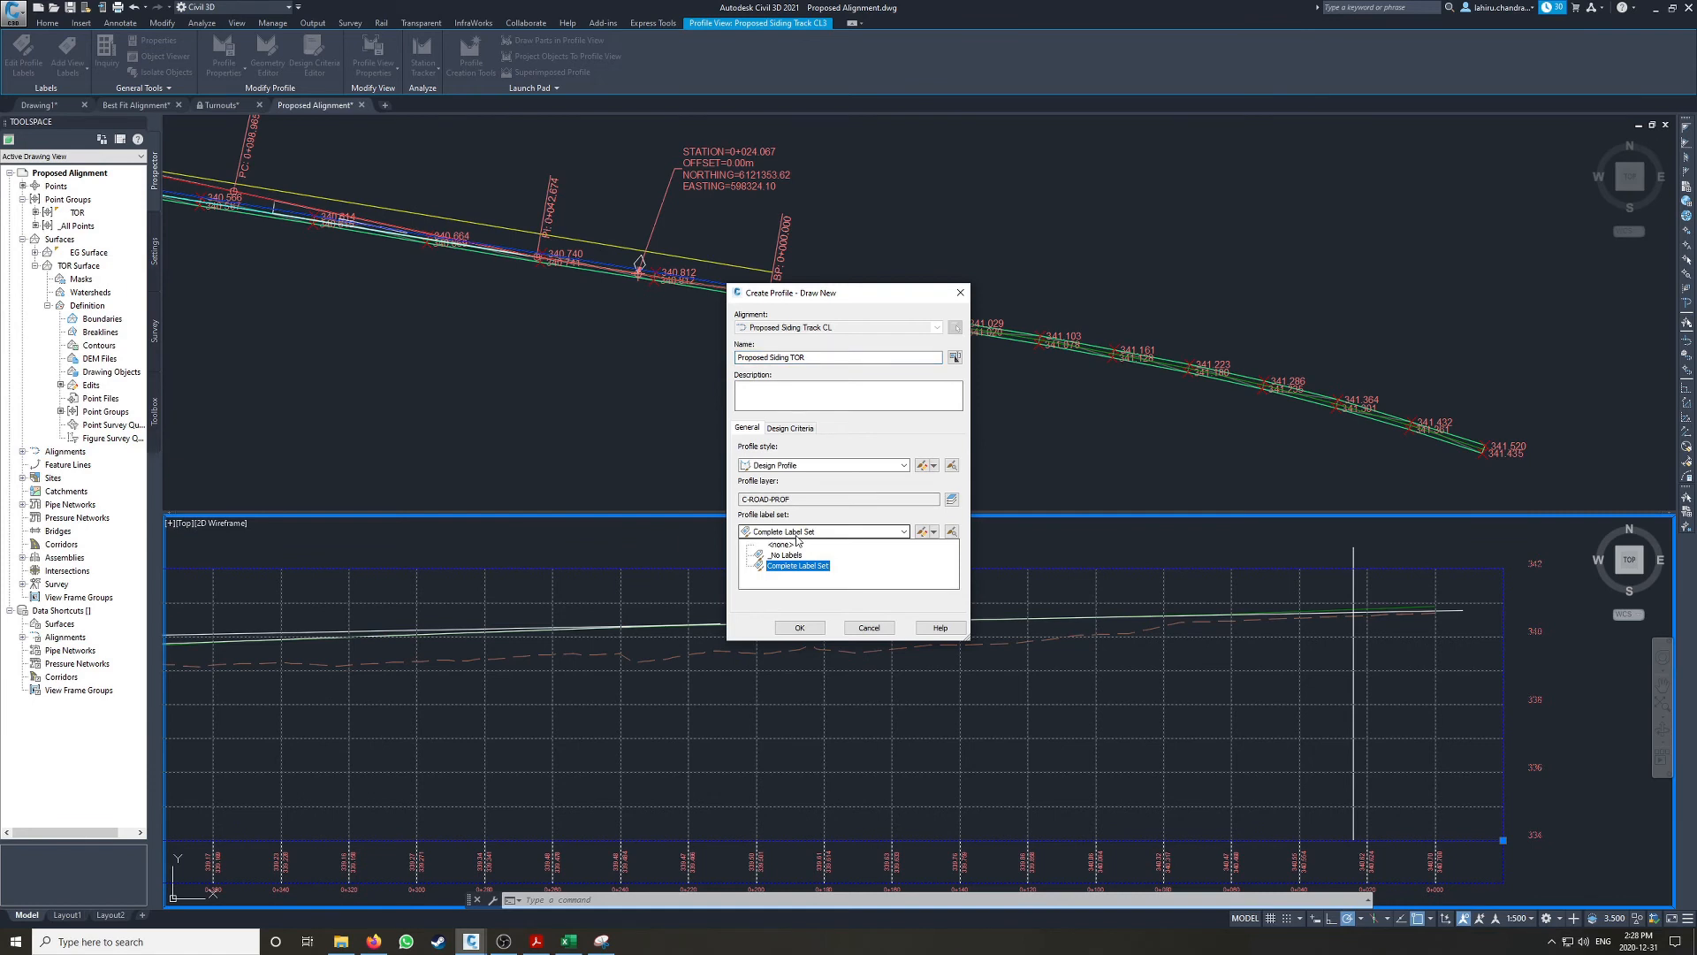
{"action": "left_click", "coordinate": [797, 566]}
{"action": "left_click", "coordinate": [797, 628]}
Step: Draw profile tangents without curves, starting at the first best fit line's higher end
{"action": "left_click_drag", "start_coordinate": [219, 10], "coordinate": [1092, 334]}
{"action": "left_click", "coordinate": [890, 354]}
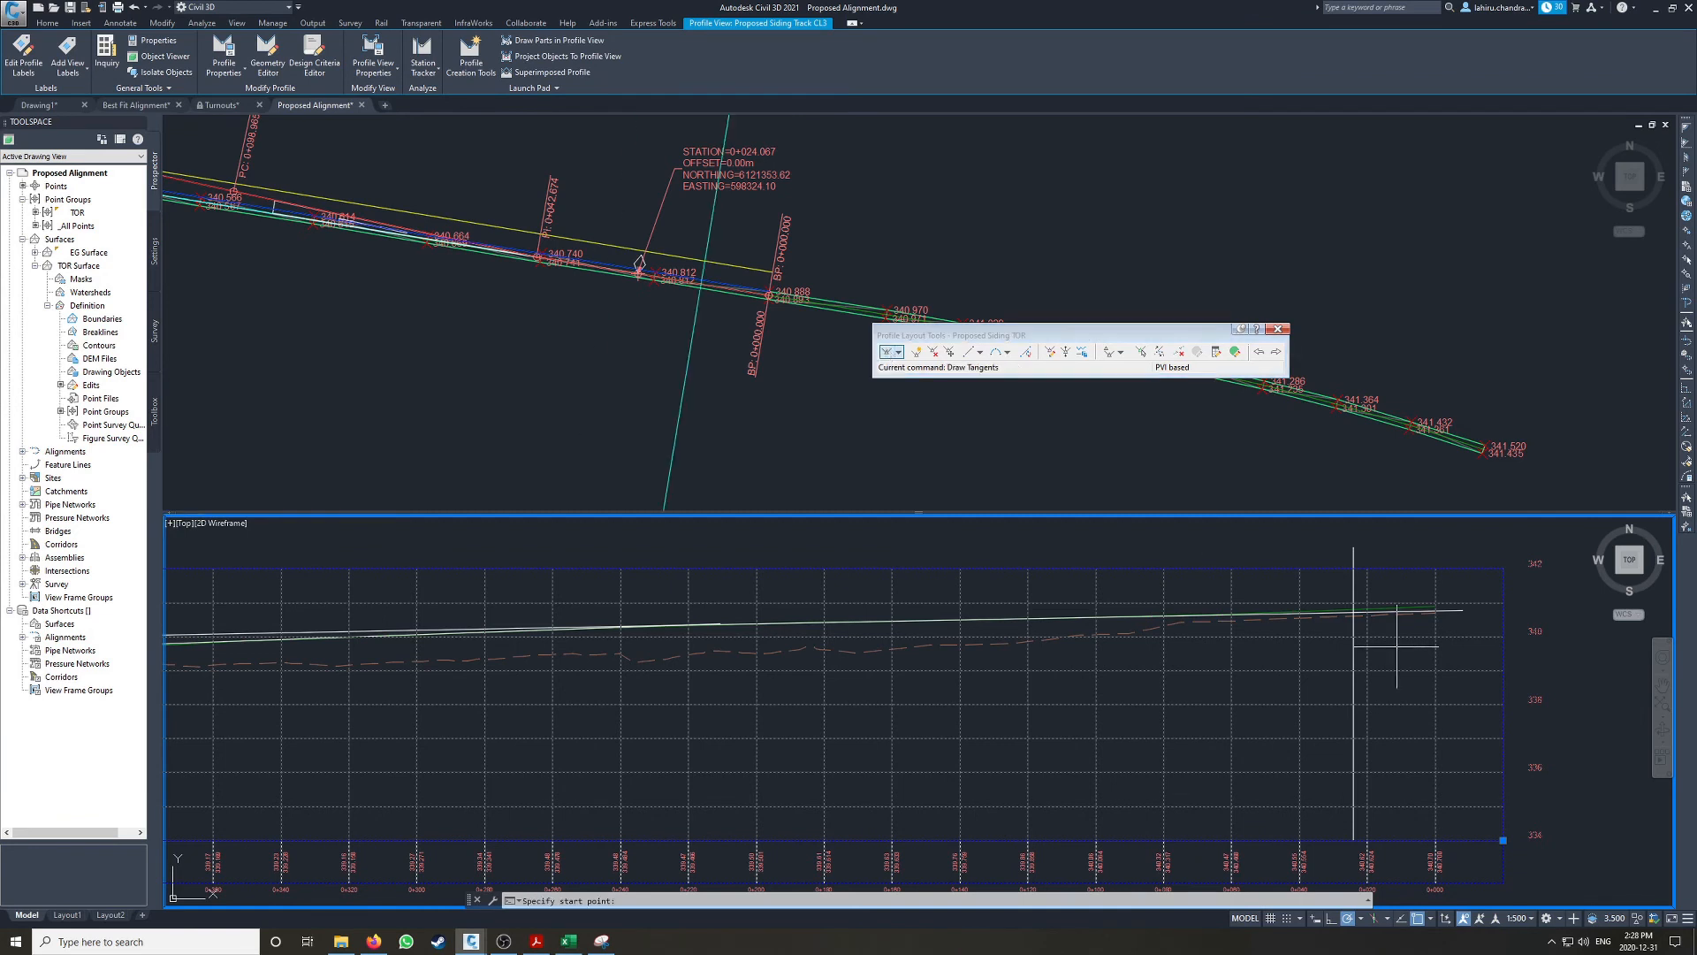
{"action": "scroll", "coordinate": [1364, 609], "scroll_direction": "up", "scroll_amount": 2}
{"action": "scroll", "coordinate": [1208, 622], "scroll_direction": "up", "scroll_amount": 2}
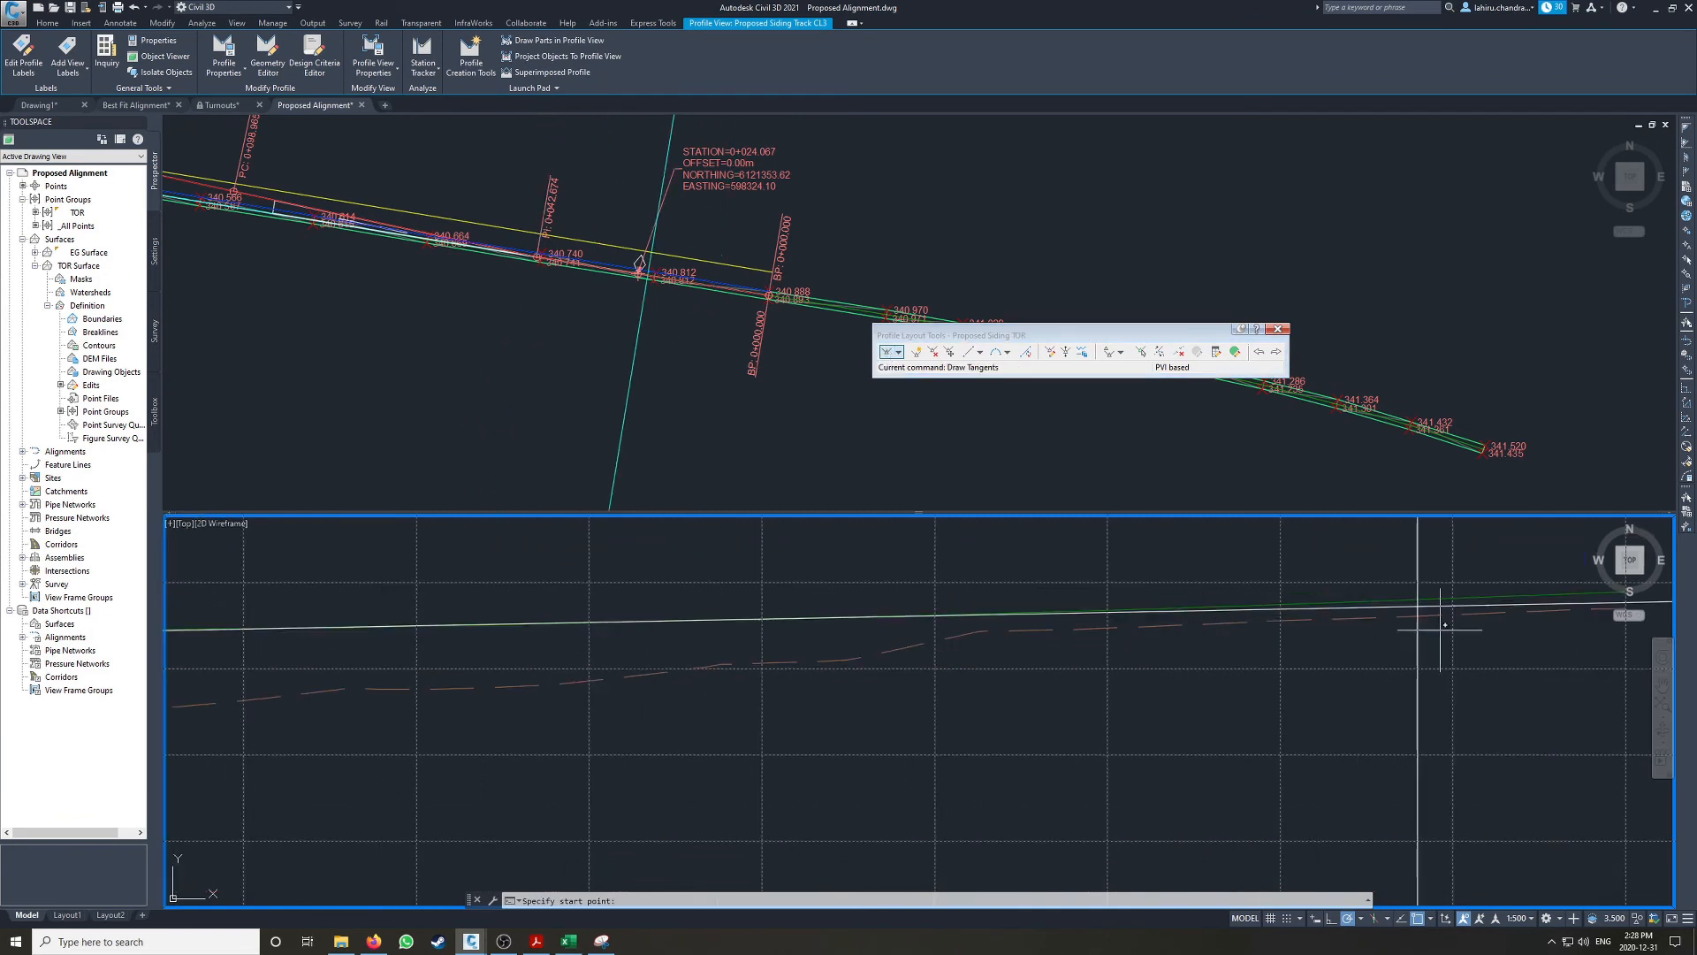
{"action": "scroll", "coordinate": [443, 580], "scroll_direction": "up", "scroll_amount": 2}
Step: Place the next tangent vertex where the first and third best fit lines cross
{"action": "middle_click_drag", "start_coordinate": [442, 583], "coordinate": [1205, 607]}
{"action": "middle_click_drag", "start_coordinate": [741, 645], "coordinate": [921, 645]}
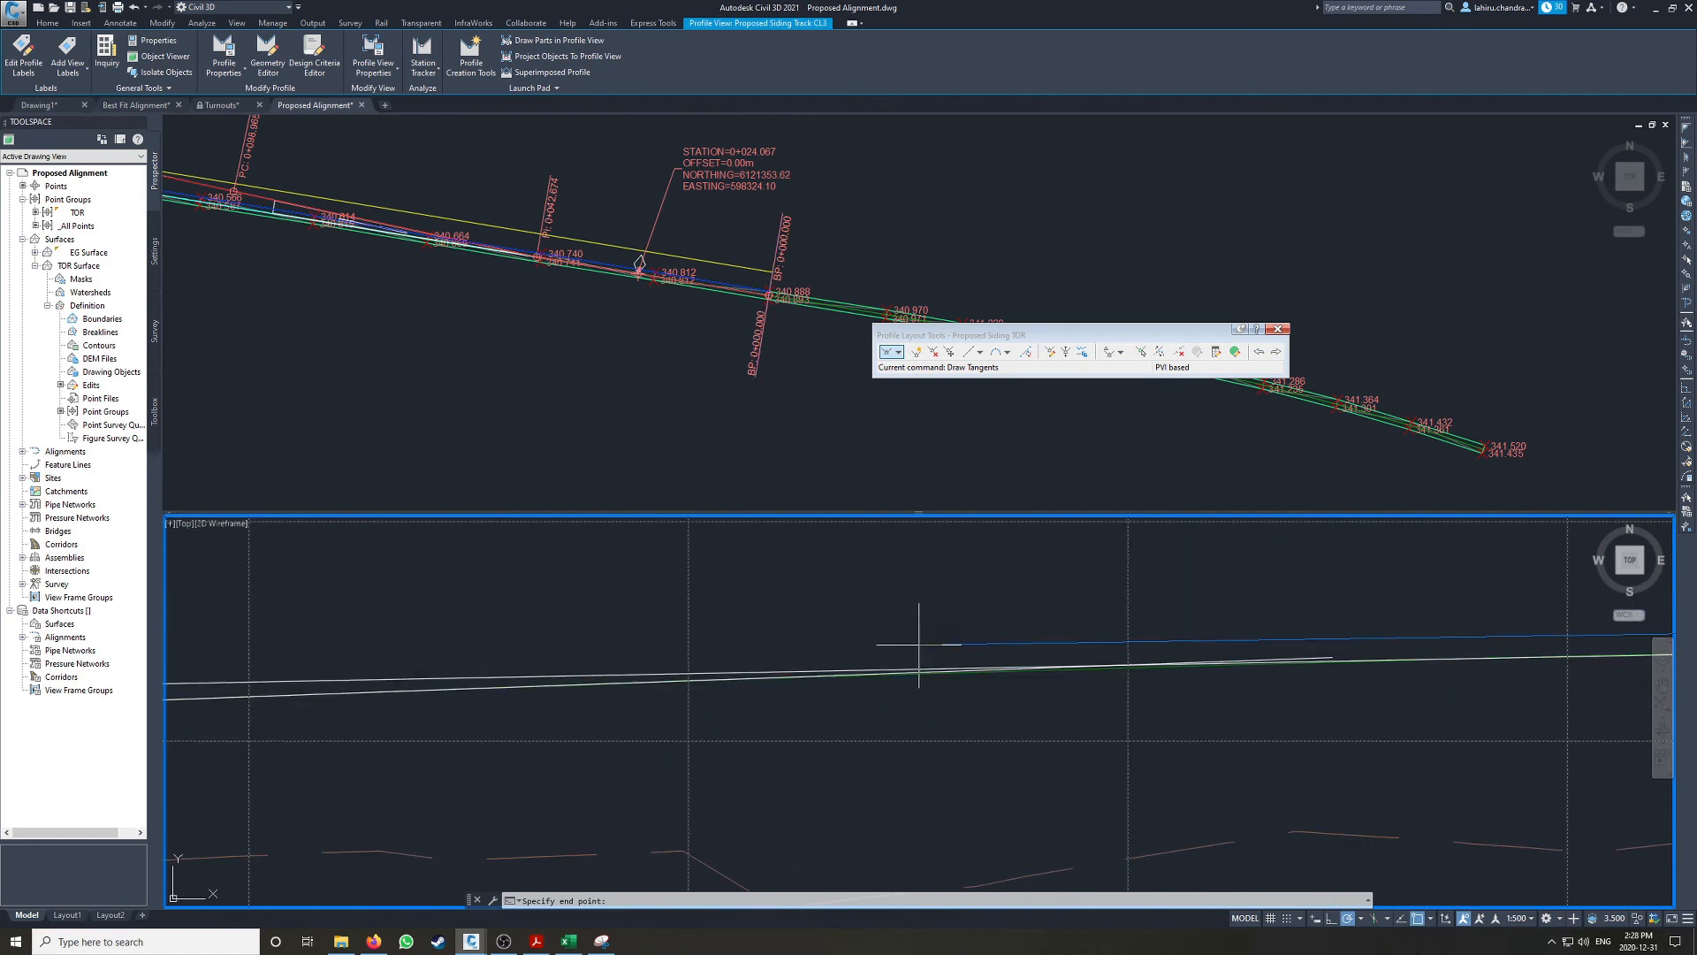
{"action": "scroll", "coordinate": [1084, 674], "scroll_direction": "up", "scroll_amount": 1}
{"action": "right_click", "coordinate": [1167, 646], "text": "shift"}
{"action": "key", "text": "x"}
{"action": "left_click", "coordinate": [1141, 642]}
Step: Continue the tangents to the crossing of the third and fourth best fit lines
{"action": "scroll", "coordinate": [633, 670], "scroll_direction": "down", "scroll_amount": 5}
{"action": "middle_click_drag", "start_coordinate": [623, 678], "coordinate": [1315, 667]}
{"action": "middle_click_drag", "start_coordinate": [702, 682], "coordinate": [1188, 651]}
{"action": "scroll", "coordinate": [688, 652], "scroll_direction": "down", "scroll_amount": 4}
{"action": "scroll", "coordinate": [493, 681], "scroll_direction": "up", "scroll_amount": 3}
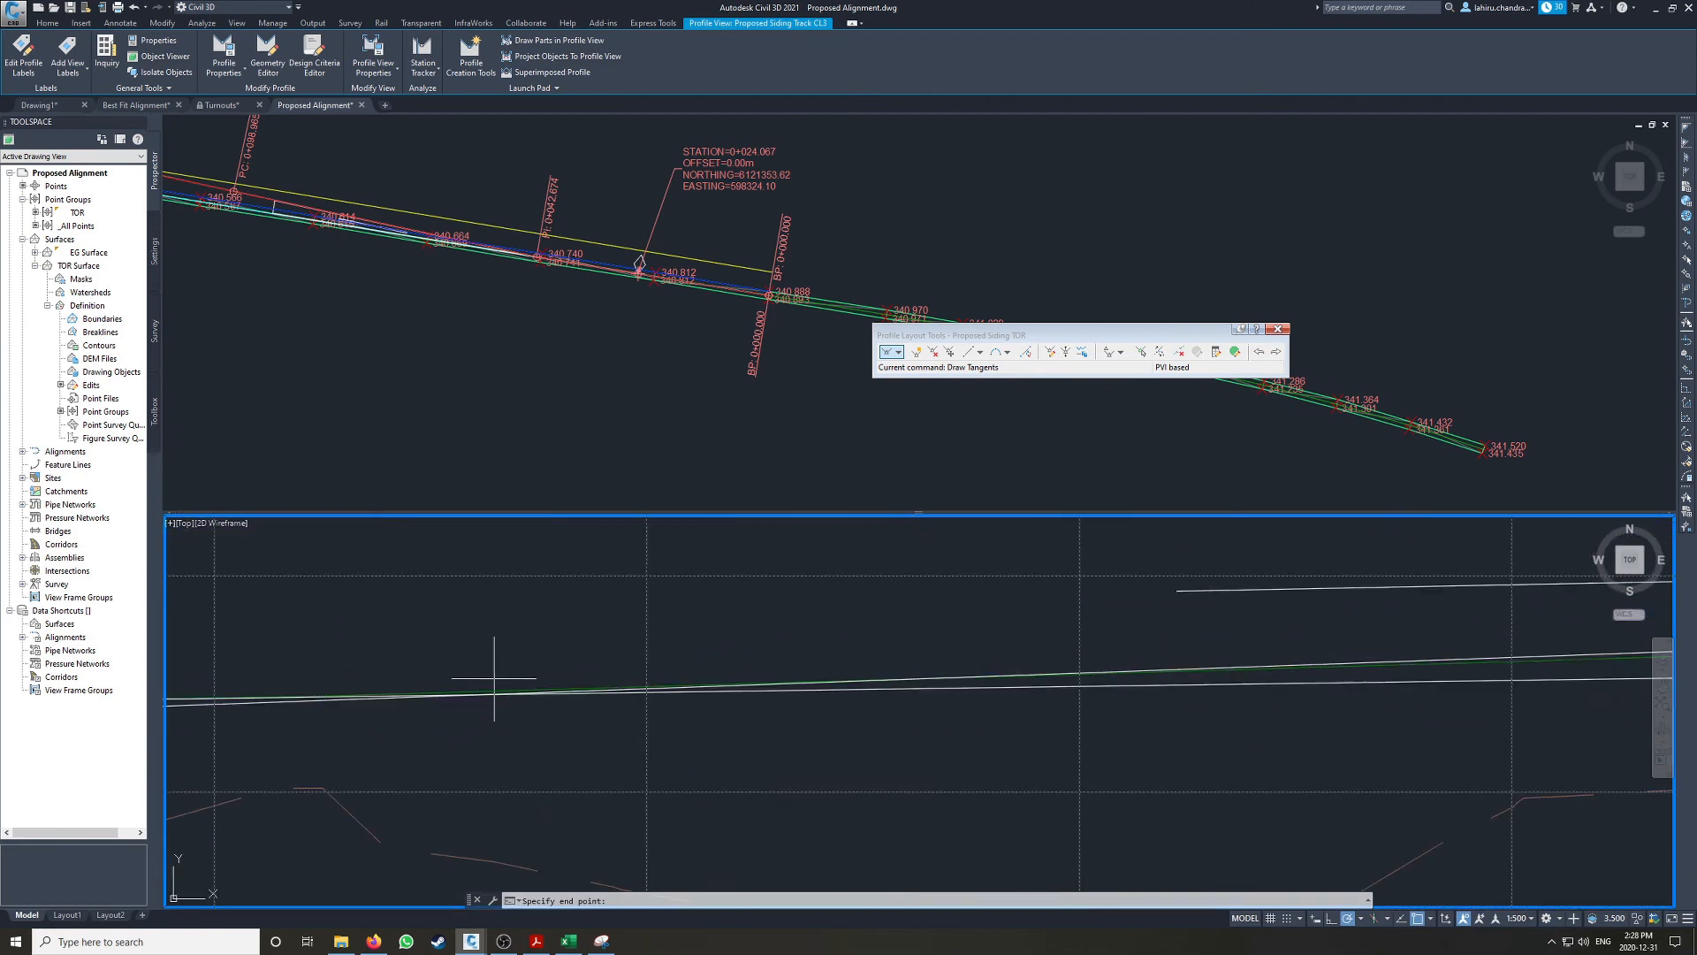
{"action": "scroll", "coordinate": [478, 634], "scroll_direction": "down", "scroll_amount": 4}
Step: End the tangents at the fourth best fit line's lower end and finish the profile layout
{"action": "middle_click_drag", "start_coordinate": [478, 634], "coordinate": [1016, 633]}
{"action": "scroll", "coordinate": [584, 644], "scroll_direction": "down", "scroll_amount": 2}
{"action": "scroll", "coordinate": [400, 660], "scroll_direction": "up", "scroll_amount": 5}
{"action": "scroll", "coordinate": [466, 650], "scroll_direction": "up", "scroll_amount": 3}
{"action": "left_click", "coordinate": [466, 649]}
{"action": "scroll", "coordinate": [398, 613], "scroll_direction": "down", "scroll_amount": 4}
{"action": "scroll", "coordinate": [384, 625], "scroll_direction": "down", "scroll_amount": 2}
{"action": "key", "text": "Return"}
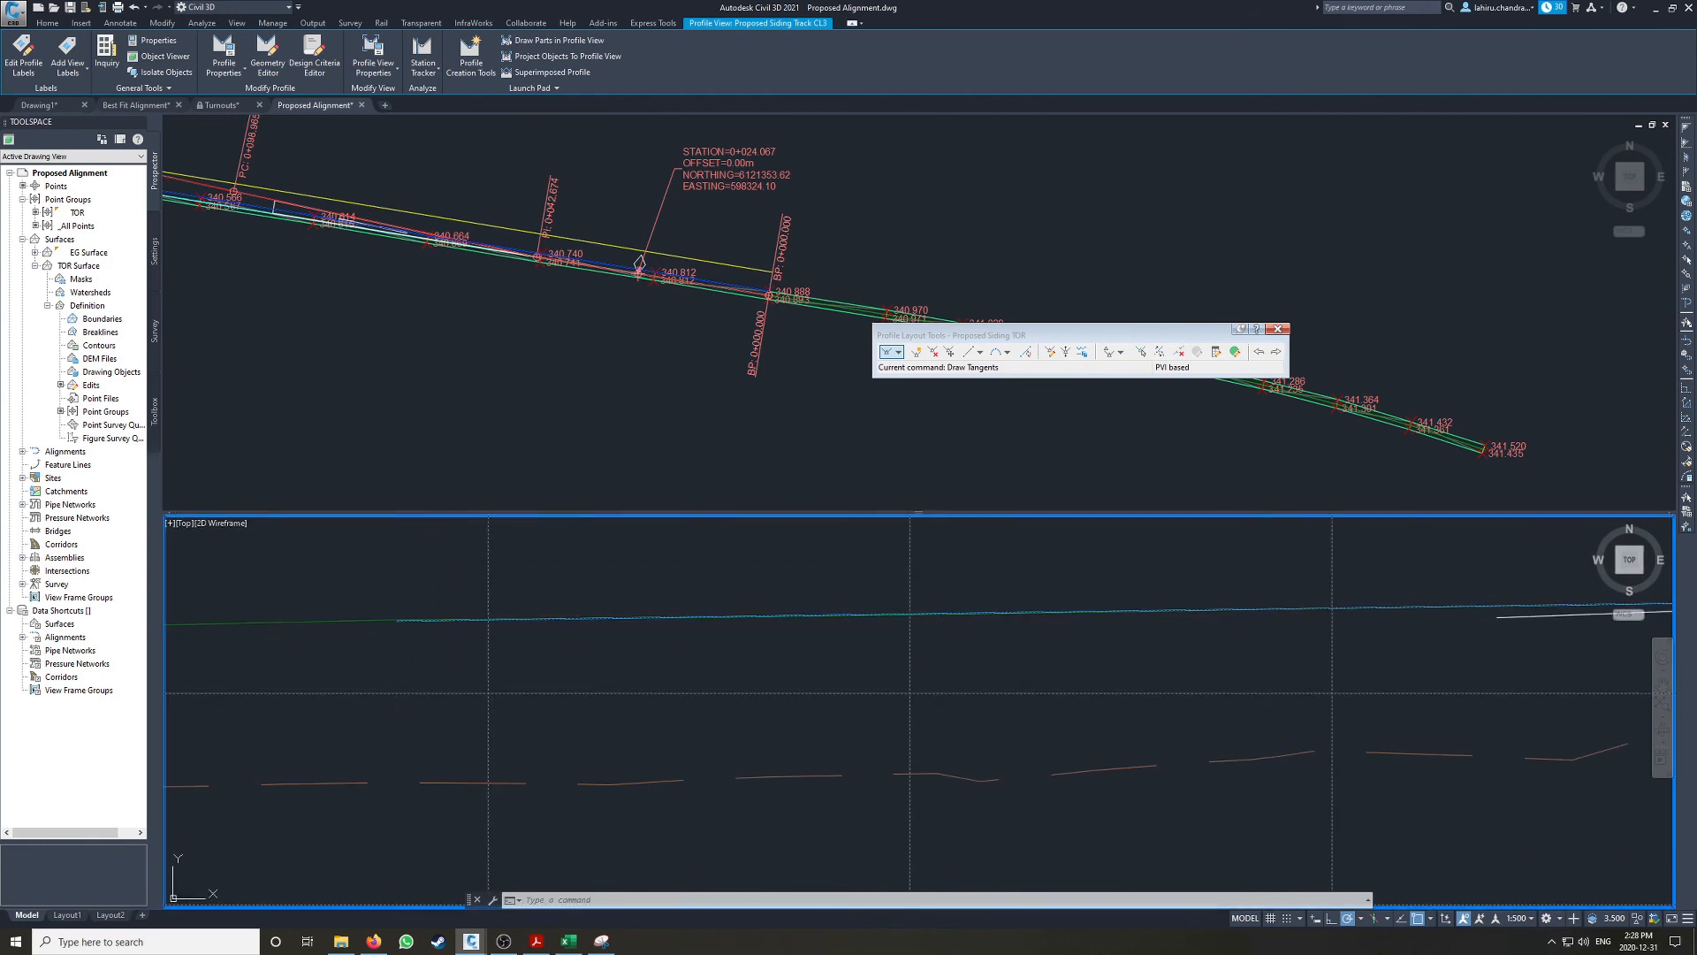
{"action": "scroll", "coordinate": [1116, 583], "scroll_direction": "down", "scroll_amount": 5}
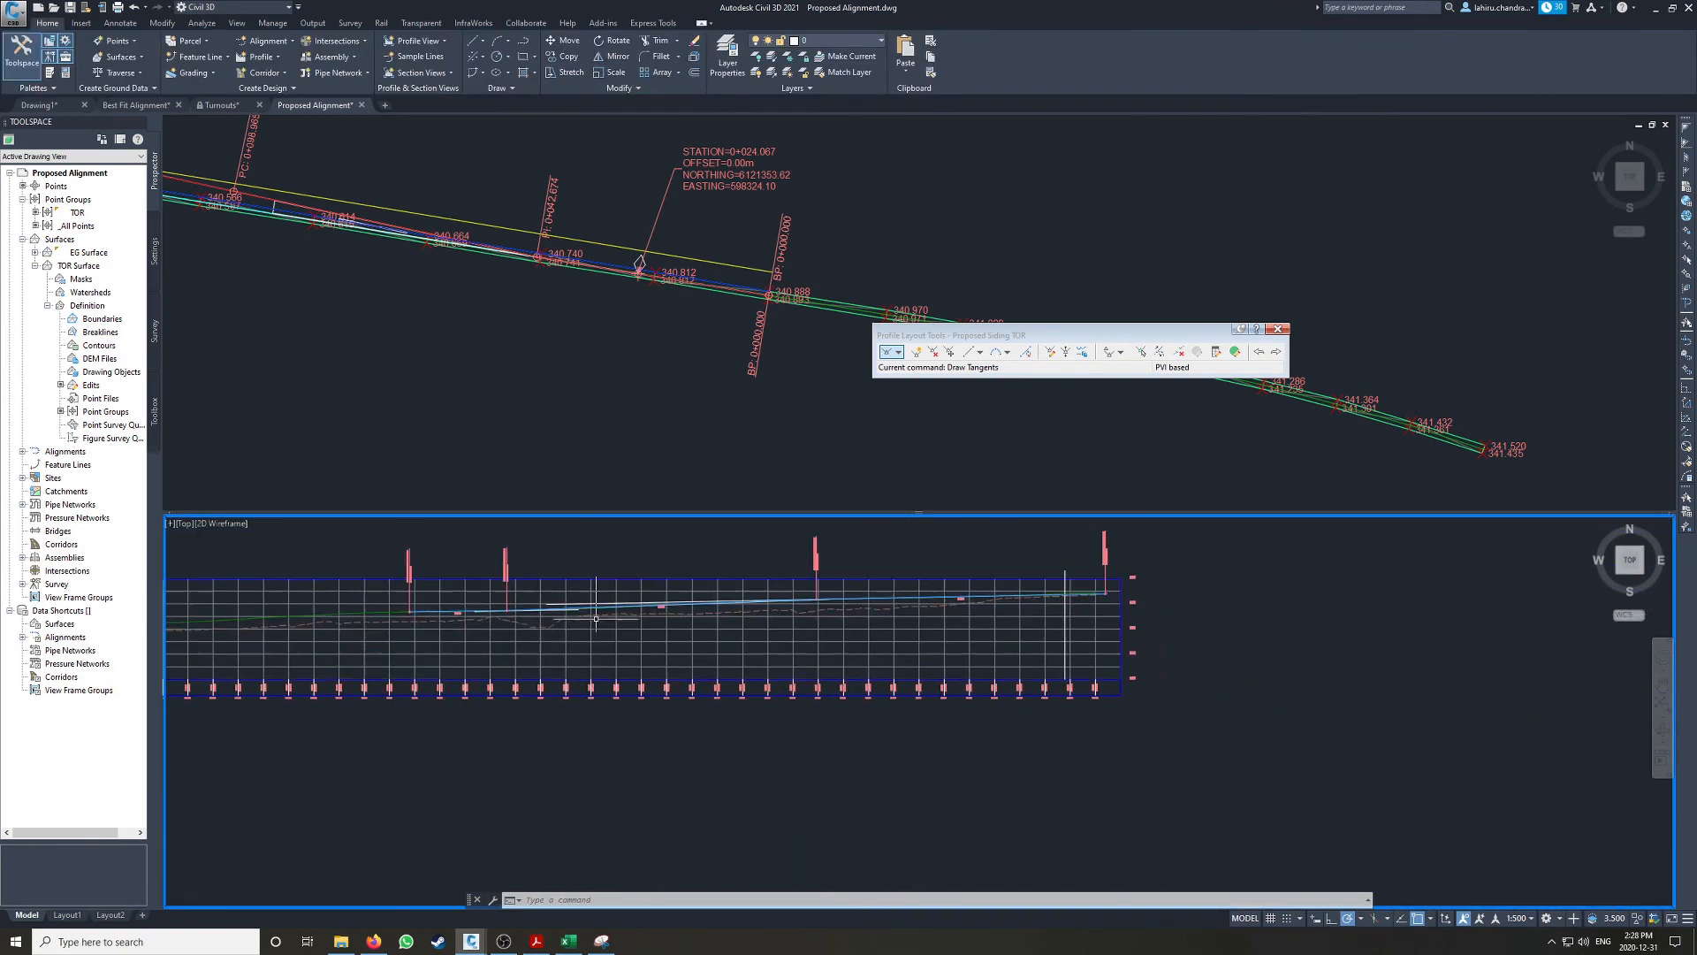
Step: Examine how the Proposed Siding TOR tangents meet at the grade break nearer the profile's higher end
{"action": "scroll", "coordinate": [1115, 583], "scroll_direction": "up", "scroll_amount": 4}
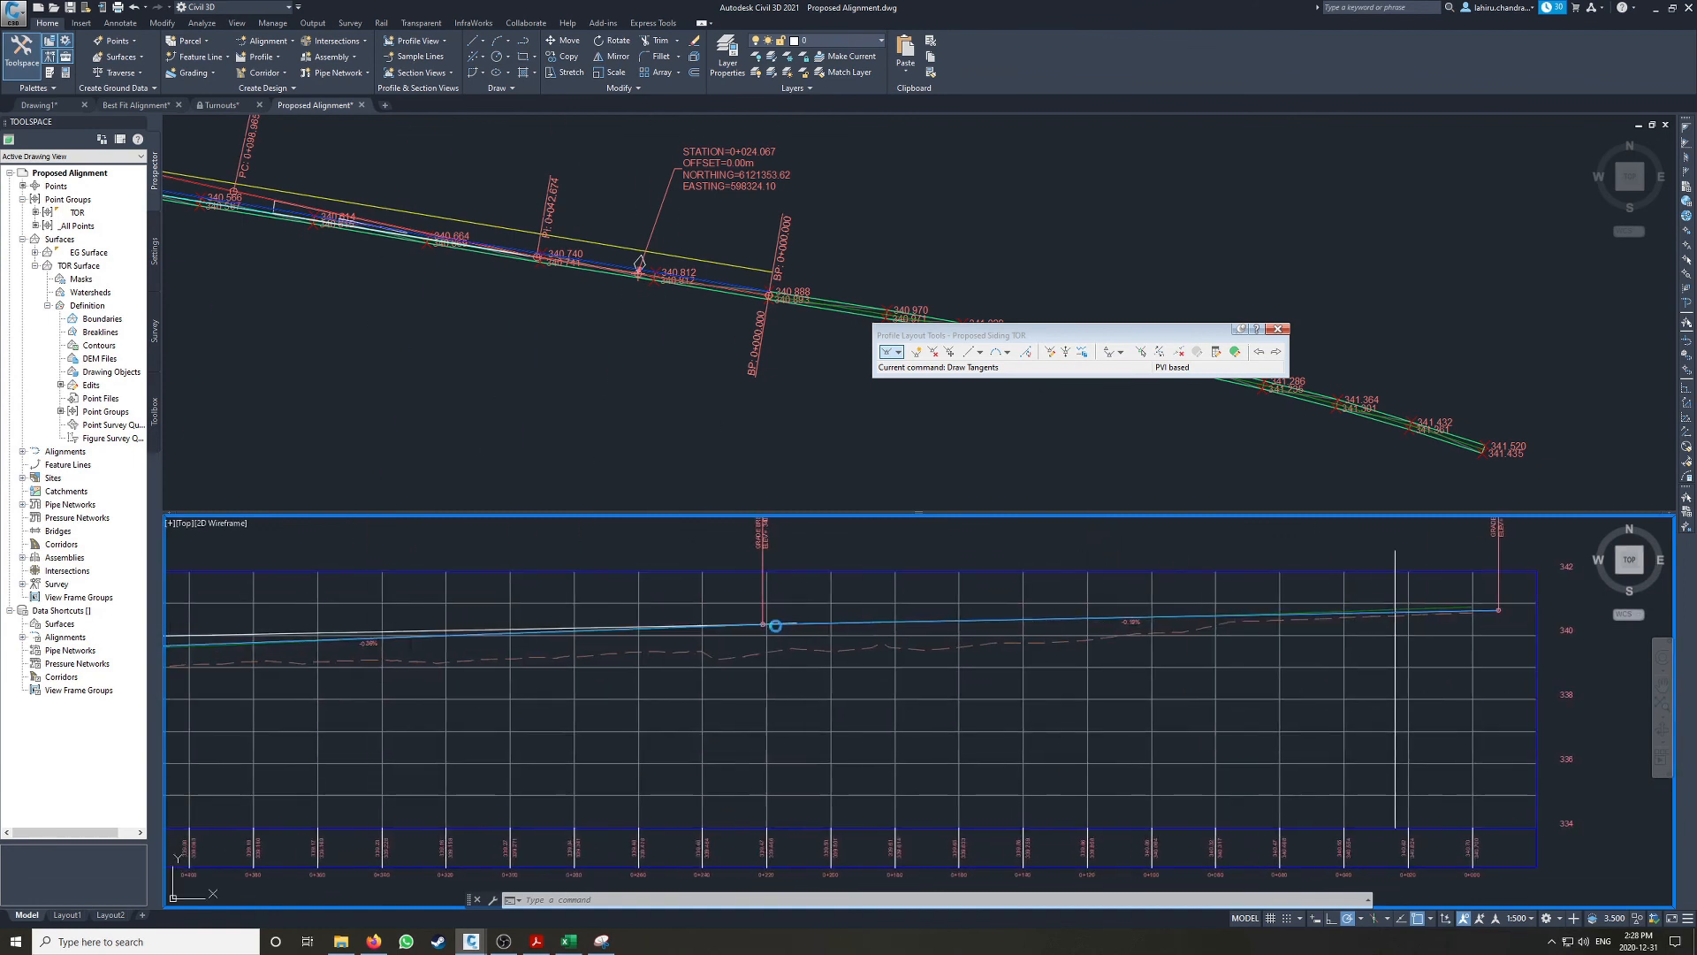
{"action": "scroll", "coordinate": [775, 625], "scroll_direction": "up", "scroll_amount": 3}
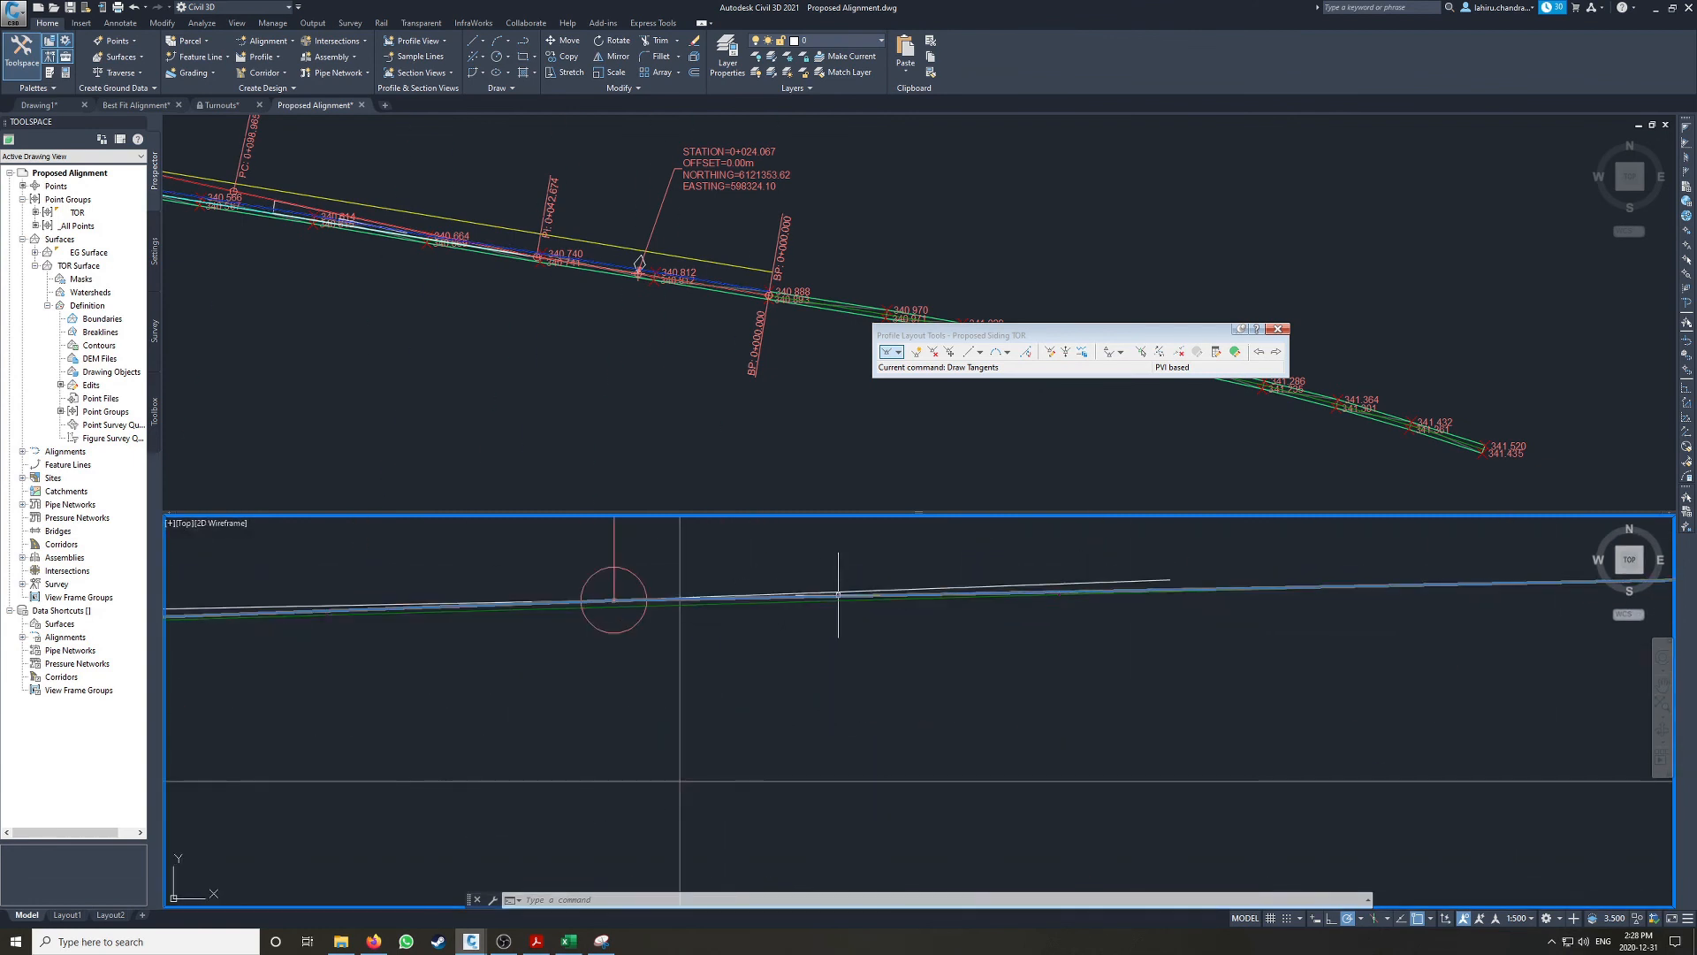
{"action": "left_click", "coordinate": [838, 593]}
{"action": "scroll", "coordinate": [649, 591], "scroll_direction": "down", "scroll_amount": 3}
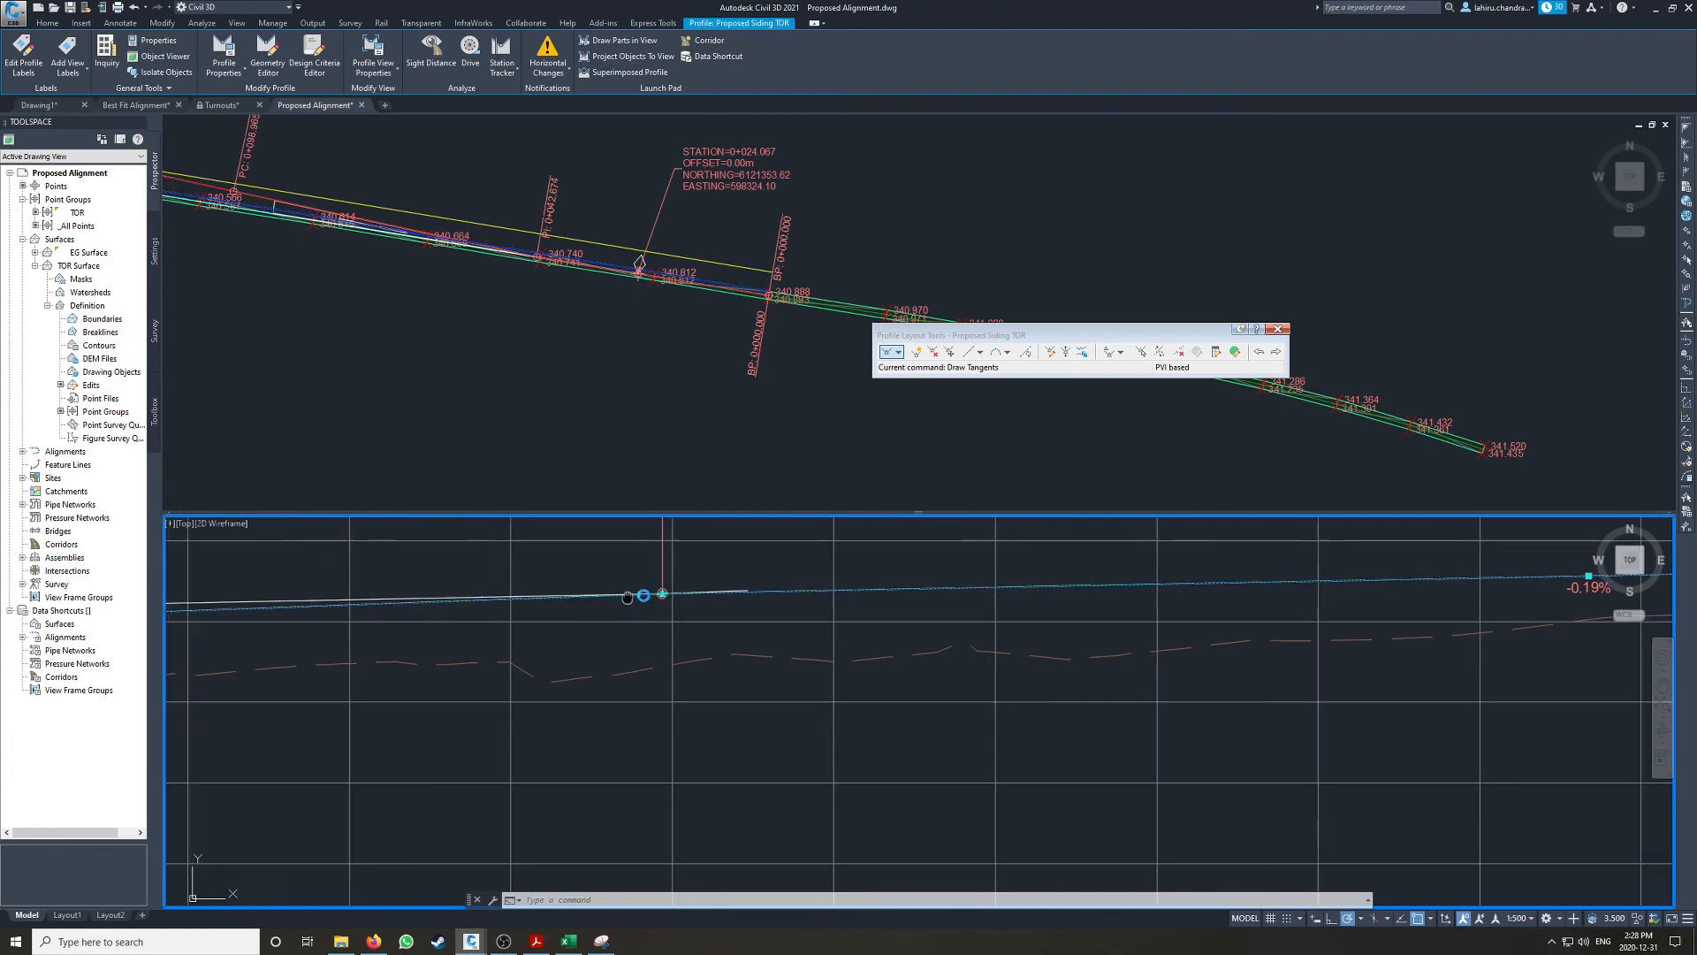
{"action": "middle_click_drag", "start_coordinate": [646, 594], "coordinate": [858, 593]}
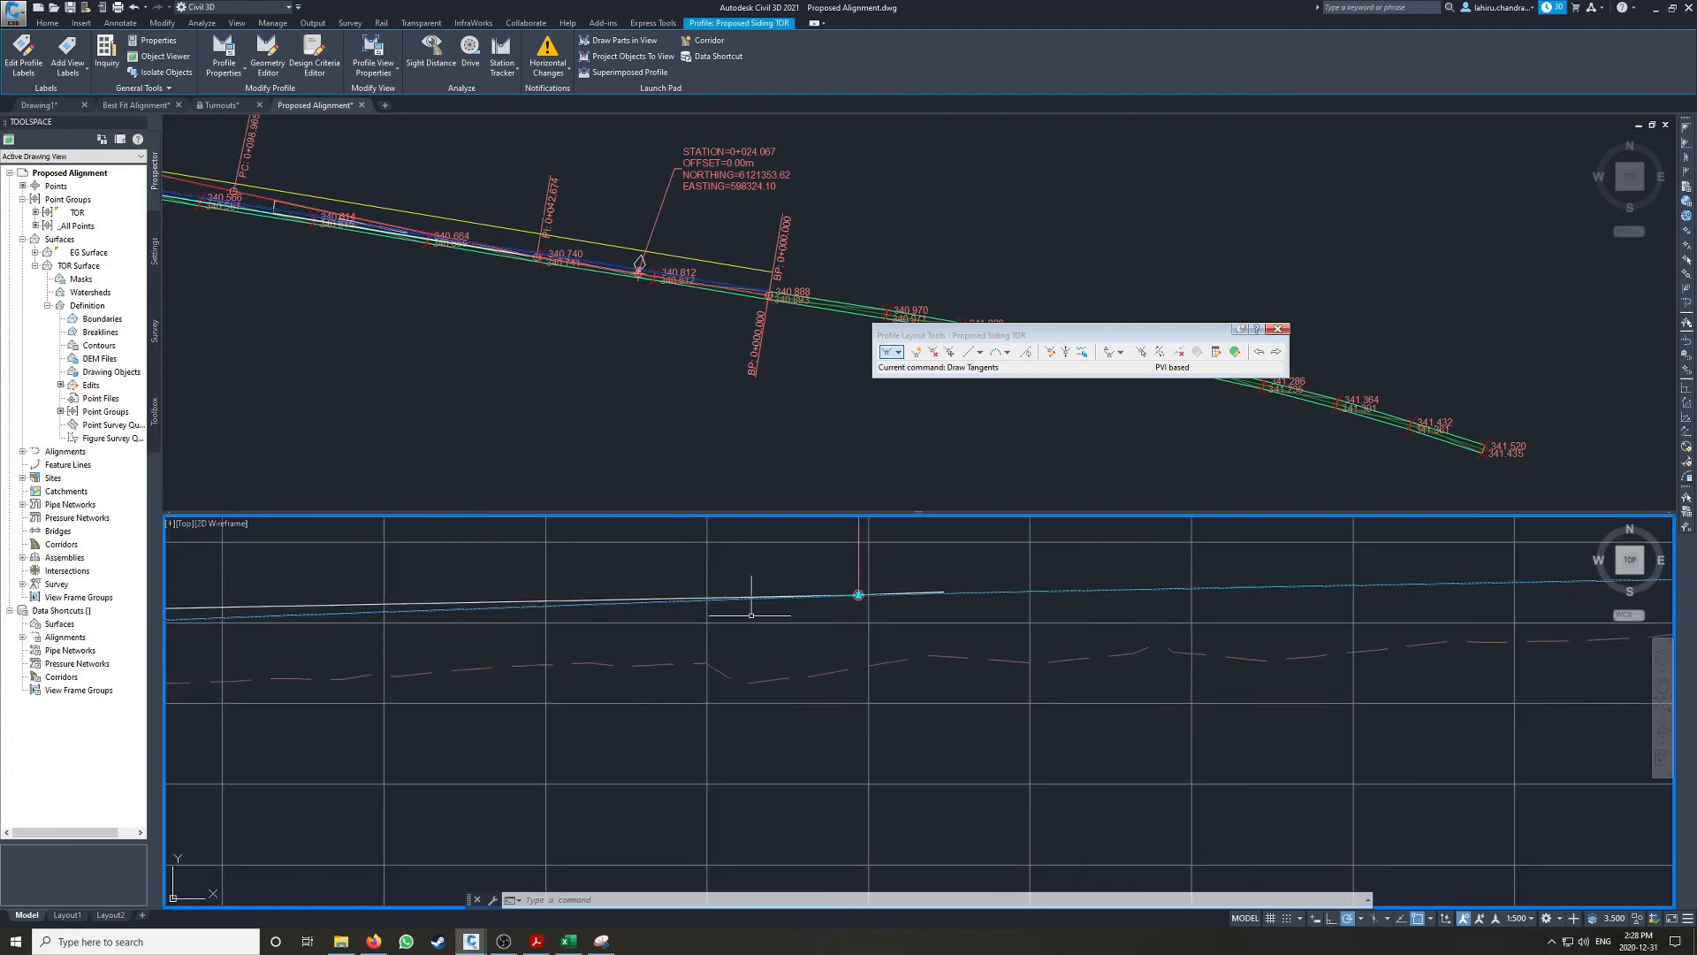
{"action": "scroll", "coordinate": [707, 599], "scroll_direction": "down", "scroll_amount": 2}
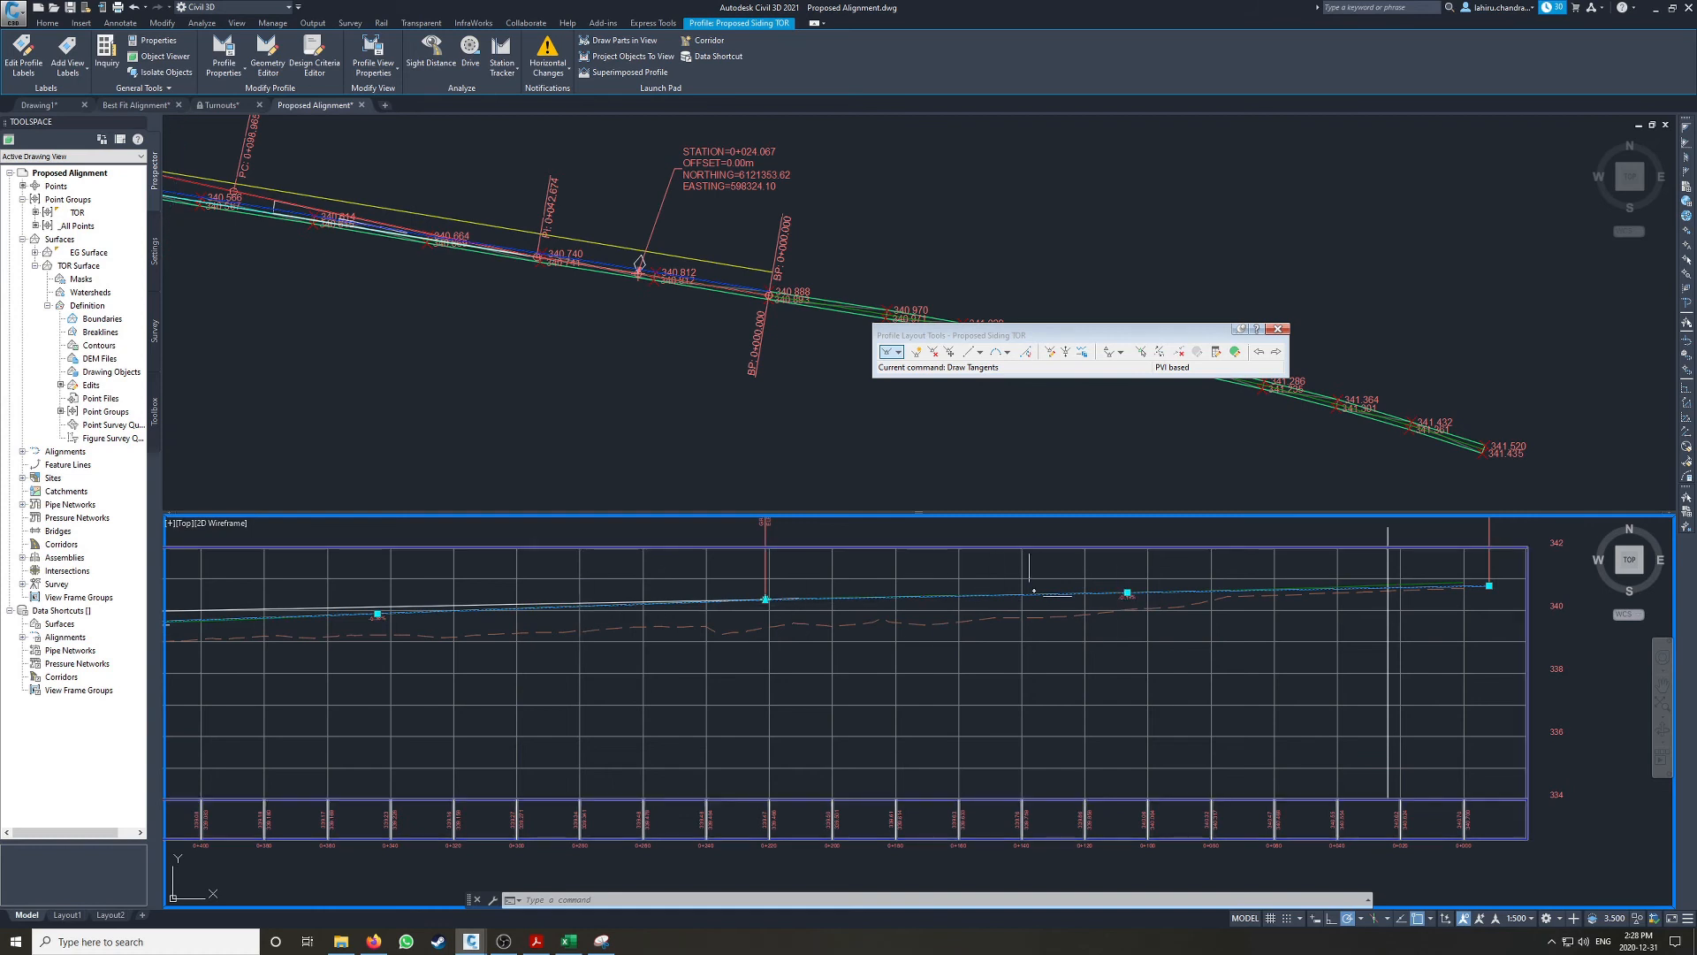
{"action": "middle_click_drag", "start_coordinate": [759, 604], "coordinate": [756, 676]}
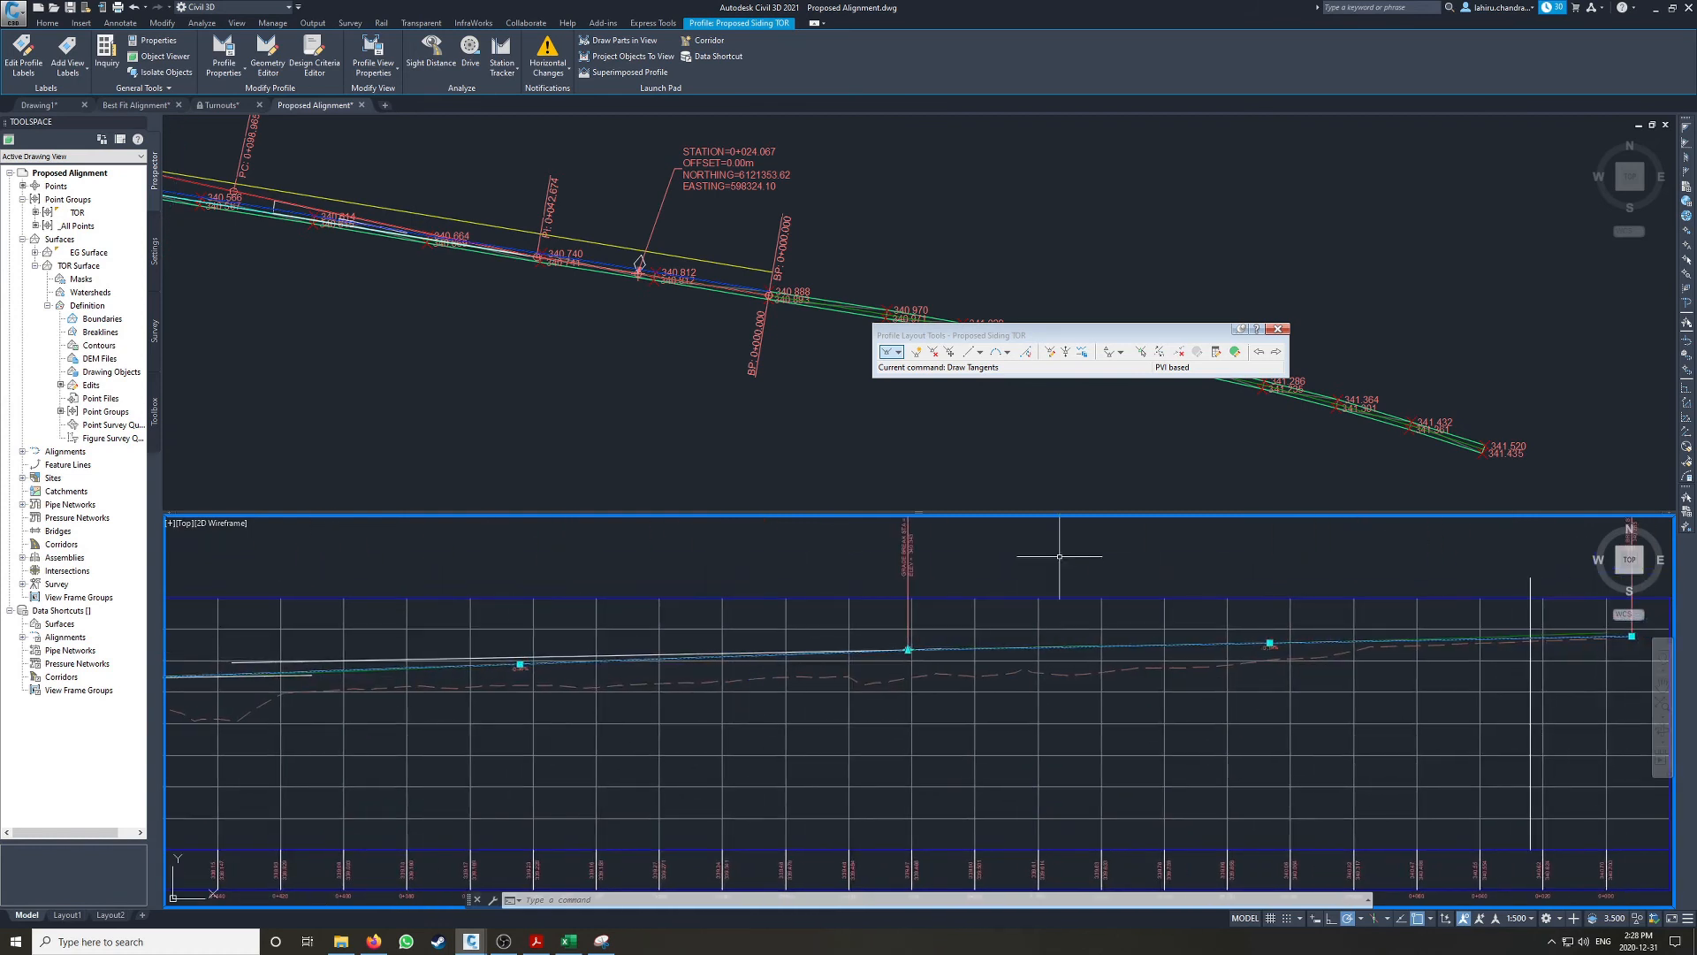
Step: Add a 60 m free parabolic vertical curve between the two tangents meeting at the grade break nearer the higher end
{"action": "left_click", "coordinate": [1008, 351]}
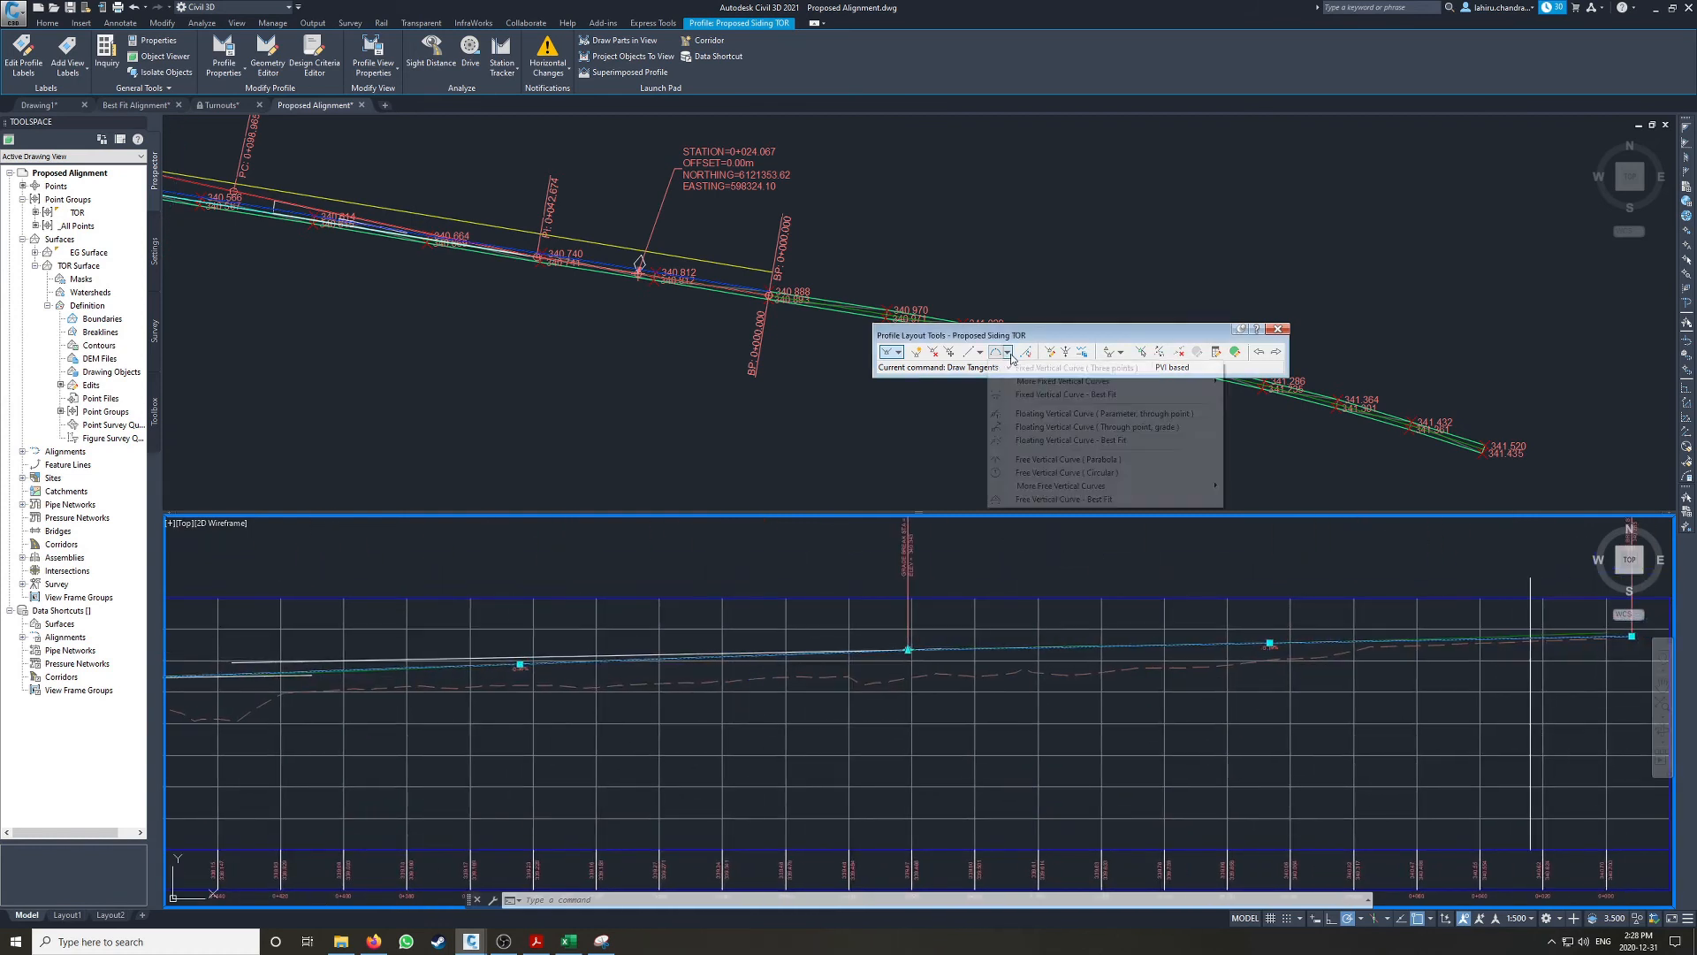
{"action": "left_click", "coordinate": [1048, 459]}
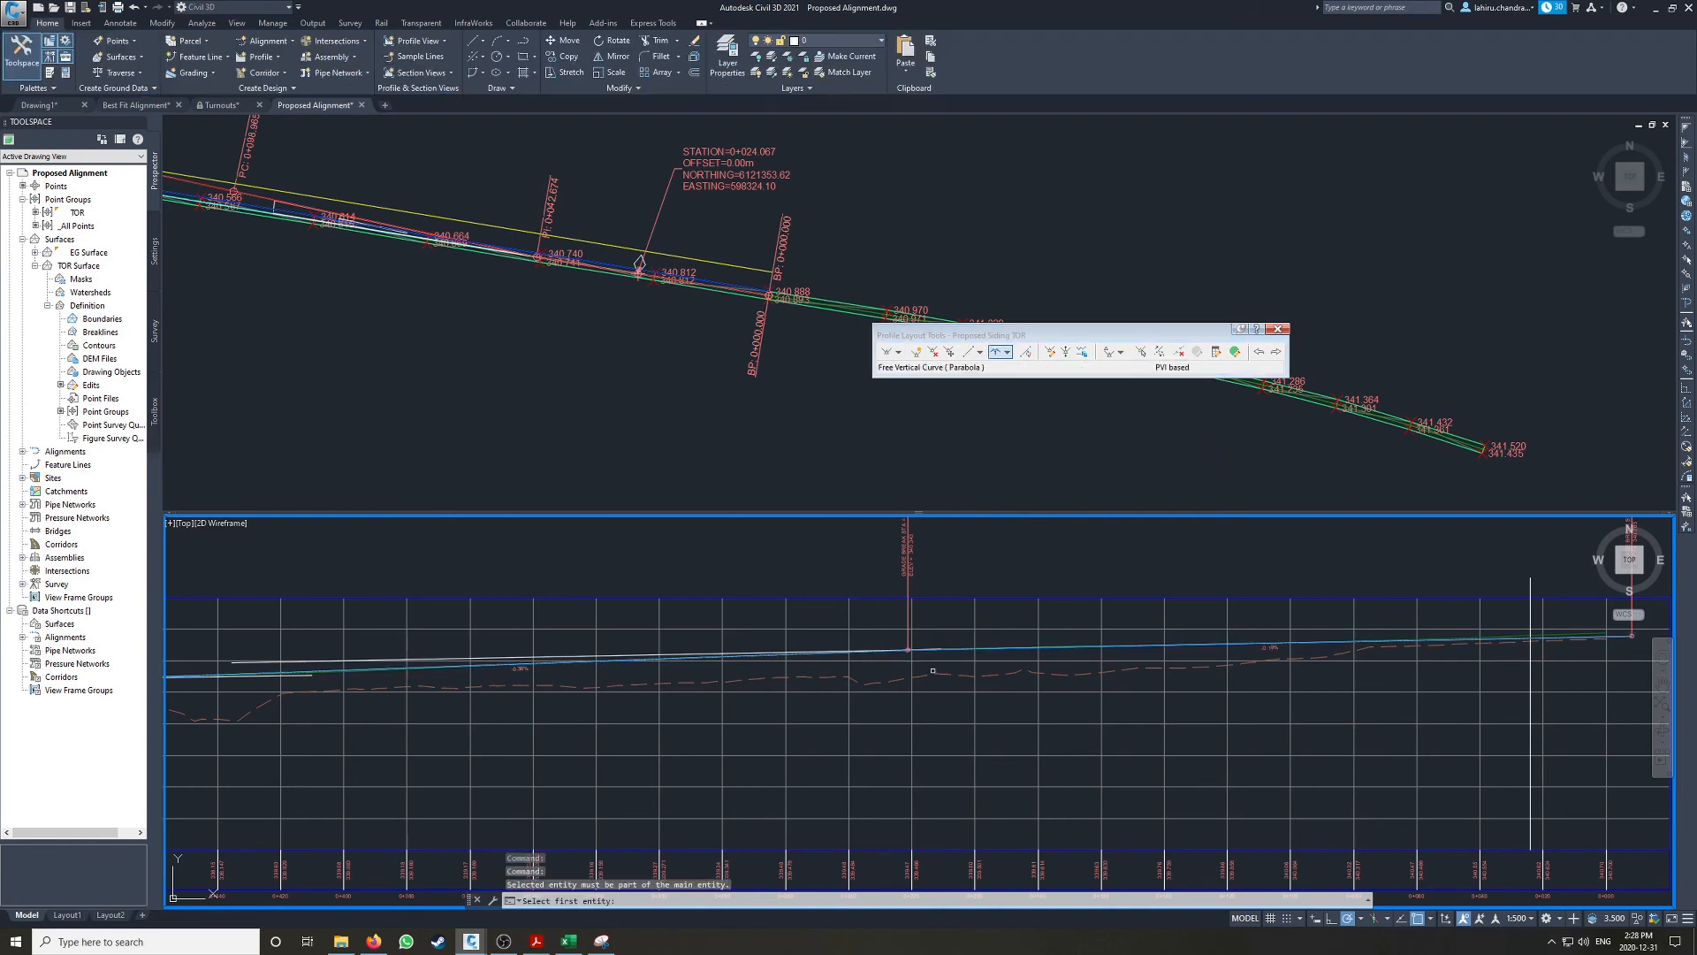
{"action": "scroll", "coordinate": [778, 557], "scroll_direction": "up", "scroll_amount": 5}
{"action": "middle_click_drag", "start_coordinate": [783, 554], "coordinate": [803, 603]}
{"action": "left_click", "coordinate": [971, 583]}
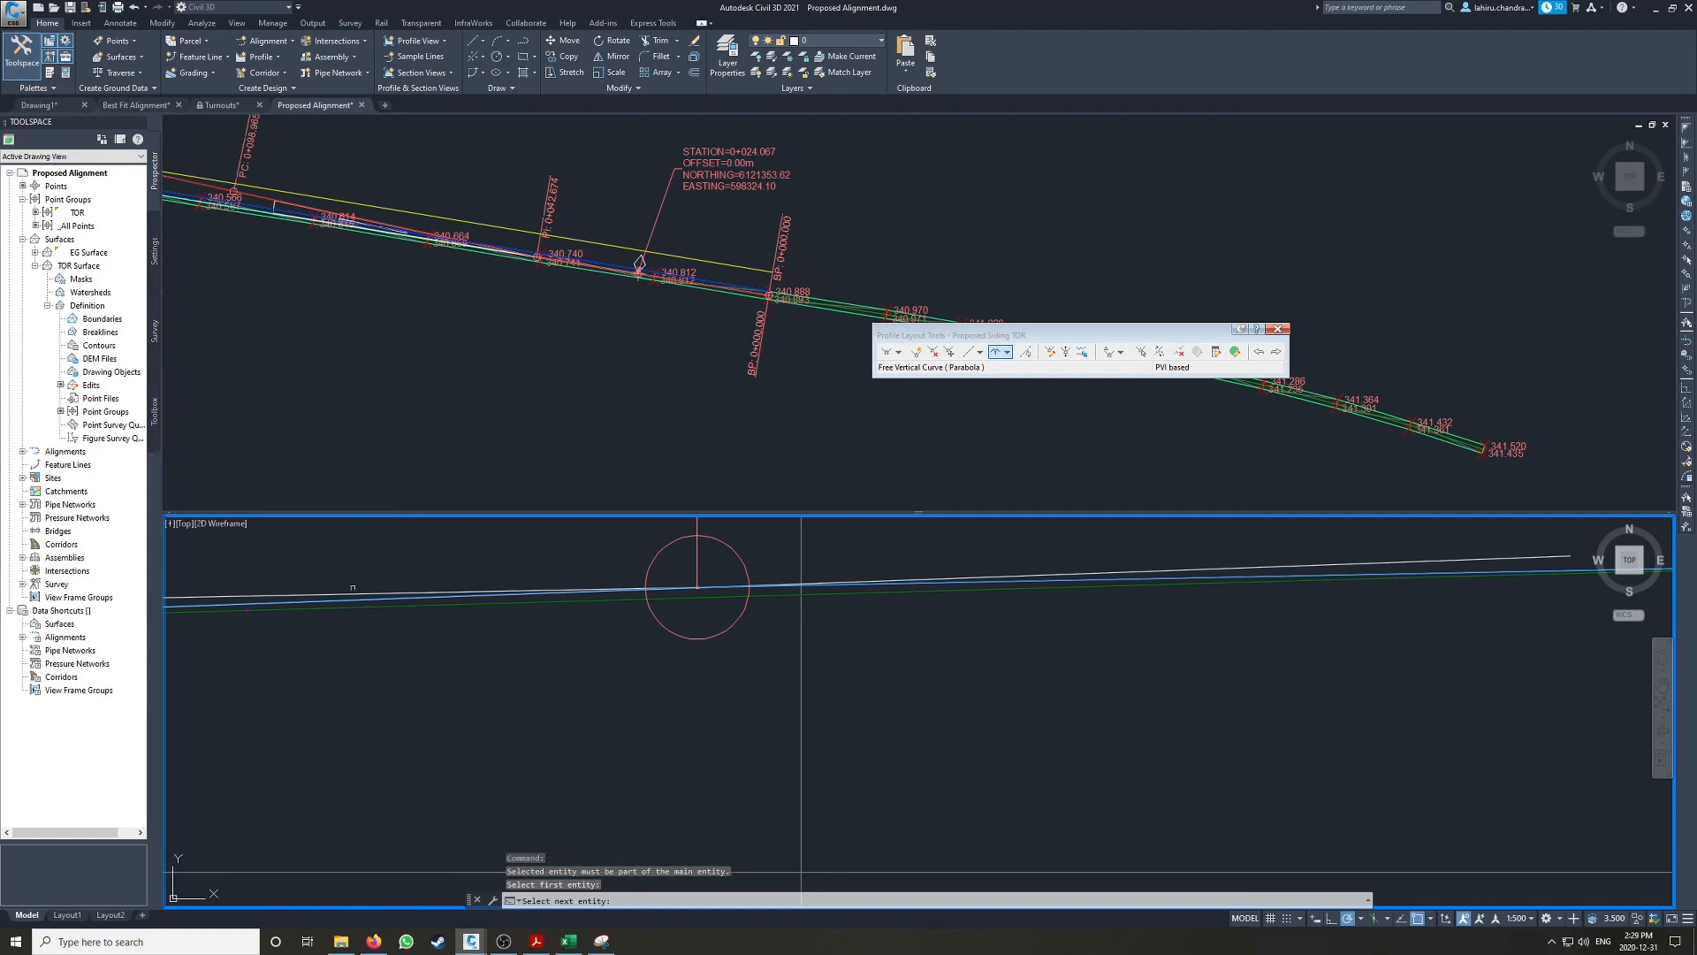
{"action": "left_click", "coordinate": [329, 601]}
{"action": "scroll", "coordinate": [492, 642], "scroll_direction": "down", "scroll_amount": 6}
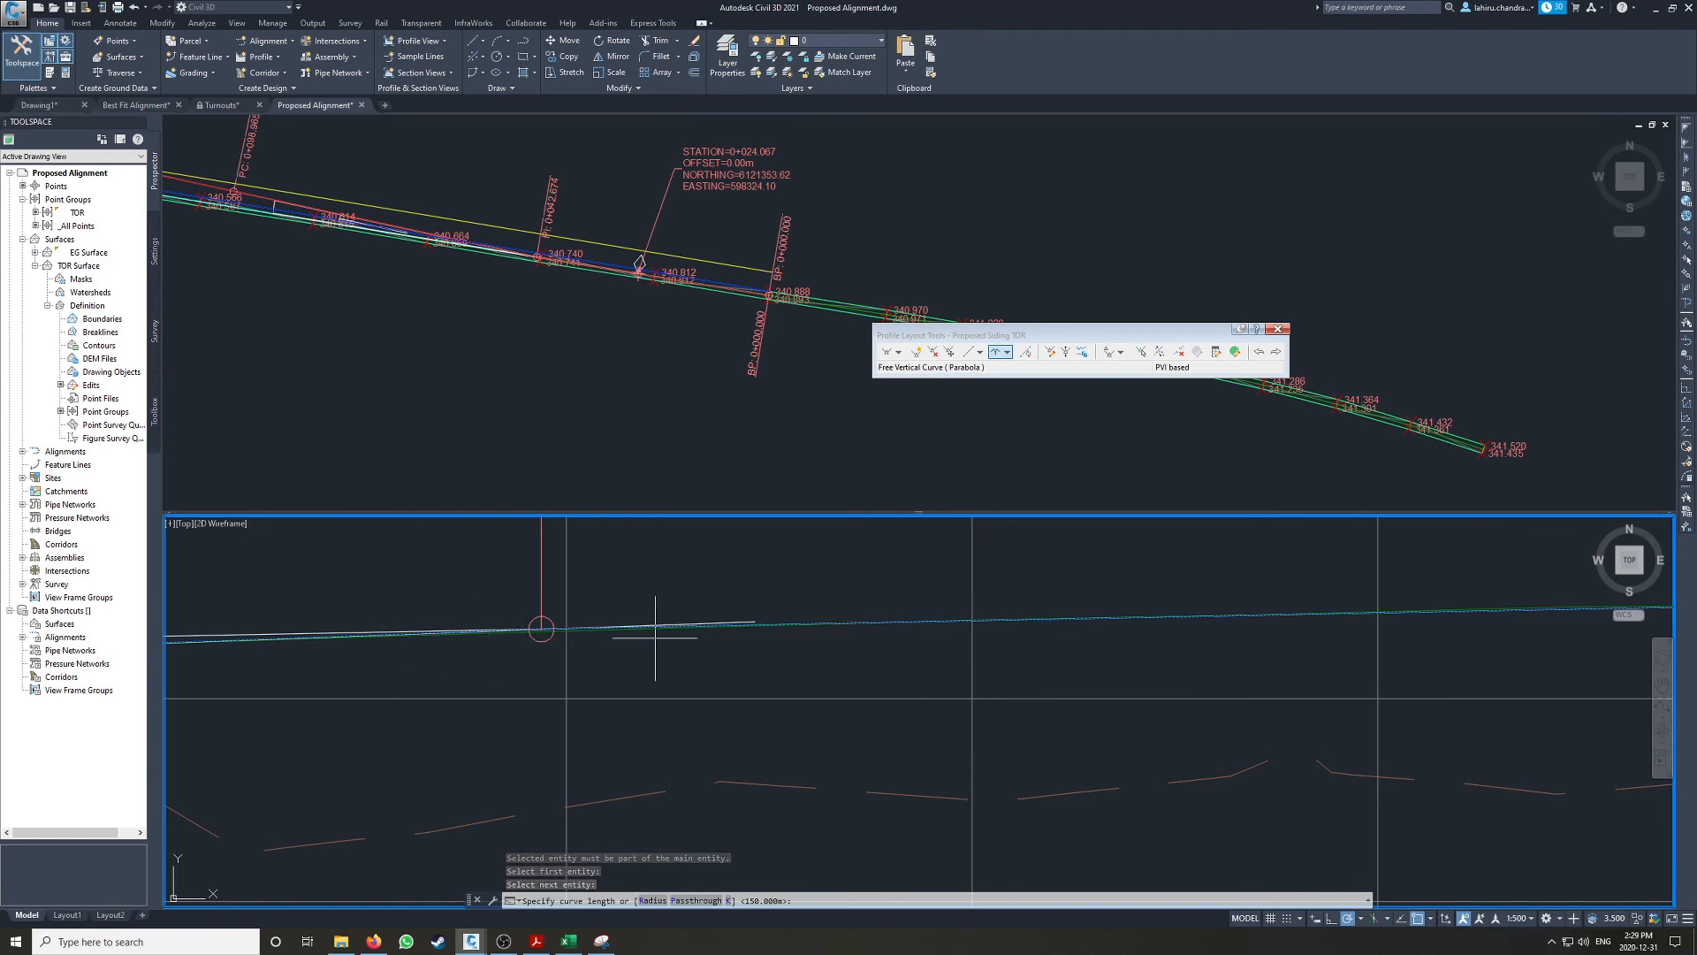
{"action": "scroll", "coordinate": [713, 680], "scroll_direction": "down", "scroll_amount": 4}
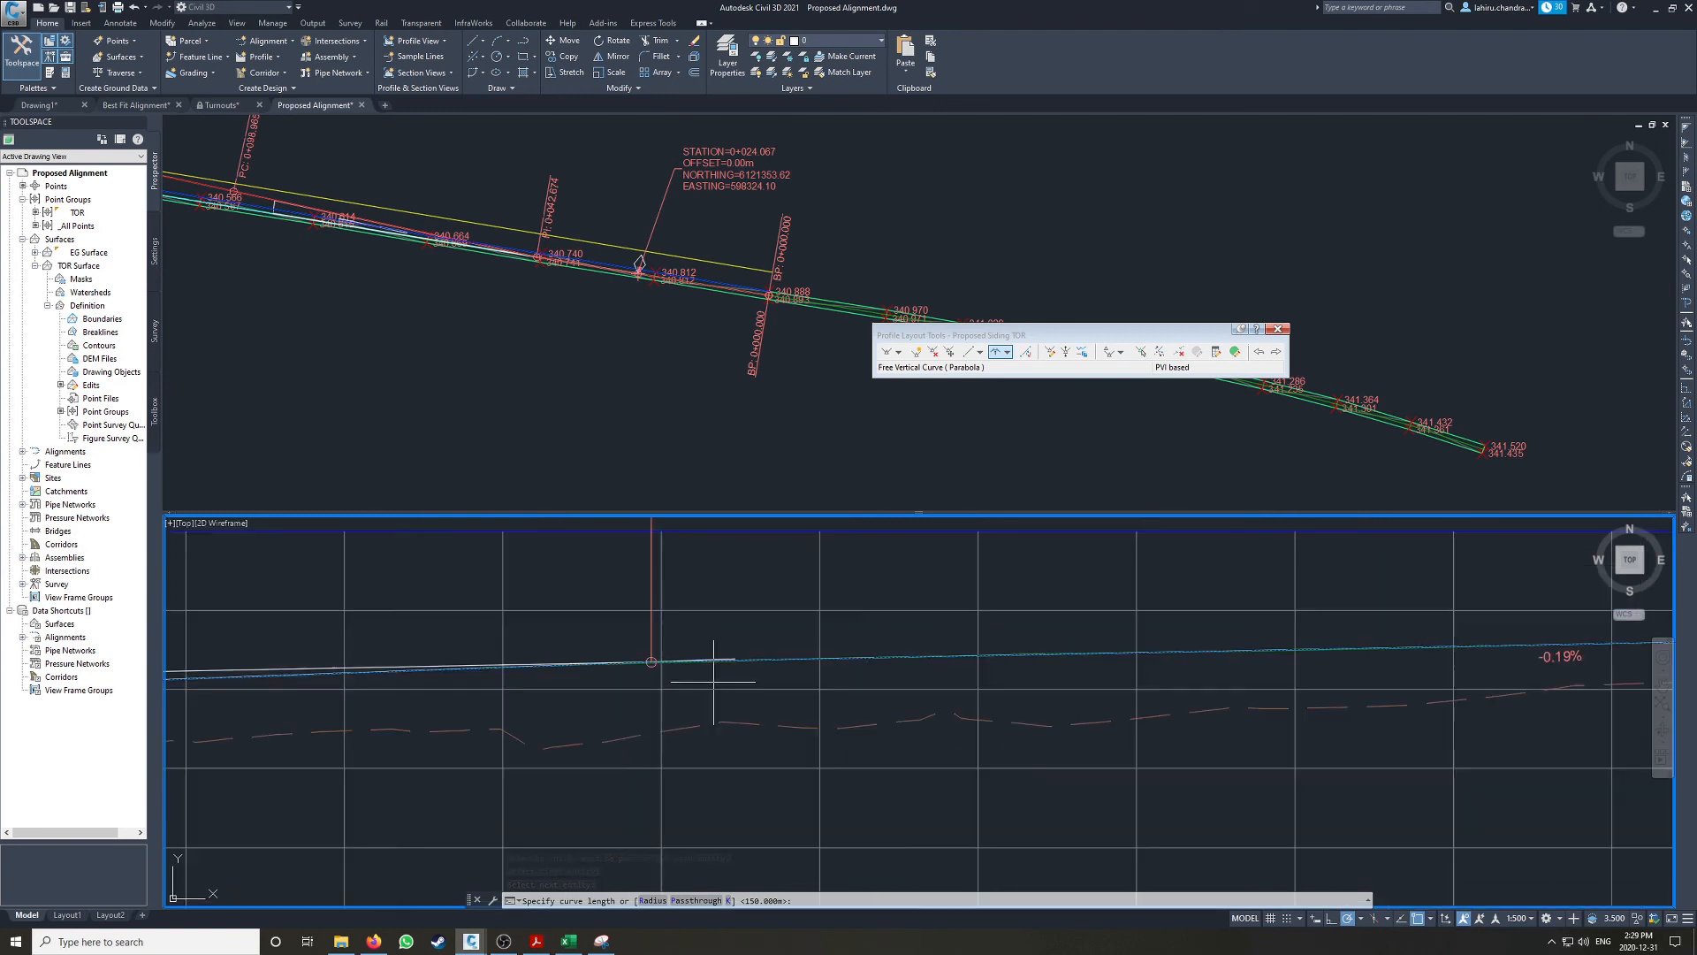
{"action": "scroll", "coordinate": [566, 658], "scroll_direction": "down", "scroll_amount": 4}
{"action": "scroll", "coordinate": [517, 655], "scroll_direction": "up", "scroll_amount": 4}
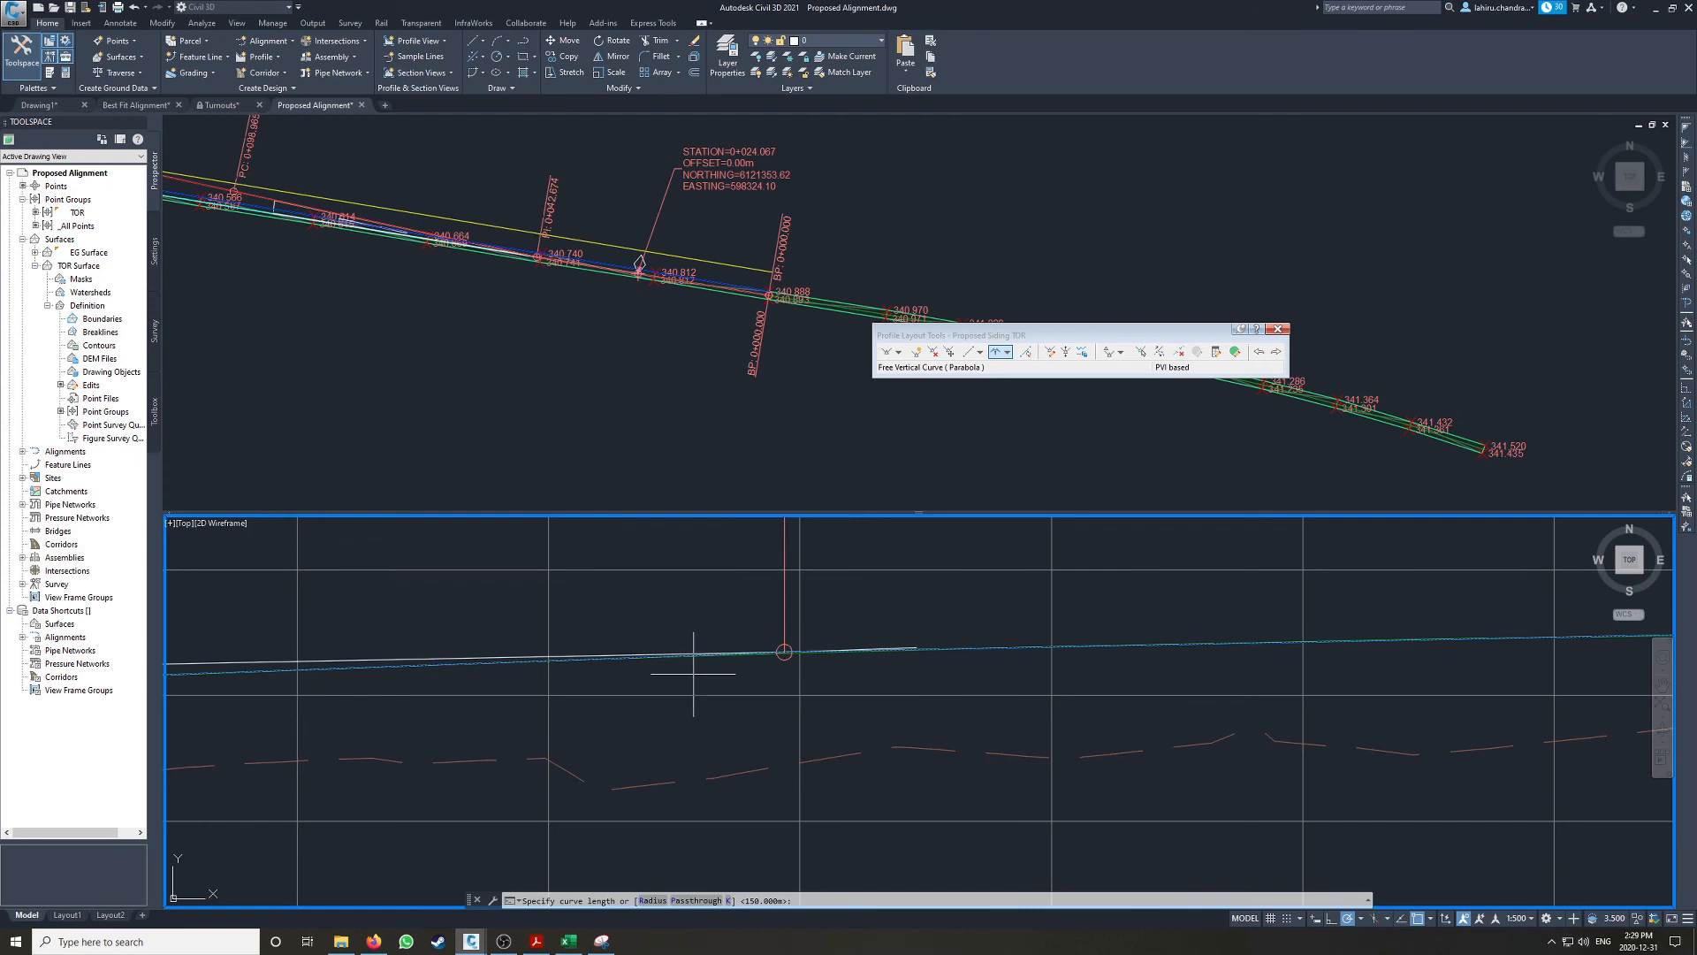
{"action": "type", "text": "60"}
{"action": "key", "text": "Return"}
{"action": "key", "text": "Return"}
Step: Move the crest curve's label upward so it sits clear above the design profile line
{"action": "scroll", "coordinate": [911, 648], "scroll_direction": "down", "scroll_amount": 3}
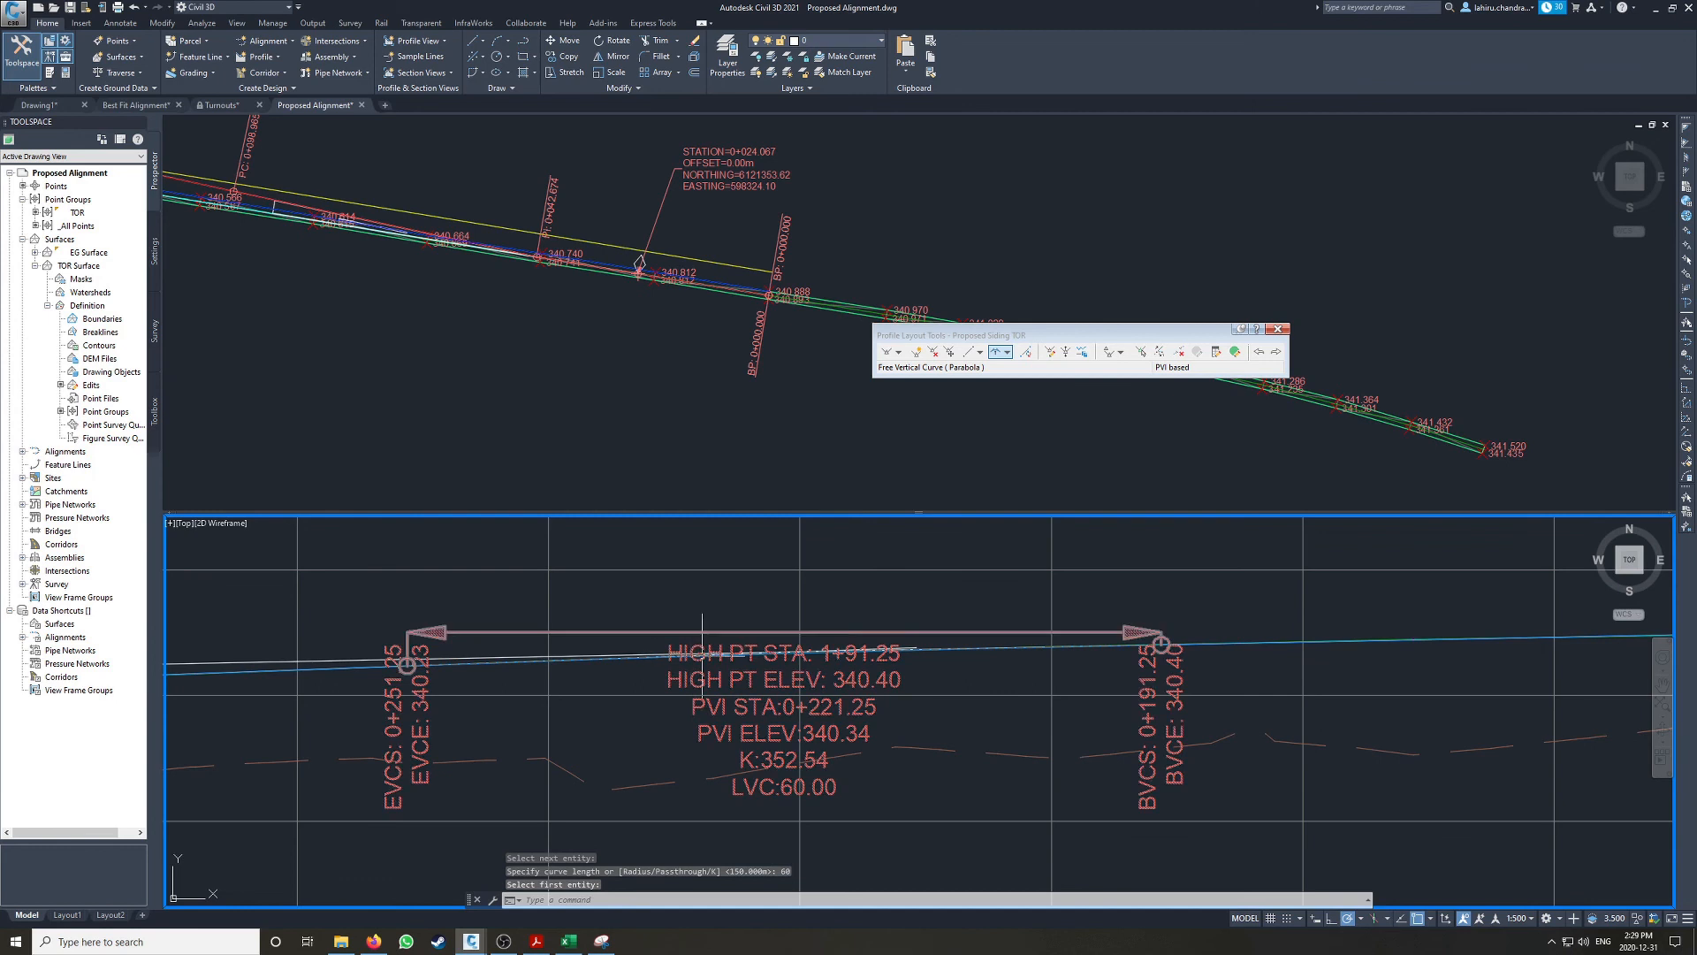
{"action": "left_click", "coordinate": [910, 648]}
{"action": "left_click", "coordinate": [862, 649]}
{"action": "left_click", "coordinate": [862, 536]}
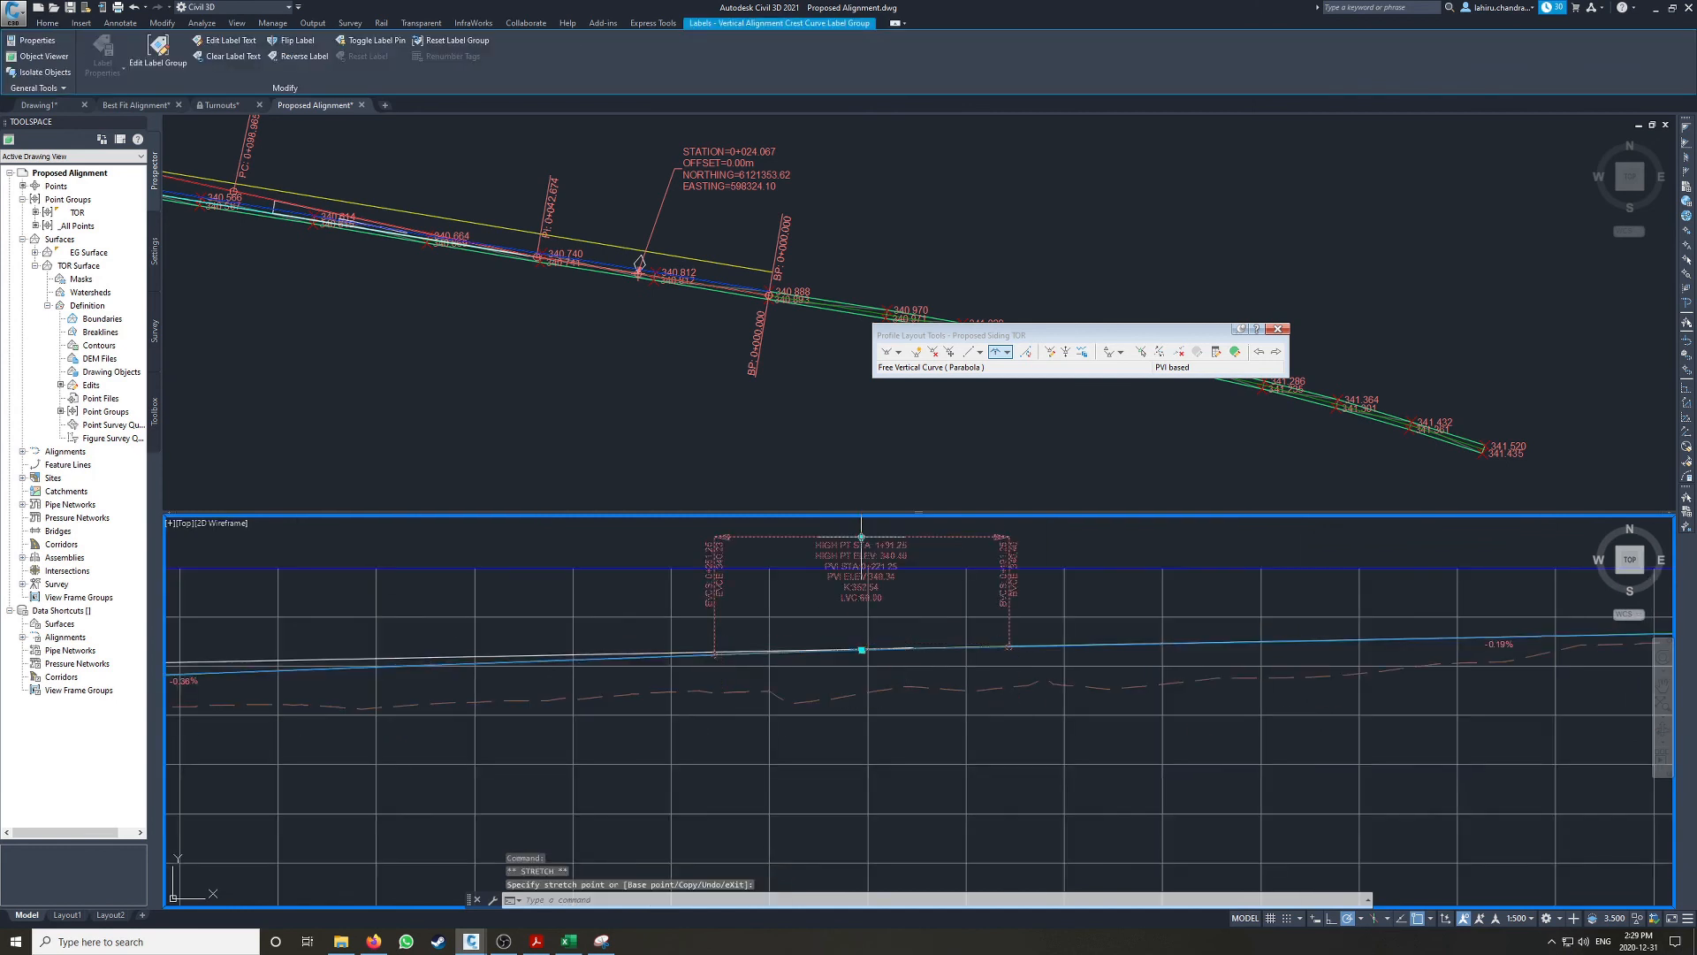
{"action": "key", "text": "Escape"}
{"action": "middle_click_drag", "start_coordinate": [616, 669], "coordinate": [1378, 618]}
{"action": "scroll", "coordinate": [699, 625], "scroll_direction": "up", "scroll_amount": 2}
{"action": "key", "text": "Return"}
{"action": "scroll", "coordinate": [549, 689], "scroll_direction": "up", "scroll_amount": 3}
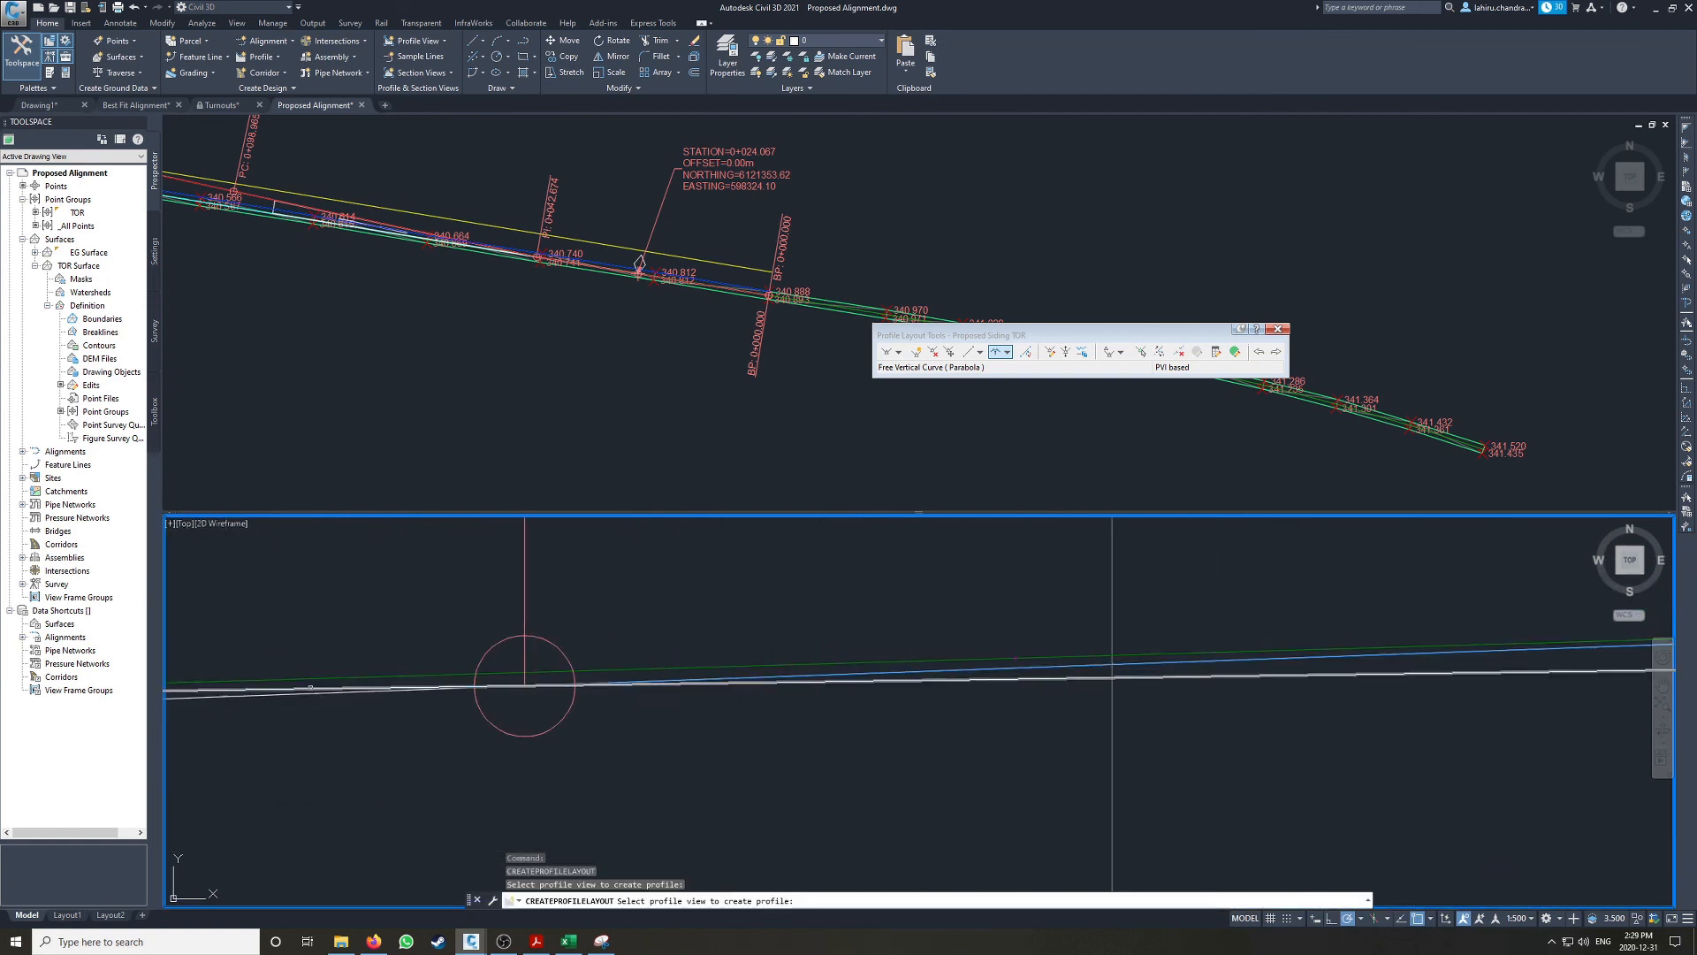
{"action": "left_click", "coordinate": [525, 685]}
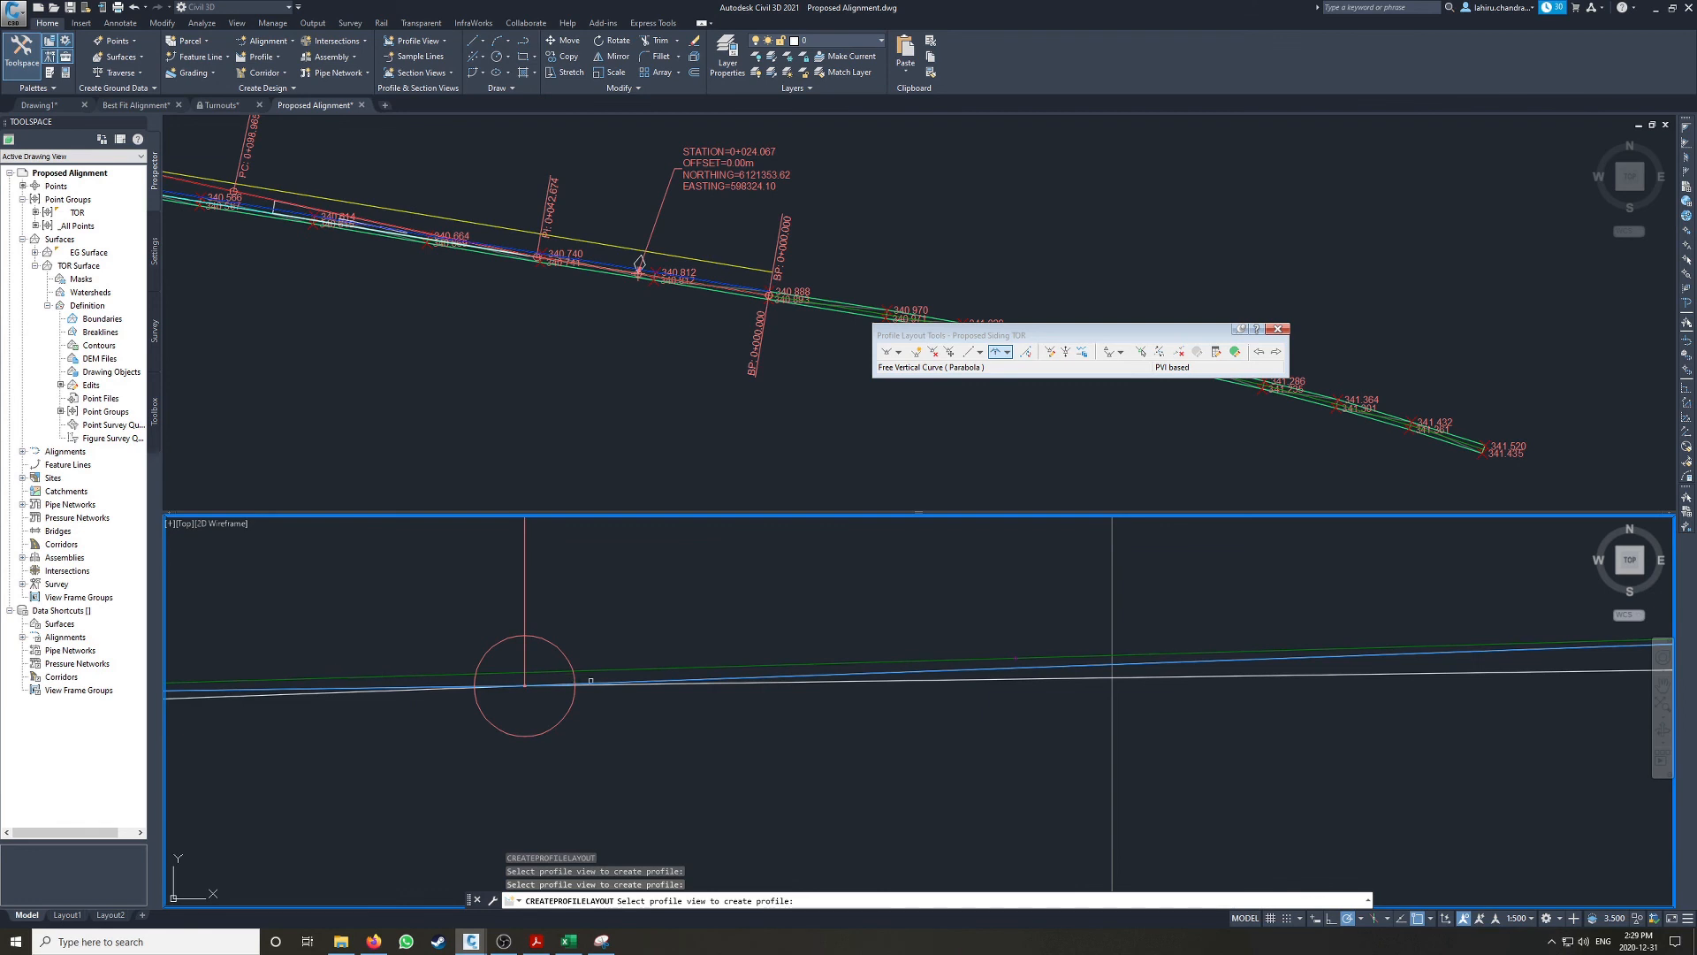
{"action": "scroll", "coordinate": [618, 685], "scroll_direction": "down", "scroll_amount": 4}
{"action": "key", "text": "Escape"}
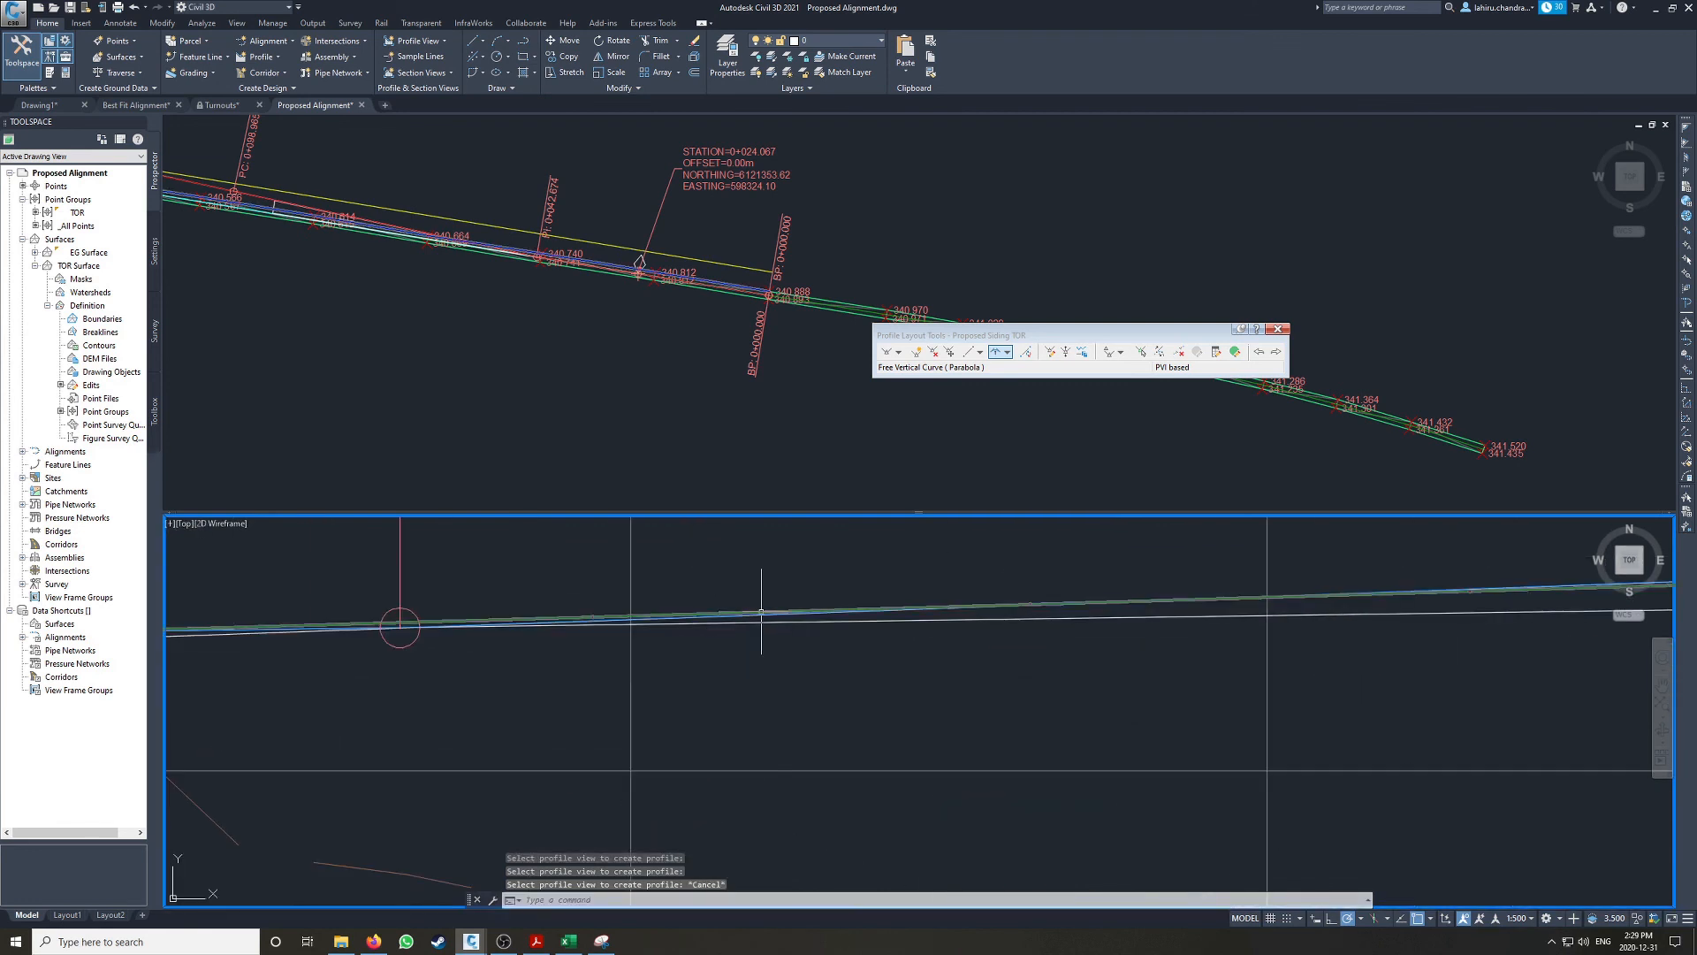
Step: Add a 60 m free parabolic vertical curve between the tangents at the grade break nearer the profile's lower end
{"action": "left_click", "coordinate": [399, 626]}
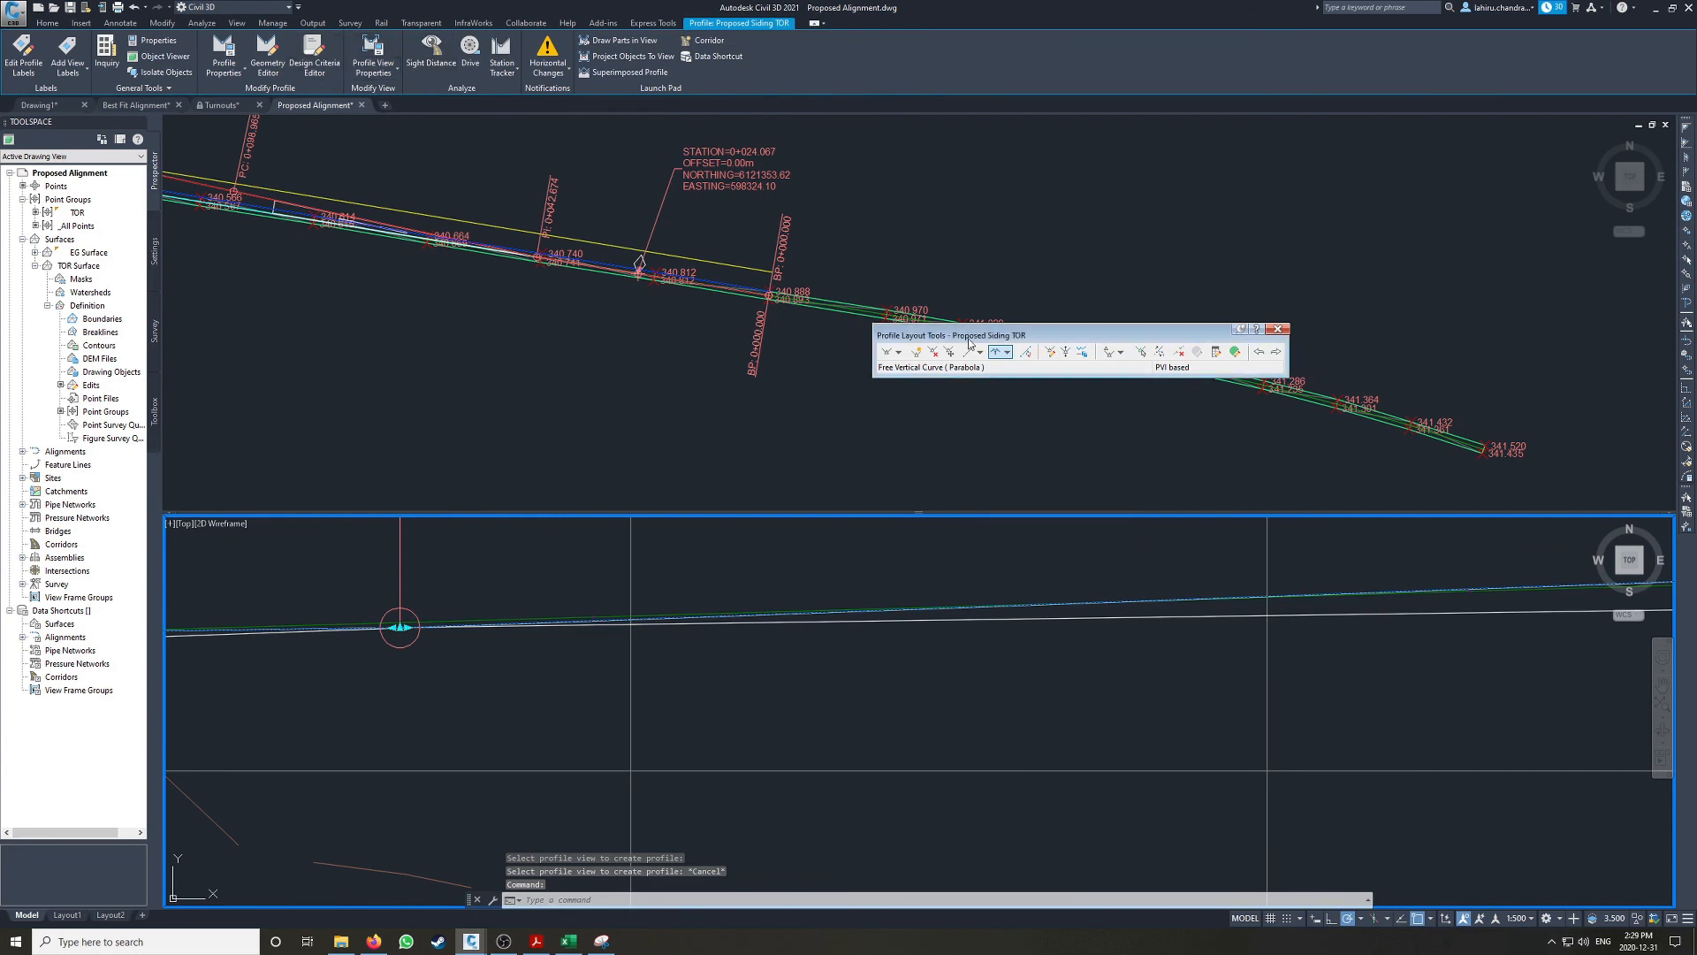
{"action": "left_click", "coordinate": [997, 351]}
{"action": "scroll", "coordinate": [526, 623], "scroll_direction": "up", "scroll_amount": 4}
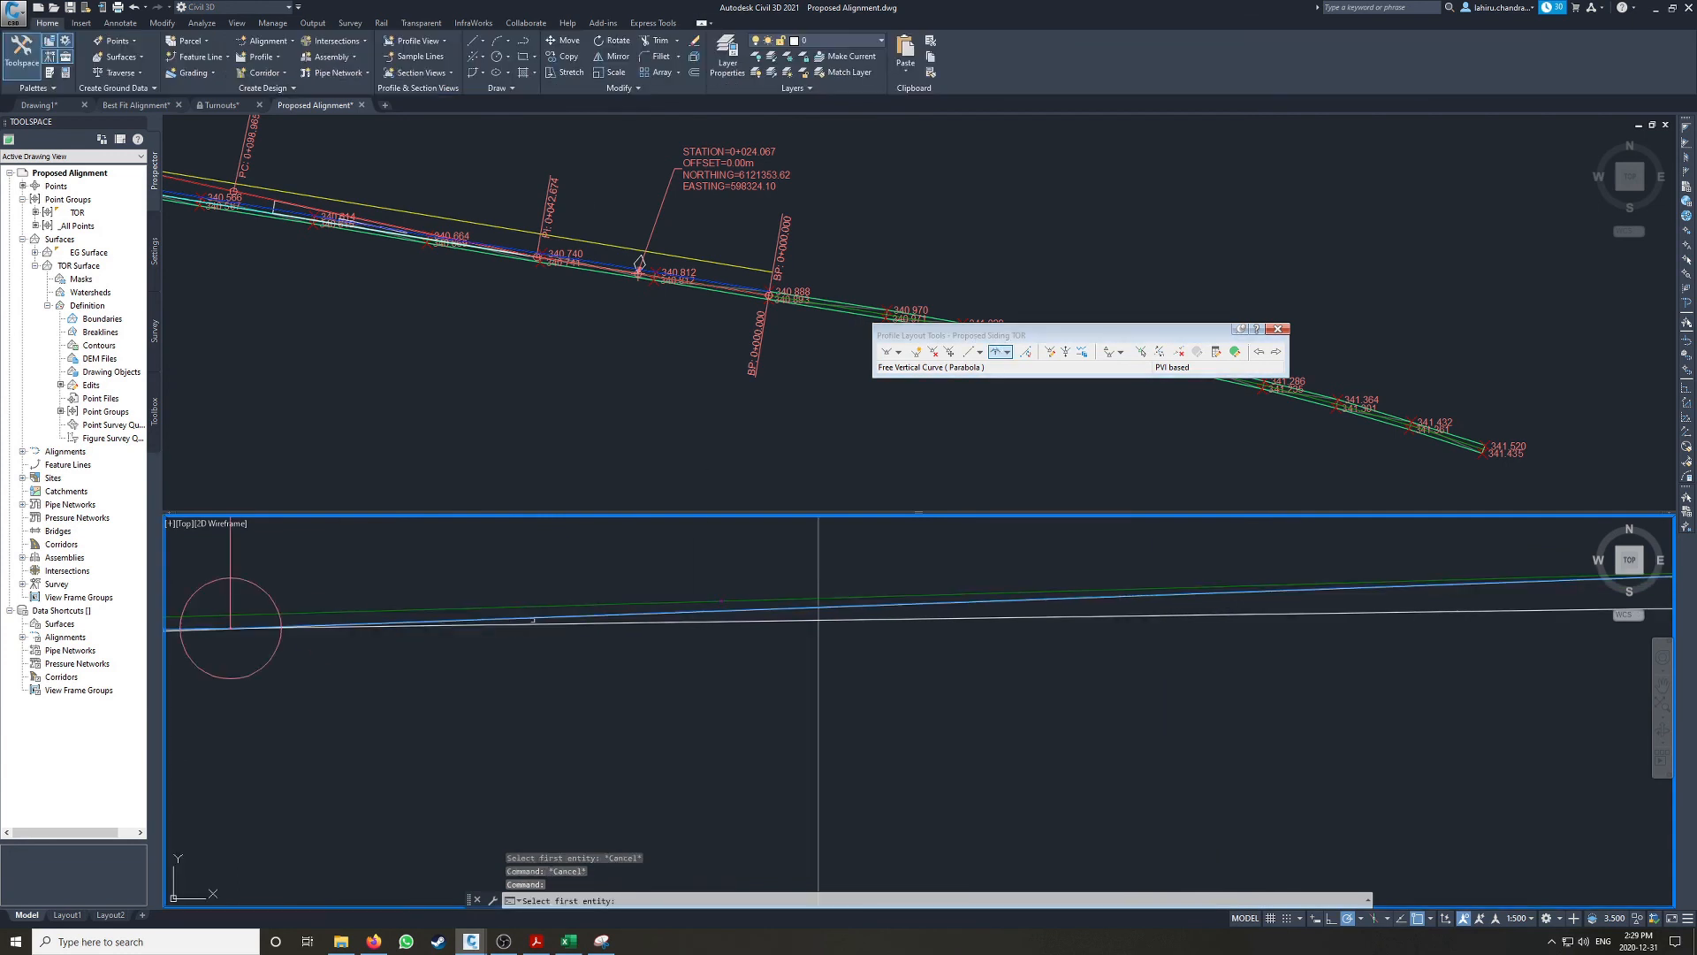
{"action": "left_click", "coordinate": [545, 617]}
{"action": "middle_click_drag", "start_coordinate": [341, 598], "coordinate": [1194, 652]}
{"action": "left_click", "coordinate": [576, 692]}
{"action": "scroll", "coordinate": [575, 632], "scroll_direction": "down", "scroll_amount": 5}
{"action": "type", "text": "60"}
{"action": "key", "text": "Return"}
{"action": "key", "text": "Return"}
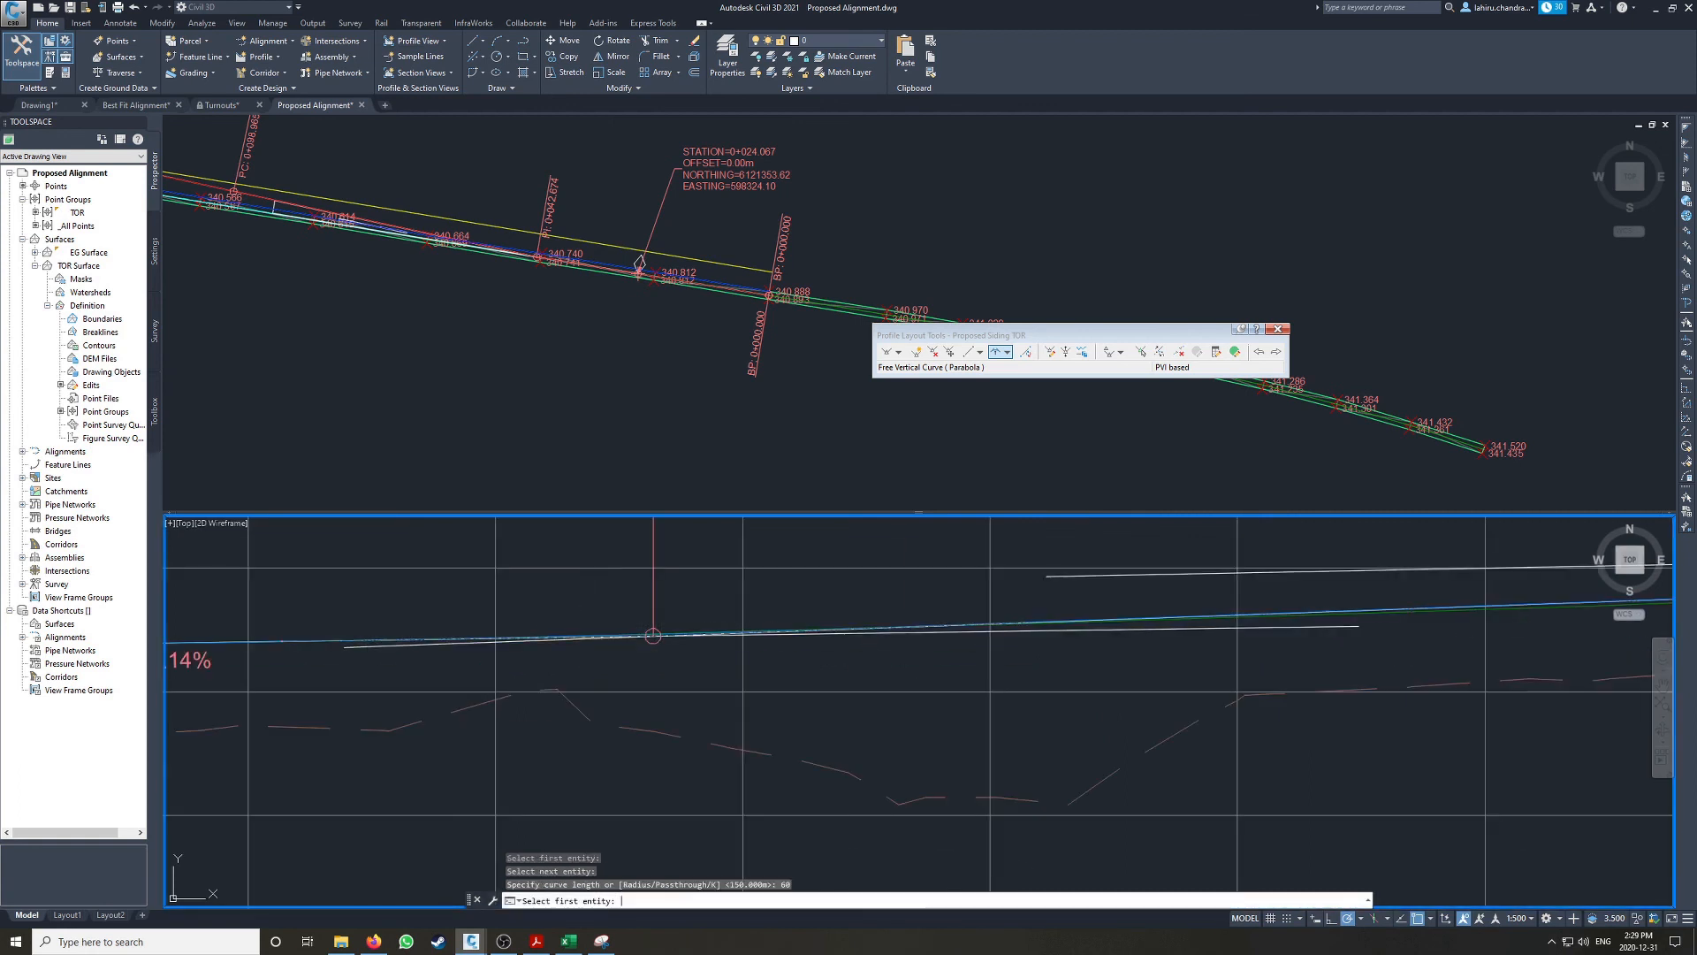
Step: Move the sag curve's label upward so it sits clear above the design profile line
{"action": "scroll", "coordinate": [608, 650], "scroll_direction": "down", "scroll_amount": 5}
{"action": "left_click", "coordinate": [608, 654]}
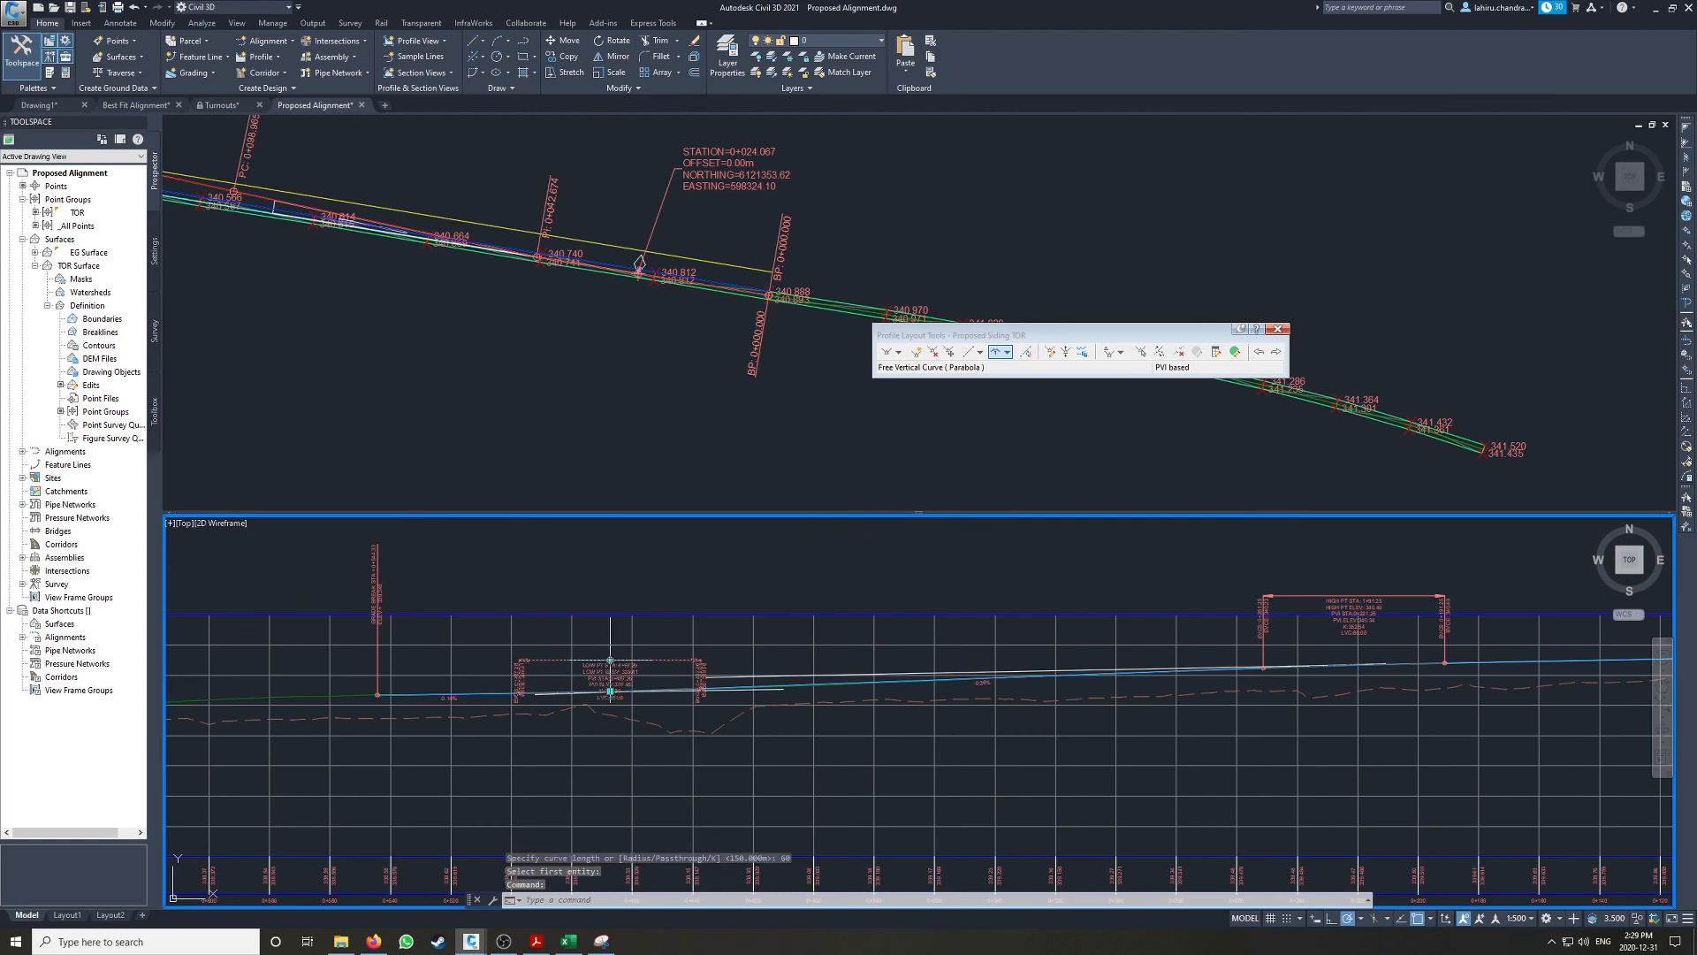
{"action": "left_click", "coordinate": [609, 659]}
{"action": "middle_click_drag", "start_coordinate": [910, 598], "coordinate": [582, 604]}
{"action": "key", "text": "Escape"}
{"action": "key", "text": "Escape"}
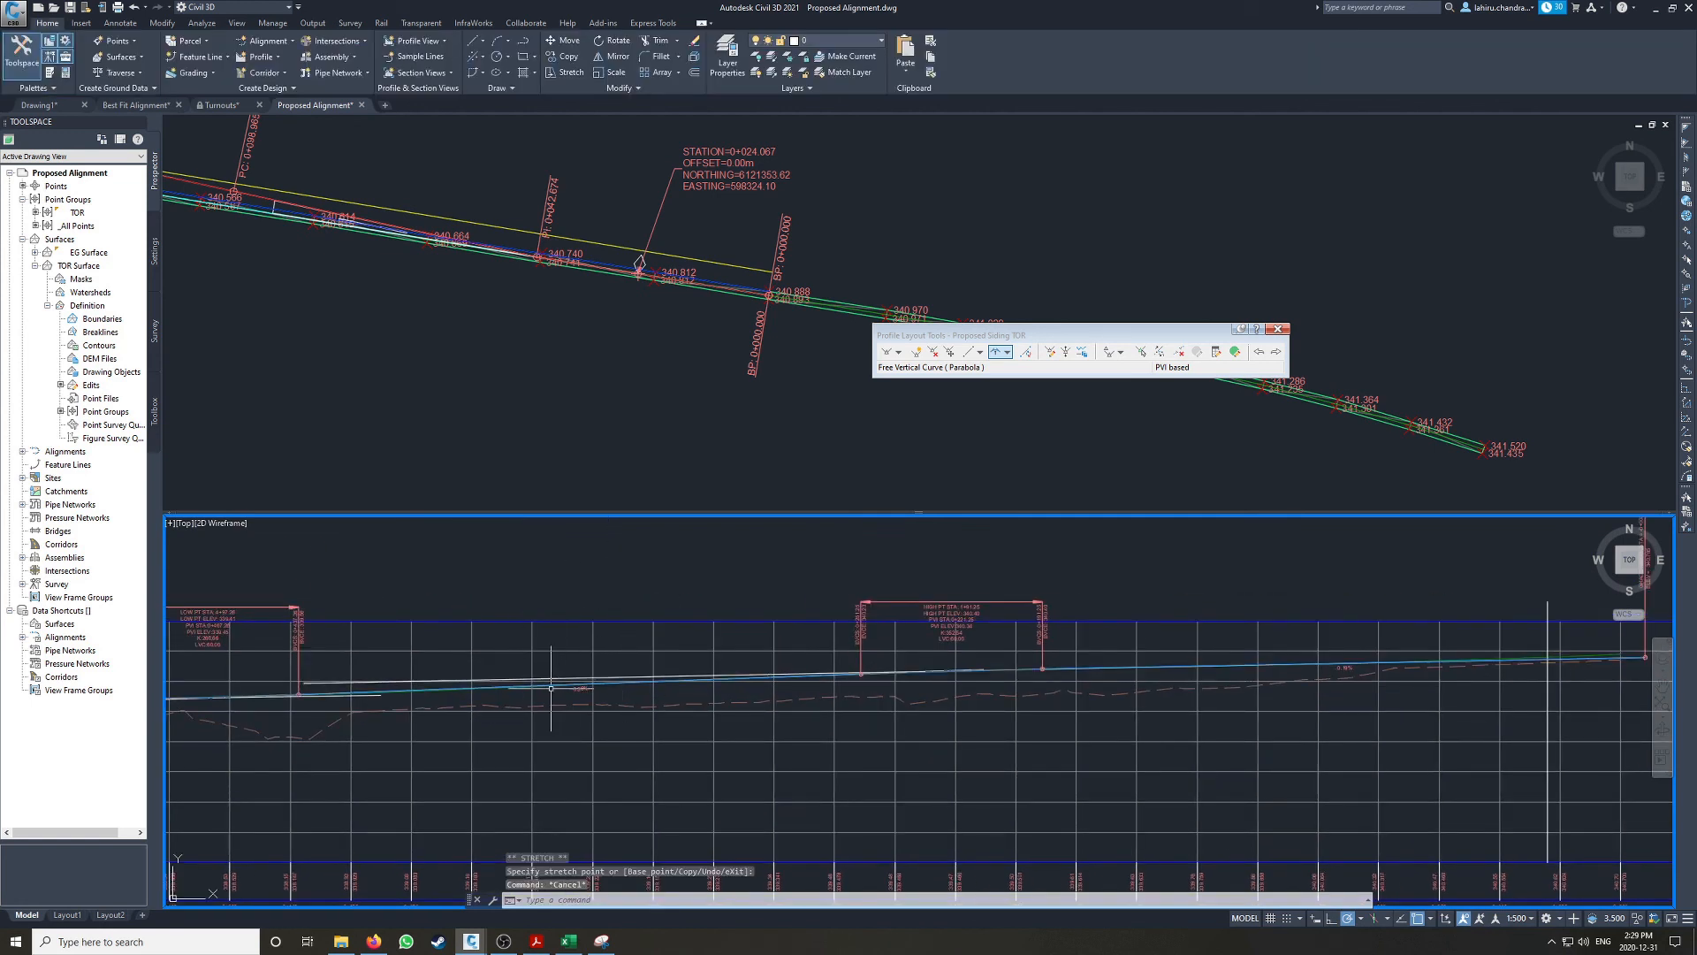
Step: Compare the design profile with the top-of-rail and best fit lines along the middle tangent and up to the higher end
{"action": "scroll", "coordinate": [483, 690], "scroll_direction": "up", "scroll_amount": 4}
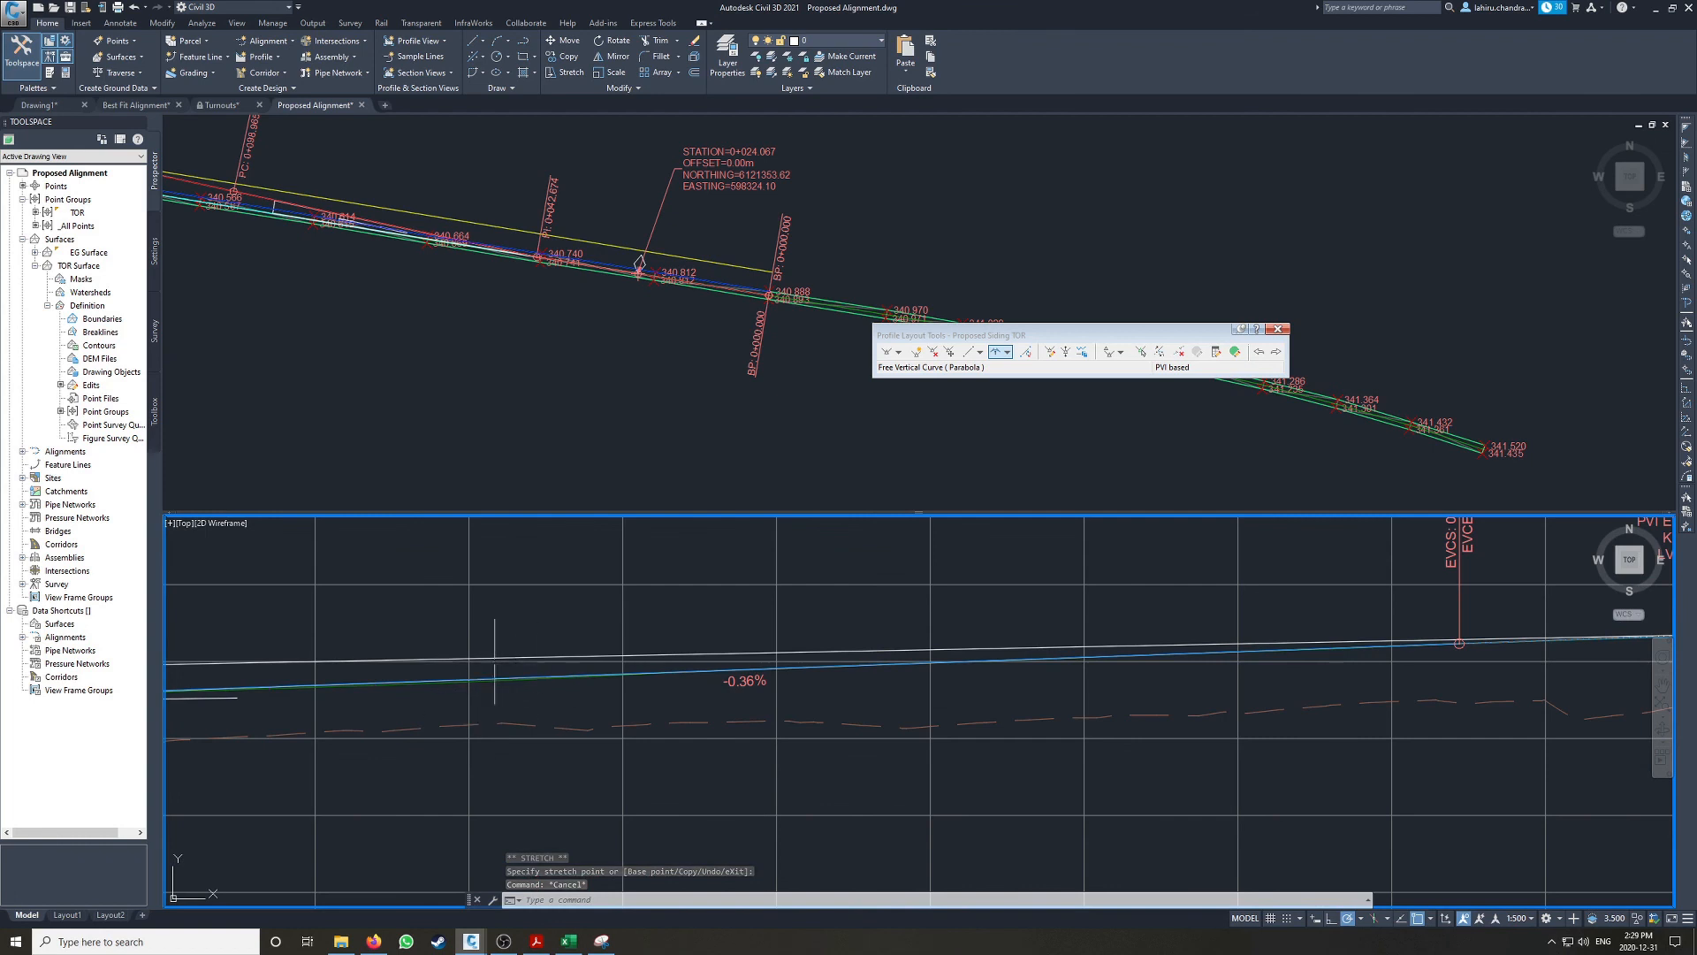
{"action": "scroll", "coordinate": [490, 663], "scroll_direction": "up", "scroll_amount": 5}
{"action": "scroll", "coordinate": [483, 660], "scroll_direction": "down", "scroll_amount": 8}
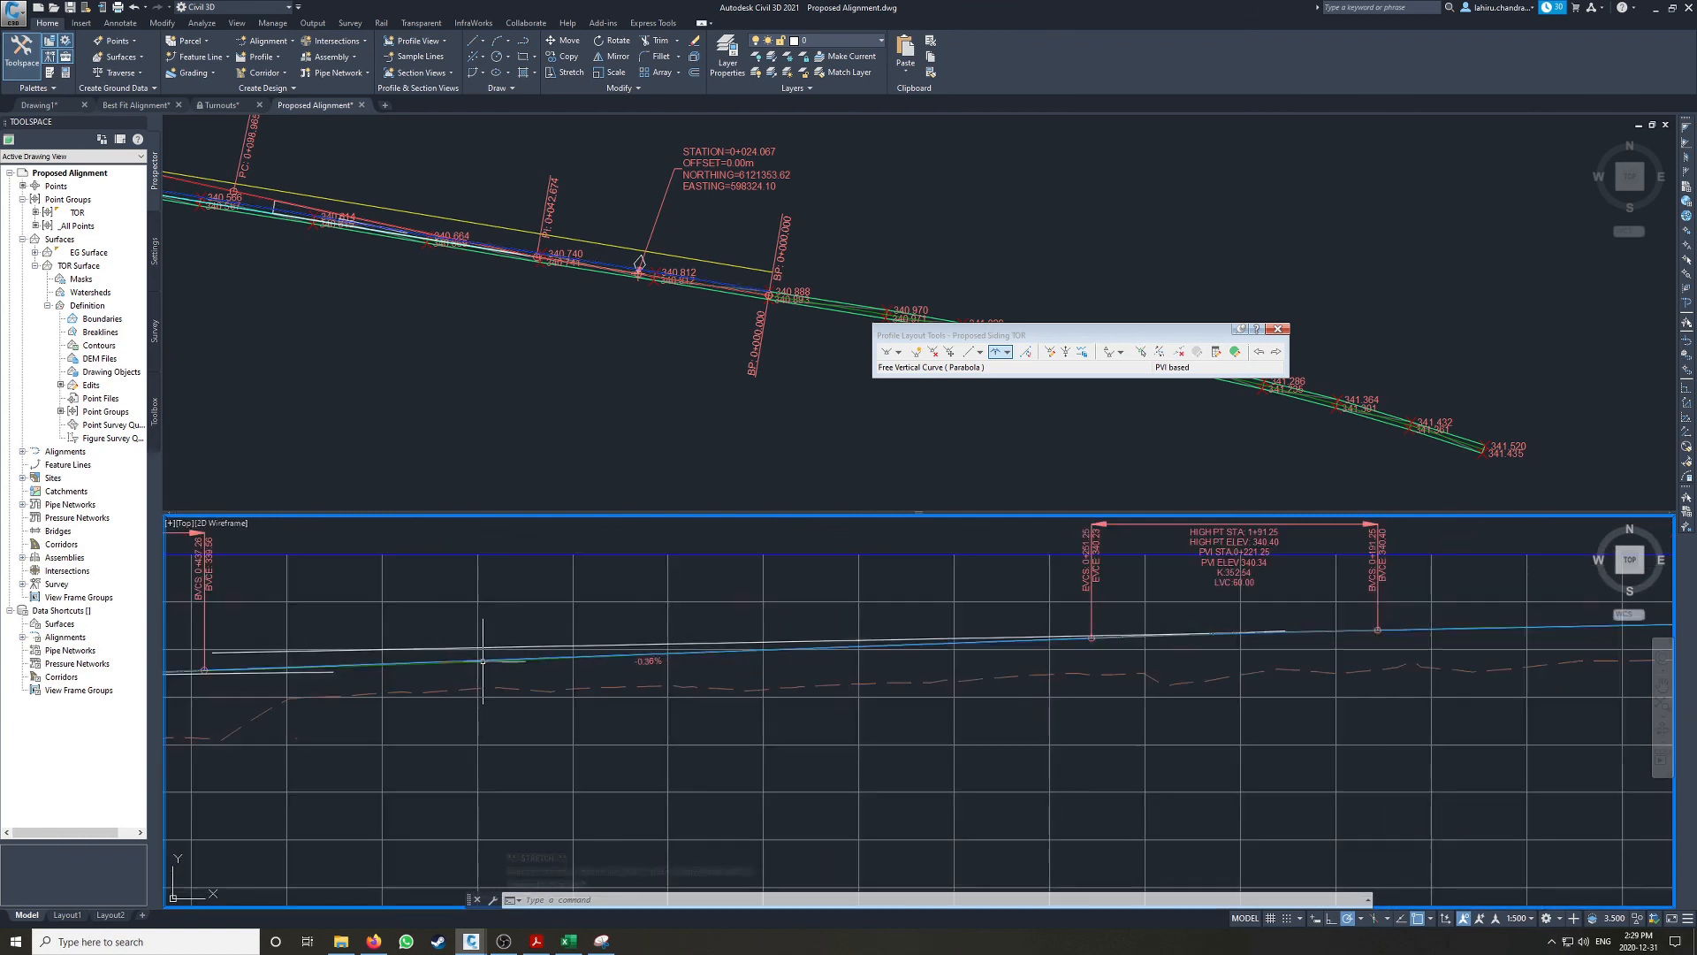
{"action": "middle_click_drag", "start_coordinate": [212, 668], "coordinate": [804, 707]}
{"action": "mouse_move", "coordinate": [1178, 675]}
{"action": "middle_mouse_down"}
{"action": "mouse_move", "coordinate": [389, 678]}
{"action": "mouse_move", "coordinate": [603, 670]}
{"action": "middle_mouse_up"}
{"action": "middle_click_drag", "start_coordinate": [1318, 664], "coordinate": [781, 674]}
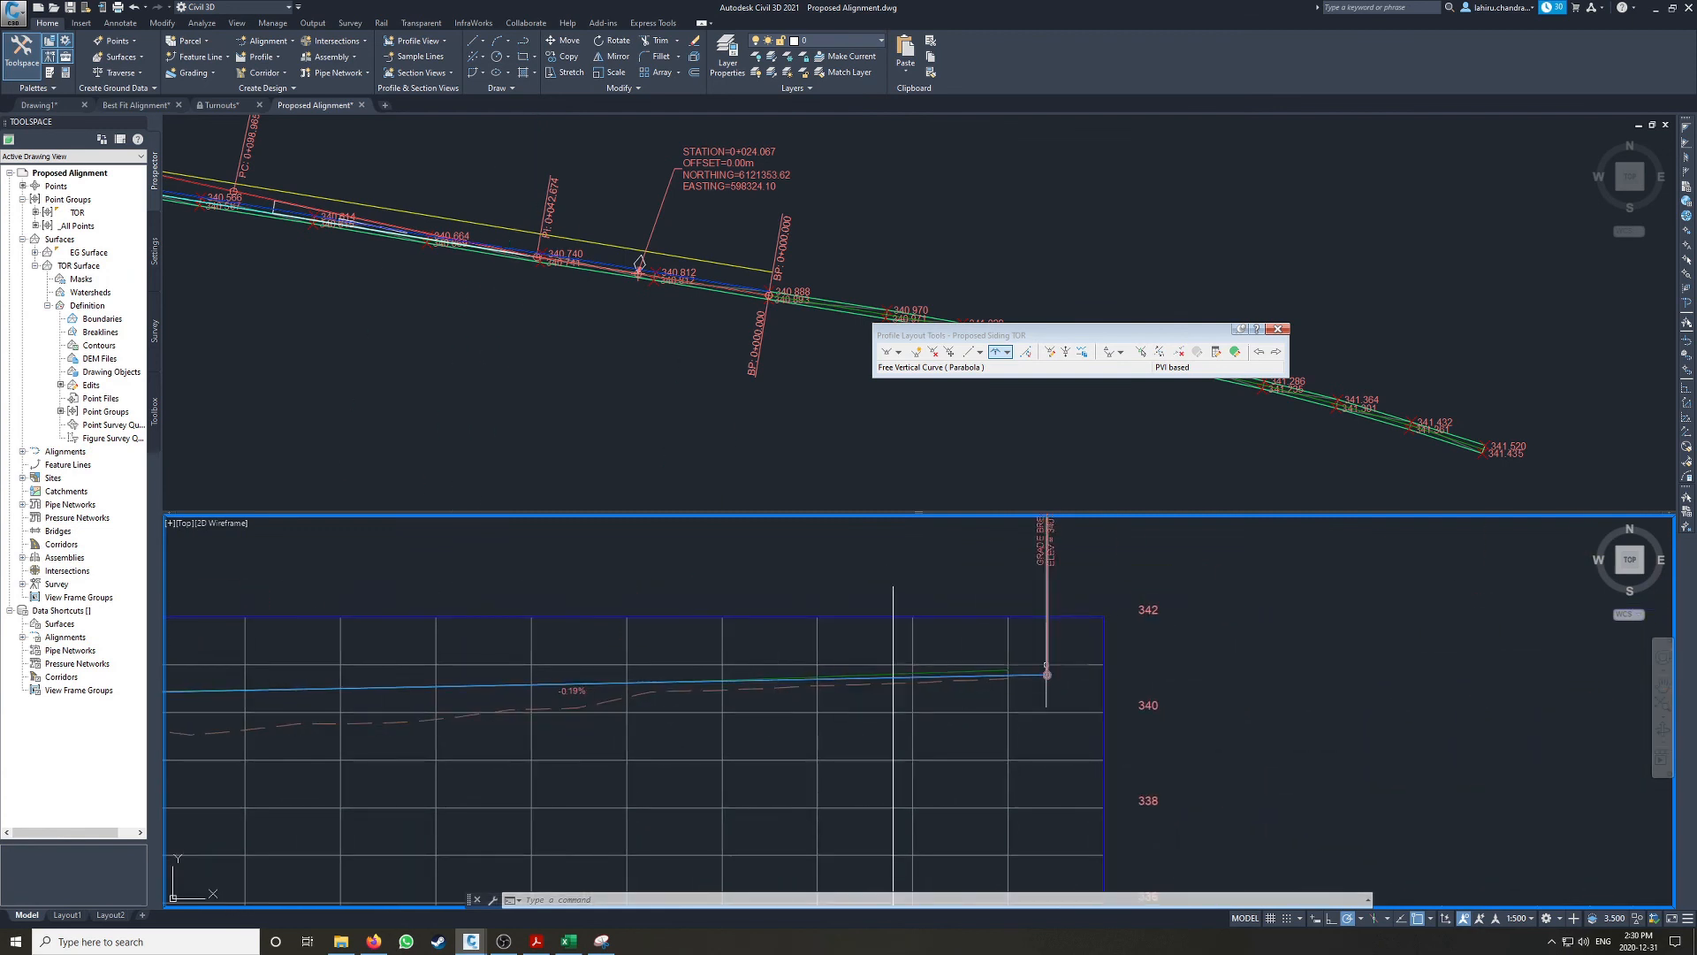
{"action": "scroll", "coordinate": [602, 677], "scroll_direction": "down", "scroll_amount": 2}
{"action": "middle_click_drag", "start_coordinate": [608, 678], "coordinate": [1171, 669]}
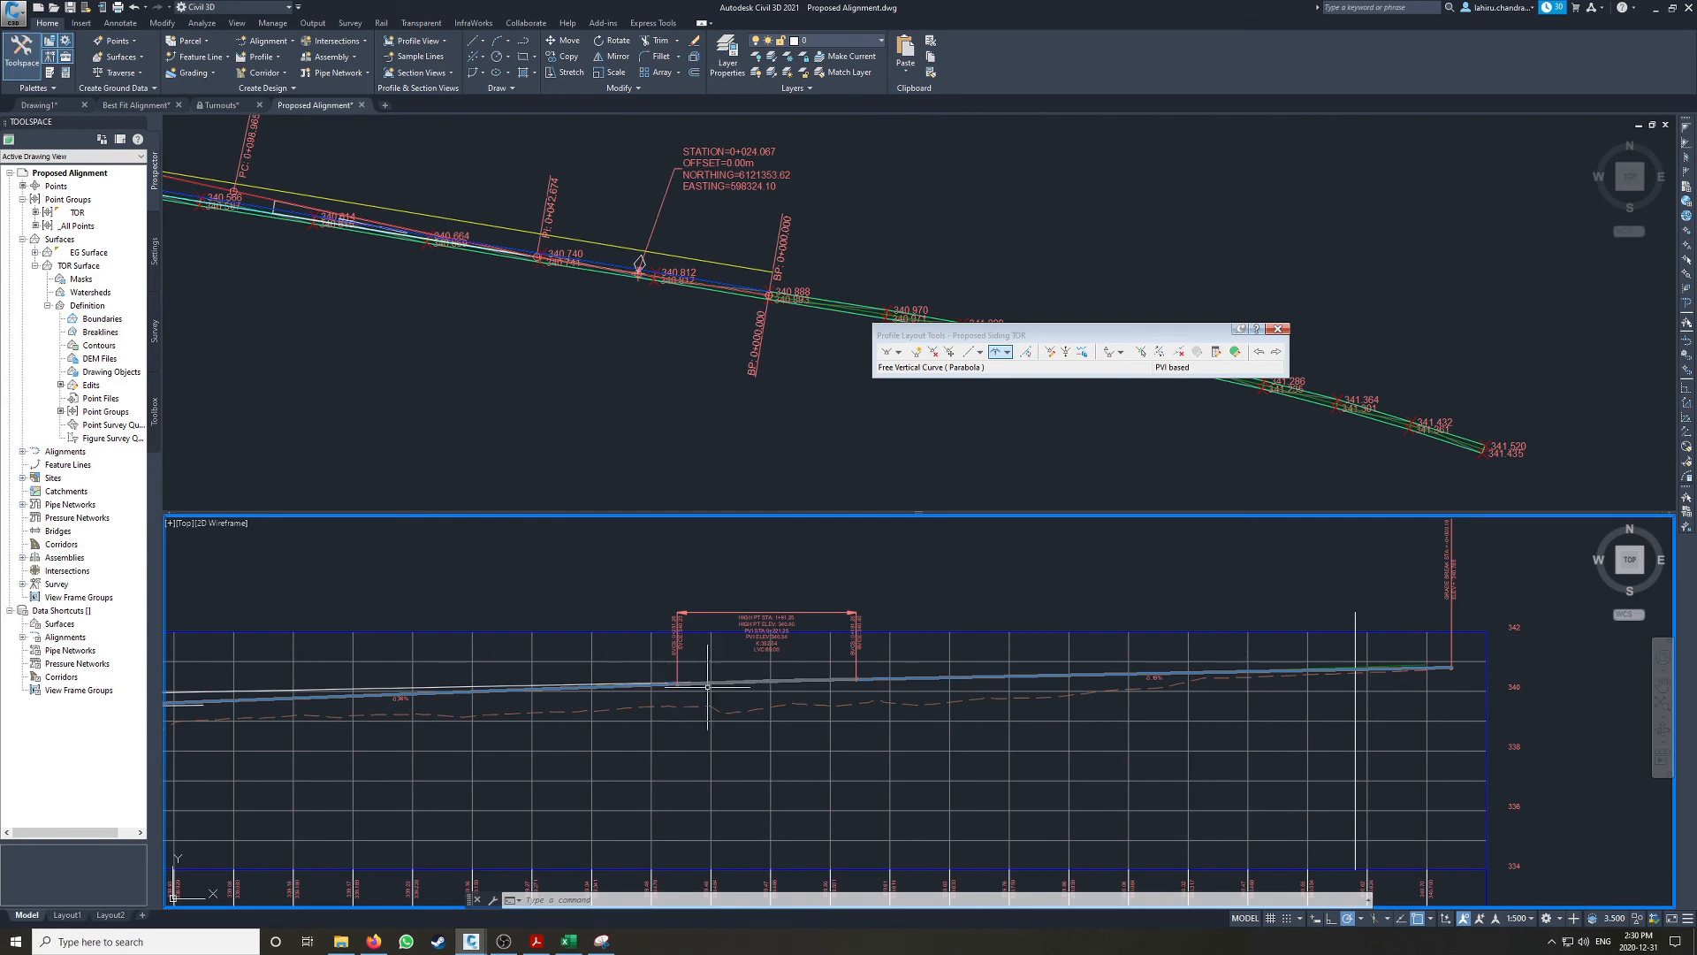
{"action": "scroll", "coordinate": [707, 686], "scroll_direction": "up", "scroll_amount": 2}
{"action": "middle_click_drag", "start_coordinate": [494, 676], "coordinate": [967, 690]}
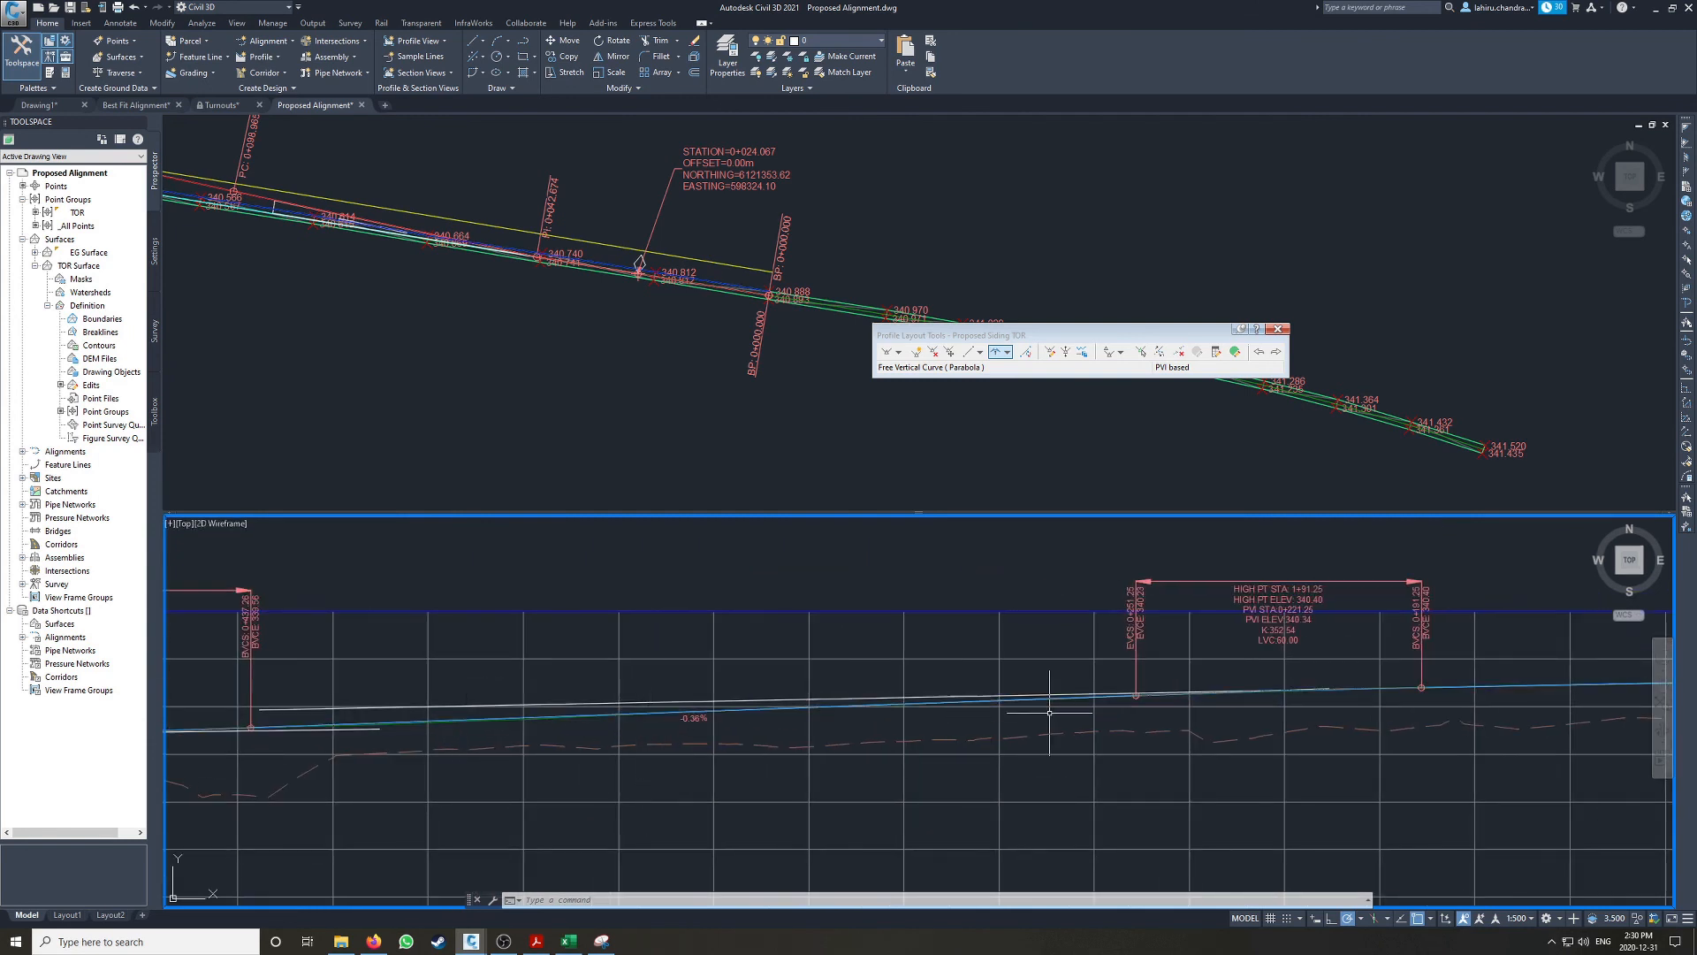
{"action": "scroll", "coordinate": [924, 698], "scroll_direction": "up", "scroll_amount": 2}
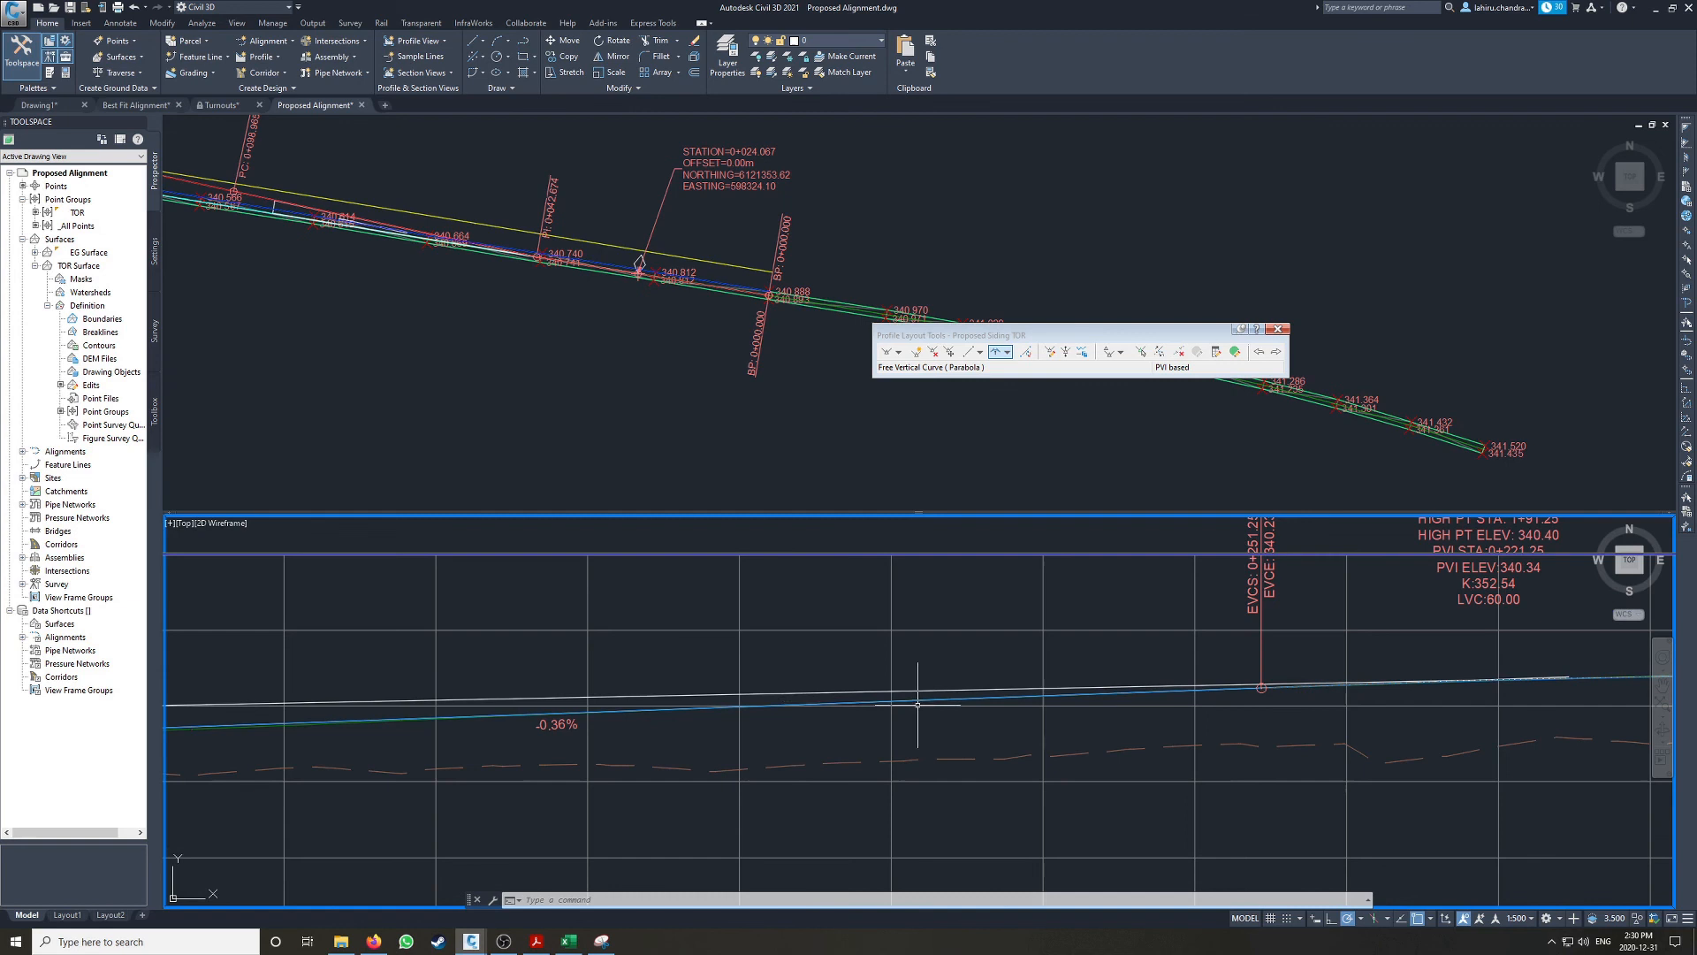
Step: Shift the best fit line lying on the middle tangent straight down by 0.5, moving it by its midpoint
{"action": "left_click", "coordinate": [797, 697]}
{"action": "scroll", "coordinate": [1434, 689], "scroll_direction": "up", "scroll_amount": 3}
{"action": "scroll", "coordinate": [1292, 698], "scroll_direction": "up", "scroll_amount": 2}
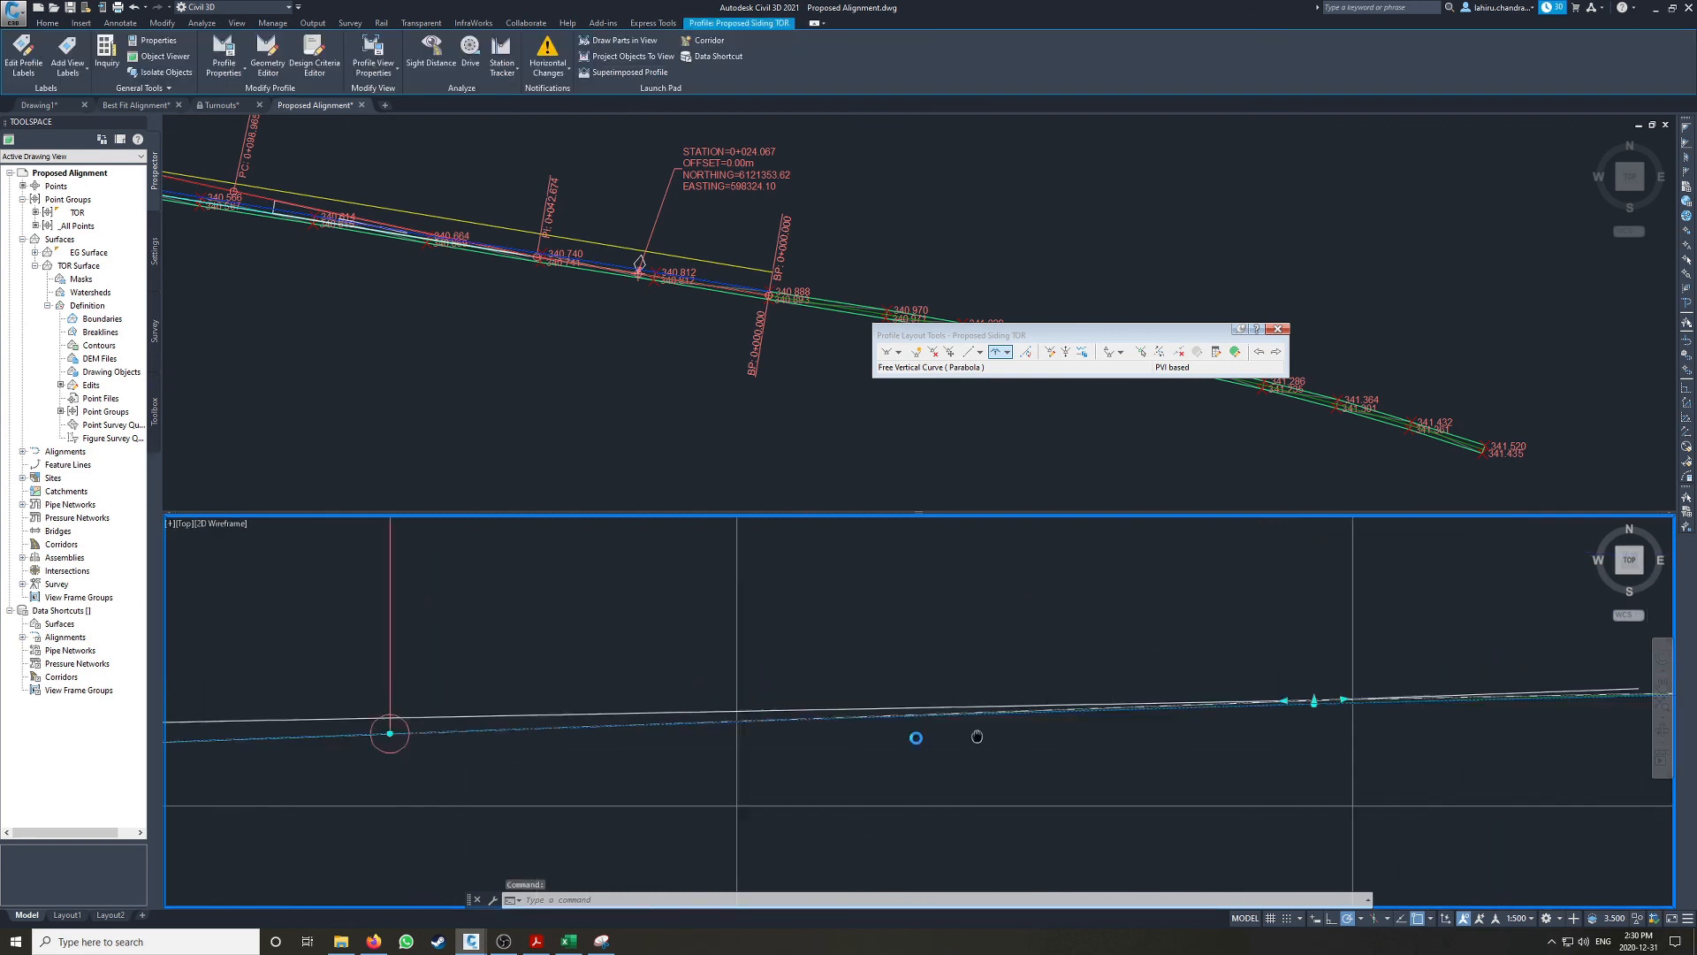
{"action": "key", "text": "Escape"}
{"action": "key", "text": "Escape"}
{"action": "scroll", "coordinate": [1366, 688], "scroll_direction": "up", "scroll_amount": 3}
{"action": "left_click", "coordinate": [822, 722]}
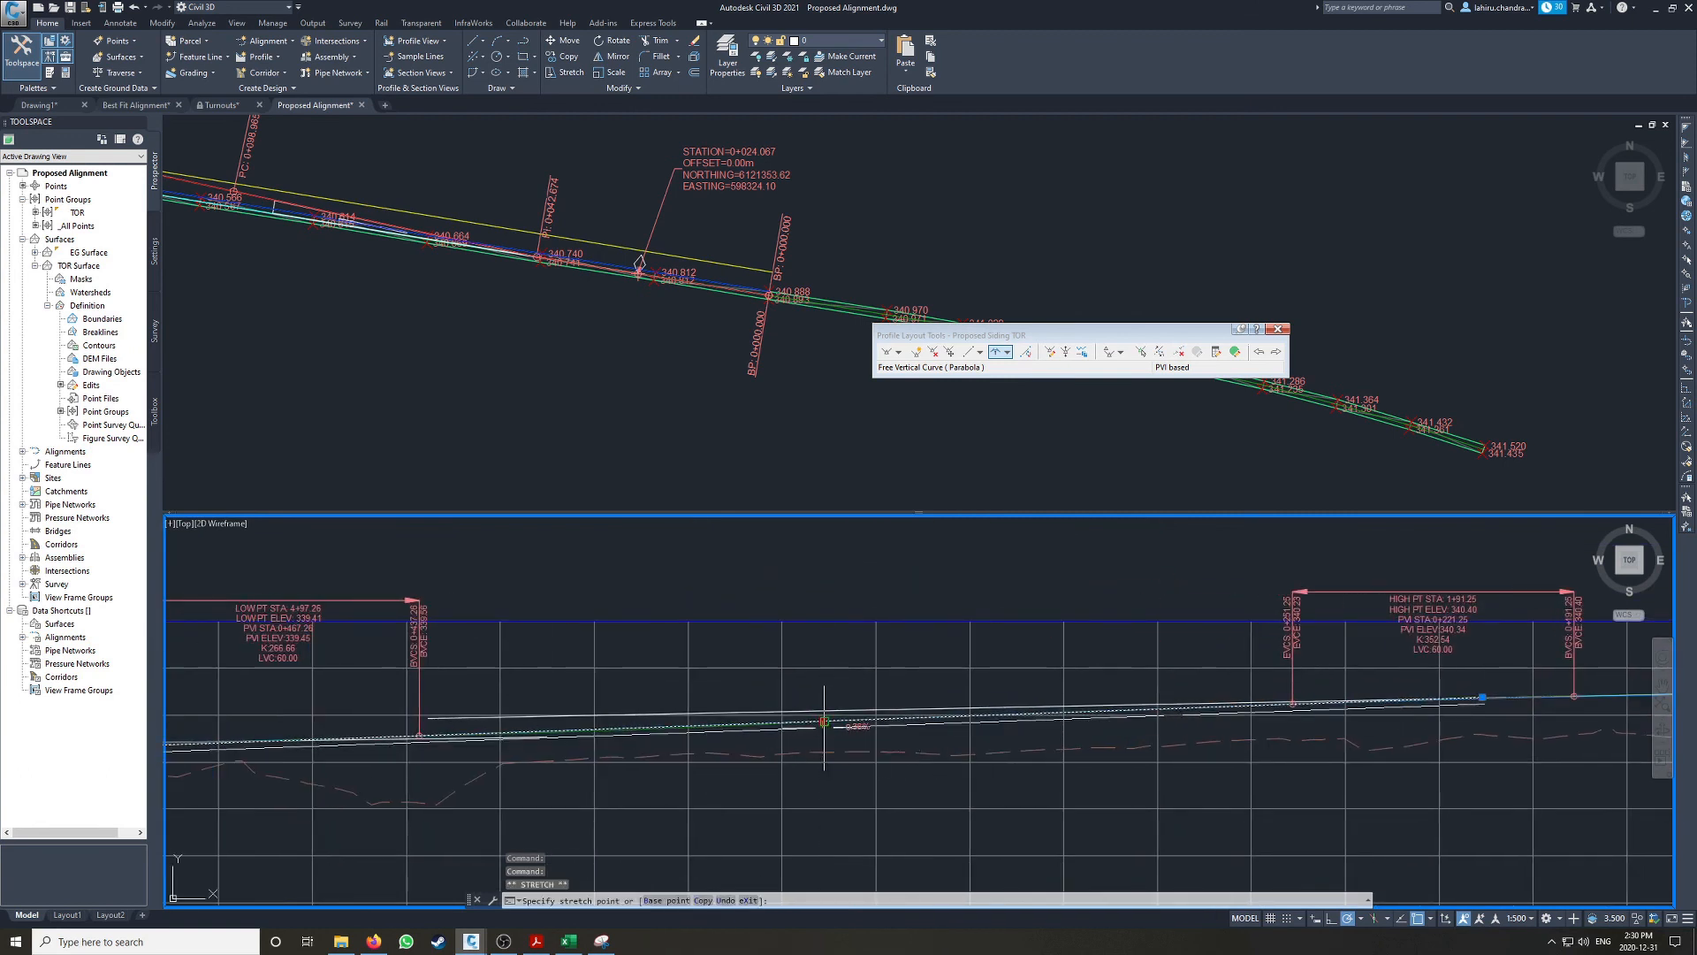
{"action": "scroll", "coordinate": [821, 728], "scroll_direction": "up", "scroll_amount": 4}
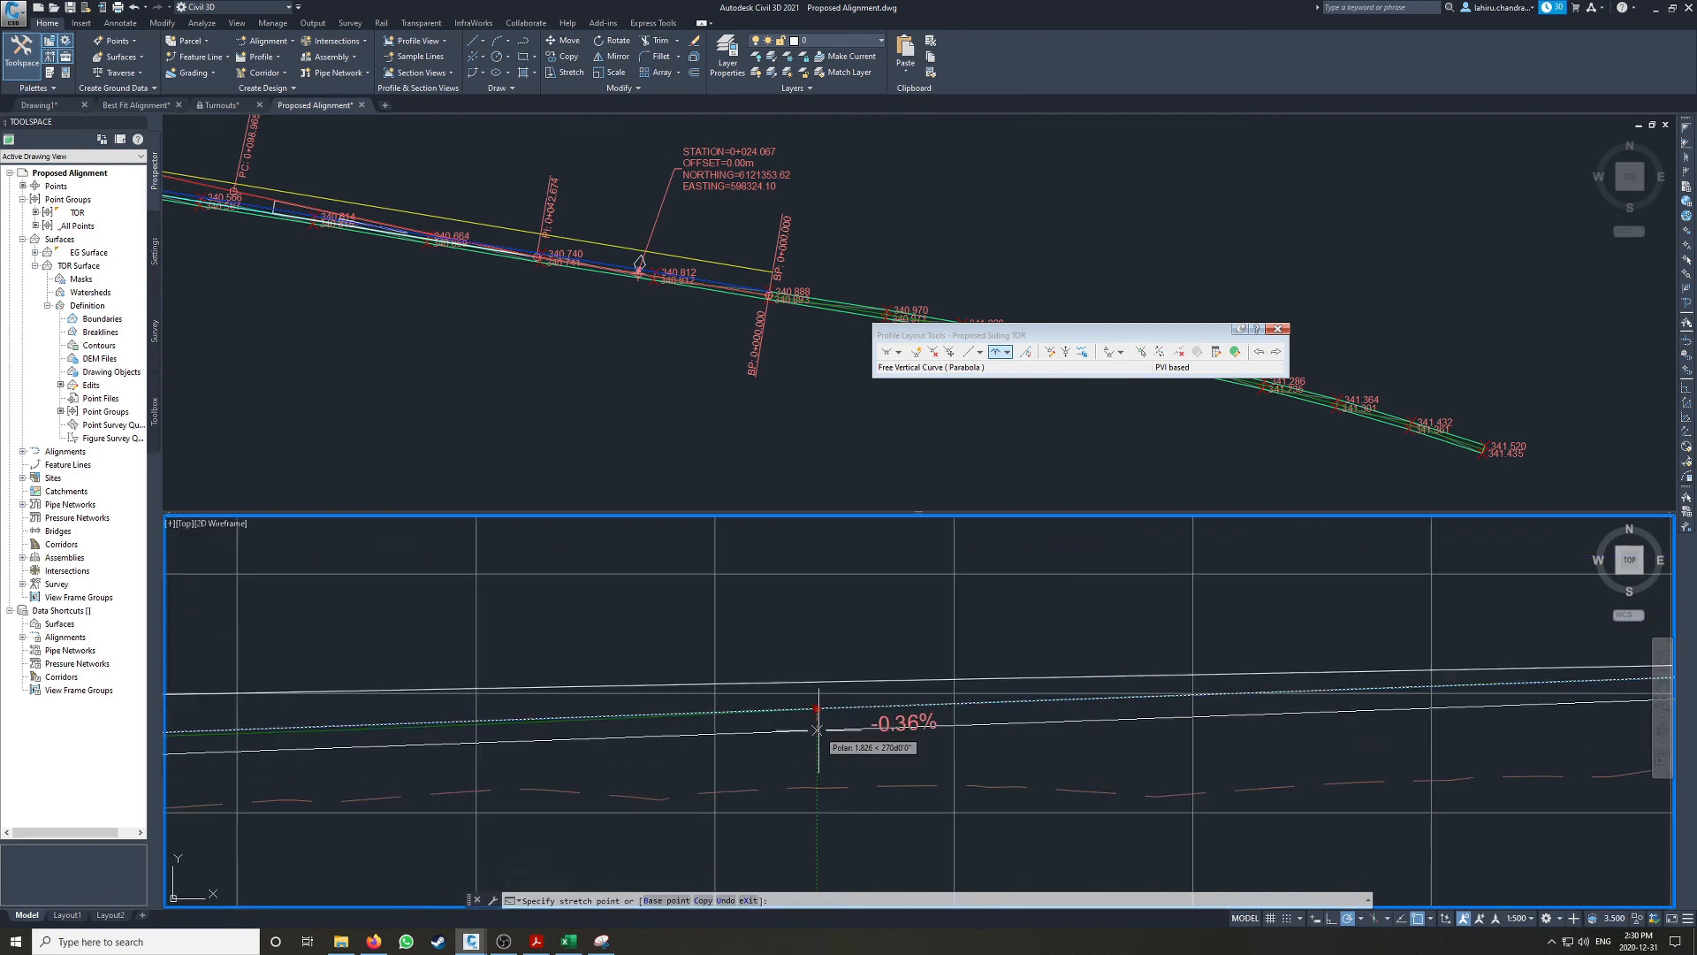
{"action": "type", "text": "."}
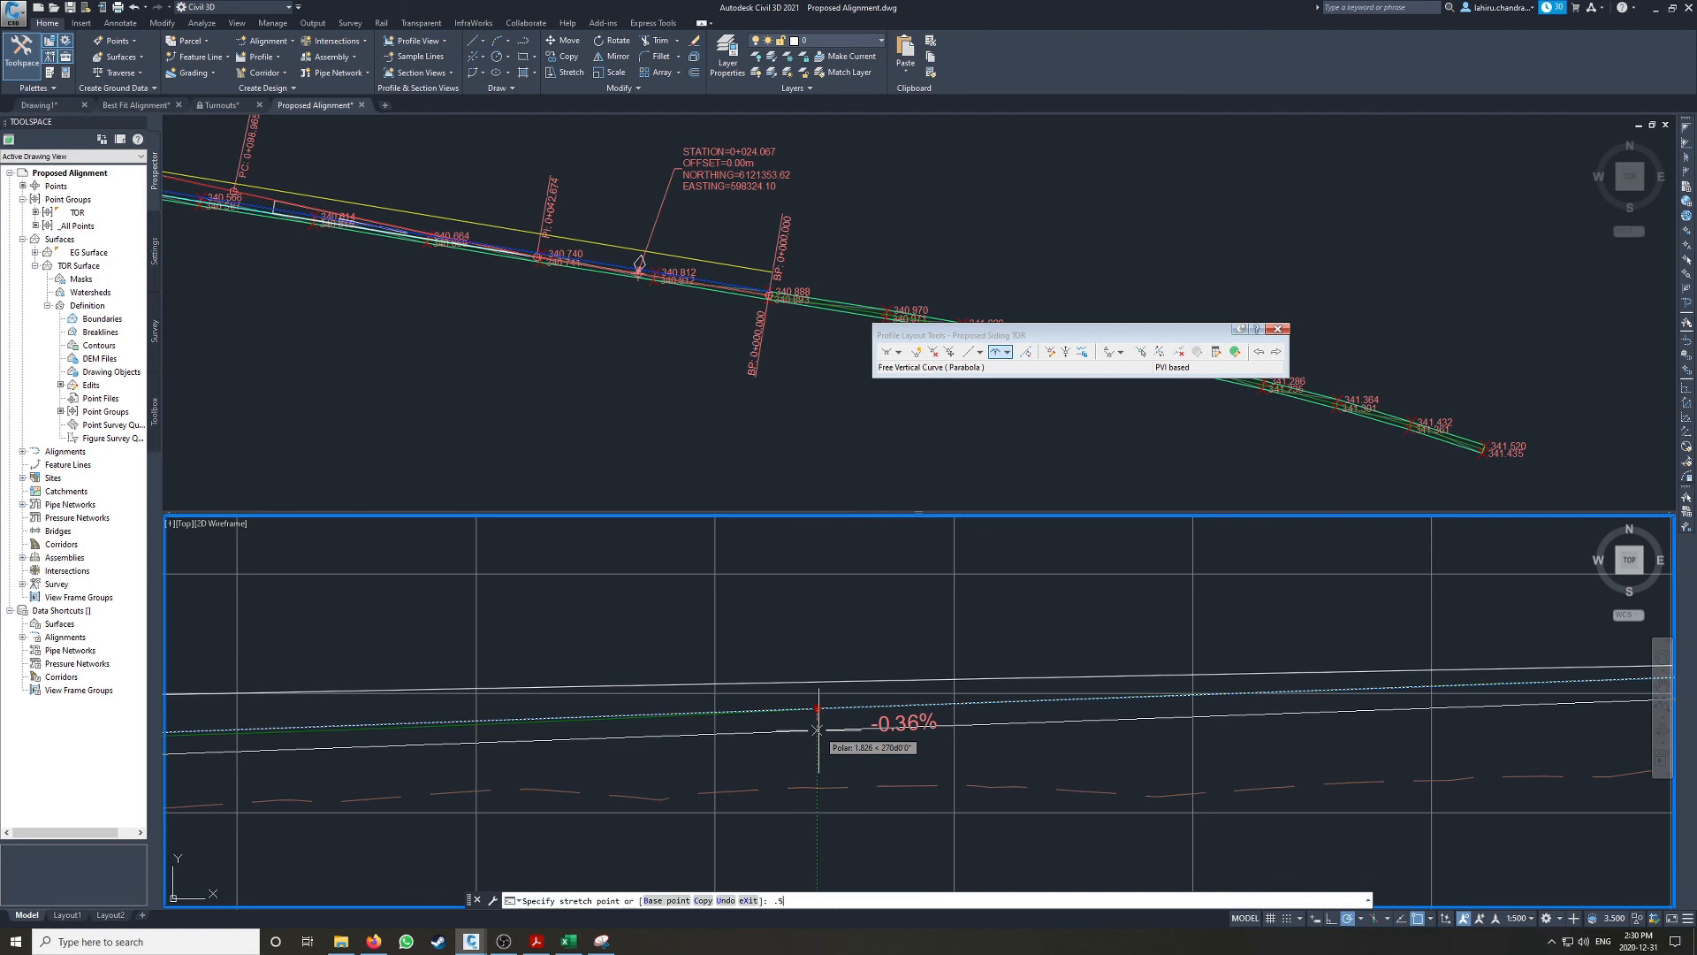
{"action": "type", "text": "5"}
{"action": "key", "text": "Return"}
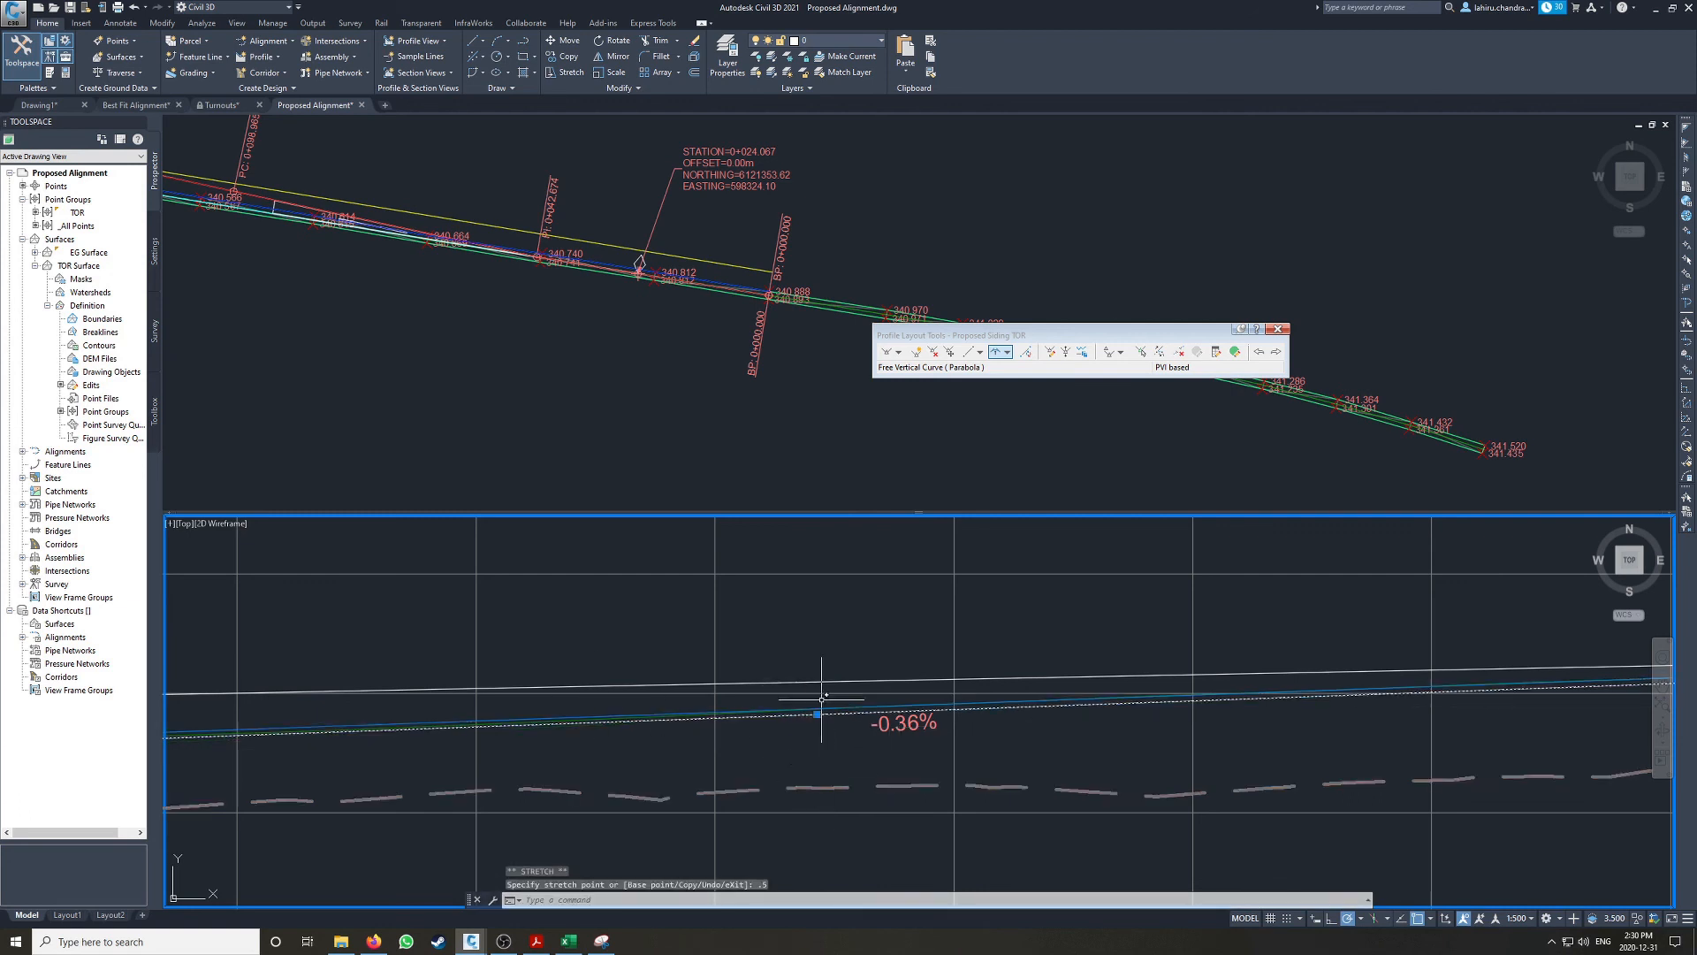
{"action": "scroll", "coordinate": [674, 712], "scroll_direction": "down", "scroll_amount": 3}
{"action": "scroll", "coordinate": [1388, 713], "scroll_direction": "up", "scroll_amount": 6}
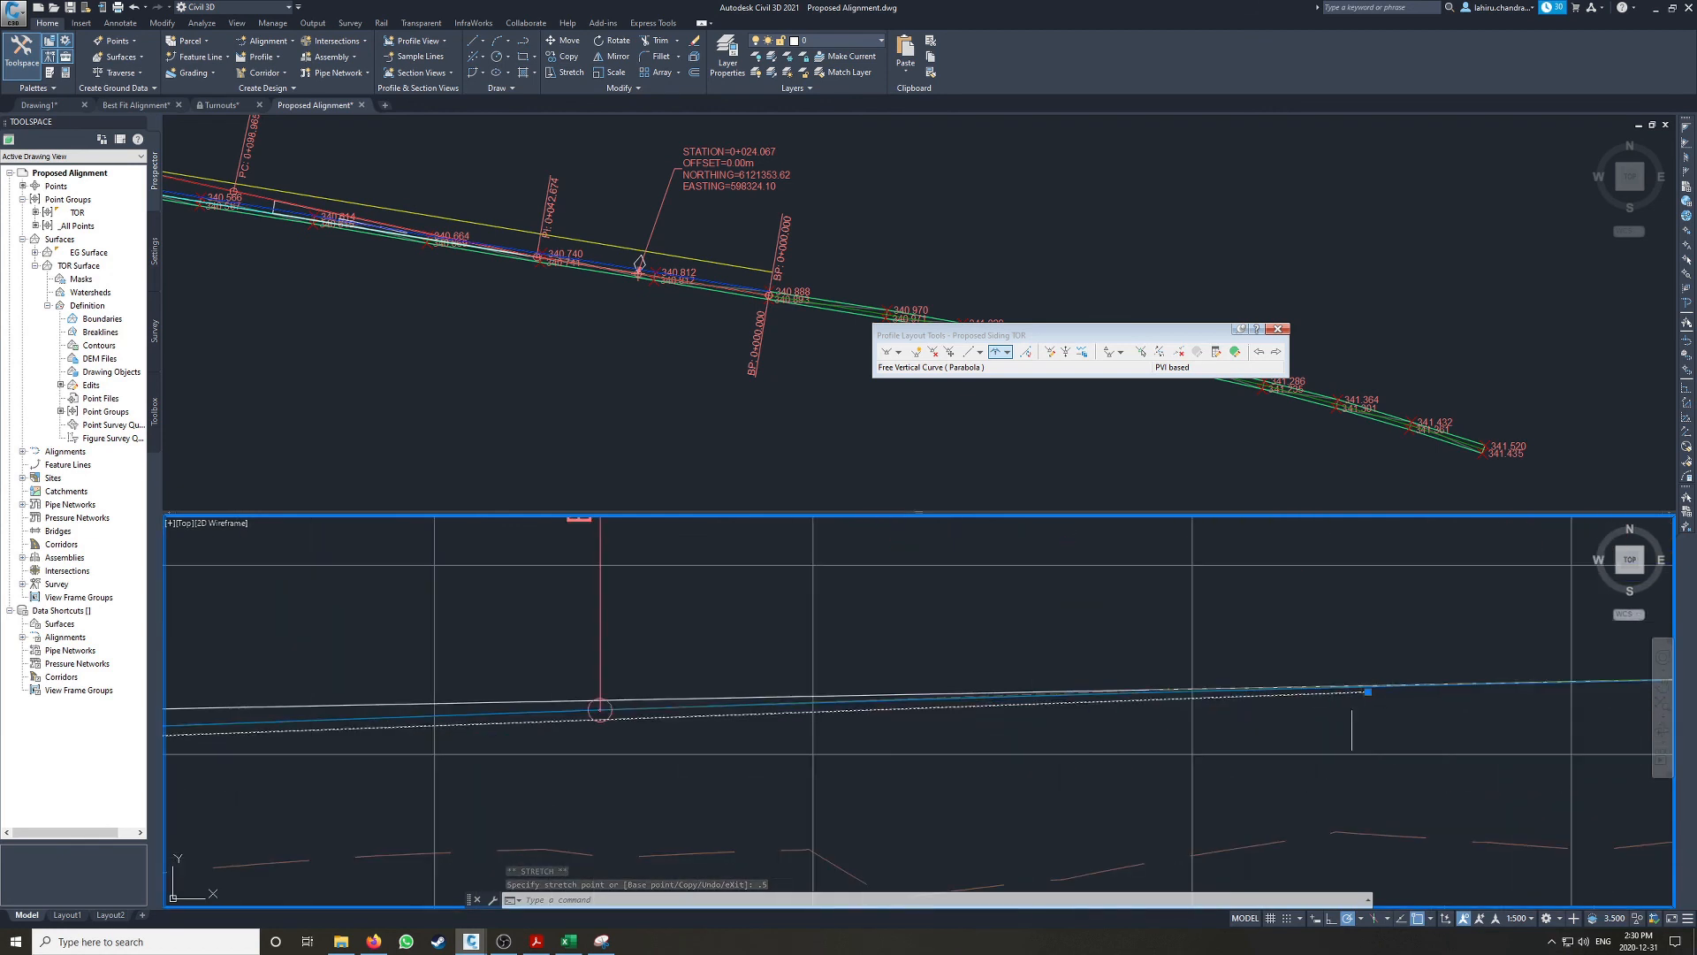
{"action": "middle_click_drag", "start_coordinate": [1432, 676], "coordinate": [1154, 685]}
{"action": "key", "text": "Escape"}
{"action": "key", "text": "Escape"}
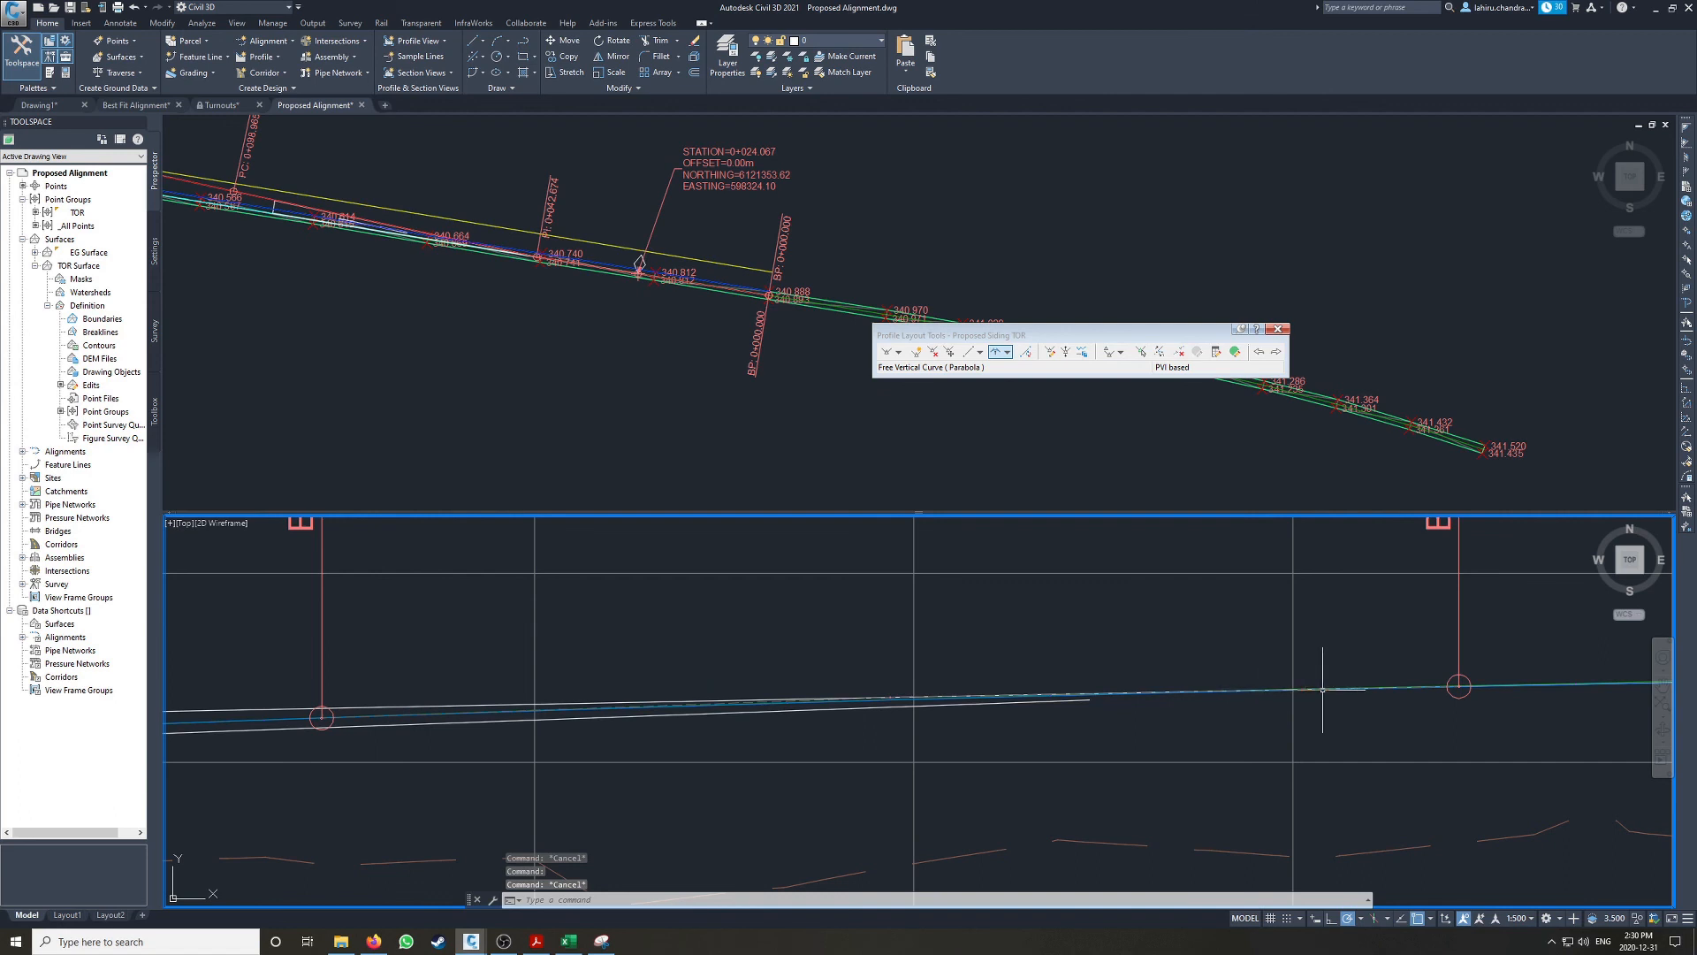
Step: Examine the finished design profile against the top-of-rail line from the sag curve through the crest curve to the higher end
{"action": "scroll", "coordinate": [1385, 692], "scroll_direction": "down", "scroll_amount": 4}
{"action": "scroll", "coordinate": [835, 729], "scroll_direction": "down", "scroll_amount": 2}
{"action": "middle_click_drag", "start_coordinate": [839, 730], "coordinate": [1108, 727]}
{"action": "scroll", "coordinate": [565, 730], "scroll_direction": "up", "scroll_amount": 8}
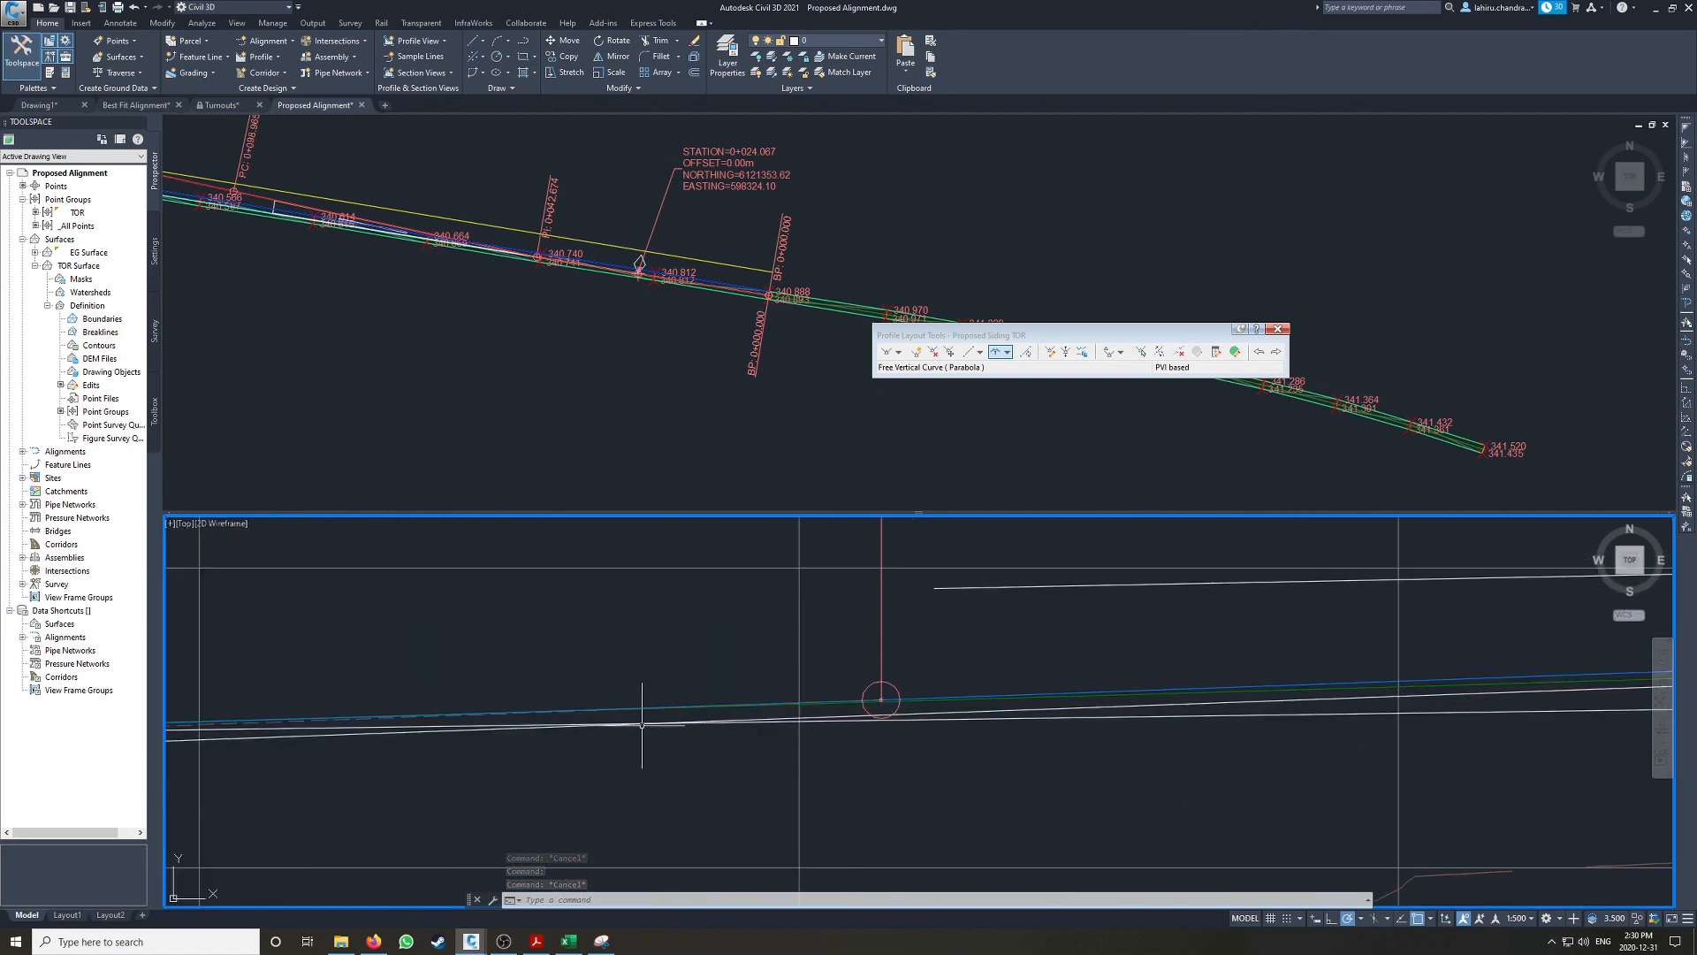
{"action": "scroll", "coordinate": [654, 716], "scroll_direction": "down", "scroll_amount": 8}
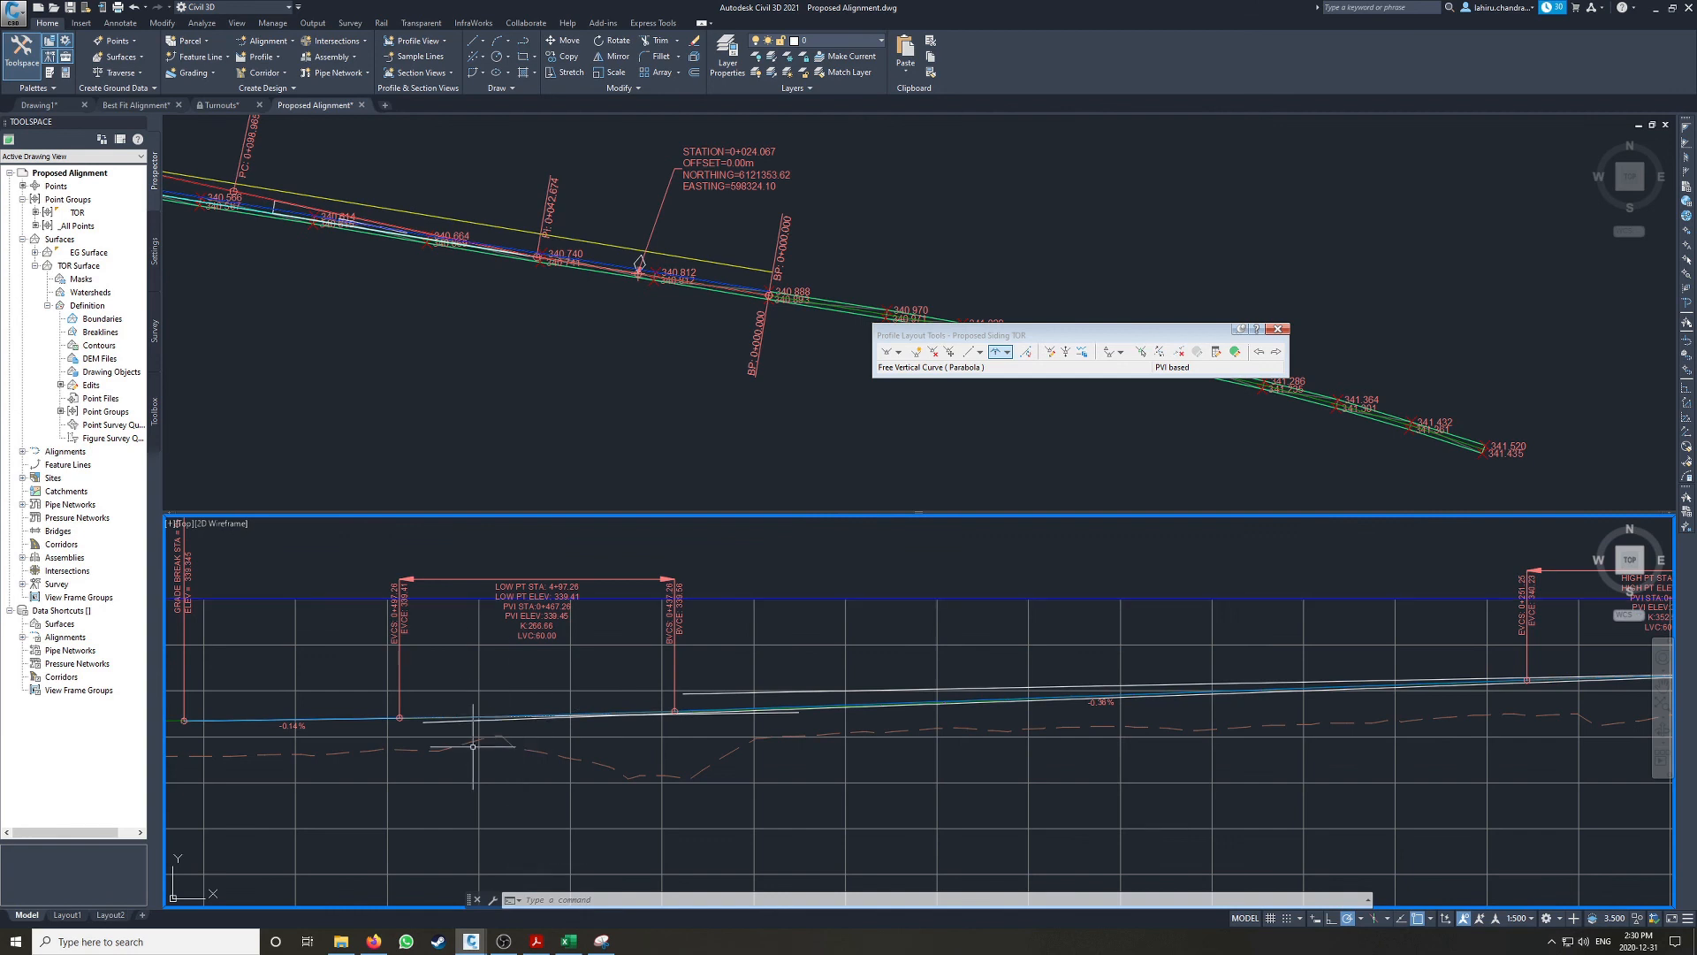
{"action": "middle_click_drag", "start_coordinate": [1321, 676], "coordinate": [608, 689]}
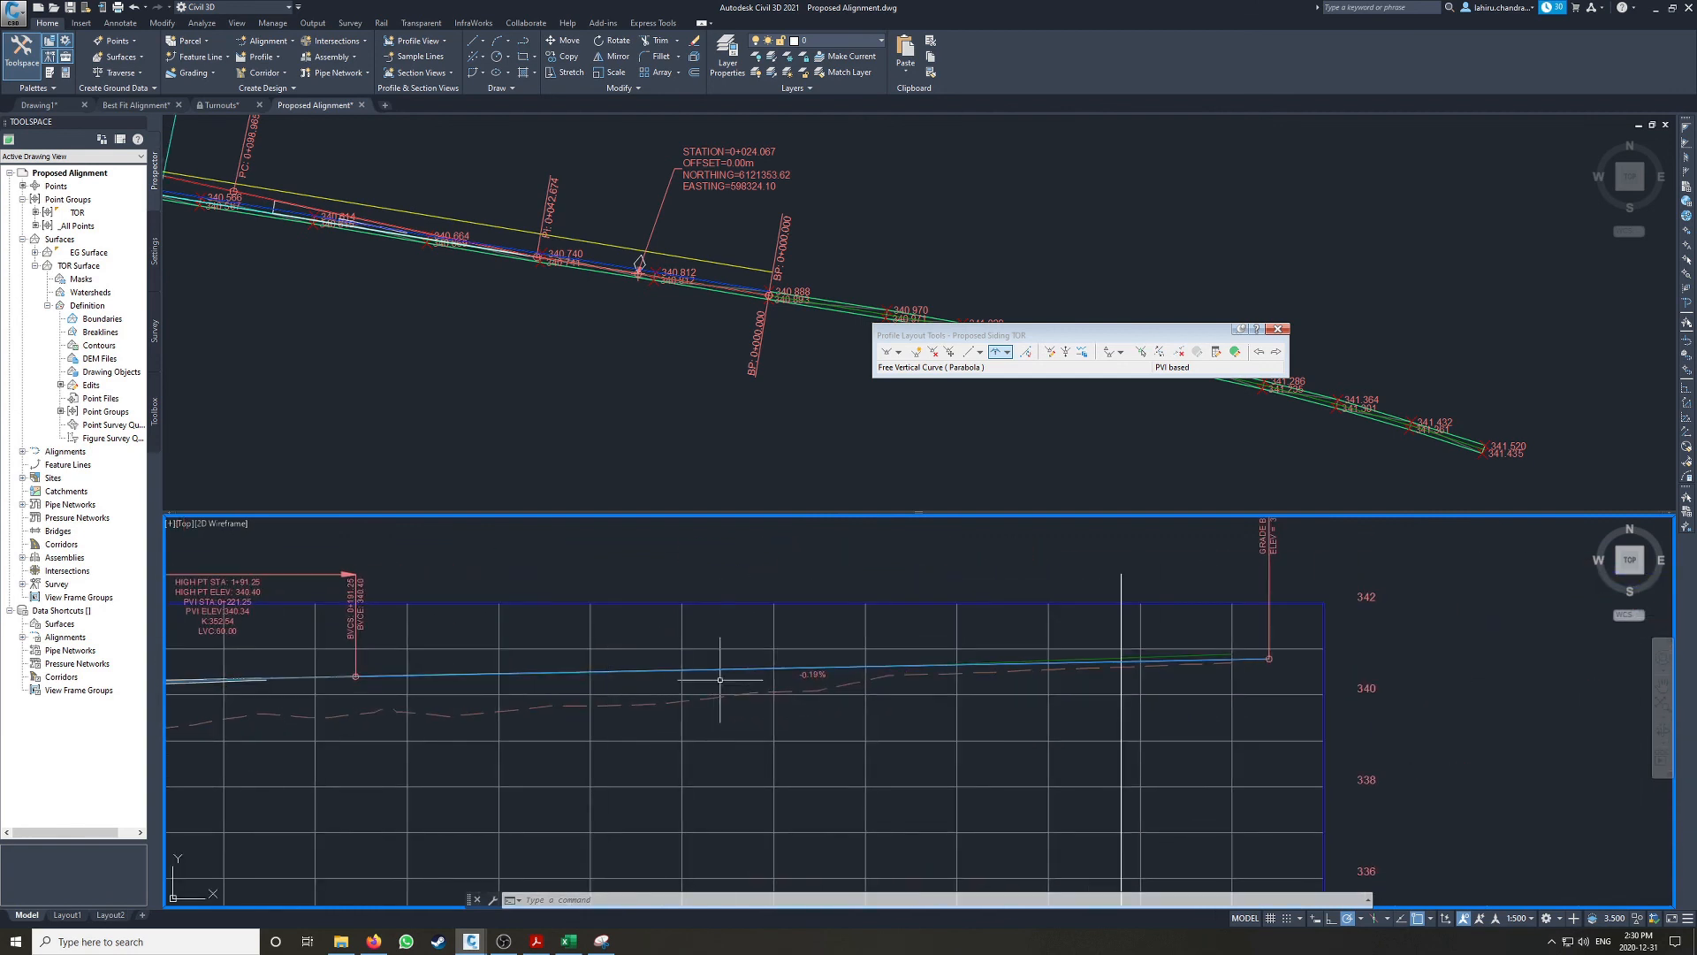
{"action": "scroll", "coordinate": [713, 693], "scroll_direction": "down", "scroll_amount": 4}
{"action": "scroll", "coordinate": [1318, 707], "scroll_direction": "up", "scroll_amount": 5}
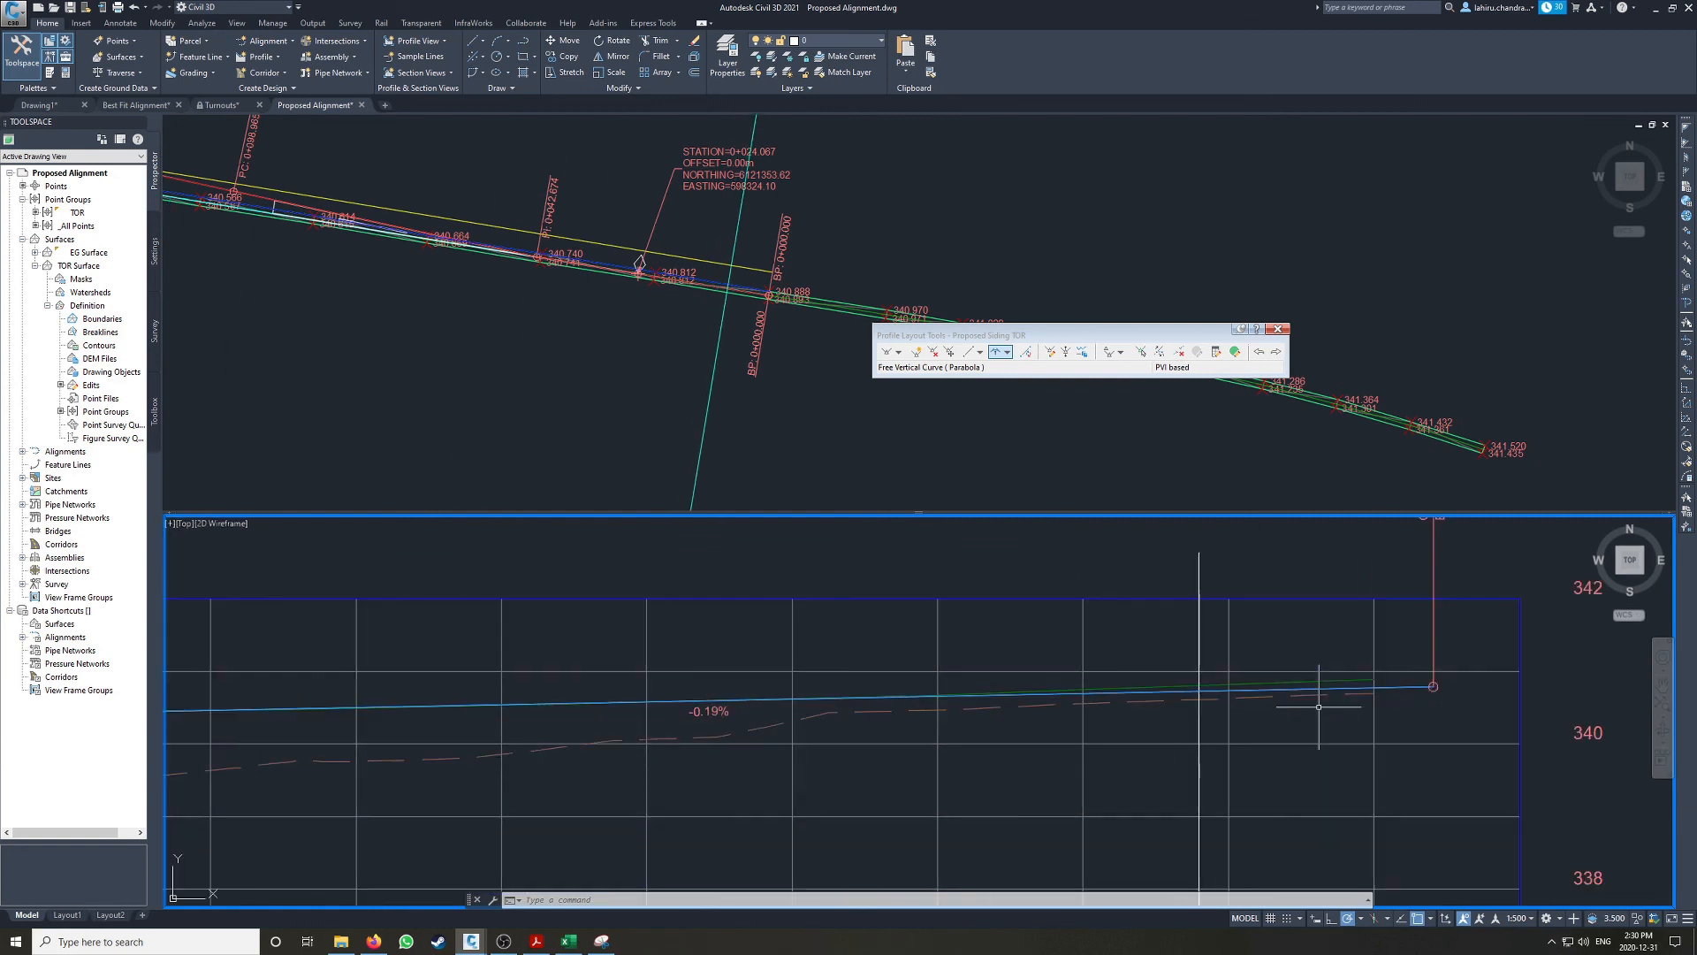
{"action": "scroll", "coordinate": [1132, 700], "scroll_direction": "down", "scroll_amount": 3}
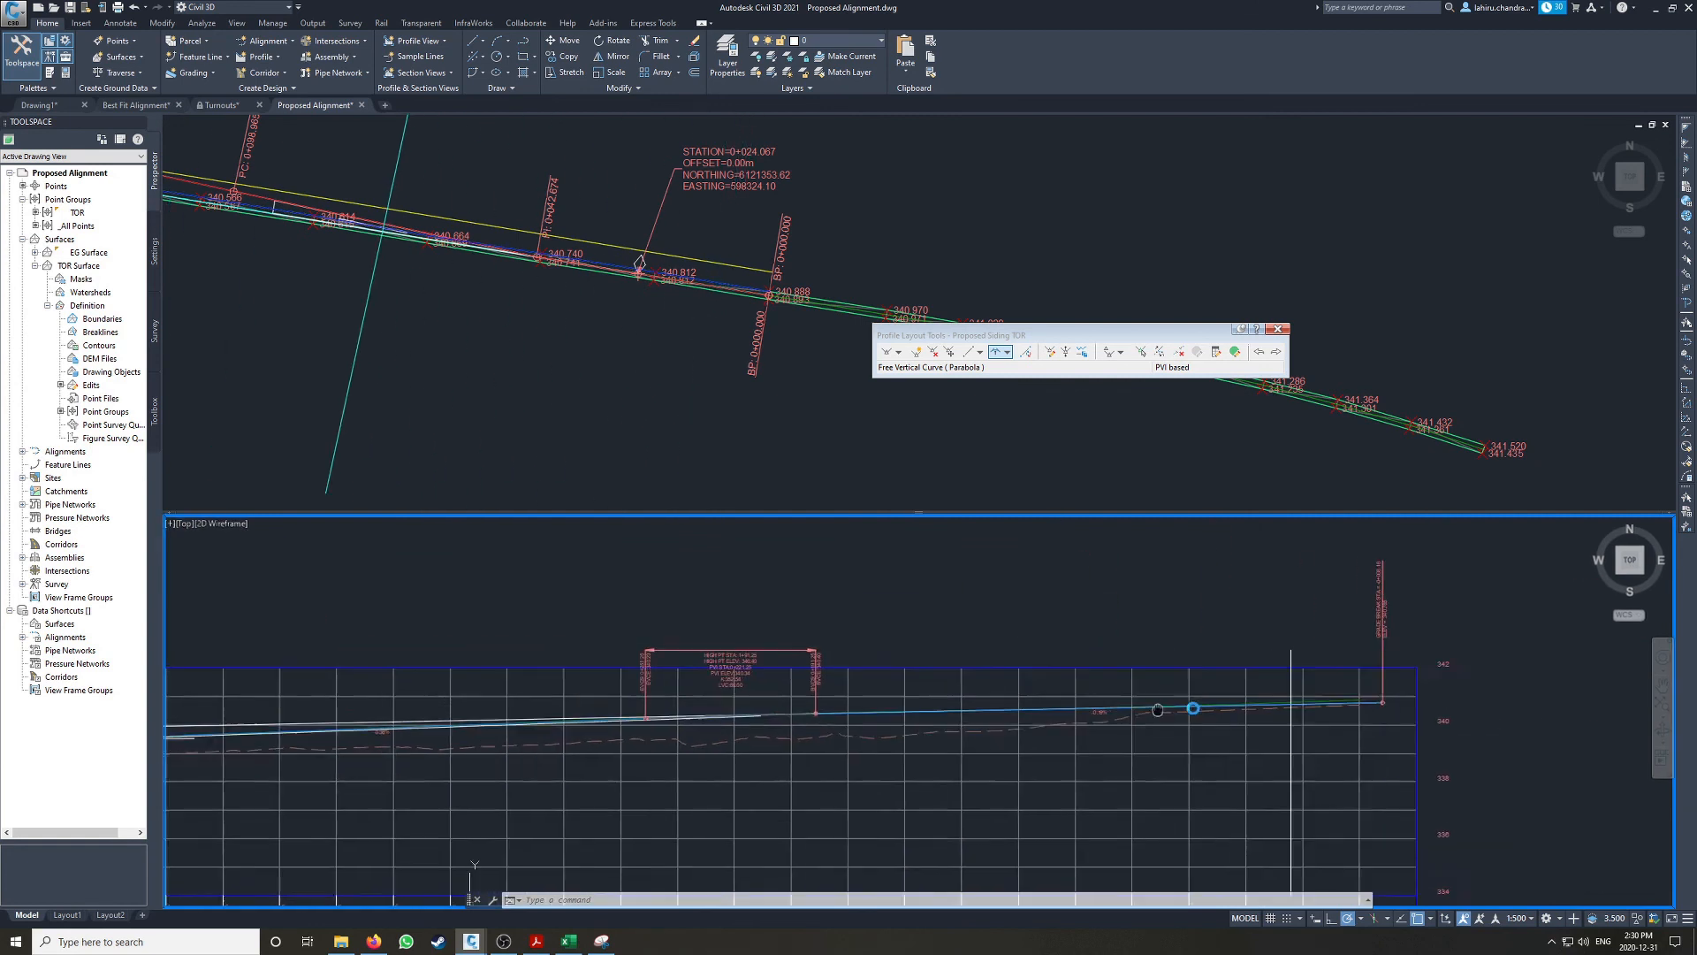
{"action": "scroll", "coordinate": [932, 716], "scroll_direction": "down", "scroll_amount": 2}
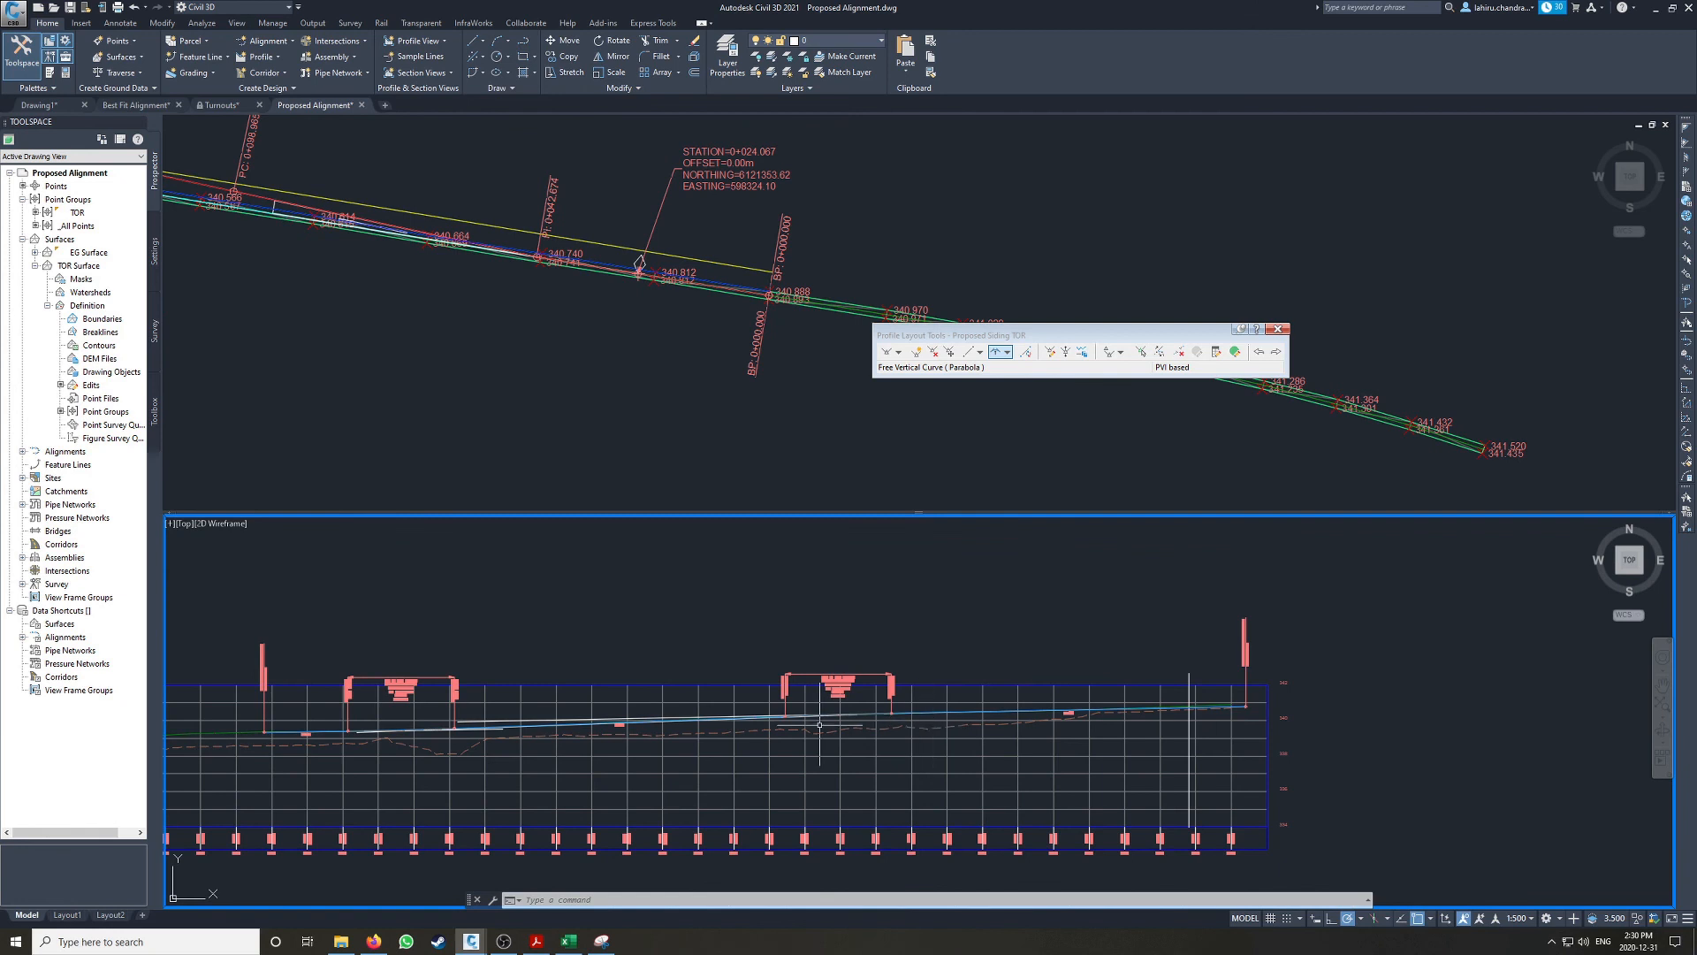
{"action": "scroll", "coordinate": [921, 717], "scroll_direction": "down", "scroll_amount": 2}
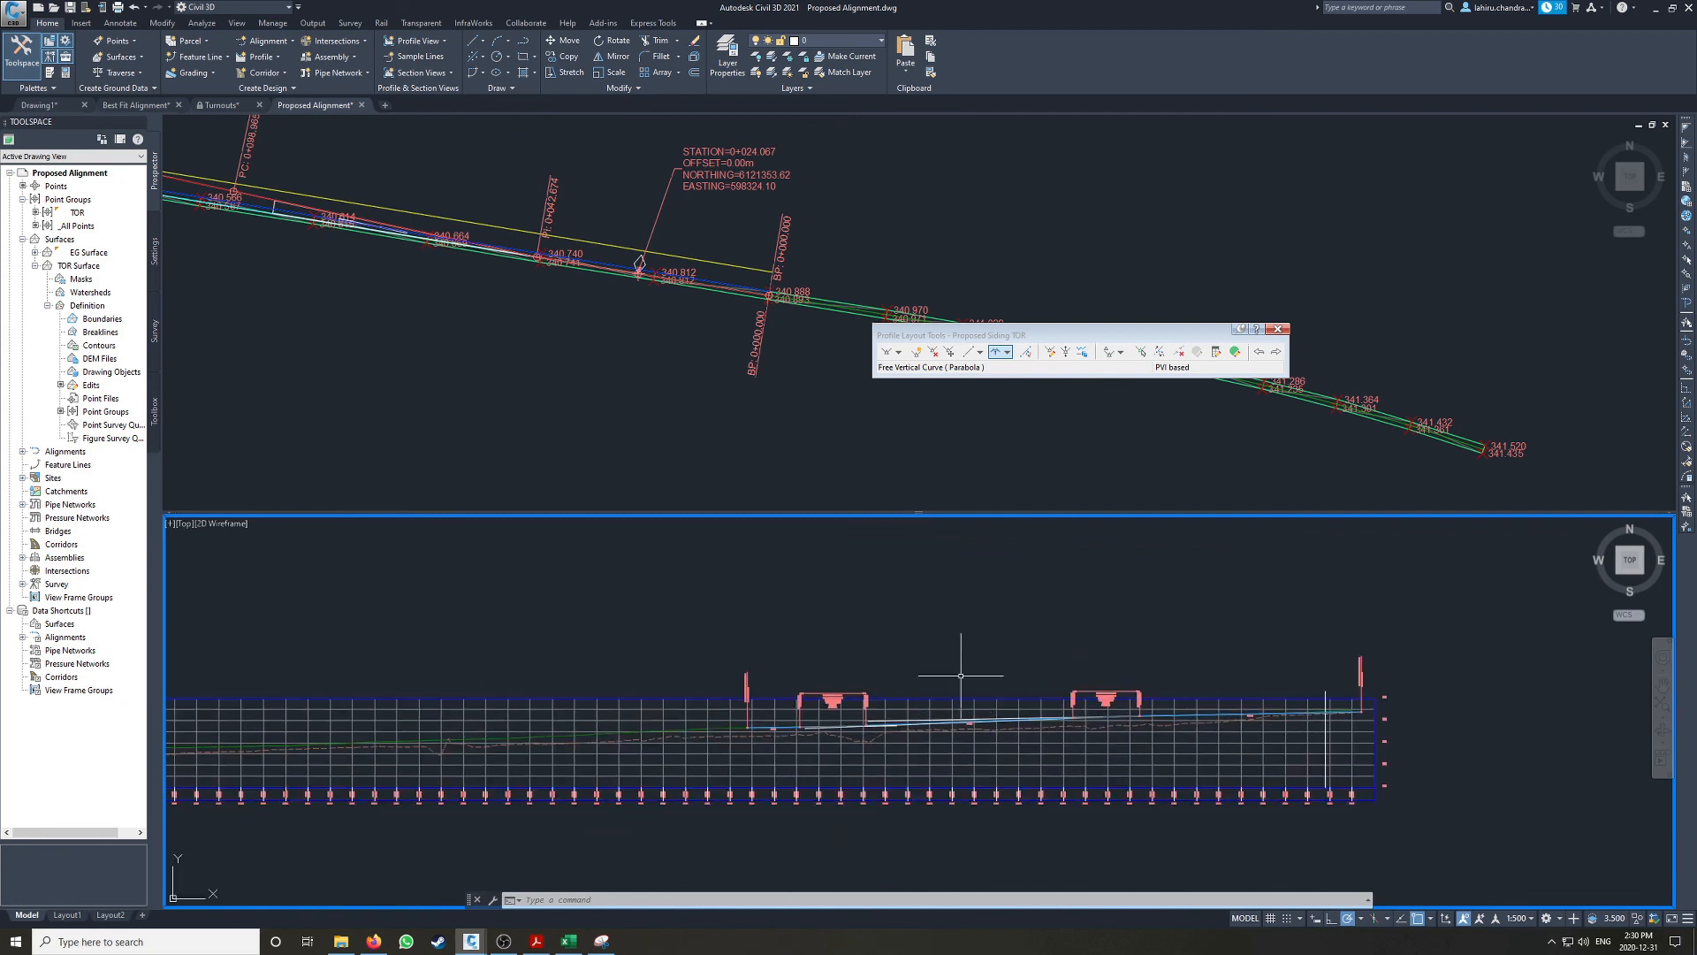